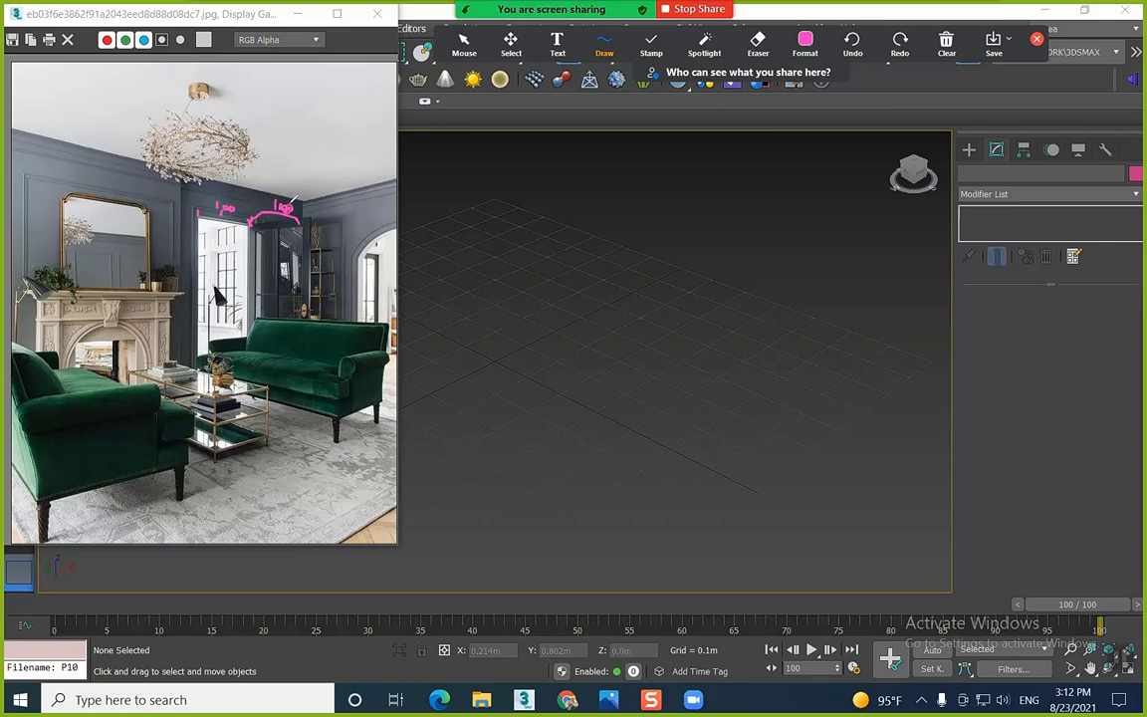
Annotate the reference photo with freehand lines along the top edge of the walls above the doorway and fireplace
{"action": "left_click_drag", "start_coordinate": [294, 197], "coordinate": [182, 179]}
{"action": "left_click_drag", "start_coordinate": [184, 180], "coordinate": [12, 154]}
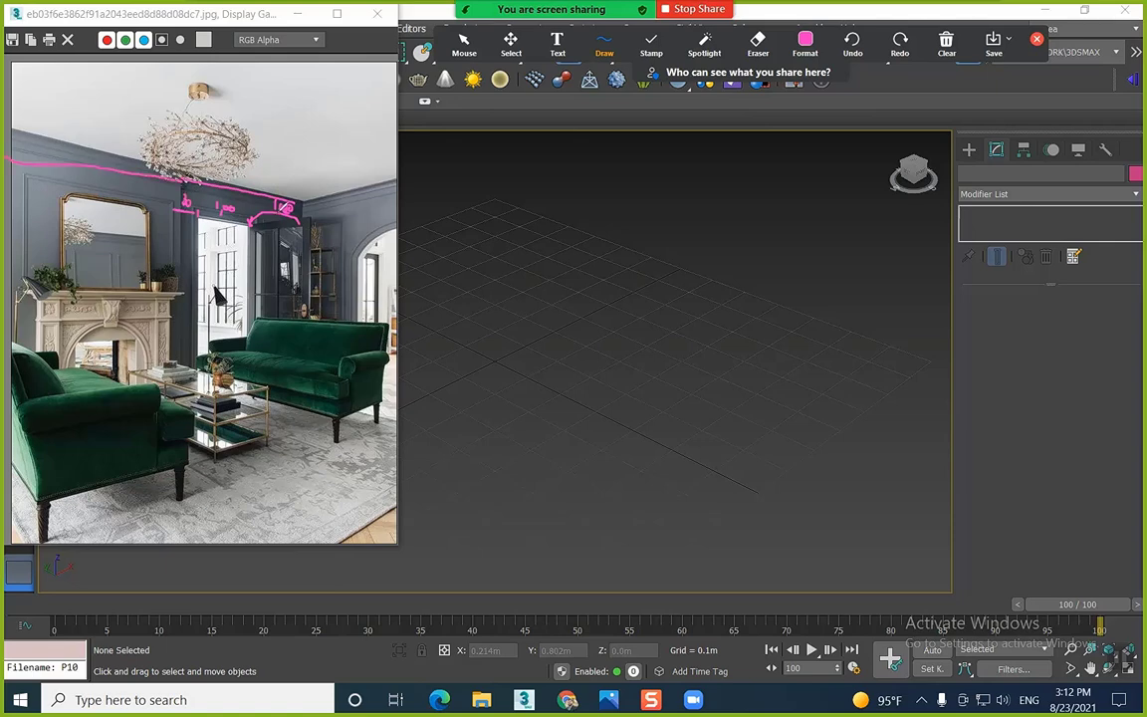
{"action": "left_click_drag", "start_coordinate": [100, 165], "coordinate": [6, 152]}
{"action": "left_click_drag", "start_coordinate": [159, 167], "coordinate": [14, 130]}
Sketch annotation strokes over the viewport outlining the stepped wall and adjoining side wall, and mark the wall section beside the arch on the photo
{"action": "mouse_move", "coordinate": [687, 239]}
{"action": "left_mouse_down"}
{"action": "mouse_move", "coordinate": [573, 292]}
{"action": "mouse_move", "coordinate": [407, 400]}
{"action": "left_mouse_up"}
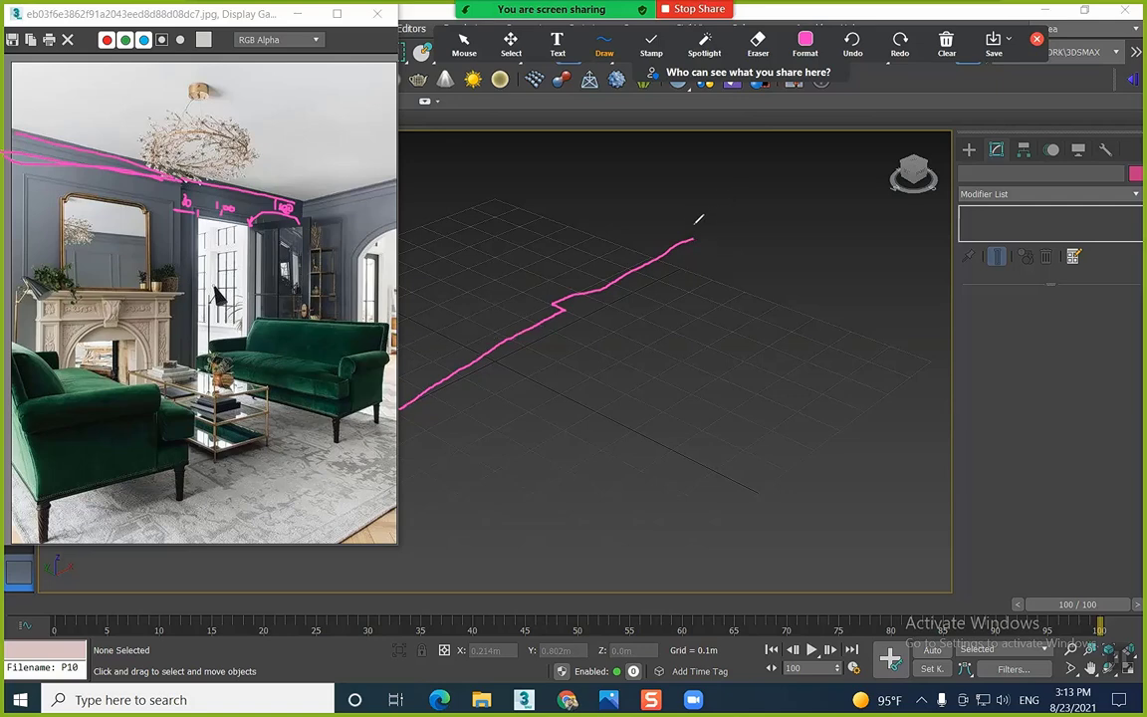
{"action": "left_click_drag", "start_coordinate": [698, 235], "coordinate": [828, 325]}
{"action": "left_click_drag", "start_coordinate": [357, 254], "coordinate": [271, 265]}
{"action": "left_click_drag", "start_coordinate": [337, 243], "coordinate": [349, 251]}
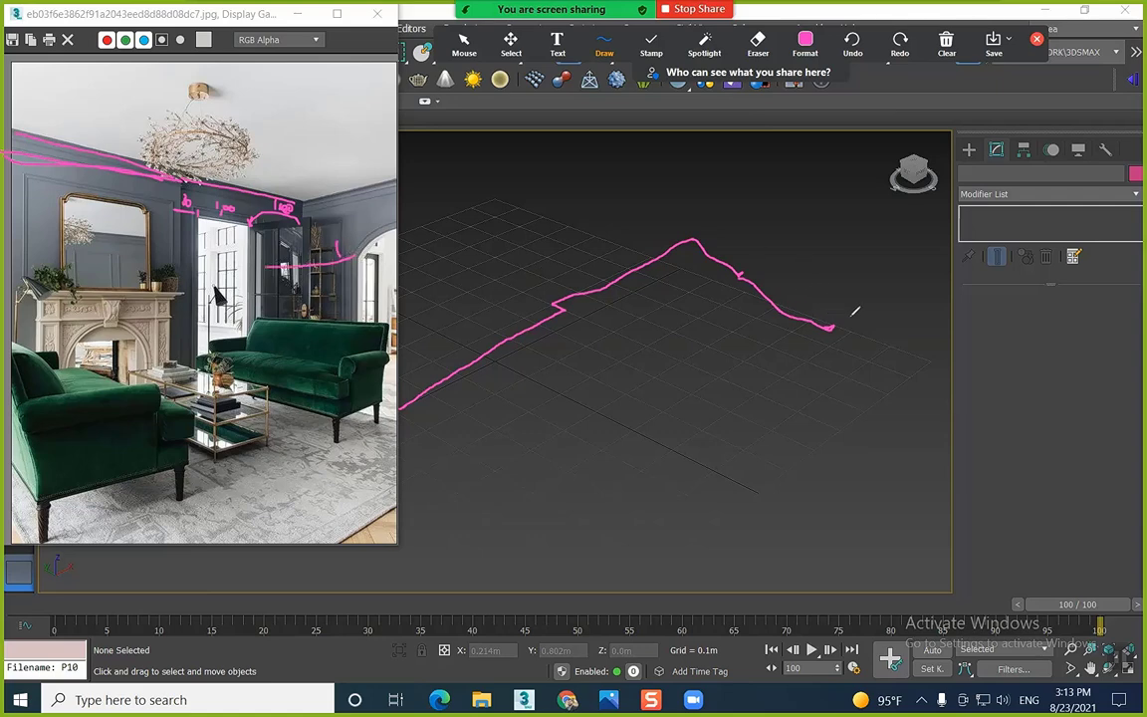
{"action": "left_click_drag", "start_coordinate": [838, 324], "coordinate": [826, 337]}
{"action": "mouse_move", "coordinate": [794, 269]}
{"action": "left_mouse_down"}
{"action": "mouse_move", "coordinate": [793, 282]}
{"action": "mouse_move", "coordinate": [841, 279]}
{"action": "left_mouse_up"}
{"action": "left_click_drag", "start_coordinate": [831, 329], "coordinate": [1016, 429]}
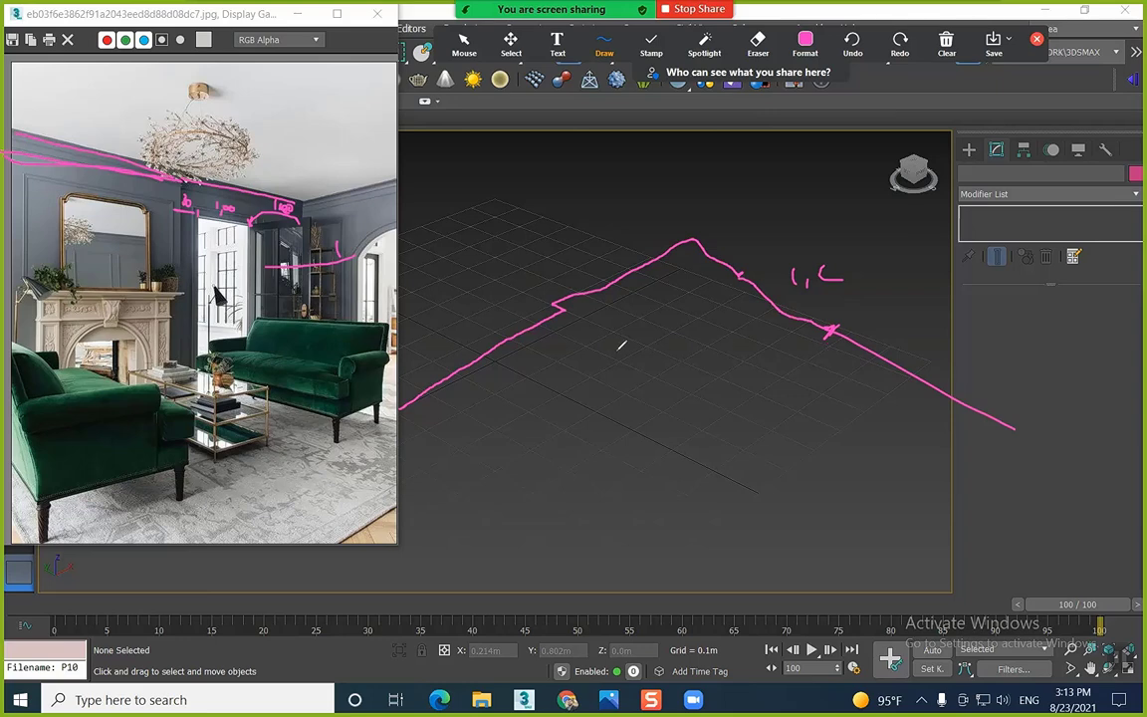
Stop annotating, start the Box primitive and clear all drawings from the screen
{"action": "left_click", "coordinate": [464, 44]}
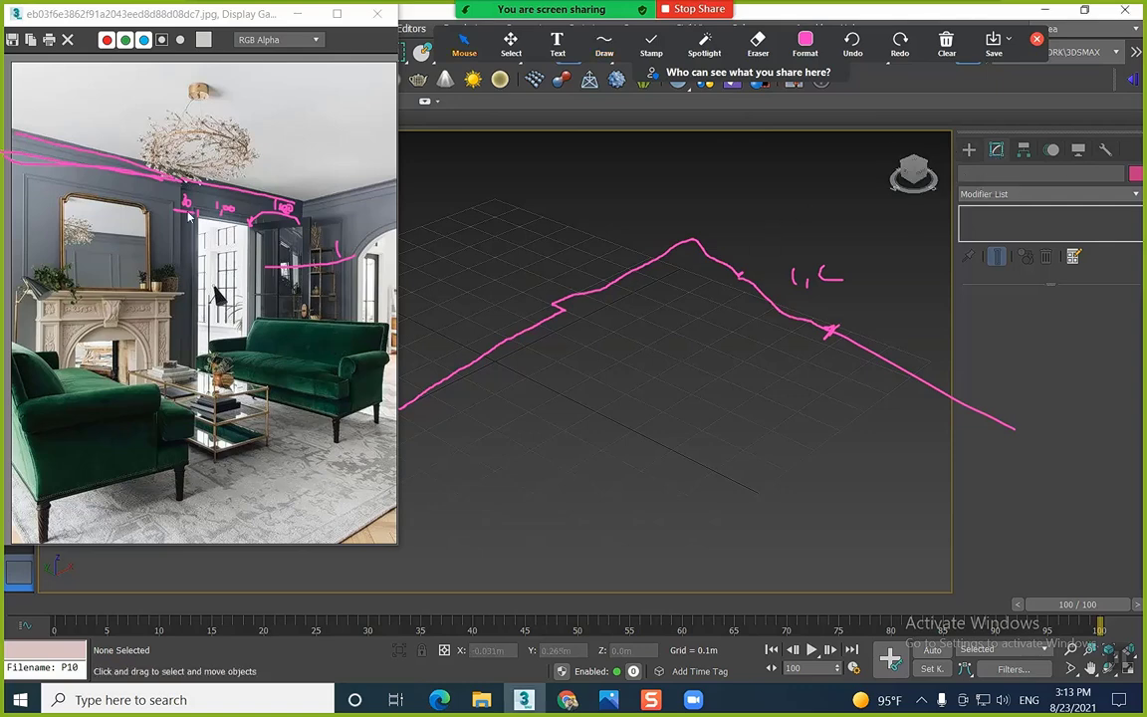
{"action": "left_click", "coordinate": [969, 149]}
{"action": "left_click", "coordinate": [1004, 278]}
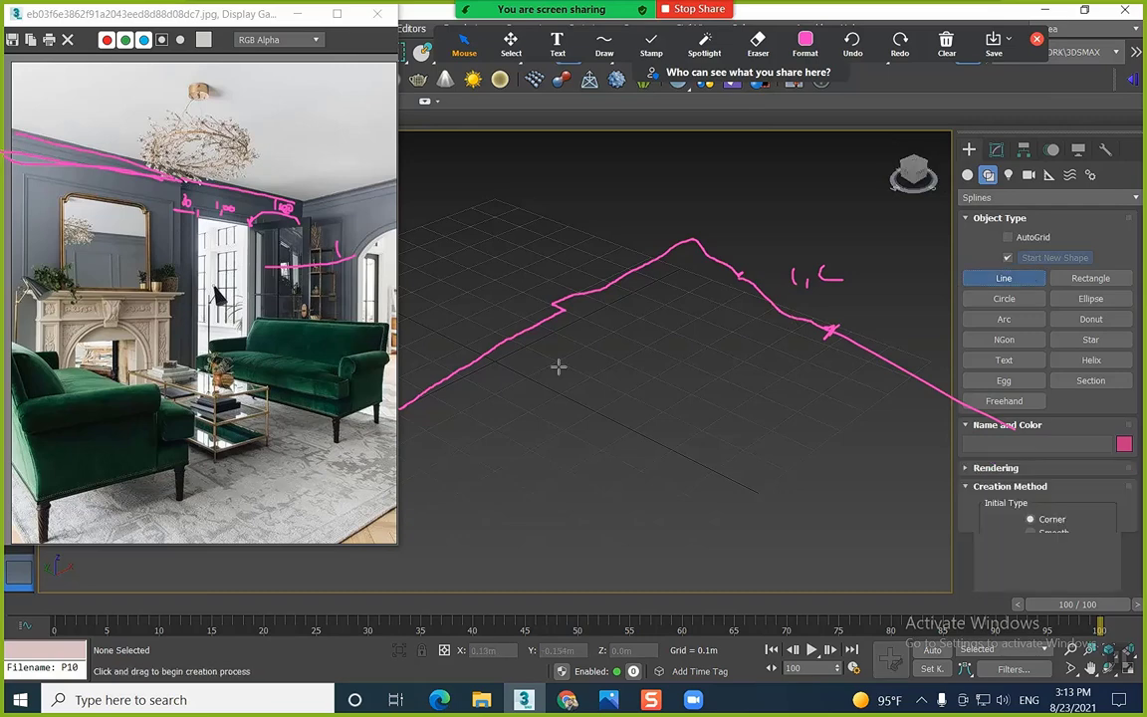
{"action": "left_click", "coordinate": [968, 175]}
{"action": "left_click", "coordinate": [1004, 257]}
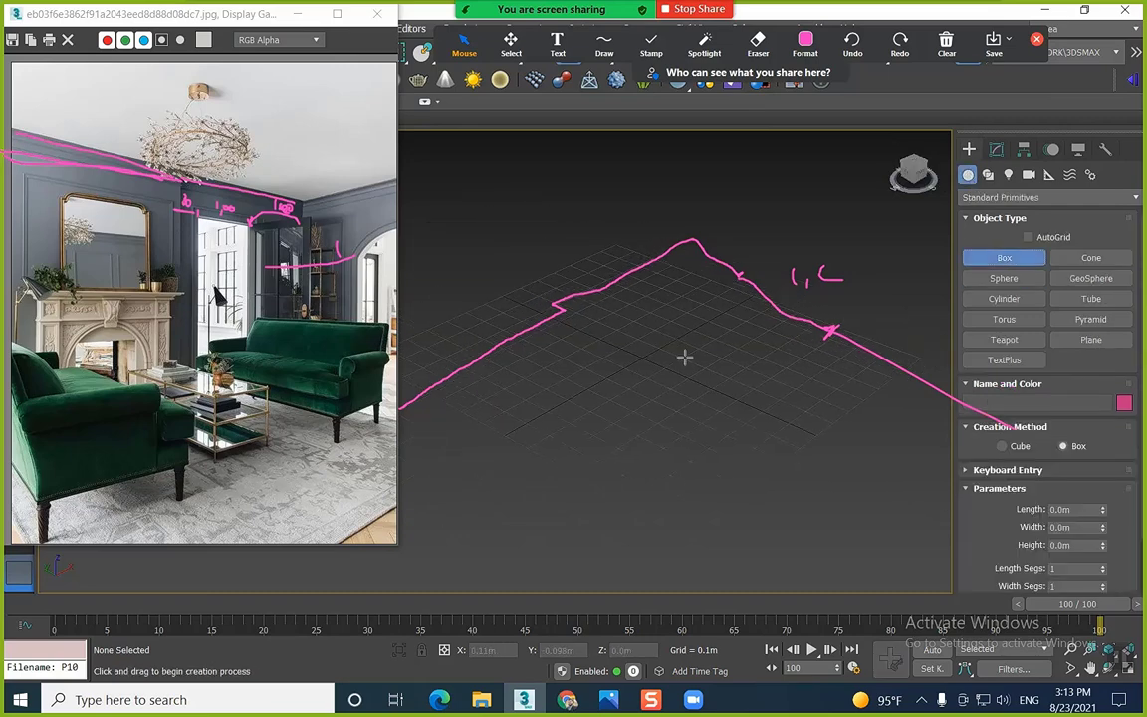
{"action": "mouse_move", "coordinate": [741, 27]}
{"action": "left_click", "coordinate": [945, 42]}
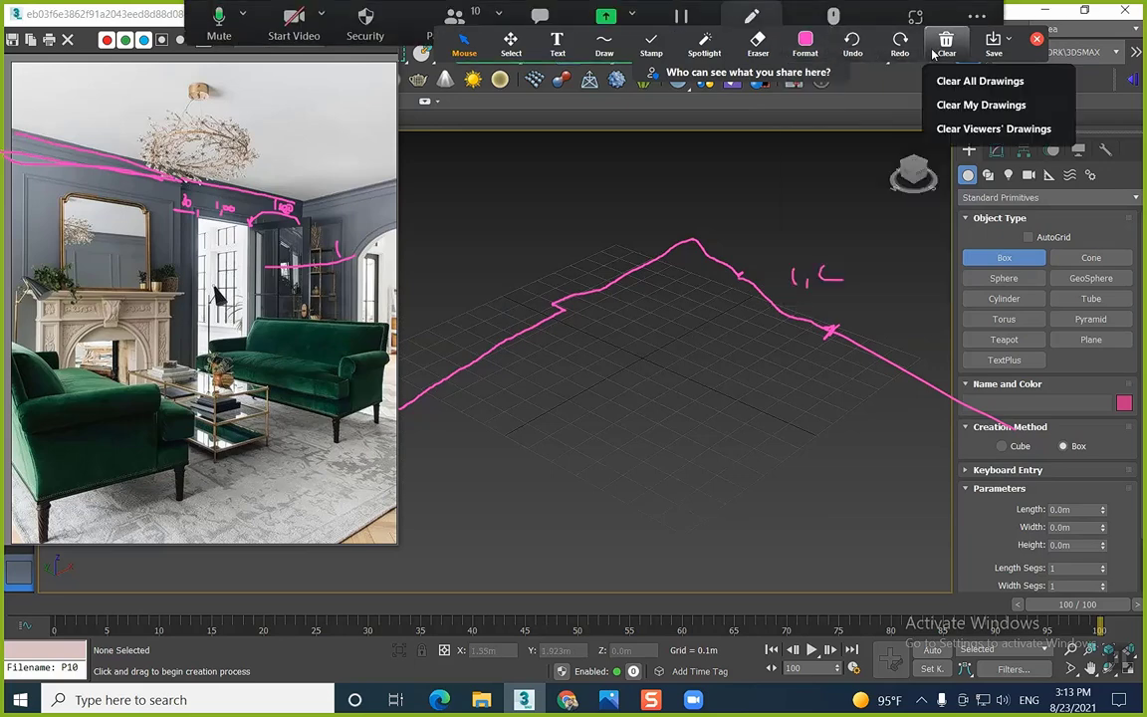
{"action": "left_click", "coordinate": [971, 80]}
Create a box along the grid's back edge, about 0.11 m long and 0.05 m high, and set its width to 2.3 m
{"action": "middle_click_drag", "start_coordinate": [635, 284], "coordinate": [700, 302]}
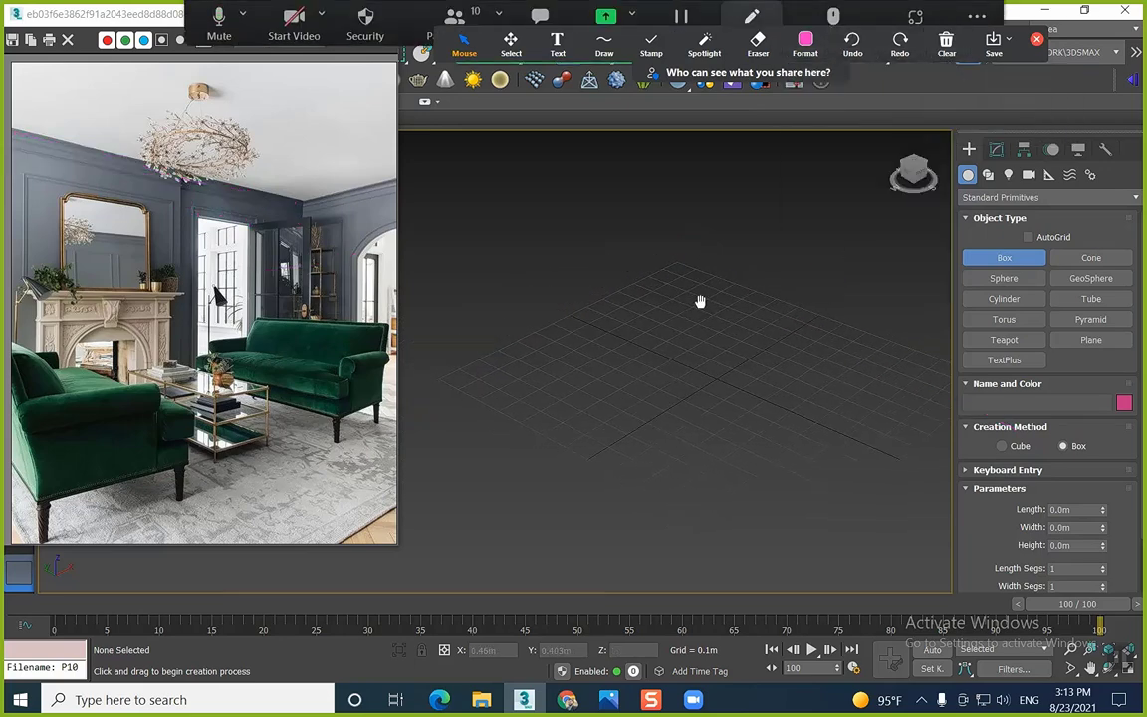
{"action": "scroll", "coordinate": [683, 265], "scroll_direction": "down", "scroll_amount": 3}
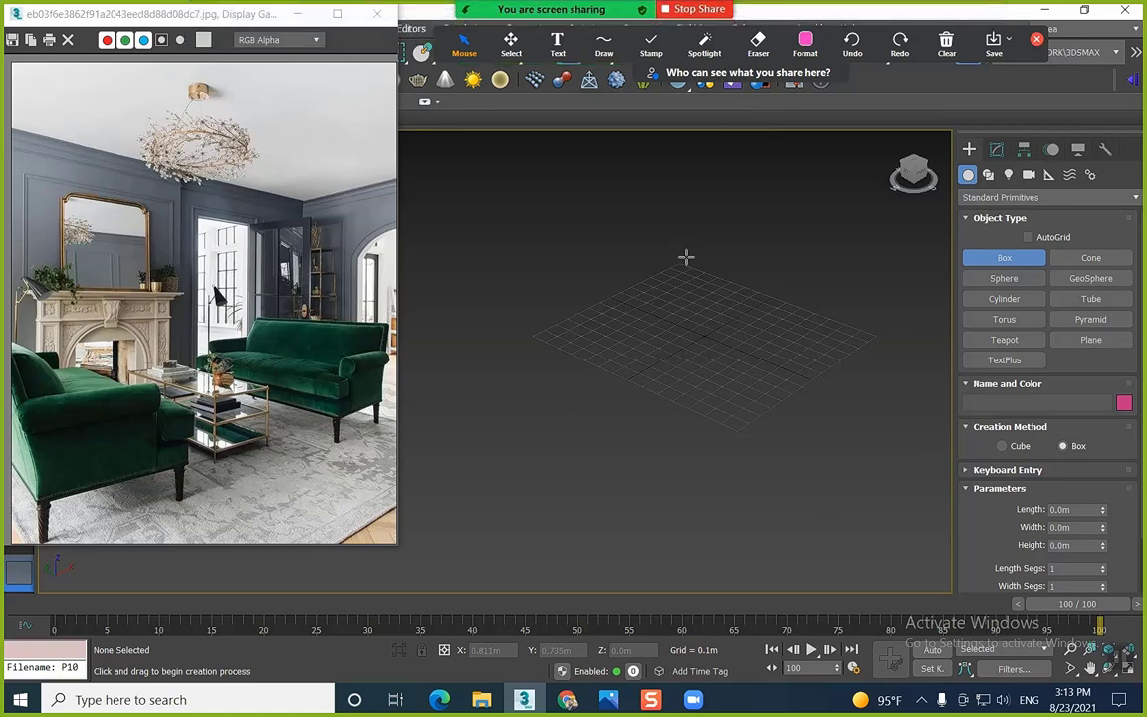
{"action": "left_click_drag", "start_coordinate": [694, 261], "coordinate": [551, 336]}
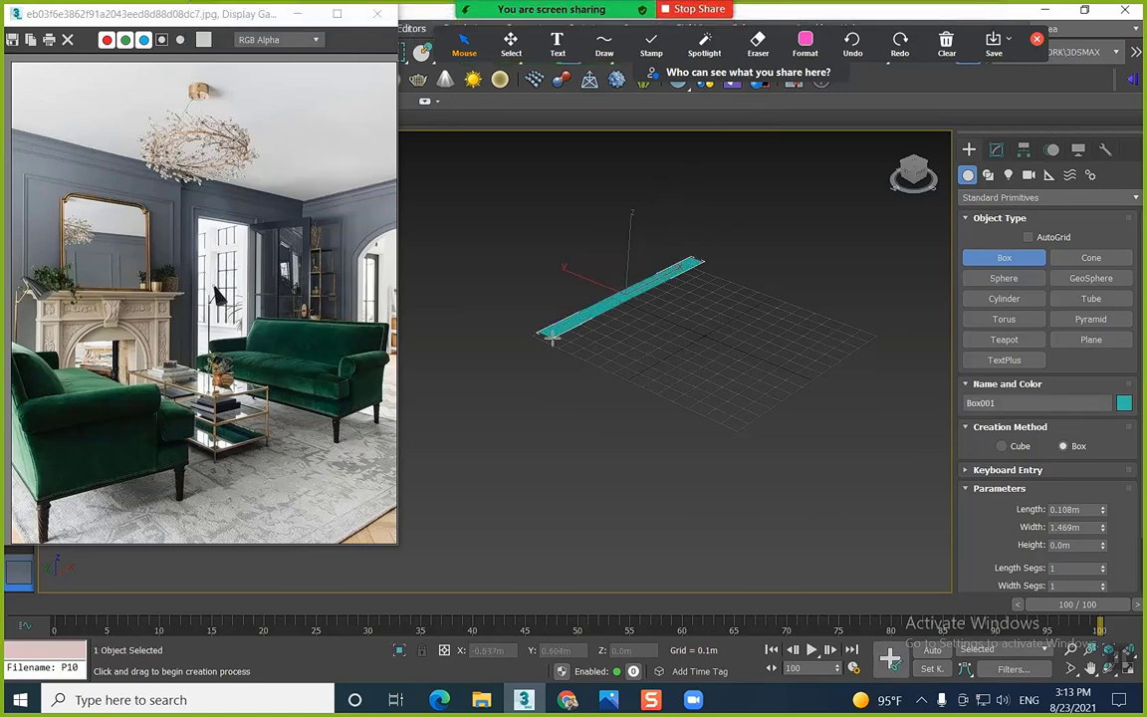
{"action": "left_click", "coordinate": [499, 297]}
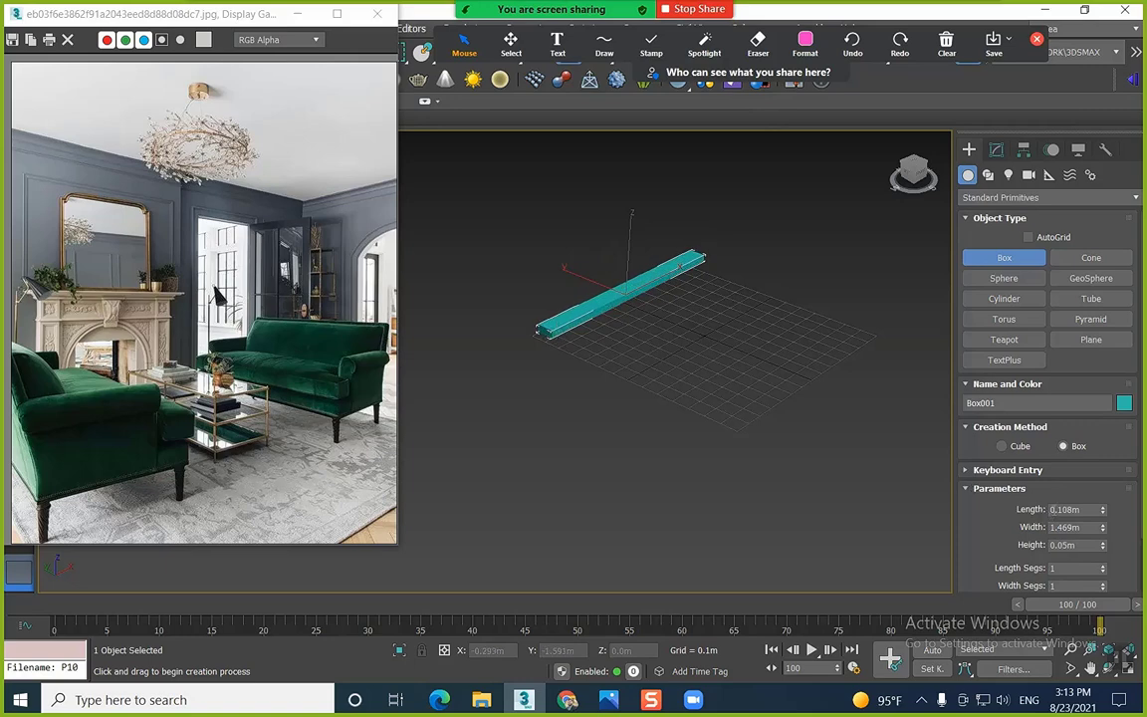
{"action": "left_click", "coordinate": [1093, 527]}
{"action": "type", "text": "2.3"}
{"action": "key", "text": "Return"}
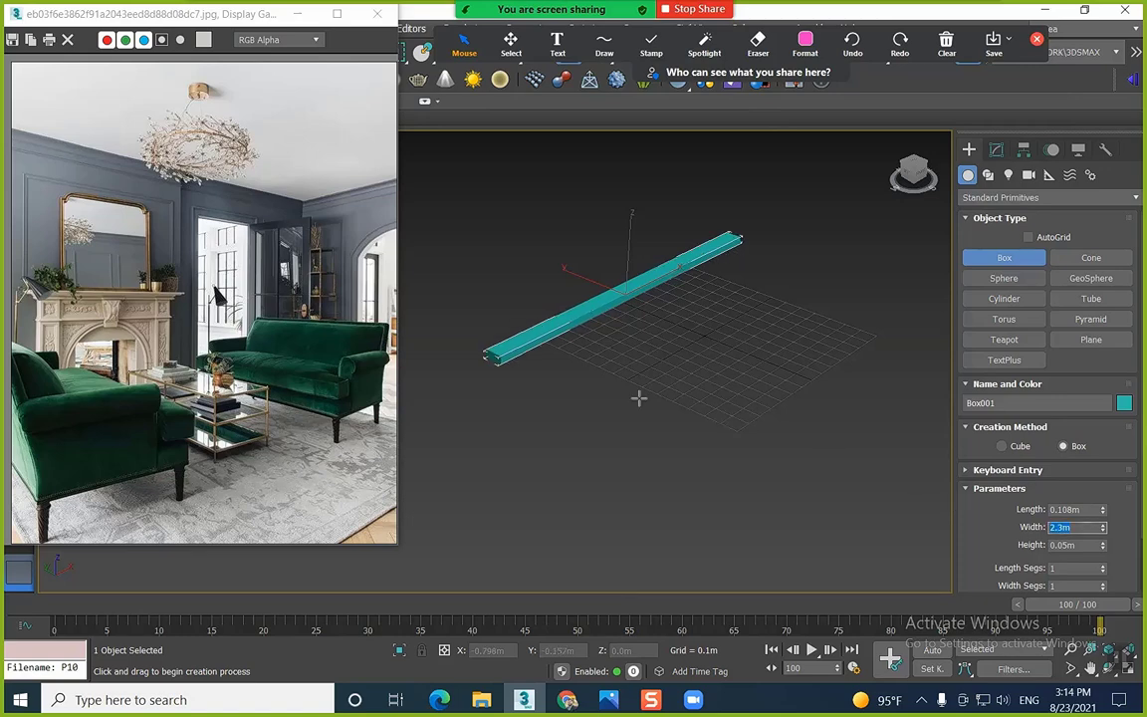
Clone the box as one independent copy, snapped corner to corner at the first box's near end to form a step
{"action": "scroll", "coordinate": [700, 315], "scroll_direction": "down", "scroll_amount": 5}
{"action": "middle_click_drag", "start_coordinate": [558, 365], "coordinate": [699, 334]}
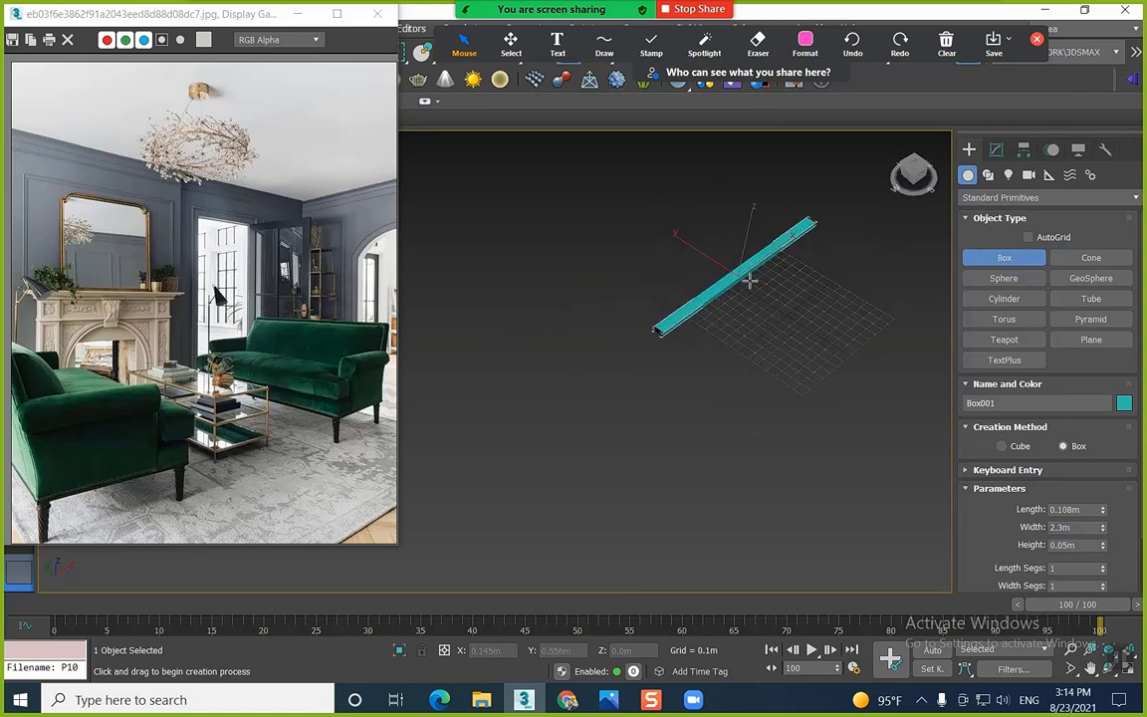
{"action": "middle_click_drag", "start_coordinate": [756, 306], "coordinate": [683, 300]}
{"action": "key", "text": "w"}
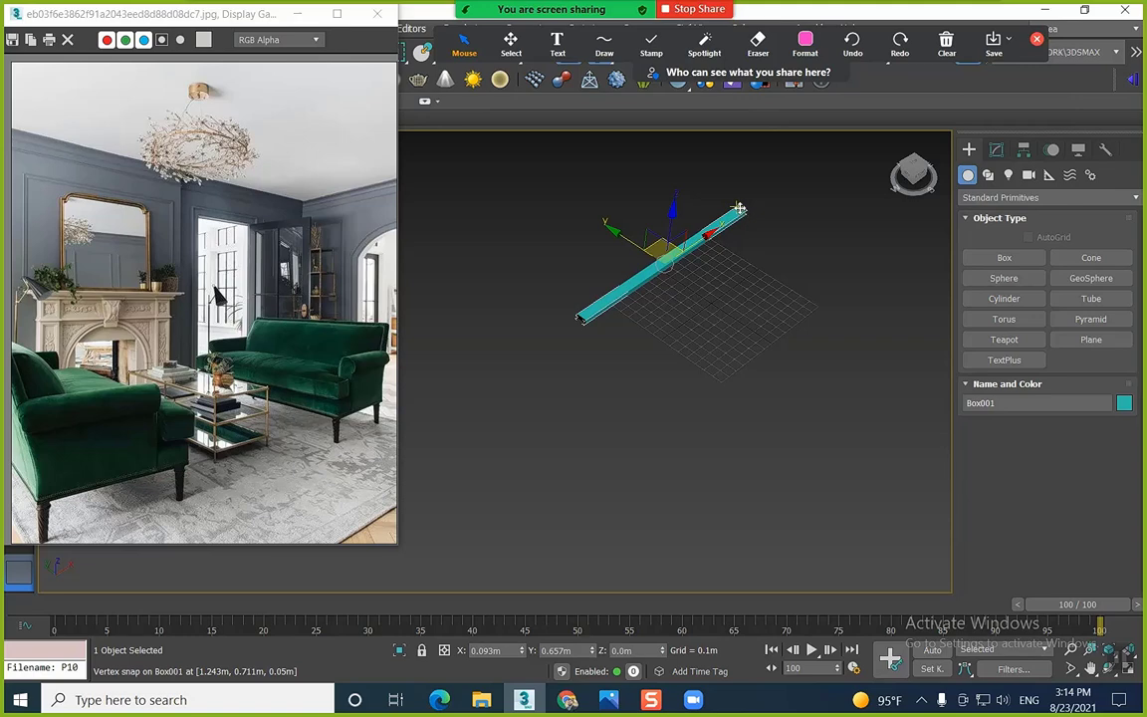
{"action": "mouse_move", "coordinate": [739, 209]}
{"action": "left_mouse_down"}
{"action": "mouse_move", "coordinate": [741, 221]}
{"action": "mouse_move", "coordinate": [612, 354]}
{"action": "mouse_move", "coordinate": [725, 217]}
{"action": "mouse_move", "coordinate": [595, 353]}
{"action": "mouse_move", "coordinate": [590, 319]}
{"action": "left_mouse_up"}
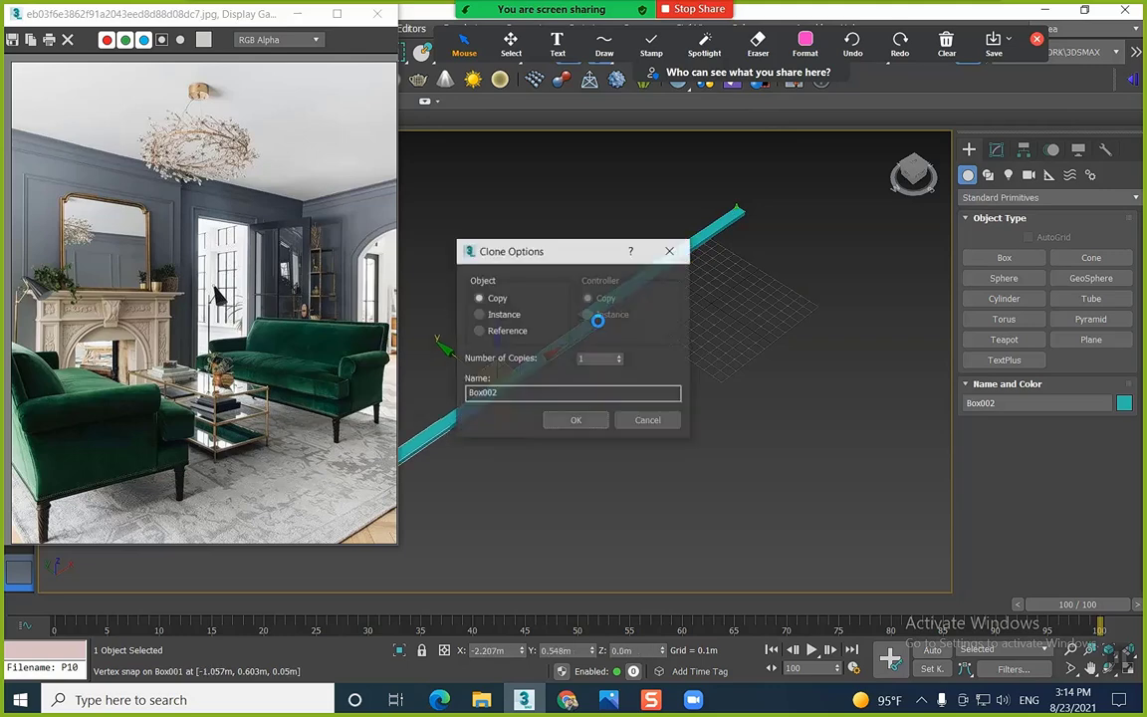
{"action": "left_click", "coordinate": [572, 419]}
{"action": "scroll", "coordinate": [587, 339], "scroll_direction": "up", "scroll_amount": 3}
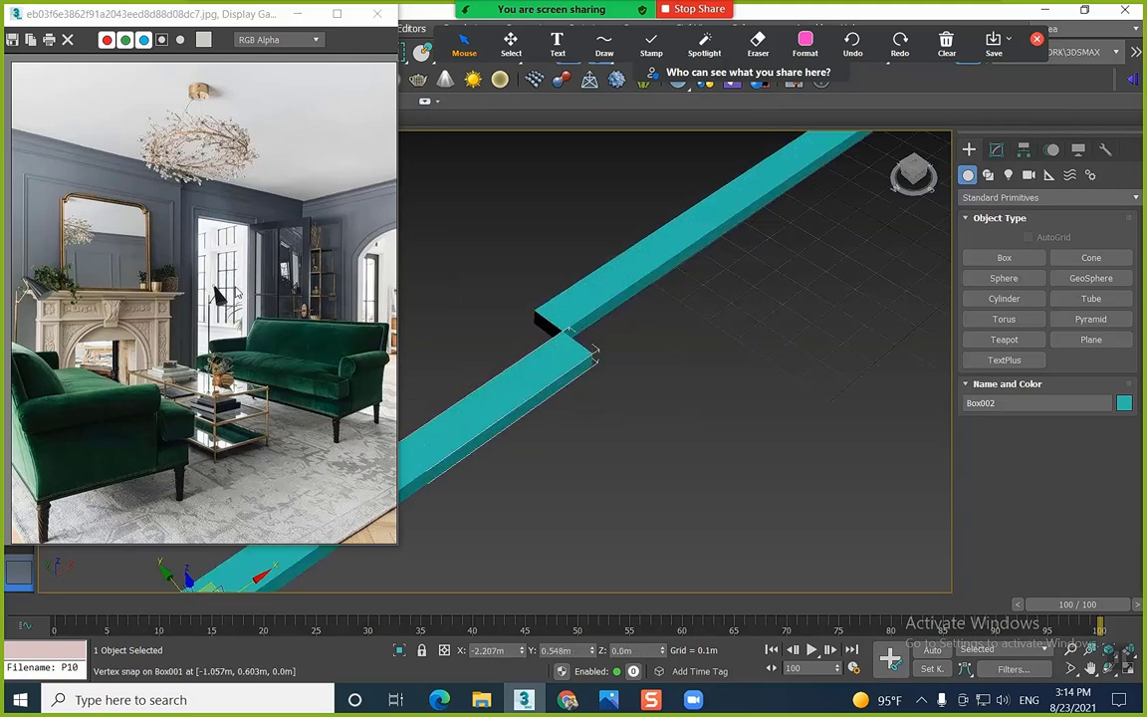
{"action": "scroll", "coordinate": [577, 358], "scroll_direction": "up", "scroll_amount": 4}
{"action": "scroll", "coordinate": [629, 448], "scroll_direction": "down", "scroll_amount": 5}
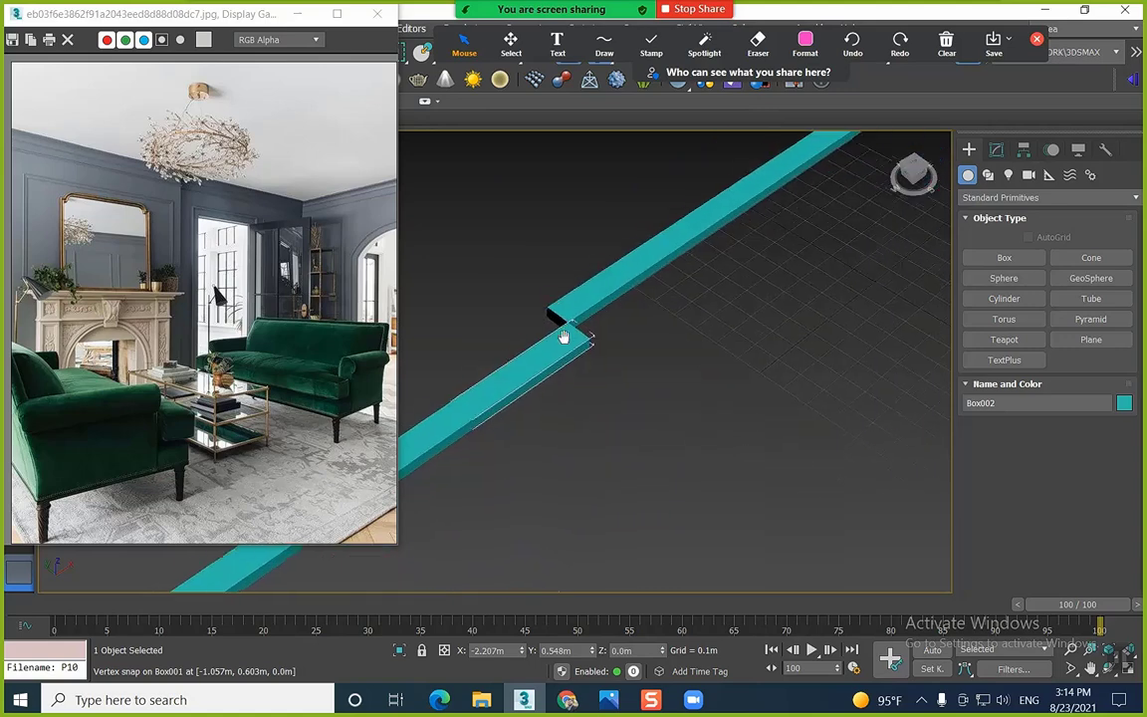
Set the copied box's width to 3 m
{"action": "left_click", "coordinate": [996, 150]}
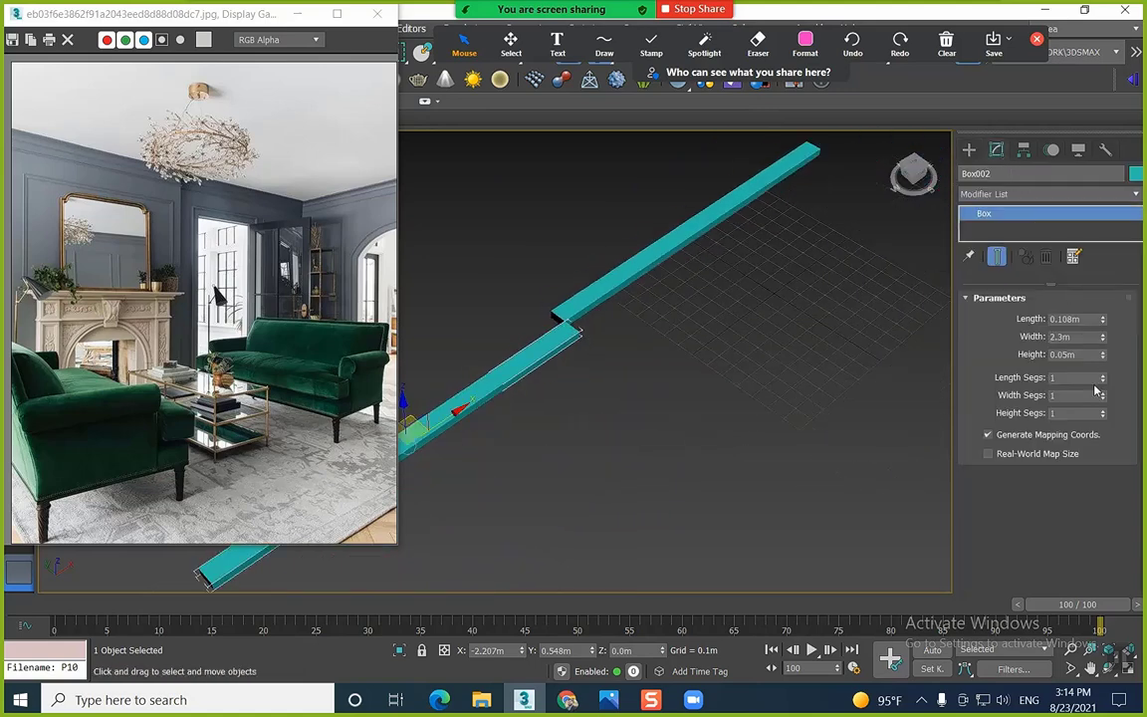
{"action": "double_click", "coordinate": [1085, 336]}
{"action": "type", "text": "3"}
{"action": "key", "text": "Return"}
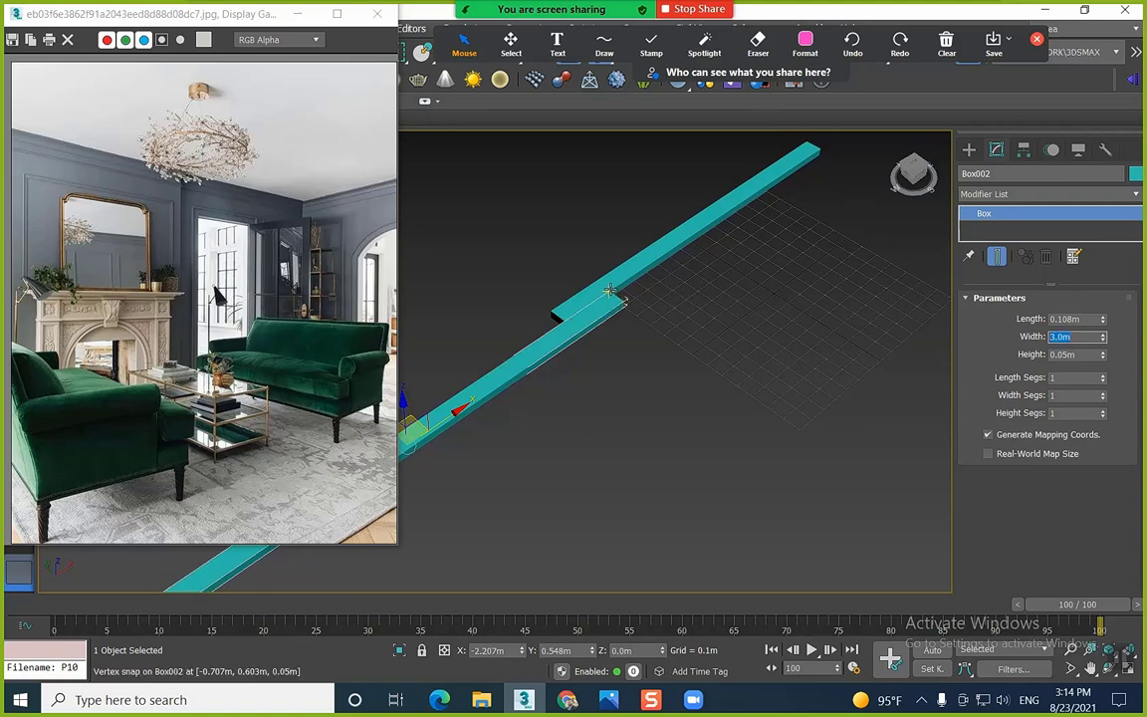
Move the 3 m box back along X and snap its end corner to the first box's near inner corner
{"action": "left_click_drag", "start_coordinate": [451, 415], "coordinate": [416, 433]}
{"action": "scroll", "coordinate": [478, 401], "scroll_direction": "up", "scroll_amount": 5}
{"action": "middle_click_drag", "start_coordinate": [478, 401], "coordinate": [622, 440]}
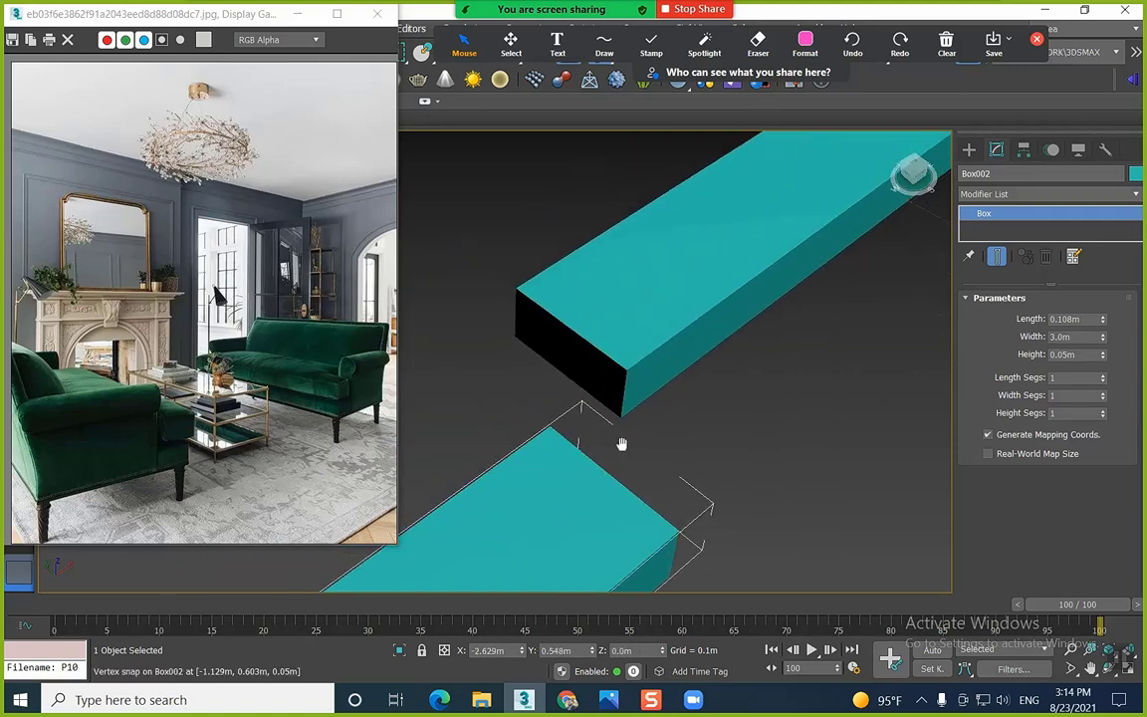
{"action": "left_click_drag", "start_coordinate": [551, 433], "coordinate": [629, 375]}
{"action": "scroll", "coordinate": [629, 375], "scroll_direction": "down", "scroll_amount": 6}
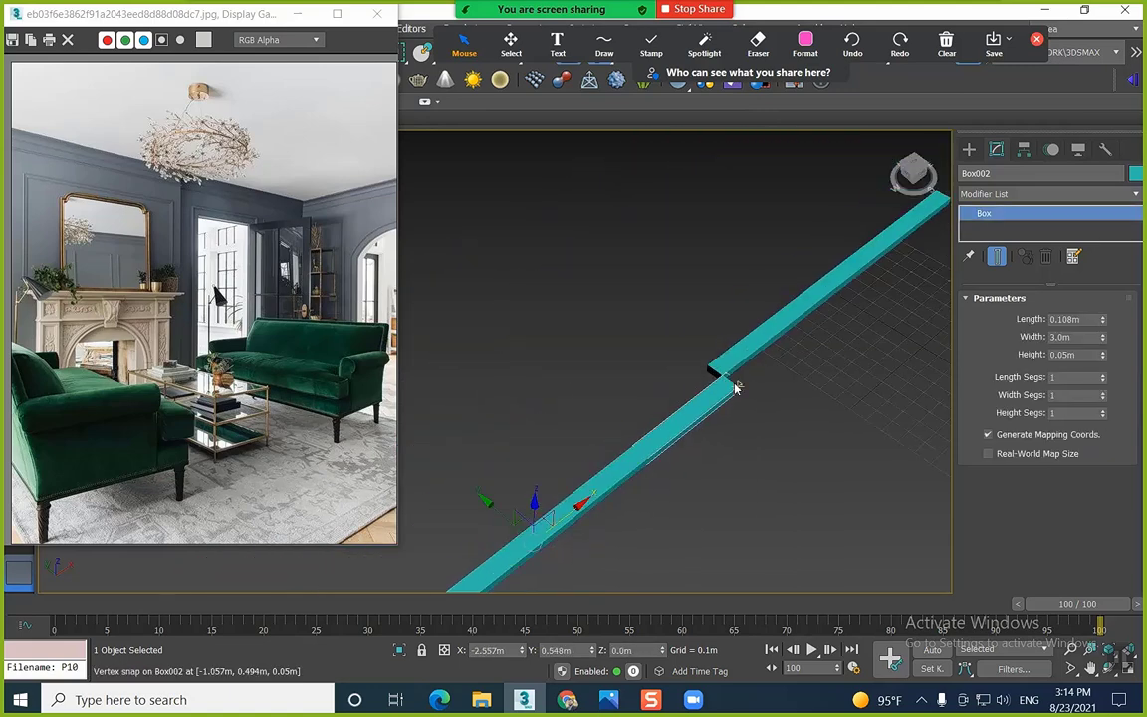
{"action": "left_click", "coordinate": [687, 418]}
{"action": "left_click", "coordinate": [572, 423]}
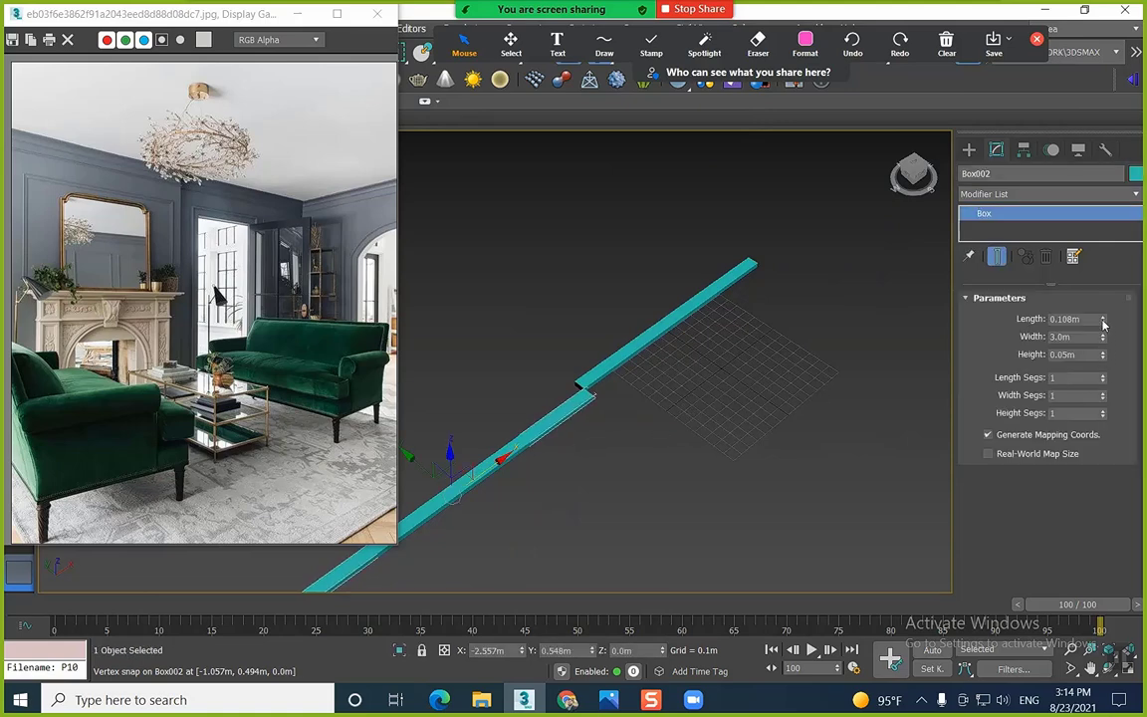
Thicken the 3 m box by increasing its length to about 0.354 m
{"action": "left_click_drag", "start_coordinate": [1102, 318], "coordinate": [1054, 161]}
{"action": "middle_click_drag", "start_coordinate": [720, 405], "coordinate": [663, 408]}
{"action": "scroll", "coordinate": [663, 408], "scroll_direction": "down", "scroll_amount": 4}
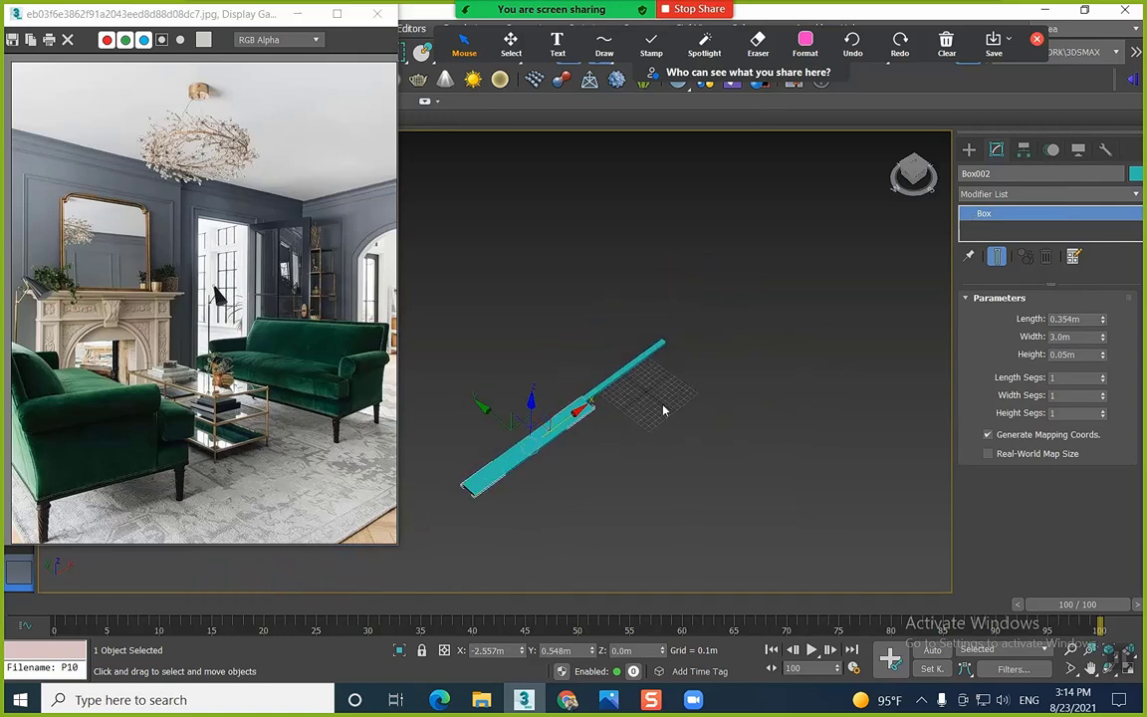
{"action": "scroll", "coordinate": [673, 397], "scroll_direction": "up", "scroll_amount": 2}
In the top view, draw a perpendicular box from the first wall's end, about 0.16 m wide and 0.6 m high, and set its length to 1 m
{"action": "left_click", "coordinate": [969, 149]}
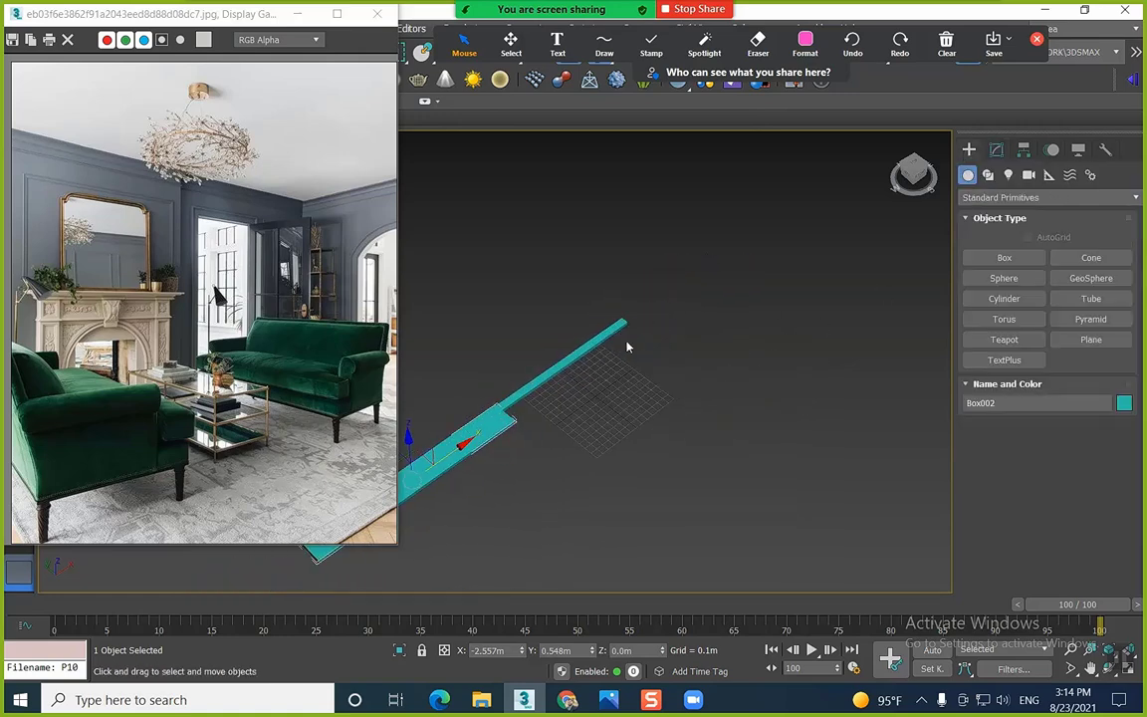
{"action": "left_click", "coordinate": [1023, 257]}
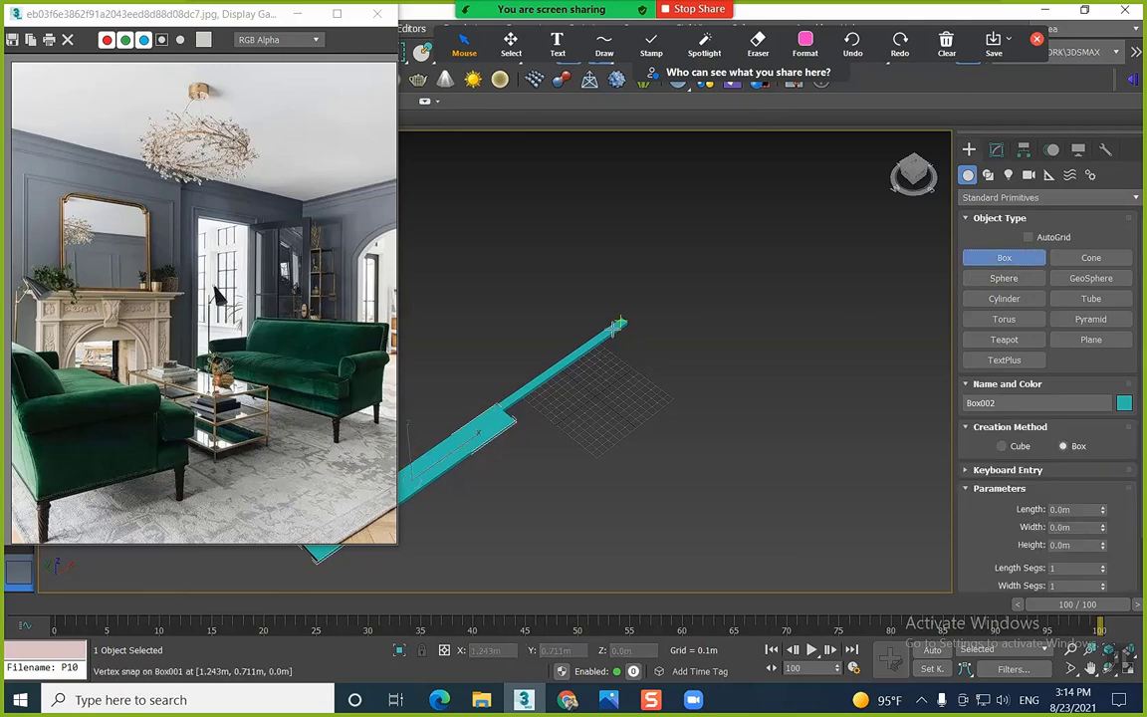
{"action": "left_click", "coordinate": [913, 172]}
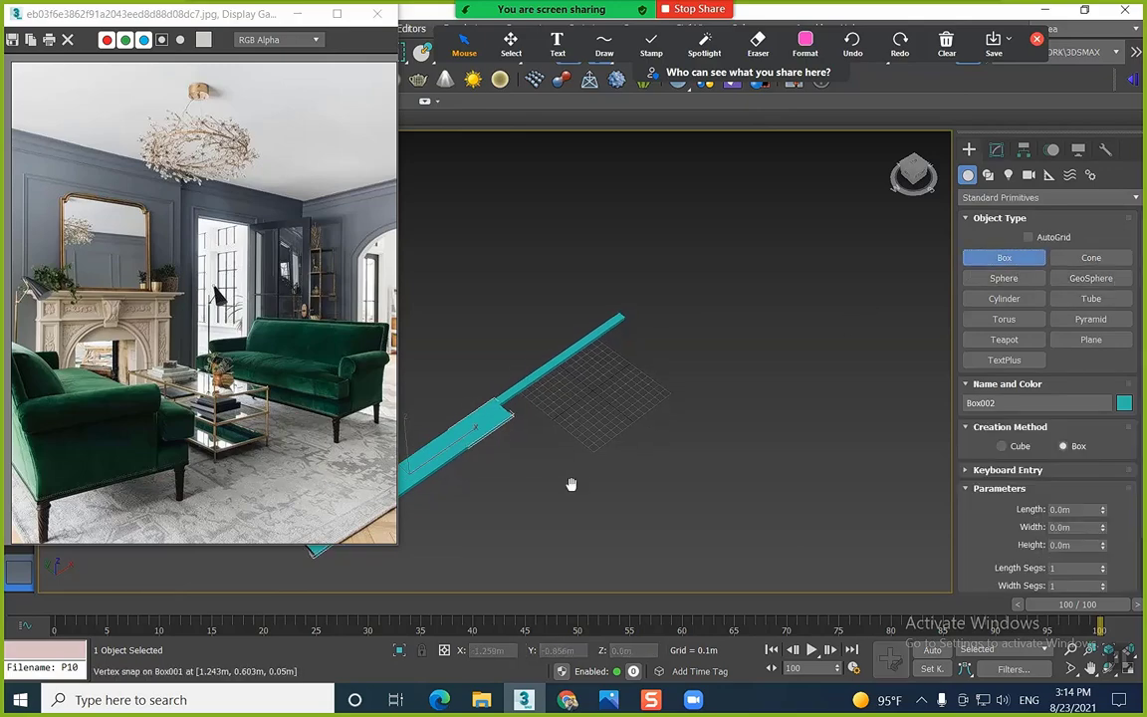
{"action": "middle_click_drag", "start_coordinate": [617, 459], "coordinate": [658, 286]}
{"action": "left_click_drag", "start_coordinate": [656, 285], "coordinate": [665, 578]}
{"action": "middle_click_drag", "start_coordinate": [665, 578], "coordinate": [642, 431]}
{"action": "mouse_move", "coordinate": [642, 431]}
{"action": "left_mouse_down"}
{"action": "mouse_move", "coordinate": [648, 483]}
{"action": "mouse_move", "coordinate": [648, 435]}
{"action": "left_mouse_up"}
{"action": "left_click", "coordinate": [661, 391]}
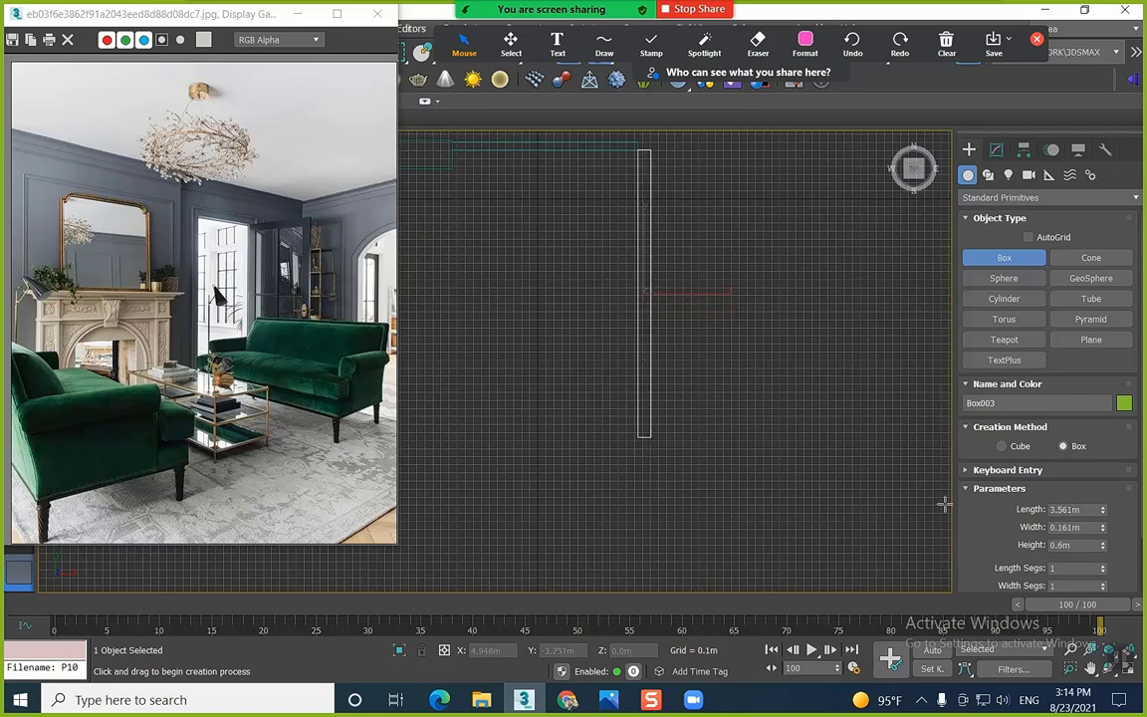
{"action": "left_click_drag", "start_coordinate": [1091, 511], "coordinate": [1021, 510]}
{"action": "type", "text": "1"}
{"action": "key", "text": "Return"}
Move the 1 m box along Y and snap its corner to the inner end corner of the first wall
{"action": "middle_click_drag", "start_coordinate": [610, 226], "coordinate": [601, 368]}
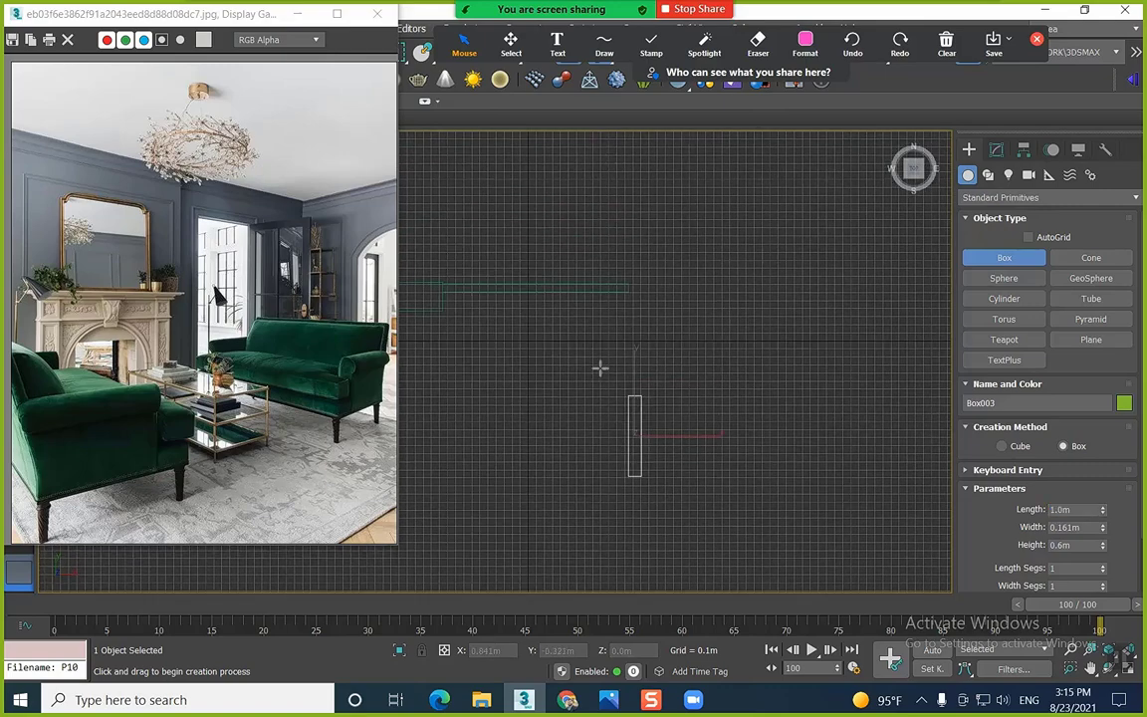
{"action": "key", "text": "w"}
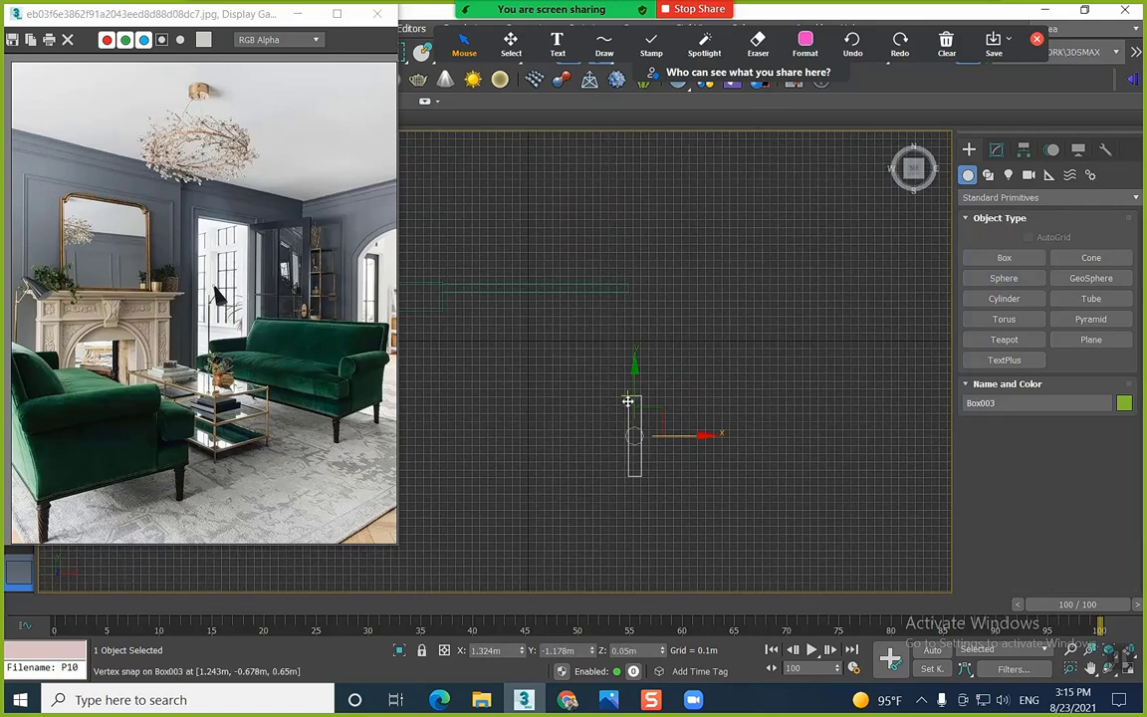
{"action": "left_click_drag", "start_coordinate": [629, 399], "coordinate": [629, 295]}
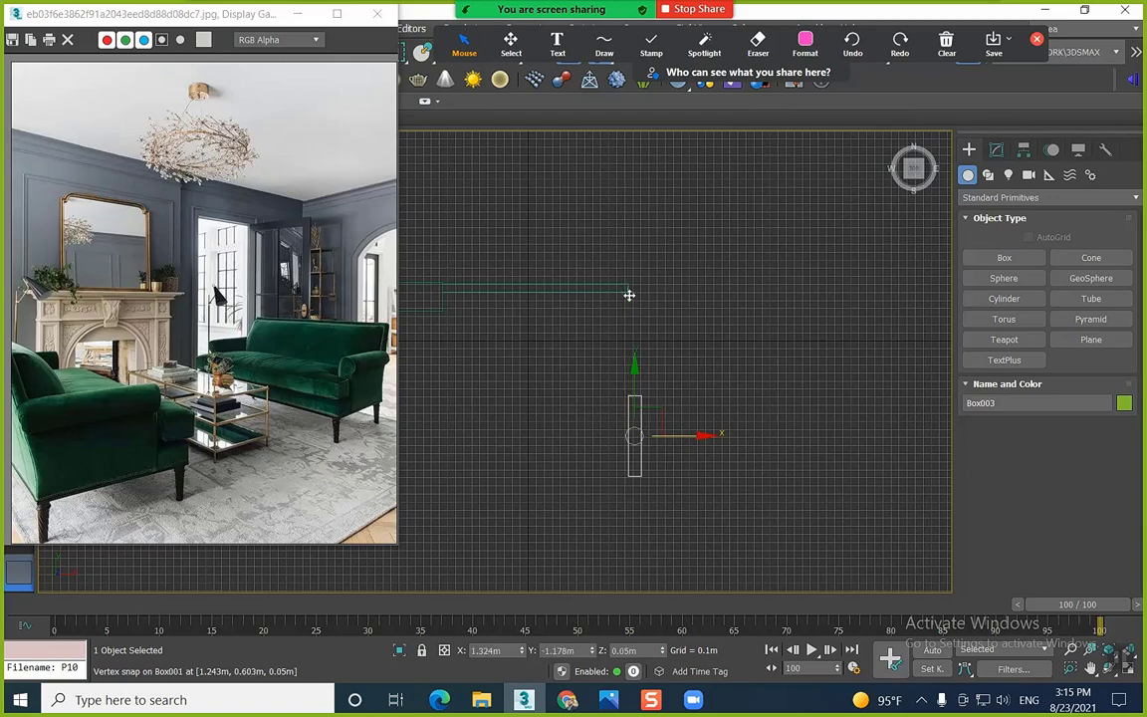
{"action": "left_click", "coordinate": [635, 371]}
{"action": "left_click_drag", "start_coordinate": [628, 398], "coordinate": [631, 294]}
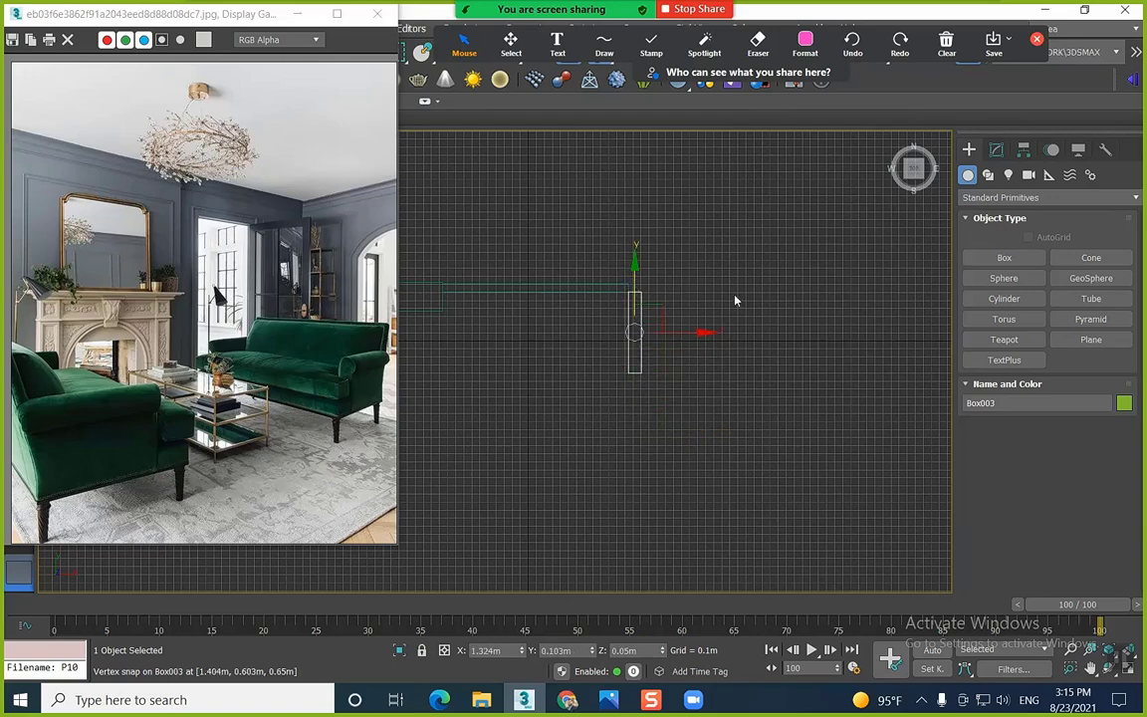
{"action": "left_click", "coordinate": [735, 299]}
Make one copy of the 1 m side wall box farther along Y, leaving a gap between the two
{"action": "middle_click_drag", "start_coordinate": [605, 331], "coordinate": [657, 297]}
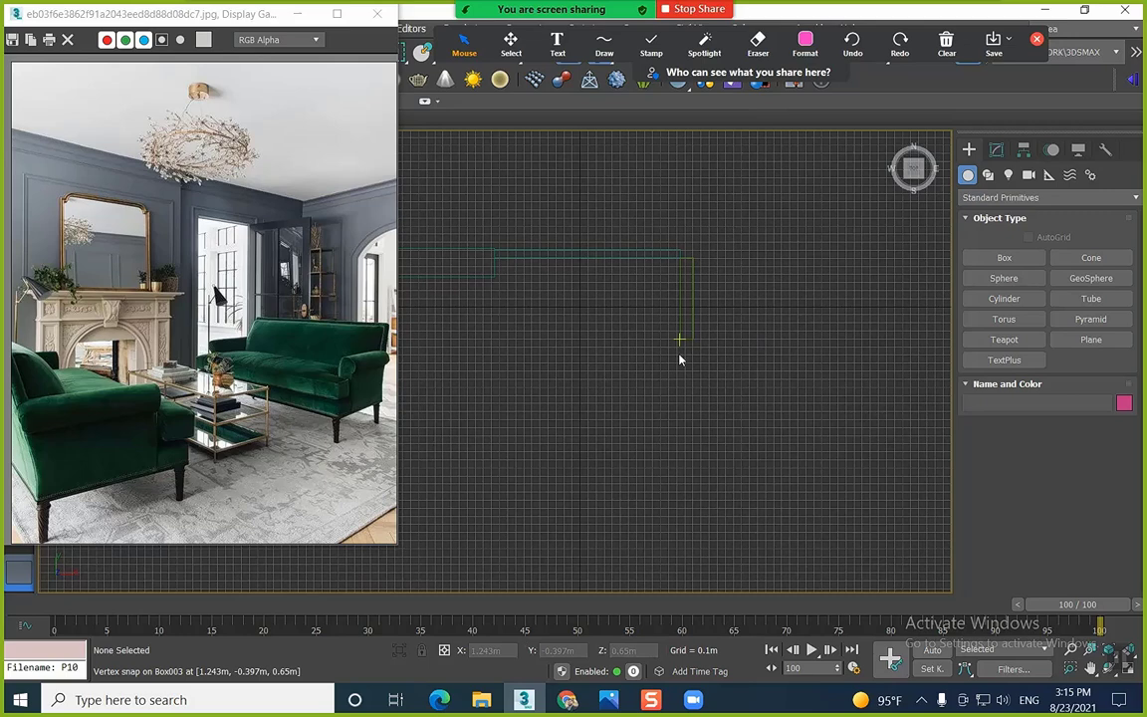
{"action": "left_click", "coordinate": [687, 276]}
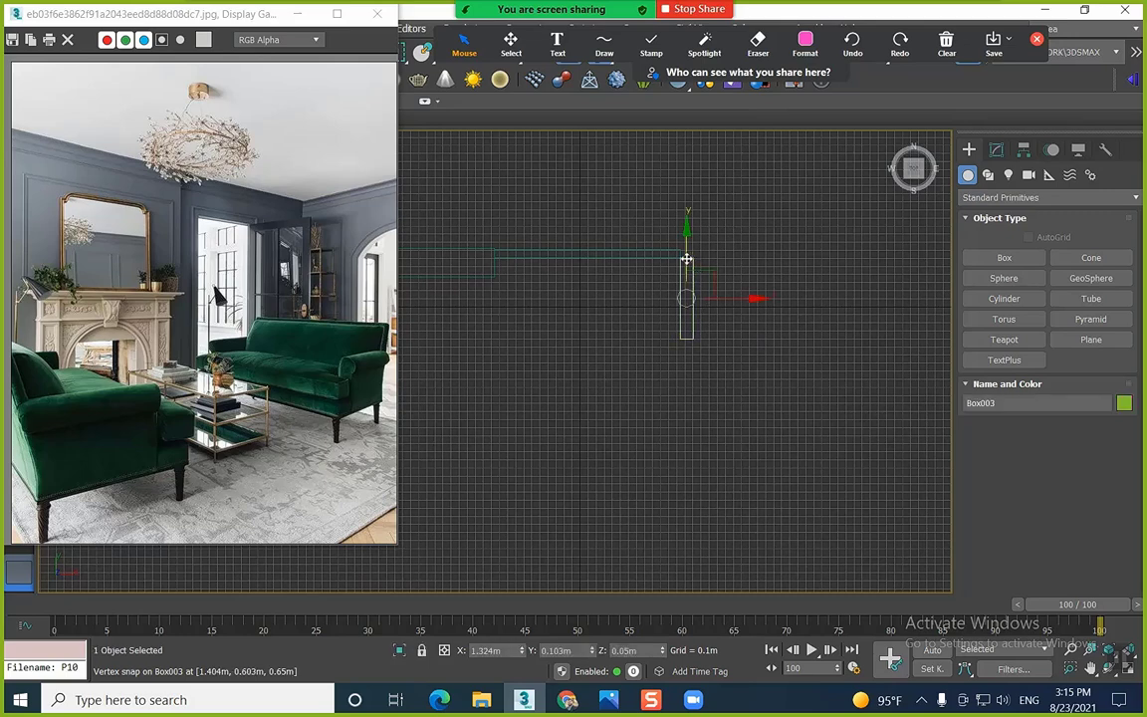
{"action": "mouse_move", "coordinate": [682, 258]}
{"action": "left_mouse_down", "text": "shift"}
{"action": "mouse_move", "coordinate": [681, 421]}
{"action": "mouse_move", "coordinate": [660, 476]}
{"action": "left_mouse_up", "text": "shift"}
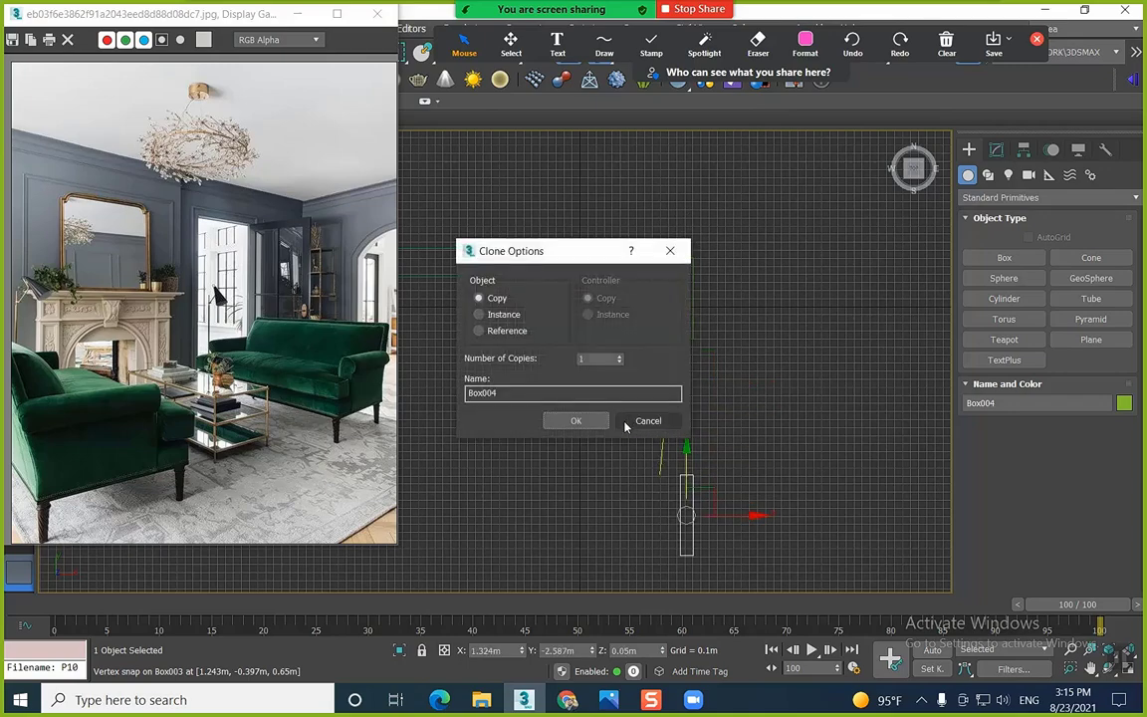
{"action": "left_click", "coordinate": [576, 420]}
Set the copied box's length to 1.5 m and snap its corner to the end of the 1 m side box
{"action": "left_click", "coordinate": [997, 149]}
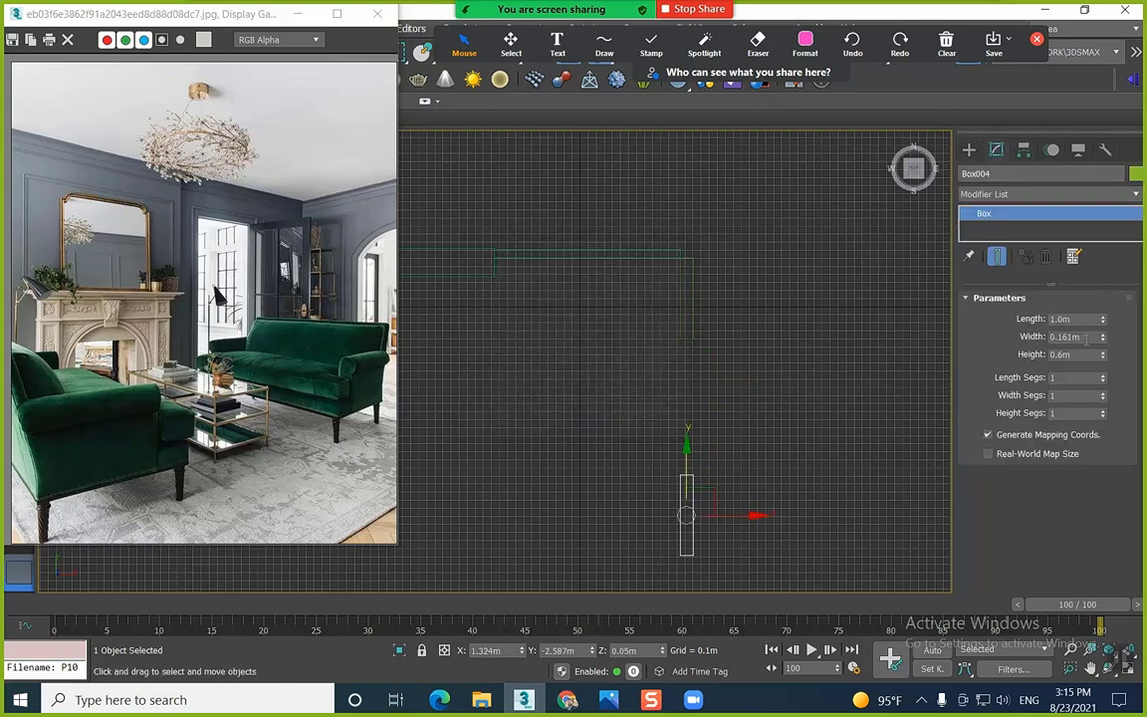
{"action": "double_click", "coordinate": [1091, 319]}
{"action": "type", "text": "1.5"}
{"action": "key", "text": "Return"}
{"action": "left_click_drag", "start_coordinate": [677, 458], "coordinate": [677, 341]}
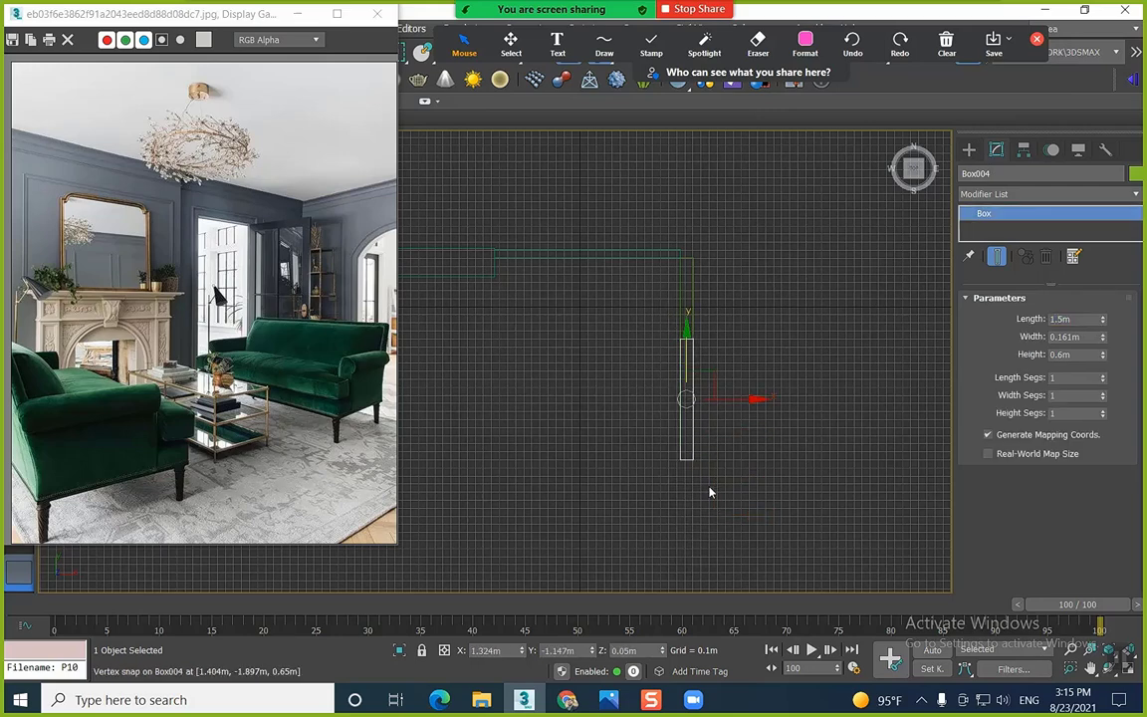
Copy the 1 m side box along Y and snap the copy to the far end of the 1.5 m box
{"action": "left_click", "coordinate": [683, 300]}
{"action": "mouse_move", "coordinate": [683, 305]}
{"action": "left_mouse_down", "text": "shift"}
{"action": "mouse_move", "coordinate": [683, 518]}
{"action": "mouse_move", "coordinate": [682, 503]}
{"action": "left_mouse_up", "text": "shift"}
{"action": "left_click", "coordinate": [576, 422]}
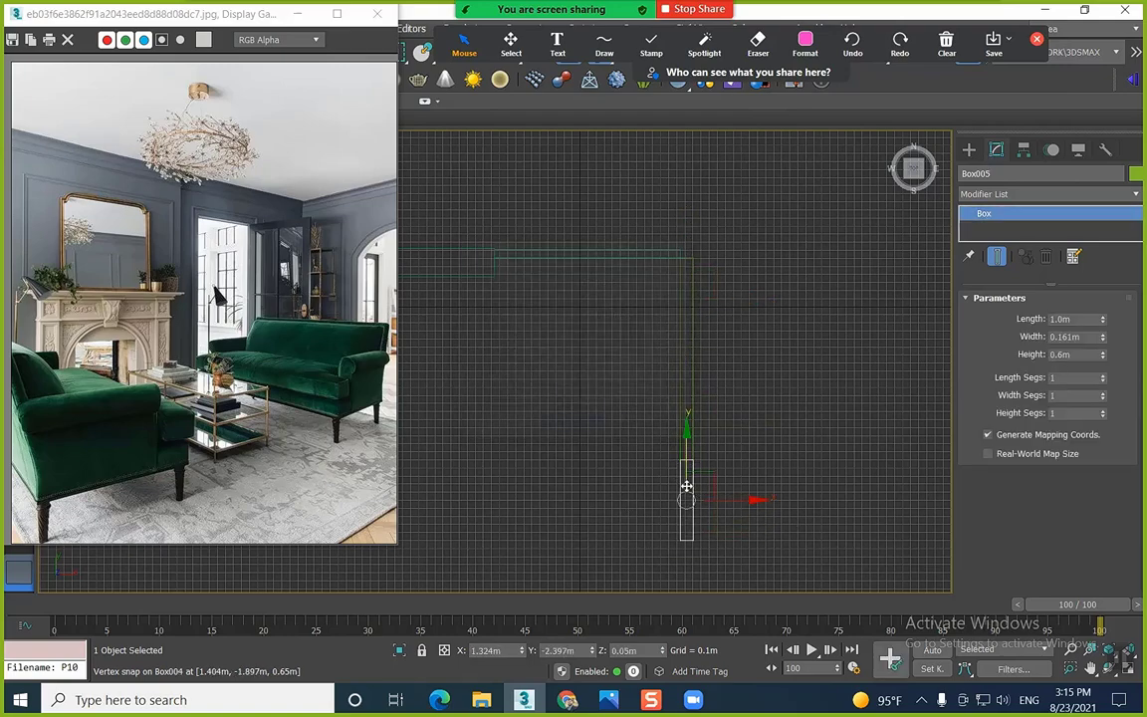
Set the width of the 2.3 m wall box to 0.3 m
{"action": "mouse_move", "coordinate": [653, 427]}
{"action": "middle_mouse_down"}
{"action": "mouse_move", "coordinate": [753, 358]}
{"action": "mouse_move", "coordinate": [647, 320]}
{"action": "mouse_move", "coordinate": [743, 384]}
{"action": "mouse_move", "coordinate": [709, 368]}
{"action": "mouse_move", "coordinate": [699, 342]}
{"action": "middle_mouse_up"}
{"action": "scroll", "coordinate": [743, 384], "scroll_direction": "down", "scroll_amount": 2}
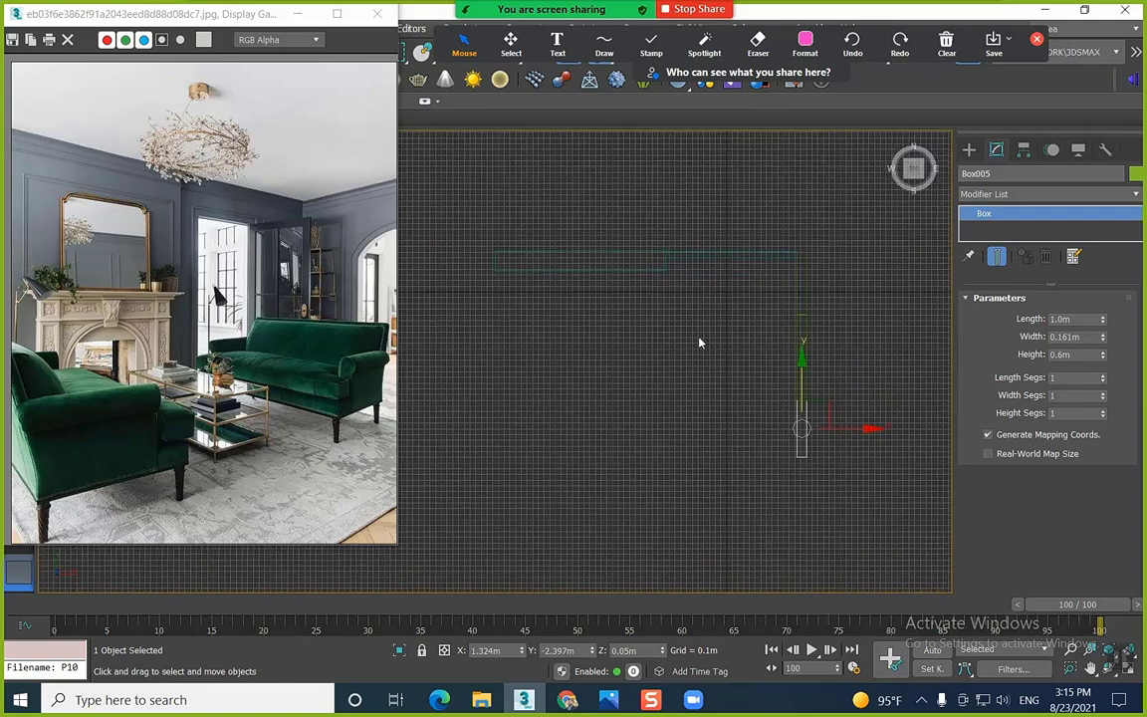
{"action": "scroll", "coordinate": [758, 268], "scroll_direction": "up", "scroll_amount": 6}
{"action": "left_click", "coordinate": [717, 227]}
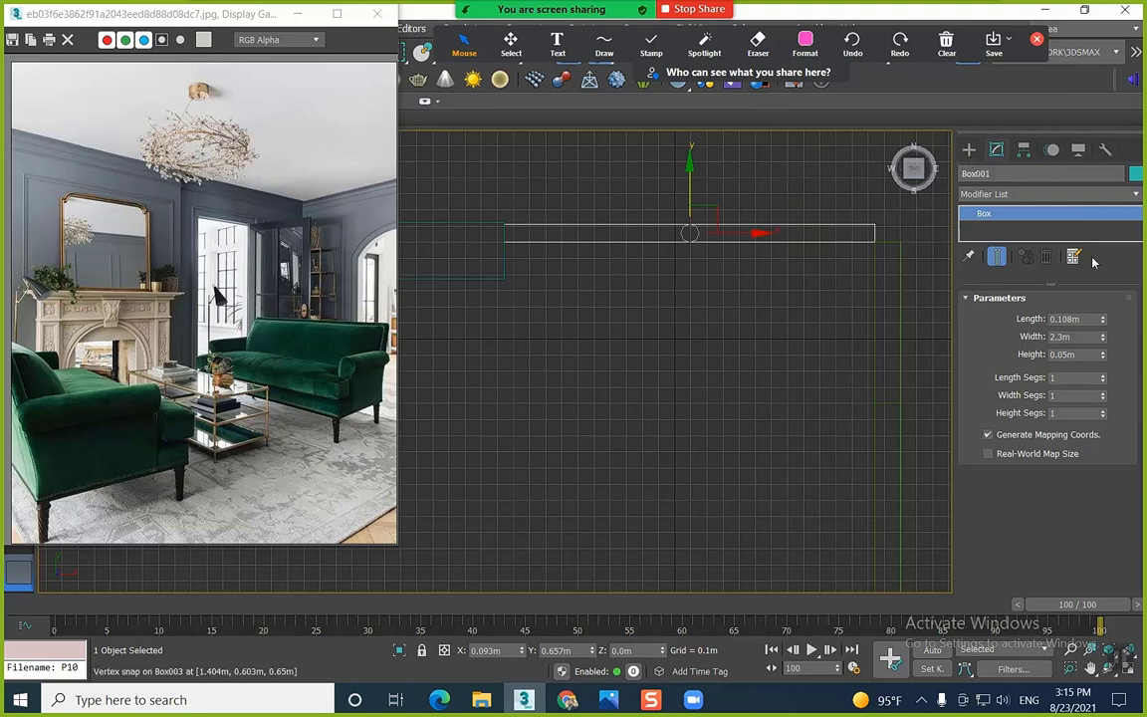
{"action": "left_click_drag", "start_coordinate": [1087, 337], "coordinate": [912, 350]}
{"action": "type", "text": "0.3"}
{"action": "key", "text": "Return"}
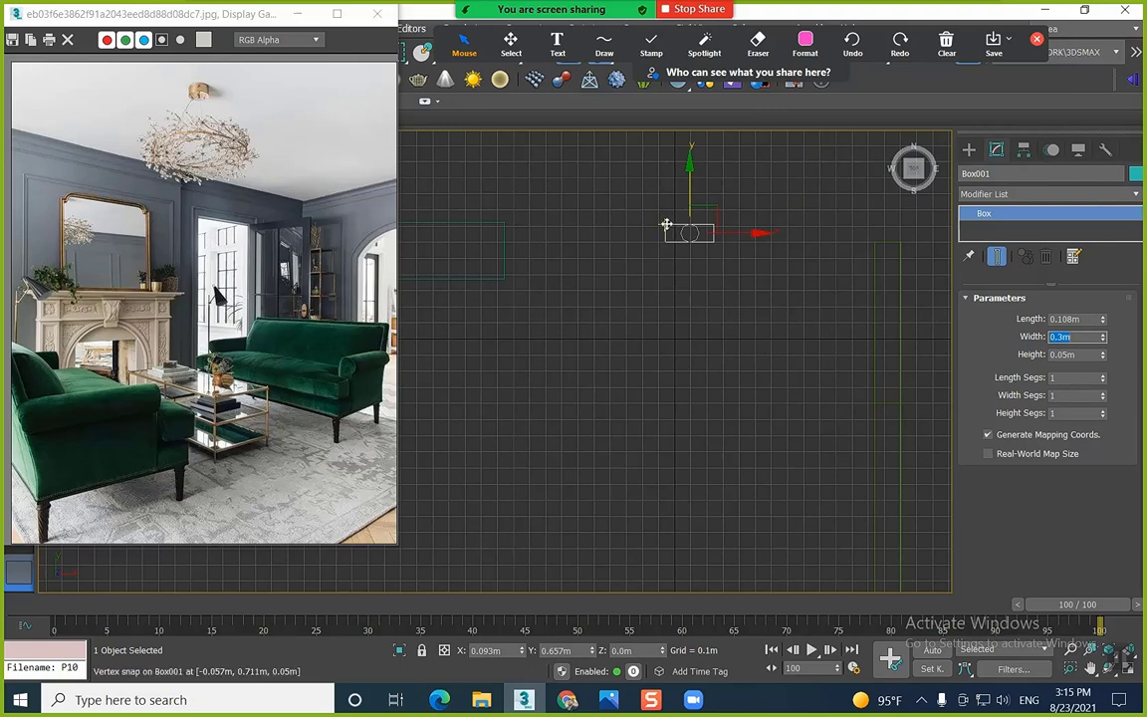
{"action": "left_click_drag", "start_coordinate": [668, 228], "coordinate": [510, 221]}
{"action": "right_click", "coordinate": [510, 221]}
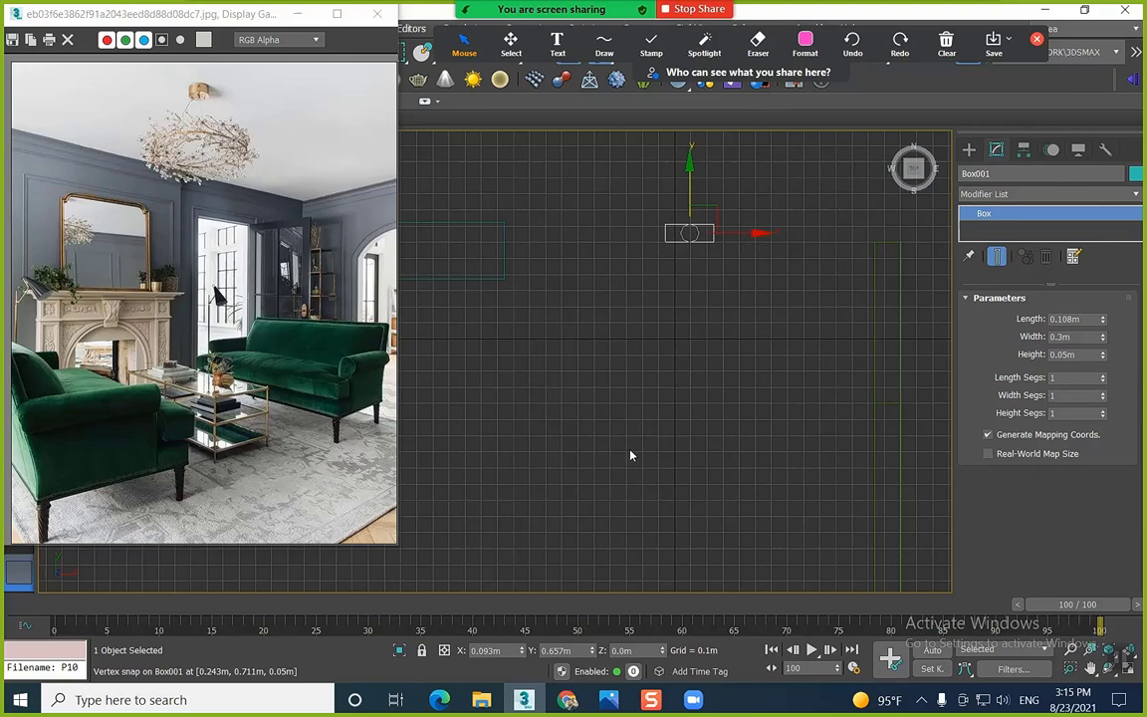
{"action": "middle_click_drag", "start_coordinate": [750, 258], "coordinate": [720, 271]}
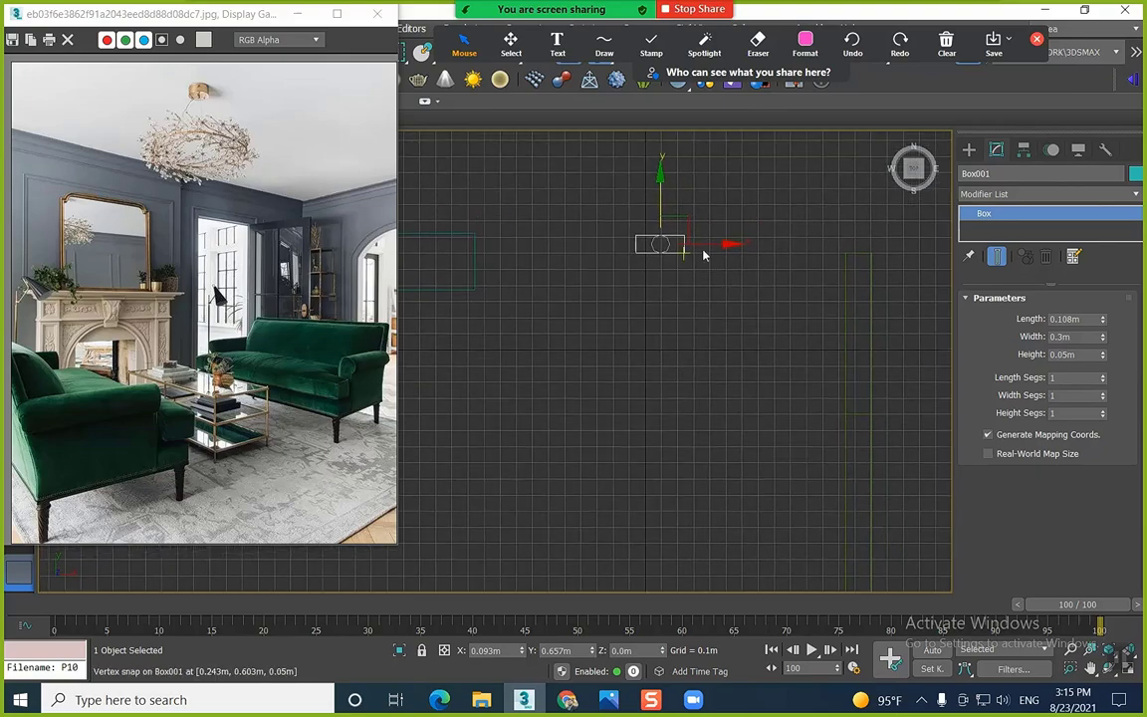
{"action": "left_click_drag", "start_coordinate": [703, 256], "coordinate": [855, 256], "text": "shift"}
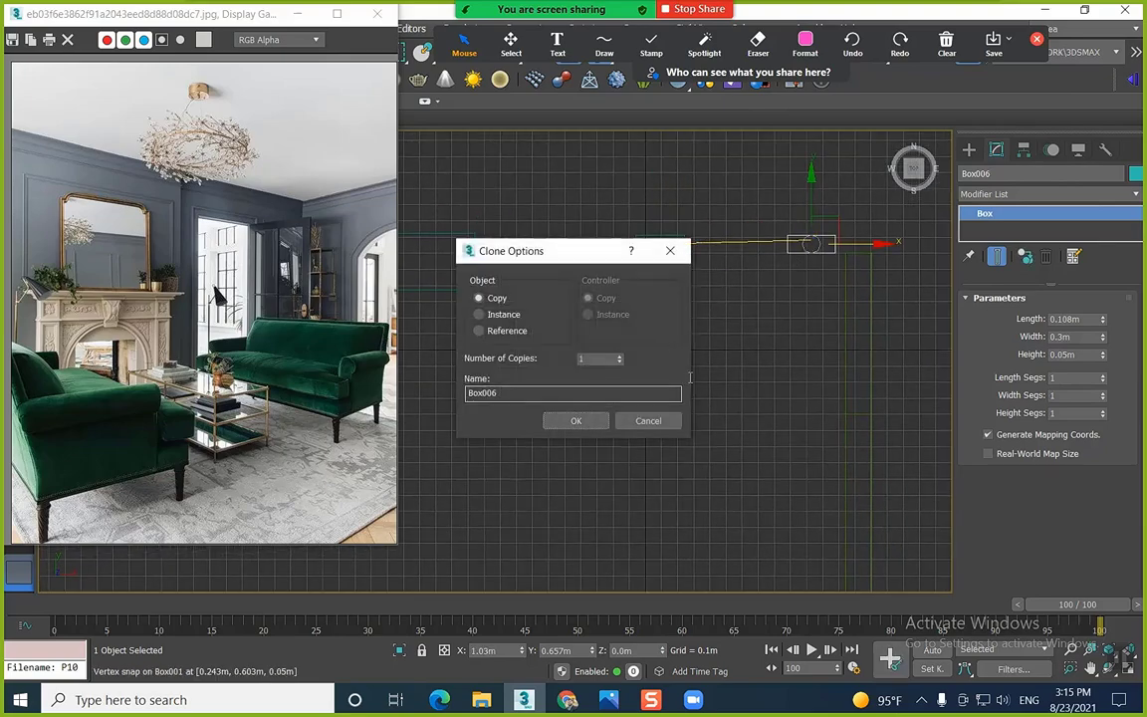
{"action": "left_click", "coordinate": [648, 420]}
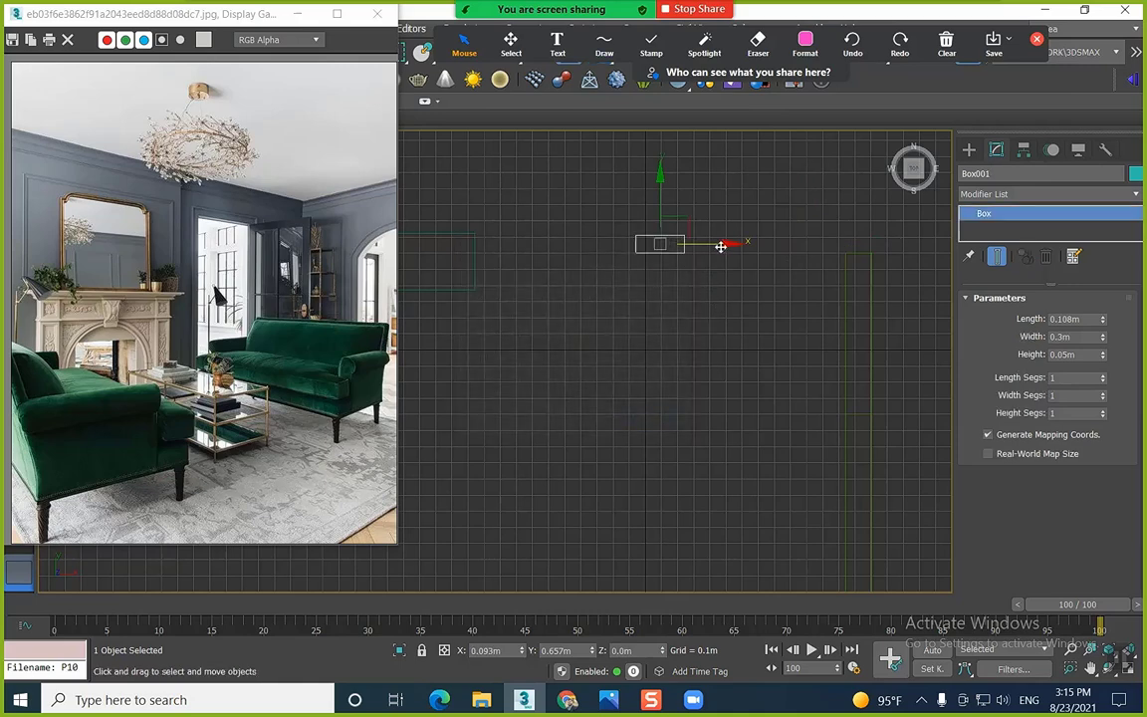
Copy the 0.3 m box along X as a 1 m wide box whose end snaps to the side wall's inner corner
{"action": "left_click_drag", "start_coordinate": [721, 247], "coordinate": [811, 247], "text": "shift"}
{"action": "left_click", "coordinate": [598, 420]}
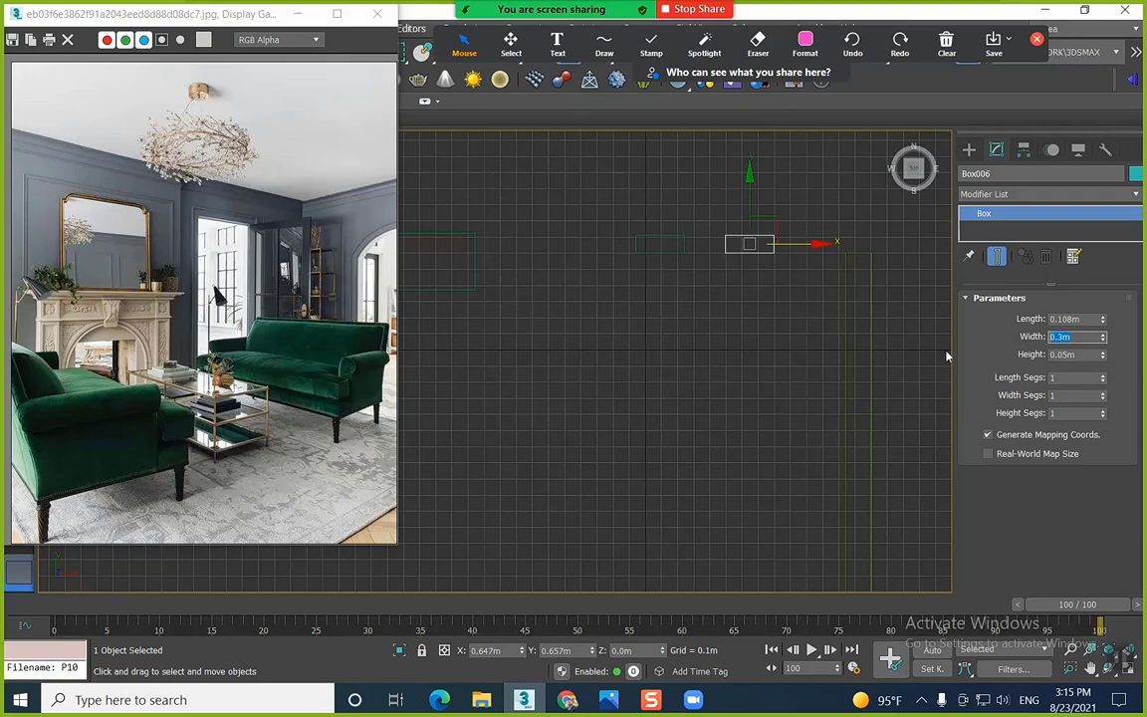
{"action": "type", "text": "1"}
{"action": "key", "text": "Return"}
{"action": "middle_click_drag", "start_coordinate": [839, 269], "coordinate": [744, 341]}
{"action": "scroll", "coordinate": [761, 287], "scroll_direction": "up", "scroll_amount": 3}
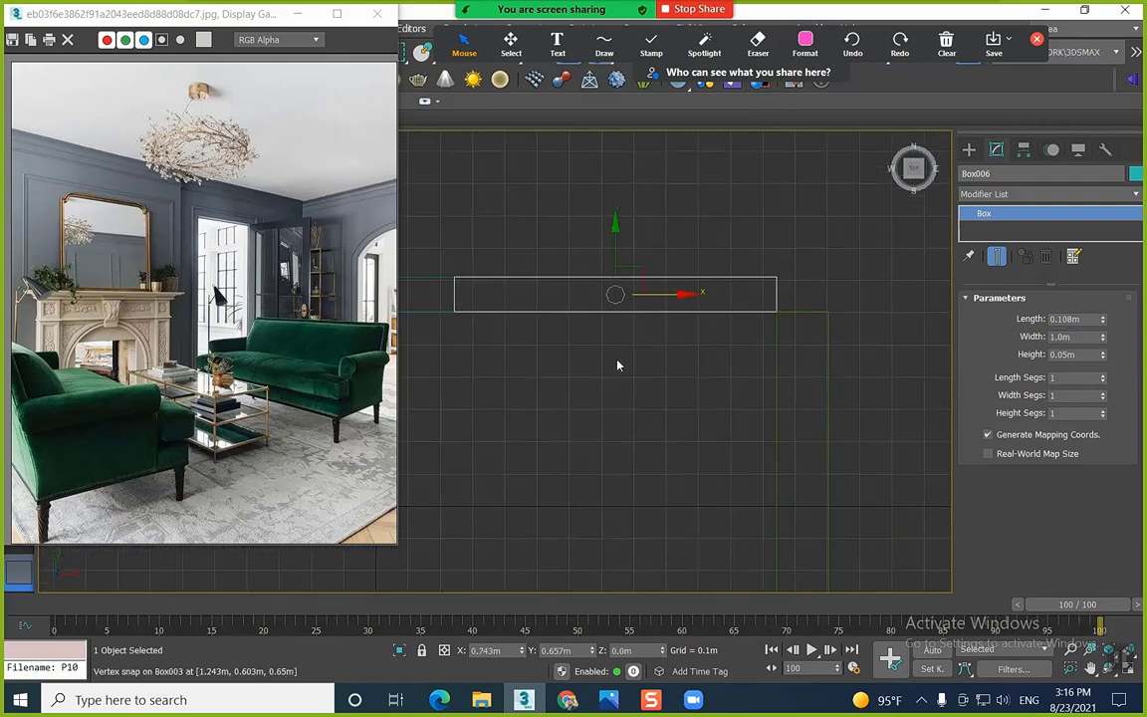
Move the 0.3 m box back along X to the inner end of the thick wall box
{"action": "middle_click_drag", "start_coordinate": [326, 308], "coordinate": [699, 358]}
{"action": "left_click", "coordinate": [699, 359]}
{"action": "scroll", "coordinate": [773, 408], "scroll_direction": "down", "scroll_amount": 2}
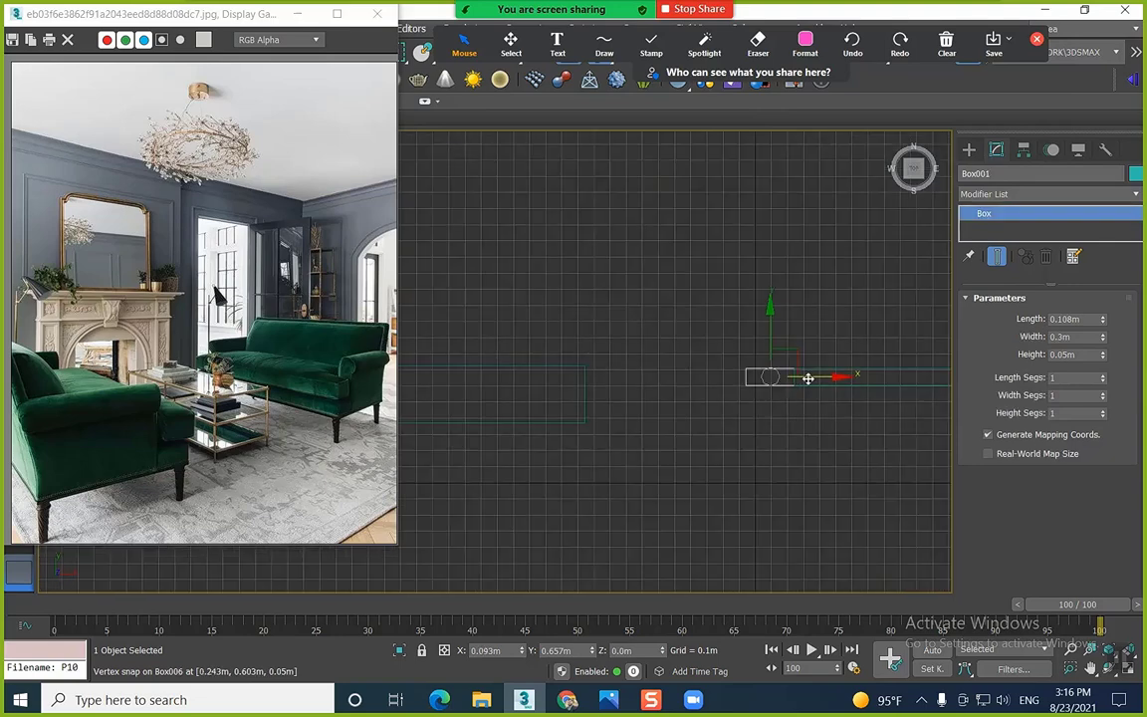
{"action": "left_click_drag", "start_coordinate": [769, 376], "coordinate": [624, 386]}
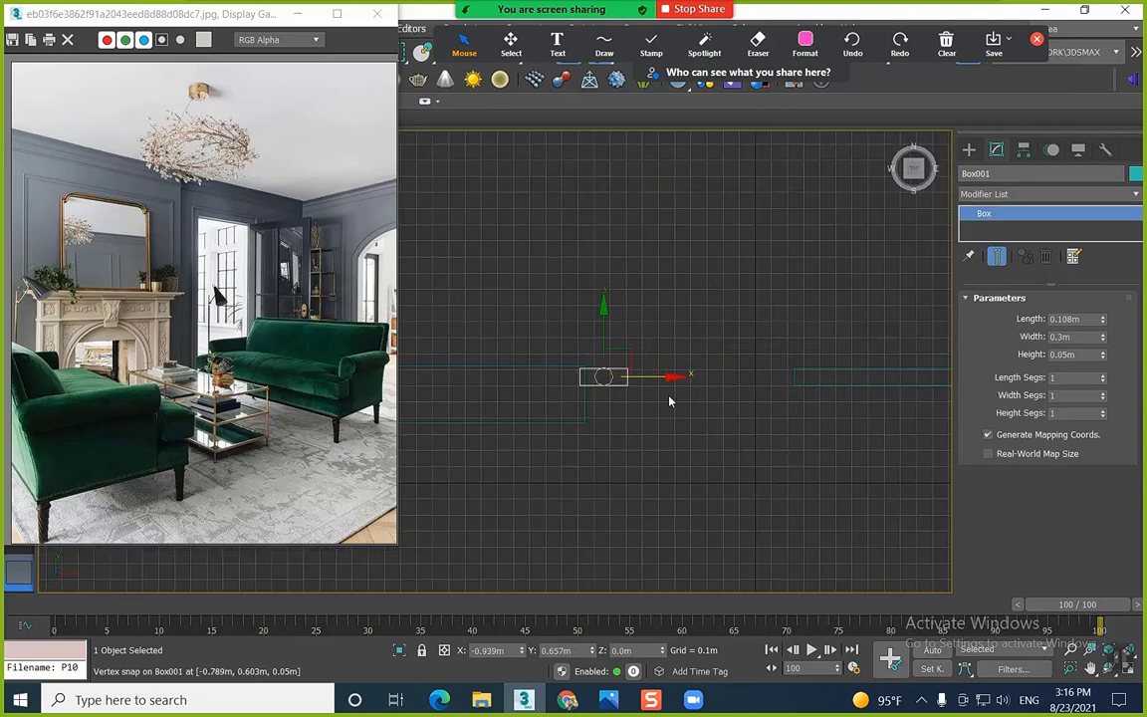
Copy the 1 m wide box along X, snapping the copy end to end with the original
{"action": "middle_click_drag", "start_coordinate": [918, 390], "coordinate": [719, 390]}
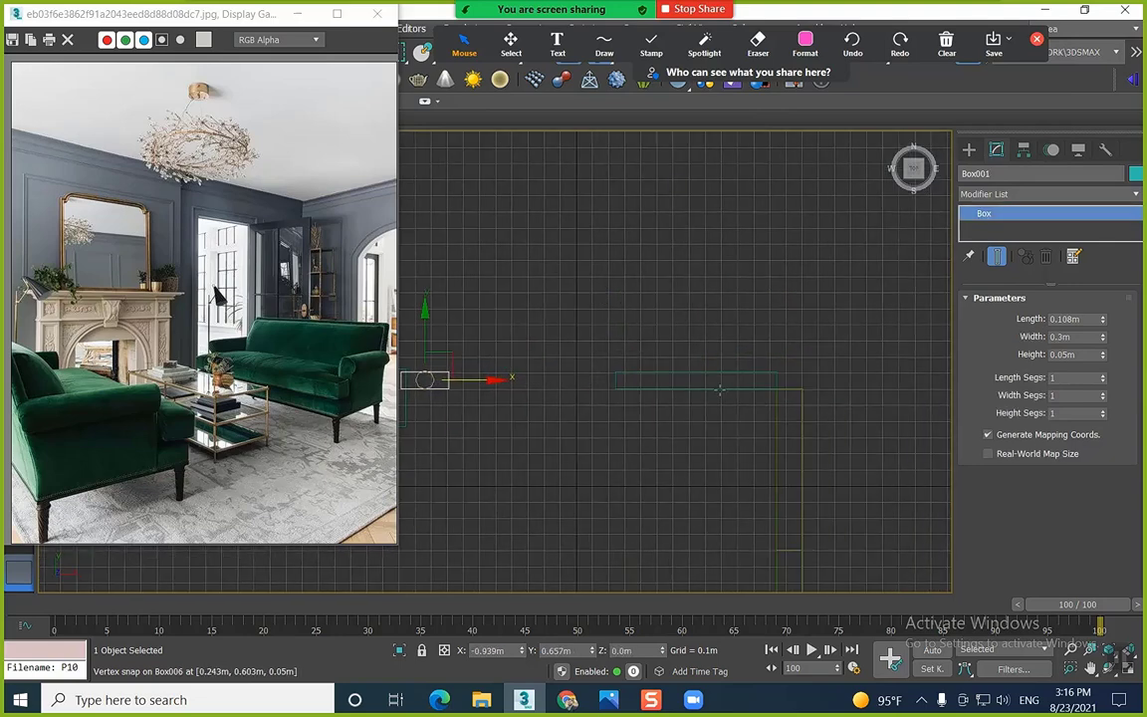
{"action": "left_click", "coordinate": [778, 379]}
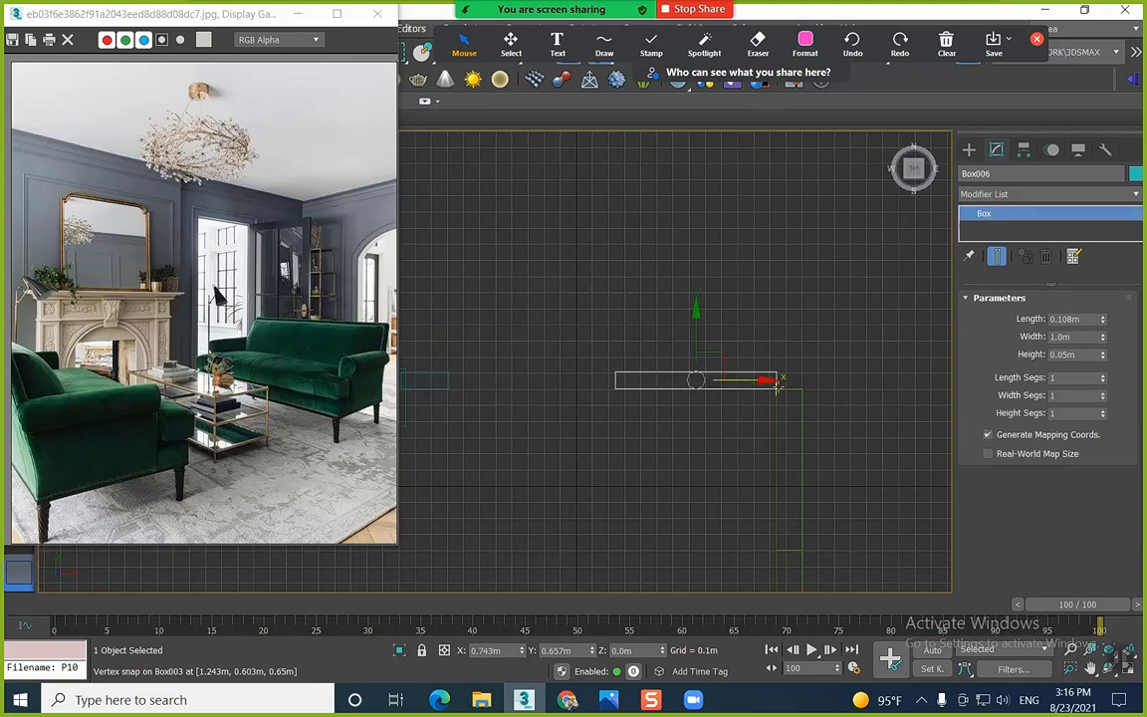
{"action": "scroll", "coordinate": [777, 386], "scroll_direction": "up", "scroll_amount": 4}
{"action": "mouse_move", "coordinate": [783, 390]}
{"action": "left_mouse_down", "text": "shift"}
{"action": "mouse_move", "coordinate": [624, 399]}
{"action": "mouse_move", "coordinate": [553, 361]}
{"action": "mouse_move", "coordinate": [667, 361]}
{"action": "mouse_move", "coordinate": [645, 361]}
{"action": "left_mouse_up", "text": "shift"}
{"action": "scroll", "coordinate": [624, 399], "scroll_direction": "down", "scroll_amount": 3}
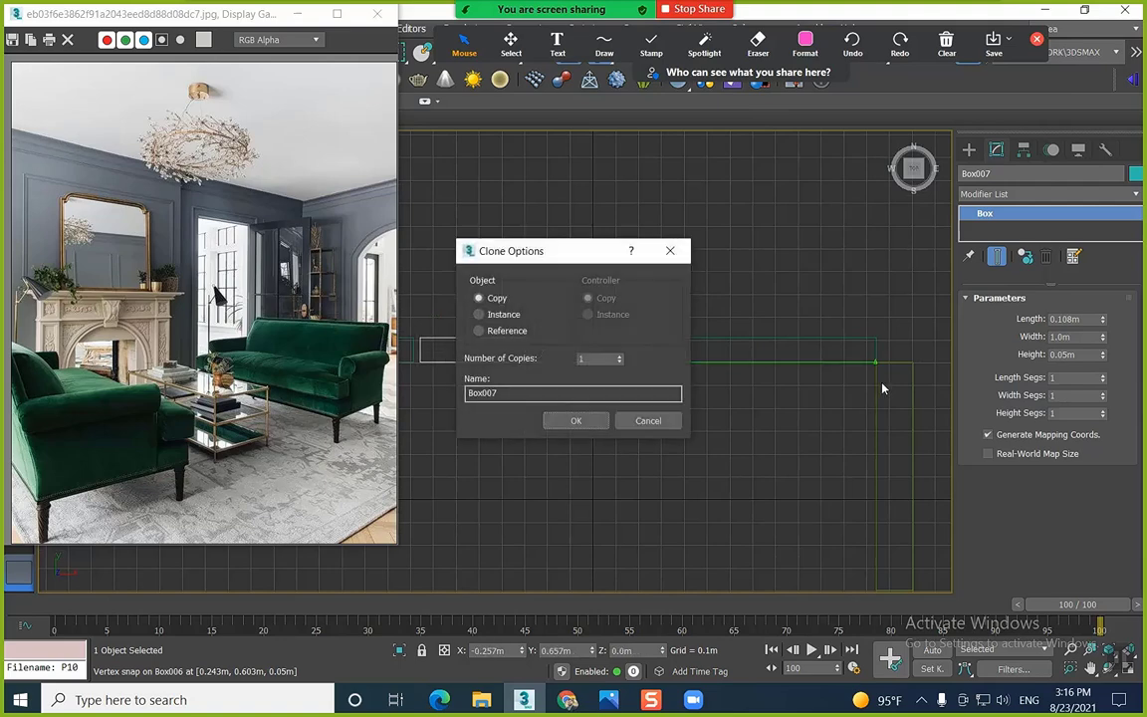
{"action": "left_click", "coordinate": [577, 420]}
Snap the 0.3 m box's end corner to the near end corner of the copied 1 m box
{"action": "middle_click_drag", "start_coordinate": [494, 374], "coordinate": [673, 391]}
{"action": "scroll", "coordinate": [608, 378], "scroll_direction": "up", "scroll_amount": 4}
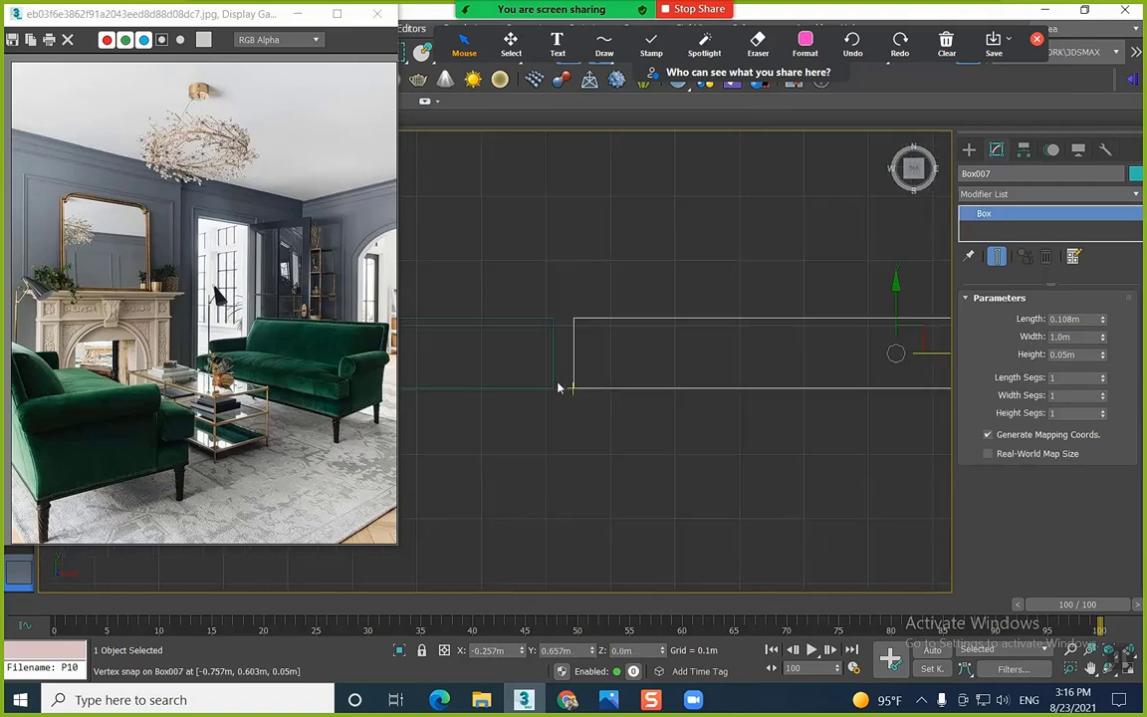
{"action": "left_click", "coordinate": [552, 388]}
{"action": "left_click_drag", "start_coordinate": [553, 388], "coordinate": [574, 389]}
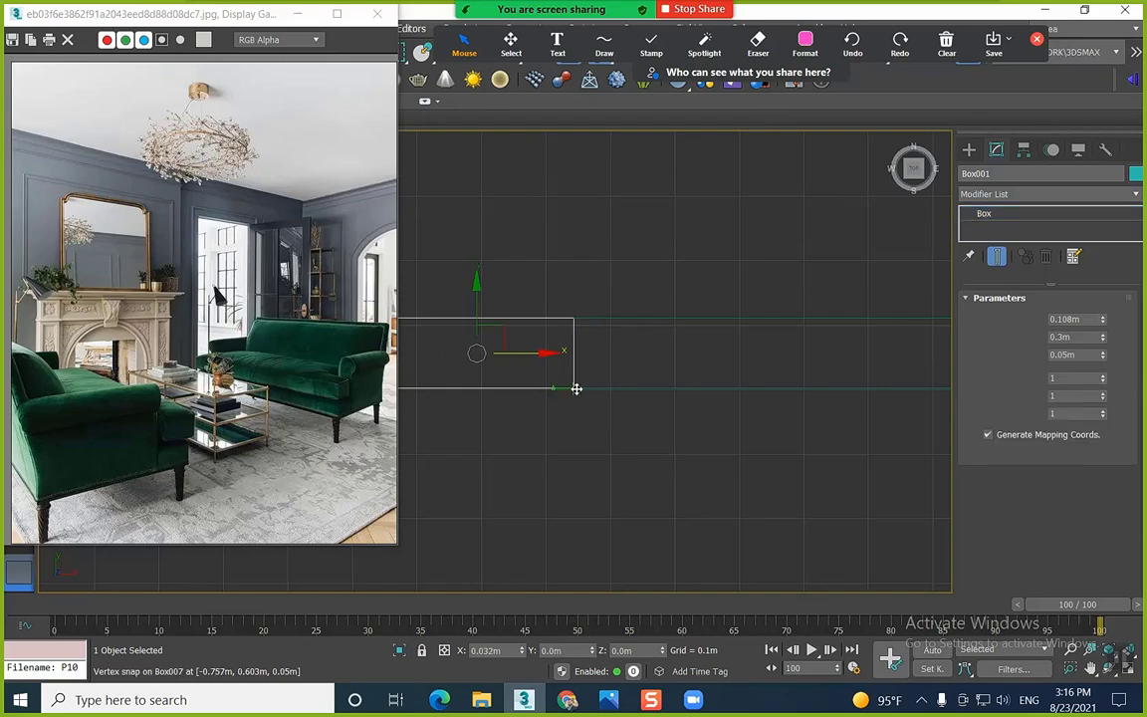
Start the Line spline tool, close the annotation toolbar covering the main toolbar, and switch snapping to 2.5D
{"action": "scroll", "coordinate": [649, 428], "scroll_direction": "down", "scroll_amount": 4}
{"action": "middle_click_drag", "start_coordinate": [669, 435], "coordinate": [669, 280]}
{"action": "scroll", "coordinate": [668, 278], "scroll_direction": "down", "scroll_amount": 5}
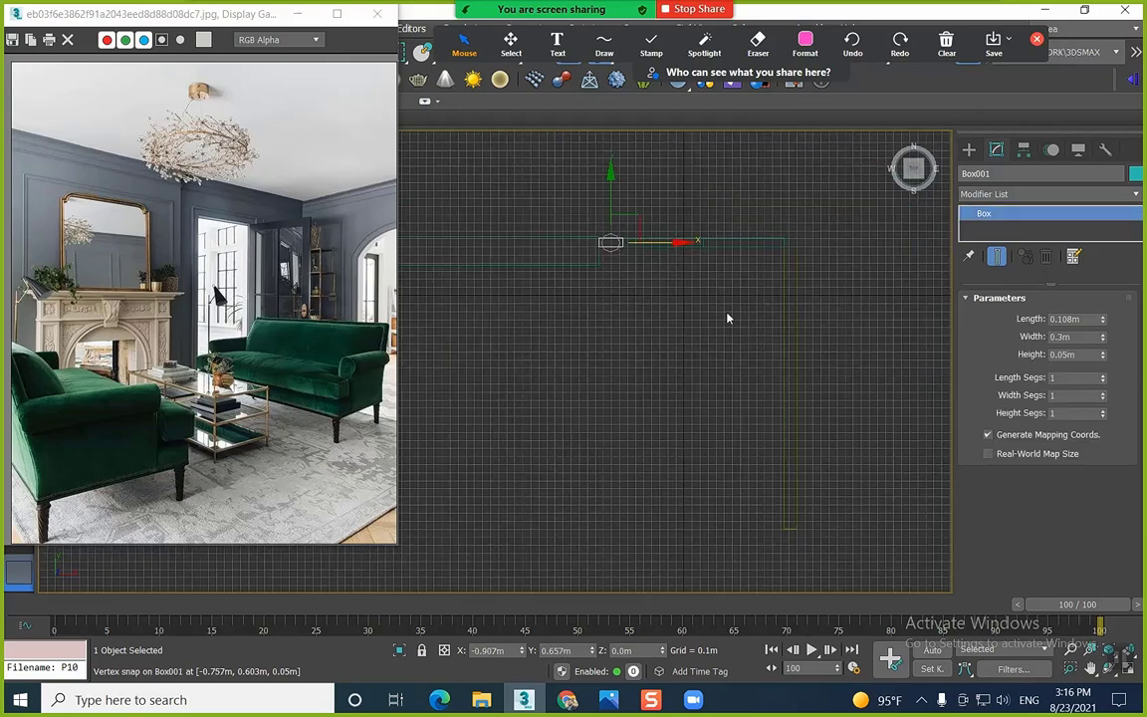
{"action": "left_click", "coordinate": [968, 150]}
{"action": "left_click", "coordinate": [987, 175]}
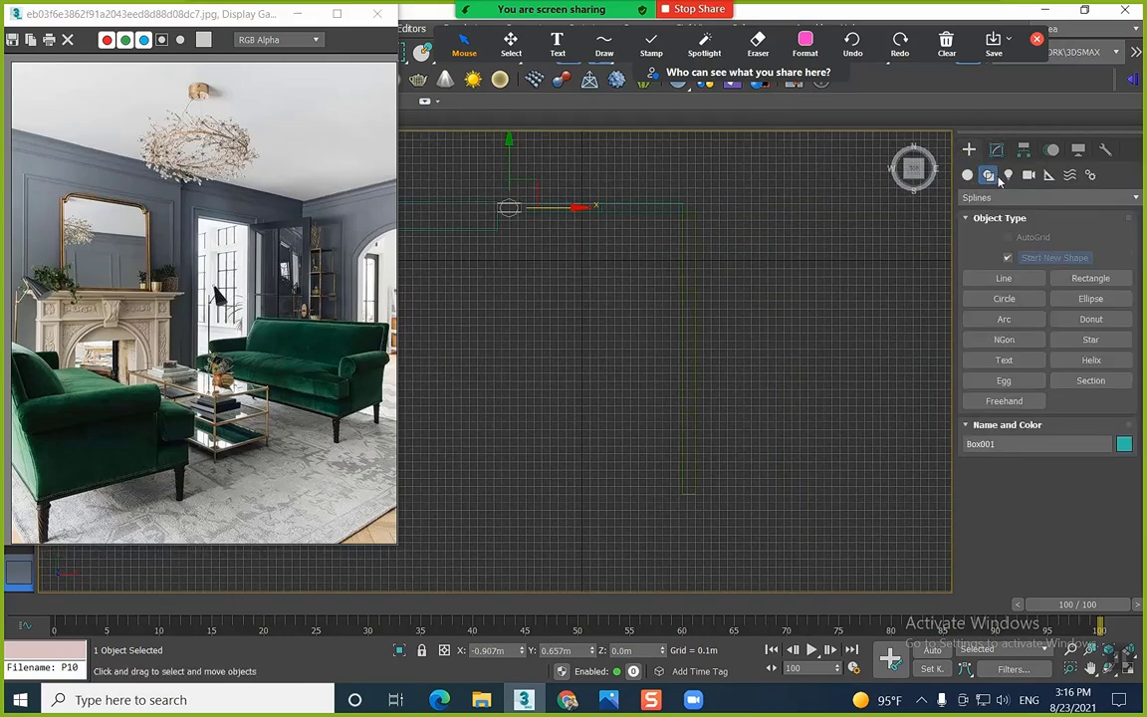
{"action": "left_click", "coordinate": [1023, 285]}
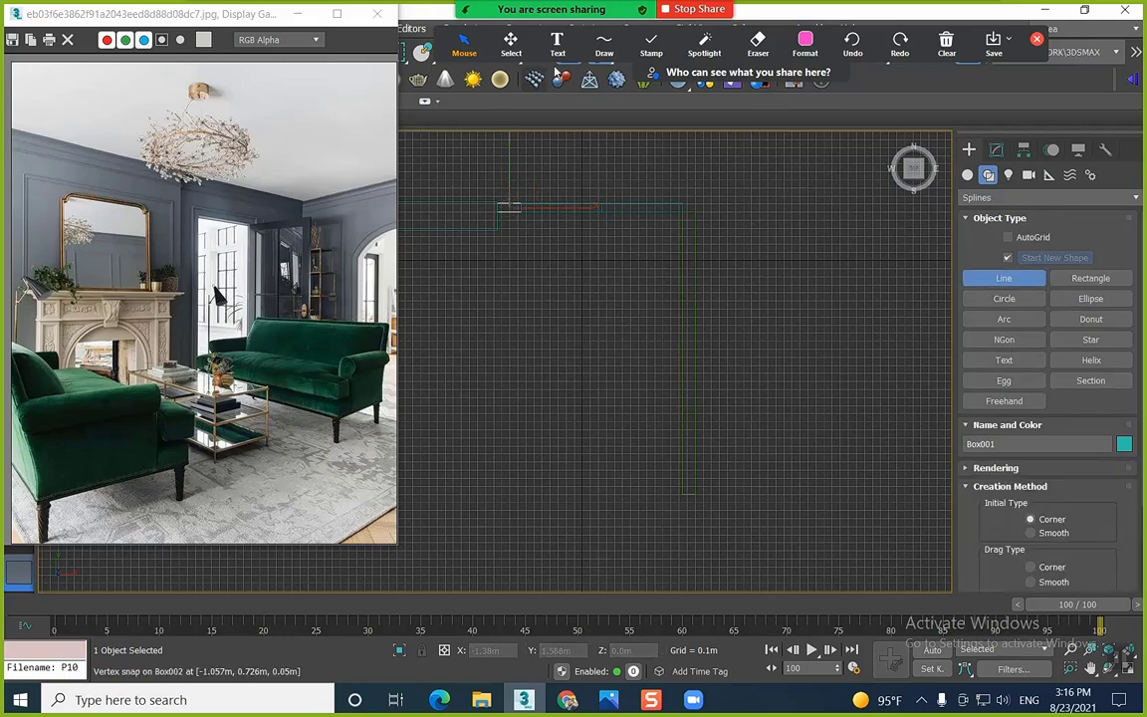
{"action": "left_click", "coordinate": [1035, 42]}
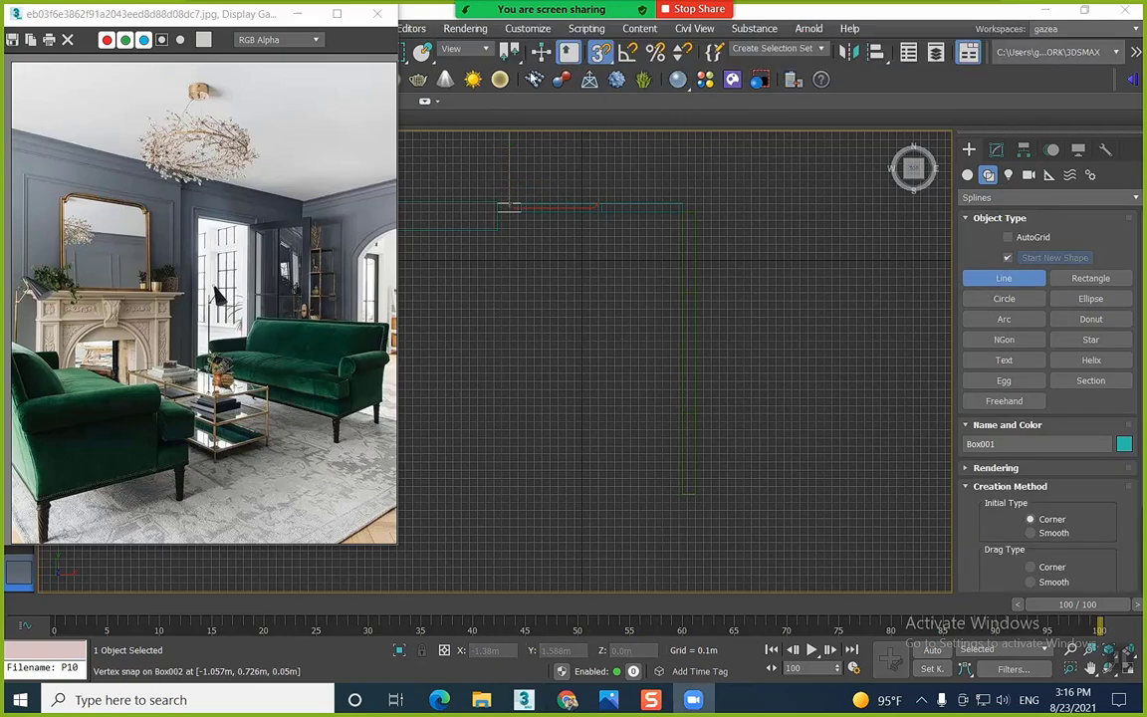
{"action": "left_click_drag", "start_coordinate": [601, 52], "coordinate": [601, 103]}
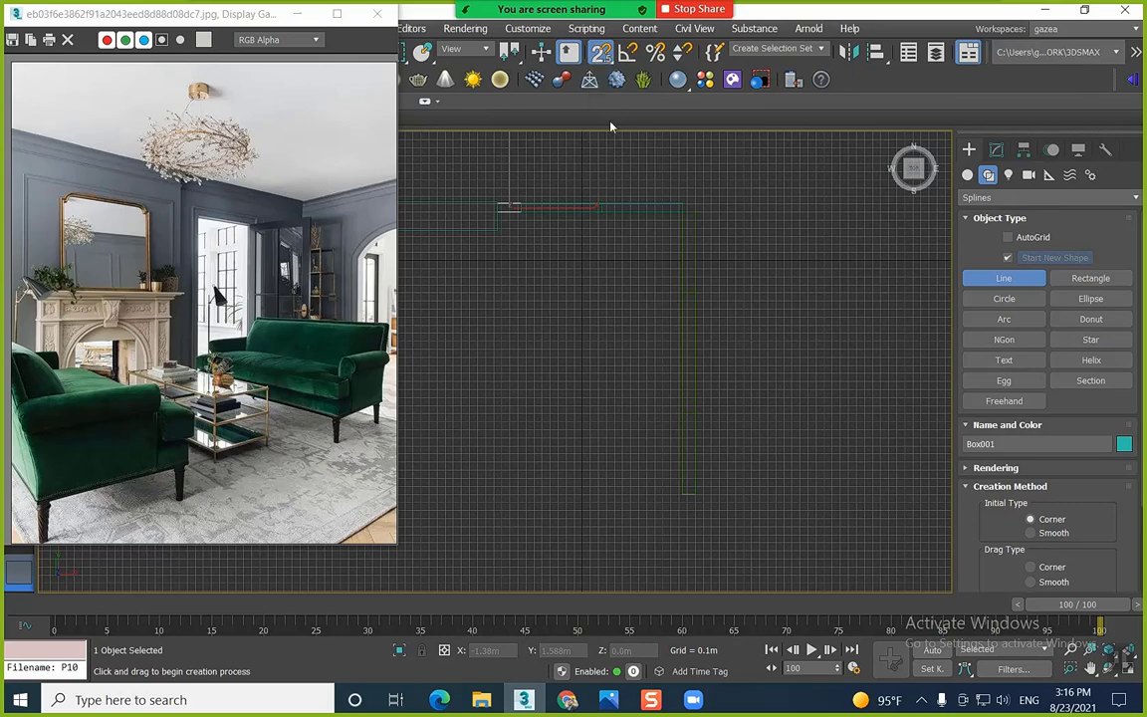
Trace a line from the thick wall box's far inner corner along its inner face and around the 0.3 m box's exposed end
{"action": "middle_click_drag", "start_coordinate": [721, 415], "coordinate": [650, 320]}
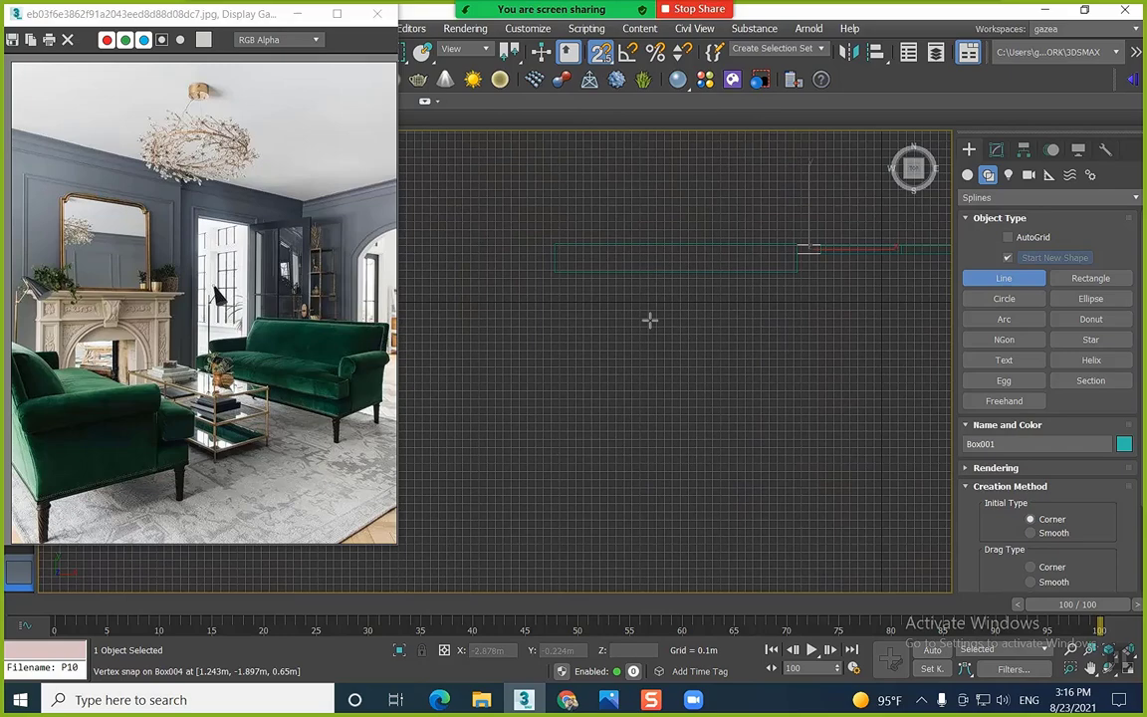
{"action": "left_click", "coordinate": [554, 274]}
{"action": "scroll", "coordinate": [696, 299], "scroll_direction": "up", "scroll_amount": 4}
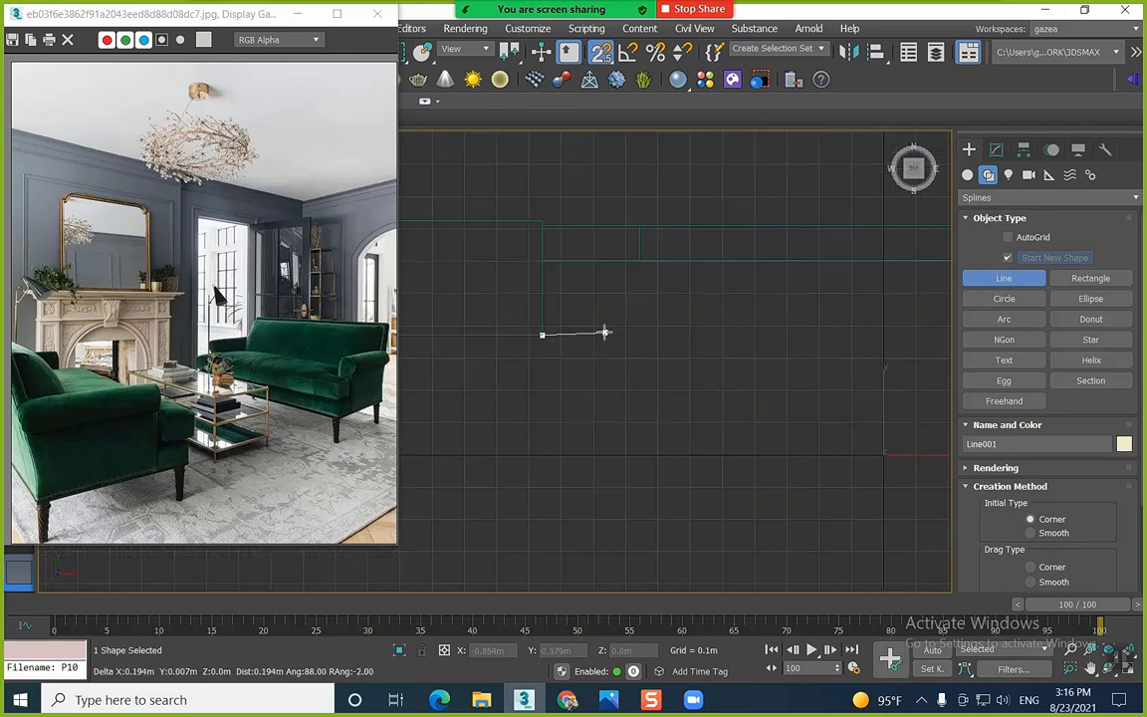
{"action": "left_click", "coordinate": [543, 260]}
{"action": "left_click", "coordinate": [639, 260]}
{"action": "left_click", "coordinate": [639, 225]}
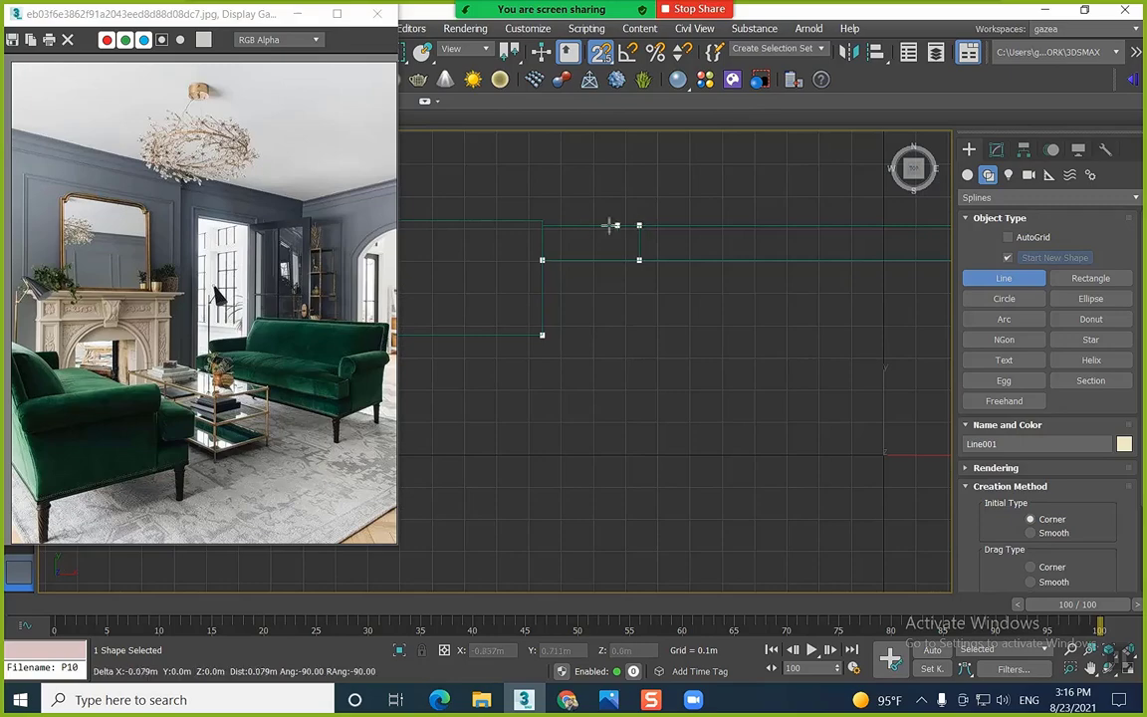
Continue the line along the outer edge to the thick box's far outer corner and close the spline at its starting vertex
{"action": "scroll", "coordinate": [550, 226], "scroll_direction": "down", "scroll_amount": 4}
{"action": "middle_click_drag", "start_coordinate": [550, 226], "coordinate": [743, 198]}
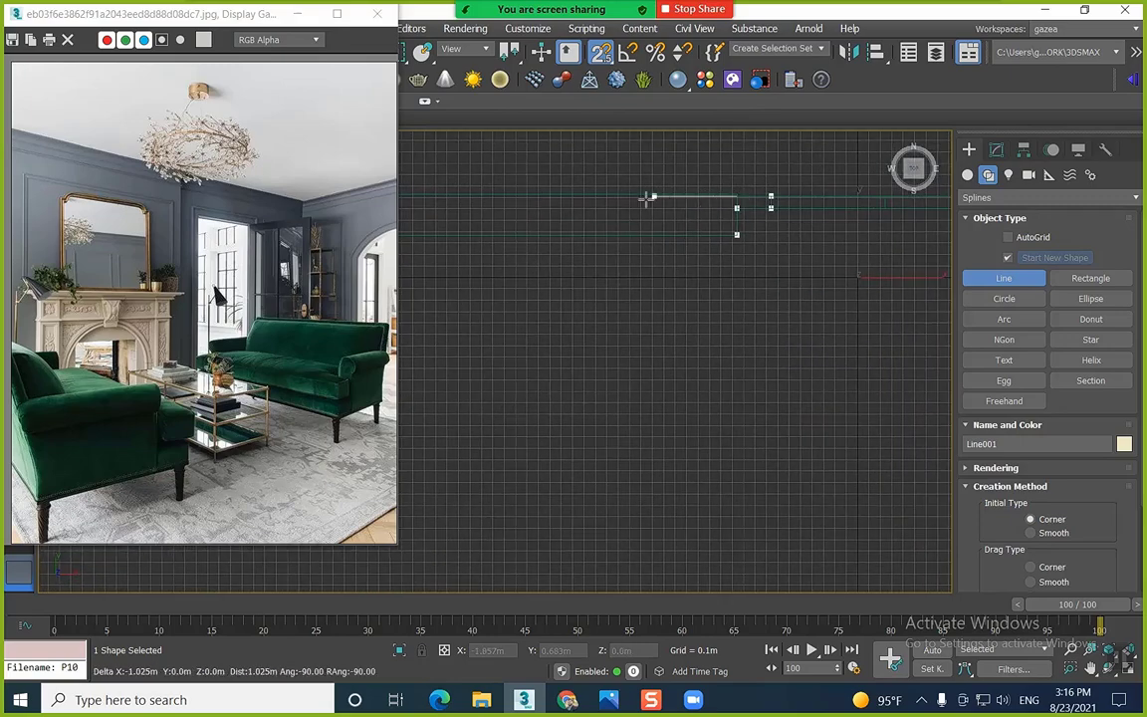
{"action": "scroll", "coordinate": [573, 198], "scroll_direction": "down", "scroll_amount": 4}
{"action": "middle_click_drag", "start_coordinate": [573, 197], "coordinate": [620, 202]}
{"action": "scroll", "coordinate": [553, 202], "scroll_direction": "up", "scroll_amount": 5}
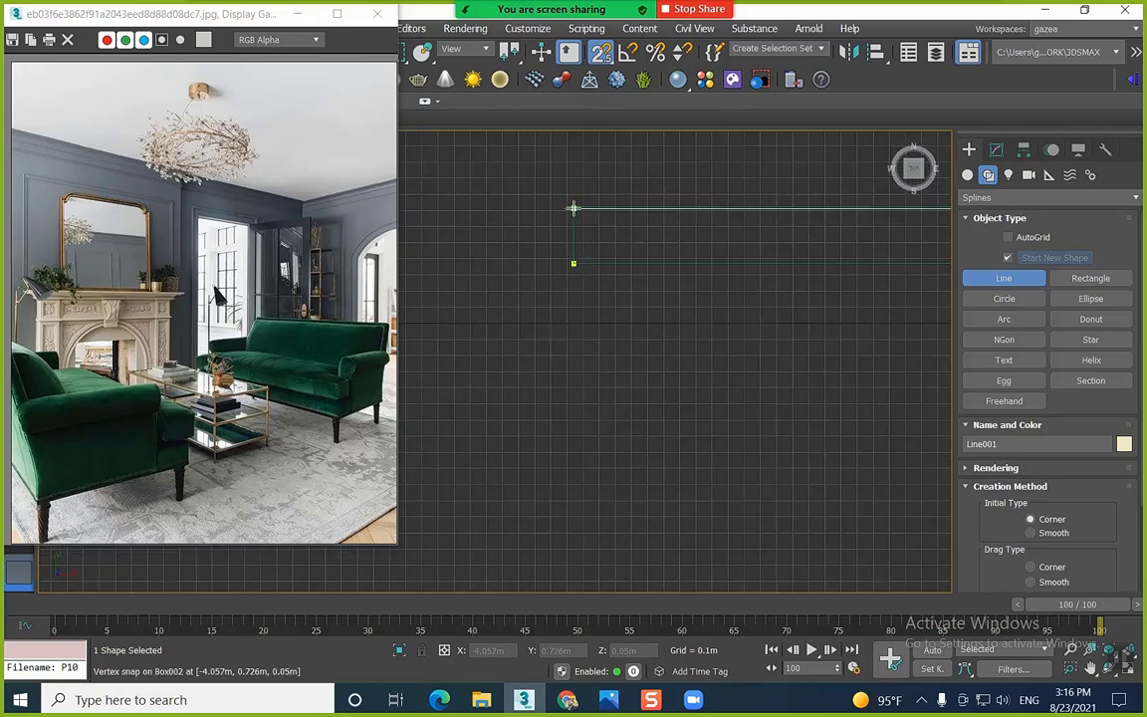
{"action": "left_click", "coordinate": [574, 208]}
{"action": "left_click", "coordinate": [574, 263]}
{"action": "left_click", "coordinate": [550, 361]}
Trace a closed L-shaped line over the box guides at the room's corner, snapping to the inner and outer box corners
{"action": "middle_click_drag", "start_coordinate": [813, 271], "coordinate": [292, 296]}
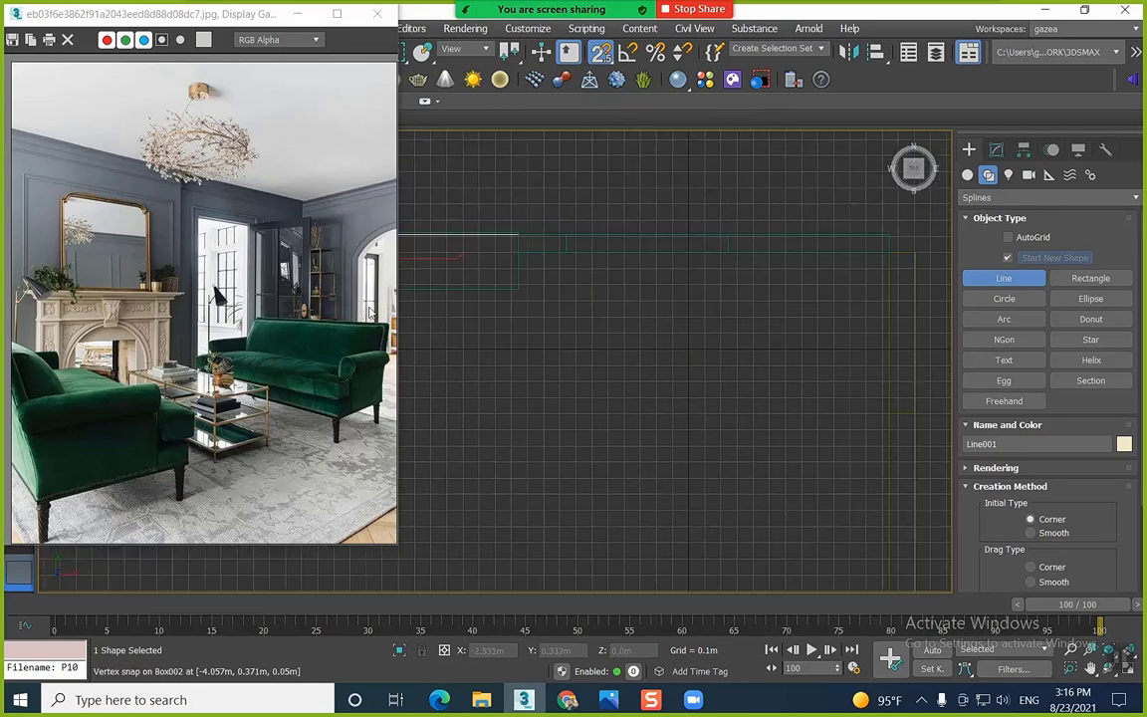
{"action": "middle_click_drag", "start_coordinate": [369, 313], "coordinate": [224, 289]}
{"action": "middle_click_drag", "start_coordinate": [669, 267], "coordinate": [776, 320]}
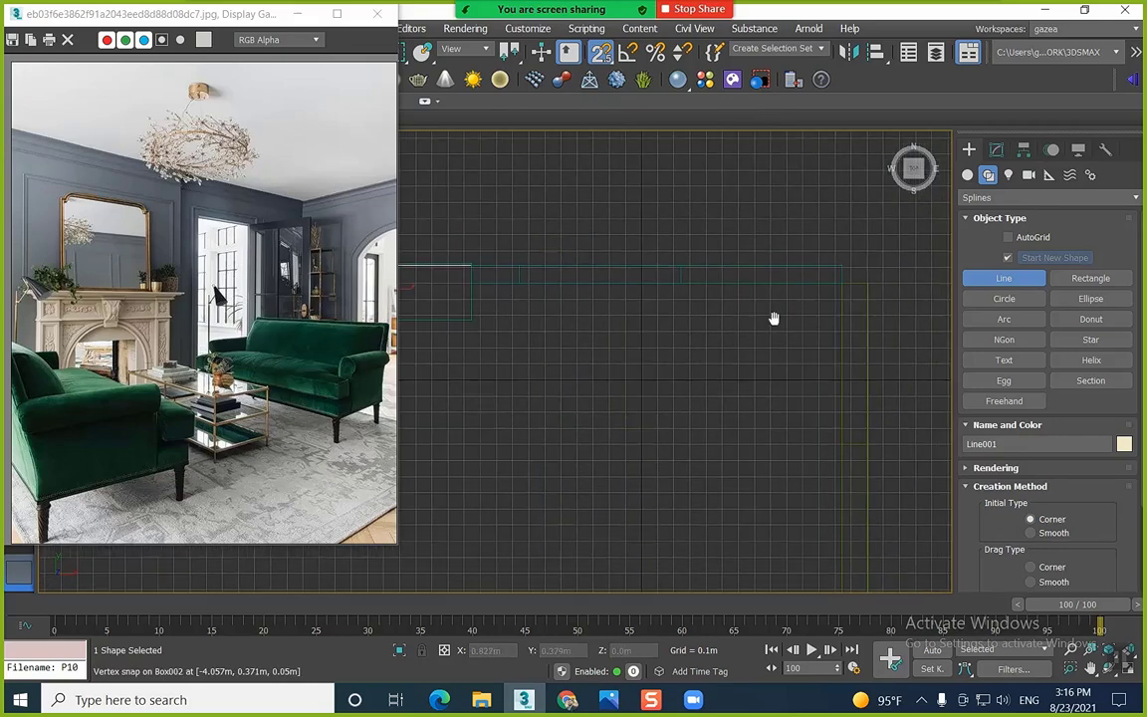
{"action": "left_click", "coordinate": [681, 264]}
{"action": "left_click", "coordinate": [840, 283]}
{"action": "middle_click_drag", "start_coordinate": [835, 381], "coordinate": [802, 320]}
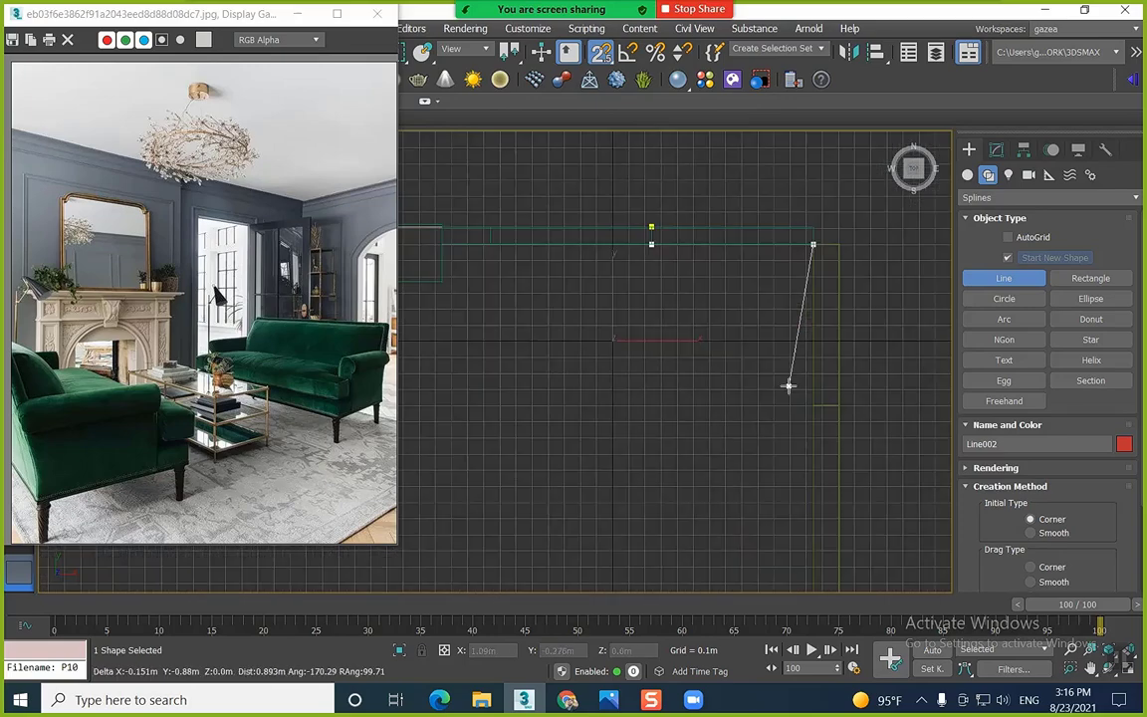
{"action": "left_click", "coordinate": [841, 403]}
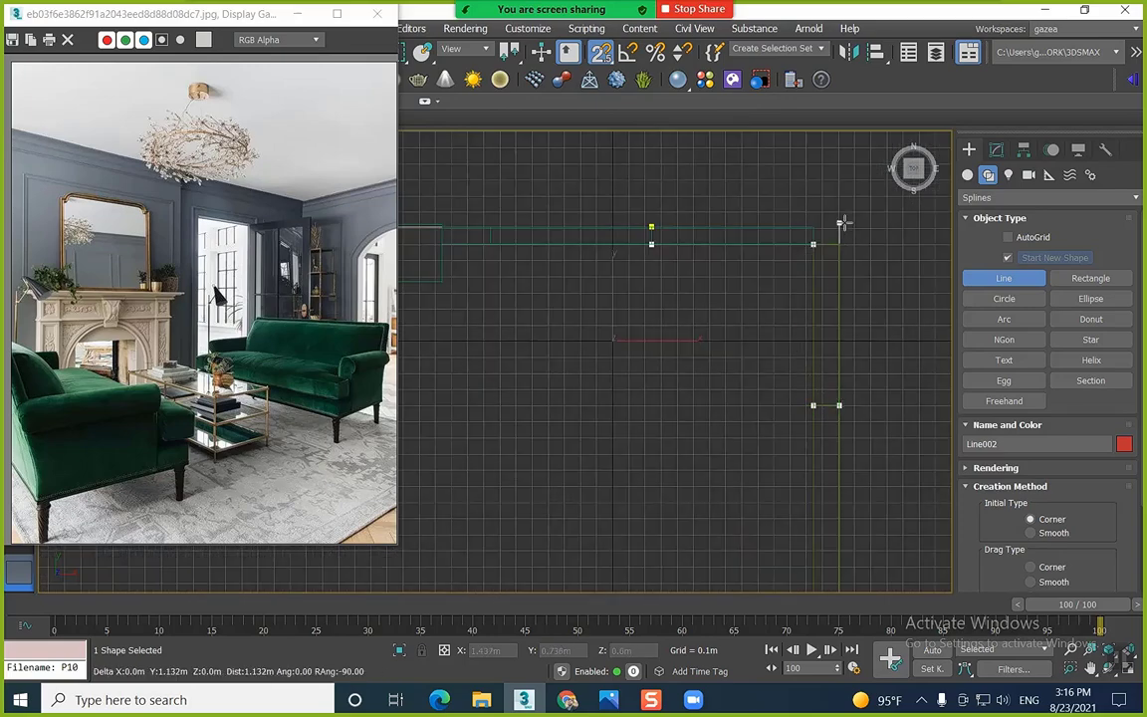
{"action": "left_click", "coordinate": [651, 225]}
{"action": "left_click", "coordinate": [607, 362]}
Hide the grid and trace a closed rectangular line around the last box of the side wall, snapping to its four corners
{"action": "scroll", "coordinate": [696, 284], "scroll_direction": "down", "scroll_amount": 3}
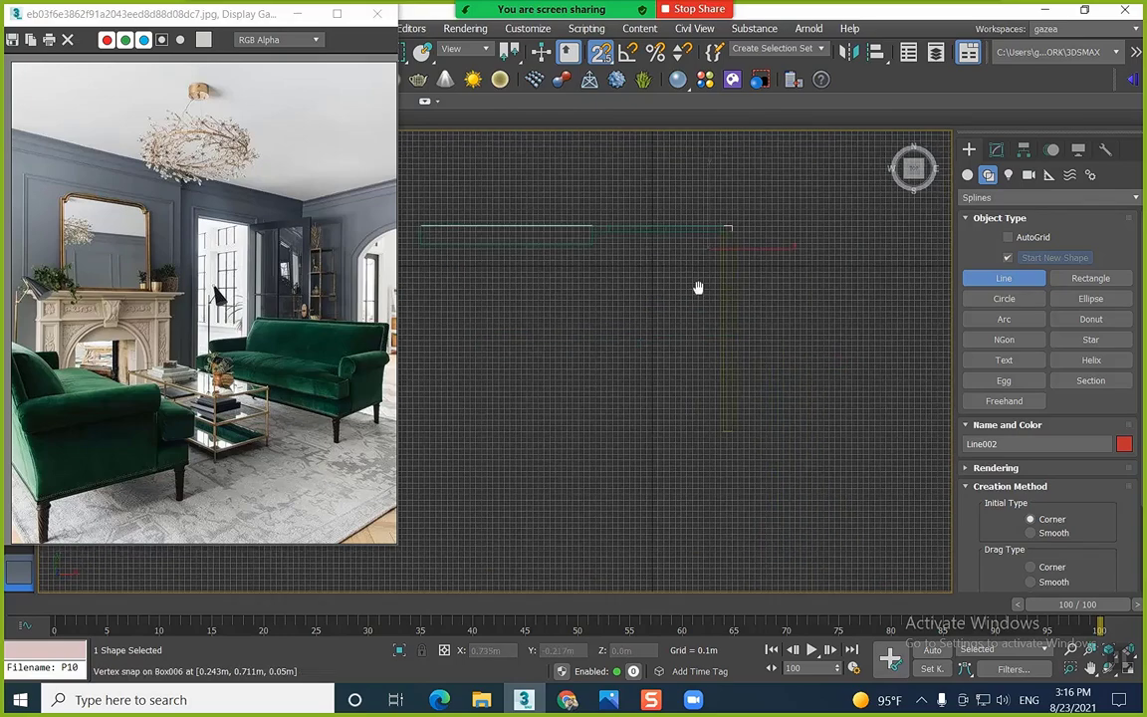
{"action": "scroll", "coordinate": [721, 281], "scroll_direction": "up", "scroll_amount": 2}
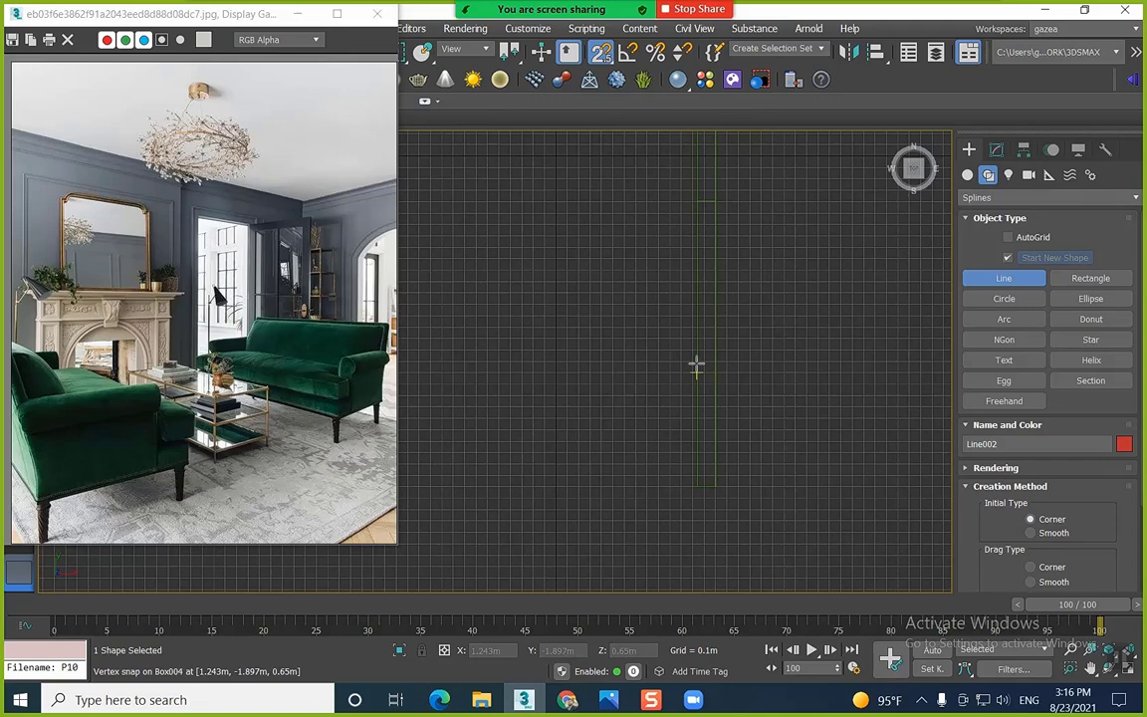
{"action": "key", "text": "g"}
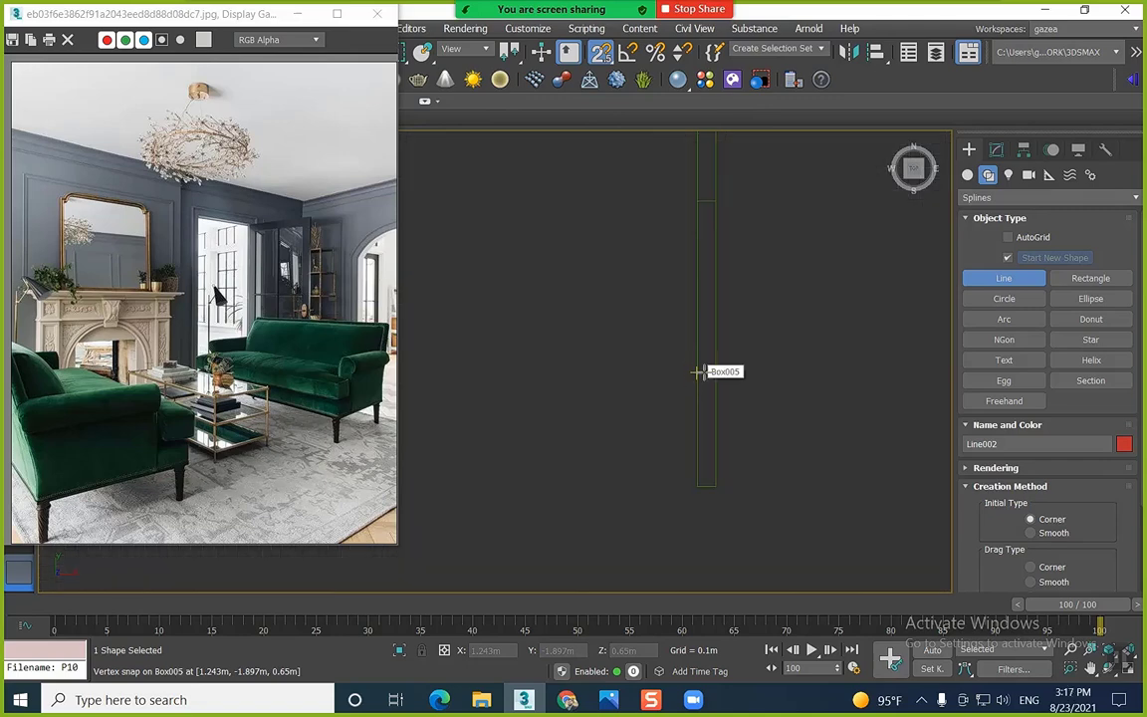
{"action": "left_click", "coordinate": [700, 372]}
{"action": "left_click", "coordinate": [715, 371]}
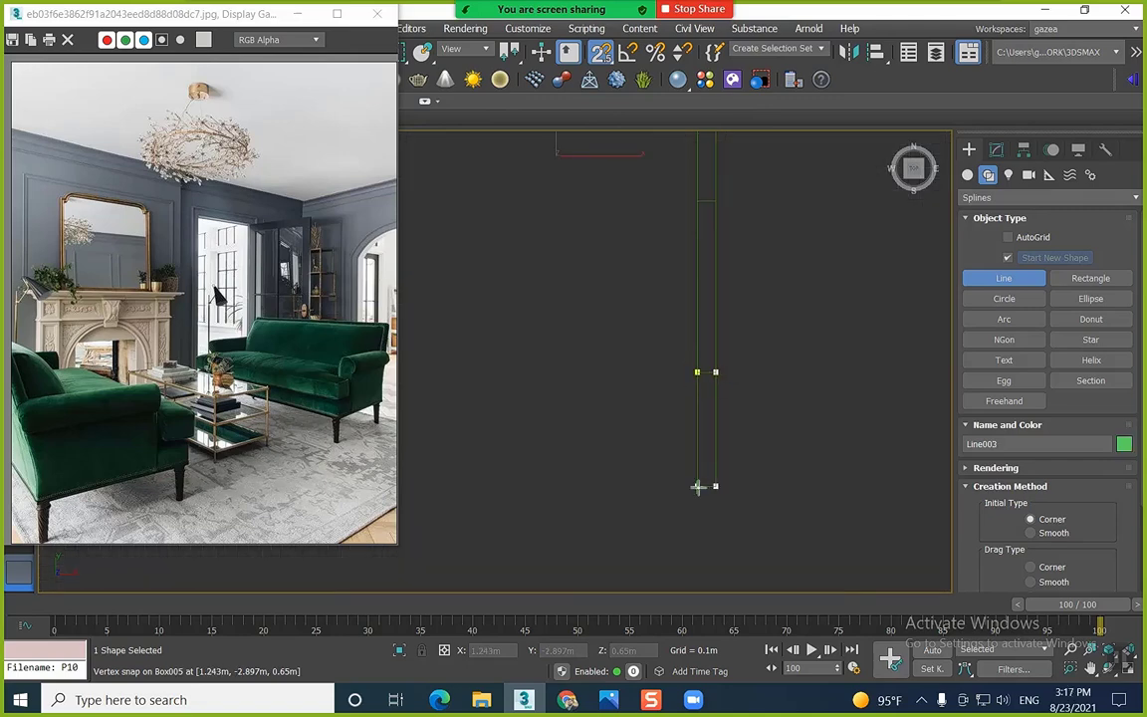
{"action": "left_click", "coordinate": [715, 486]}
{"action": "left_click", "coordinate": [697, 485]}
{"action": "left_click", "coordinate": [697, 371]}
{"action": "left_click", "coordinate": [540, 362]}
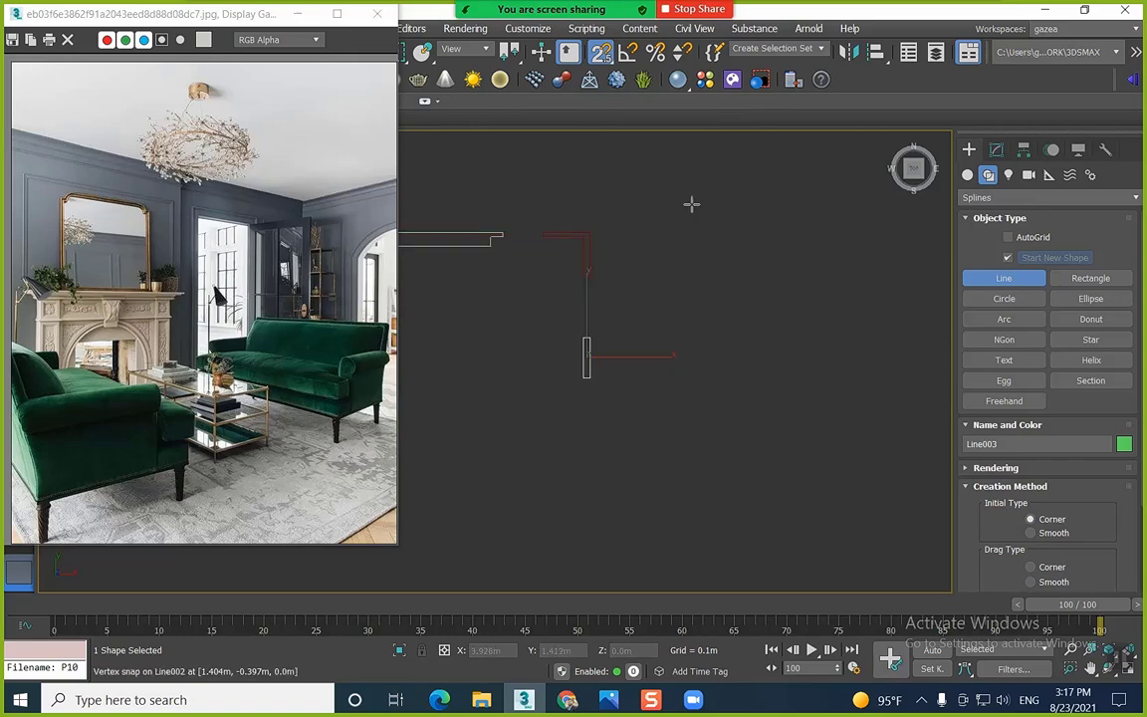
Delete all the box guides with the spline outlines hidden, and bring the three outlines back
{"action": "key", "text": "shift+g"}
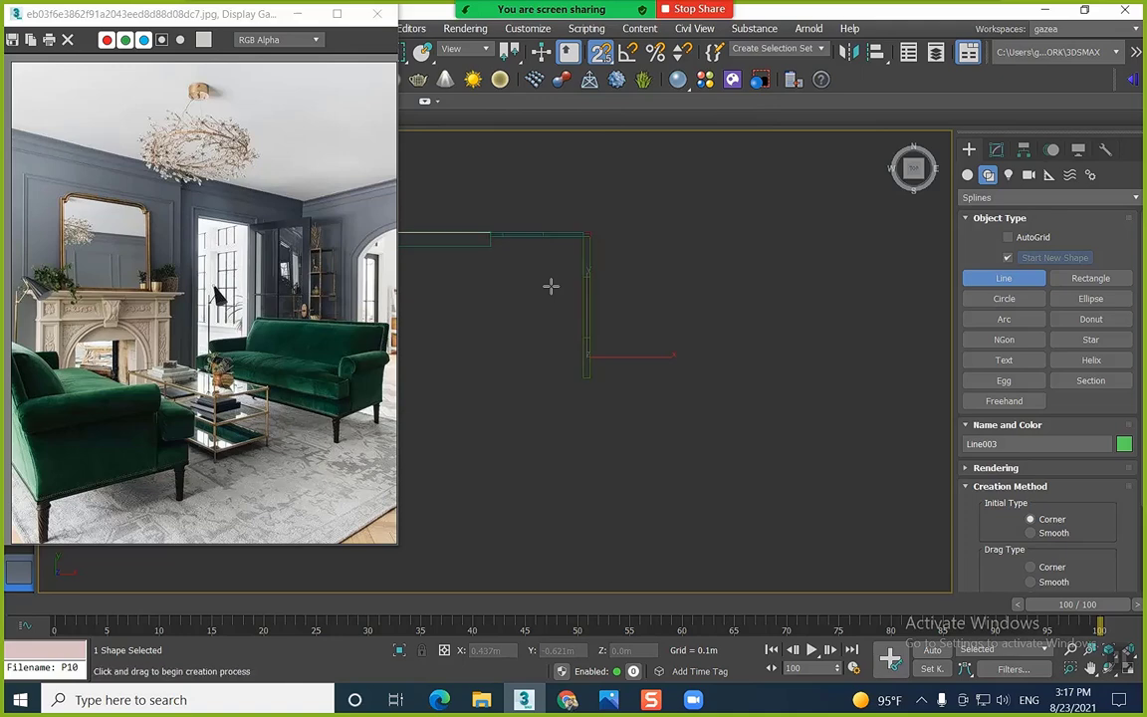
{"action": "key", "text": "Delete"}
{"action": "right_click", "coordinate": [650, 204]}
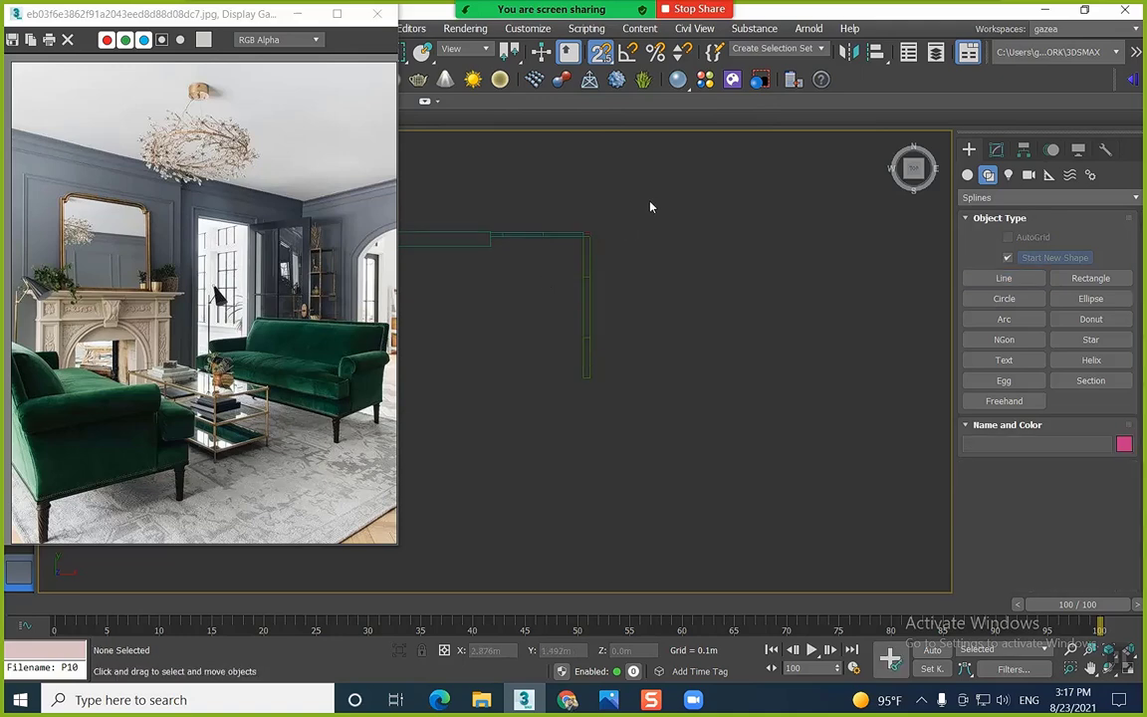
{"action": "left_click_drag", "start_coordinate": [335, 506], "coordinate": [356, 484]}
{"action": "key", "text": "Delete"}
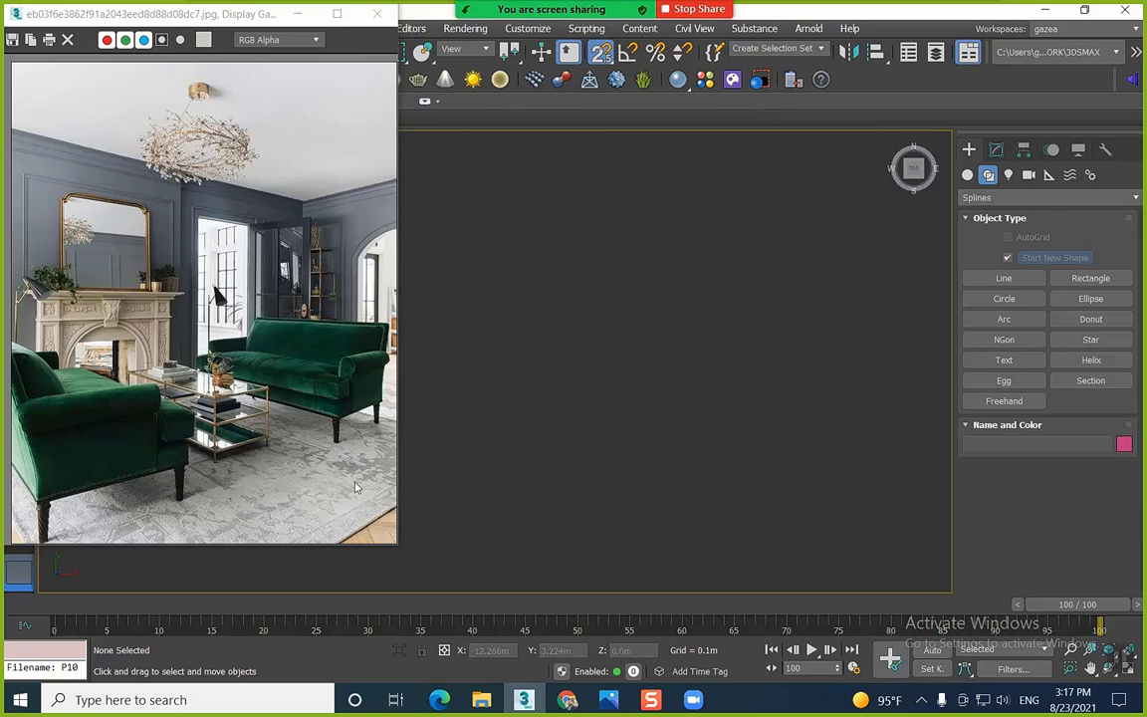
{"action": "scroll", "coordinate": [598, 369], "scroll_direction": "down", "scroll_amount": 3}
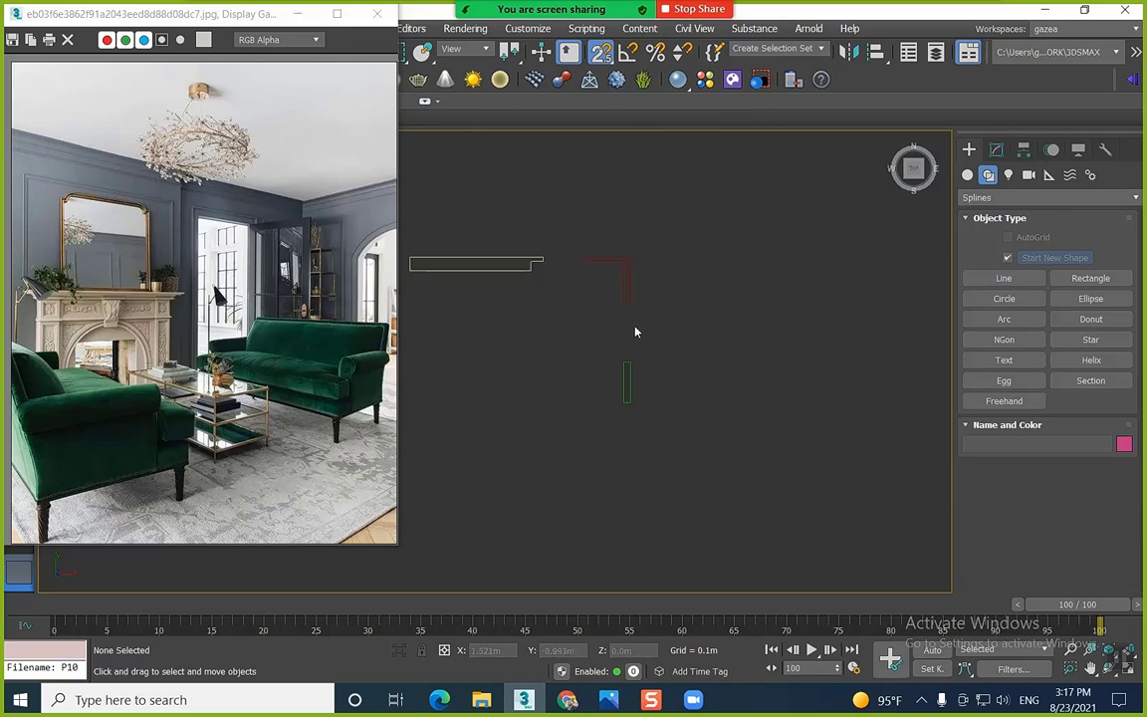
Switch to a perspective view and attach the L-shaped and rectangular outlines to the thick wall's outline
{"action": "middle_click_drag", "start_coordinate": [634, 326], "coordinate": [550, 467]}
{"action": "key", "text": "p"}
{"action": "left_click", "coordinate": [494, 459]}
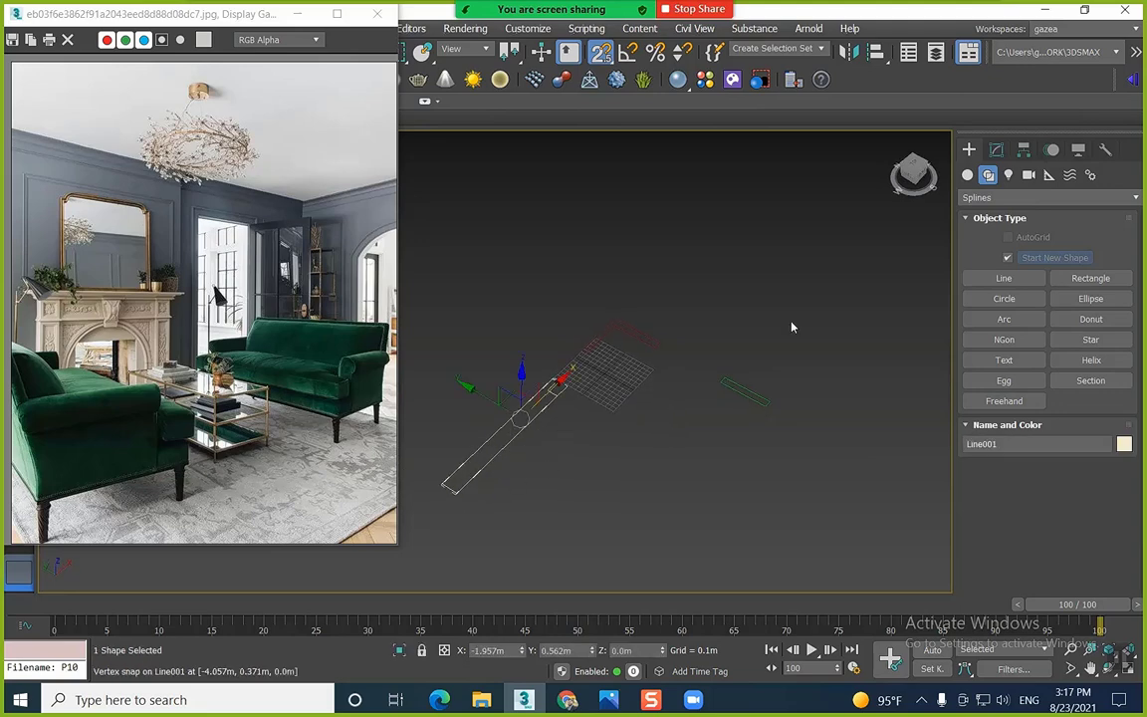
{"action": "left_click", "coordinate": [996, 150]}
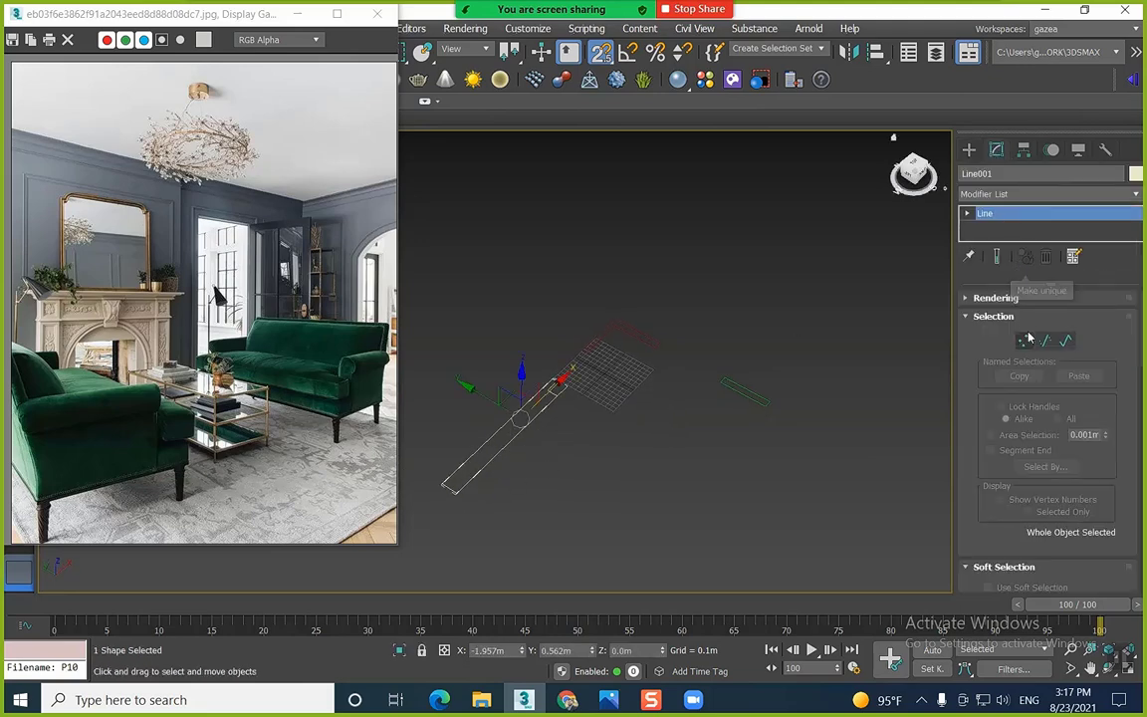
{"action": "left_click", "coordinate": [619, 404]}
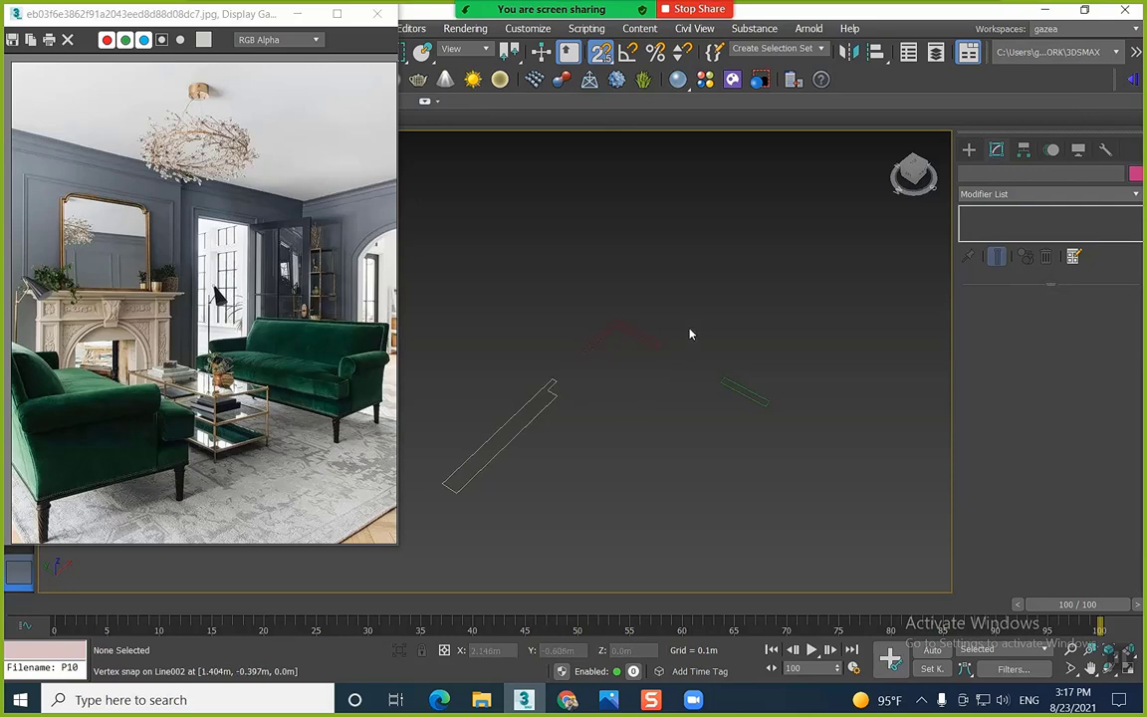
{"action": "left_click", "coordinate": [533, 413]}
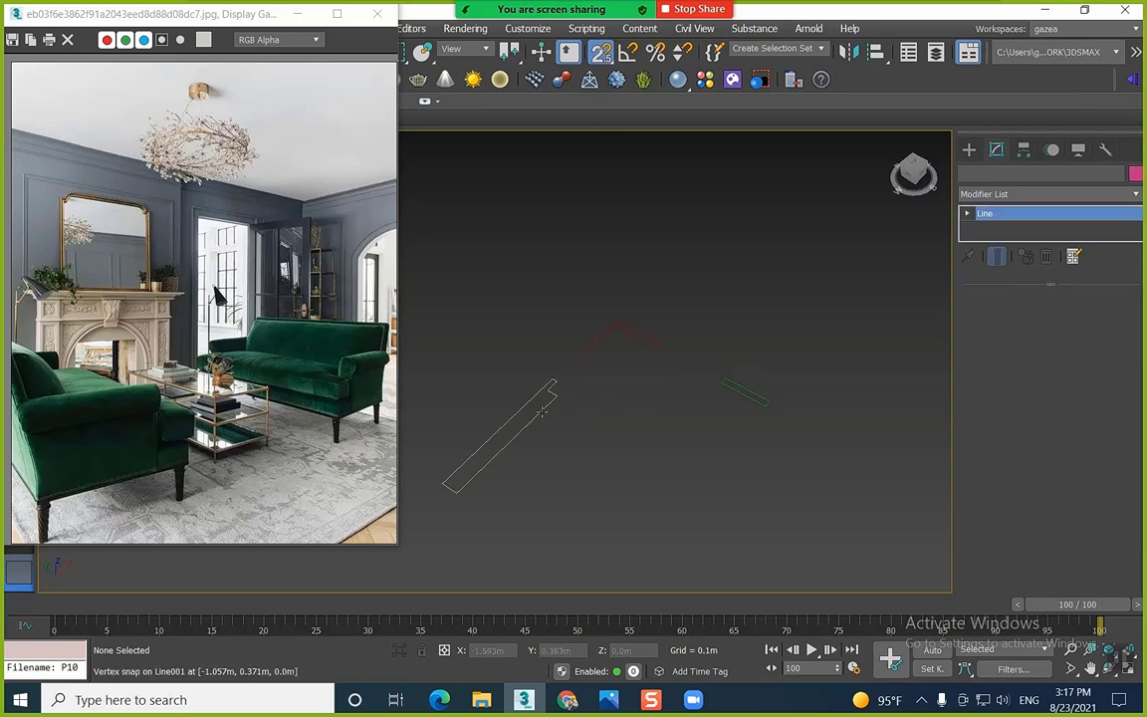
{"action": "scroll", "coordinate": [1045, 418], "scroll_direction": "down", "scroll_amount": 5}
{"action": "left_click", "coordinate": [1010, 551]}
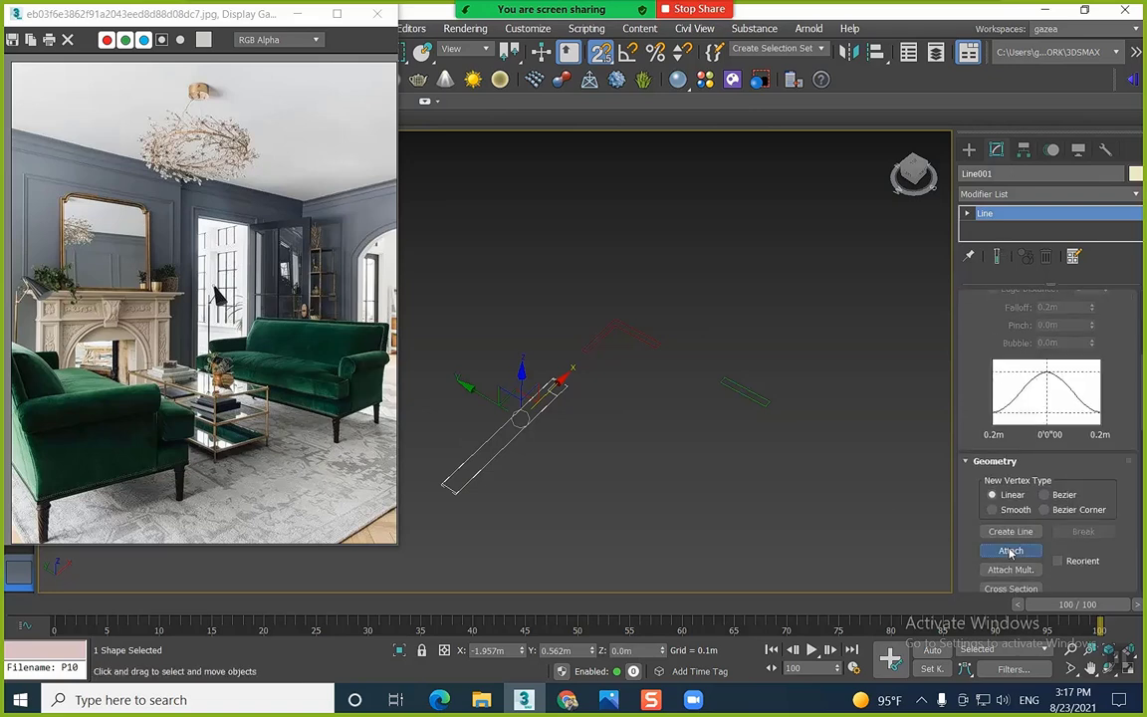
{"action": "left_click", "coordinate": [631, 335]}
{"action": "left_click", "coordinate": [737, 389]}
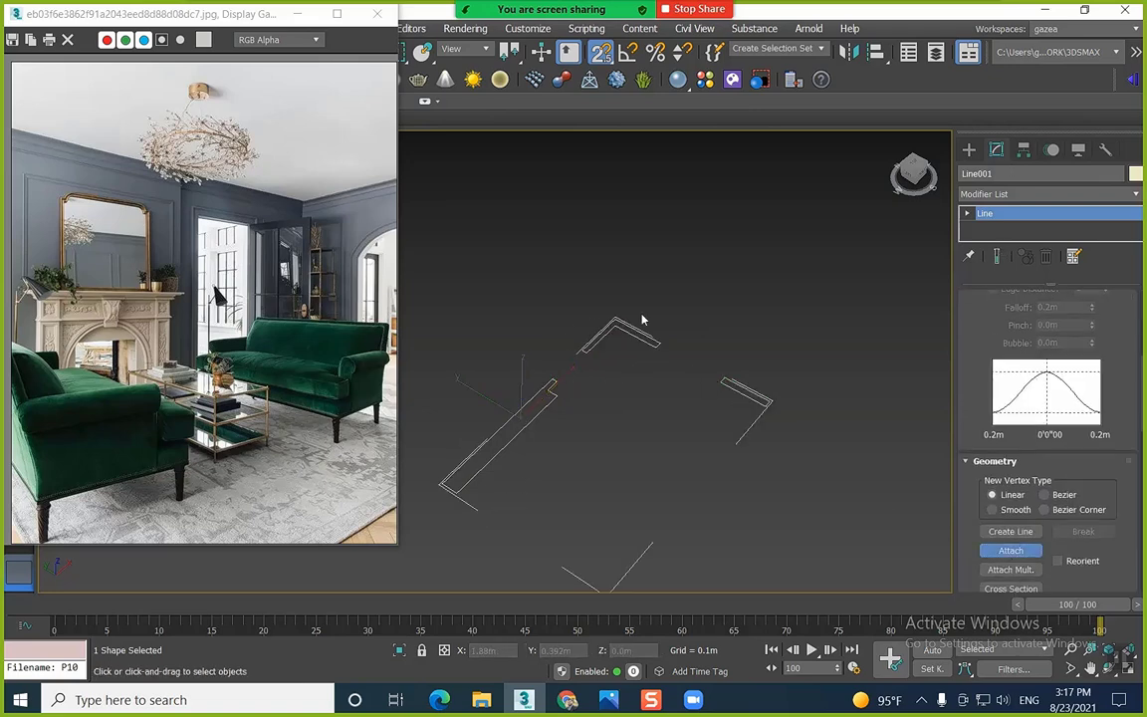
Apply an Extrude modifier to the combined outlines and set its amount to 3 m
{"action": "middle_click_drag", "start_coordinate": [687, 340], "coordinate": [921, 307], "text": "alt"}
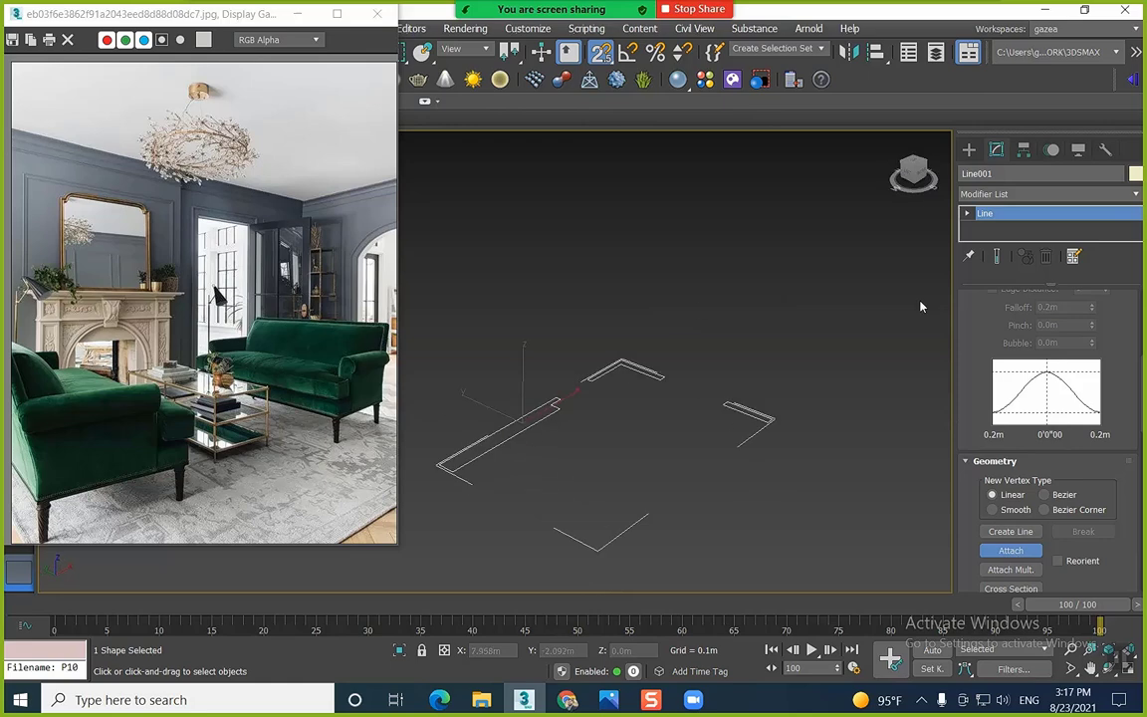
{"action": "left_click", "coordinate": [1008, 195]}
{"action": "scroll", "coordinate": [1021, 308], "scroll_direction": "down", "scroll_amount": 15}
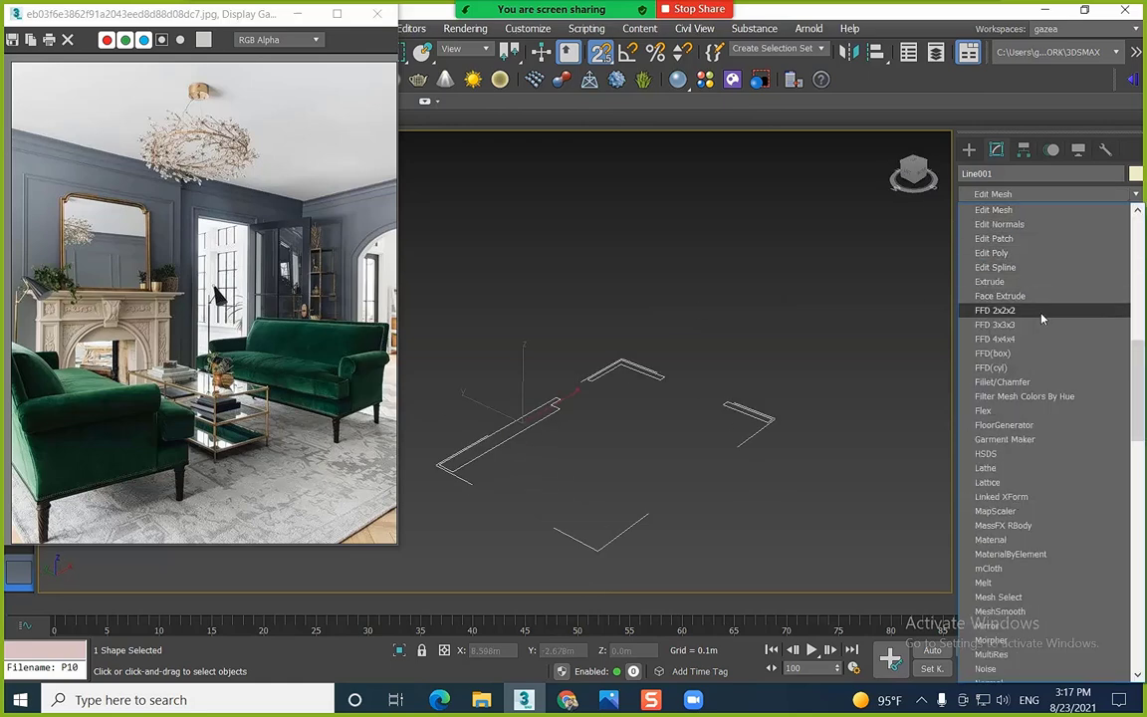
{"action": "left_click", "coordinate": [1001, 282]}
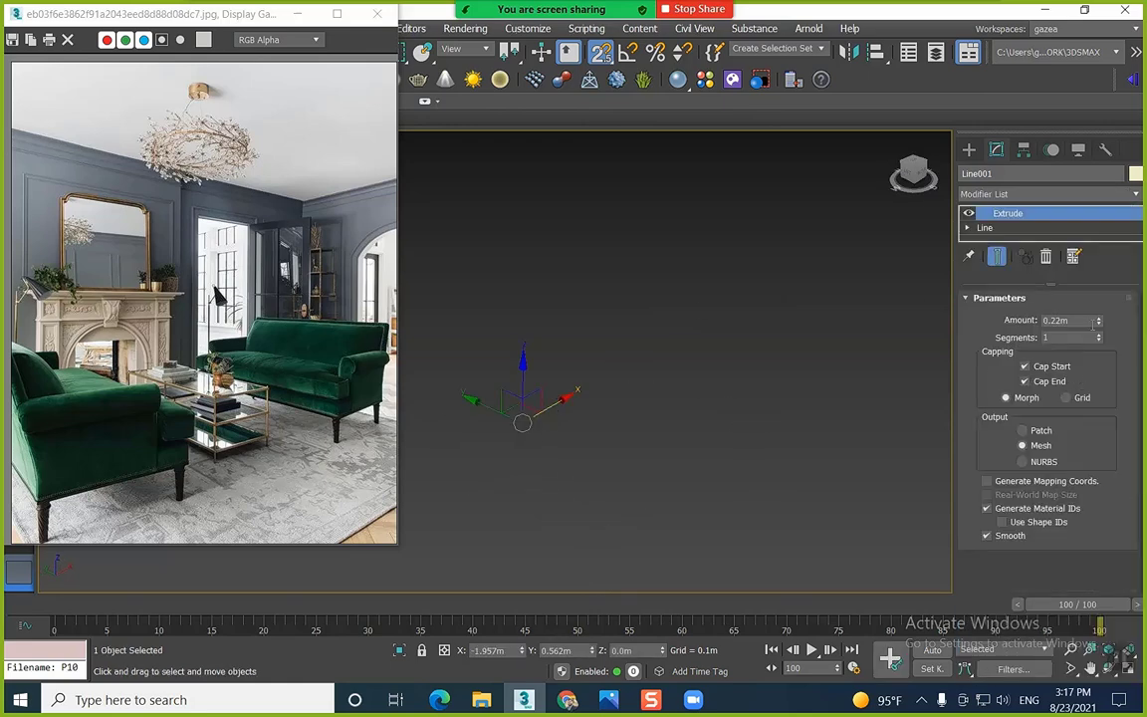
{"action": "left_click_drag", "start_coordinate": [1101, 325], "coordinate": [1023, 430]}
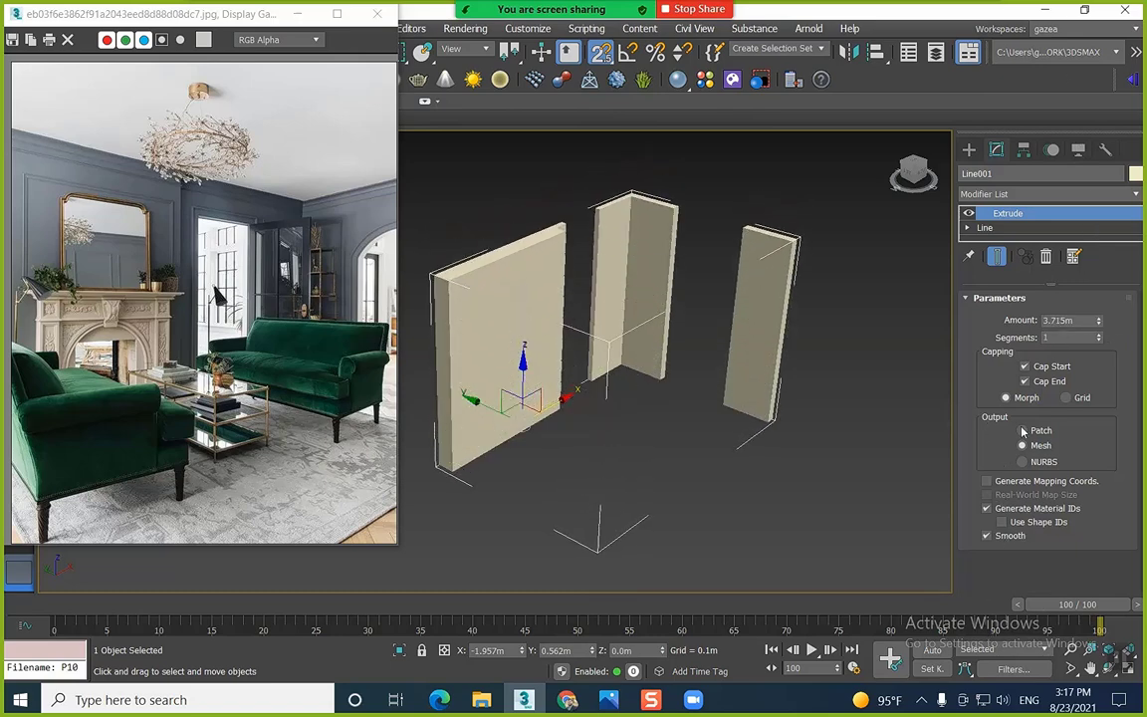
{"action": "double_click", "coordinate": [1082, 321]}
{"action": "type", "text": "3"}
{"action": "key", "text": "Return"}
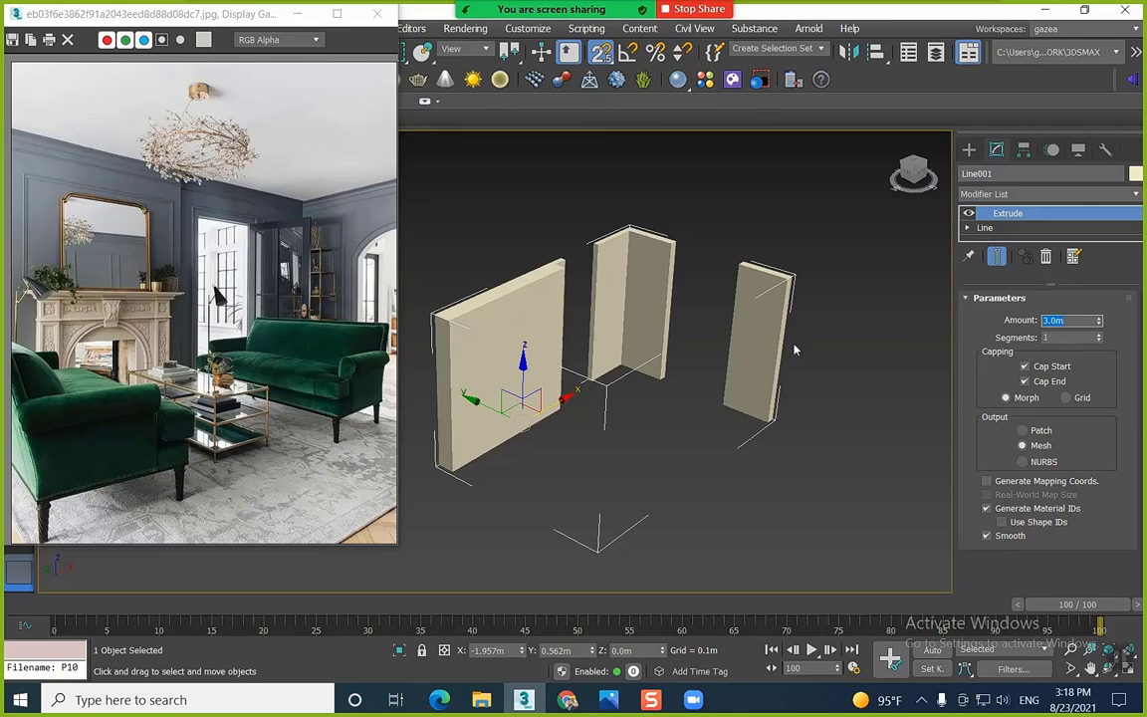
Inspect the extruded walls from above, including the stepped end of the thick wall and the free-standing end wall
{"action": "middle_click_drag", "start_coordinate": [661, 379], "coordinate": [613, 353], "text": "alt"}
{"action": "scroll", "coordinate": [547, 240], "scroll_direction": "up", "scroll_amount": 5}
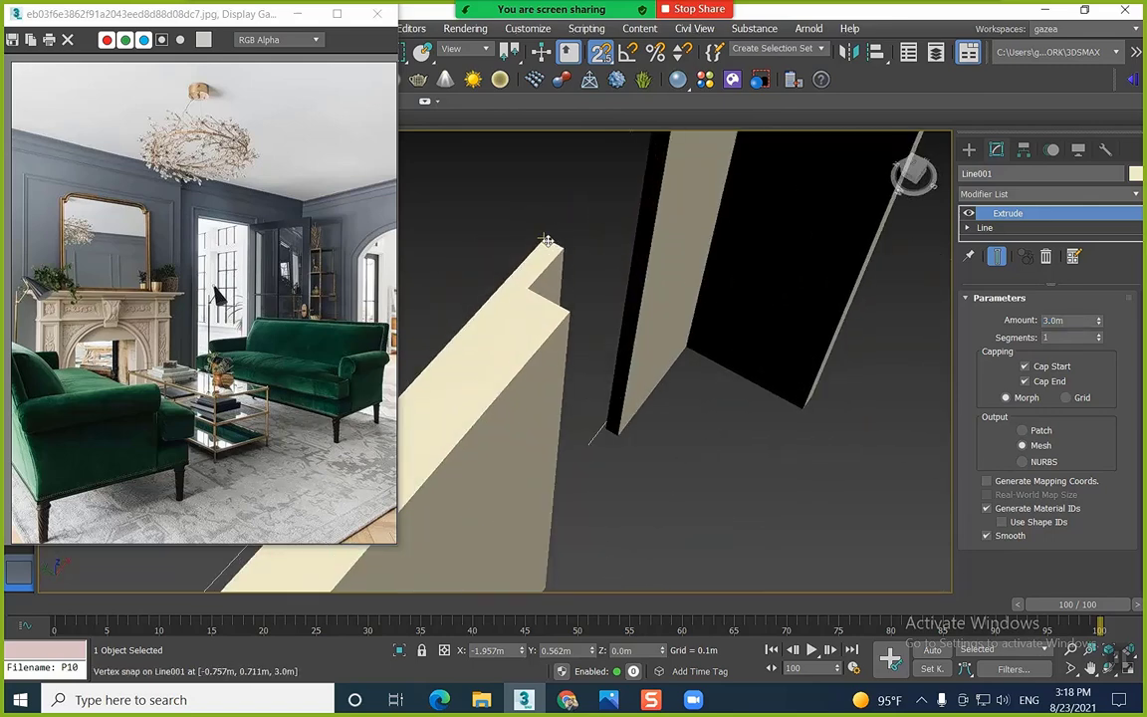
{"action": "middle_click_drag", "start_coordinate": [546, 240], "coordinate": [557, 267]}
{"action": "scroll", "coordinate": [560, 267], "scroll_direction": "down", "scroll_amount": 5}
{"action": "middle_click_drag", "start_coordinate": [709, 308], "coordinate": [684, 266], "text": "alt"}
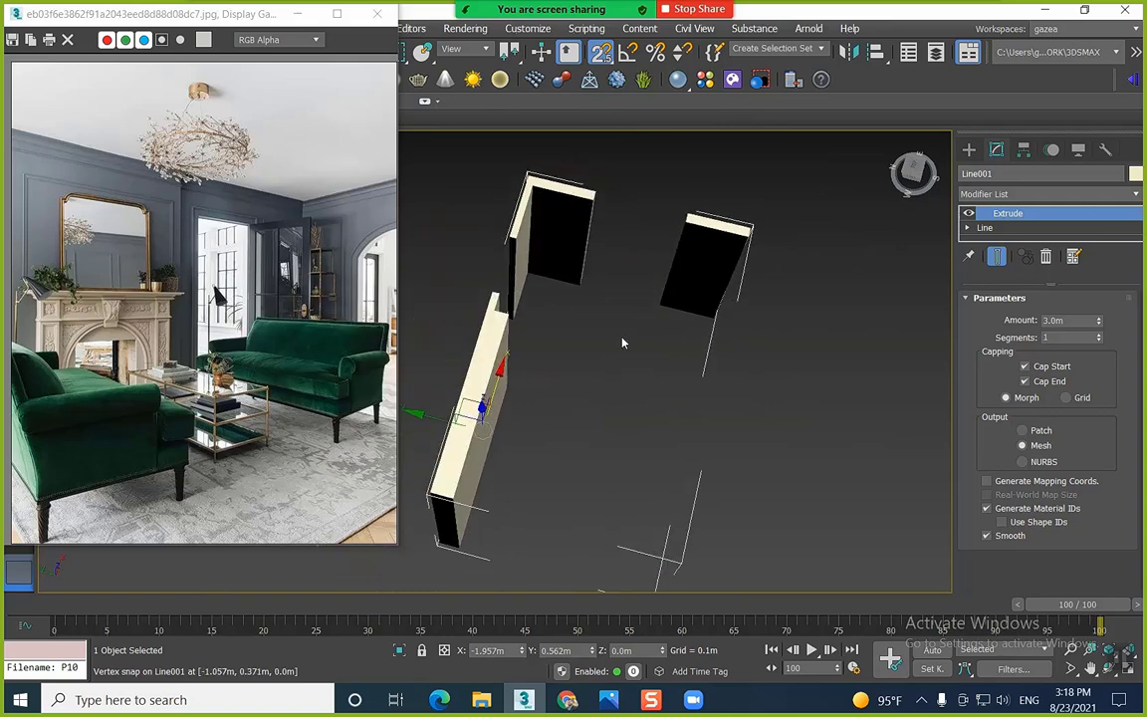
{"action": "middle_click_drag", "start_coordinate": [623, 342], "coordinate": [692, 312]}
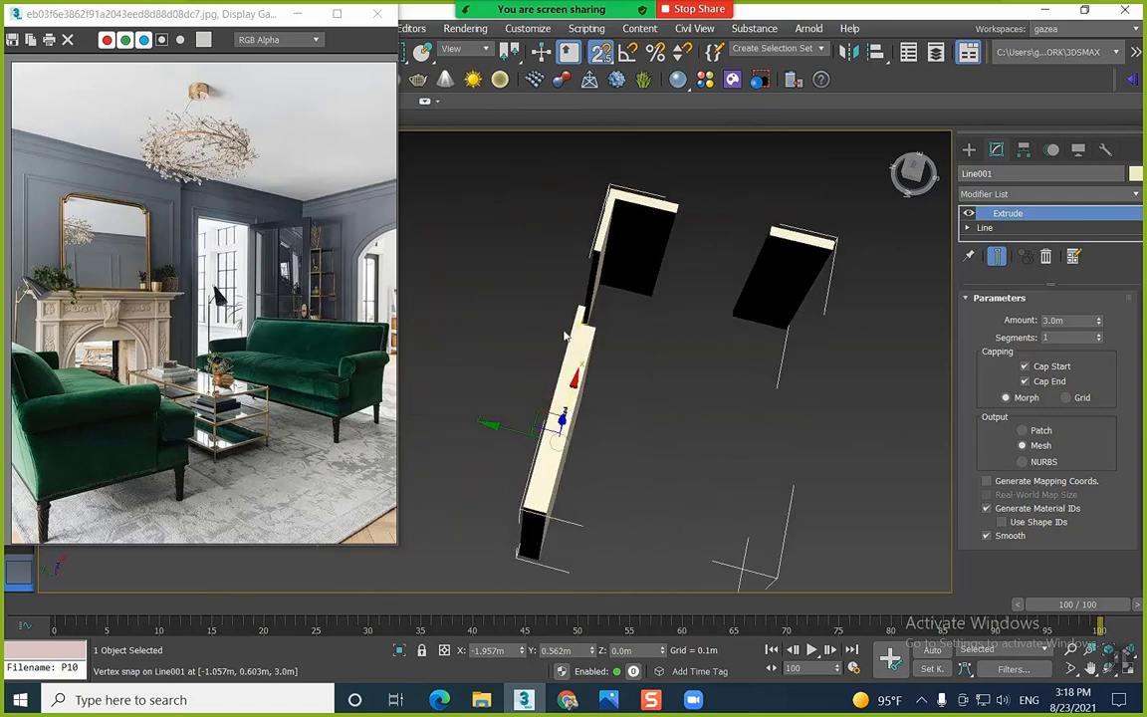
{"action": "middle_click_drag", "start_coordinate": [791, 279], "coordinate": [535, 245]}
Turn off snapping and lengthen the free-standing wall by moving the two far-end vertices of its base line outward along Y
{"action": "left_click", "coordinate": [1035, 228]}
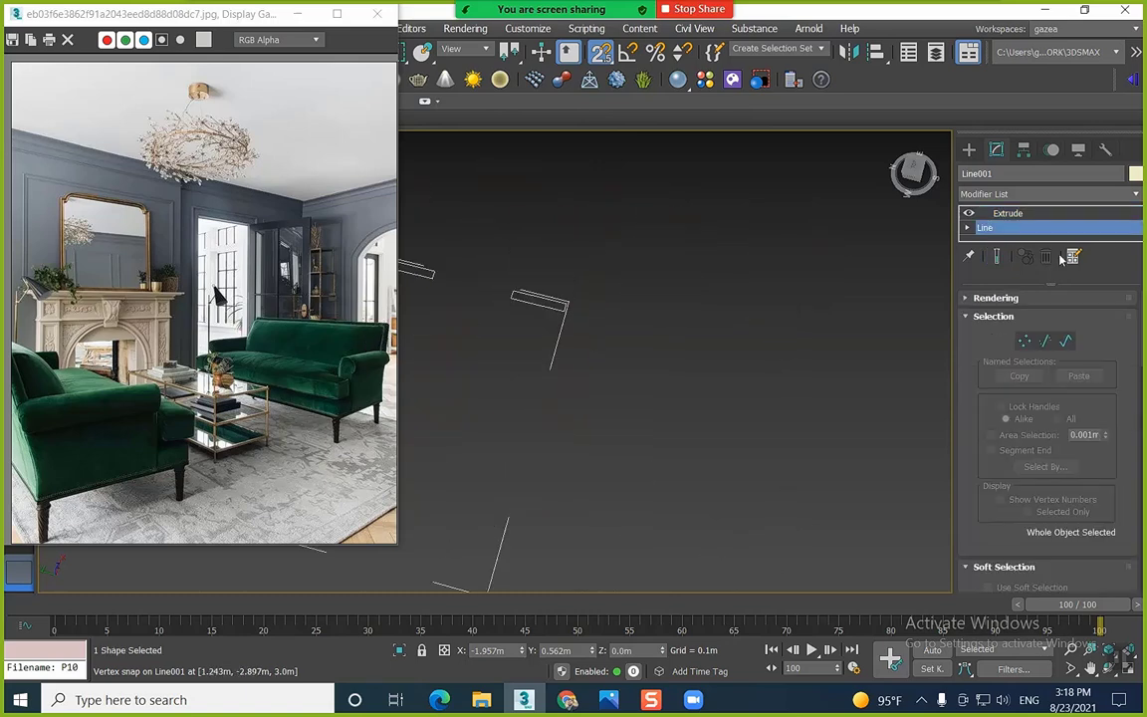
{"action": "left_click", "coordinate": [1044, 342]}
{"action": "left_click_drag", "start_coordinate": [604, 282], "coordinate": [573, 354]}
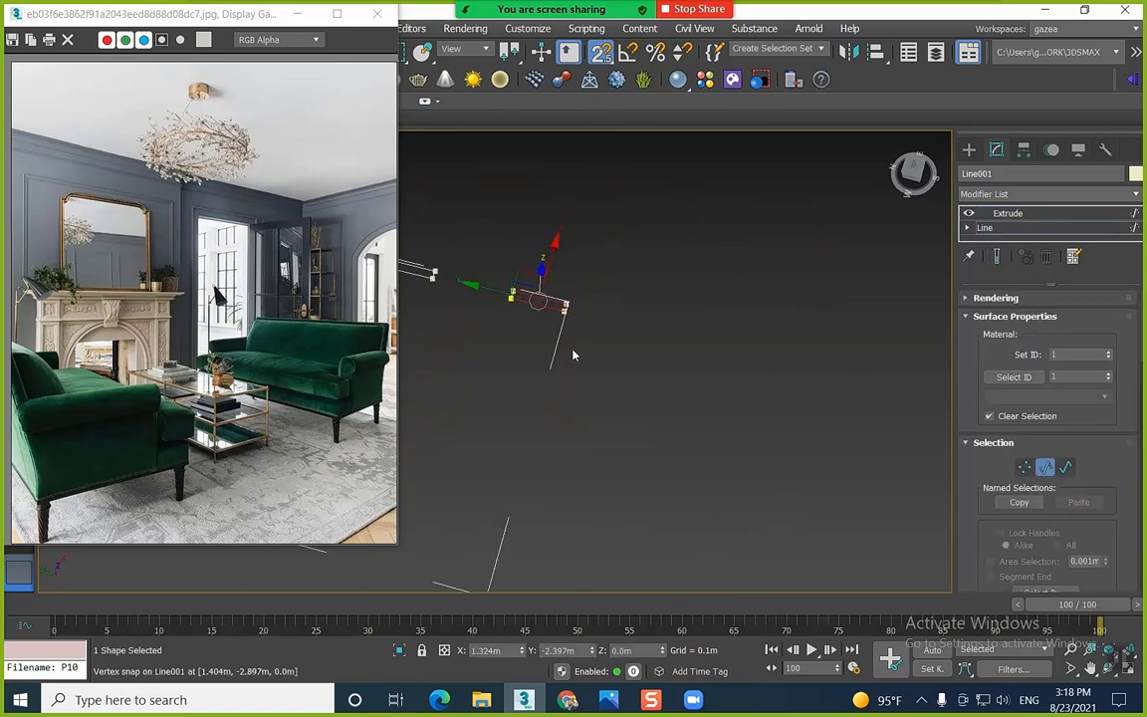
{"action": "key", "text": "1"}
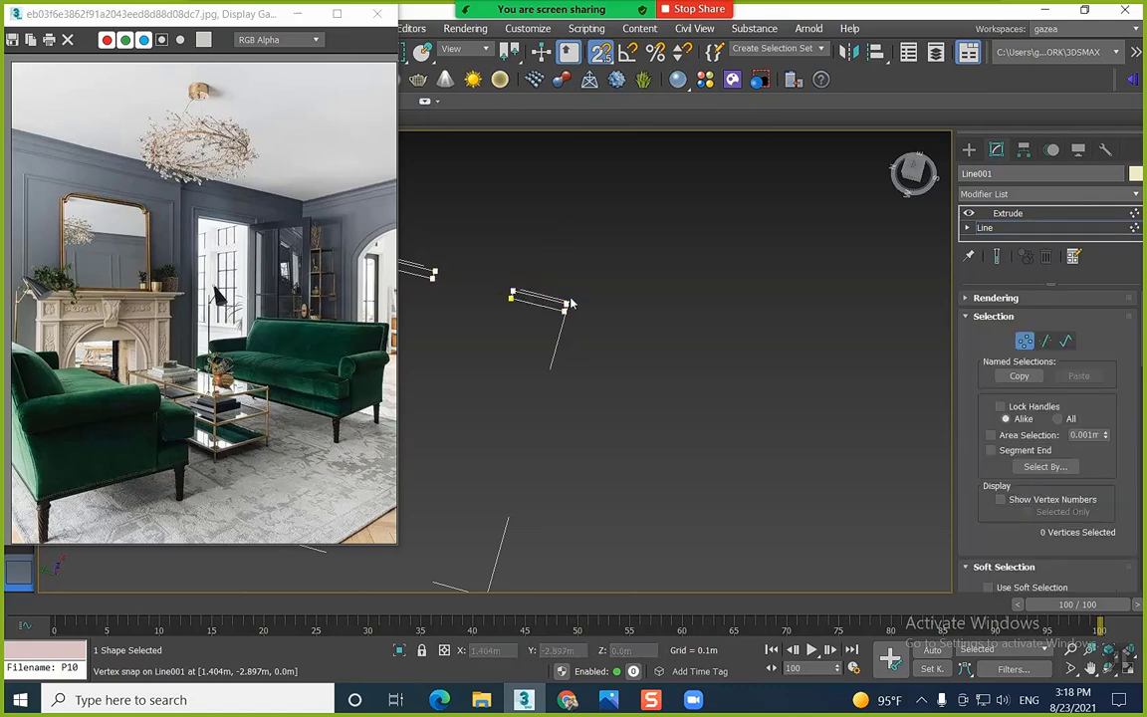
{"action": "key", "text": "s"}
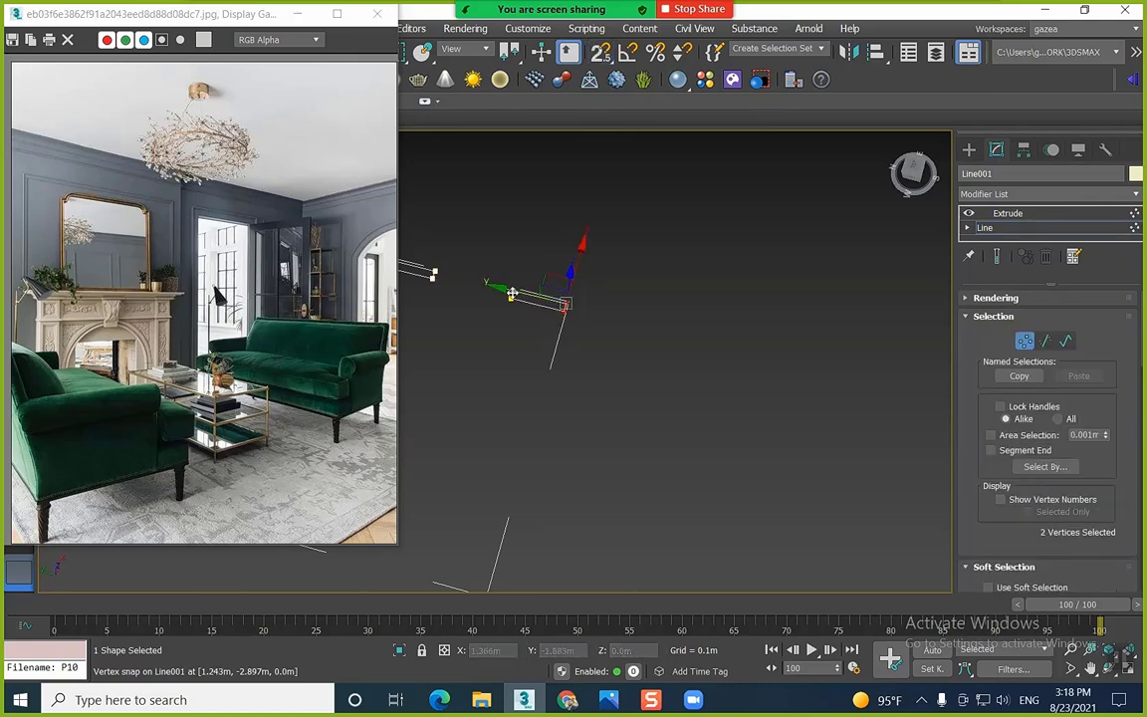
{"action": "left_click_drag", "start_coordinate": [513, 294], "coordinate": [858, 359]}
{"action": "scroll", "coordinate": [597, 366], "scroll_direction": "down", "scroll_amount": 5}
{"action": "middle_click_drag", "start_coordinate": [543, 371], "coordinate": [573, 341]}
{"action": "scroll", "coordinate": [587, 336], "scroll_direction": "up", "scroll_amount": 2}
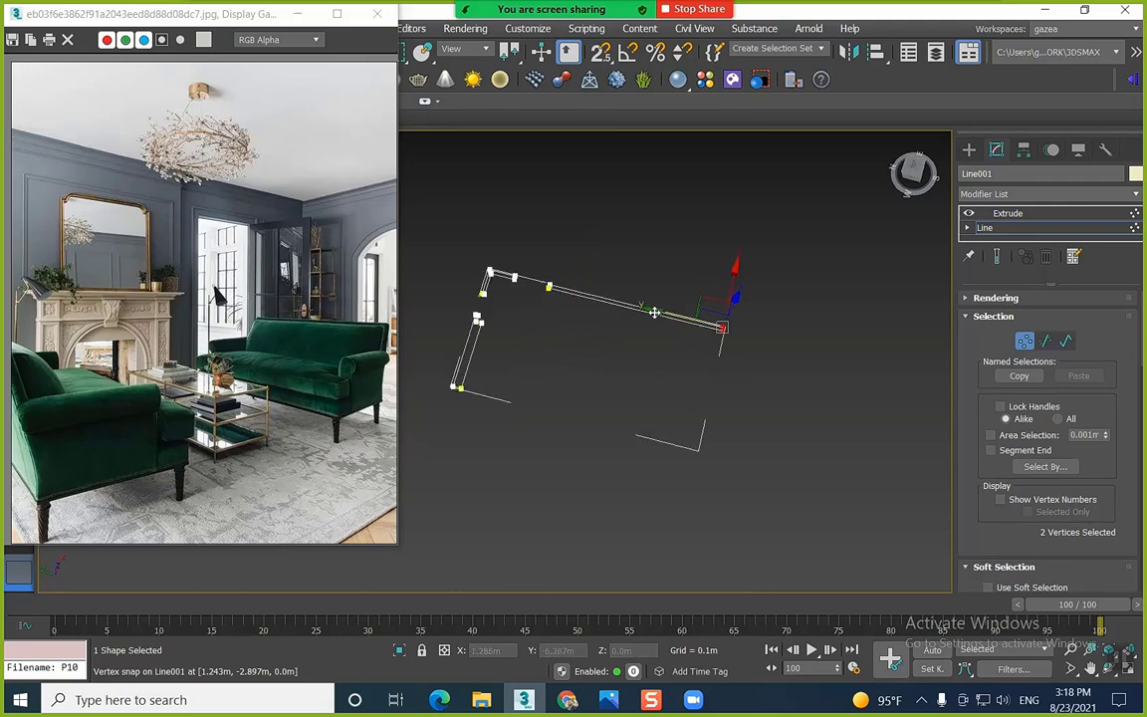
{"action": "mouse_move", "coordinate": [655, 313]}
{"action": "left_mouse_down"}
{"action": "mouse_move", "coordinate": [671, 316]}
{"action": "mouse_move", "coordinate": [637, 309]}
{"action": "left_mouse_up"}
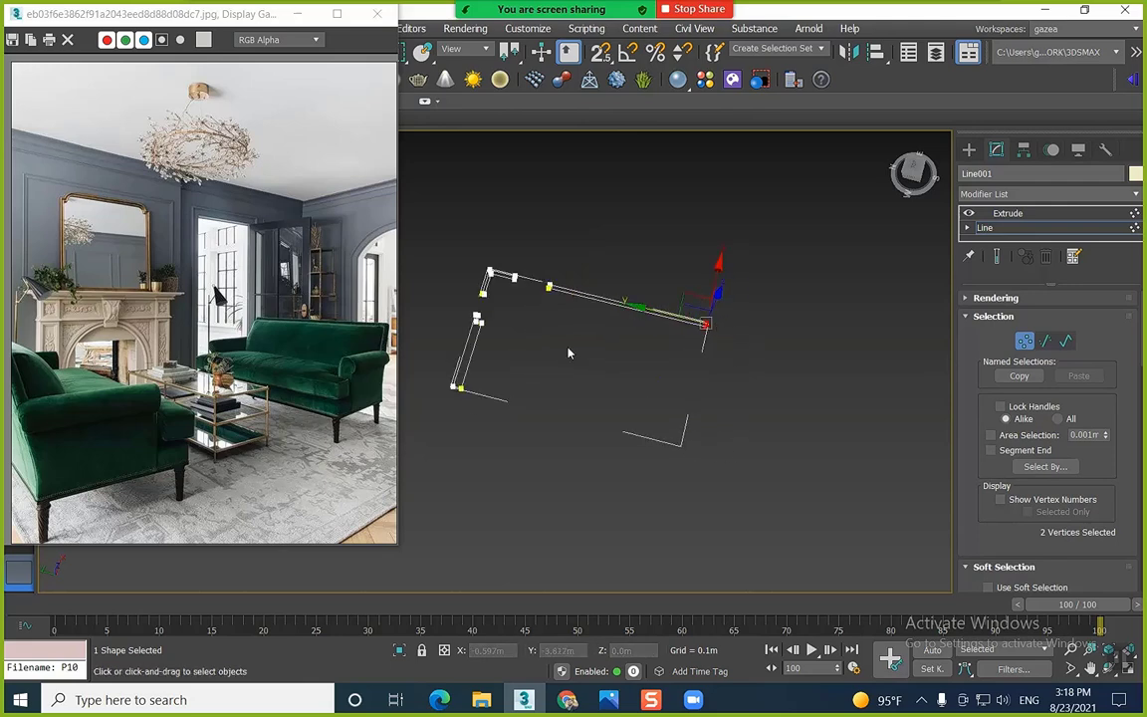
Lengthen the thick wall by moving the two vertices of its free end outward, and leave vertex editing
{"action": "left_click_drag", "start_coordinate": [506, 369], "coordinate": [391, 428]}
{"action": "left_click_drag", "start_coordinate": [470, 343], "coordinate": [422, 403]}
{"action": "left_click", "coordinate": [969, 149]}
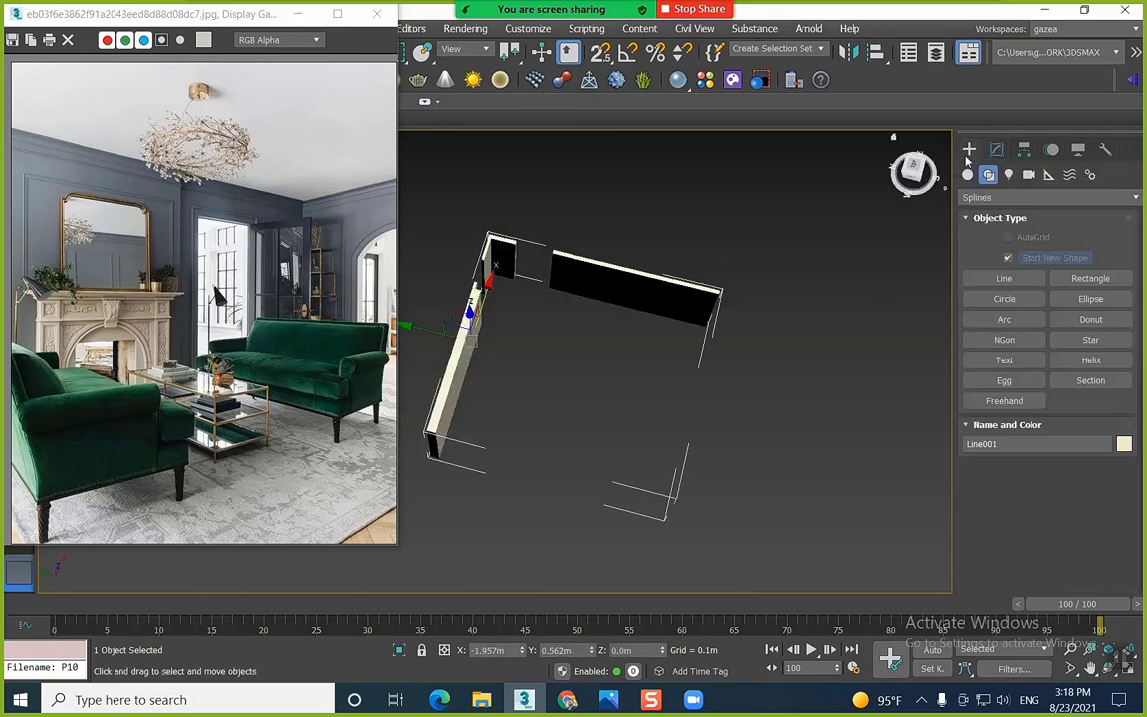
{"action": "middle_click_drag", "start_coordinate": [850, 287], "coordinate": [696, 264], "text": "alt"}
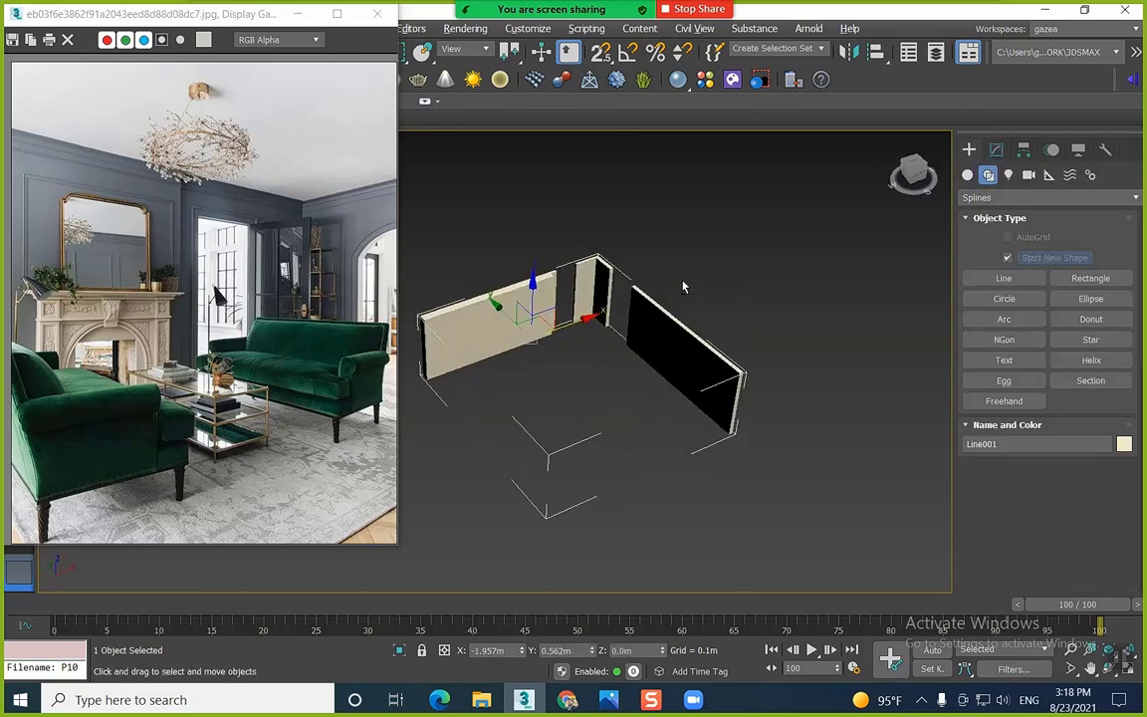
Draw a vertex-snapped line from the free-standing wall's outer end around the two missing sides to the thick wall's end corners
{"action": "left_click", "coordinate": [1003, 277]}
{"action": "middle_click_drag", "start_coordinate": [463, 402], "coordinate": [503, 390]}
{"action": "key", "text": "t"}
{"action": "middle_click_drag", "start_coordinate": [564, 440], "coordinate": [643, 304]}
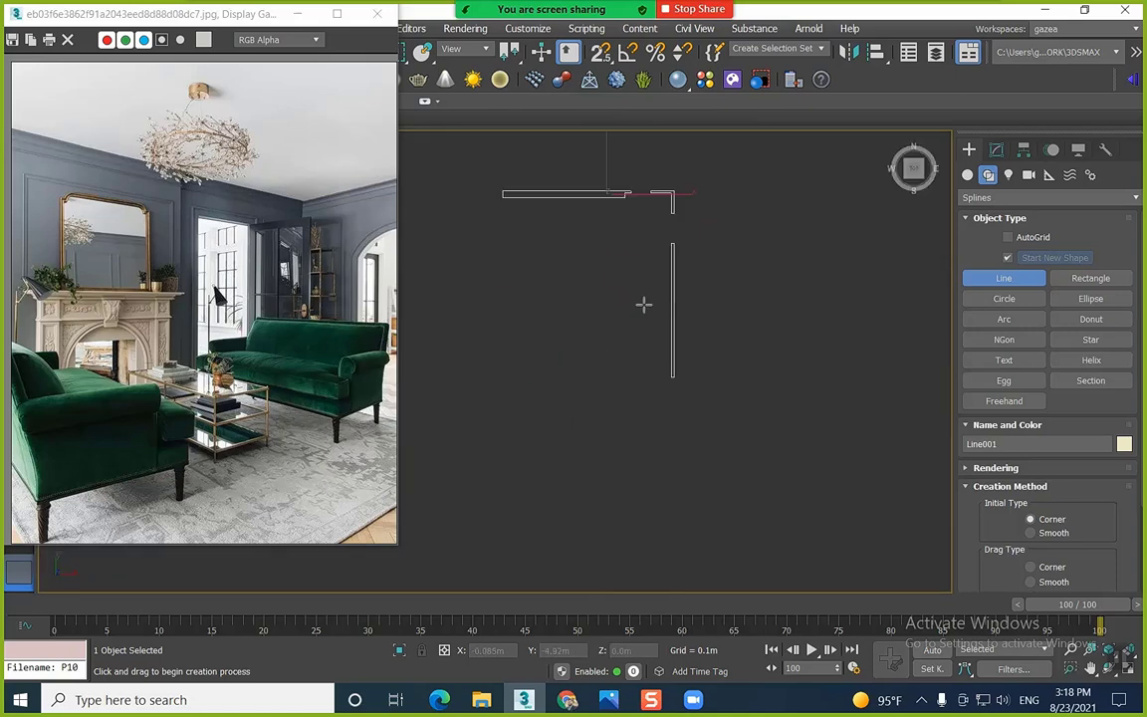
{"action": "scroll", "coordinate": [674, 386], "scroll_direction": "up", "scroll_amount": 3}
{"action": "key", "text": "s"}
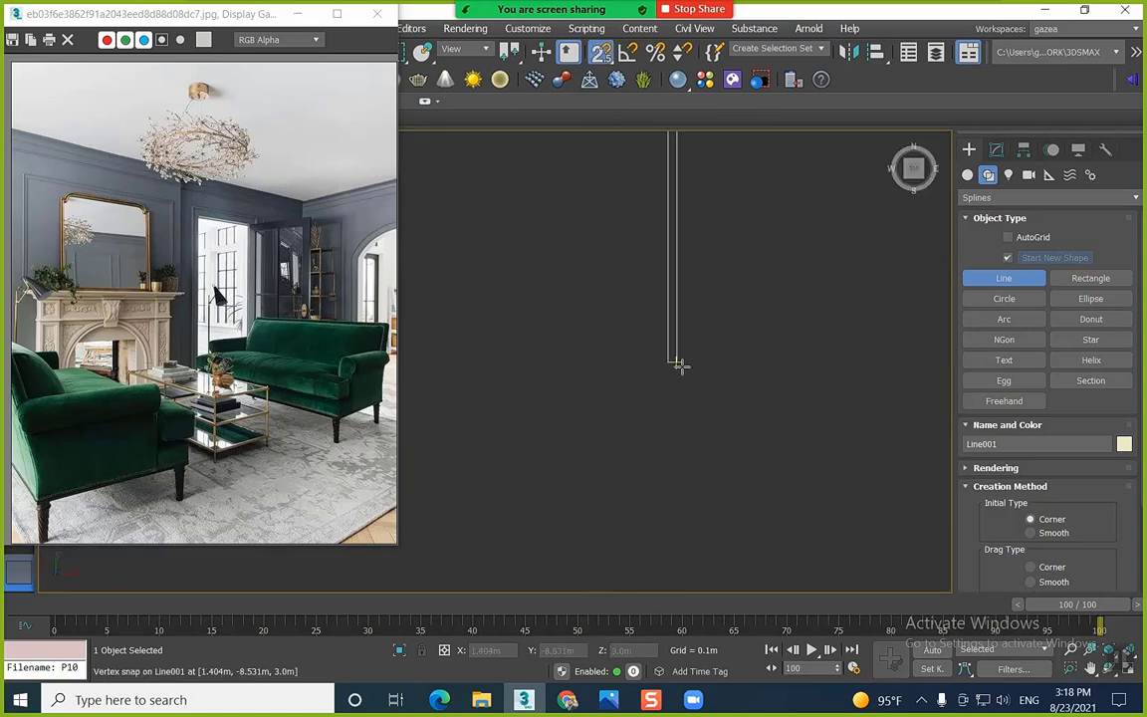
{"action": "left_click", "coordinate": [678, 364]}
{"action": "scroll", "coordinate": [389, 397], "scroll_direction": "down", "scroll_amount": 3}
{"action": "middle_click_drag", "start_coordinate": [392, 390], "coordinate": [620, 410]}
{"action": "scroll", "coordinate": [642, 410], "scroll_direction": "down", "scroll_amount": 3}
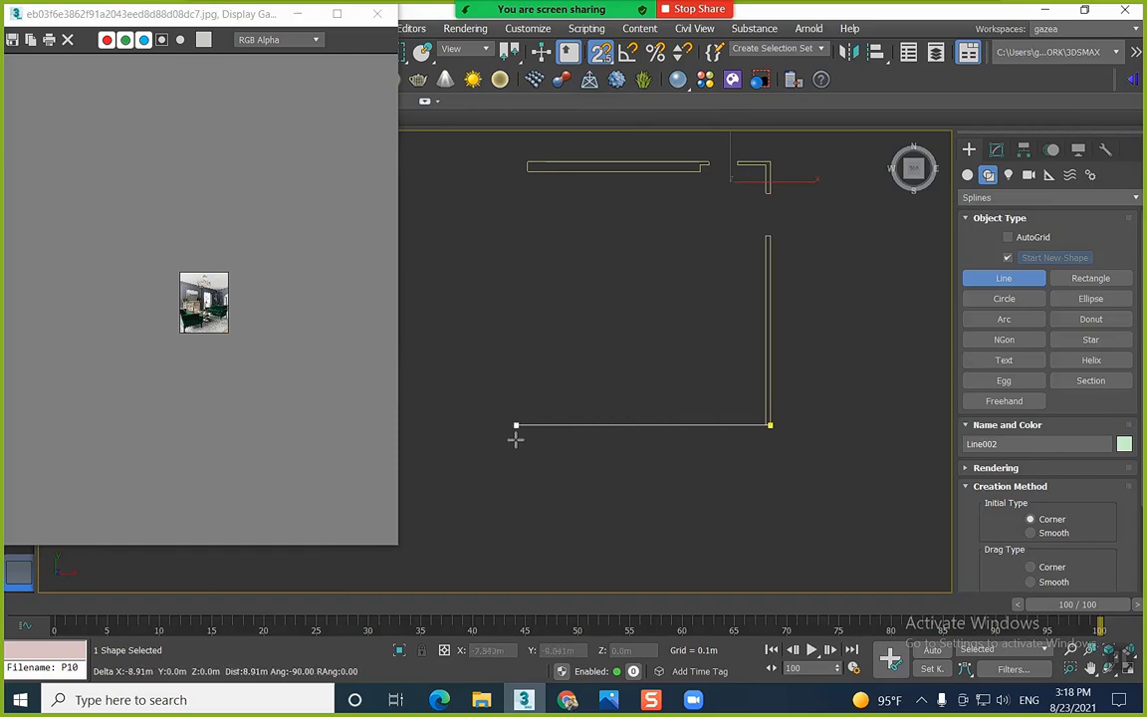
{"action": "left_click", "coordinate": [505, 427]}
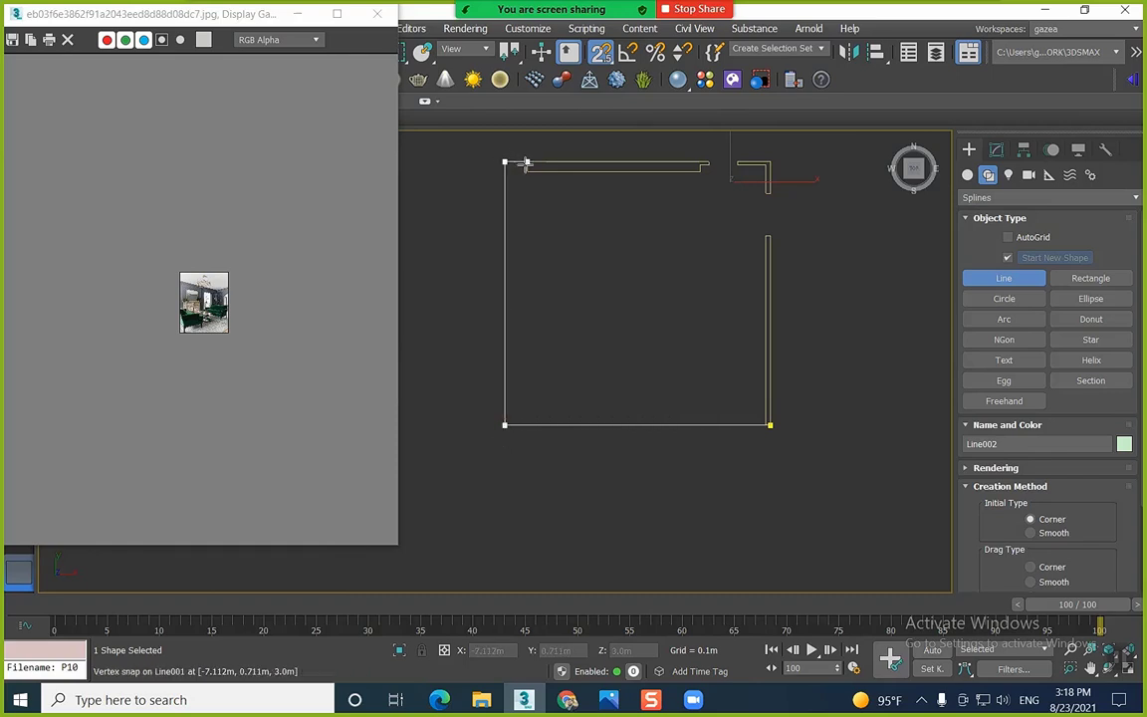
{"action": "left_click", "coordinate": [526, 162]}
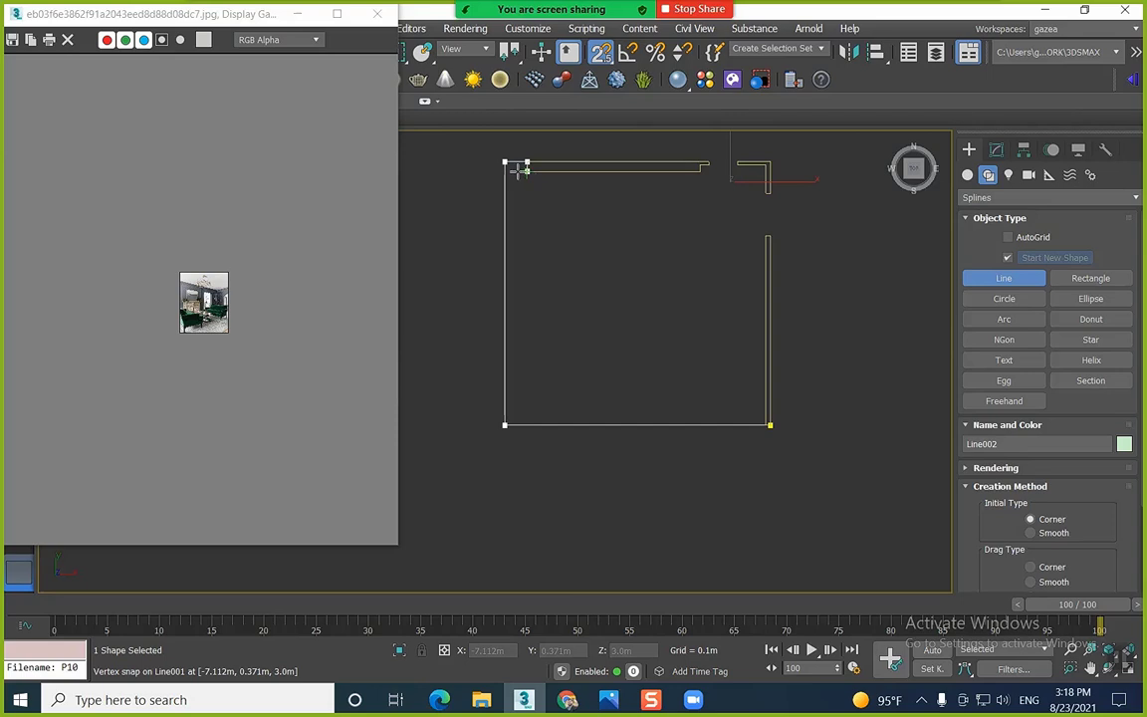
{"action": "right_click", "coordinate": [534, 152]}
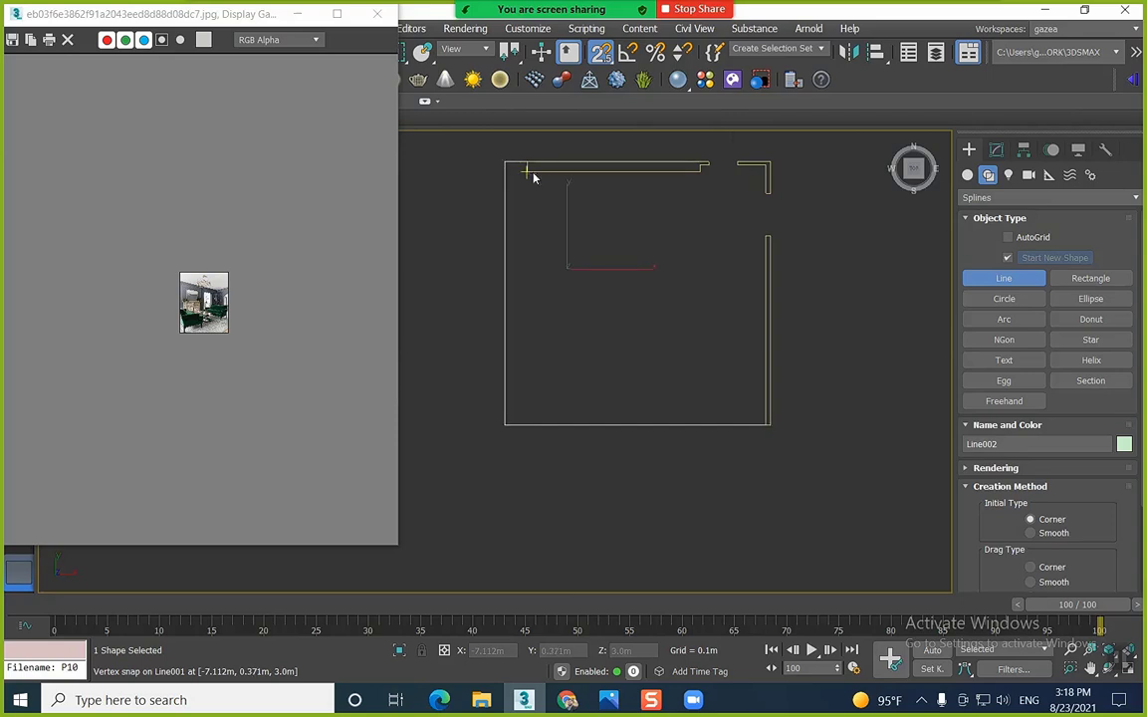
{"action": "right_click", "coordinate": [532, 175]}
Delete the new line's short segment that runs across the thick wall's end
{"action": "middle_click_drag", "start_coordinate": [533, 181], "coordinate": [566, 269]}
{"action": "key", "text": "2"}
{"action": "scroll", "coordinate": [564, 253], "scroll_direction": "up", "scroll_amount": 7}
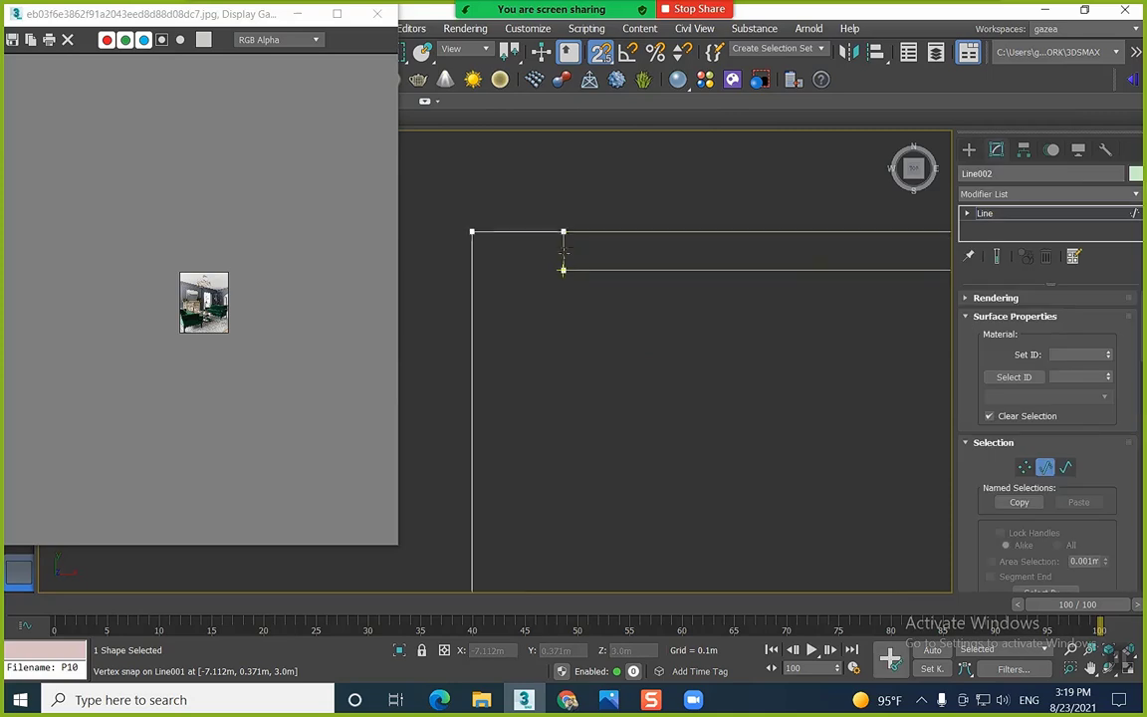
{"action": "left_click", "coordinate": [563, 252]}
{"action": "key", "text": "Delete"}
Select the new line's whole spline and outline it inward by about 0.41 m
{"action": "key", "text": "3"}
{"action": "left_click", "coordinate": [550, 231]}
{"action": "scroll", "coordinate": [661, 402], "scroll_direction": "down", "scroll_amount": 6}
{"action": "middle_click_drag", "start_coordinate": [668, 419], "coordinate": [568, 401]}
{"action": "scroll", "coordinate": [667, 400], "scroll_direction": "down", "scroll_amount": 2}
{"action": "left_click_drag", "start_coordinate": [974, 519], "coordinate": [976, 348]}
{"action": "scroll", "coordinate": [995, 495], "scroll_direction": "down", "scroll_amount": 10}
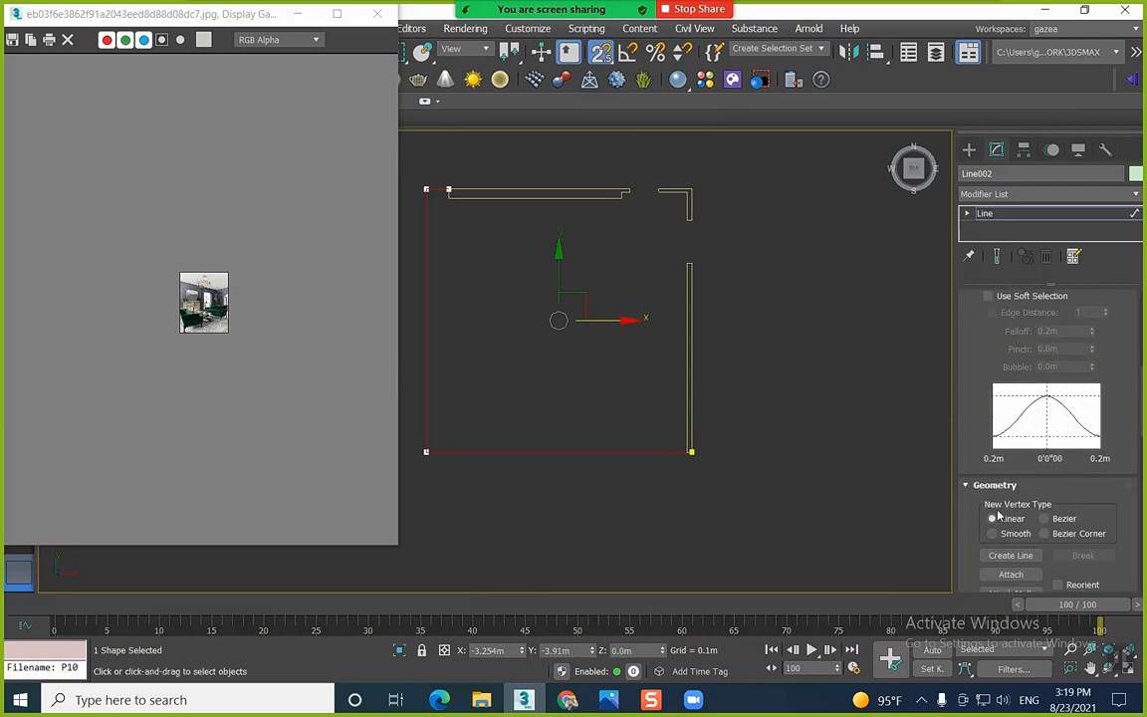
{"action": "scroll", "coordinate": [995, 496], "scroll_direction": "down", "scroll_amount": 4}
{"action": "left_click", "coordinate": [1011, 462]}
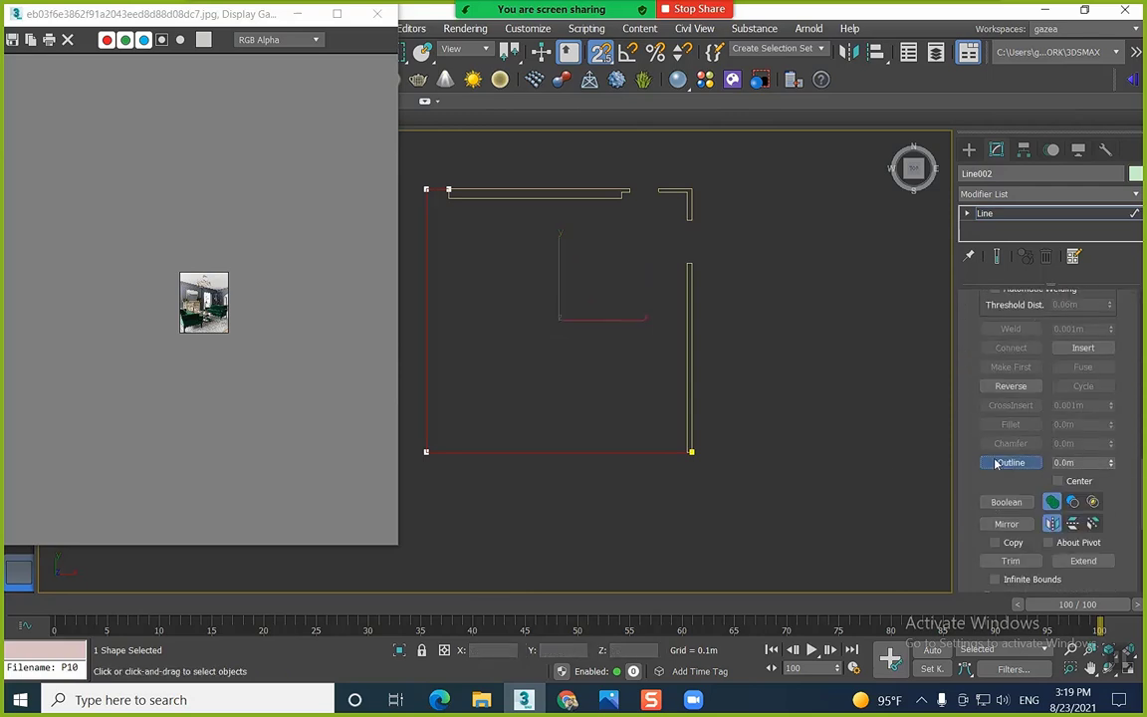
{"action": "mouse_move", "coordinate": [661, 452]}
{"action": "left_mouse_down"}
{"action": "mouse_move", "coordinate": [665, 443]}
{"action": "mouse_move", "coordinate": [663, 463]}
{"action": "left_mouse_up"}
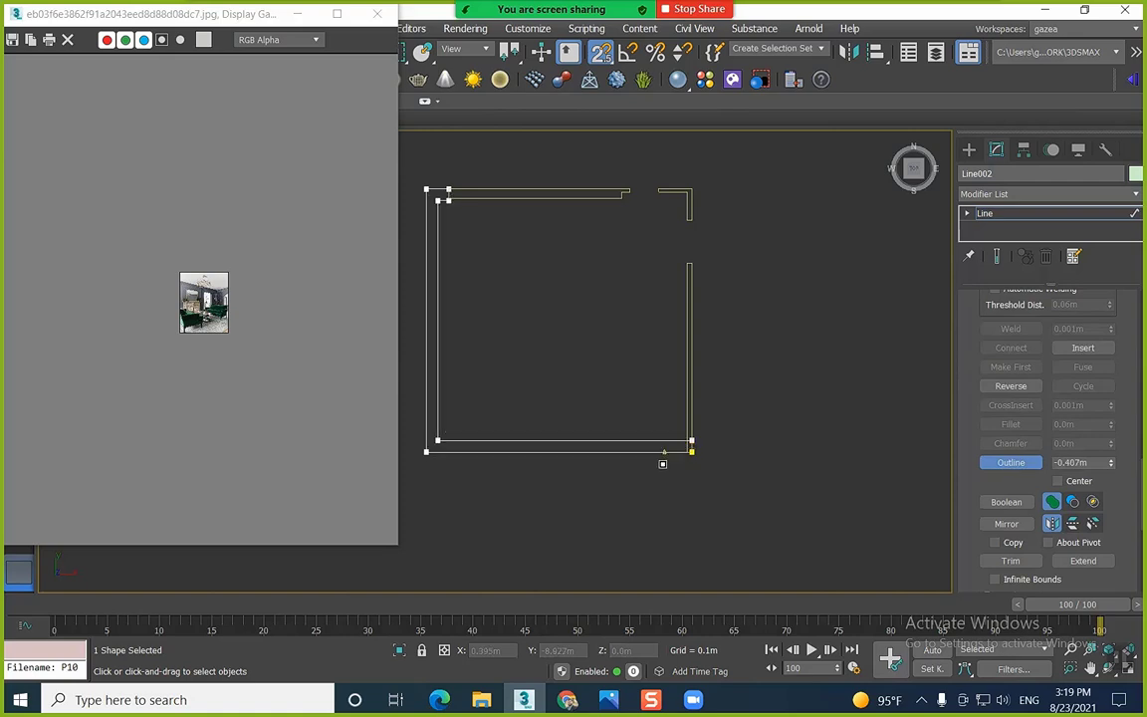
Apply an Extrude modifier with a 3 m amount to the outlined shape to raise the two missing walls
{"action": "left_click", "coordinate": [1005, 198]}
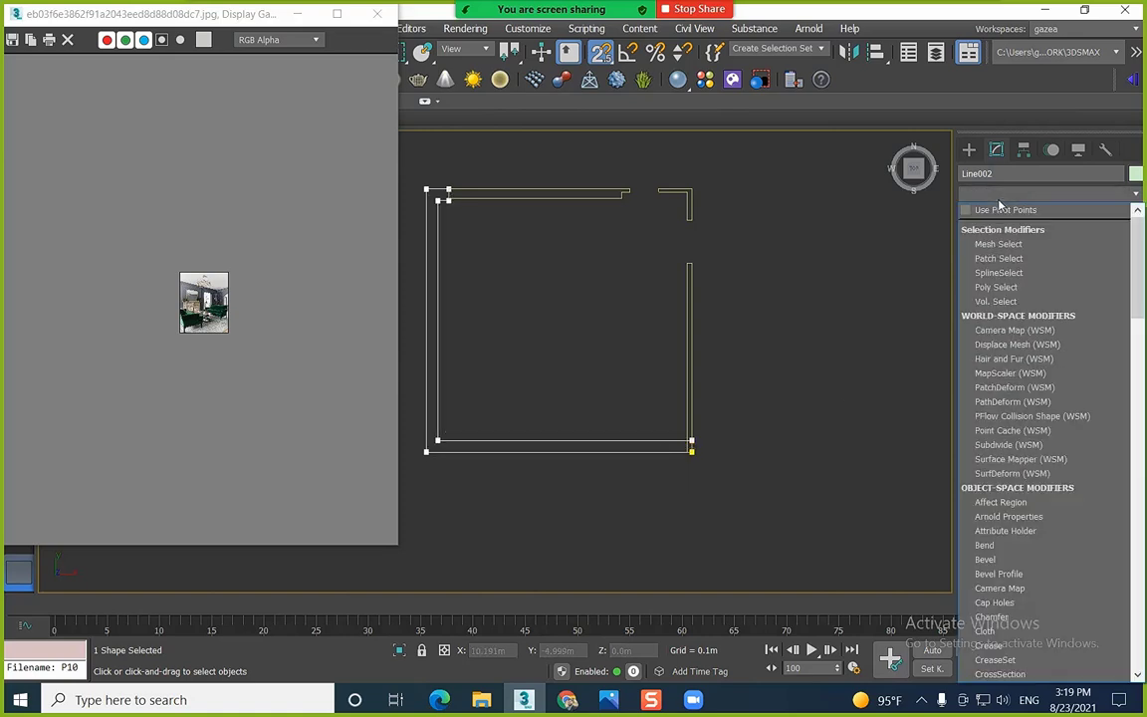
{"action": "key", "text": "e"}
{"action": "left_click", "coordinate": [996, 283]}
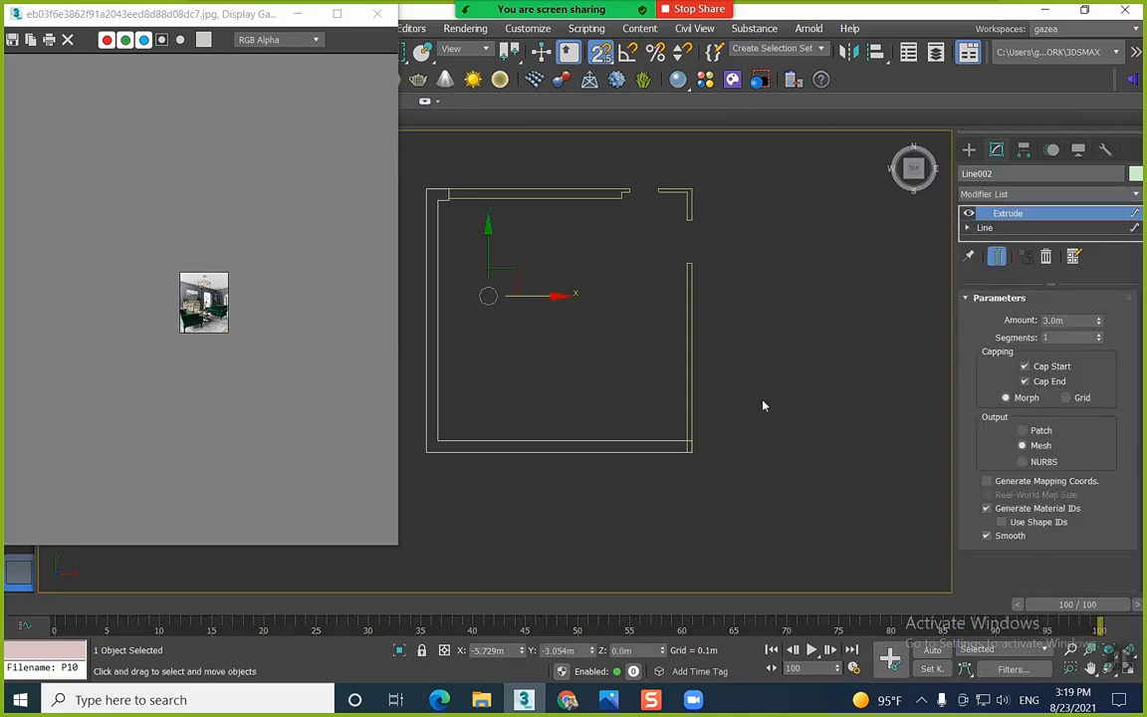
{"action": "mouse_move", "coordinate": [764, 405]}
{"action": "middle_mouse_down"}
{"action": "mouse_move", "coordinate": [687, 447]}
{"action": "mouse_move", "coordinate": [692, 431]}
{"action": "mouse_move", "coordinate": [800, 476]}
{"action": "mouse_move", "coordinate": [852, 351]}
{"action": "mouse_move", "coordinate": [873, 345]}
{"action": "middle_mouse_up"}
{"action": "key", "text": "p"}
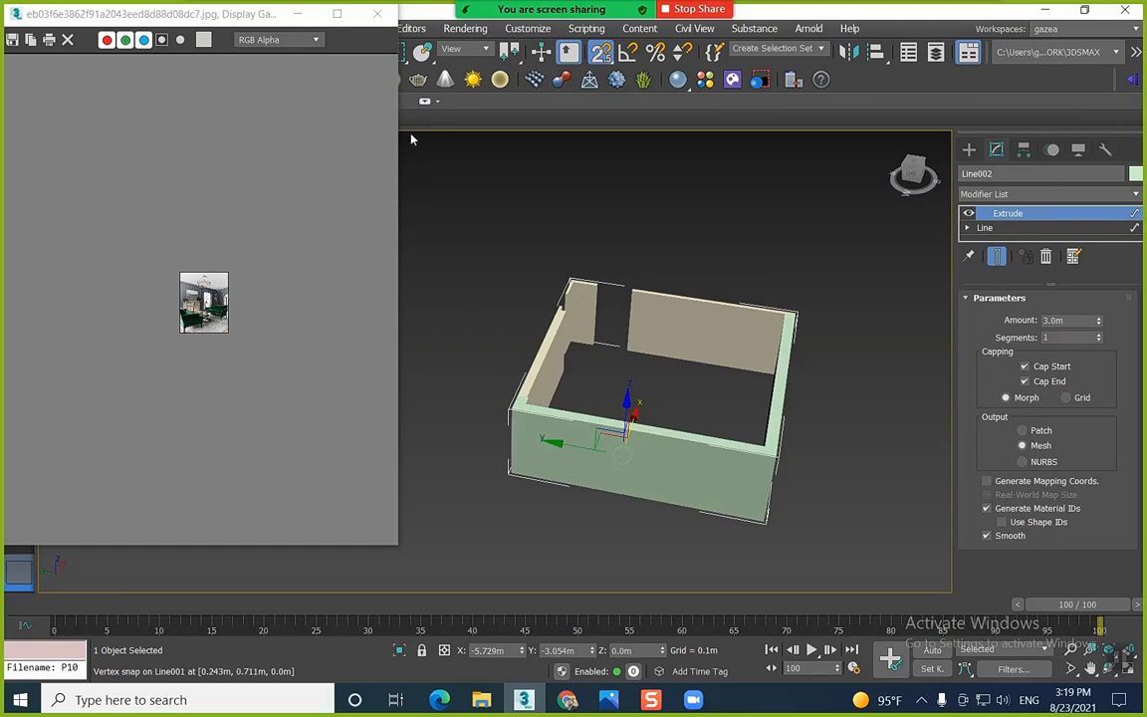
With AutoGrid on, draw a vertex-snapped rectangle across the doorway gap at wall-top level, between the thick wall and the corner wall
{"action": "scroll", "coordinate": [187, 324], "scroll_direction": "up", "scroll_amount": 5}
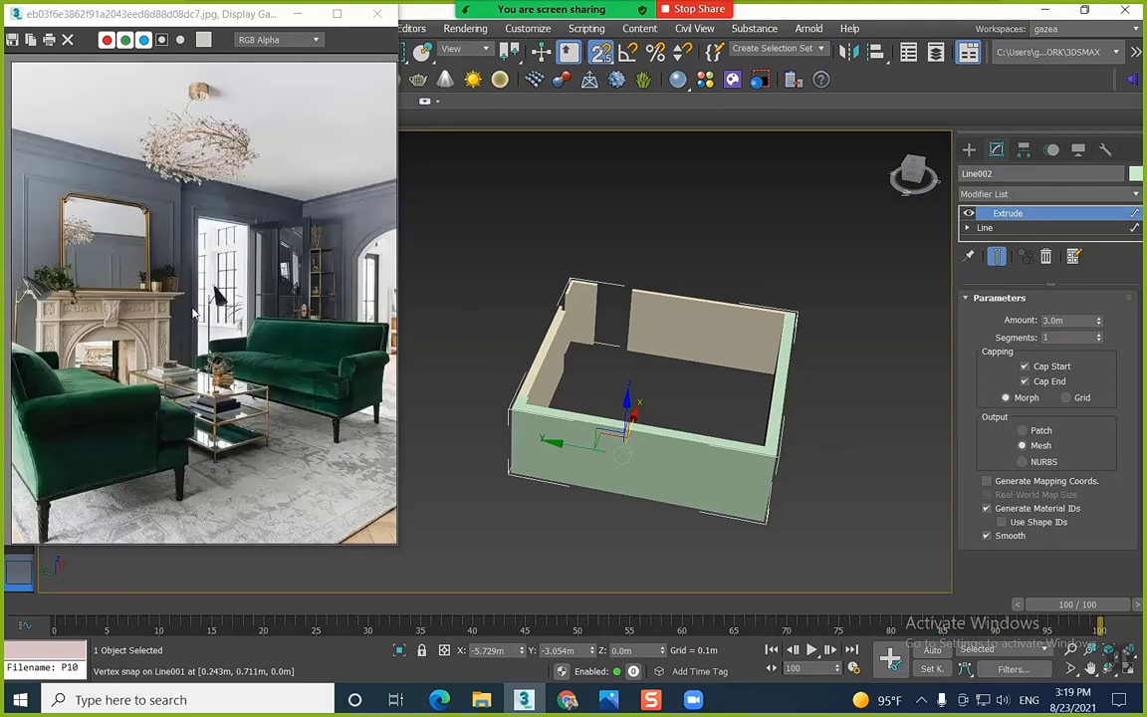
{"action": "middle_click_drag", "start_coordinate": [415, 366], "coordinate": [712, 357], "text": "alt"}
{"action": "scroll", "coordinate": [696, 391], "scroll_direction": "up", "scroll_amount": 6}
{"action": "left_click", "coordinate": [969, 150]}
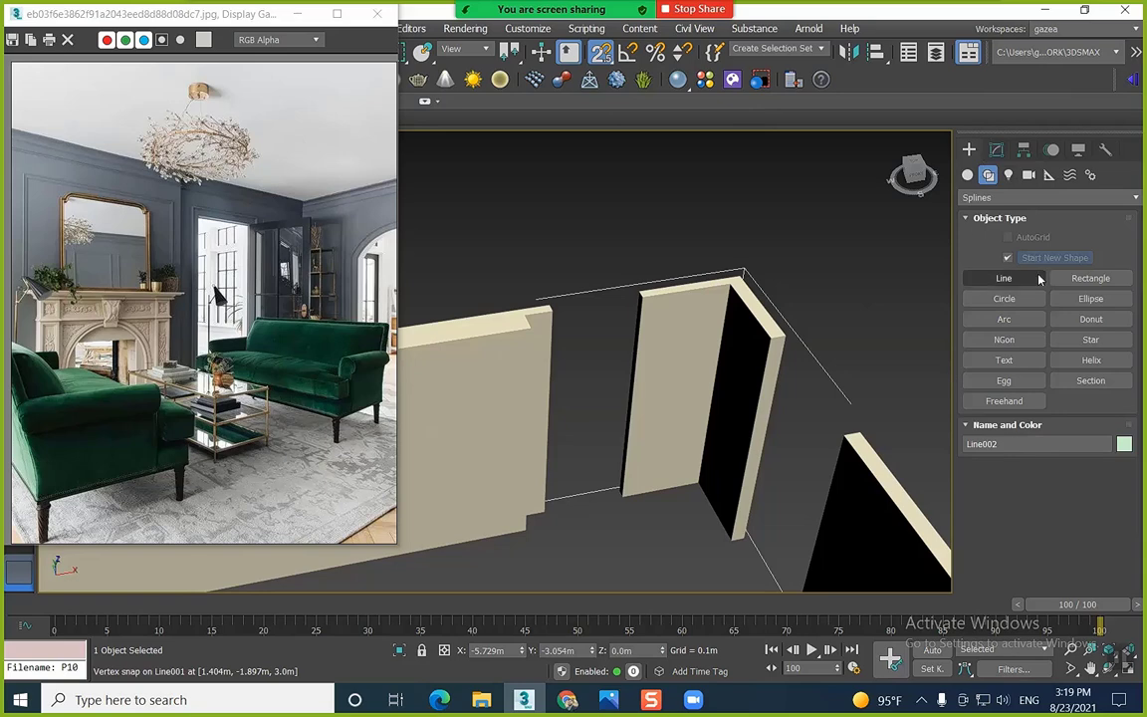
{"action": "left_click", "coordinate": [1090, 278]}
{"action": "scroll", "coordinate": [614, 294], "scroll_direction": "up", "scroll_amount": 3}
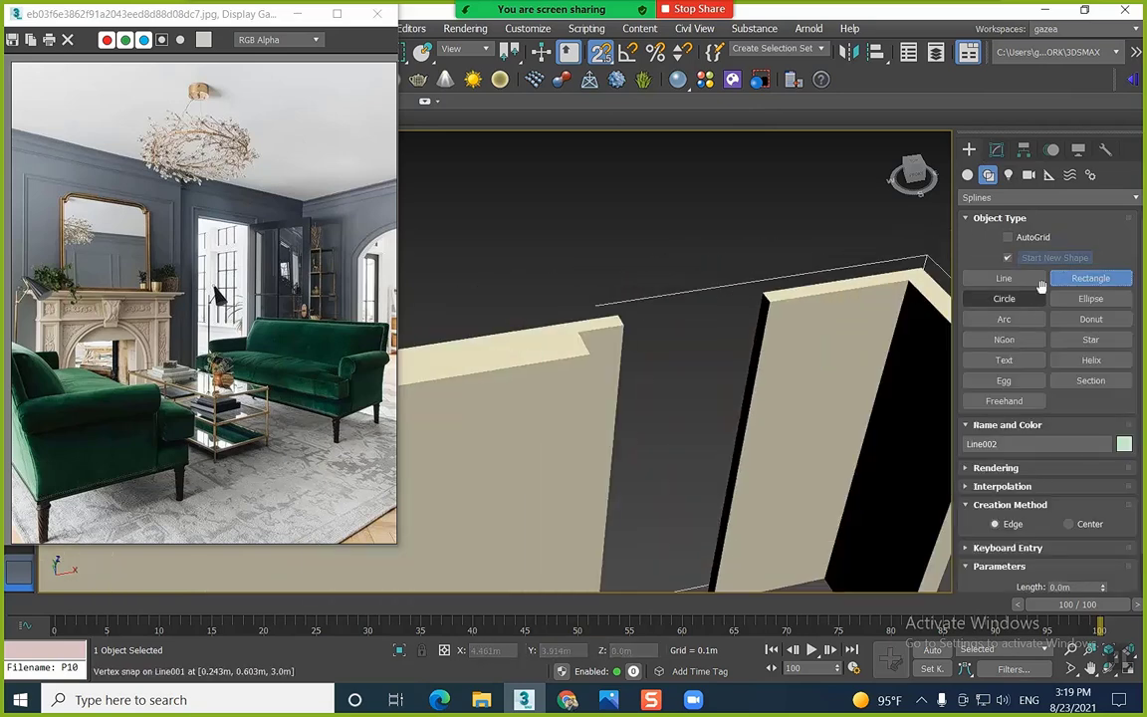
{"action": "left_click", "coordinate": [1008, 237]}
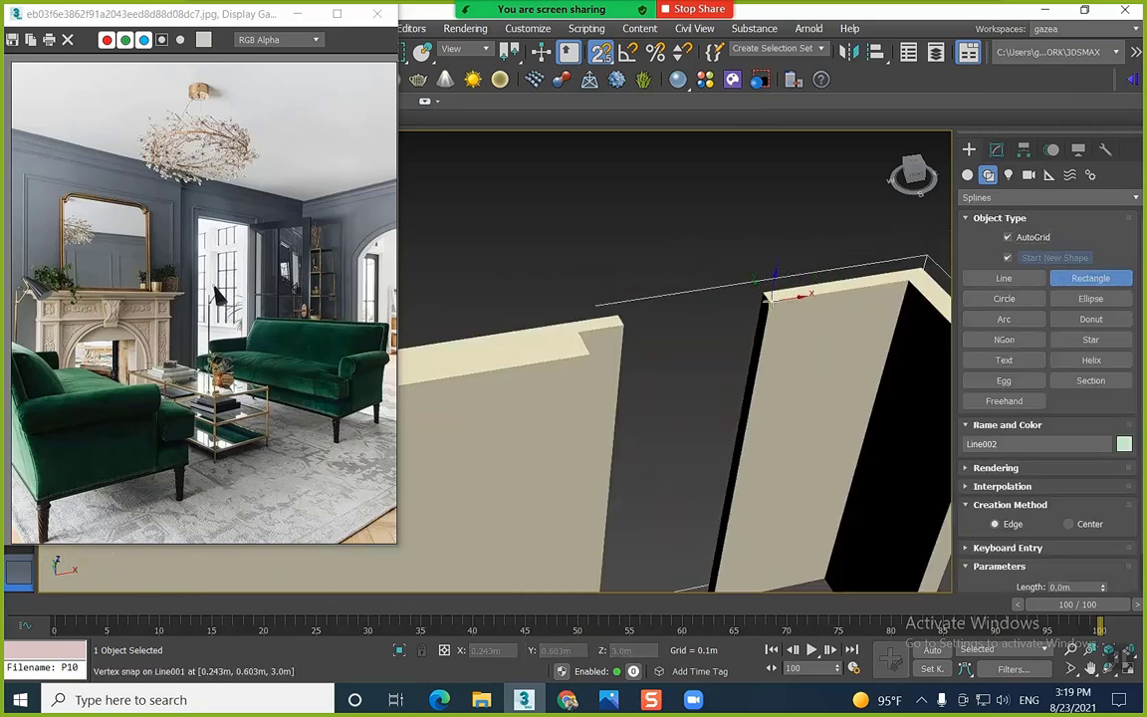
{"action": "left_click_drag", "start_coordinate": [765, 294], "coordinate": [620, 319]}
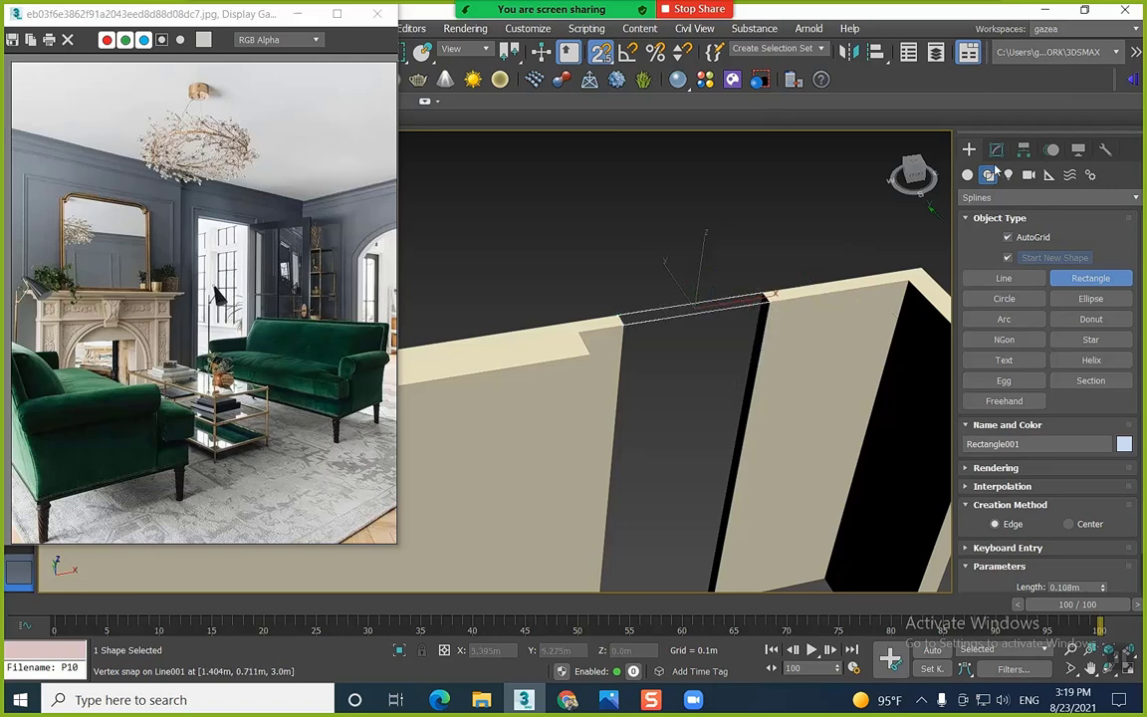
Extrude the doorway rectangle into a 0.8 m high lintel and set its Z position to 2.2 m
{"action": "left_click", "coordinate": [995, 149]}
{"action": "left_click", "coordinate": [1009, 192]}
{"action": "scroll", "coordinate": [1009, 209], "scroll_direction": "down", "scroll_amount": 8}
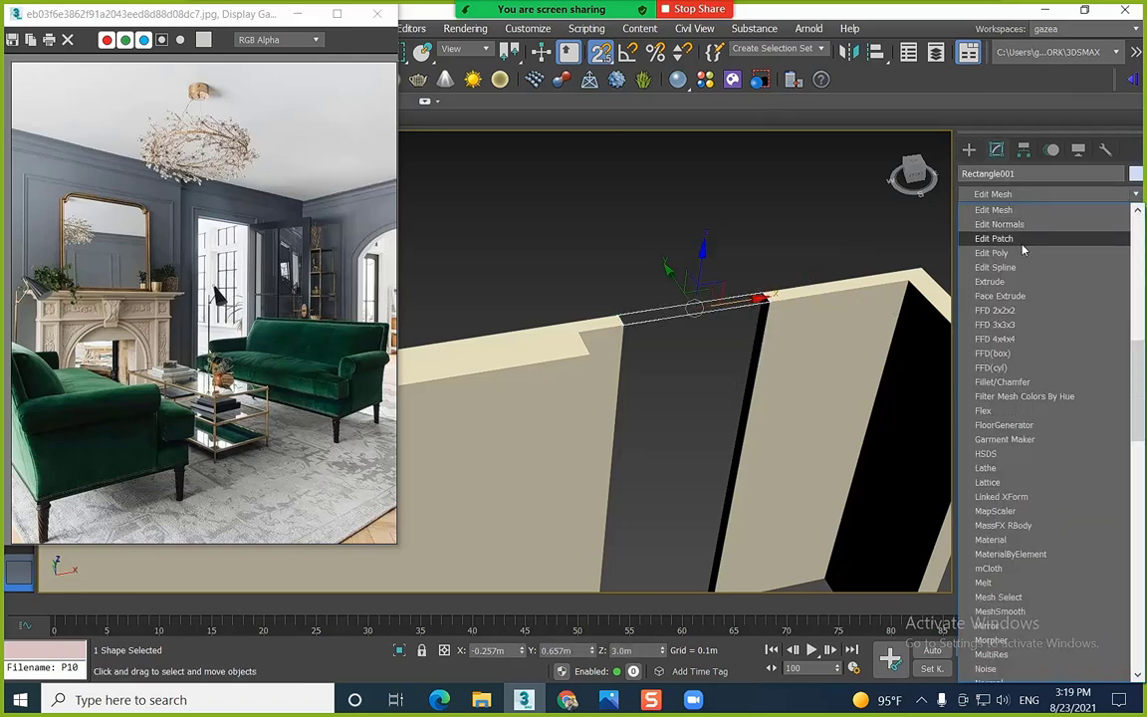
{"action": "left_click", "coordinate": [1008, 264]}
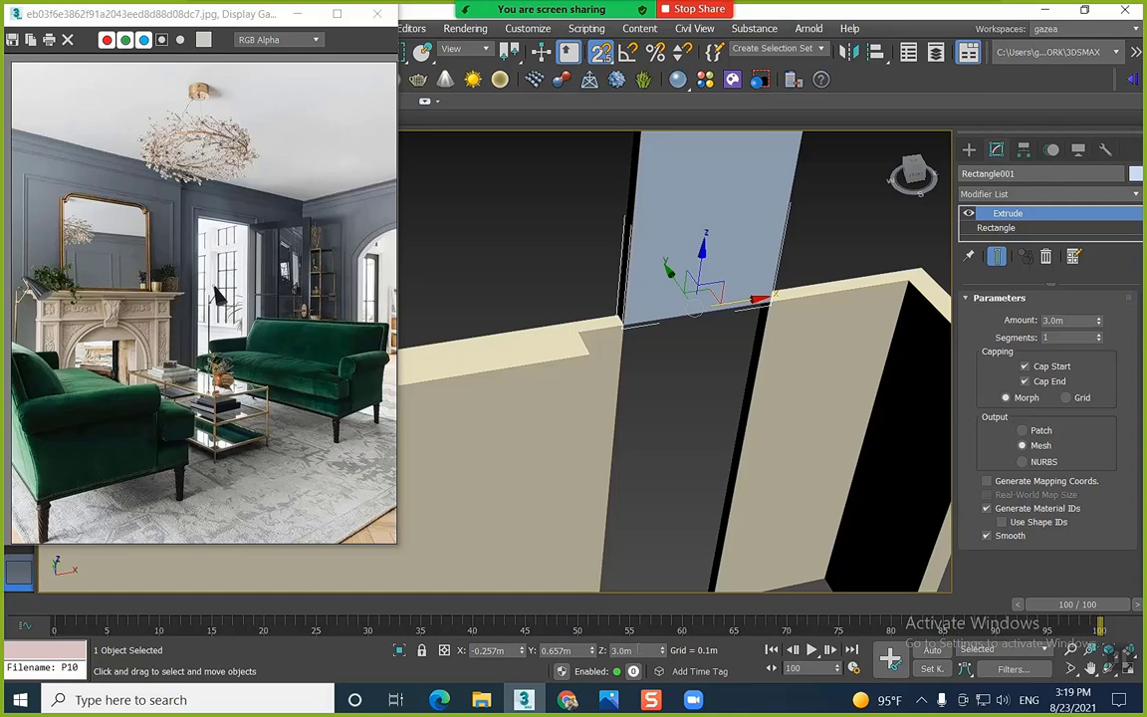
{"action": "left_click", "coordinate": [621, 649]}
{"action": "type", "text": "2.2"}
{"action": "key", "text": "Return"}
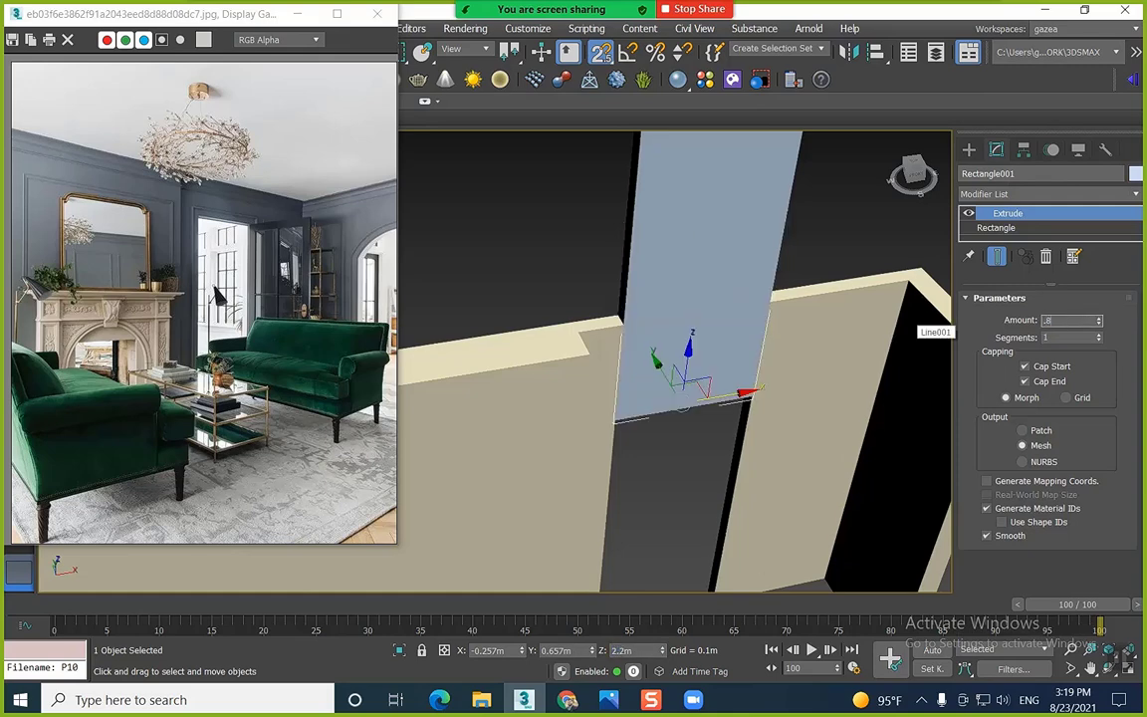
{"action": "type", "text": "0.8"}
{"action": "key", "text": "Return"}
Draw an upright AutoGrid rectangle filling the opening between the corner wall and the free-standing wall, about 3 m high by 1.5 m wide
{"action": "scroll", "coordinate": [627, 259], "scroll_direction": "down", "scroll_amount": 5}
{"action": "middle_click_drag", "start_coordinate": [627, 259], "coordinate": [681, 355], "text": "alt"}
{"action": "scroll", "coordinate": [697, 319], "scroll_direction": "up", "scroll_amount": 5}
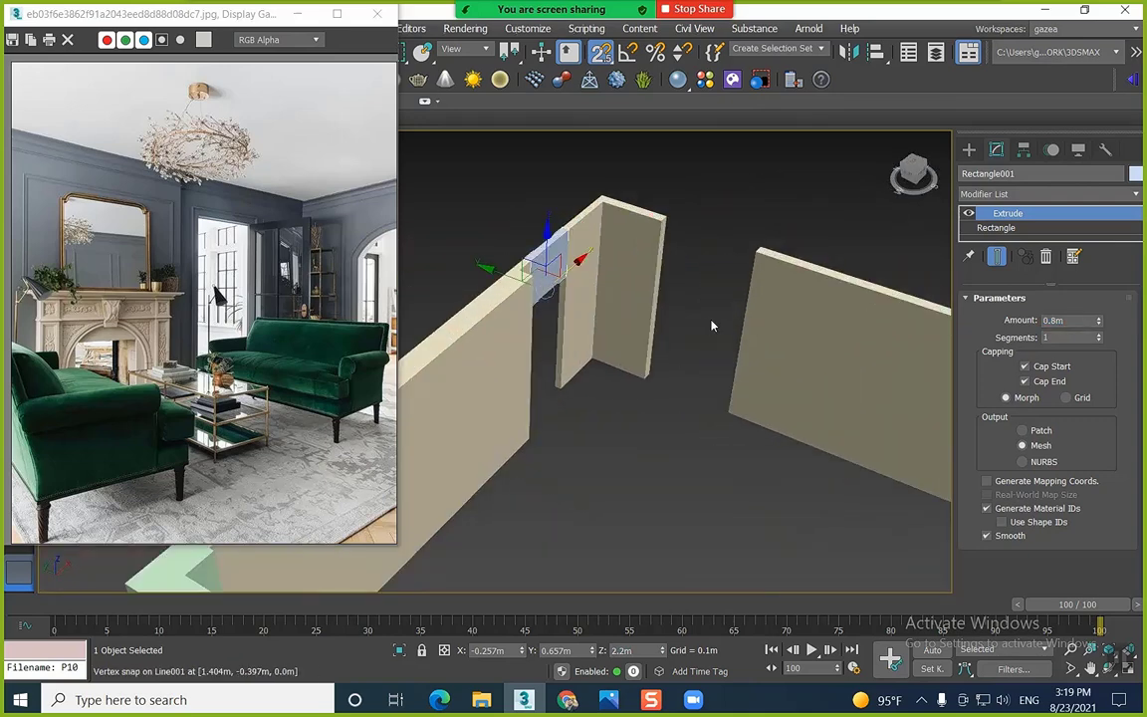
{"action": "left_click", "coordinate": [969, 150]}
{"action": "left_click", "coordinate": [1090, 278]}
{"action": "middle_click_drag", "start_coordinate": [772, 342], "coordinate": [756, 348]}
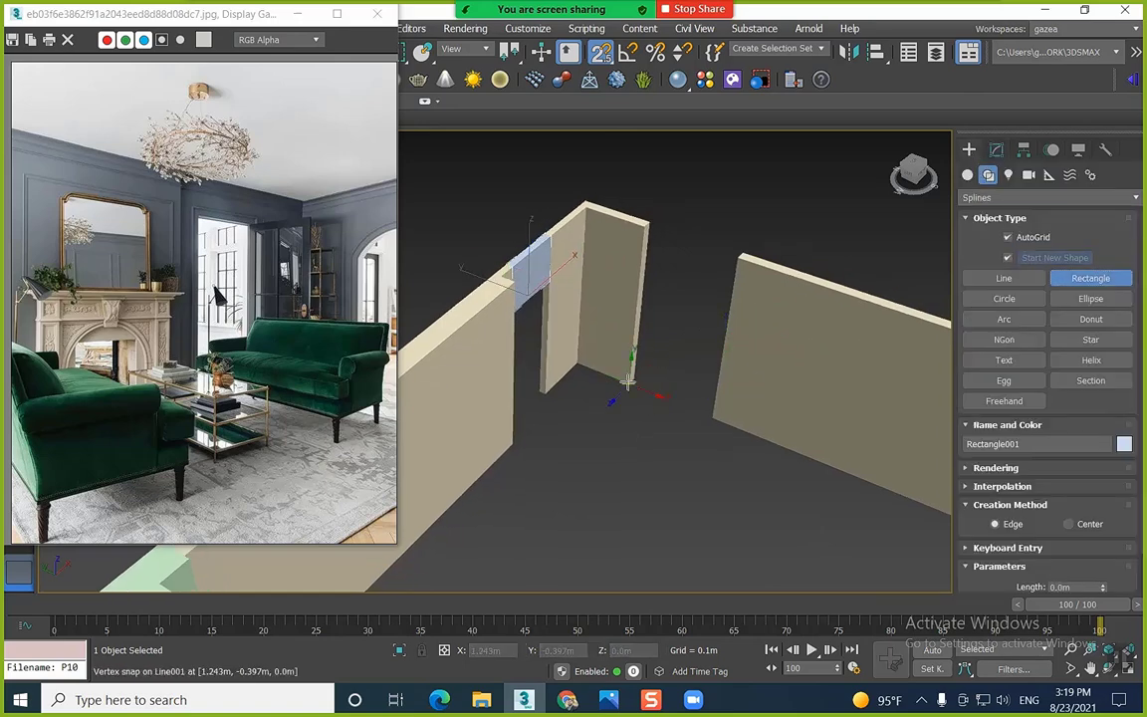
{"action": "left_click_drag", "start_coordinate": [628, 381], "coordinate": [737, 261]}
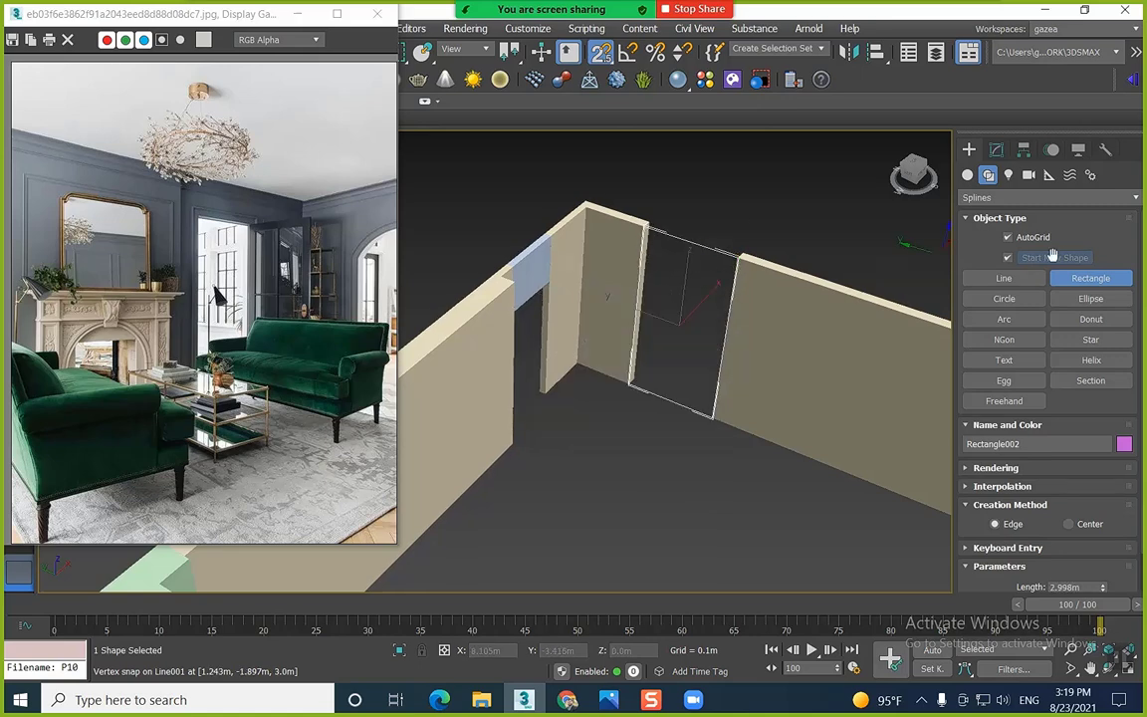
Reduce the opening rectangle's length to about 2.04 m and, with snapping off, lower it to the floor
{"action": "left_click", "coordinate": [996, 150]}
{"action": "left_click_drag", "start_coordinate": [1102, 360], "coordinate": [1102, 393]}
{"action": "scroll", "coordinate": [751, 298], "scroll_direction": "up", "scroll_amount": 3}
{"action": "middle_click_drag", "start_coordinate": [750, 298], "coordinate": [820, 373], "text": "alt"}
{"action": "key", "text": "s"}
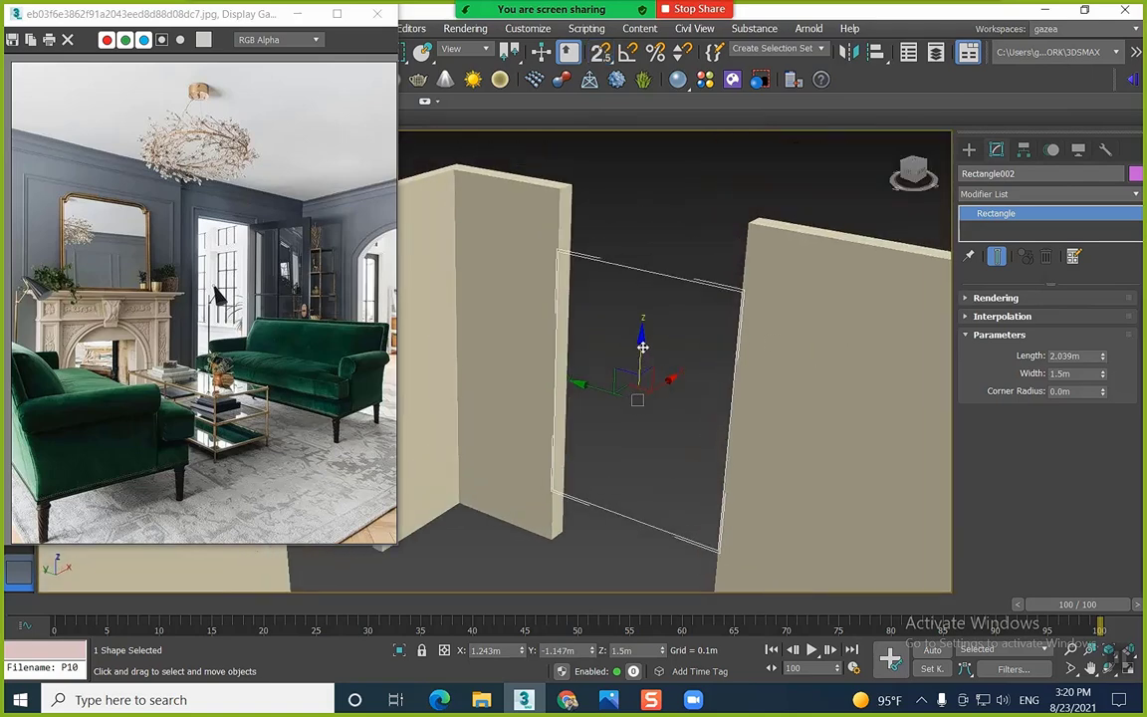
{"action": "left_click_drag", "start_coordinate": [642, 344], "coordinate": [640, 388]}
Draw a vertex-snapped End-End-Middle arc bulging upward between the two upper corners of the opening rectangle
{"action": "left_click", "coordinate": [969, 154]}
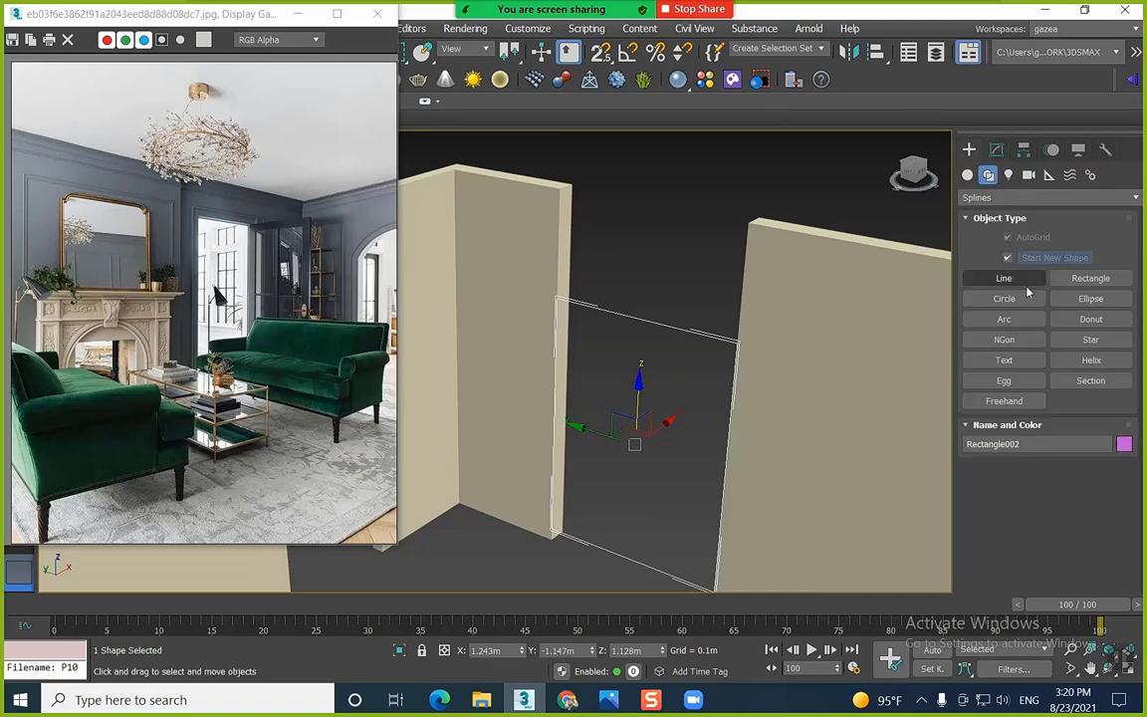
{"action": "left_click", "coordinate": [1004, 319]}
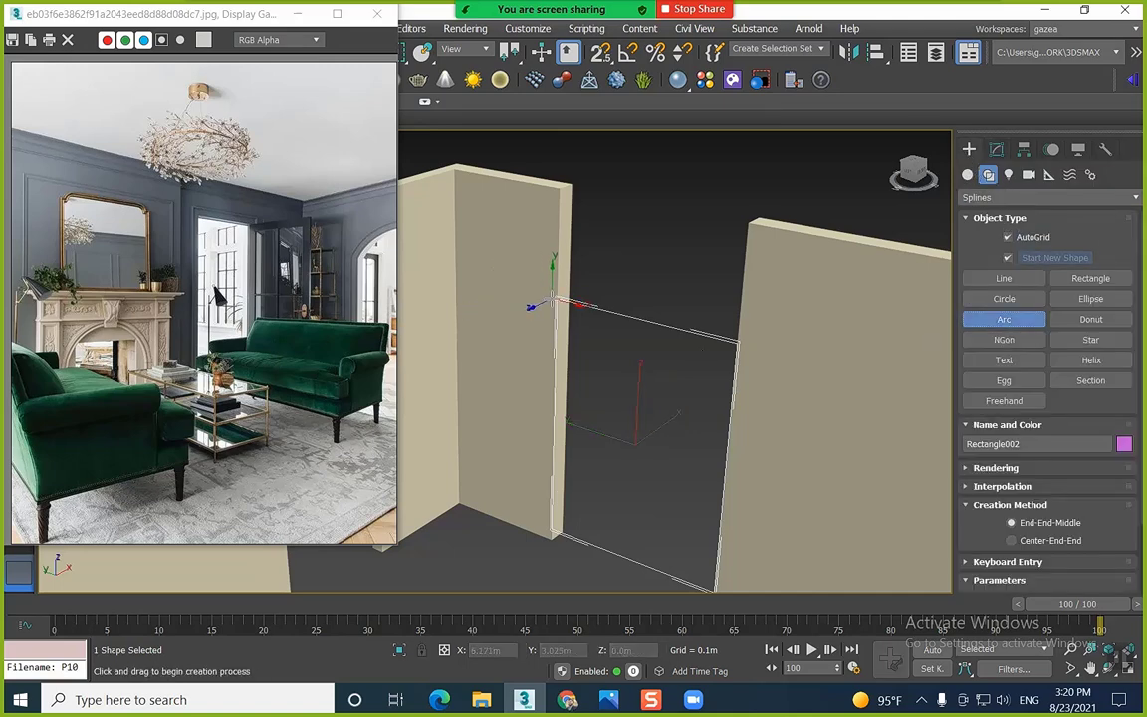
{"action": "key", "text": "s"}
{"action": "left_click", "coordinate": [587, 300]}
{"action": "left_click_drag", "start_coordinate": [590, 301], "coordinate": [736, 344]}
{"action": "left_click", "coordinate": [650, 255]}
{"action": "right_click", "coordinate": [650, 271]}
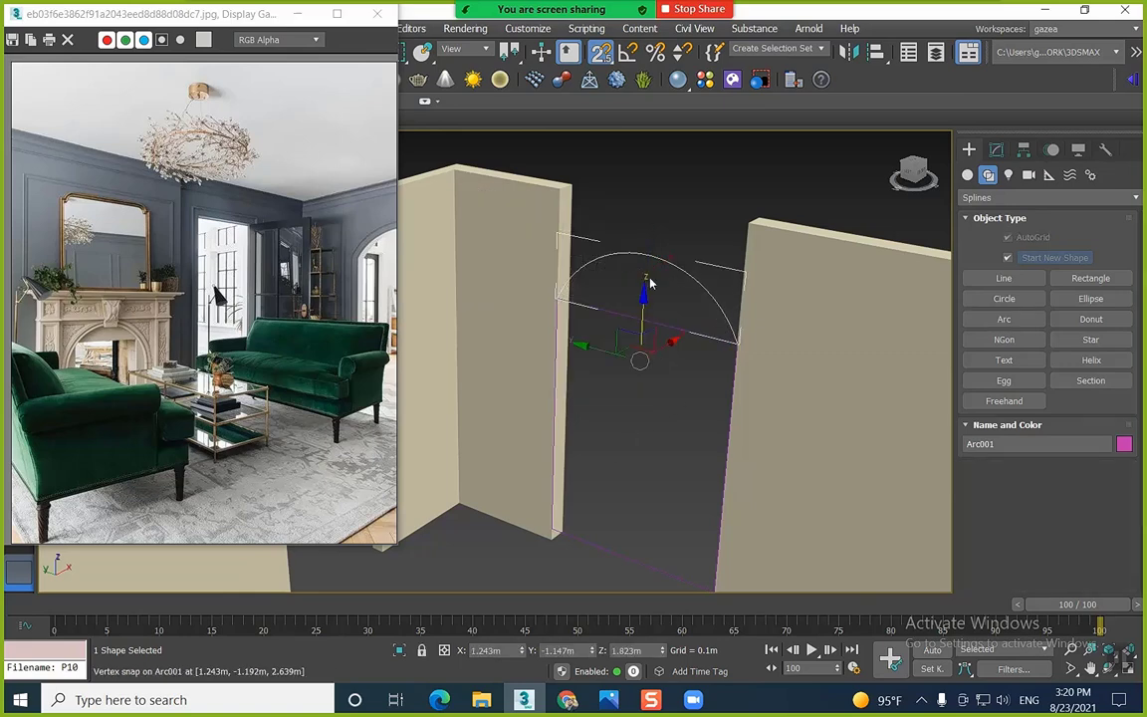
Convert the opening rectangle to an editable spline and attach the arc to it
{"action": "left_click", "coordinate": [662, 324]}
{"action": "right_click", "coordinate": [663, 327]}
{"action": "mouse_move", "coordinate": [812, 511]}
{"action": "left_click", "coordinate": [866, 509]}
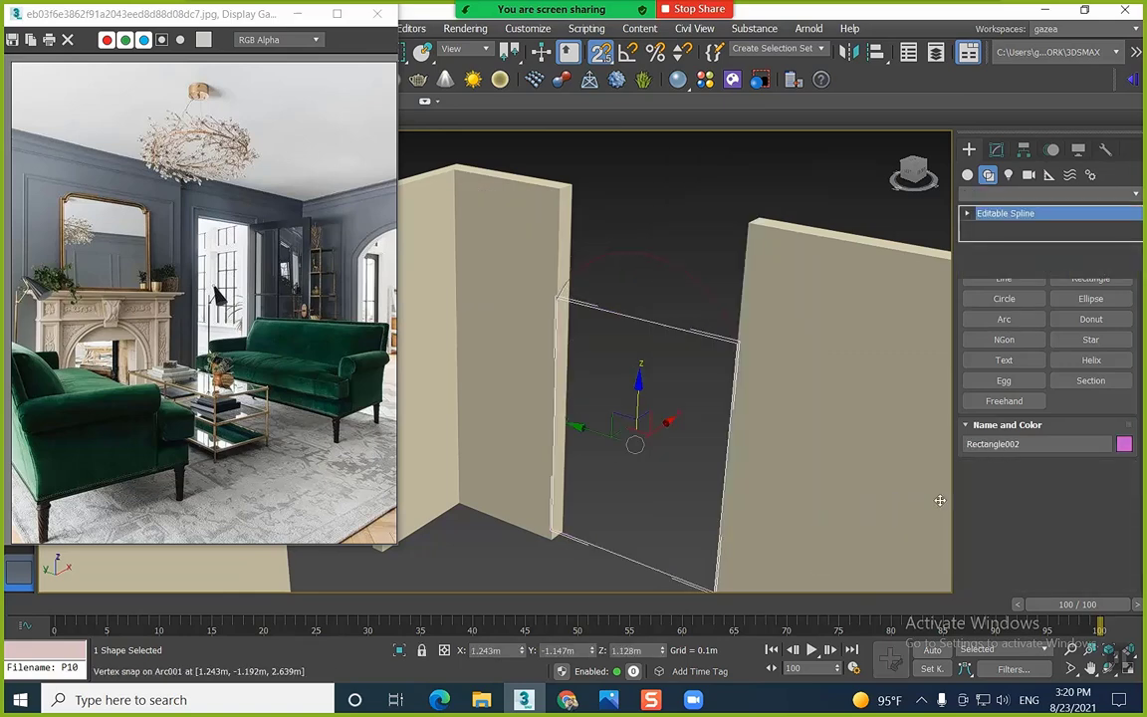
{"action": "scroll", "coordinate": [985, 511], "scroll_direction": "down", "scroll_amount": 5}
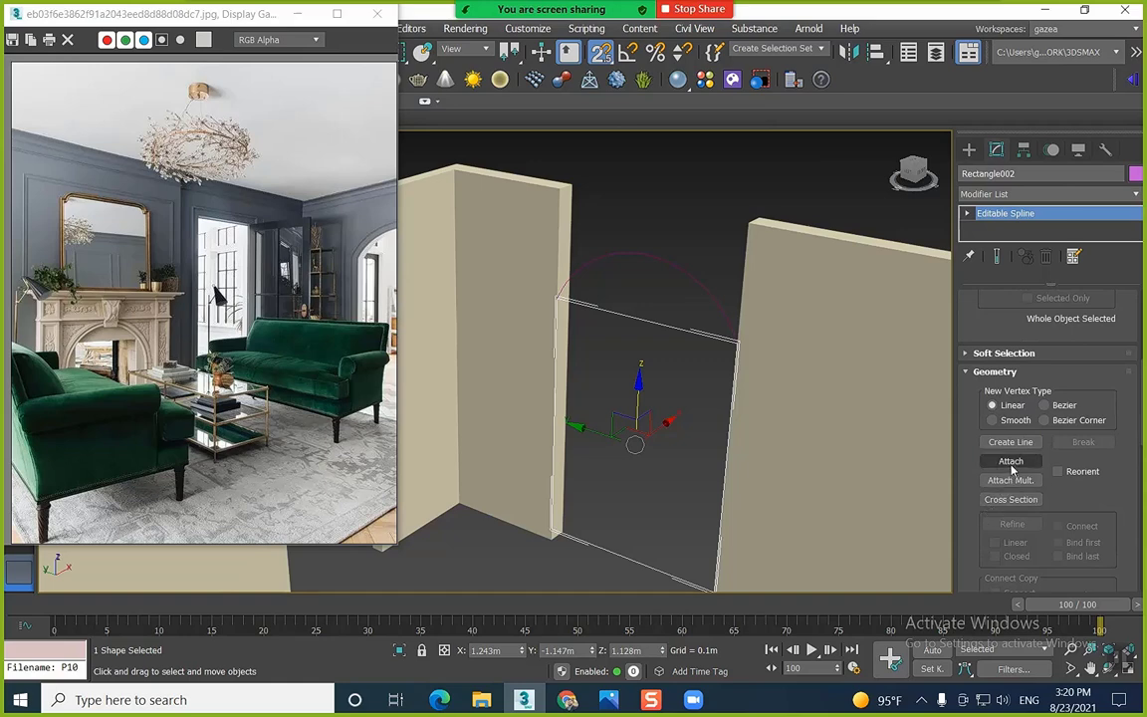
{"action": "left_click", "coordinate": [1011, 461]}
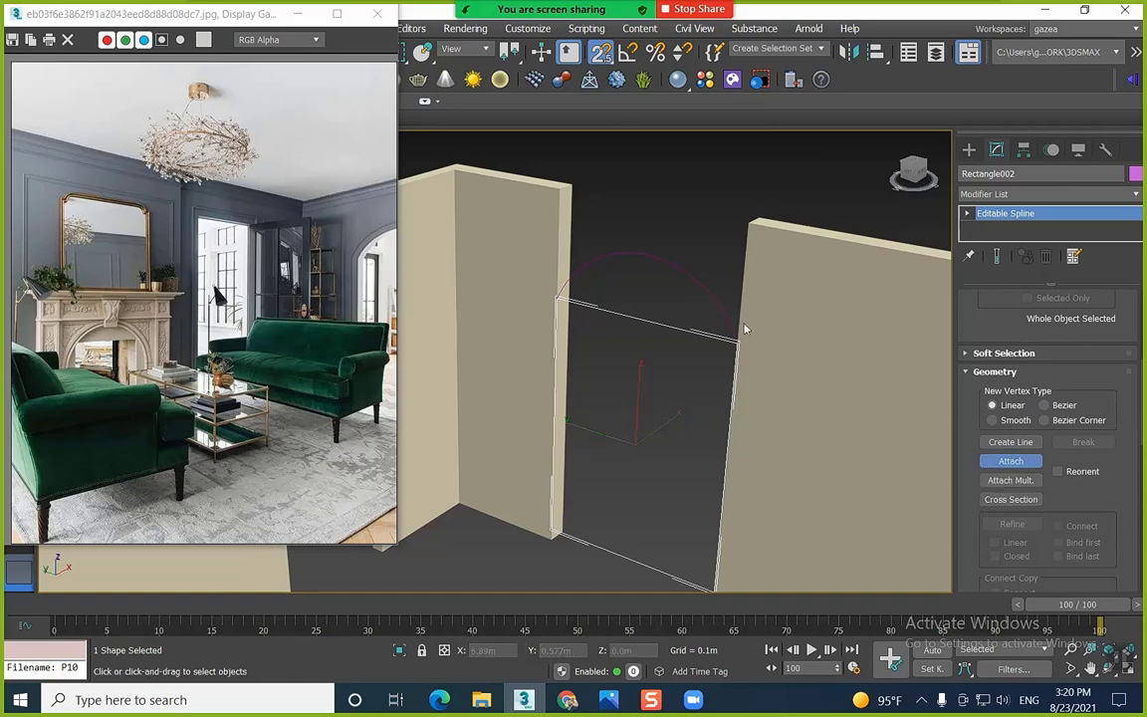
Delete the rectangle's straight upper segment beneath the arc
{"action": "key", "text": "3"}
{"action": "left_click", "coordinate": [610, 339]}
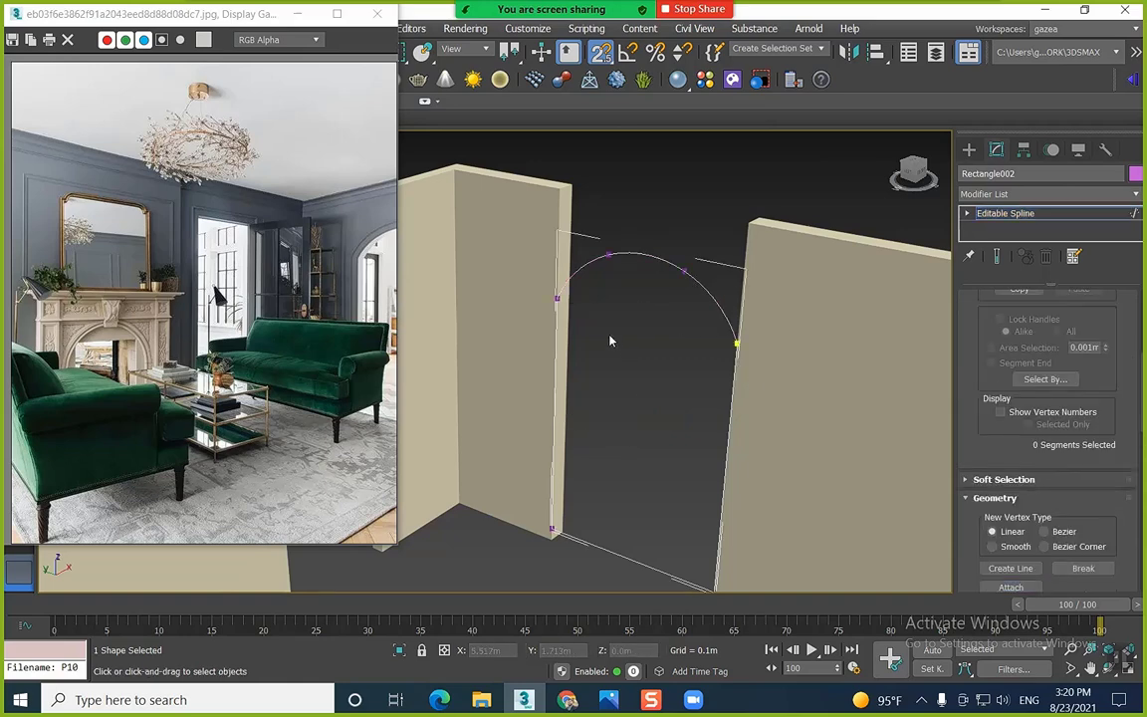
{"action": "left_click", "coordinate": [604, 342]}
{"action": "key", "text": "2"}
{"action": "key", "text": "2"}
{"action": "left_click", "coordinate": [597, 309]}
{"action": "key", "text": "Delete"}
Weld the coincident spline vertices where the ends of the arc meet the opening's two side segments
{"action": "middle_click_drag", "start_coordinate": [622, 403], "coordinate": [686, 358], "text": "alt"}
{"action": "scroll", "coordinate": [757, 380], "scroll_direction": "up", "scroll_amount": 3}
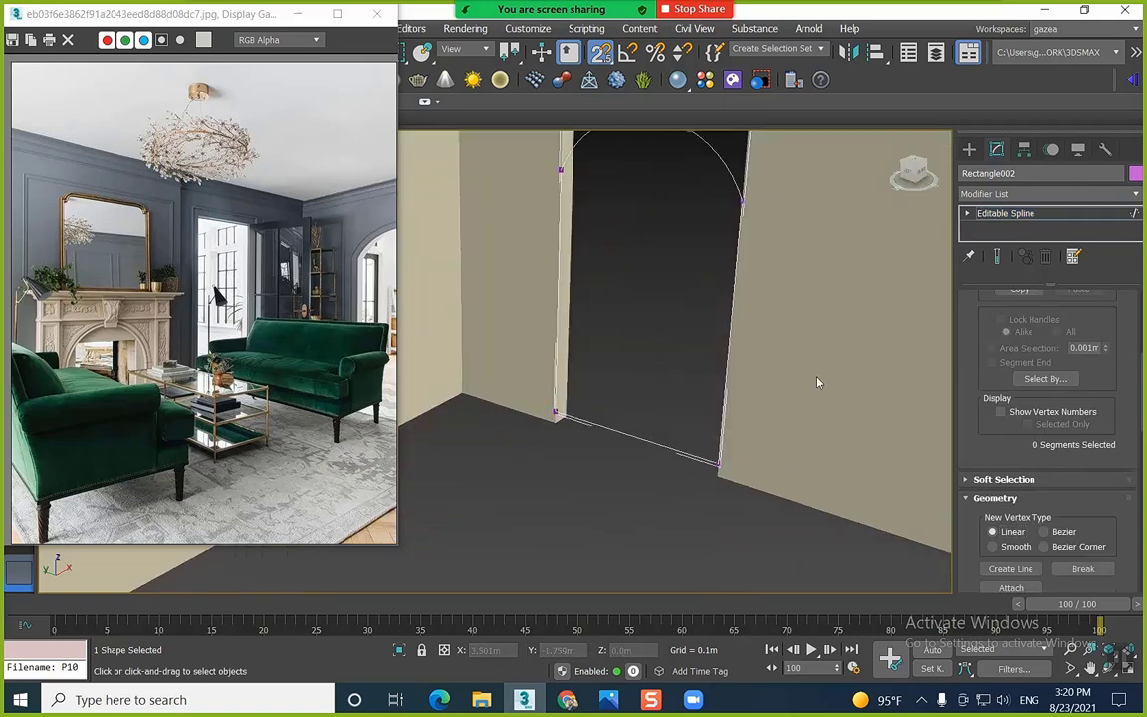
{"action": "left_click_drag", "start_coordinate": [818, 382], "coordinate": [548, 428]}
{"action": "middle_click_drag", "start_coordinate": [641, 320], "coordinate": [702, 296], "text": "alt"}
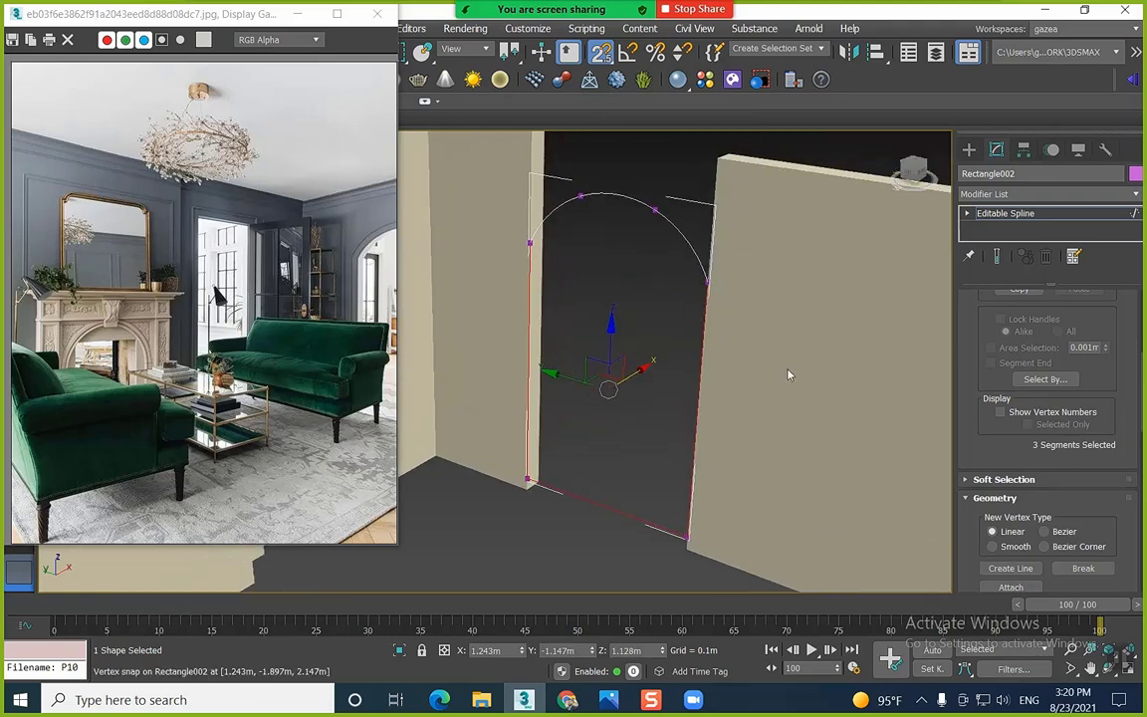
{"action": "scroll", "coordinate": [992, 448], "scroll_direction": "down", "scroll_amount": 3}
{"action": "key", "text": "1"}
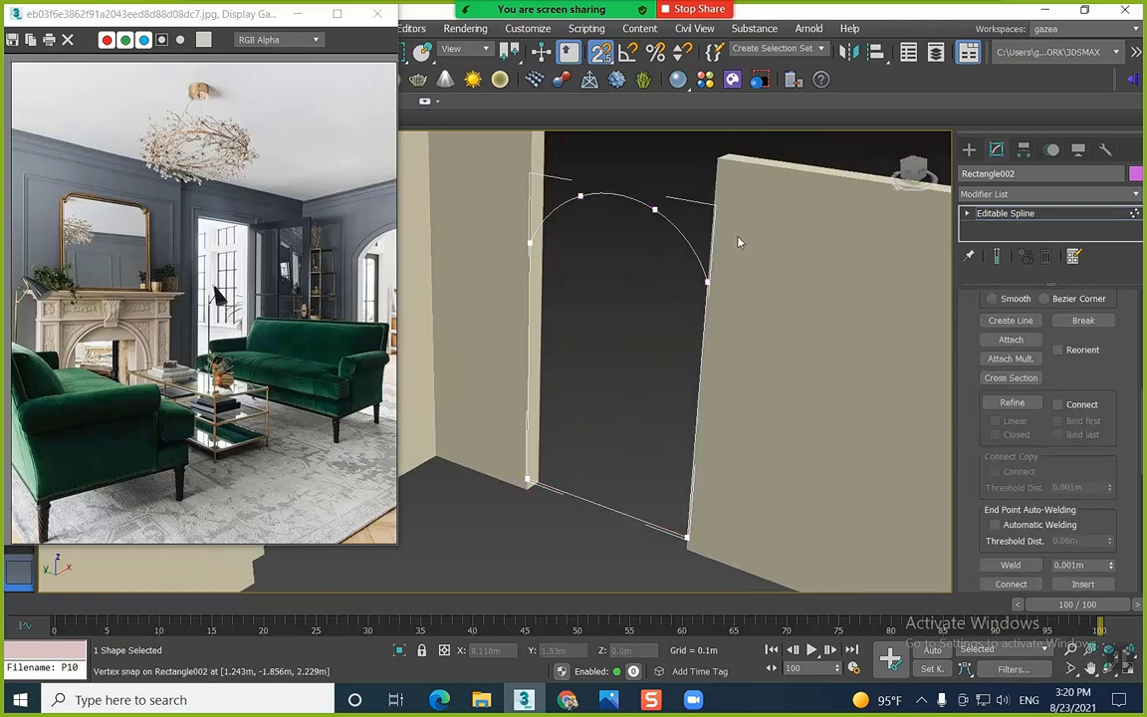
{"action": "left_click", "coordinate": [705, 281]}
{"action": "scroll", "coordinate": [981, 497], "scroll_direction": "down", "scroll_amount": 5}
{"action": "scroll", "coordinate": [946, 322], "scroll_direction": "down", "scroll_amount": 6}
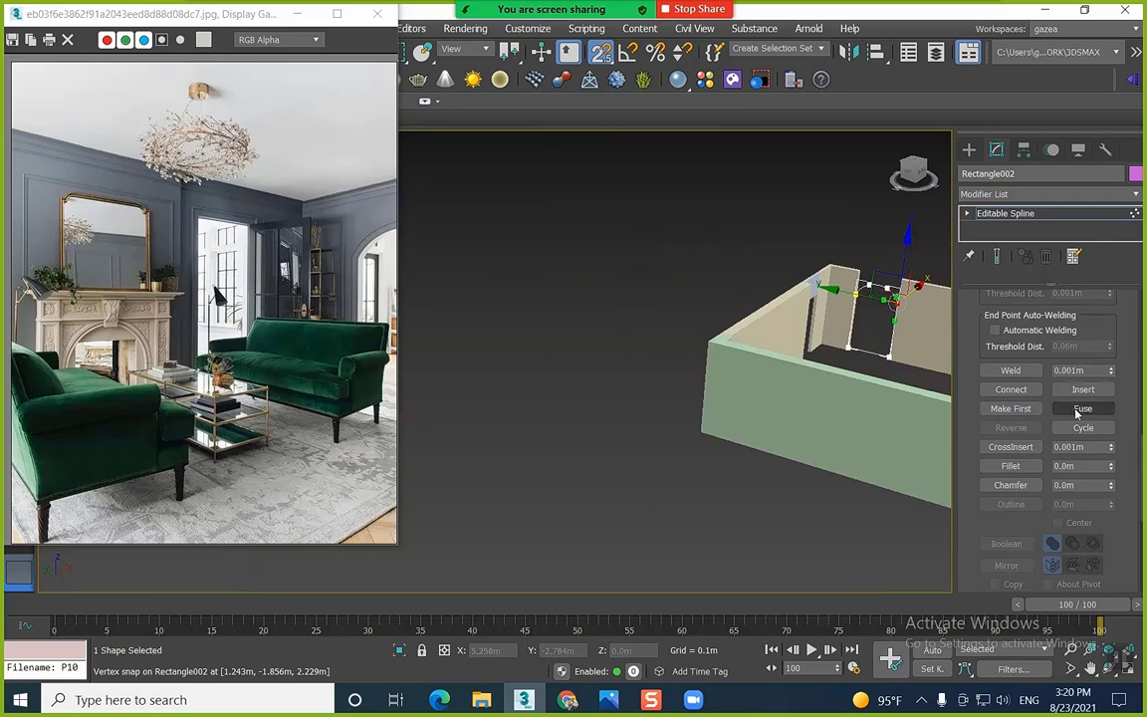
{"action": "scroll", "coordinate": [819, 307], "scroll_direction": "up", "scroll_amount": 10}
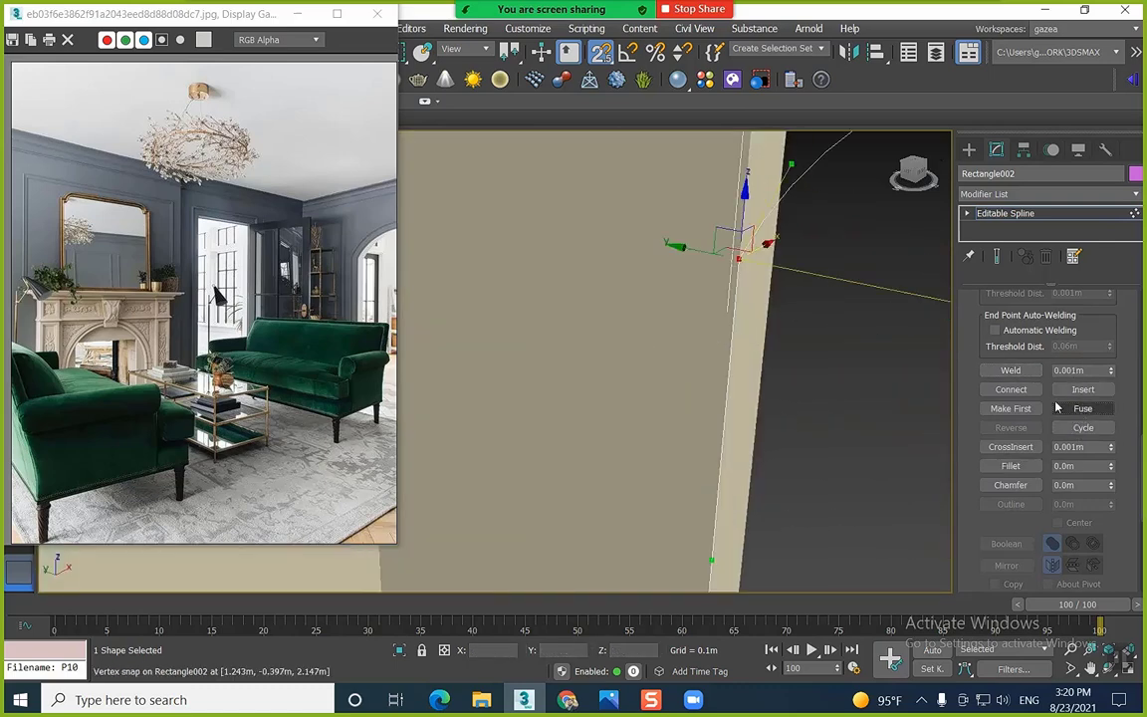
{"action": "left_click", "coordinate": [1007, 370]}
{"action": "scroll", "coordinate": [552, 372], "scroll_direction": "down", "scroll_amount": 6}
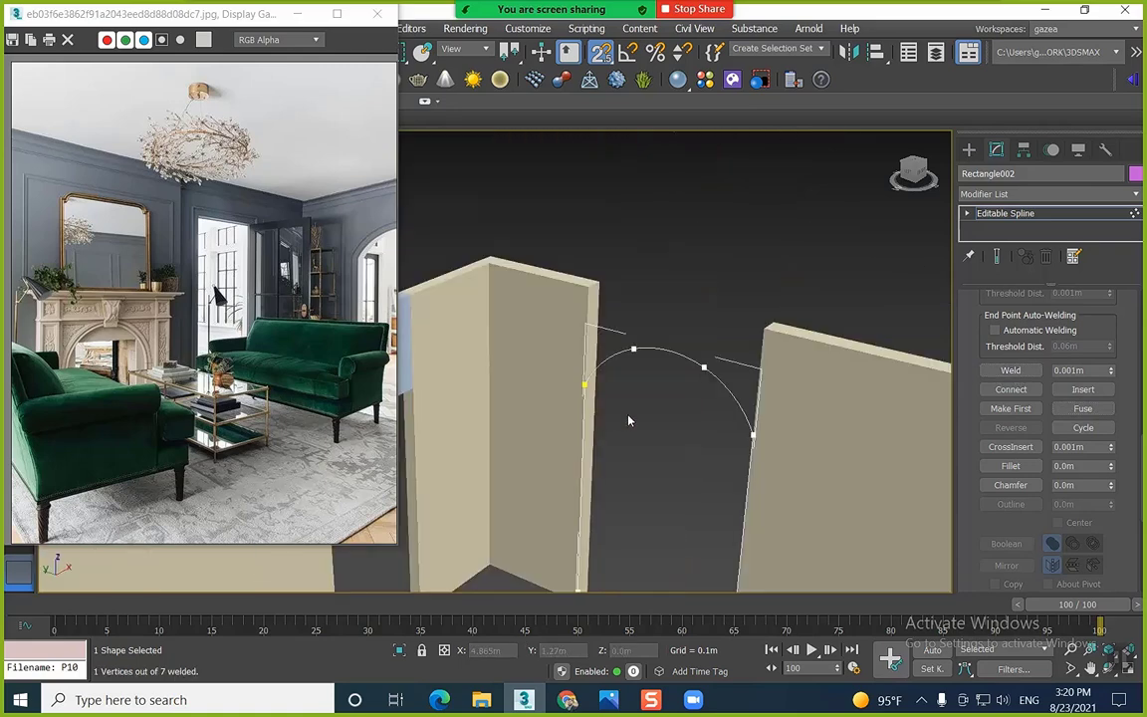
With snapping off, raise the opening's floor-level segment above the arc to the top of the walls, at about Z 3.01 m
{"action": "middle_click_drag", "start_coordinate": [565, 372], "coordinate": [585, 462], "text": "alt"}
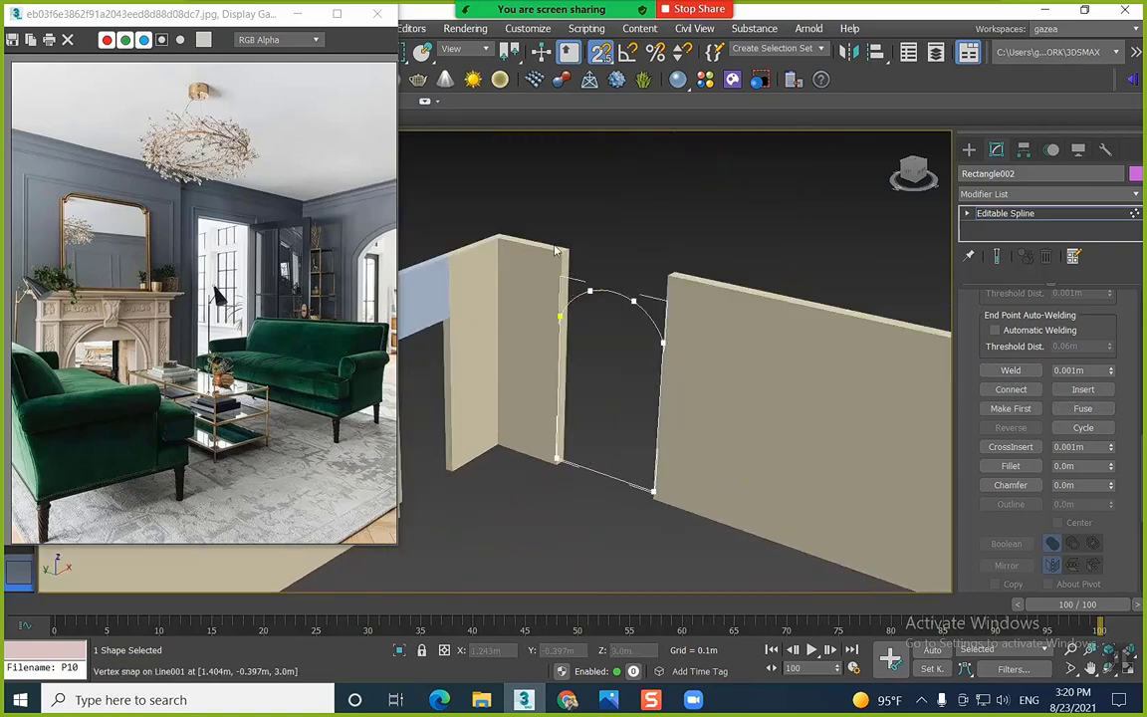
{"action": "key", "text": "2"}
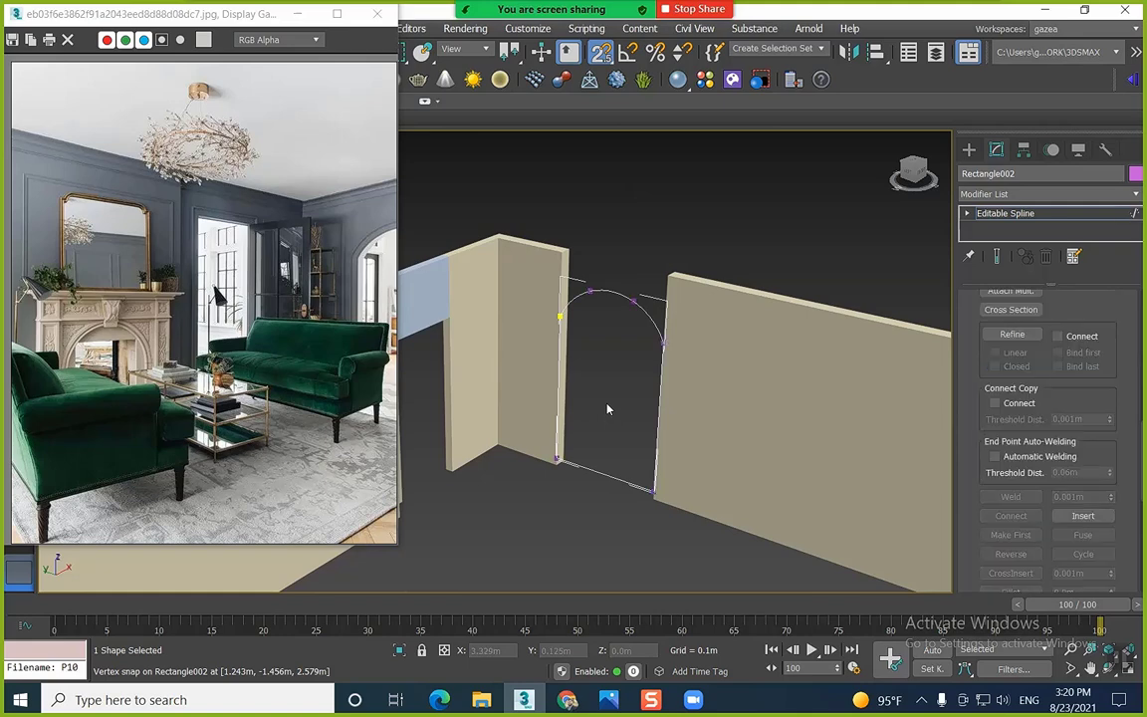
{"action": "left_click", "coordinate": [610, 476]}
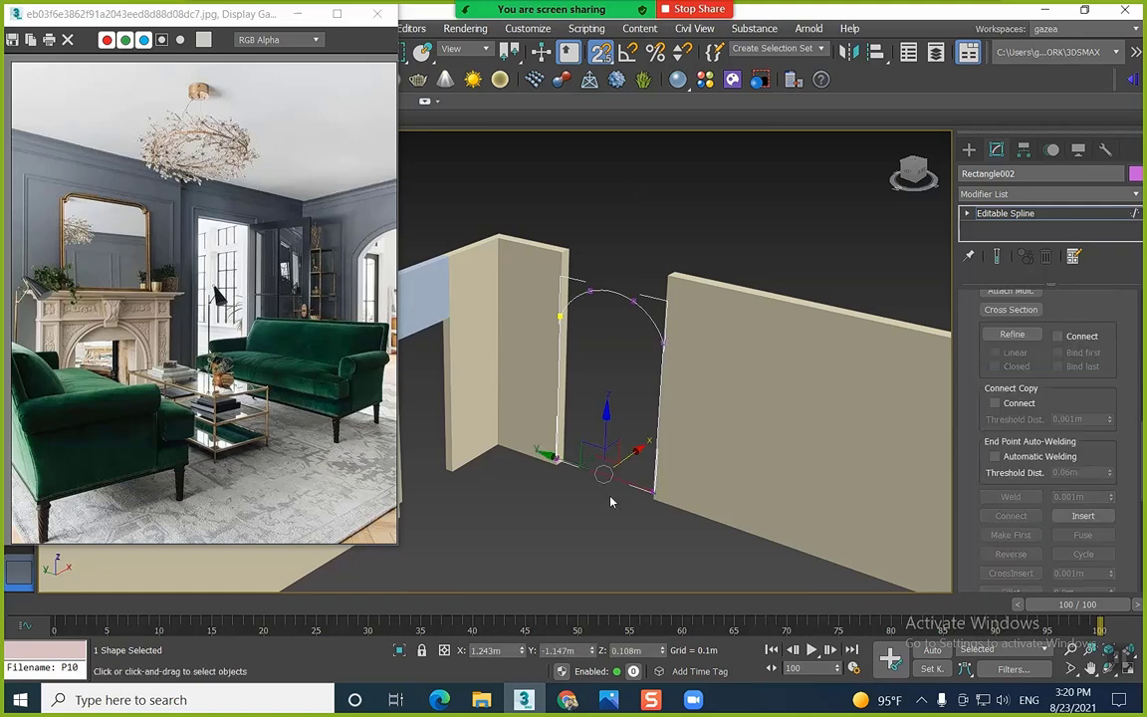
{"action": "key", "text": "s"}
{"action": "left_click_drag", "start_coordinate": [609, 442], "coordinate": [631, 228]}
{"action": "scroll", "coordinate": [623, 261], "scroll_direction": "up", "scroll_amount": 5}
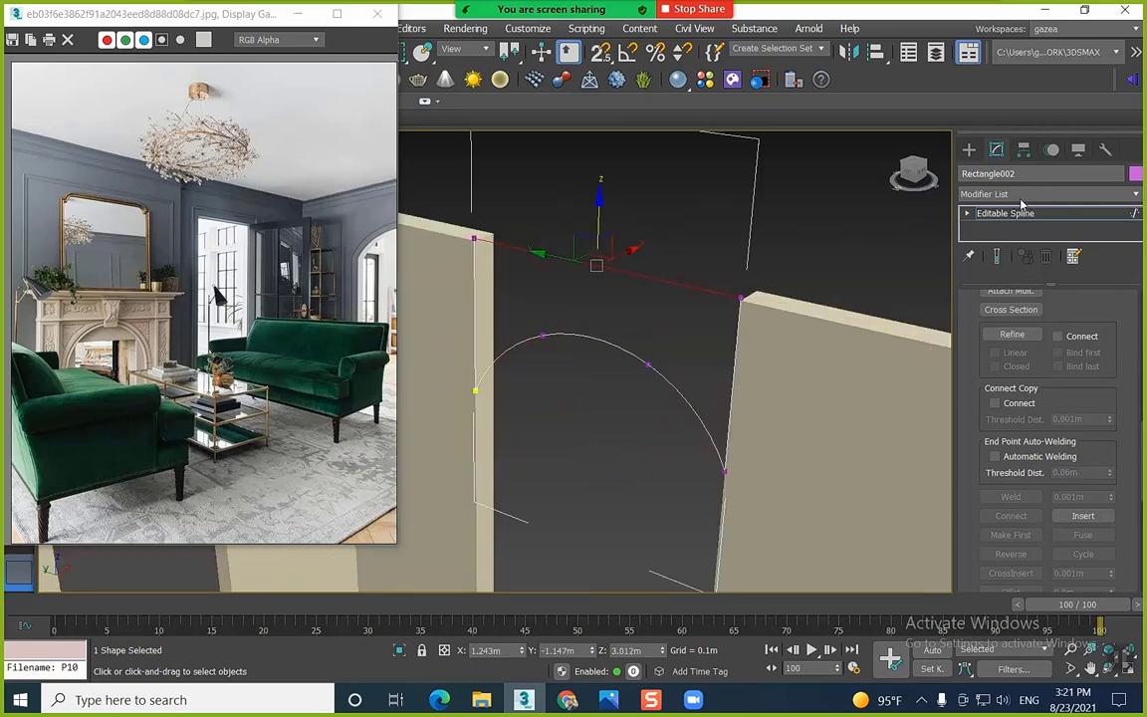
Check the arc's end vertices and apply an Extrude modifier to the closed arch spline
{"action": "key", "text": "1"}
{"action": "left_click_drag", "start_coordinate": [765, 451], "coordinate": [714, 501]}
{"action": "middle_click_drag", "start_coordinate": [732, 560], "coordinate": [715, 498]}
{"action": "left_click_drag", "start_coordinate": [697, 540], "coordinate": [756, 299]}
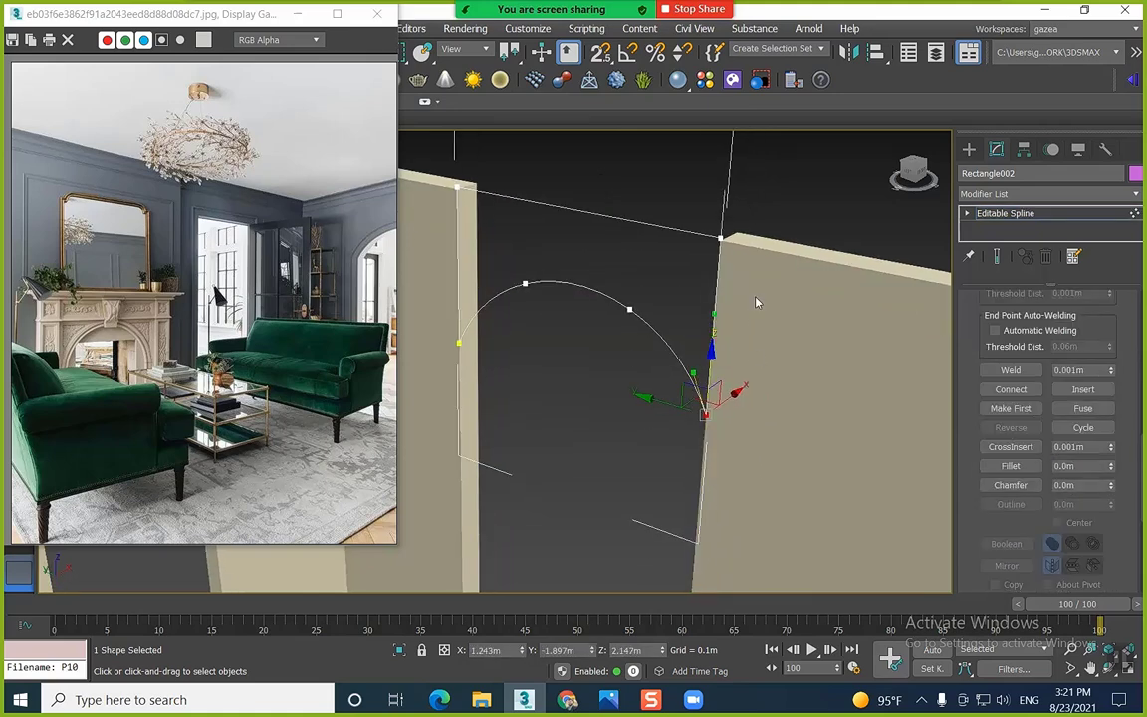
{"action": "left_click", "coordinate": [459, 342]}
{"action": "left_click_drag", "start_coordinate": [457, 463], "coordinate": [455, 269]}
{"action": "left_click", "coordinate": [1055, 215]}
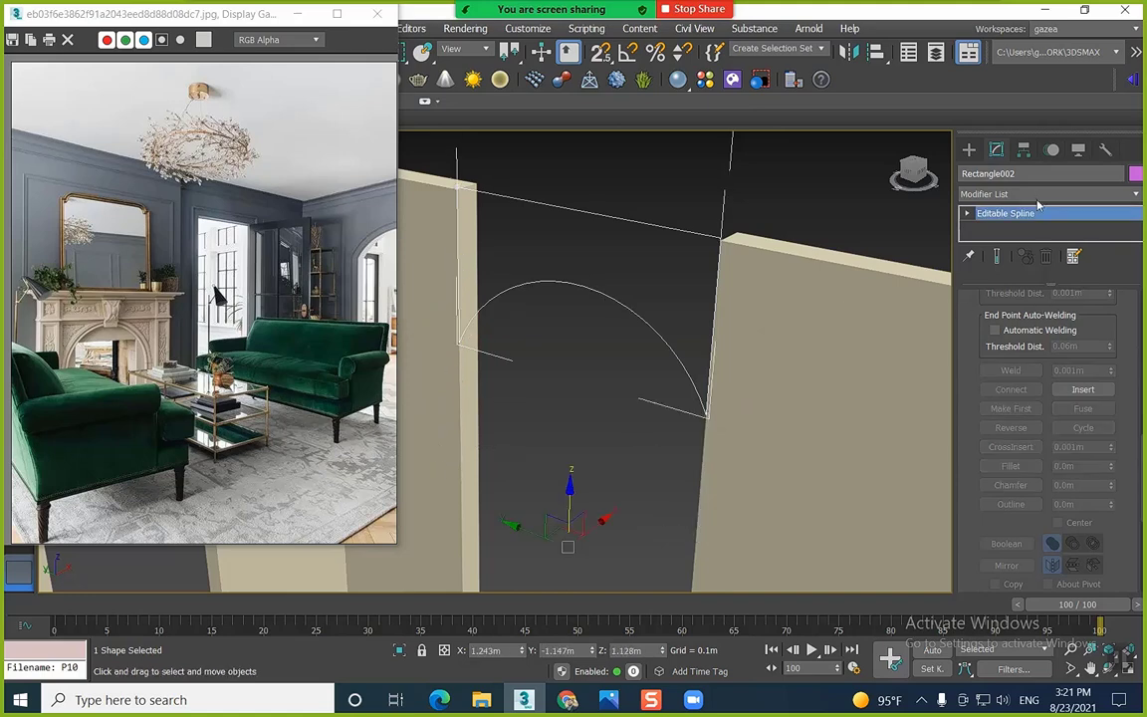
{"action": "left_click", "coordinate": [1026, 195]}
{"action": "key", "text": "e"}
{"action": "left_click", "coordinate": [989, 283]}
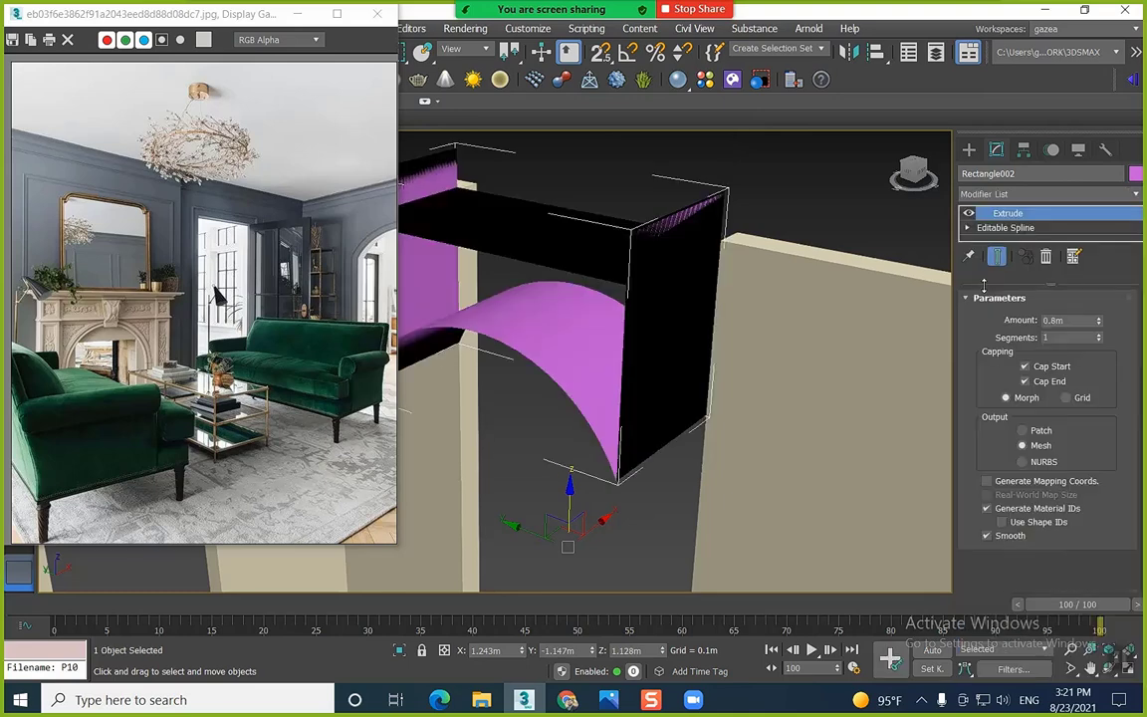
Change the arch spline's two upper vertices to Corner type and turn on the extruded end result
{"action": "left_click", "coordinate": [967, 228]}
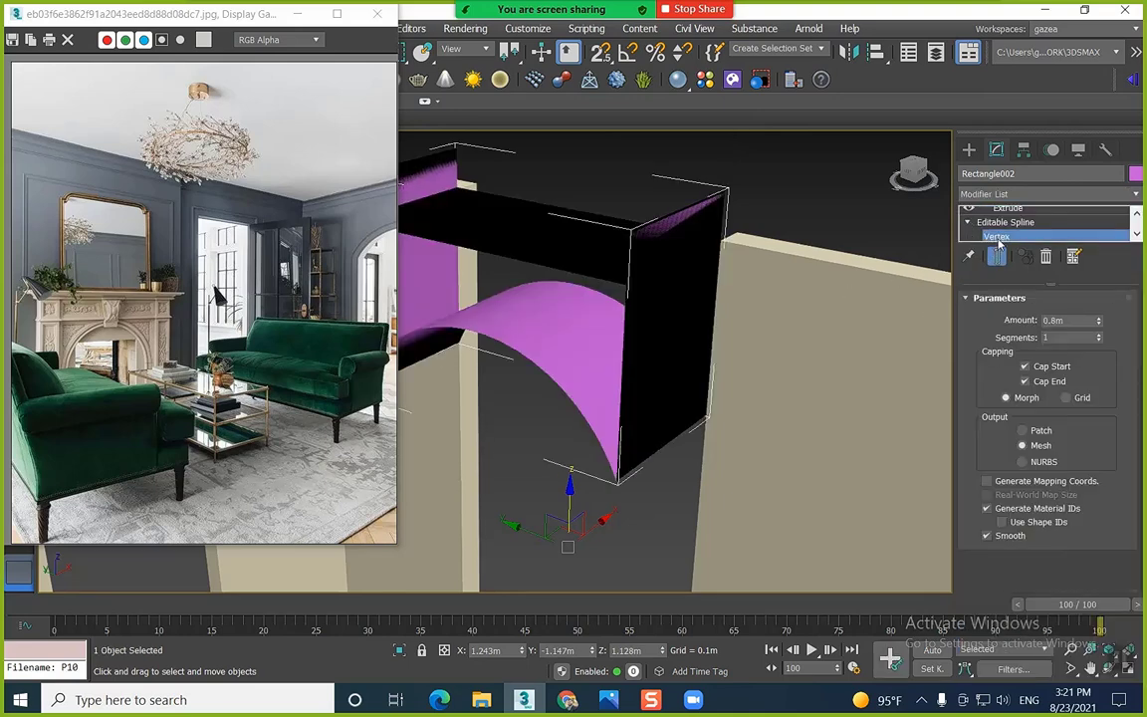
{"action": "left_click", "coordinate": [996, 240]}
{"action": "left_click", "coordinate": [720, 238]}
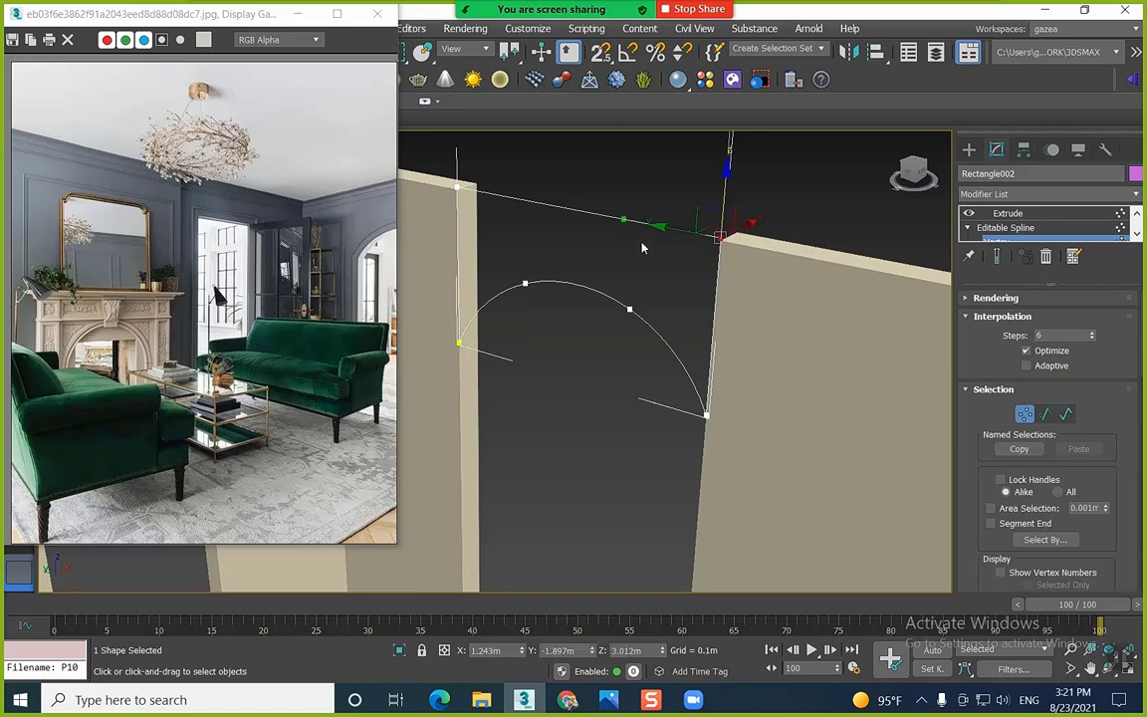
{"action": "left_click", "coordinate": [458, 187]}
{"action": "right_click", "coordinate": [460, 199]}
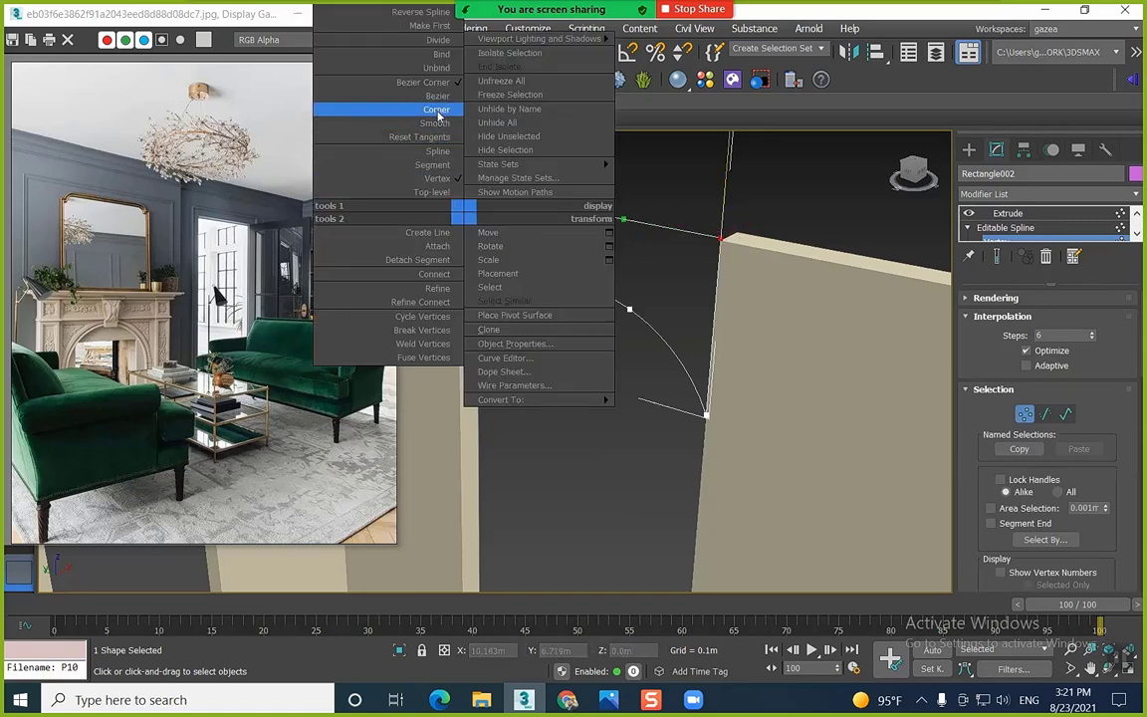
{"action": "left_click", "coordinate": [996, 256]}
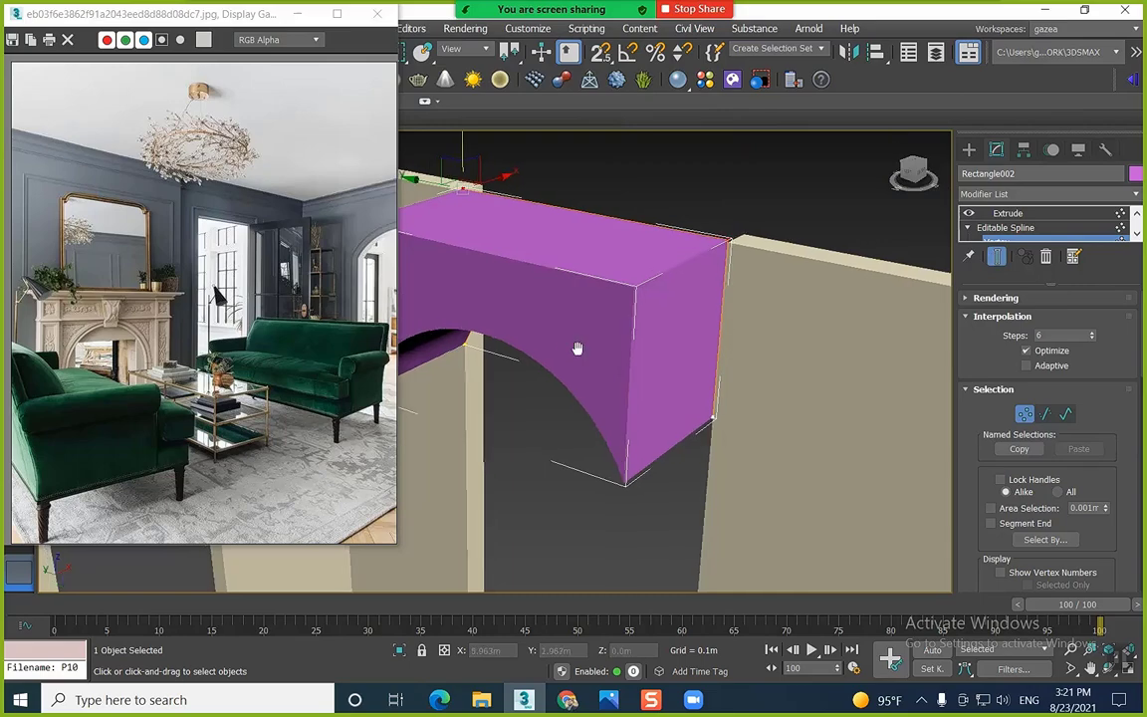
{"action": "middle_click_drag", "start_coordinate": [578, 346], "coordinate": [673, 366], "text": "alt"}
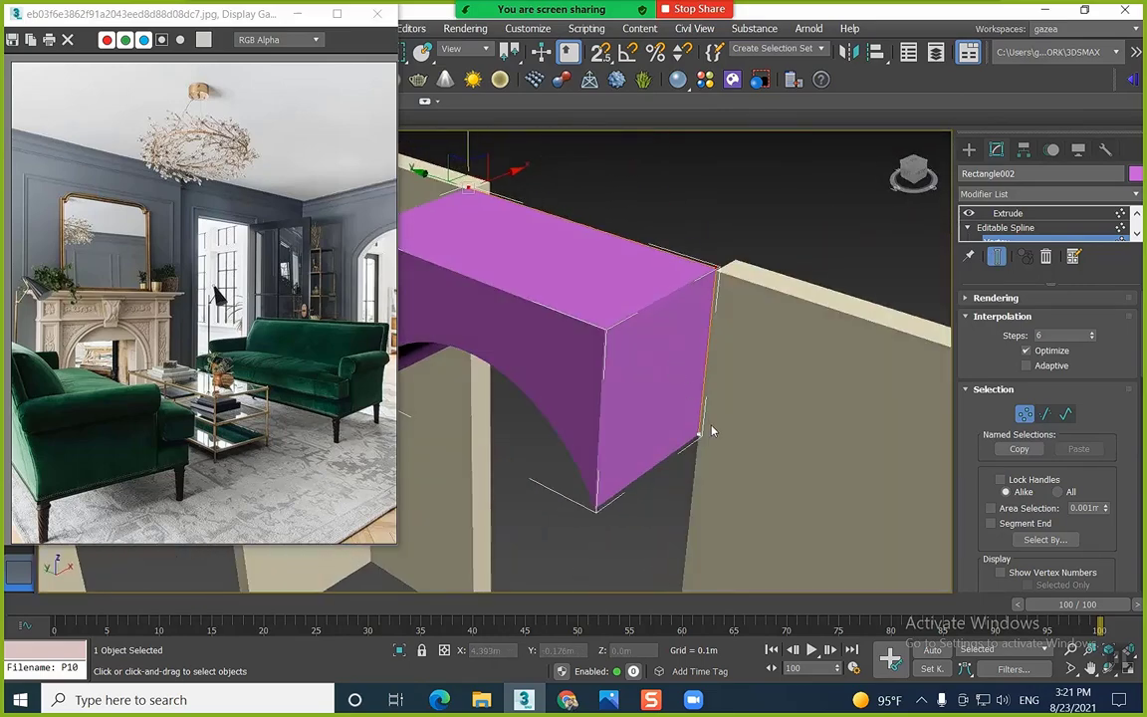
{"action": "left_click_drag", "start_coordinate": [708, 340], "coordinate": [684, 554]}
{"action": "mouse_move", "coordinate": [689, 489]}
{"action": "middle_mouse_down"}
{"action": "mouse_move", "coordinate": [722, 363]}
{"action": "mouse_move", "coordinate": [735, 361]}
{"action": "mouse_move", "coordinate": [689, 487]}
{"action": "middle_mouse_up"}
{"action": "key", "text": "ctrl+z"}
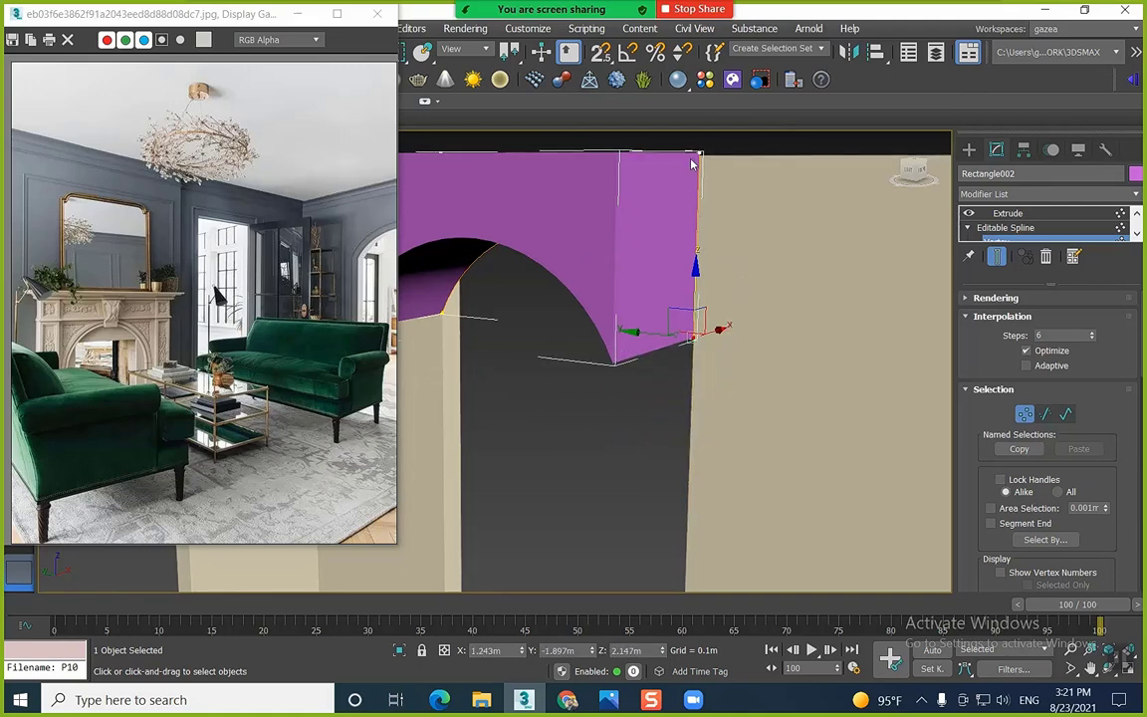
{"action": "middle_click_drag", "start_coordinate": [686, 252], "coordinate": [701, 301], "text": "alt"}
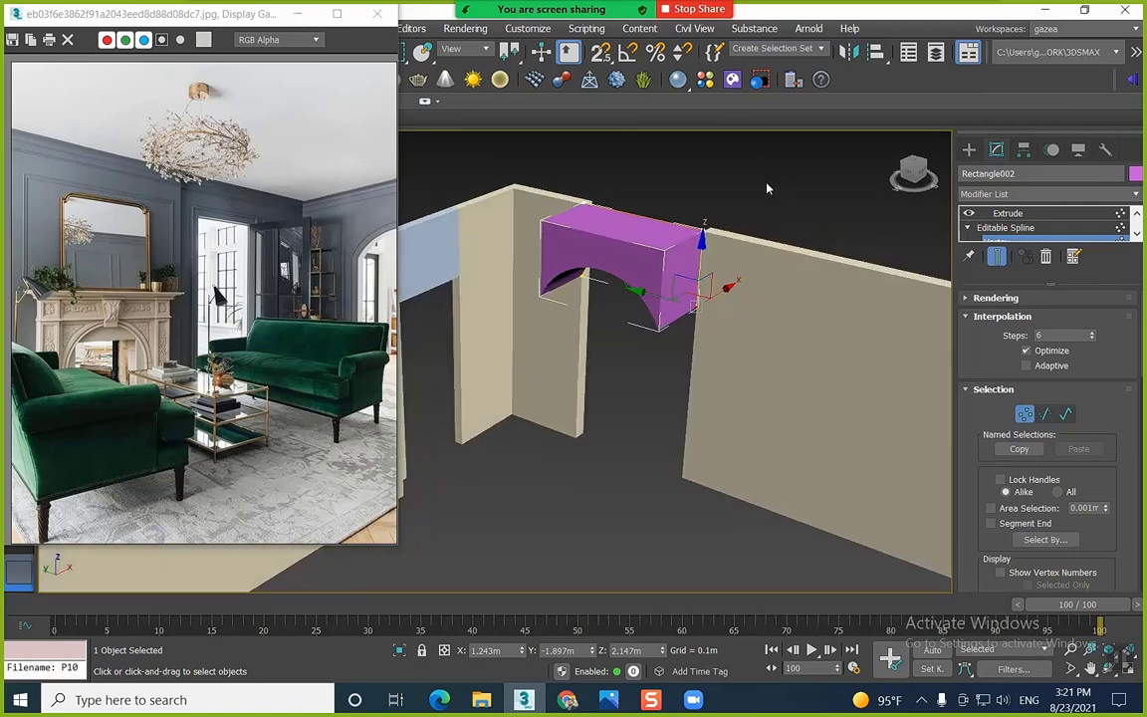
Change the arch's upper vertex beside the long wall to Bezier Corner, try reshaping it with its handles, and undo the reshaping
{"action": "right_click", "coordinate": [711, 223]}
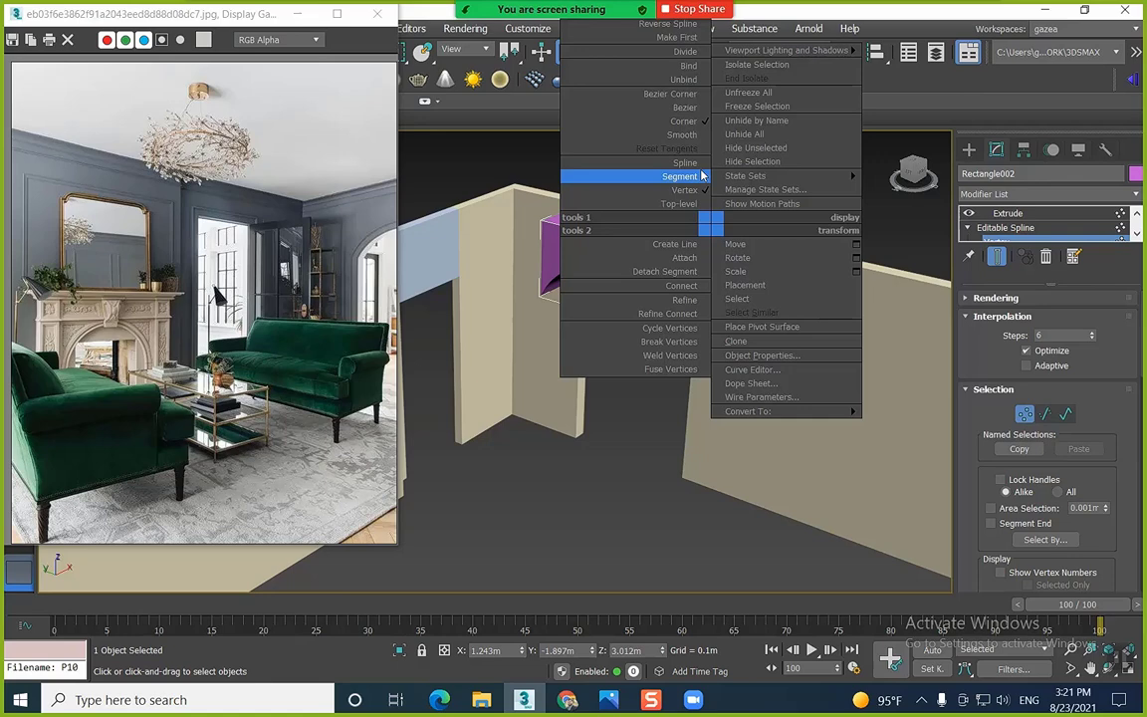
{"action": "left_click", "coordinate": [693, 105]}
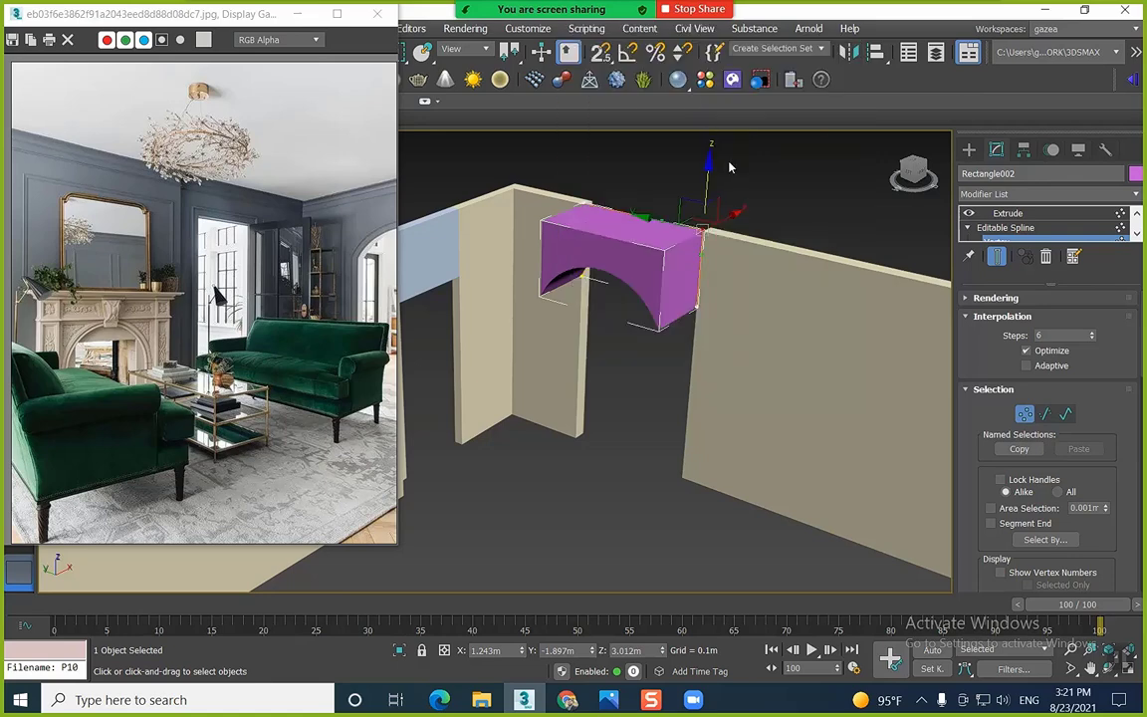
{"action": "left_click", "coordinate": [662, 220]}
{"action": "left_click", "coordinate": [703, 231]}
{"action": "left_click_drag", "start_coordinate": [702, 254], "coordinate": [732, 113]}
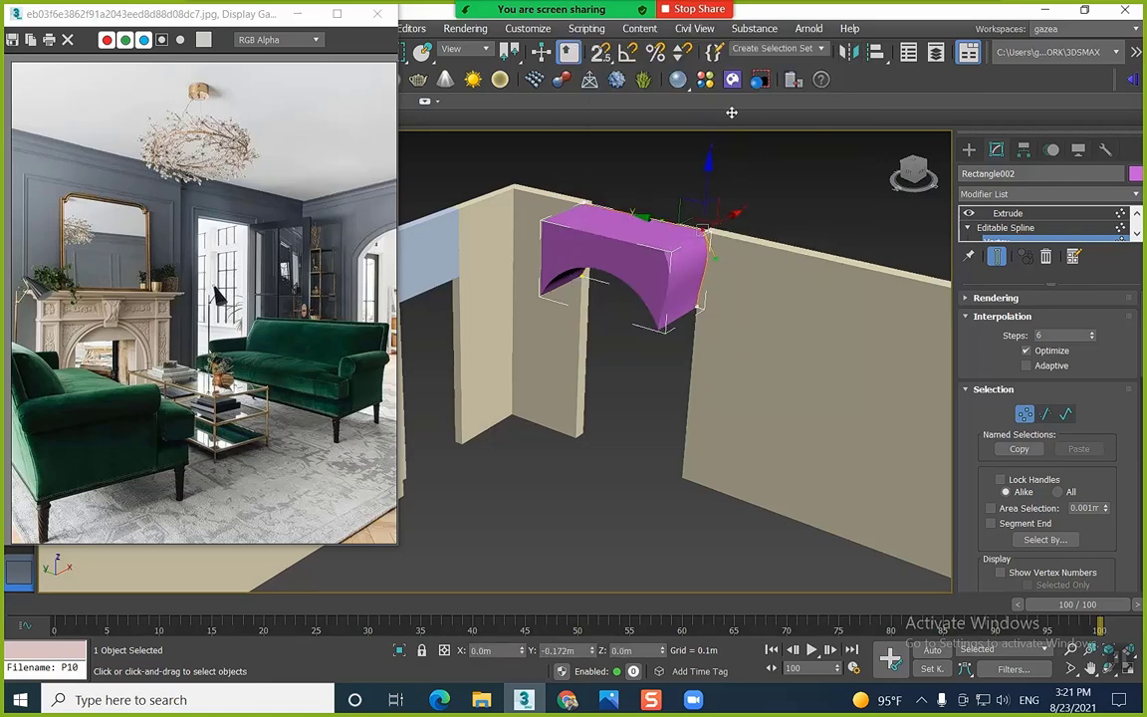
{"action": "key", "text": "ctrl+z"}
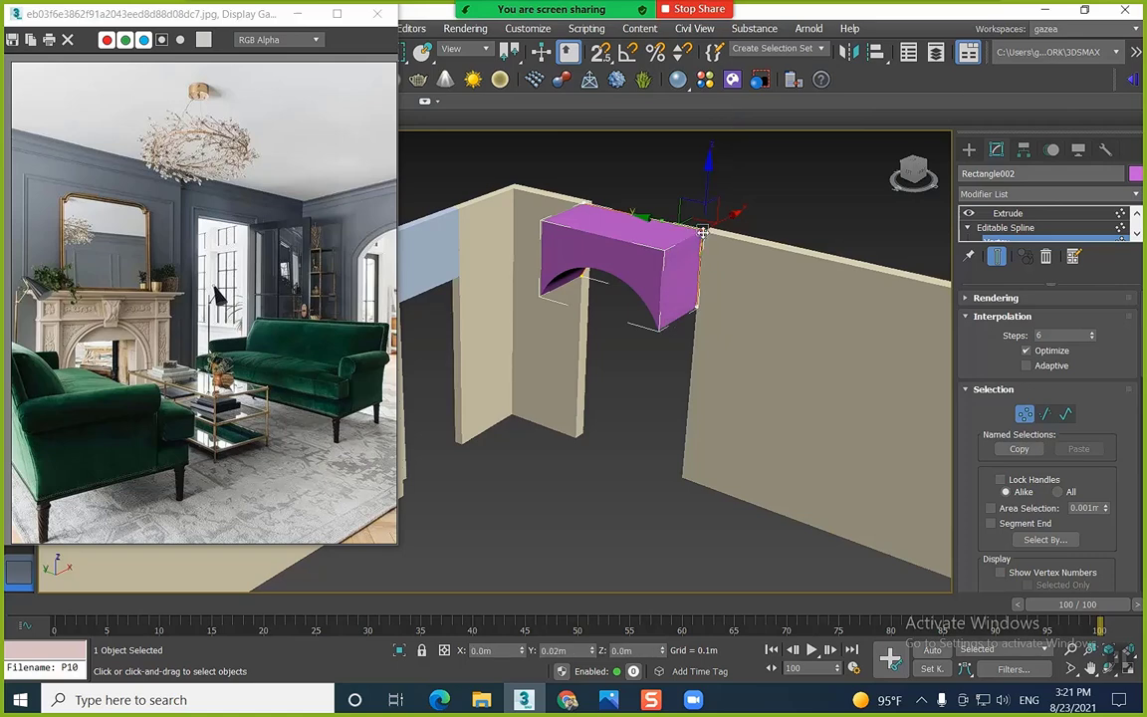
{"action": "left_click_drag", "start_coordinate": [702, 255], "coordinate": [715, 125]}
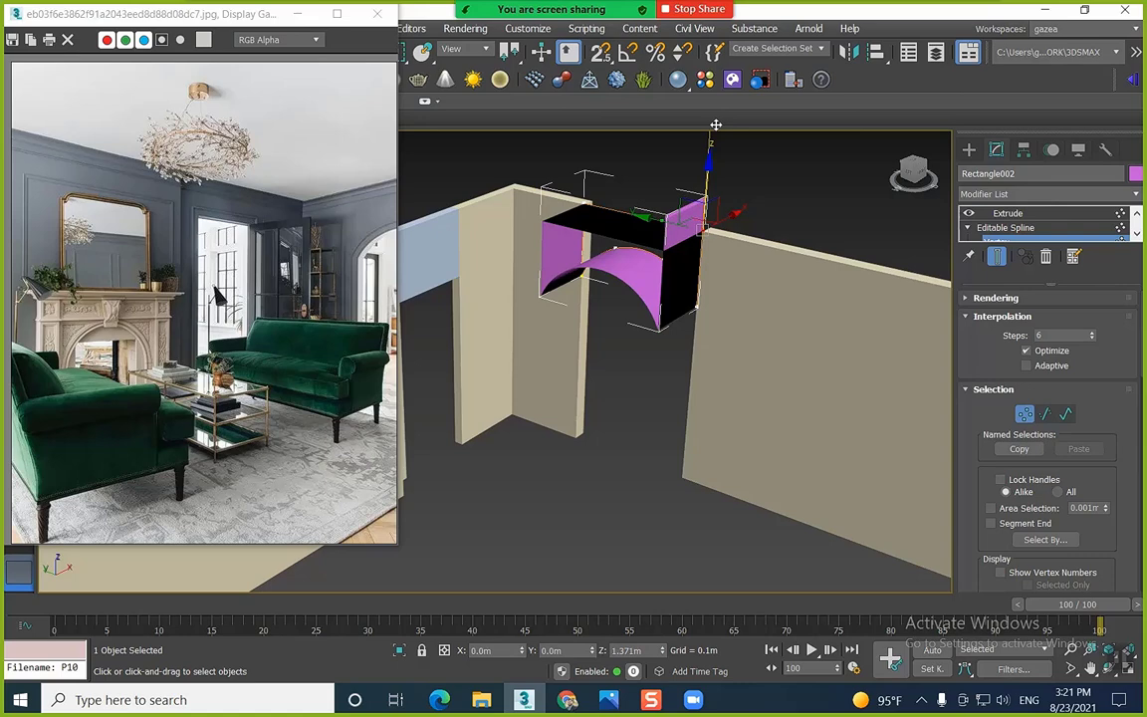
{"action": "key", "text": "ctrl+z"}
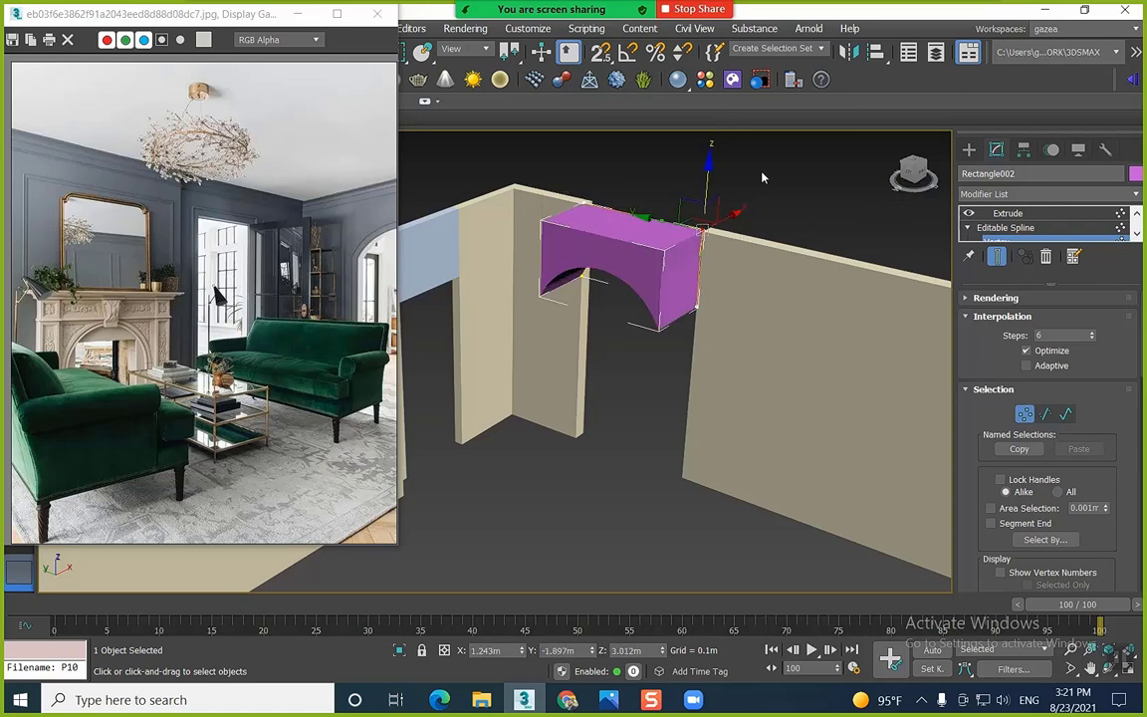
Return the upper vertex beside the long wall to Corner type
{"action": "right_click", "coordinate": [694, 227]}
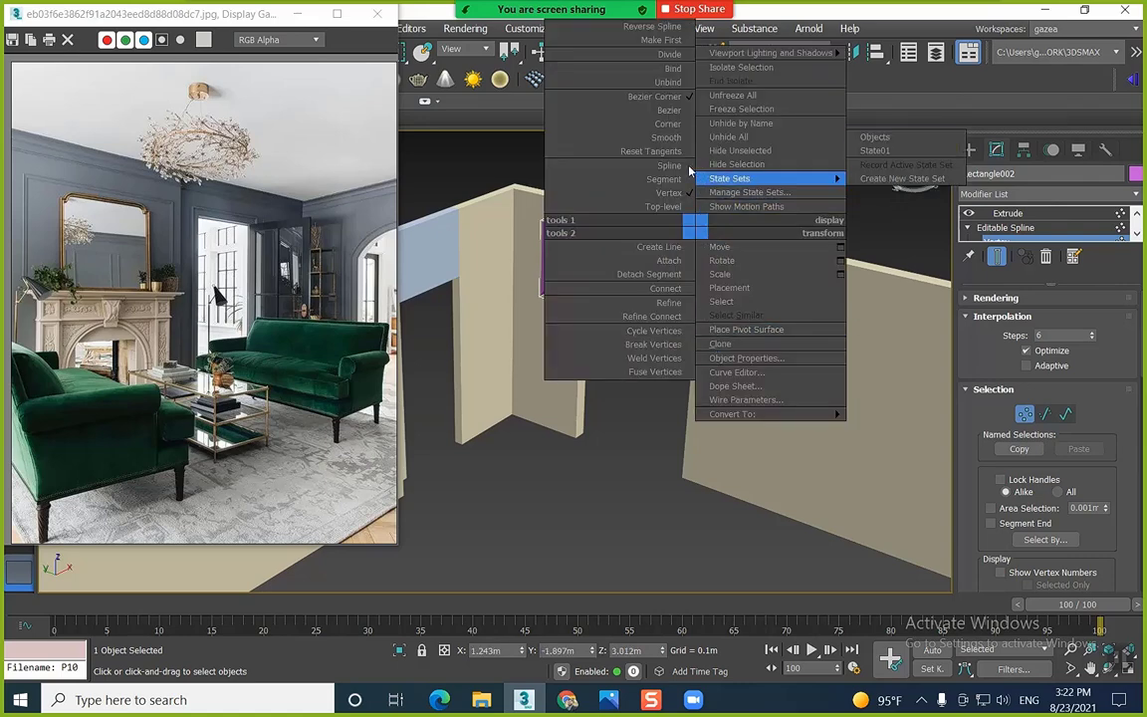
{"action": "left_click", "coordinate": [677, 122]}
{"action": "right_click", "coordinate": [681, 214]}
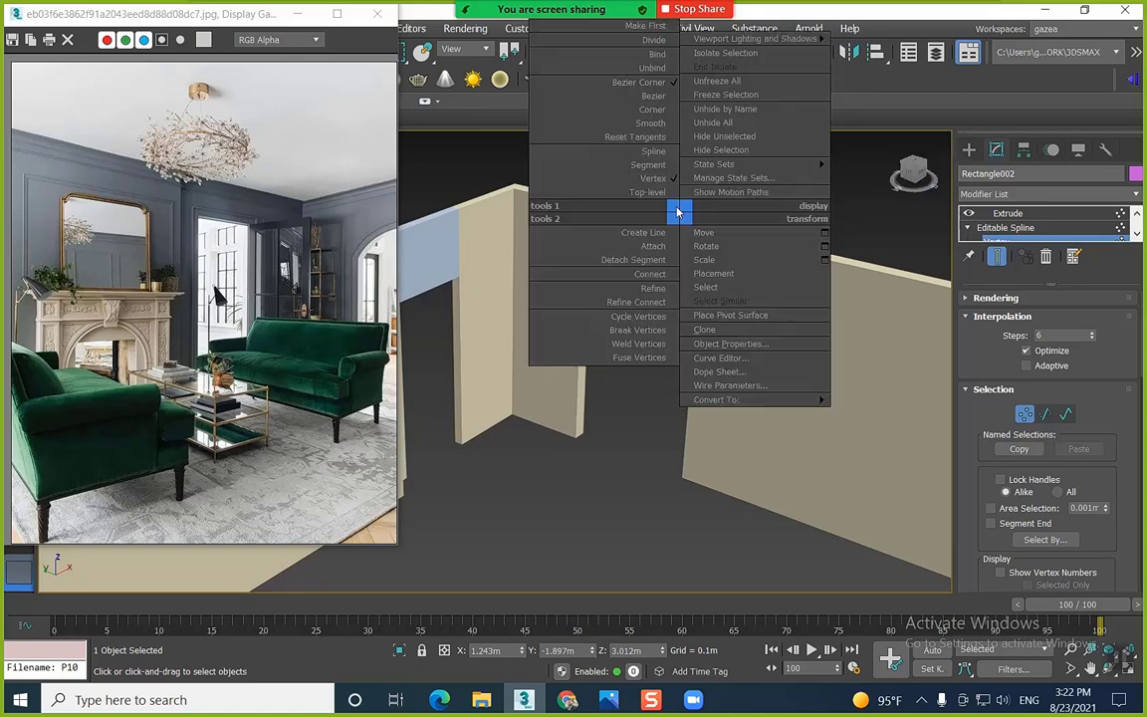
{"action": "left_click", "coordinate": [670, 112]}
Reduce the arch's Extrude amount until its depth matches the thickness of the adjoining walls, and deselect it
{"action": "scroll", "coordinate": [697, 234], "scroll_direction": "up", "scroll_amount": 5}
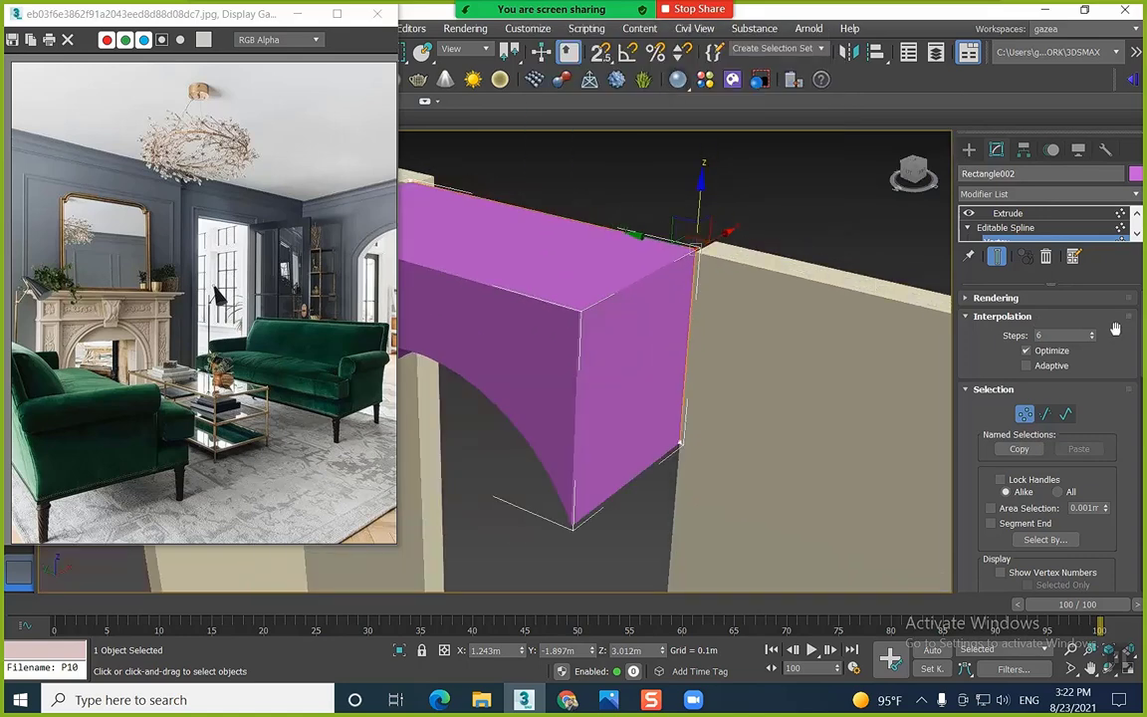
{"action": "left_click", "coordinate": [1010, 213]}
{"action": "left_click_drag", "start_coordinate": [1096, 321], "coordinate": [1111, 339]}
{"action": "left_click", "coordinate": [728, 186]}
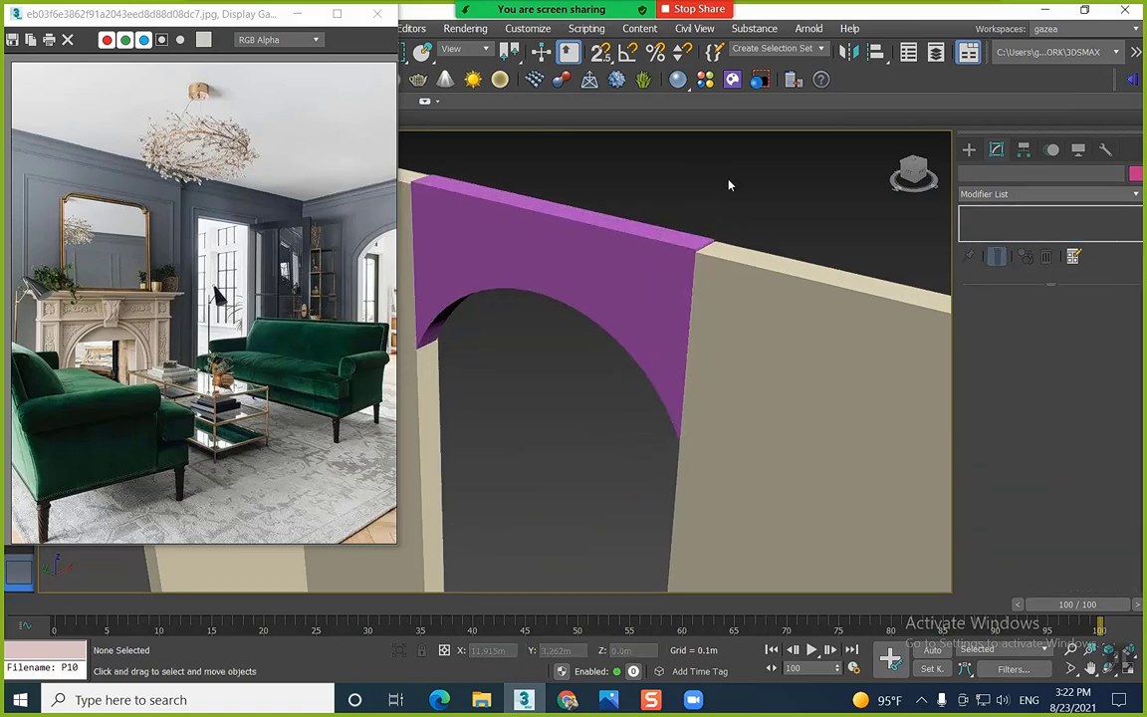
Give the arch and the adjoining wall object the same light grey custom object color
{"action": "left_click_drag", "start_coordinate": [456, 340], "coordinate": [454, 343]}
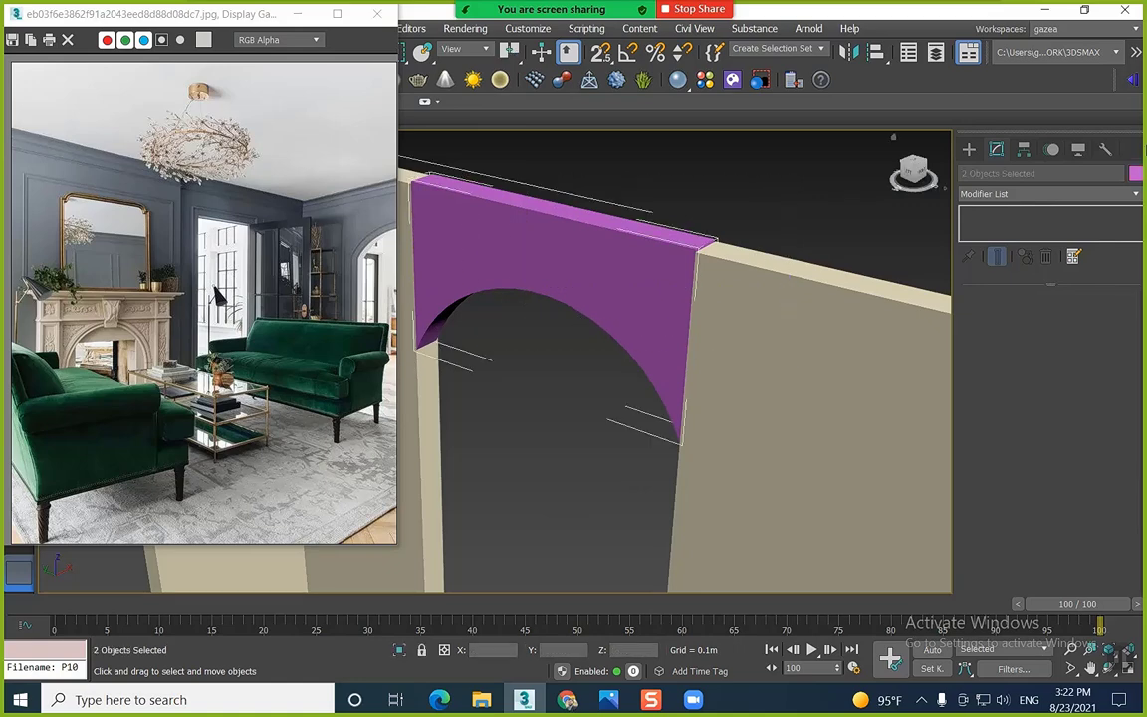
{"action": "left_click", "coordinate": [1136, 174]}
{"action": "double_click", "coordinate": [802, 478]}
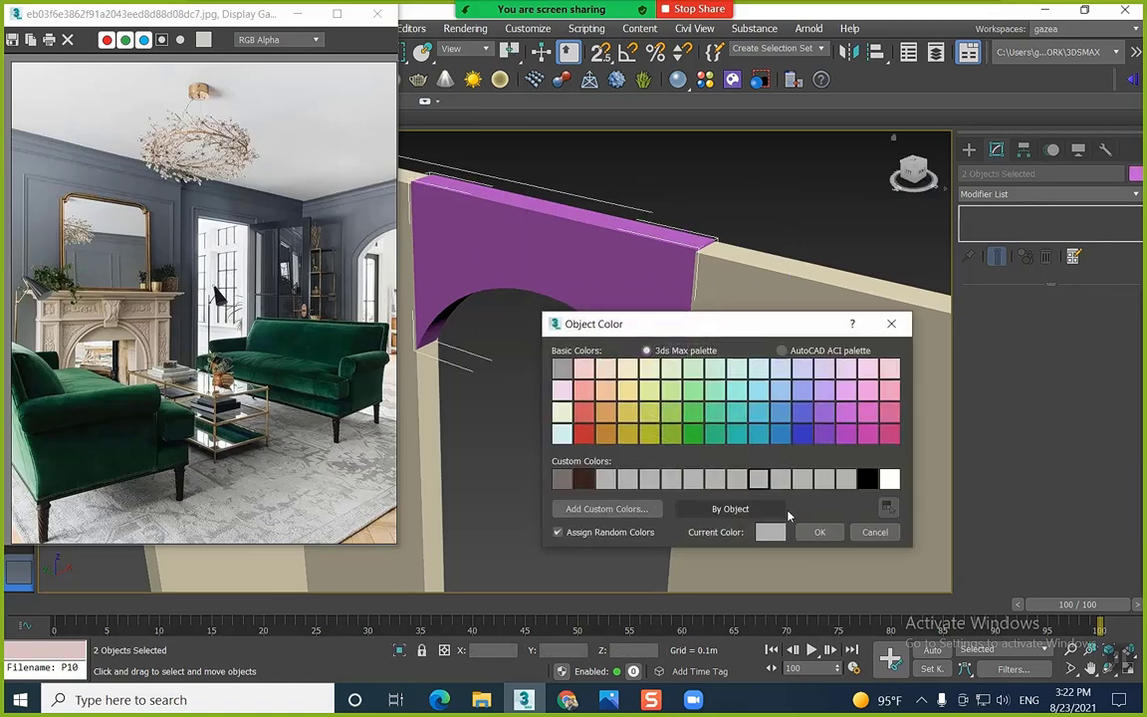
{"action": "left_click", "coordinate": [811, 246]}
Select the door lintel together with the walls and apply the lintel's pale blue object color to both
{"action": "scroll", "coordinate": [791, 243], "scroll_direction": "down", "scroll_amount": 5}
{"action": "middle_click_drag", "start_coordinate": [791, 243], "coordinate": [734, 235], "text": "alt"}
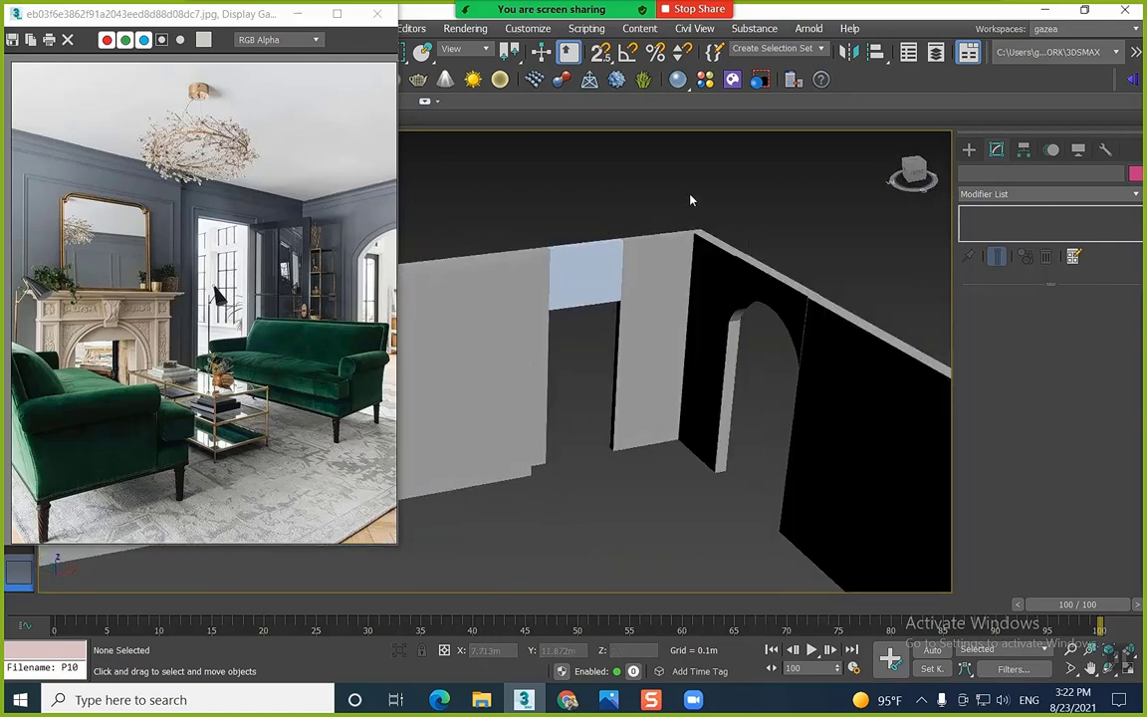
{"action": "left_click_drag", "start_coordinate": [689, 197], "coordinate": [550, 271]}
{"action": "left_click", "coordinate": [1136, 174]}
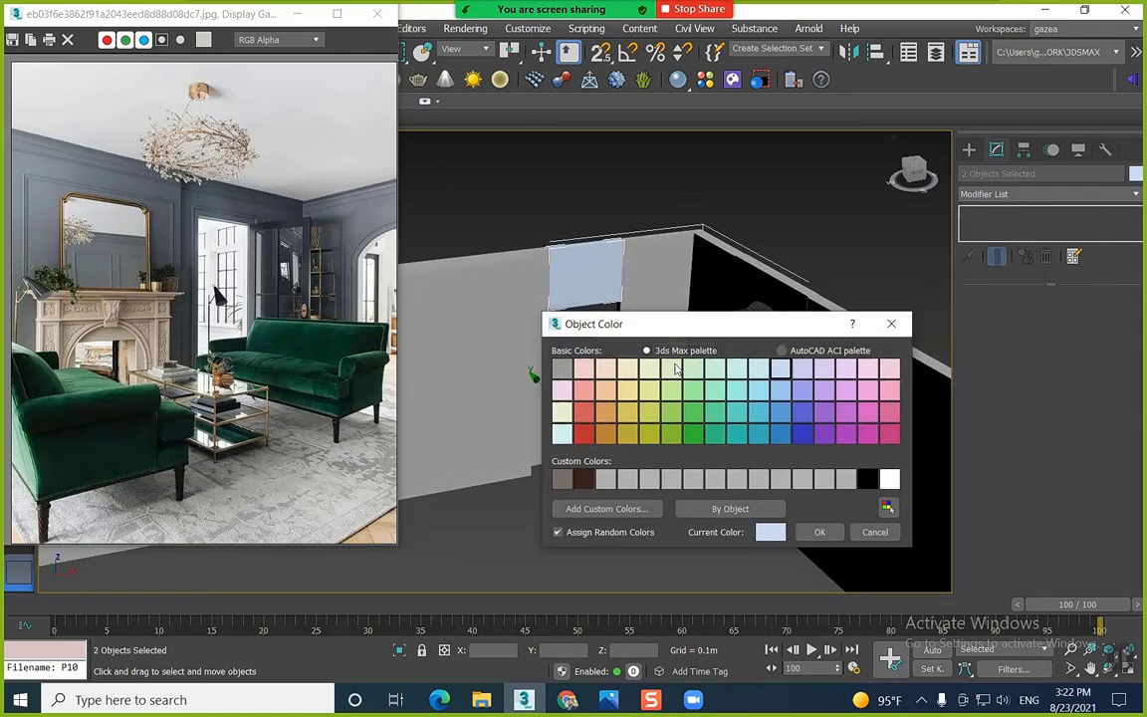
{"action": "left_click", "coordinate": [814, 532]}
{"action": "left_click", "coordinate": [721, 207]}
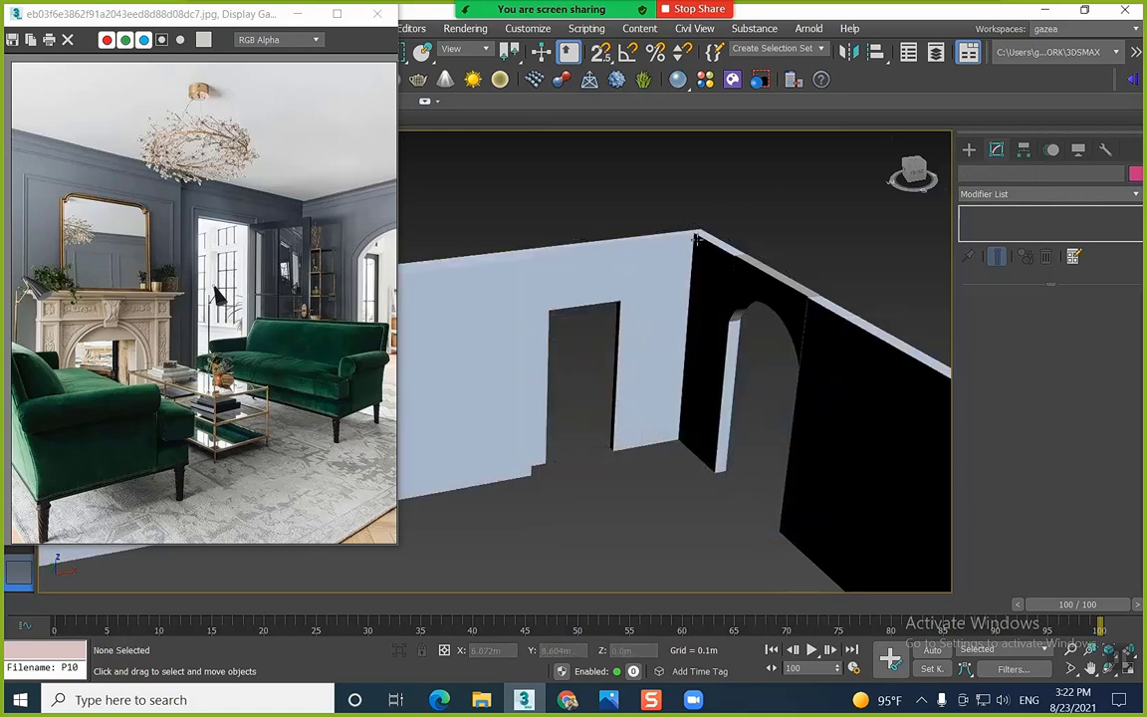
Select all the walls, lintel and arch together and give them the same light grey custom object color
{"action": "middle_click_drag", "start_coordinate": [721, 207], "coordinate": [629, 232], "text": "alt"}
{"action": "scroll", "coordinate": [630, 231], "scroll_direction": "down", "scroll_amount": 5}
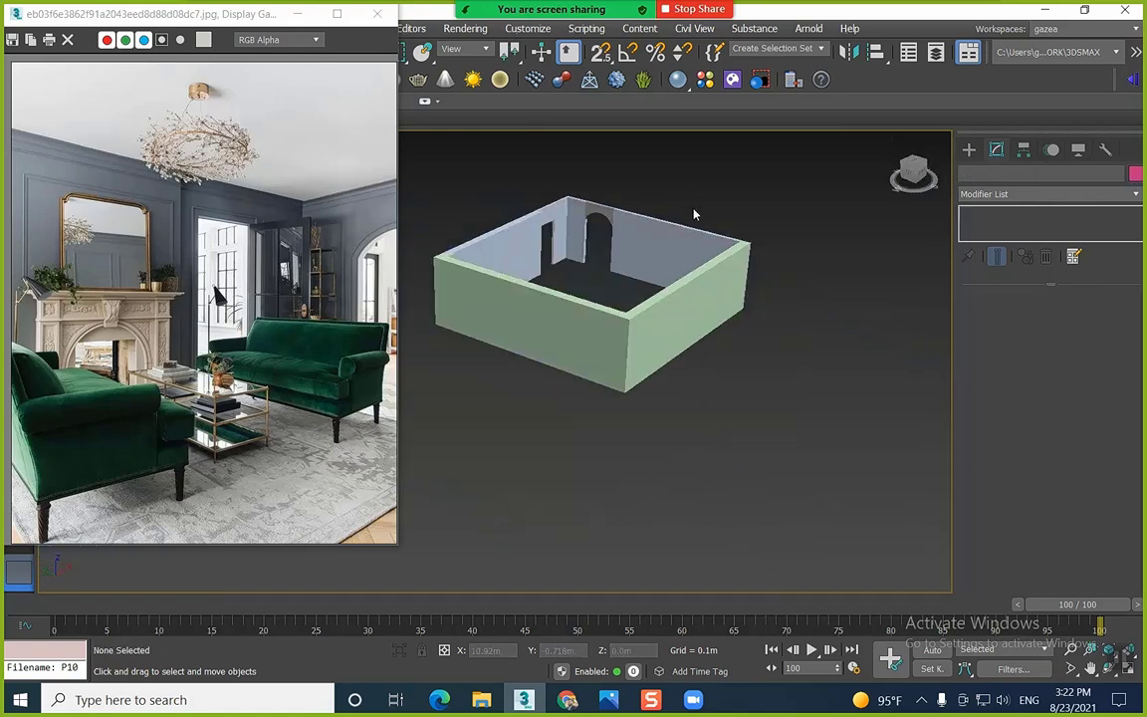
{"action": "left_click_drag", "start_coordinate": [785, 166], "coordinate": [481, 422]}
{"action": "left_click", "coordinate": [1134, 174]}
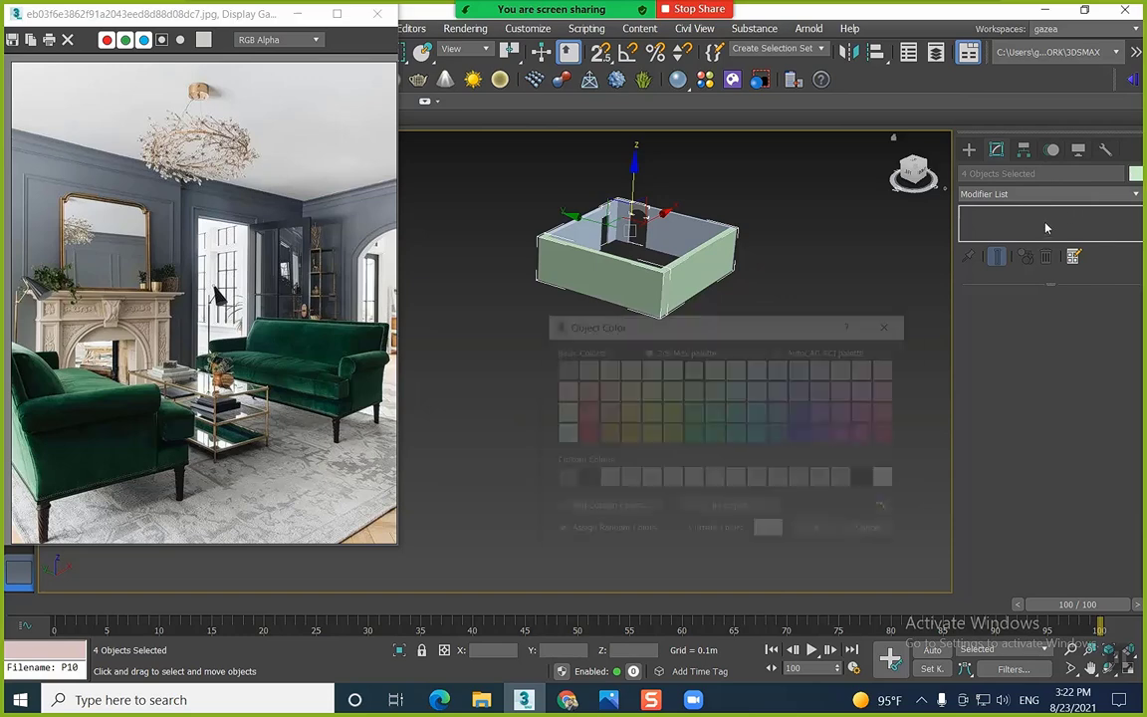
{"action": "left_click", "coordinate": [629, 476]}
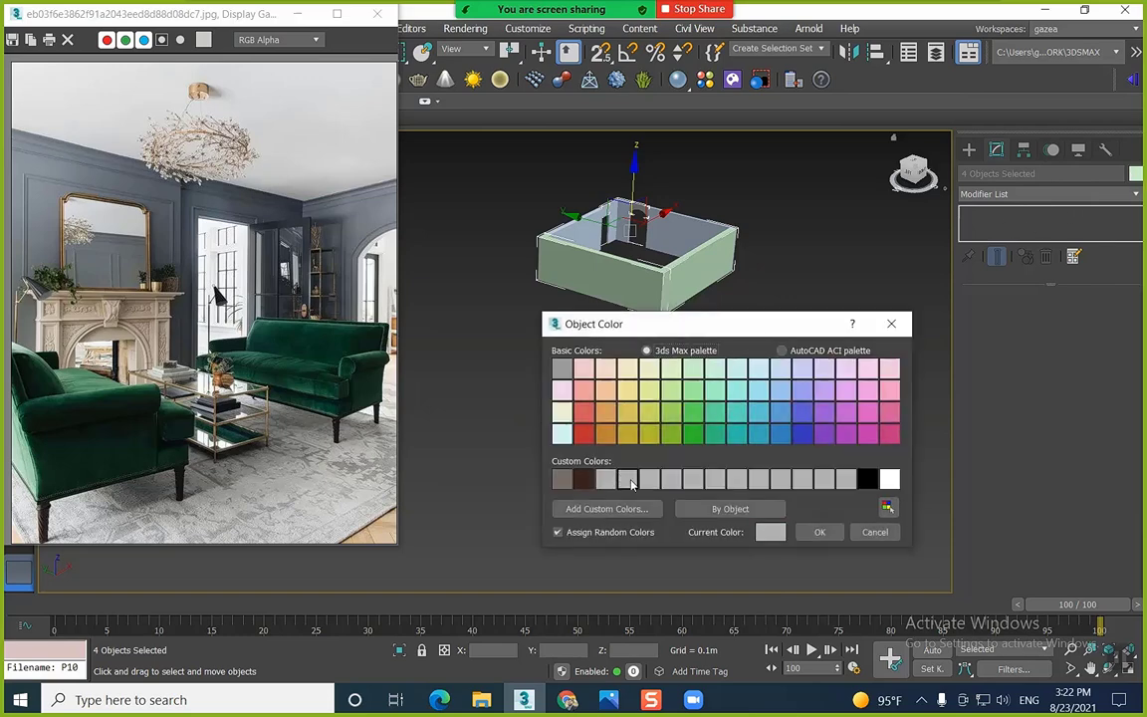
{"action": "left_click", "coordinate": [800, 533]}
{"action": "left_click", "coordinate": [738, 374]}
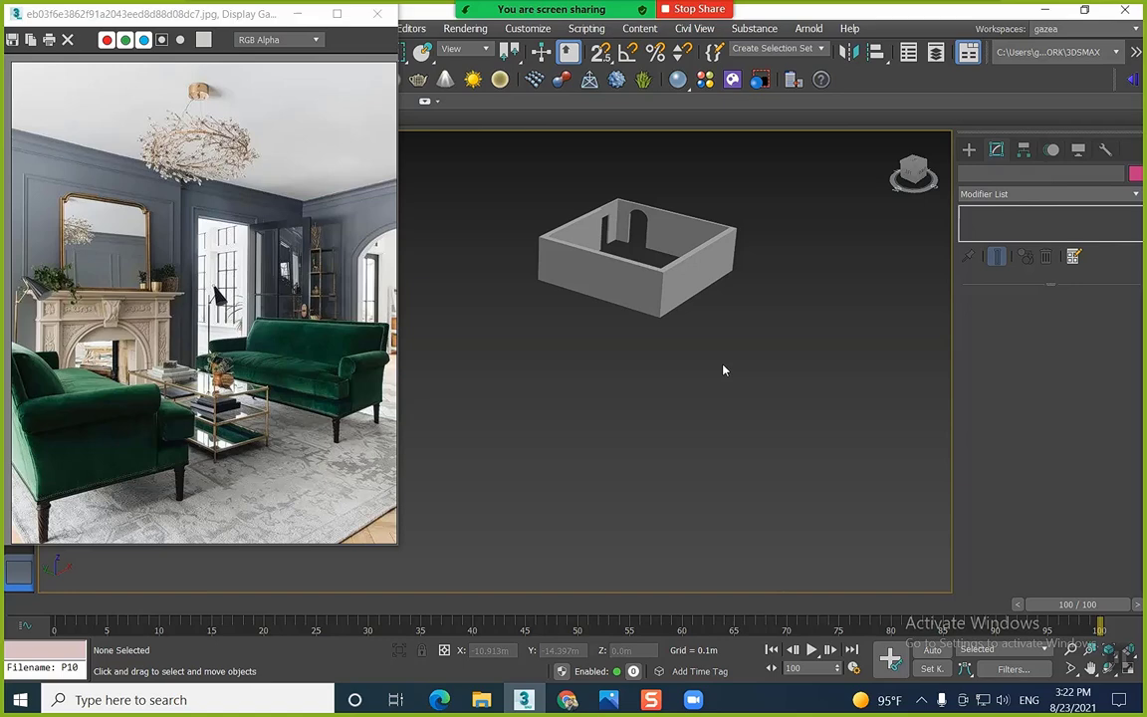
{"action": "middle_click_drag", "start_coordinate": [664, 239], "coordinate": [643, 355]}
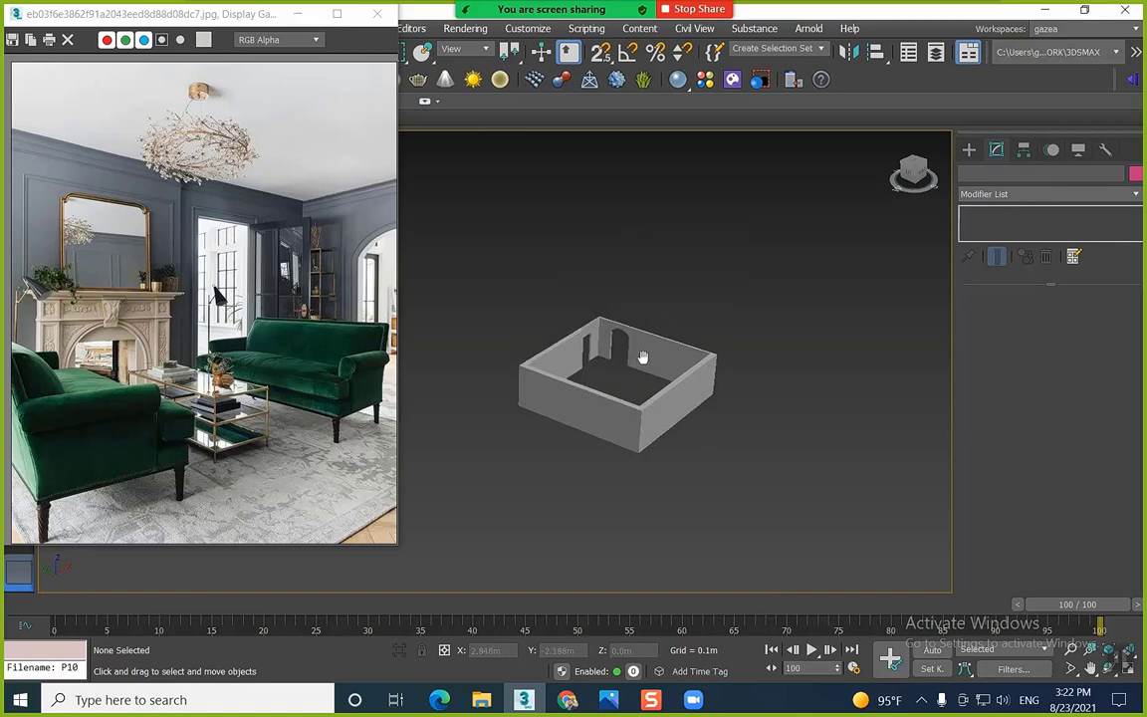
{"action": "scroll", "coordinate": [642, 354], "scroll_direction": "up", "scroll_amount": 5}
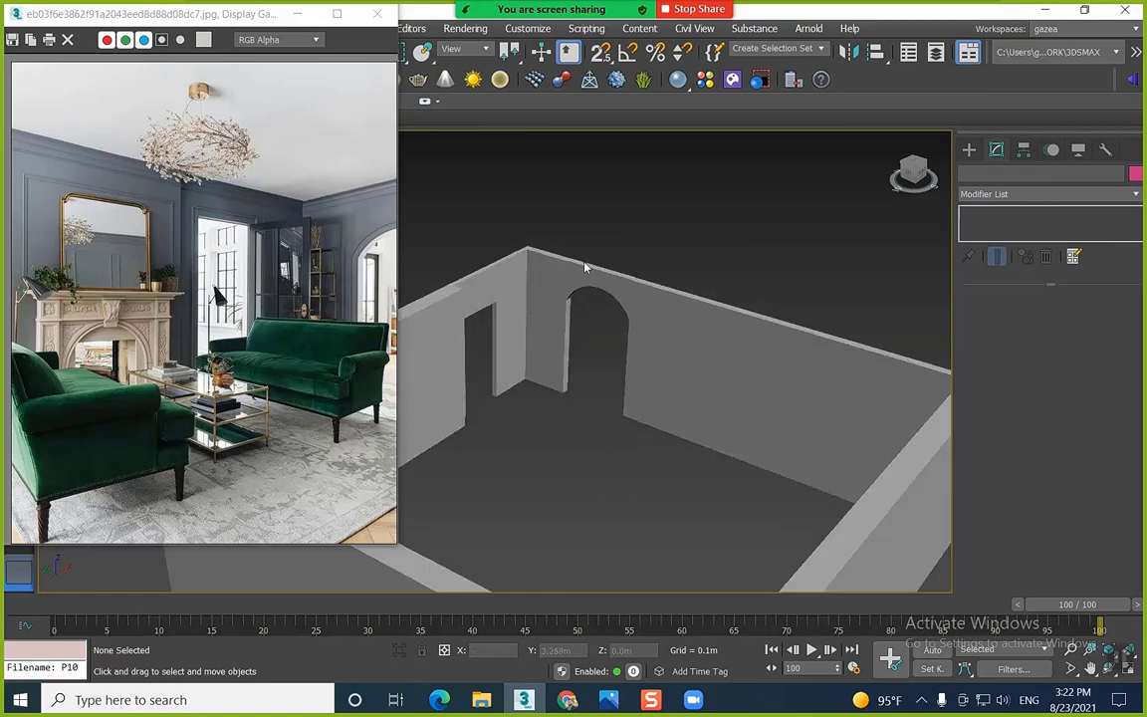
Switch to Chrome and look through the YouTube channel's 3DsMax Plugins & scripts section, including the sweep profile script video
{"action": "left_click", "coordinate": [569, 700]}
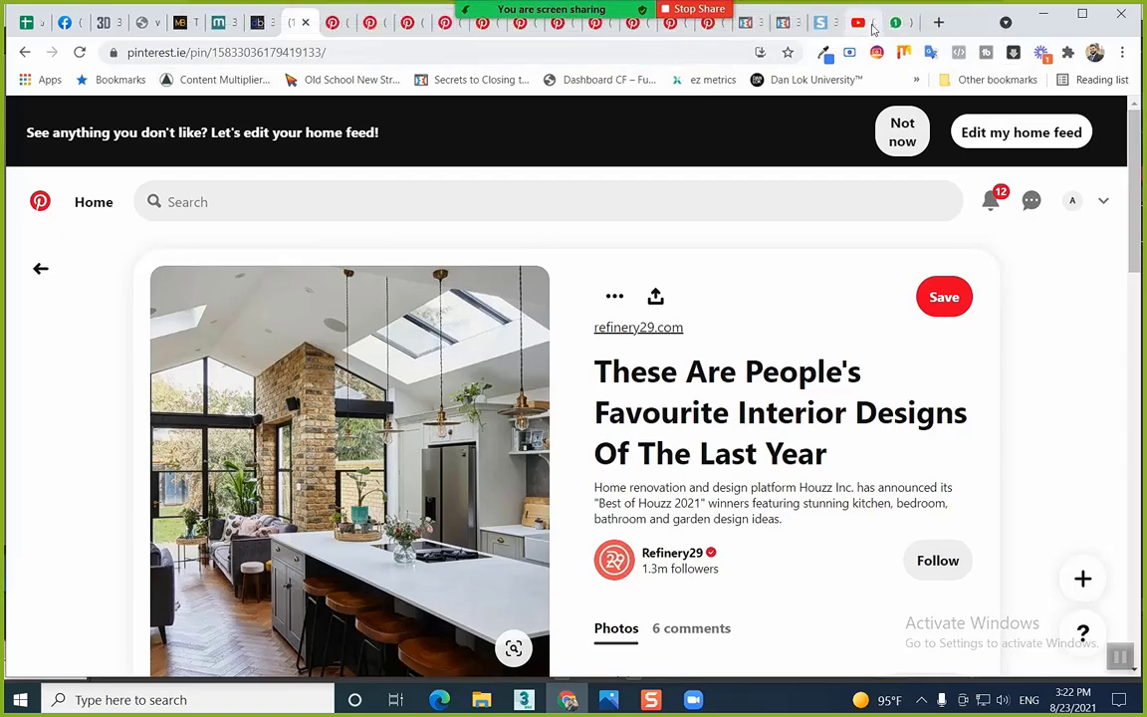
{"action": "left_click", "coordinate": [856, 22]}
{"action": "scroll", "coordinate": [381, 406], "scroll_direction": "down", "scroll_amount": 10}
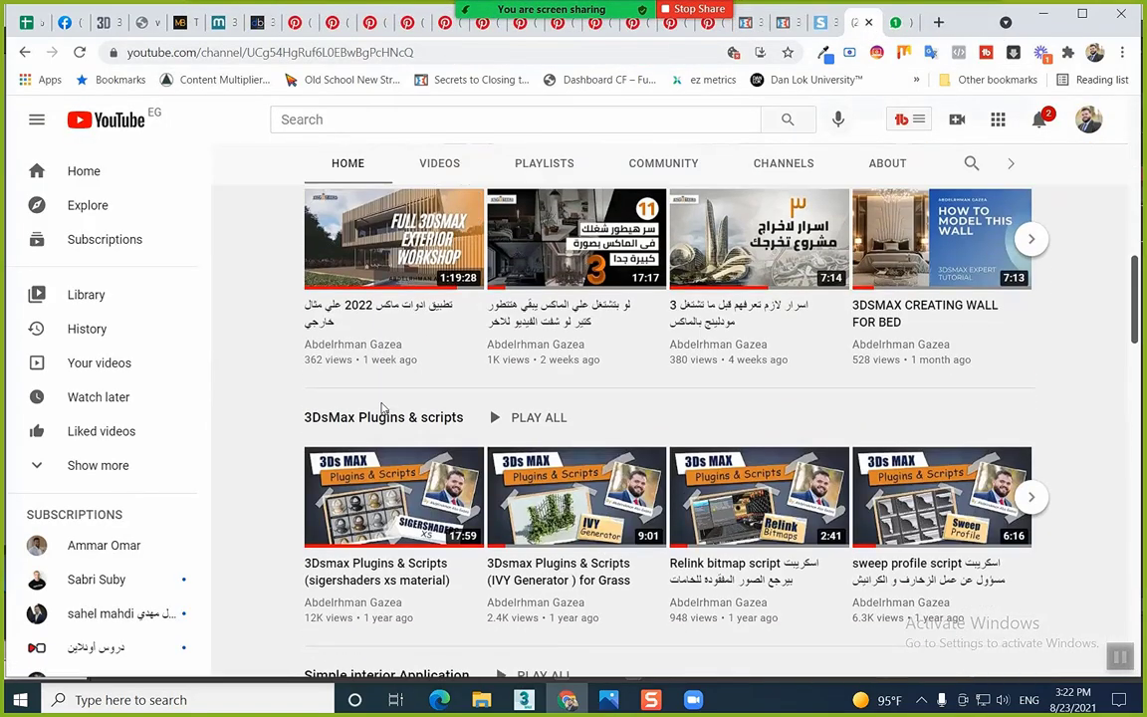
{"action": "scroll", "coordinate": [381, 407], "scroll_direction": "down", "scroll_amount": 4}
{"action": "scroll", "coordinate": [381, 406], "scroll_direction": "up", "scroll_amount": 4}
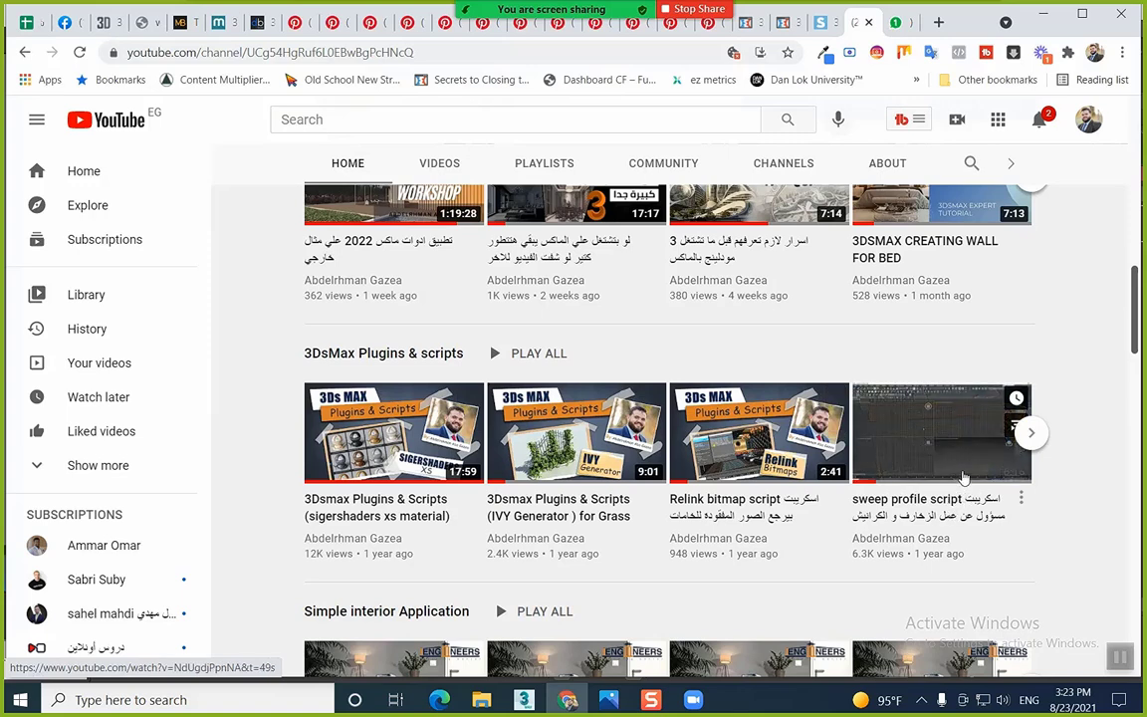
{"action": "left_click", "coordinate": [1030, 432]}
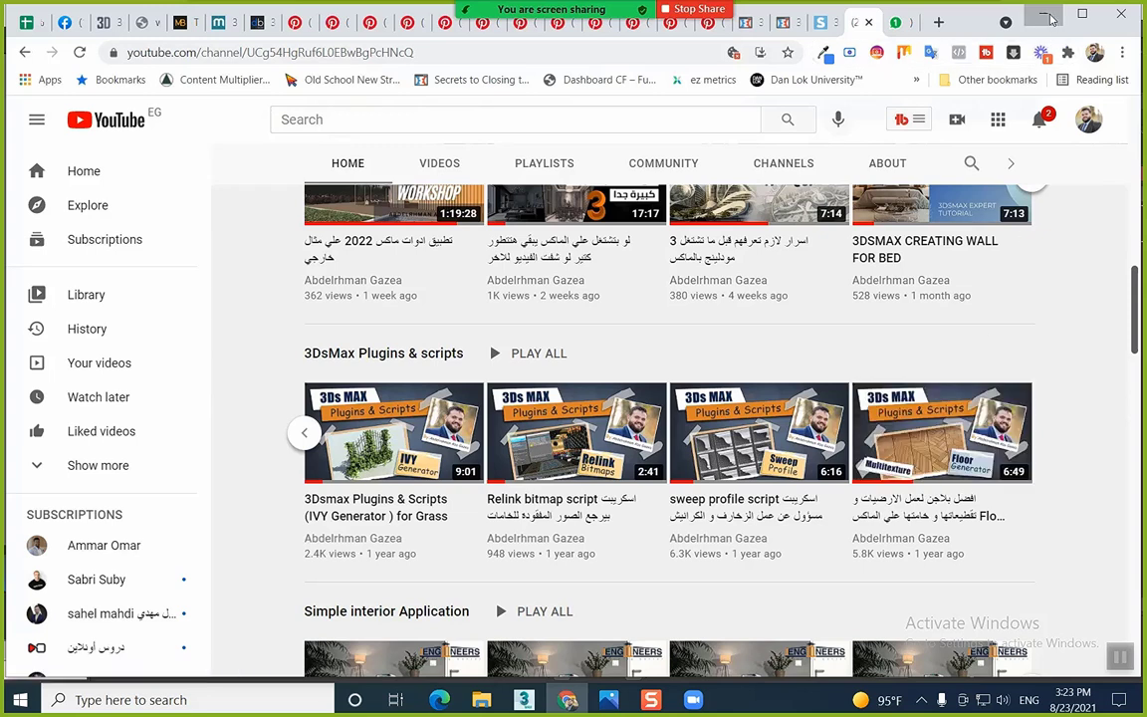
Switch back to 3ds Max and move the arch piece down about 0.2 m along Z
{"action": "key", "text": "alt+Tab"}
{"action": "middle_click_drag", "start_coordinate": [562, 369], "coordinate": [632, 297]}
{"action": "scroll", "coordinate": [632, 289], "scroll_direction": "up", "scroll_amount": 6}
{"action": "scroll", "coordinate": [630, 212], "scroll_direction": "down", "scroll_amount": 5}
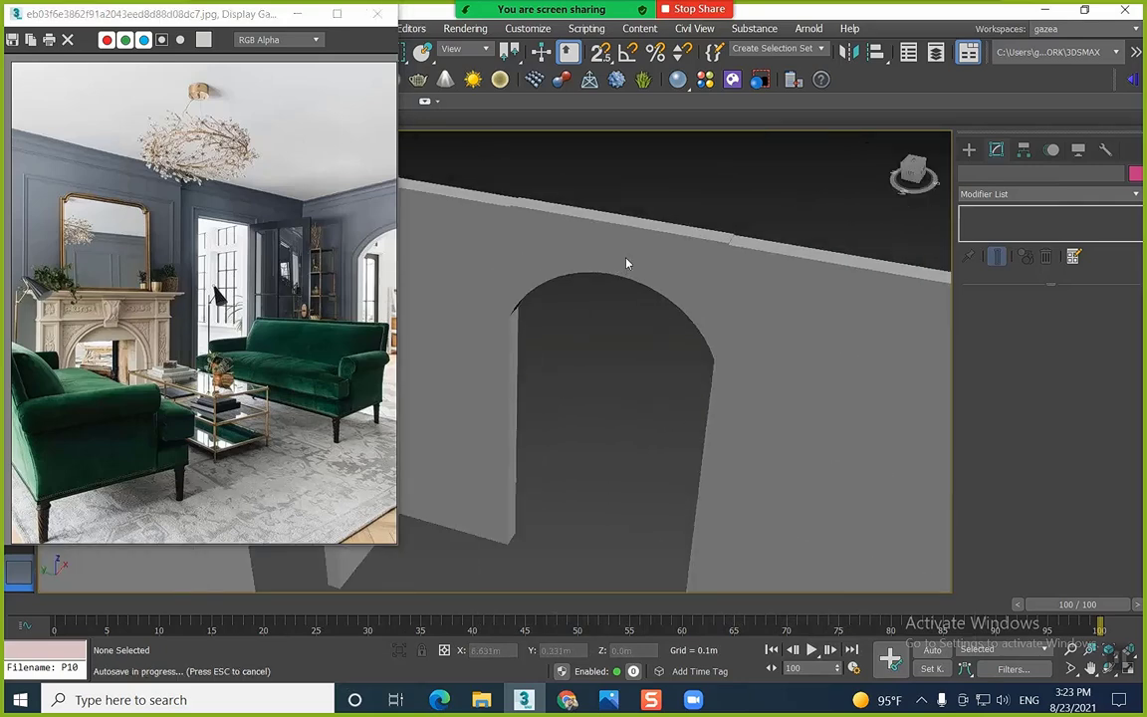
{"action": "left_click", "coordinate": [598, 253]}
{"action": "left_click_drag", "start_coordinate": [606, 394], "coordinate": [600, 416]}
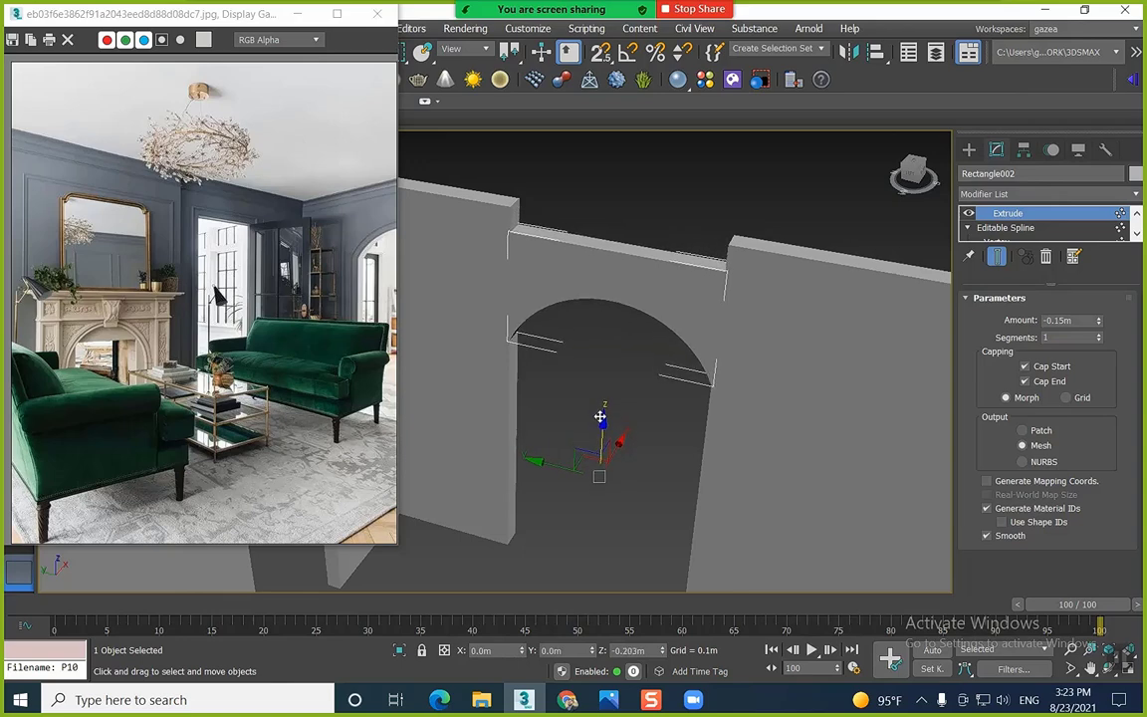
Raise the top segment of the arch's spline with 3D vertex snap until it aligns with the adjoining wall tops at 3.0 m
{"action": "scroll", "coordinate": [994, 235], "scroll_direction": "down", "scroll_amount": 2}
{"action": "left_click", "coordinate": [1000, 227]}
{"action": "left_click", "coordinate": [598, 264]}
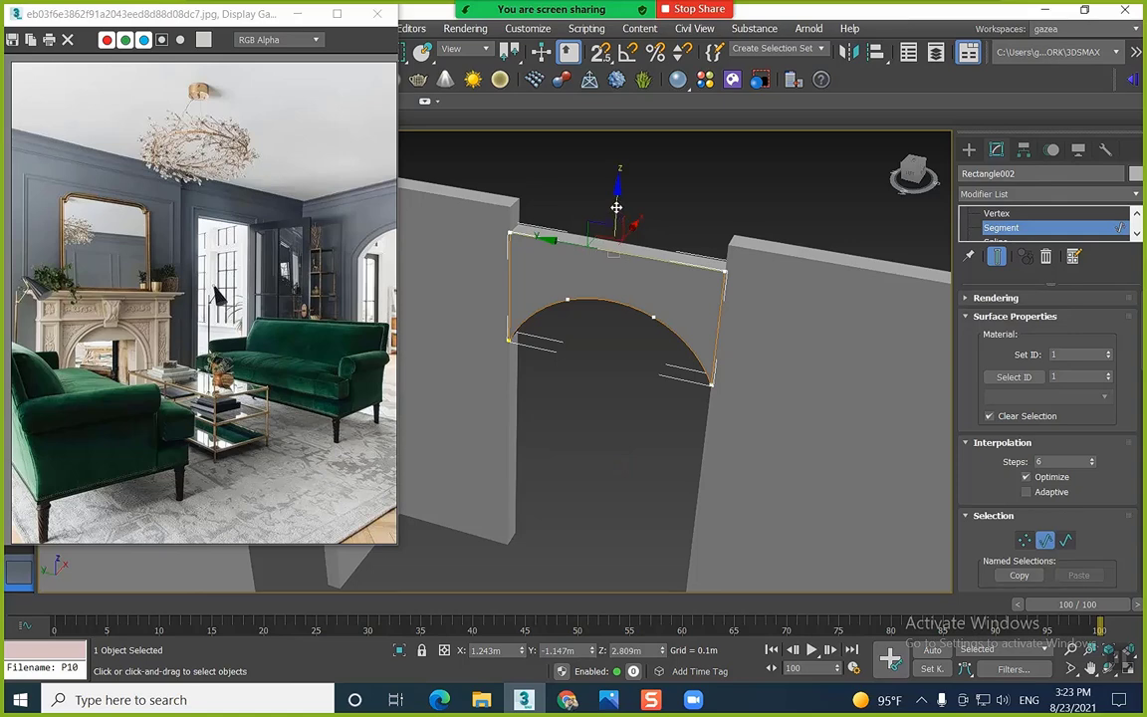
{"action": "key", "text": "s"}
{"action": "left_click_drag", "start_coordinate": [616, 207], "coordinate": [643, 116]}
{"action": "left_click_drag", "start_coordinate": [601, 52], "coordinate": [600, 128]}
{"action": "left_click_drag", "start_coordinate": [619, 190], "coordinate": [739, 238]}
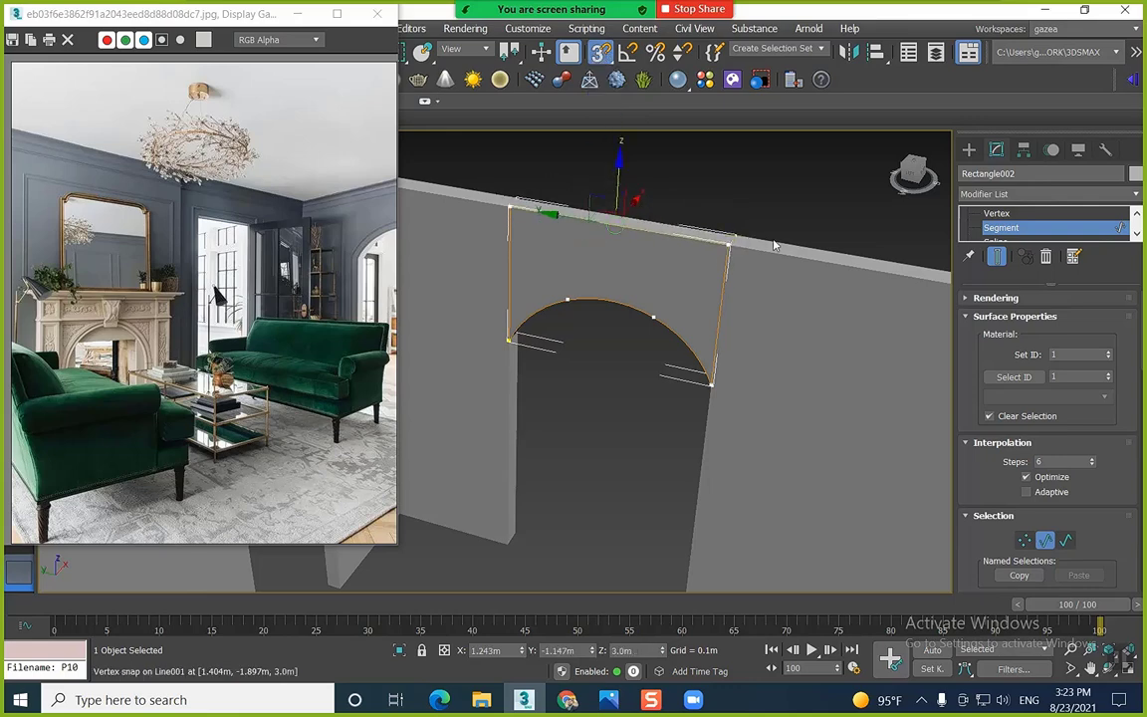
In the Top view, start a Line with 2.5D snap and trace the inner wall edge past the wall step to the door-side corner
{"action": "left_click", "coordinate": [969, 151]}
{"action": "left_click", "coordinate": [712, 201]}
{"action": "scroll", "coordinate": [711, 201], "scroll_direction": "down", "scroll_amount": 5}
{"action": "middle_click_drag", "start_coordinate": [693, 239], "coordinate": [572, 336], "text": "alt"}
{"action": "key", "text": "t"}
{"action": "scroll", "coordinate": [627, 325], "scroll_direction": "down", "scroll_amount": 3}
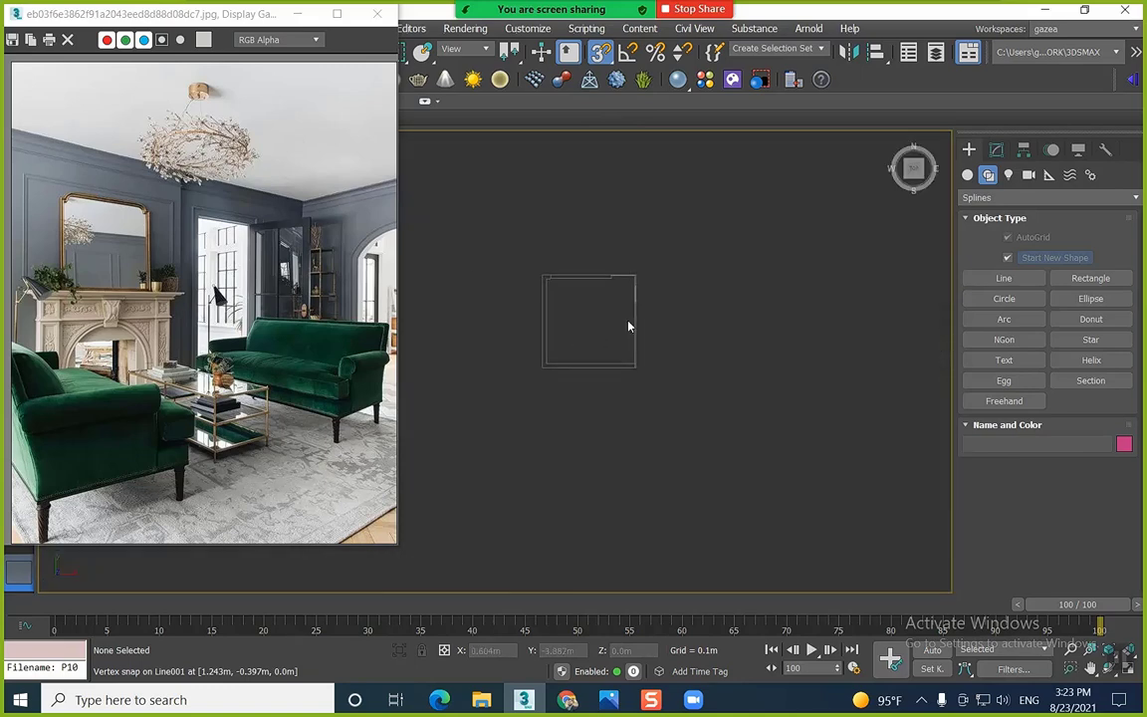
{"action": "scroll", "coordinate": [627, 325], "scroll_direction": "up", "scroll_amount": 4}
{"action": "left_click", "coordinate": [1004, 278]}
{"action": "left_click_drag", "start_coordinate": [600, 51], "coordinate": [600, 104]}
{"action": "scroll", "coordinate": [469, 237], "scroll_direction": "up", "scroll_amount": 3}
{"action": "left_click", "coordinate": [470, 234]}
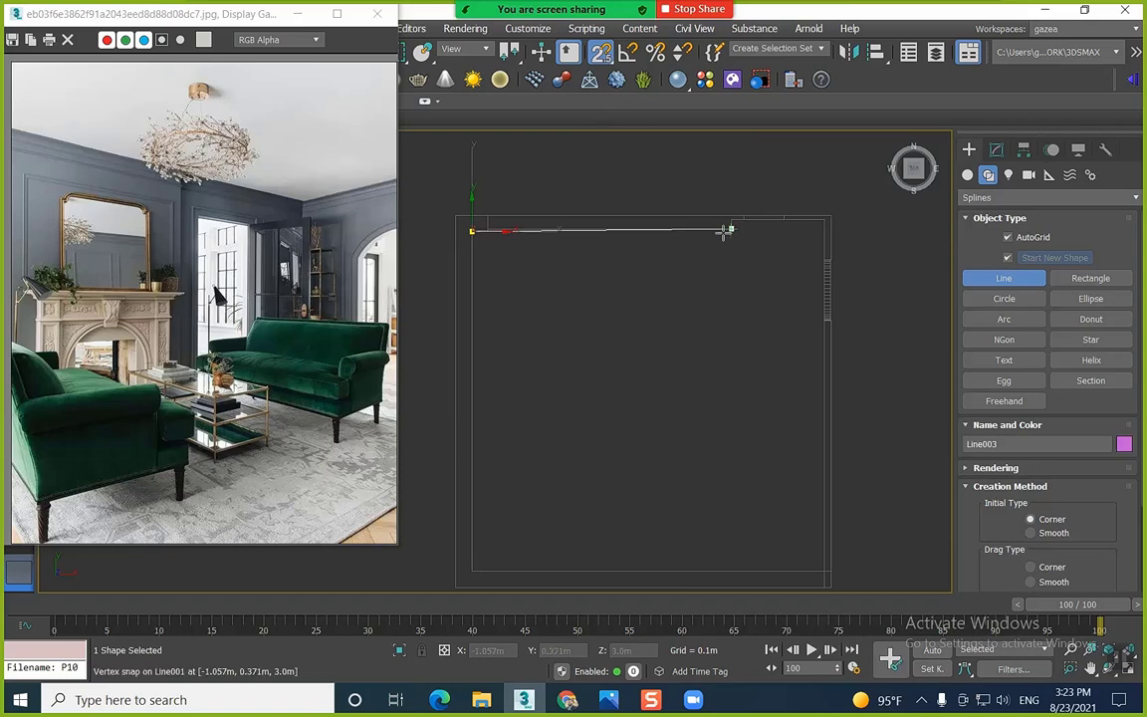
{"action": "left_click", "coordinate": [822, 220]}
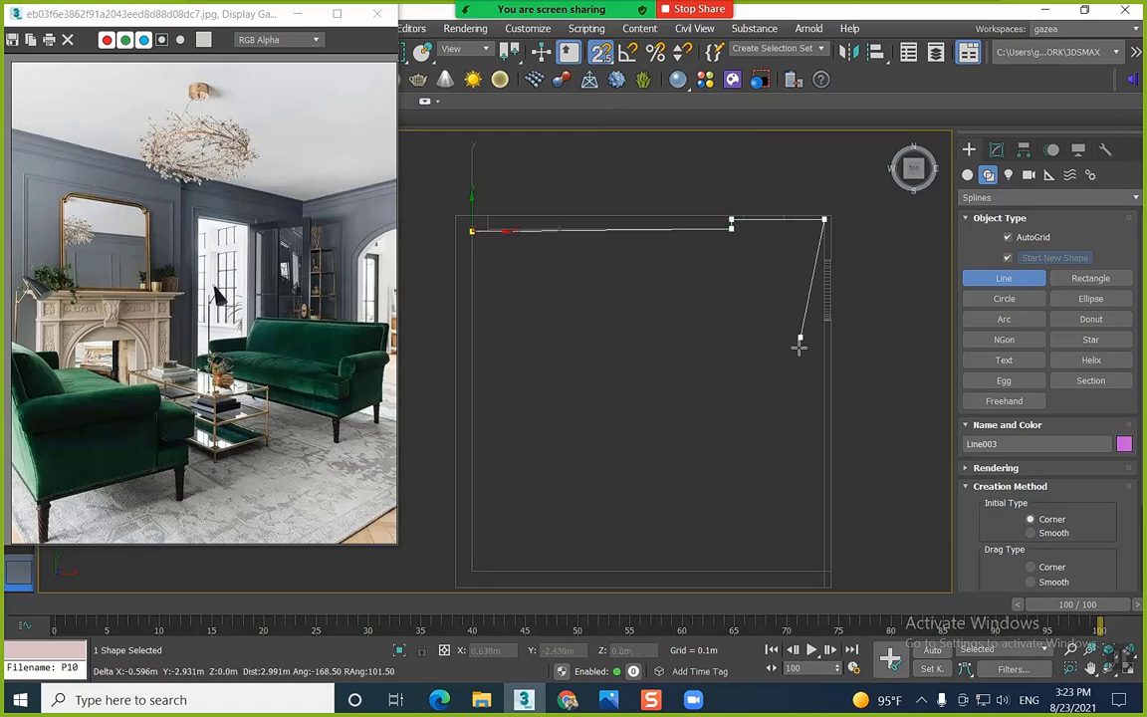
Continue the line around the remaining inner room corners back to its first point and close the spline
{"action": "middle_click_drag", "start_coordinate": [794, 467], "coordinate": [779, 337]}
{"action": "scroll", "coordinate": [801, 438], "scroll_direction": "up", "scroll_amount": 5}
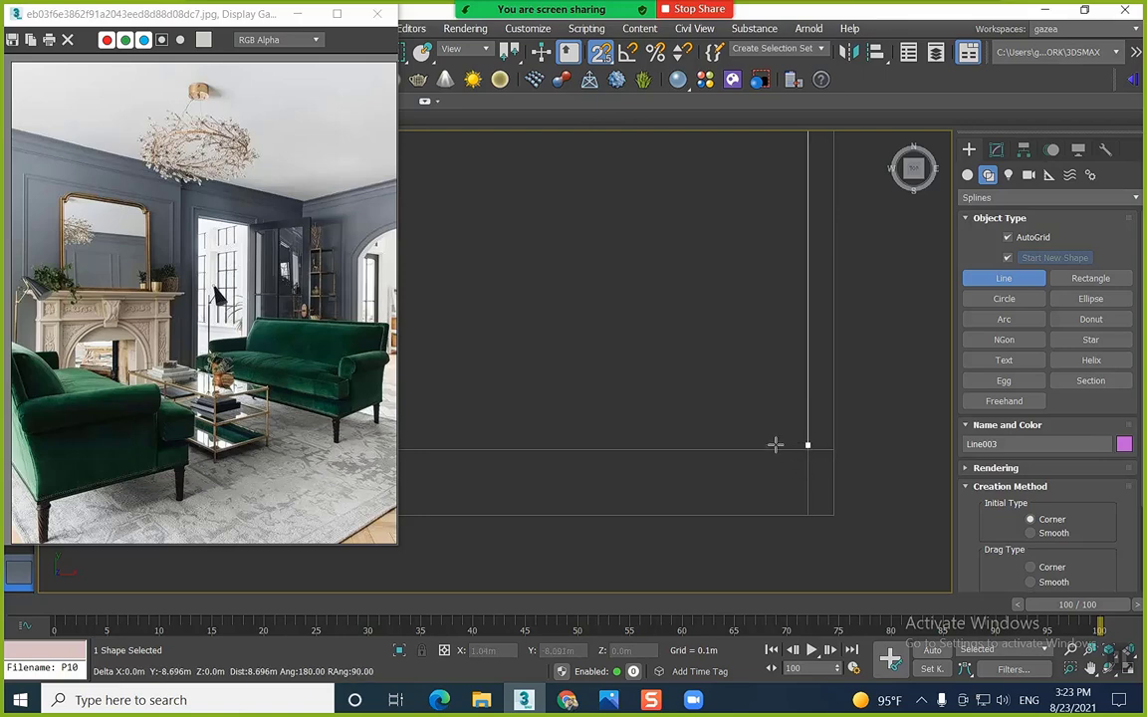
{"action": "left_click", "coordinate": [834, 450]}
{"action": "scroll", "coordinate": [640, 435], "scroll_direction": "down", "scroll_amount": 5}
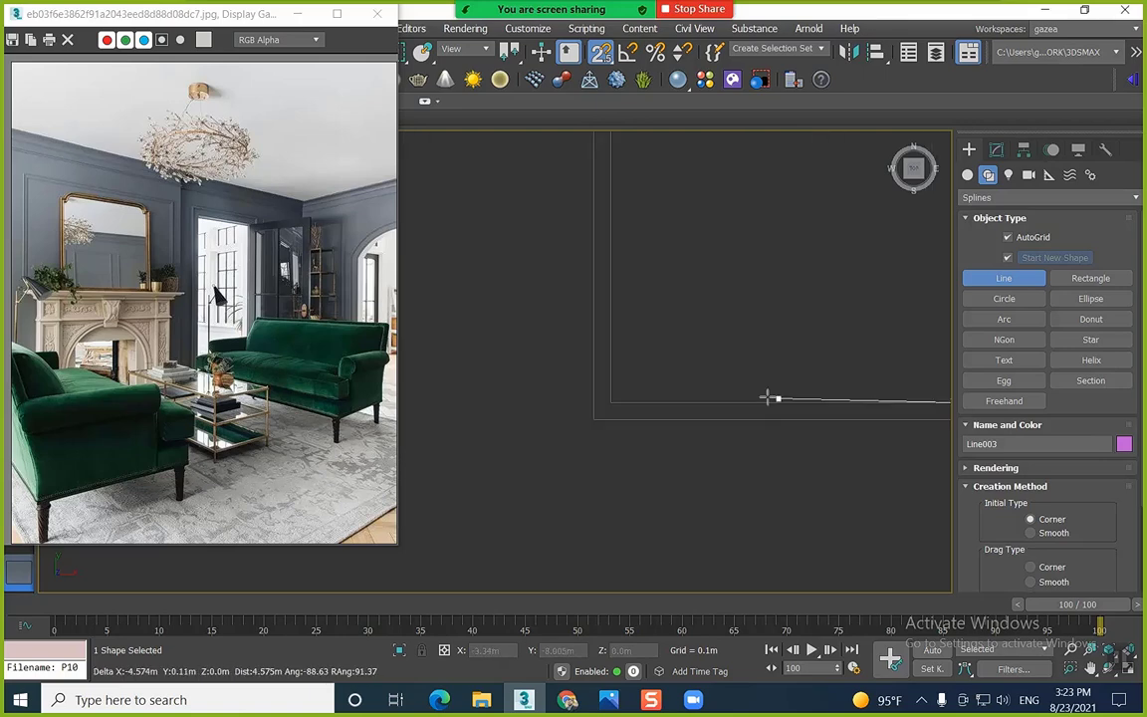
{"action": "left_click", "coordinate": [657, 401]}
{"action": "left_click", "coordinate": [657, 159]}
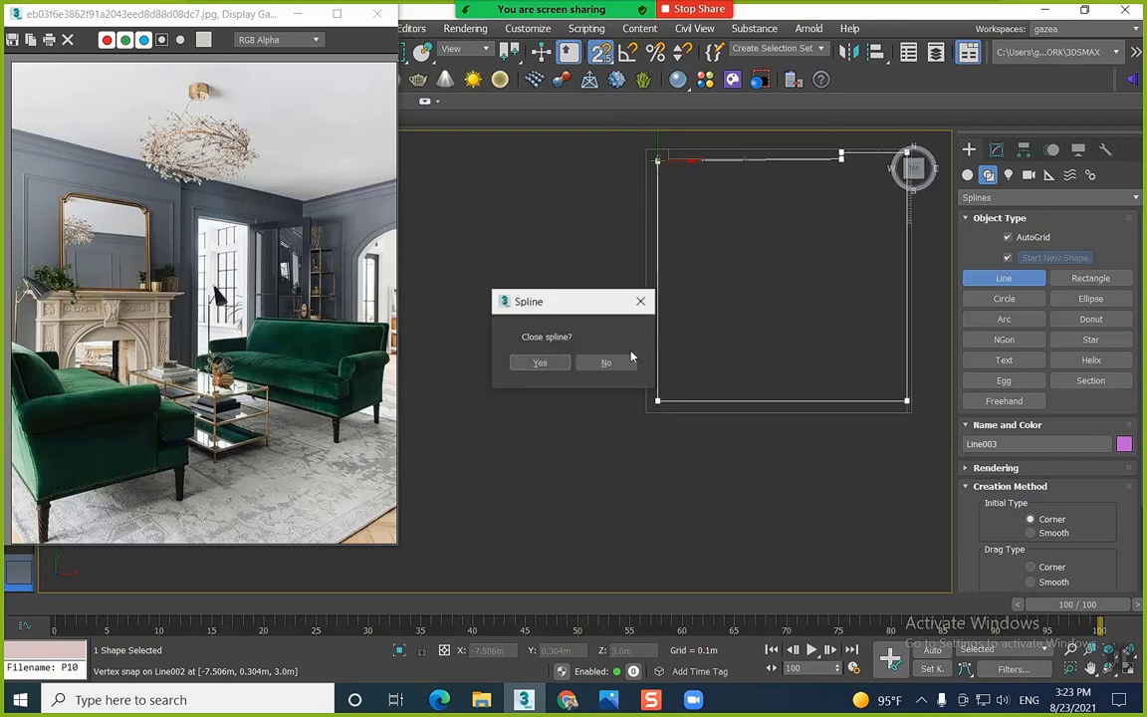
{"action": "left_click", "coordinate": [546, 361]}
Convert all vertices of the traced room spline to Corner type and deselect it
{"action": "middle_click_drag", "start_coordinate": [752, 275], "coordinate": [617, 346]}
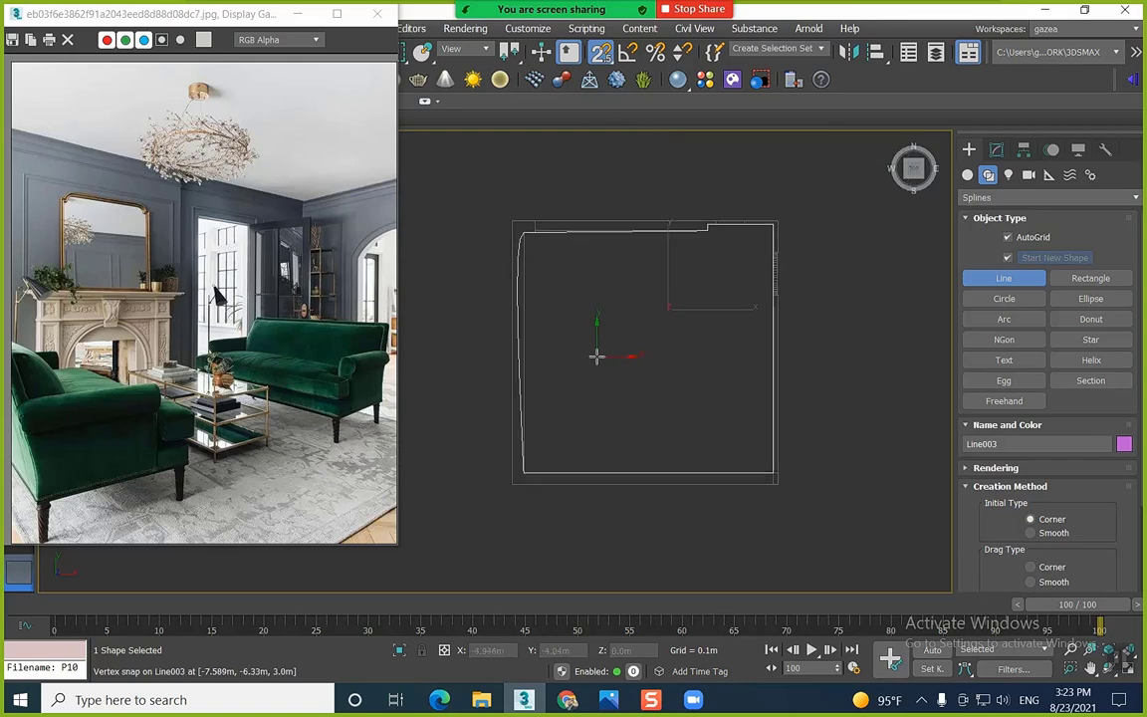
{"action": "key", "text": "1"}
{"action": "key", "text": "ctrl+a"}
{"action": "right_click", "coordinate": [642, 284]}
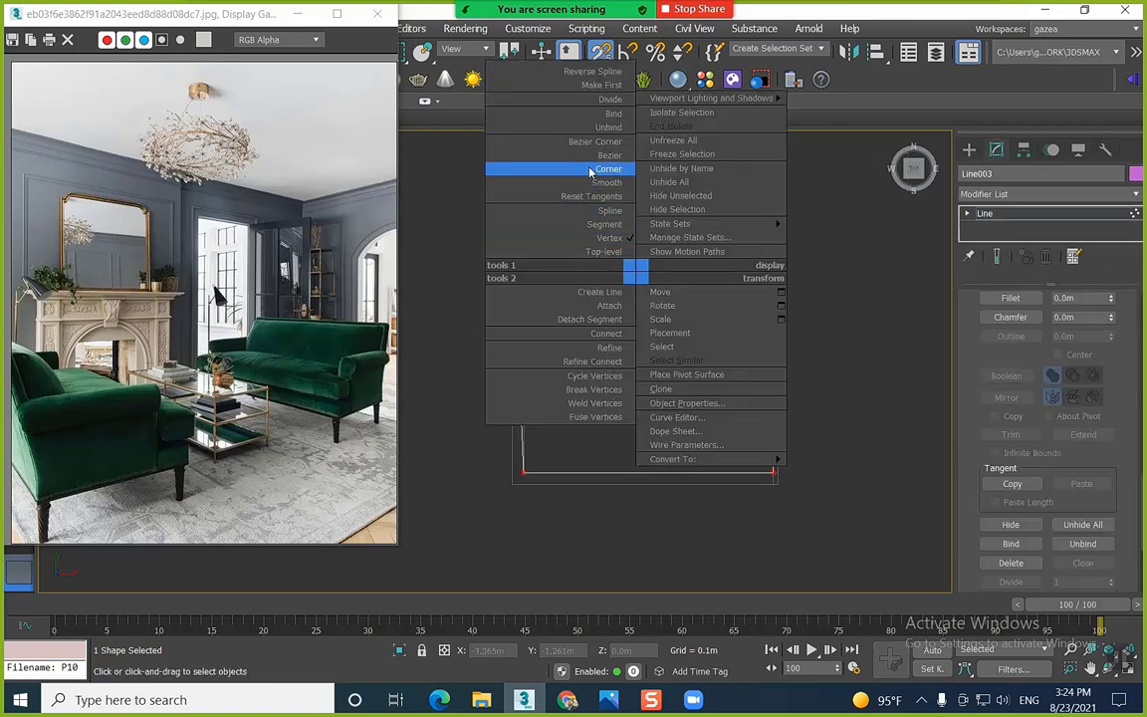
{"action": "left_click", "coordinate": [598, 159]}
{"action": "left_click", "coordinate": [847, 311]}
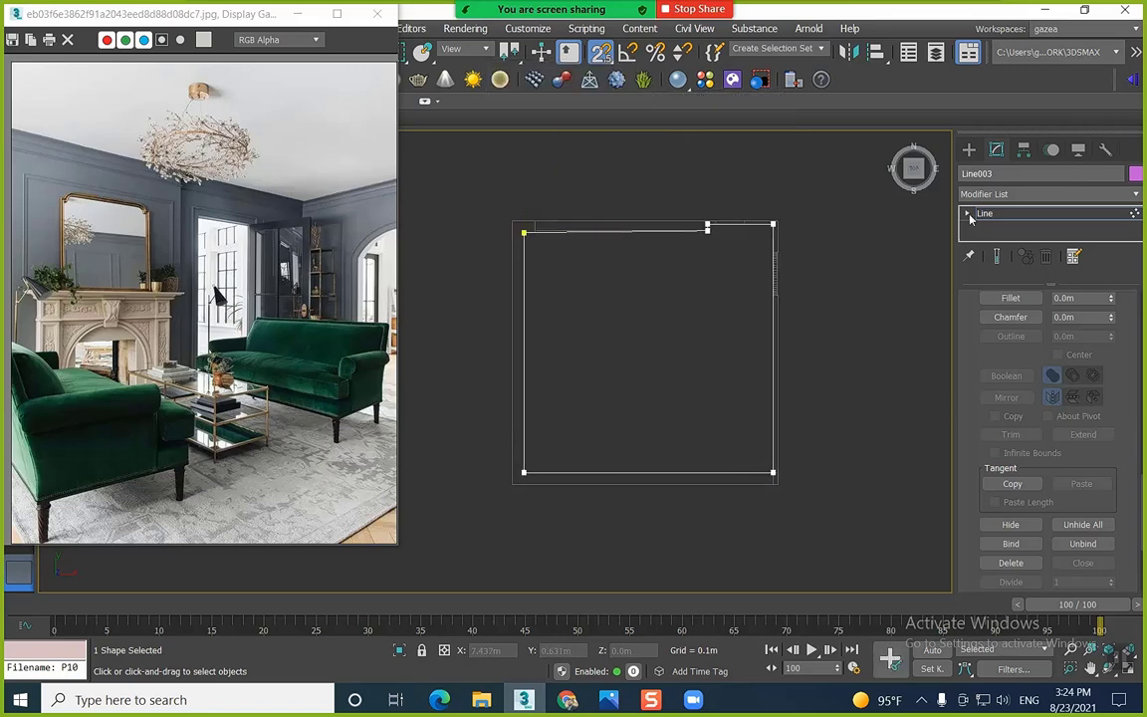
{"action": "left_click", "coordinate": [968, 149]}
{"action": "left_click", "coordinate": [651, 270]}
Refine the room spline with one vertex at the small wall offset near its starting corner and another just beside it
{"action": "middle_click_drag", "start_coordinate": [651, 270], "coordinate": [560, 392]}
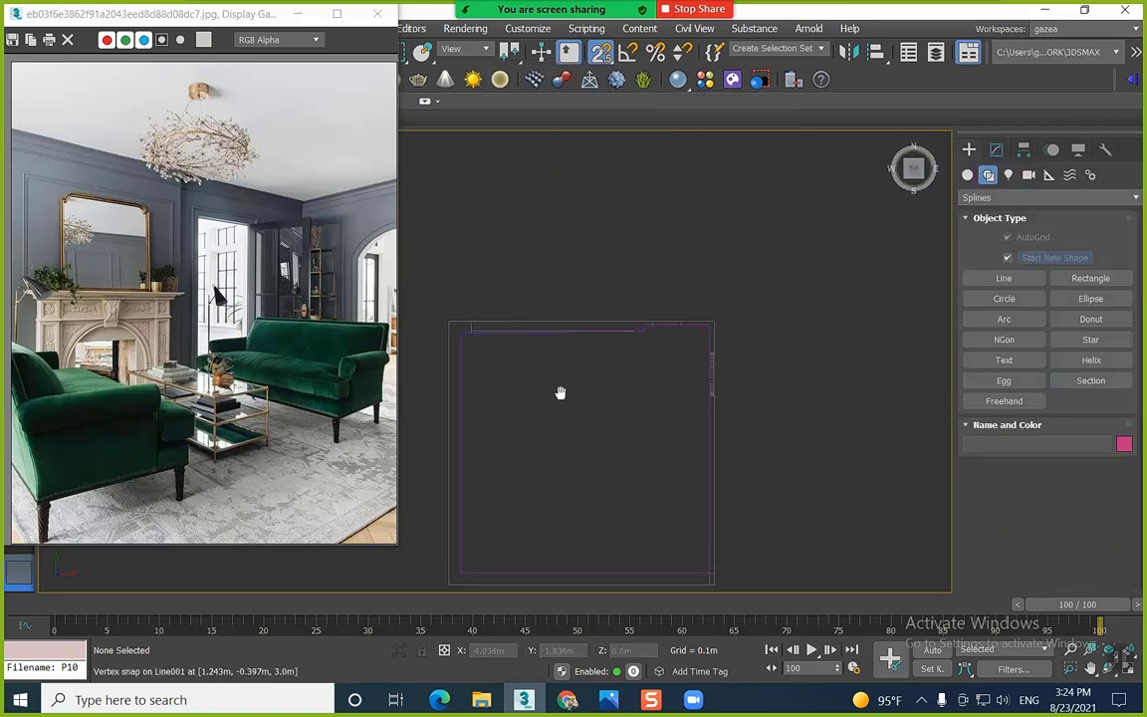
{"action": "scroll", "coordinate": [498, 351], "scroll_direction": "up", "scroll_amount": 5}
{"action": "middle_click_drag", "start_coordinate": [499, 350], "coordinate": [636, 405]}
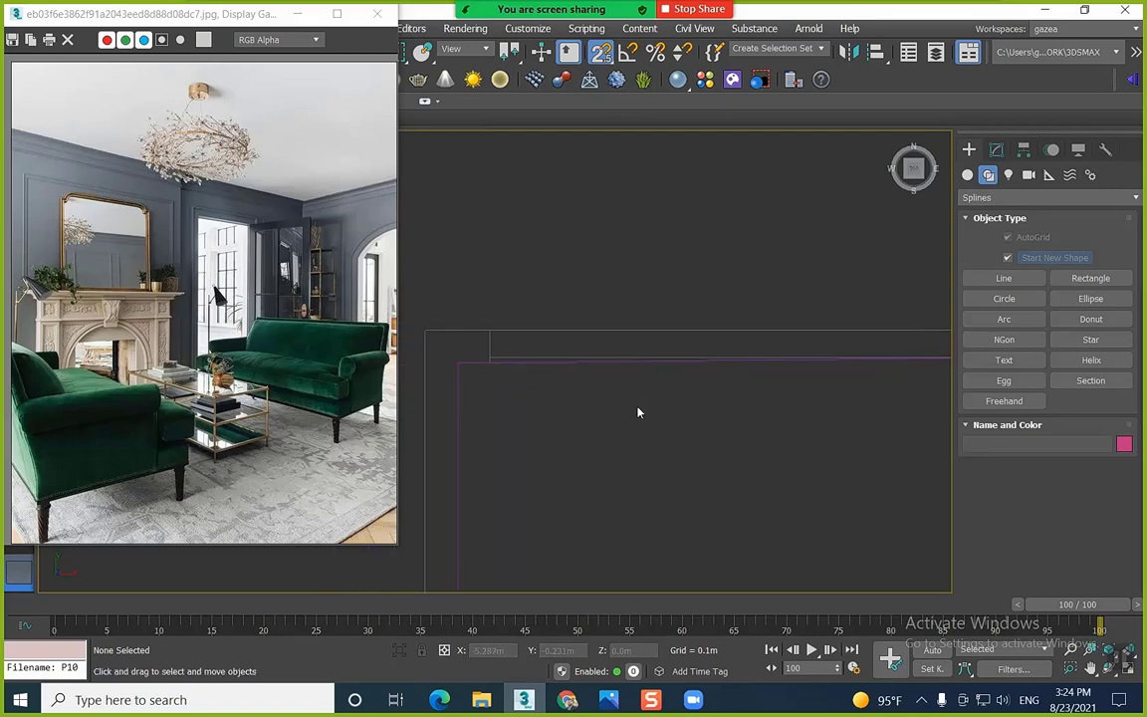
{"action": "scroll", "coordinate": [504, 373], "scroll_direction": "up", "scroll_amount": 2}
{"action": "left_click", "coordinate": [478, 349]}
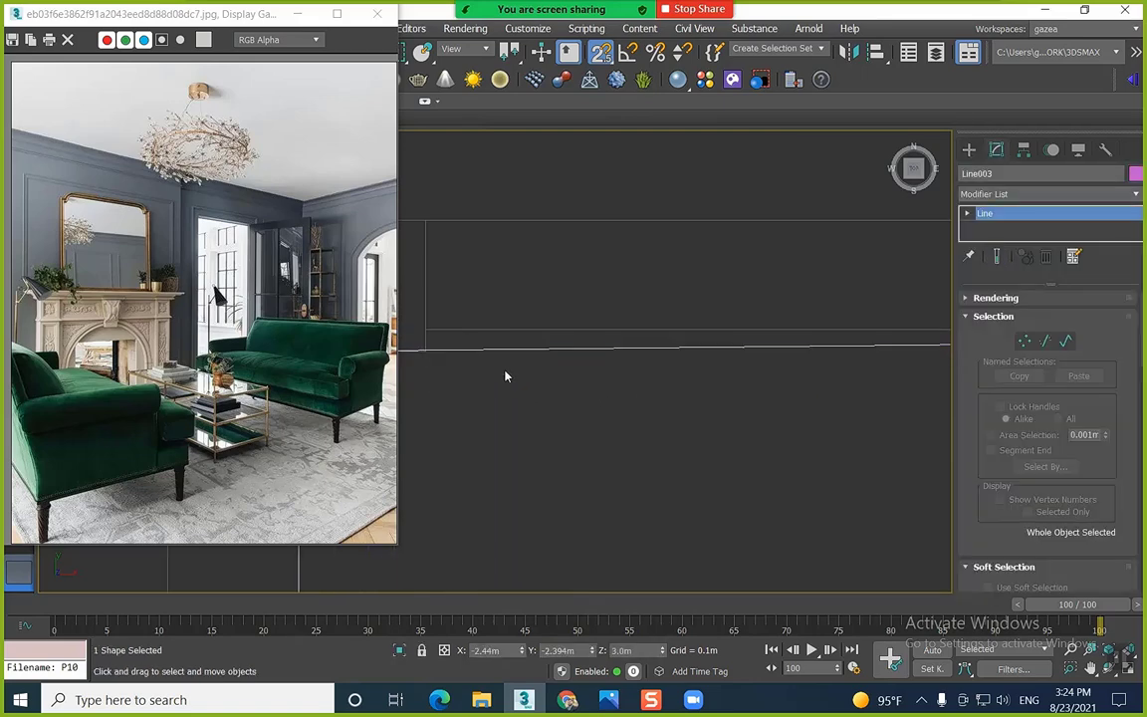
{"action": "key", "text": "1"}
{"action": "scroll", "coordinate": [993, 457], "scroll_direction": "down", "scroll_amount": 5}
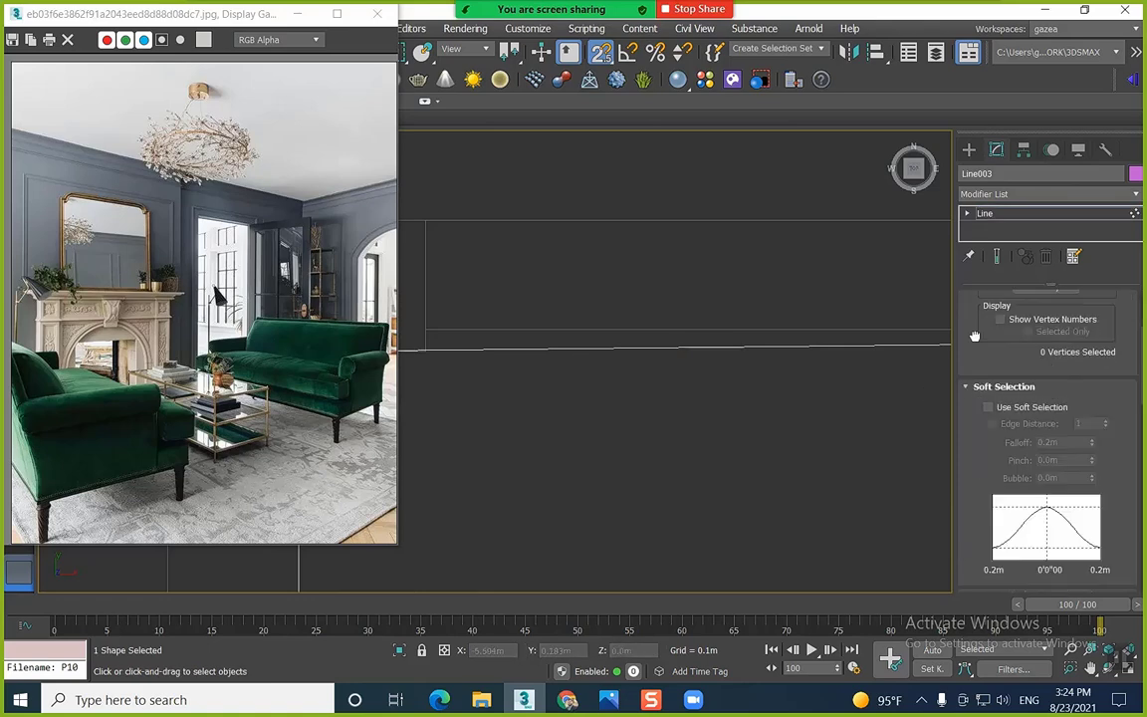
{"action": "scroll", "coordinate": [993, 457], "scroll_direction": "down", "scroll_amount": 4}
{"action": "left_click", "coordinate": [1012, 514]}
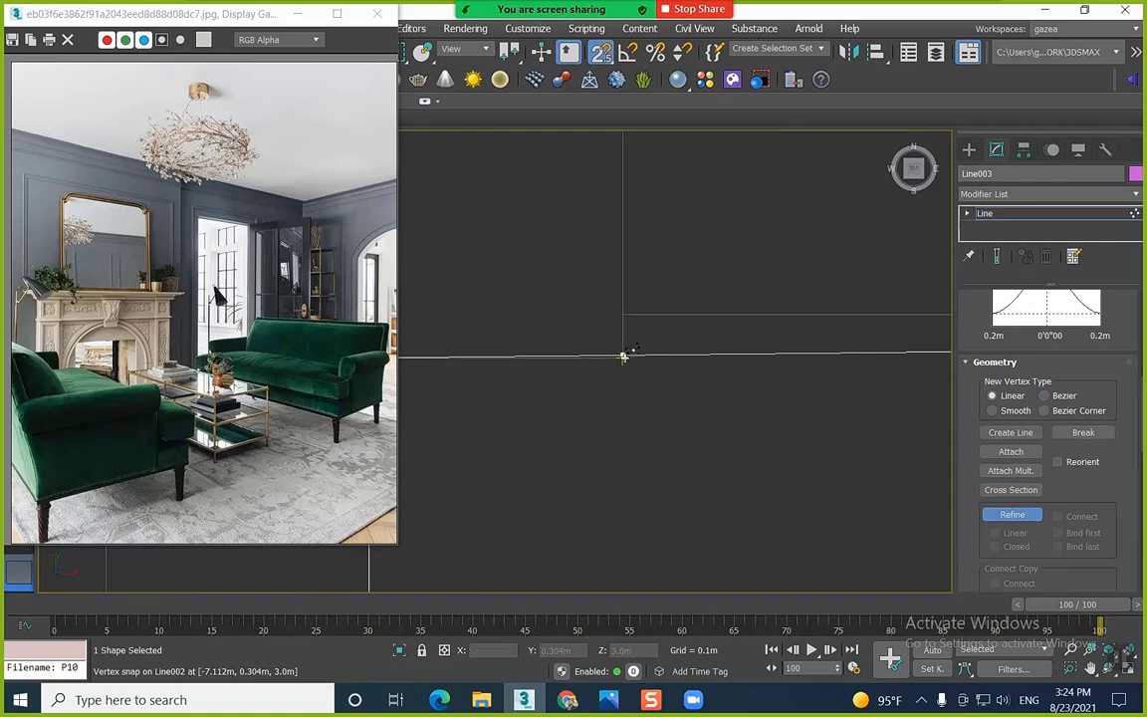
{"action": "right_click", "coordinate": [635, 356]}
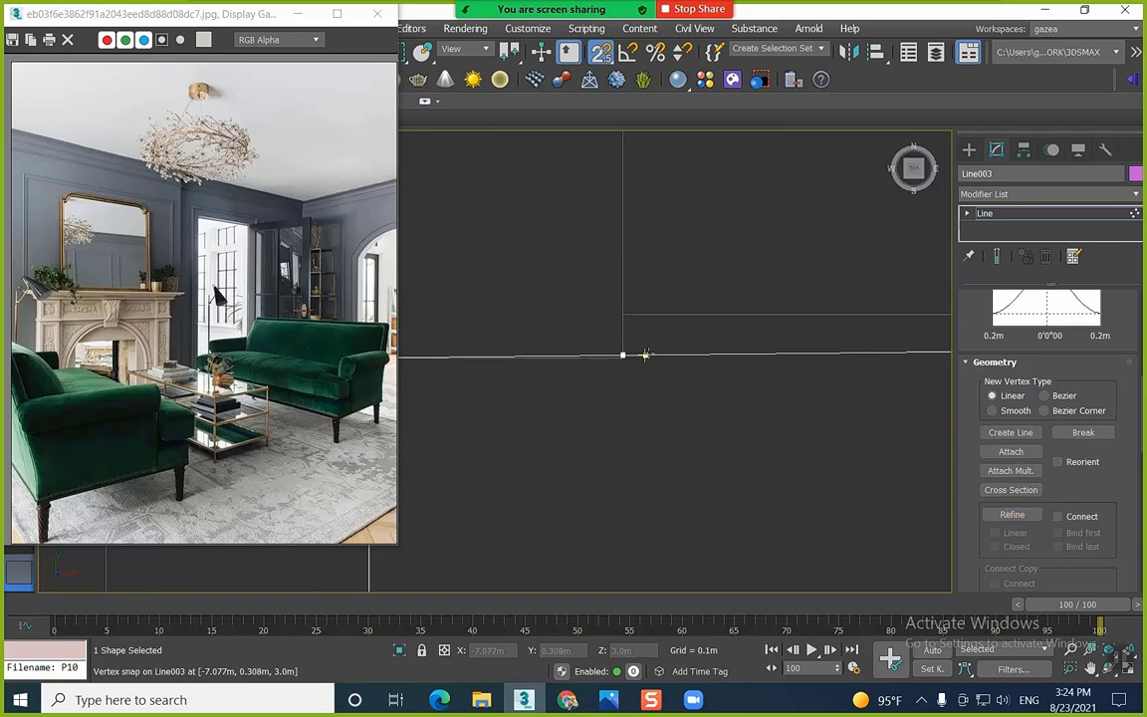
Snap the second new vertex onto the offset's wall corner so the spline follows the wall edge, and leave vertex editing
{"action": "left_click", "coordinate": [645, 354]}
{"action": "left_click_drag", "start_coordinate": [659, 339], "coordinate": [622, 357]}
{"action": "left_click", "coordinate": [624, 357]}
{"action": "scroll", "coordinate": [749, 398], "scroll_direction": "down", "scroll_amount": 5}
{"action": "middle_click_drag", "start_coordinate": [749, 397], "coordinate": [532, 428]}
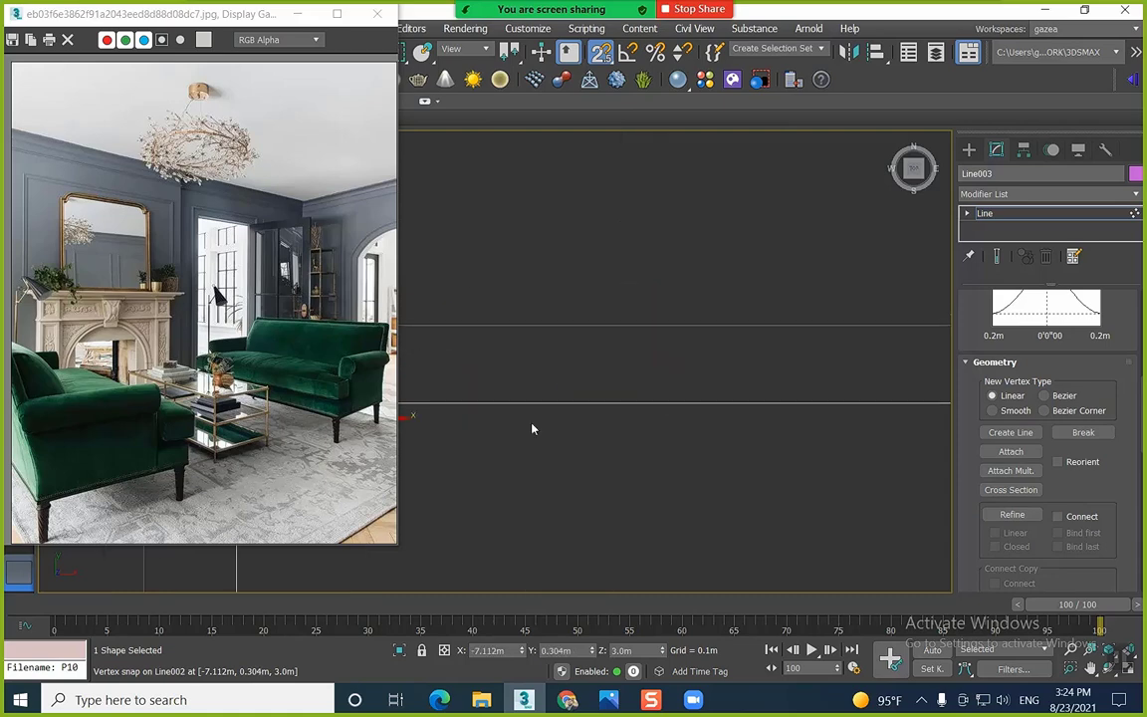
{"action": "scroll", "coordinate": [367, 346], "scroll_direction": "down", "scroll_amount": 6}
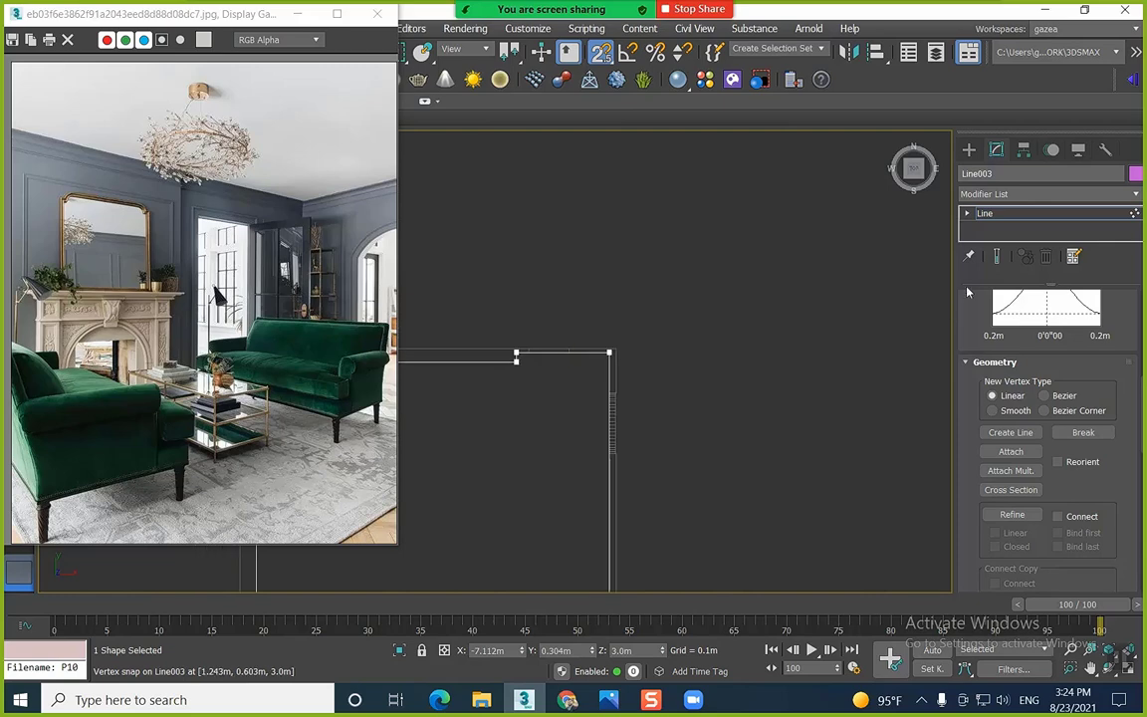
{"action": "left_click", "coordinate": [1002, 217]}
Examine the traced spline along the wall tops, door and arch in the Perspective view
{"action": "scroll", "coordinate": [703, 364], "scroll_direction": "down", "scroll_amount": 3}
{"action": "mouse_move", "coordinate": [704, 364]}
{"action": "middle_mouse_down"}
{"action": "mouse_move", "coordinate": [569, 356]}
{"action": "mouse_move", "coordinate": [686, 338]}
{"action": "mouse_move", "coordinate": [686, 348]}
{"action": "middle_mouse_up"}
{"action": "key", "text": "p"}
{"action": "scroll", "coordinate": [562, 354], "scroll_direction": "down", "scroll_amount": 3}
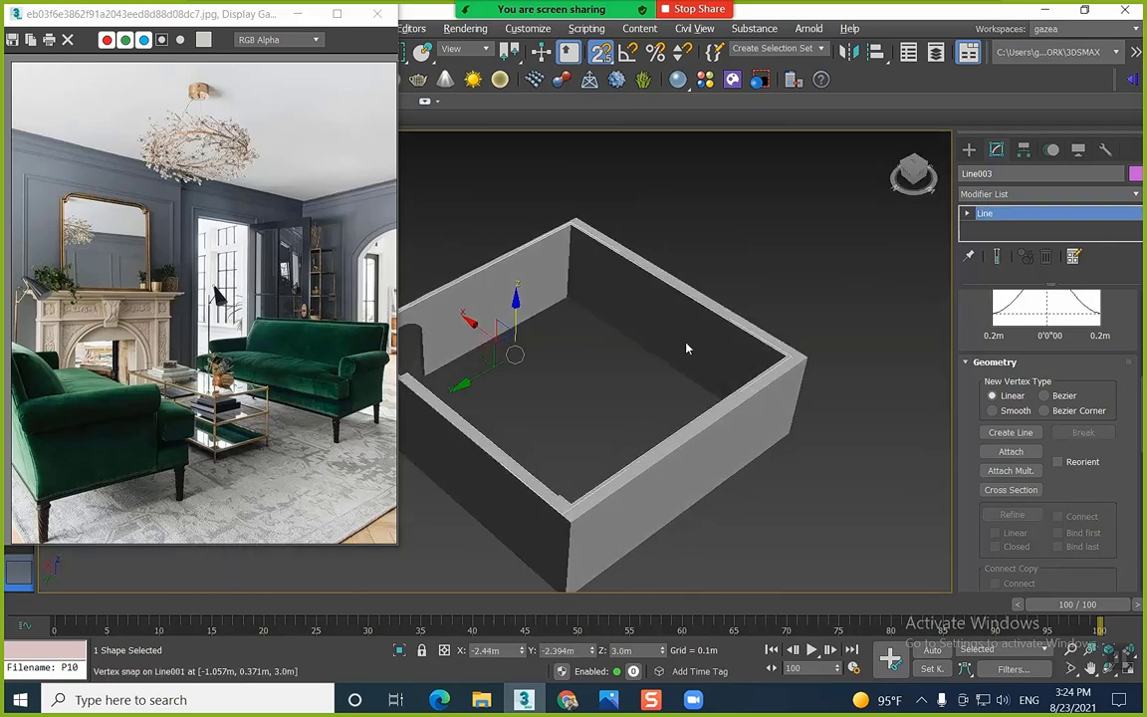
{"action": "scroll", "coordinate": [688, 351], "scroll_direction": "up", "scroll_amount": 1}
{"action": "scroll", "coordinate": [779, 351], "scroll_direction": "up", "scroll_amount": 5}
{"action": "scroll", "coordinate": [781, 351], "scroll_direction": "down", "scroll_amount": 5}
{"action": "middle_click_drag", "start_coordinate": [780, 353], "coordinate": [697, 356]}
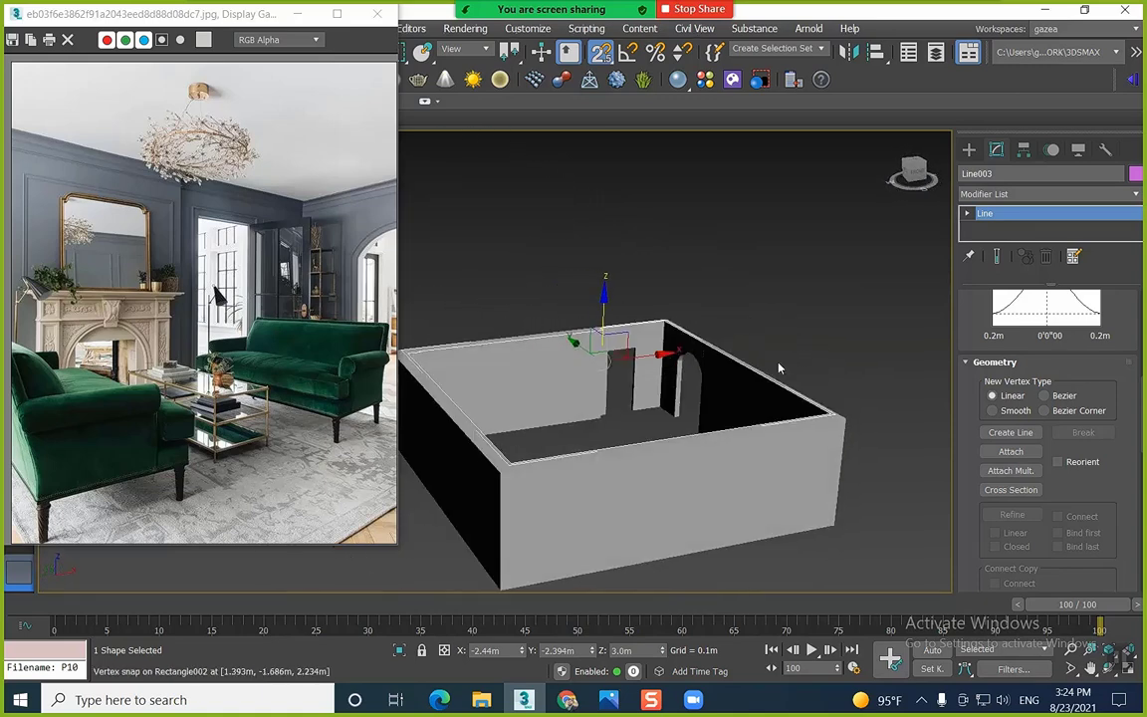
{"action": "scroll", "coordinate": [594, 361], "scroll_direction": "up", "scroll_amount": 5}
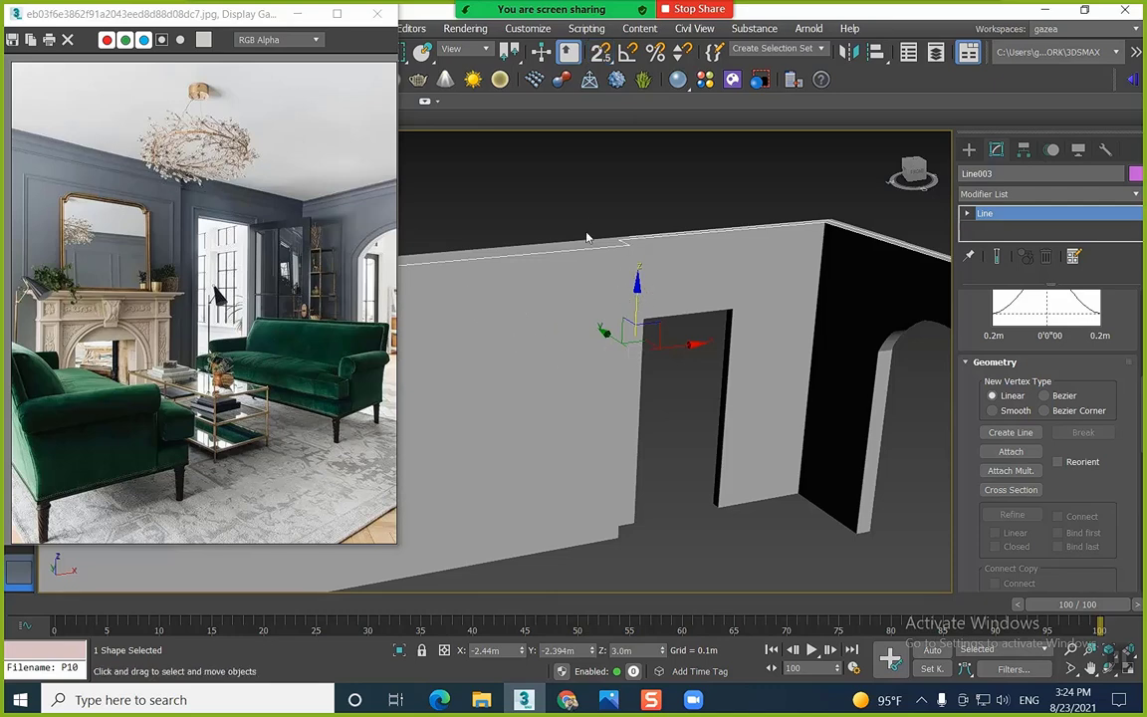
Start running a script and browse the D: drive's MAX library to its scripts lec folder
{"action": "left_click", "coordinate": [573, 32]}
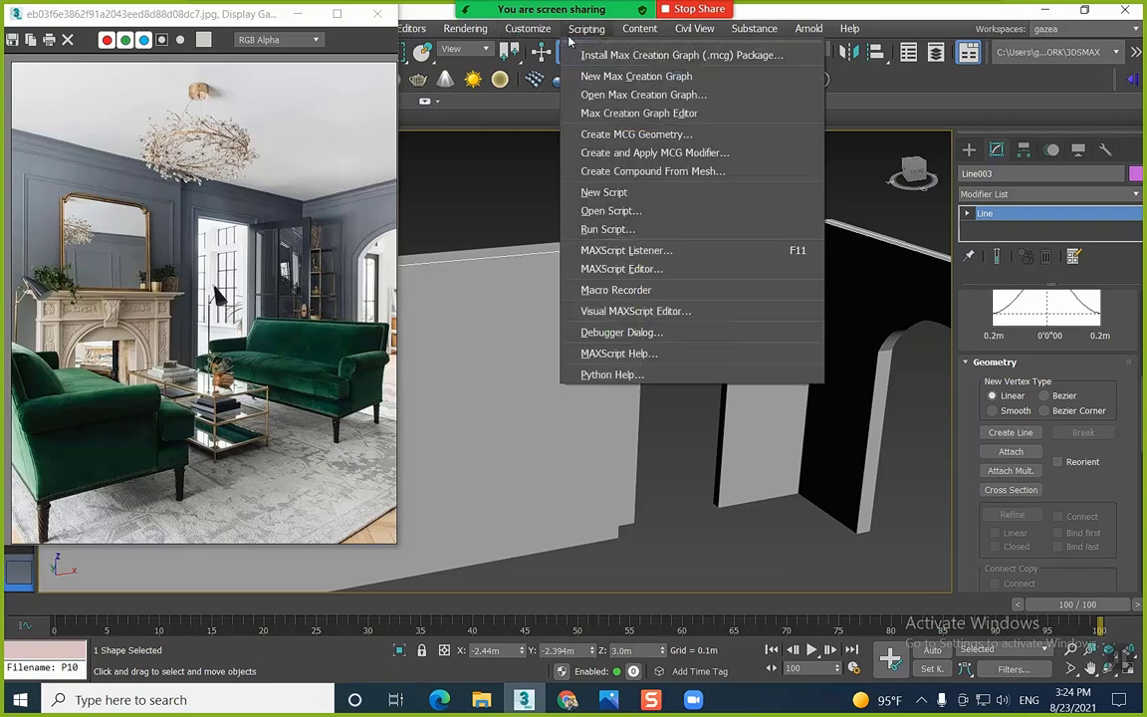
{"action": "left_click", "coordinate": [602, 229]}
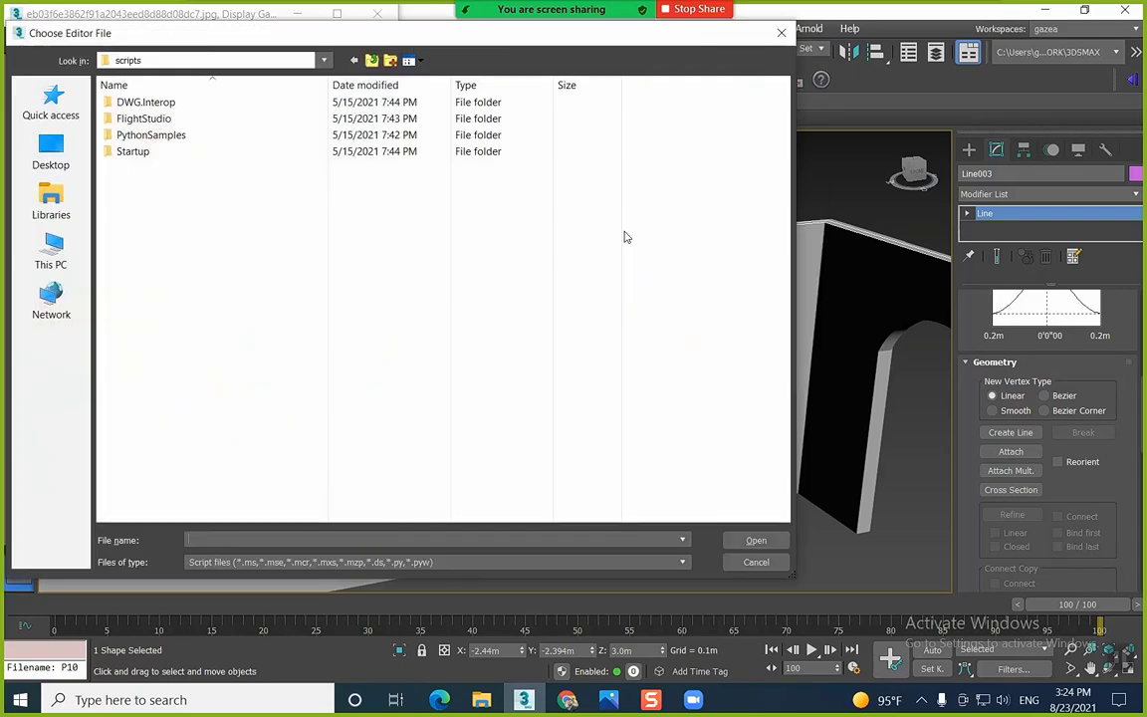
{"action": "left_click", "coordinate": [54, 254]}
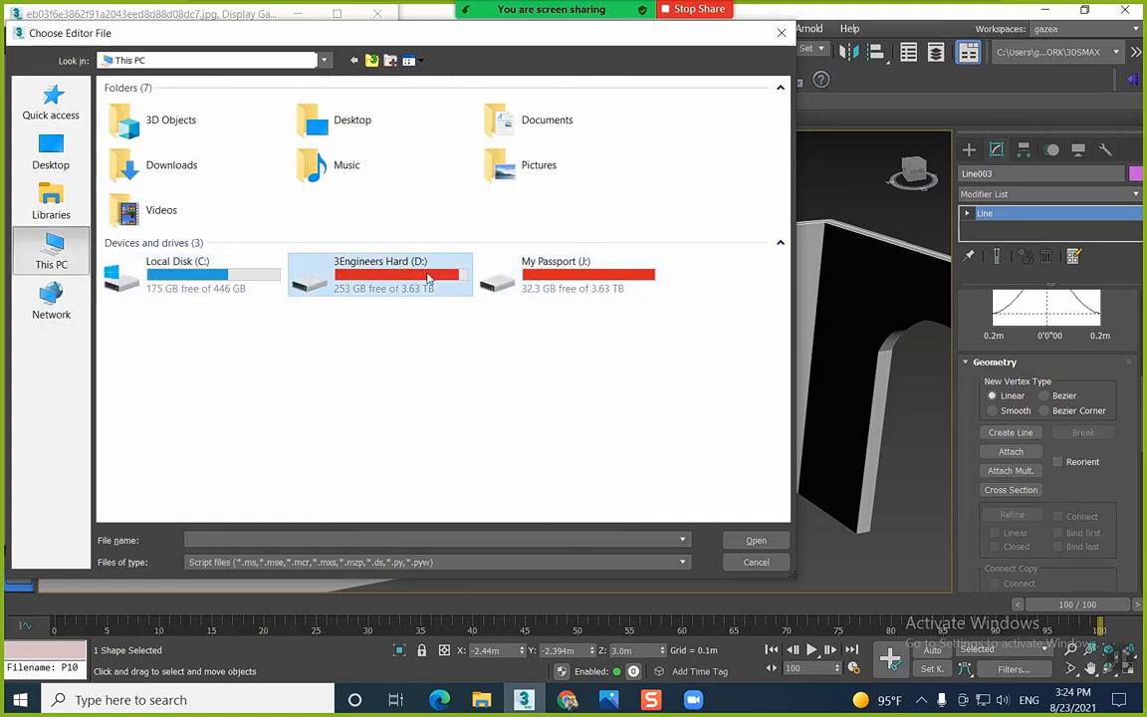
{"action": "double_click", "coordinate": [380, 270]}
{"action": "scroll", "coordinate": [154, 304], "scroll_direction": "down", "scroll_amount": 5}
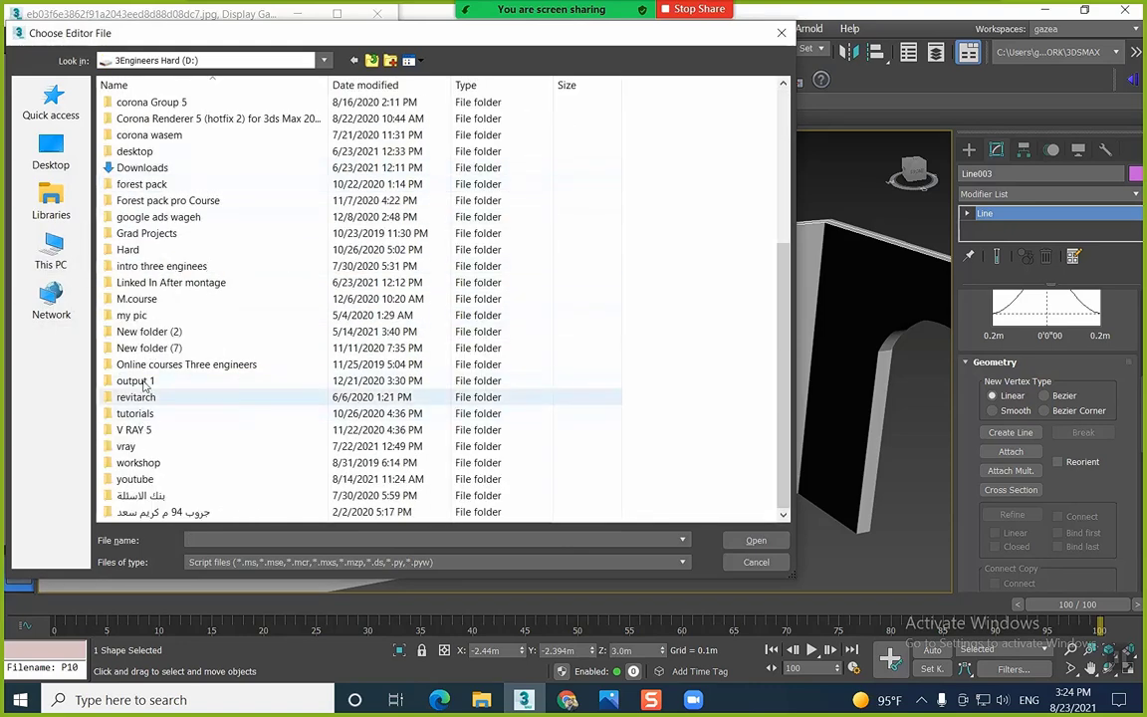
{"action": "double_click", "coordinate": [143, 254]}
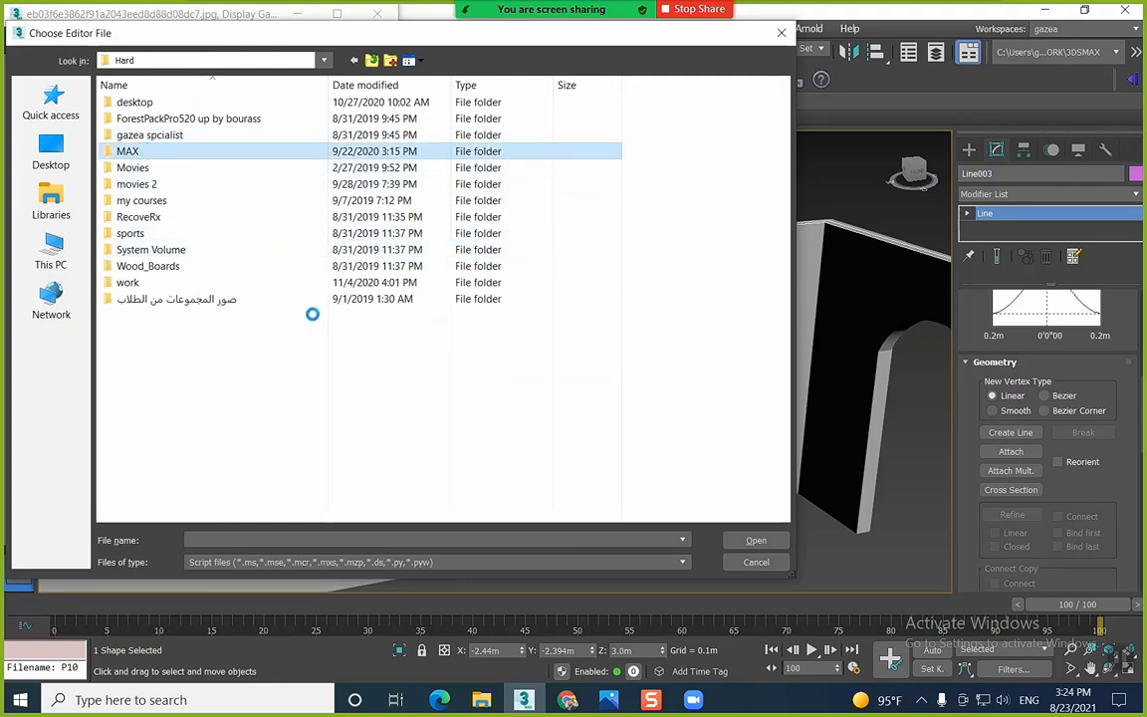
{"action": "double_click", "coordinate": [159, 137]}
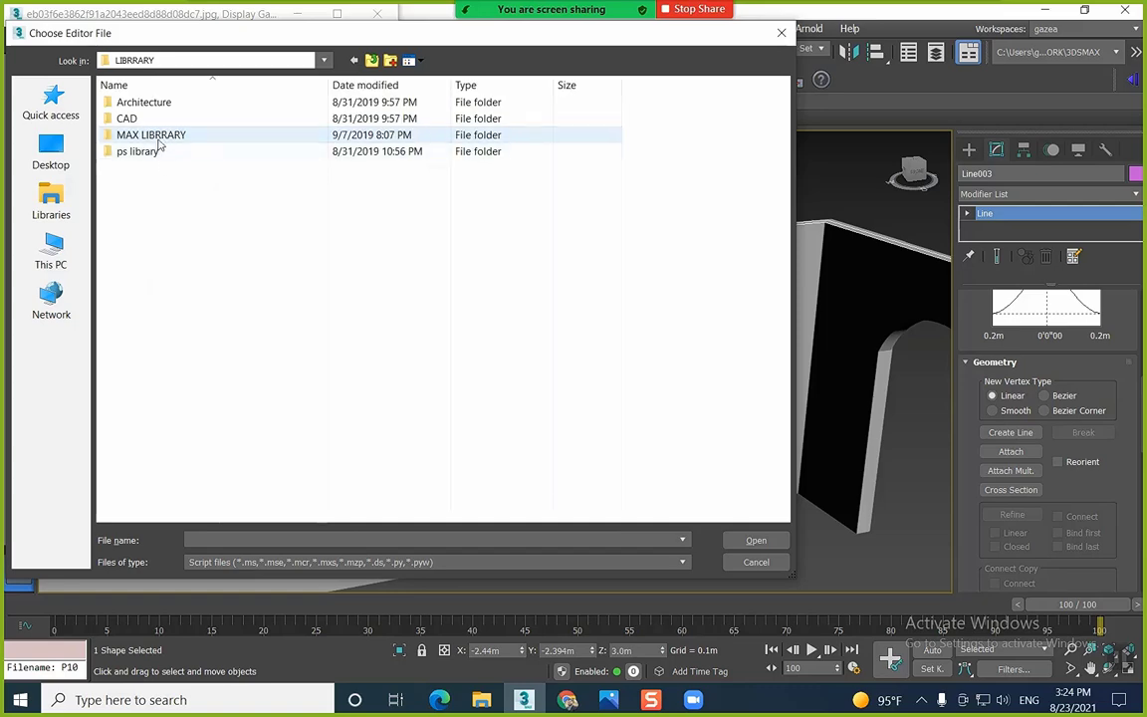
{"action": "double_click", "coordinate": [156, 140]}
{"action": "double_click", "coordinate": [159, 379]}
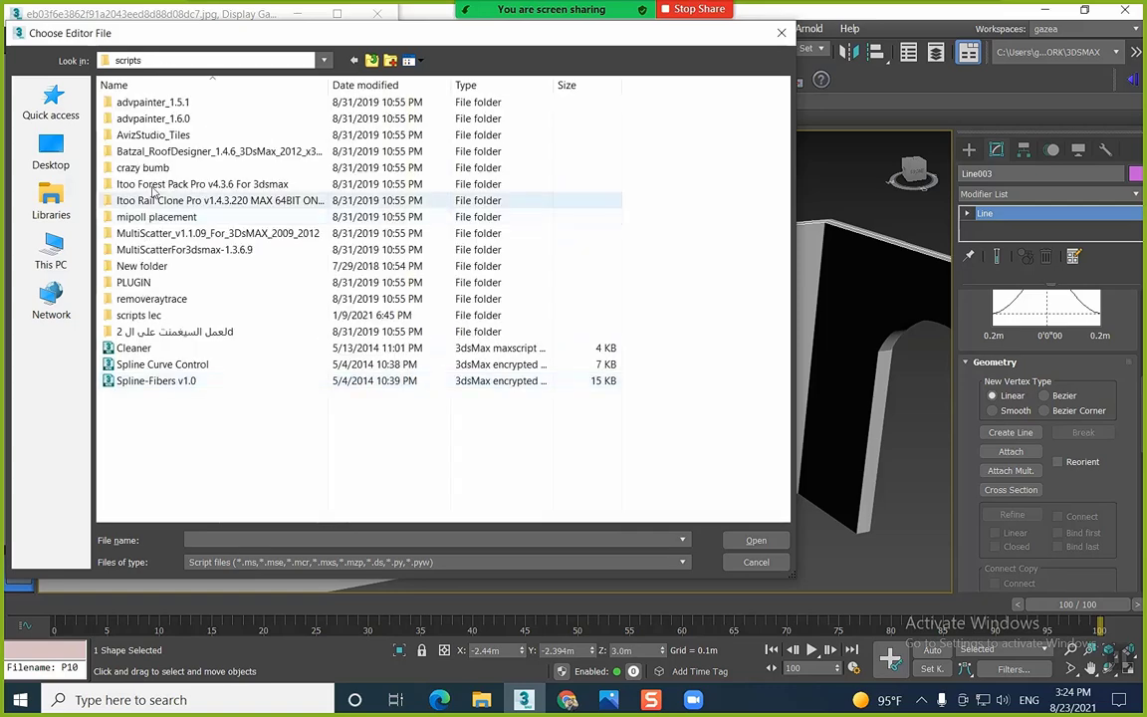
{"action": "double_click", "coordinate": [143, 315]}
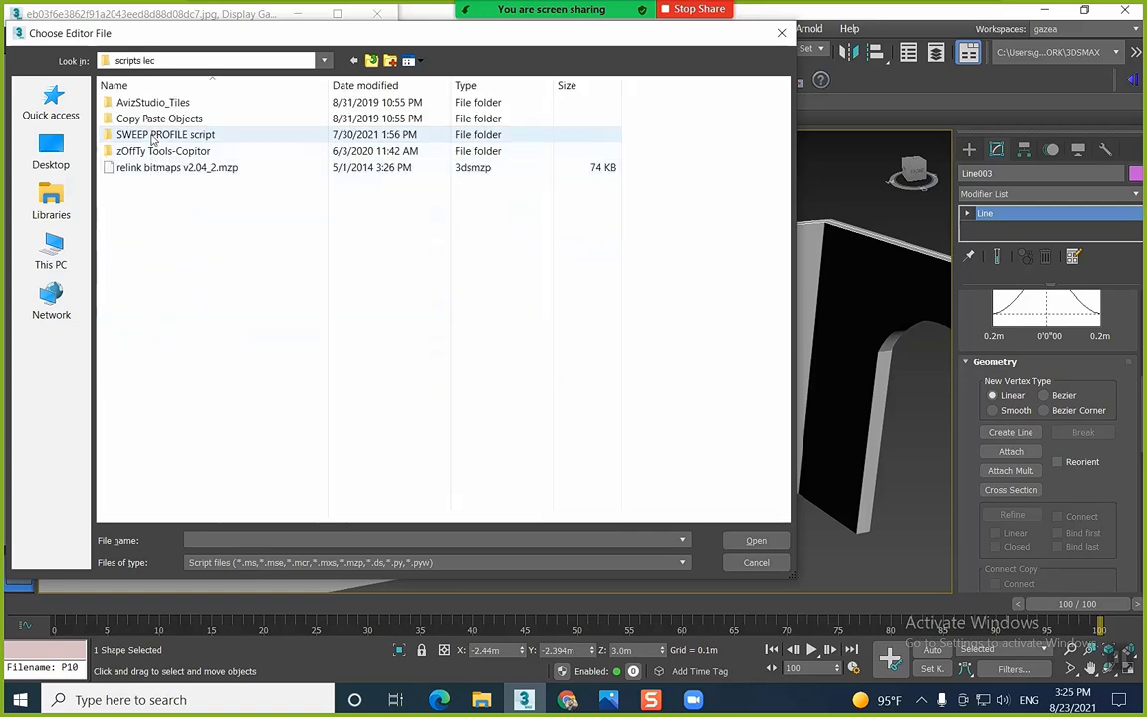
Run TrackScripts.mzp from the SWEEP PROFILE script folder and install the TrackScripts pack
{"action": "double_click", "coordinate": [153, 140]}
{"action": "left_click", "coordinate": [115, 121]}
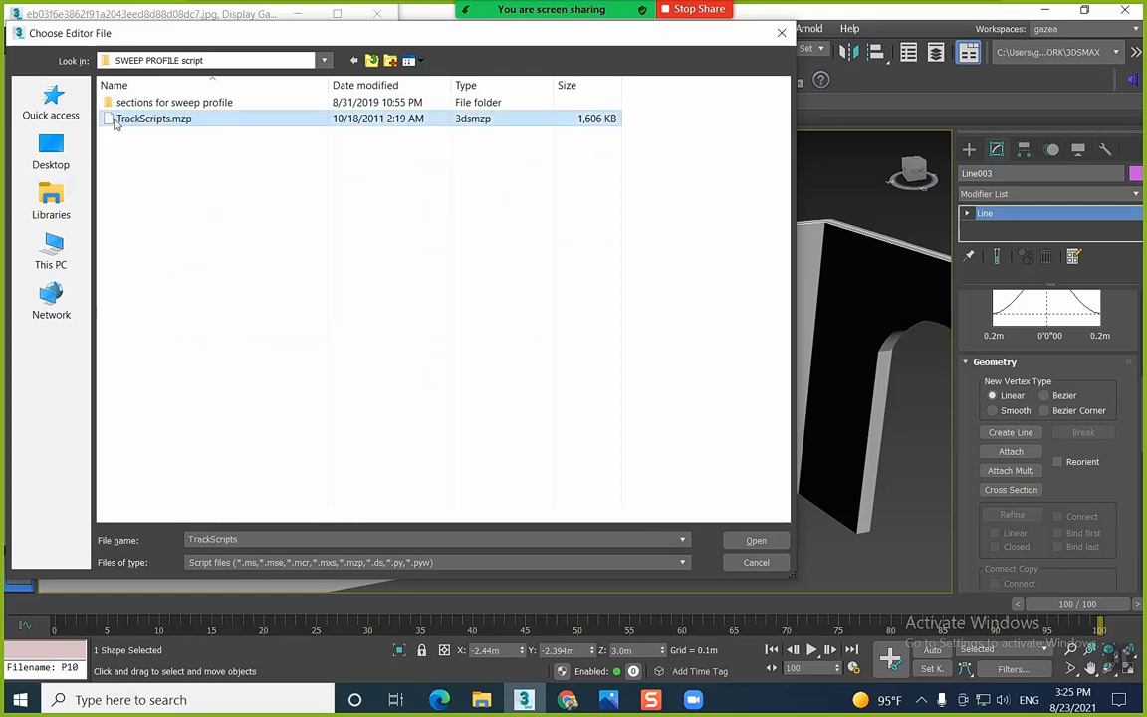
{"action": "double_click", "coordinate": [172, 120]}
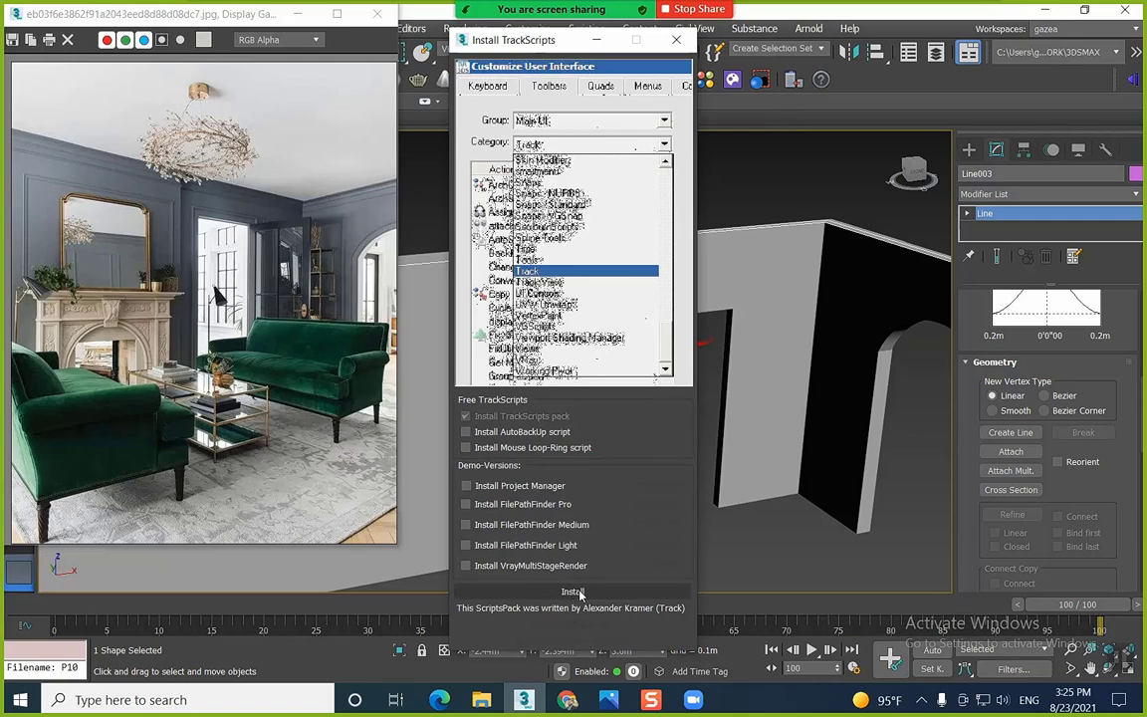
{"action": "left_click", "coordinate": [576, 593]}
Locate the Sweep Profile action among all Main UI toolbar commands in the user interface customization
{"action": "left_click", "coordinate": [528, 28]}
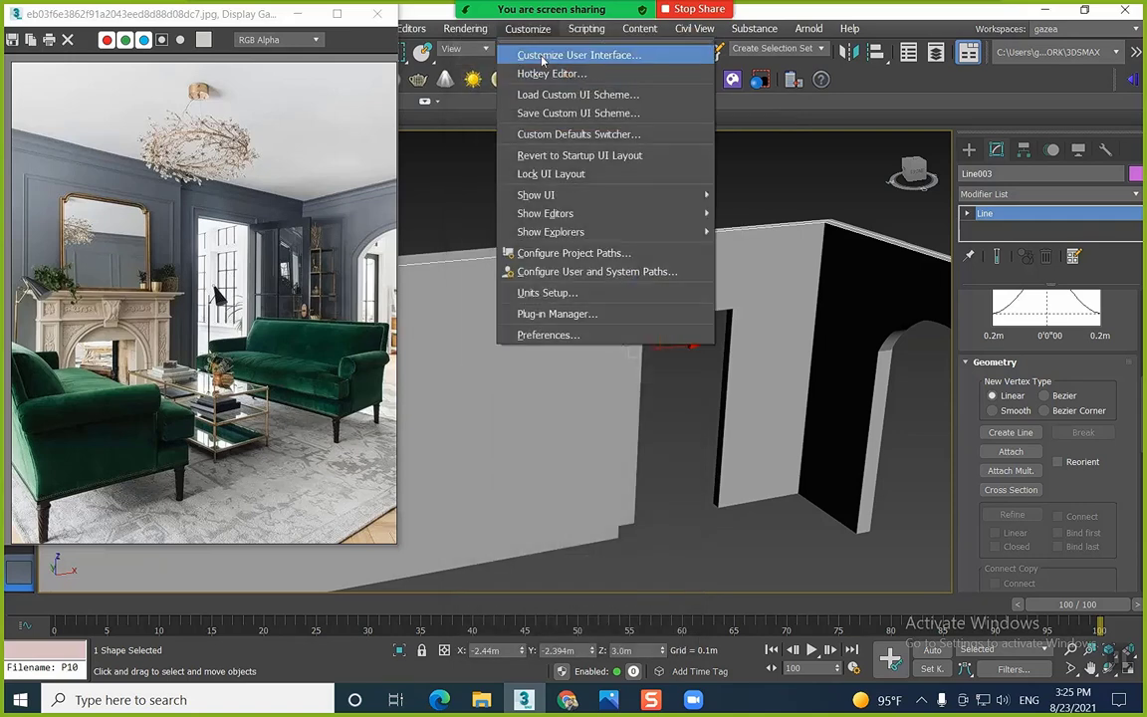
{"action": "left_click", "coordinate": [563, 57]}
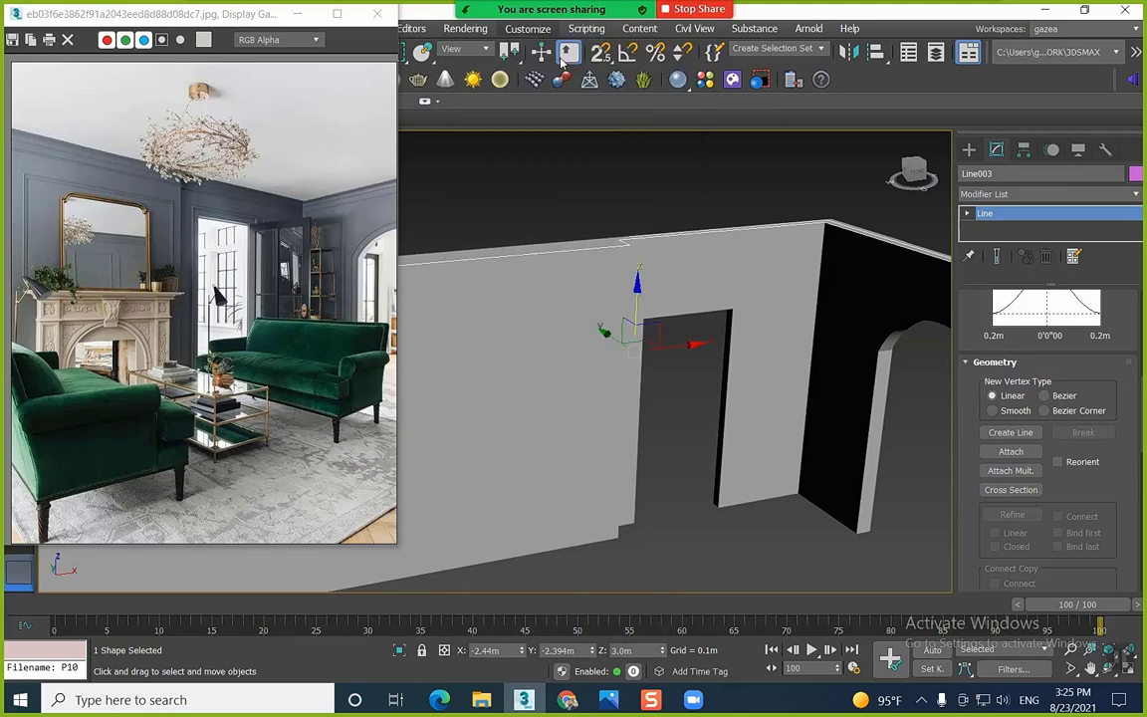
{"action": "left_click", "coordinate": [396, 160]}
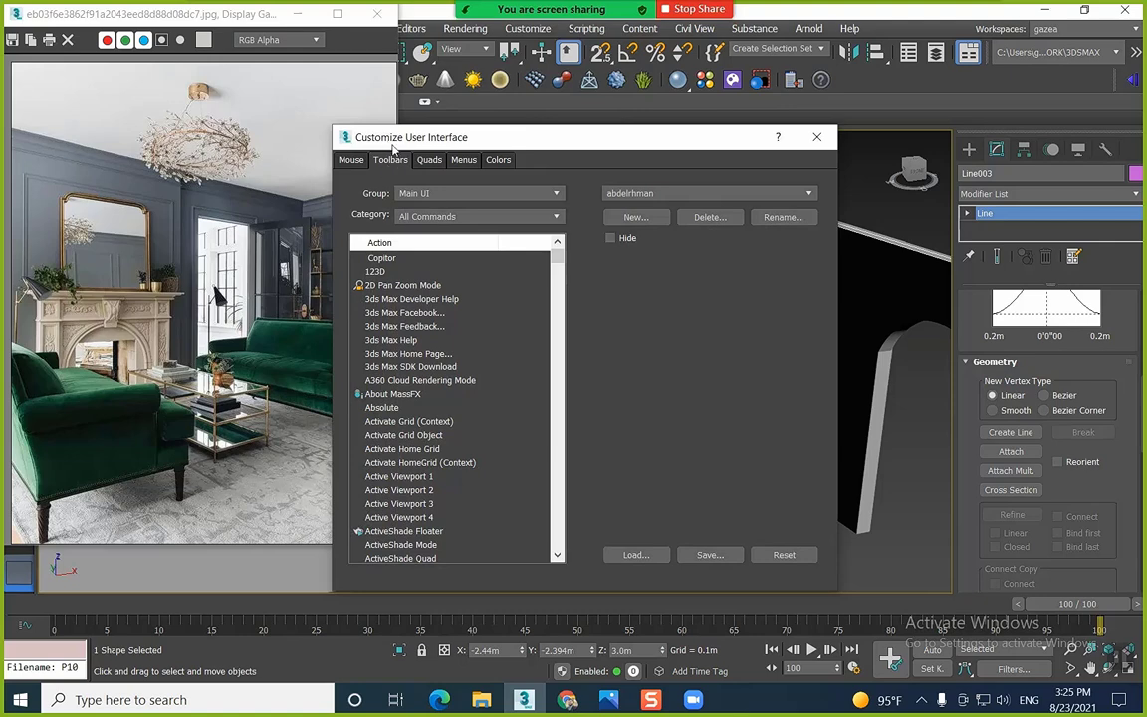
{"action": "left_click_drag", "start_coordinate": [395, 146], "coordinate": [542, 84]}
{"action": "left_click", "coordinate": [581, 267]}
{"action": "type", "text": "sw"}
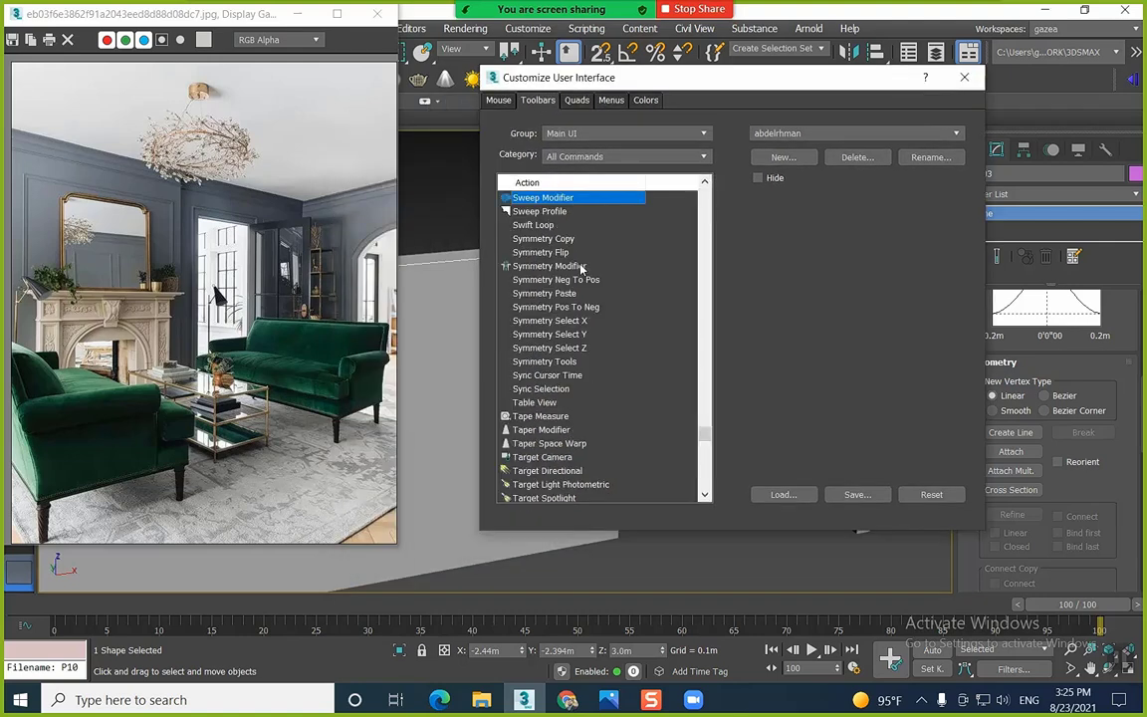
{"action": "left_click", "coordinate": [560, 214]}
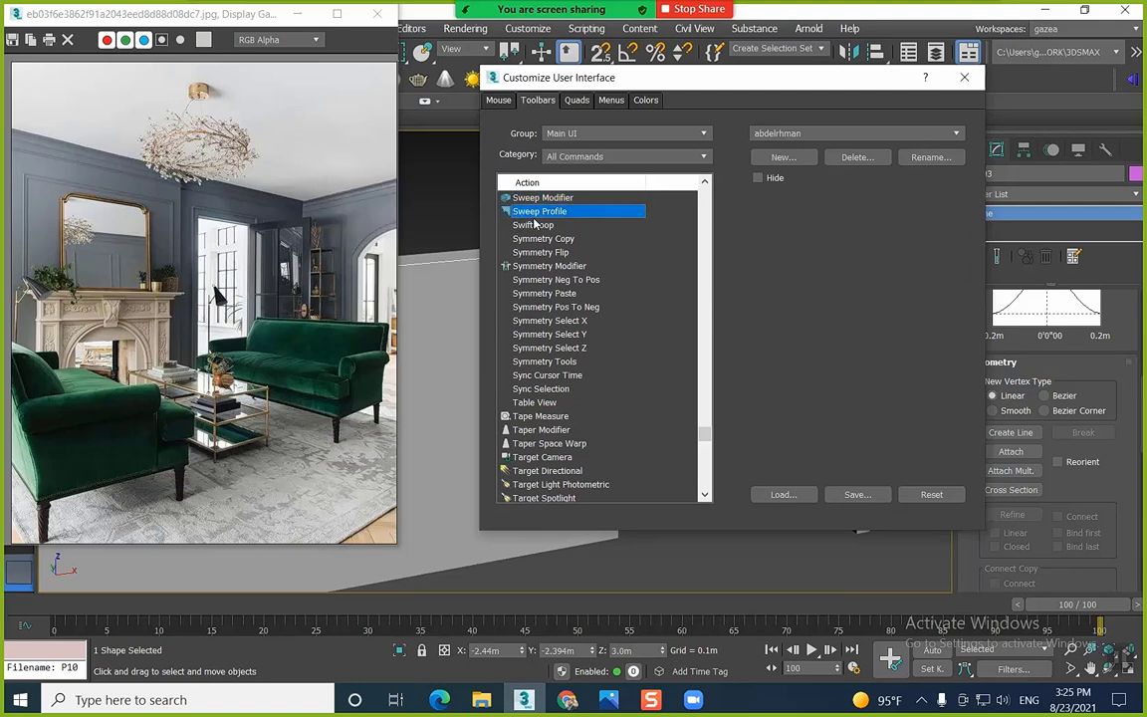
{"action": "left_click_drag", "start_coordinate": [674, 82], "coordinate": [647, 219]}
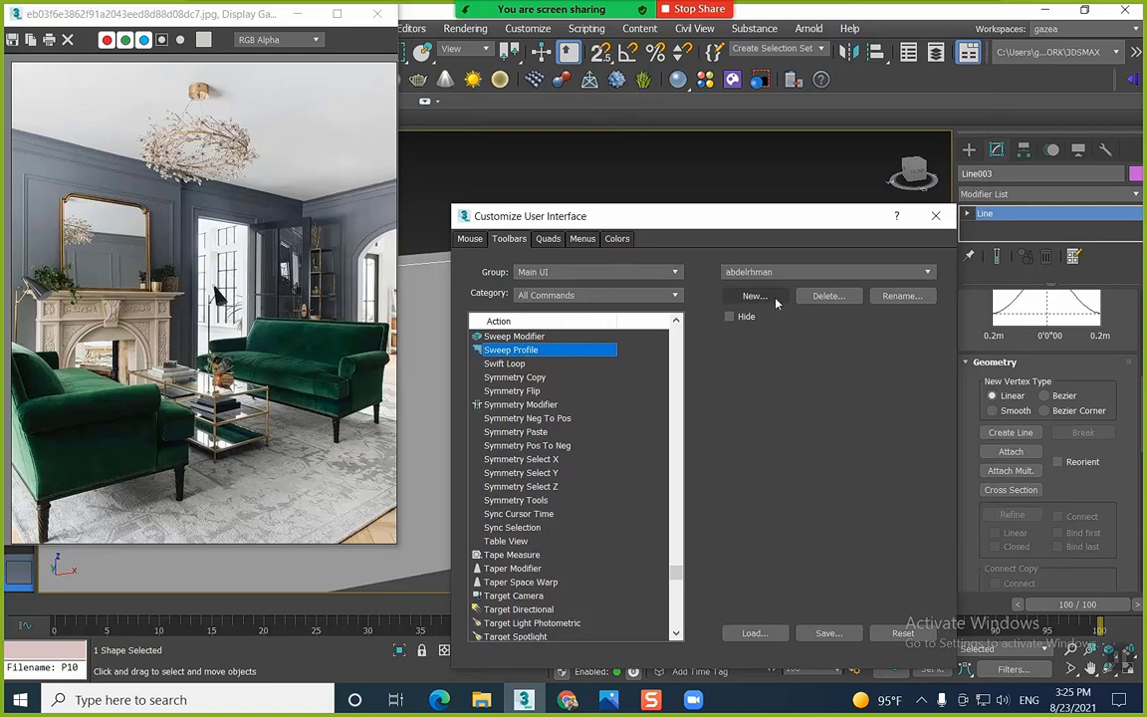
Move the reference photo off the toolbars, relocate the toolbar holding Sweep Profile after the V-Ray tools, and close the customization dialog
{"action": "right_click", "coordinate": [914, 82]}
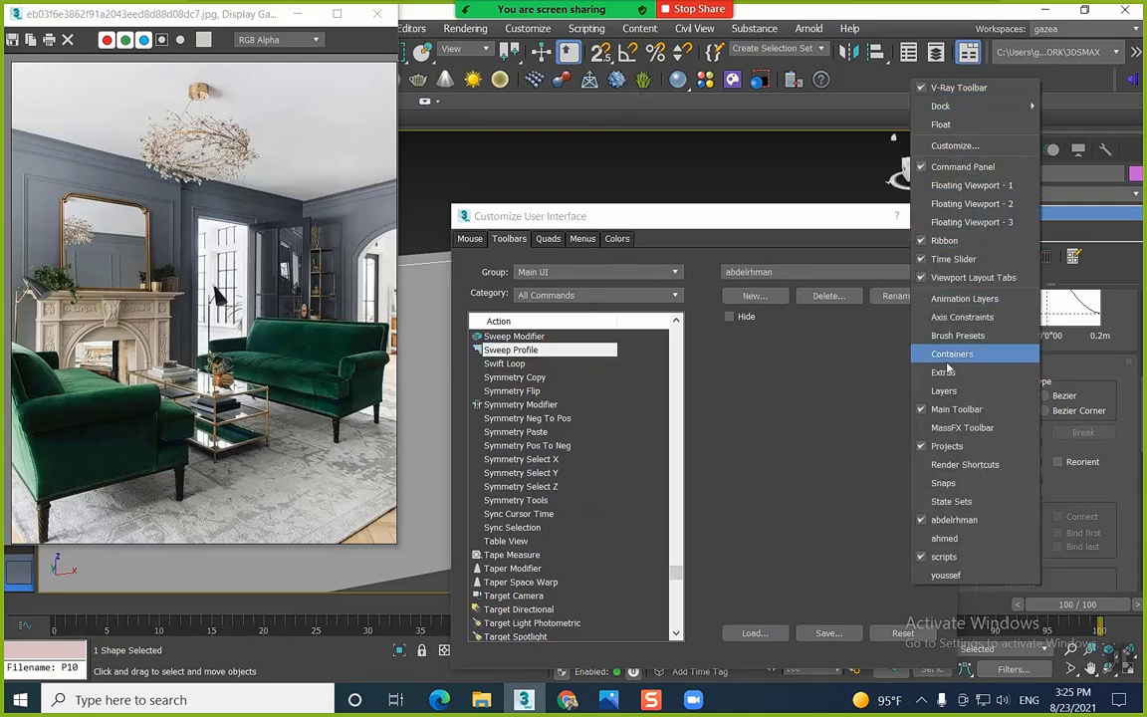
{"action": "left_click", "coordinate": [192, 22]}
{"action": "left_click_drag", "start_coordinate": [192, 22], "coordinate": [209, 140]}
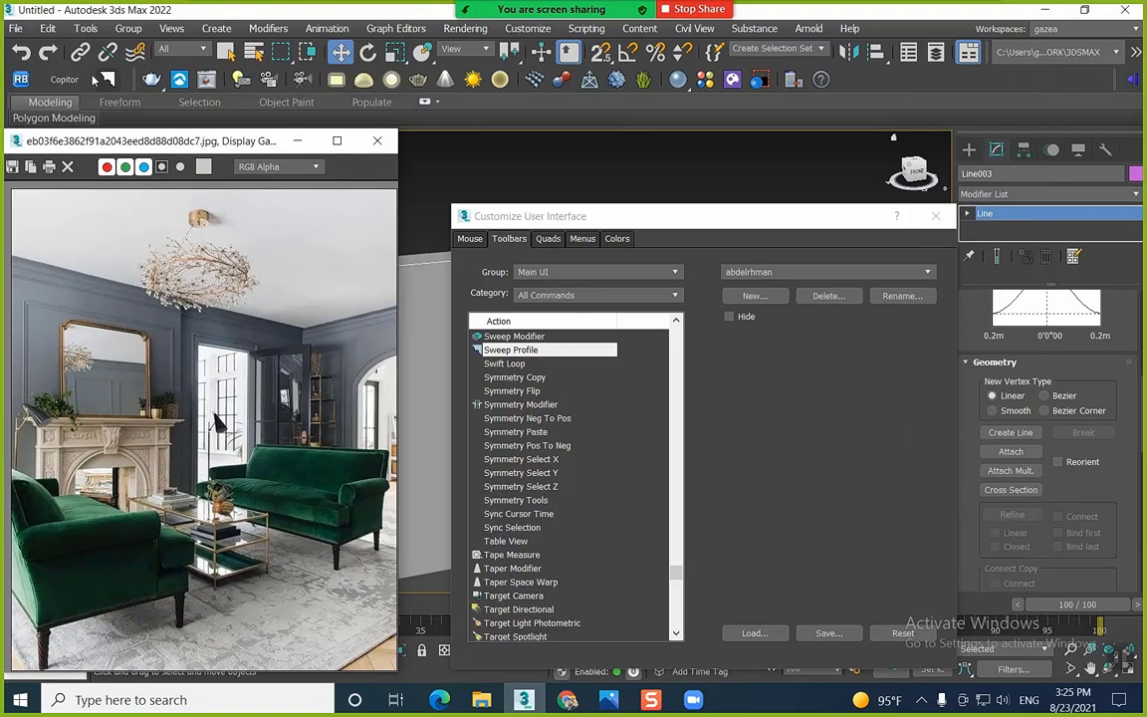
{"action": "left_click_drag", "start_coordinate": [12, 79], "coordinate": [782, 76]}
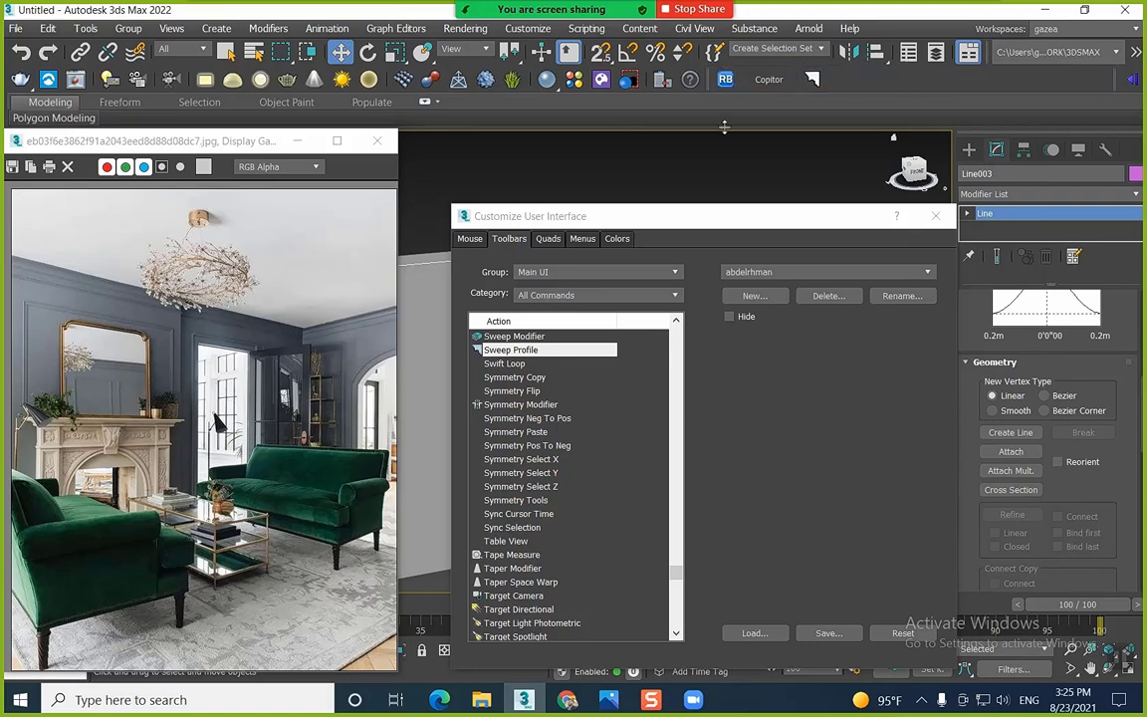
{"action": "left_click", "coordinate": [935, 216]}
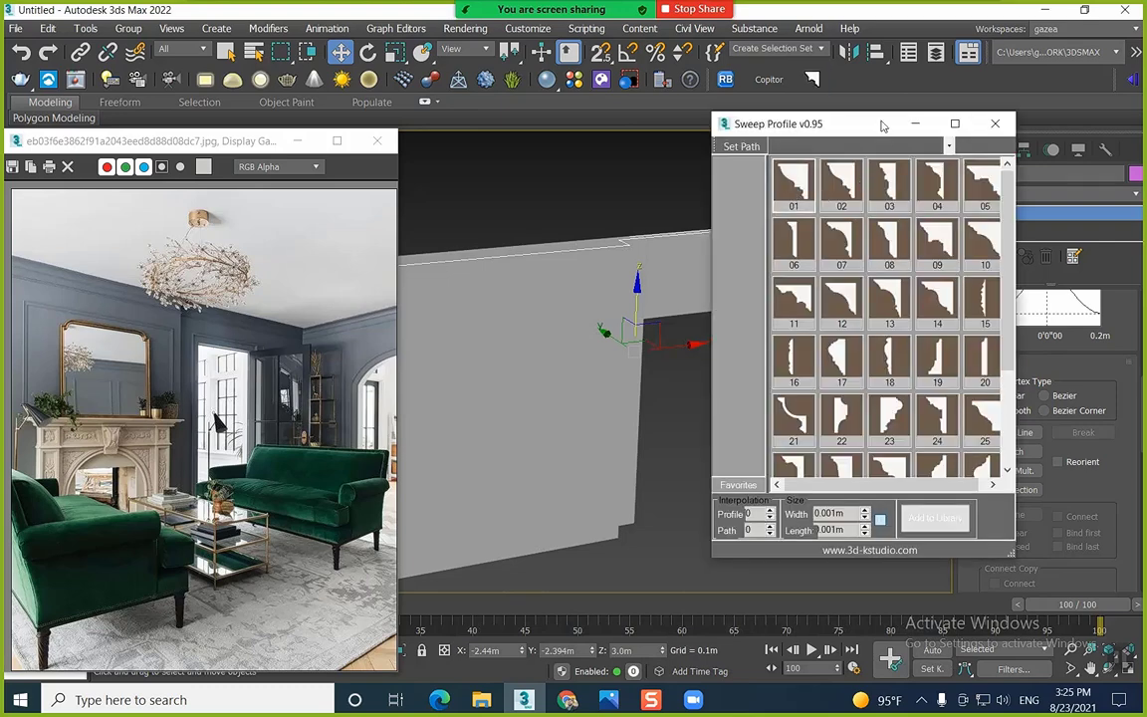
Apply profile P03 from the Sweep Profile library to the traced room spline and minimize the library window
{"action": "left_click_drag", "start_coordinate": [782, 123], "coordinate": [886, 71]}
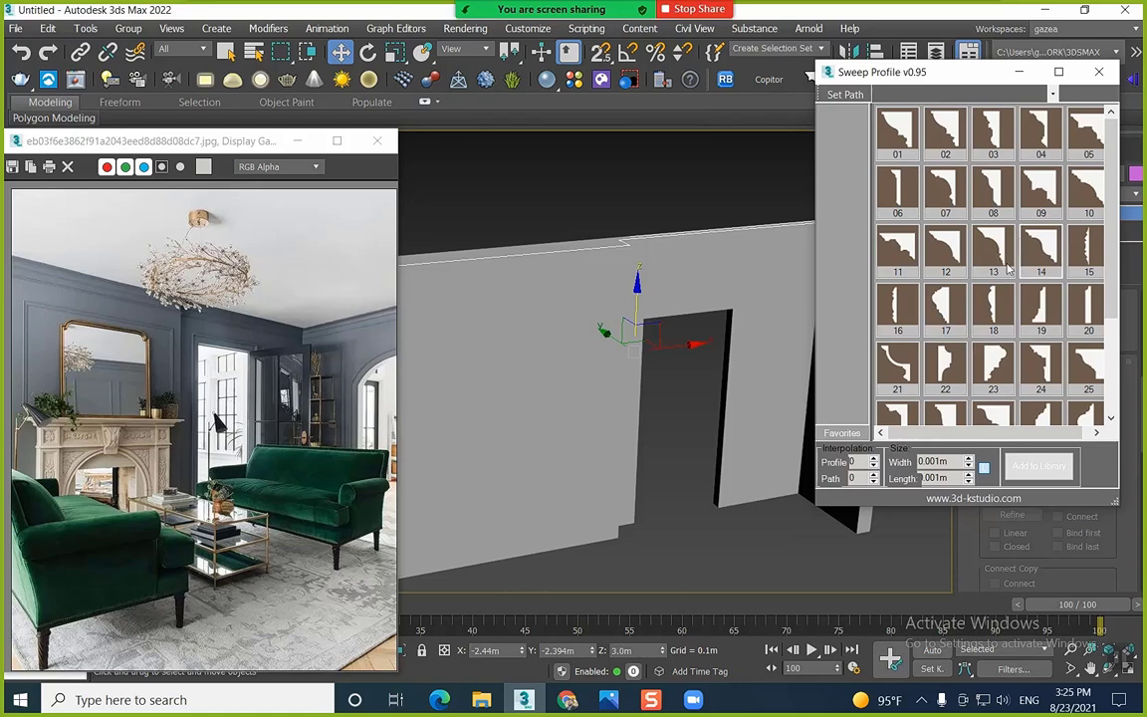
{"action": "scroll", "coordinate": [1016, 289], "scroll_direction": "down", "scroll_amount": 3}
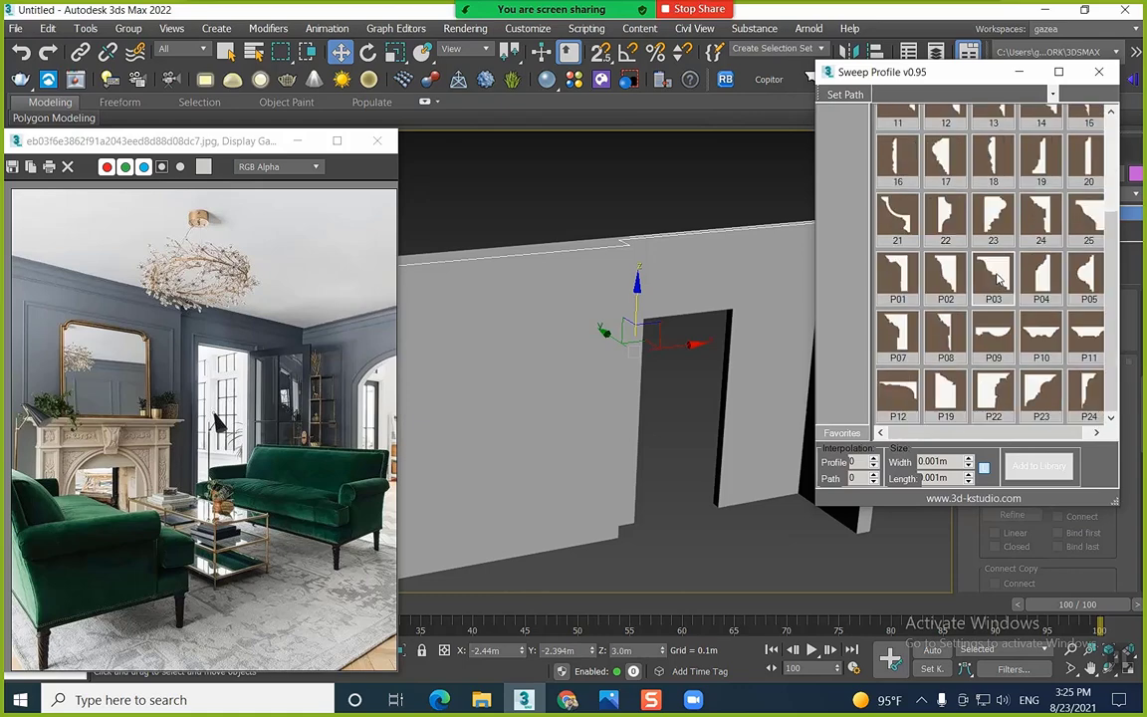
{"action": "left_click", "coordinate": [996, 279]}
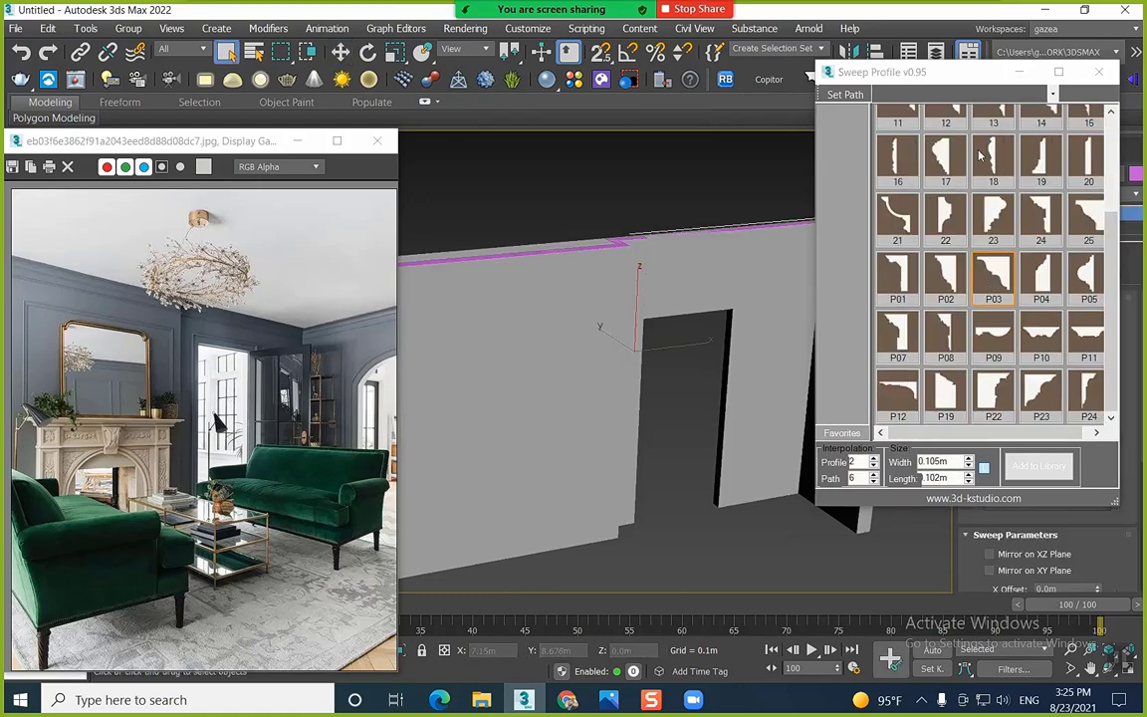
{"action": "left_click", "coordinate": [1020, 74]}
Set the Sweep's pivot alignment to the top-left point and inspect the cornice along the walls from inside the room
{"action": "scroll", "coordinate": [835, 225], "scroll_direction": "up", "scroll_amount": 5}
{"action": "middle_click_drag", "start_coordinate": [832, 228], "coordinate": [686, 232]}
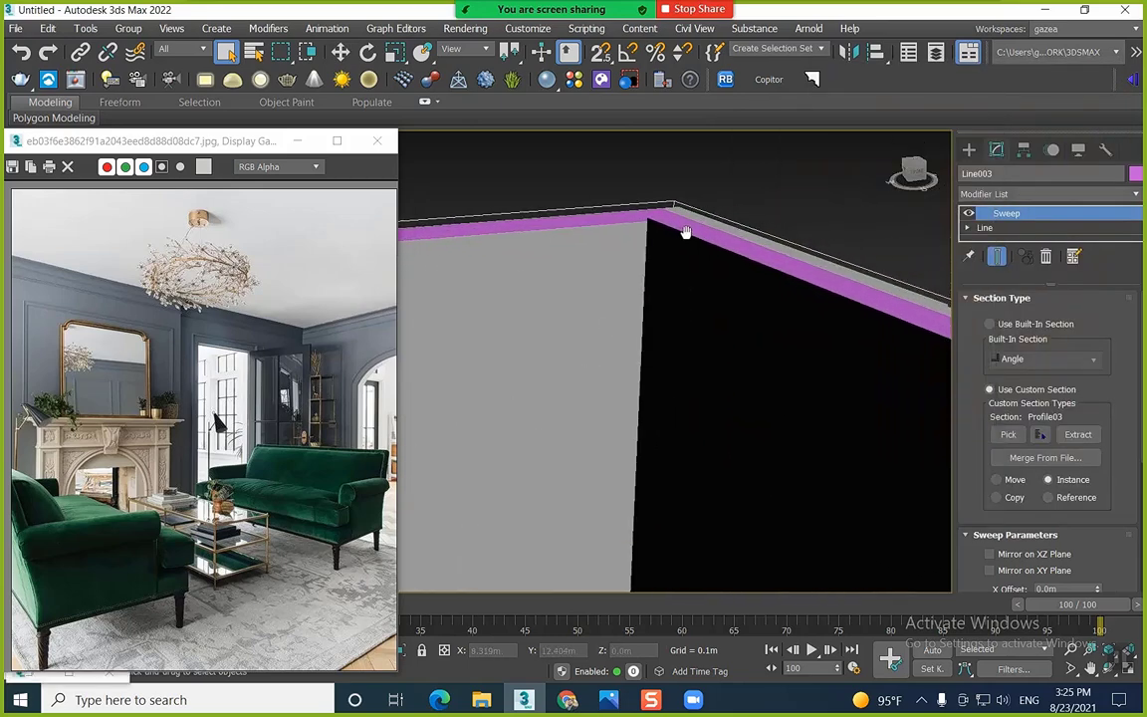
{"action": "scroll", "coordinate": [684, 231], "scroll_direction": "down", "scroll_amount": 2}
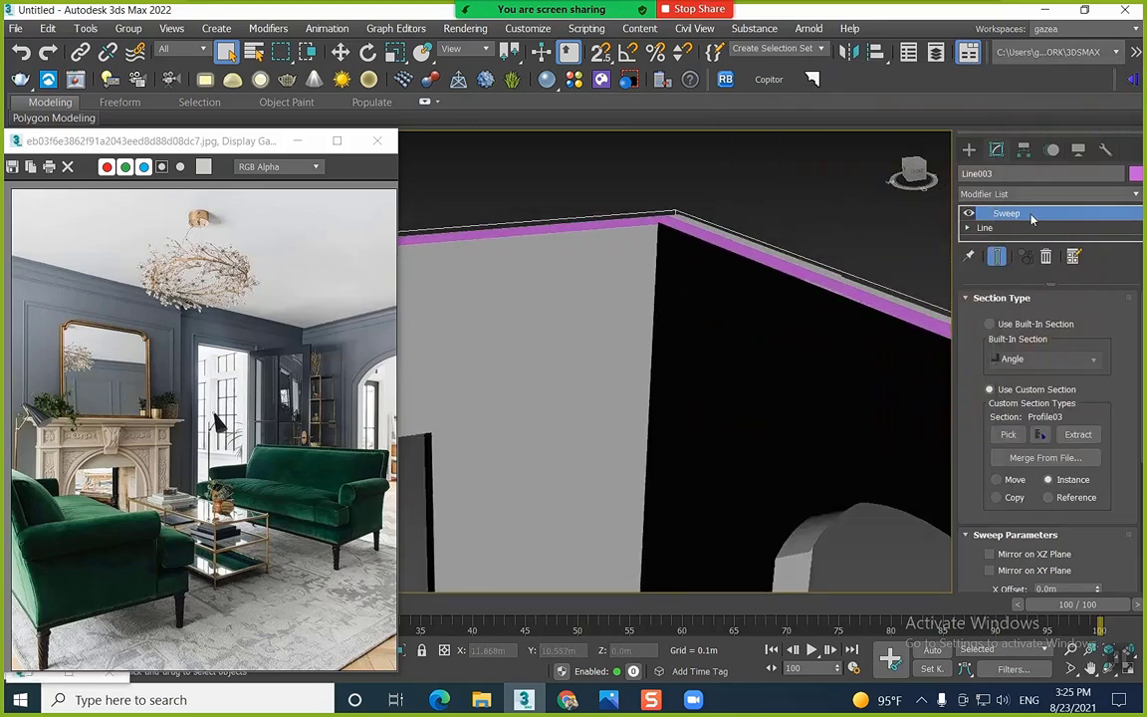
{"action": "scroll", "coordinate": [1115, 510], "scroll_direction": "down", "scroll_amount": 5}
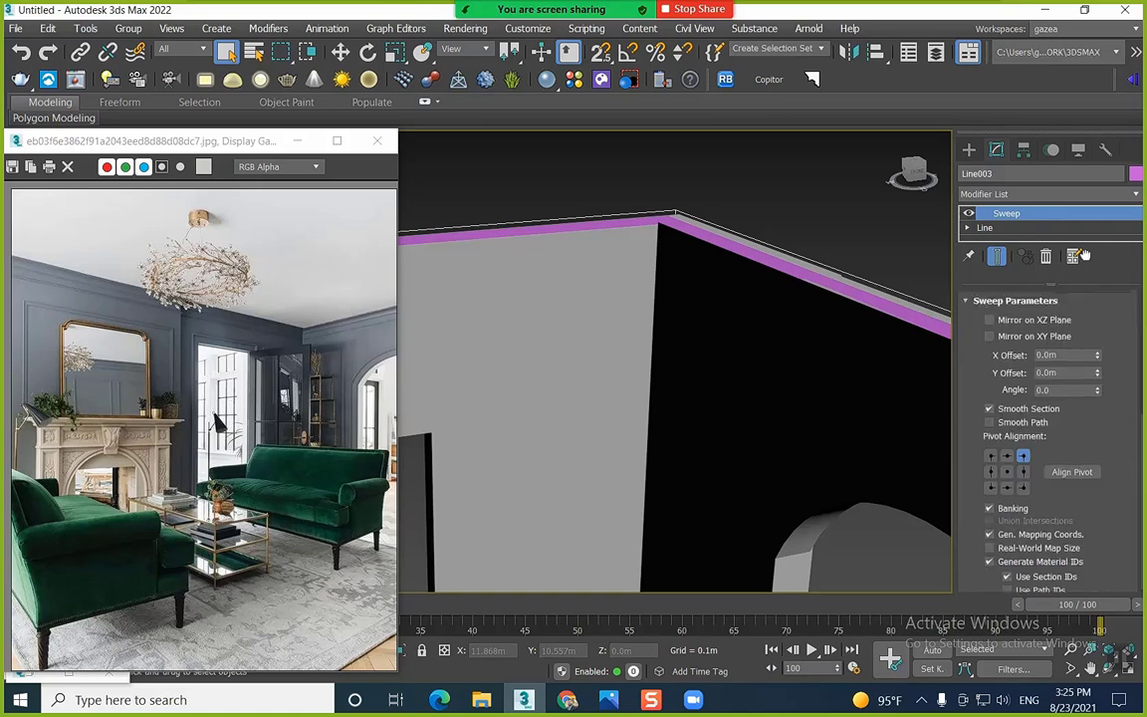
{"action": "left_click", "coordinate": [990, 445]}
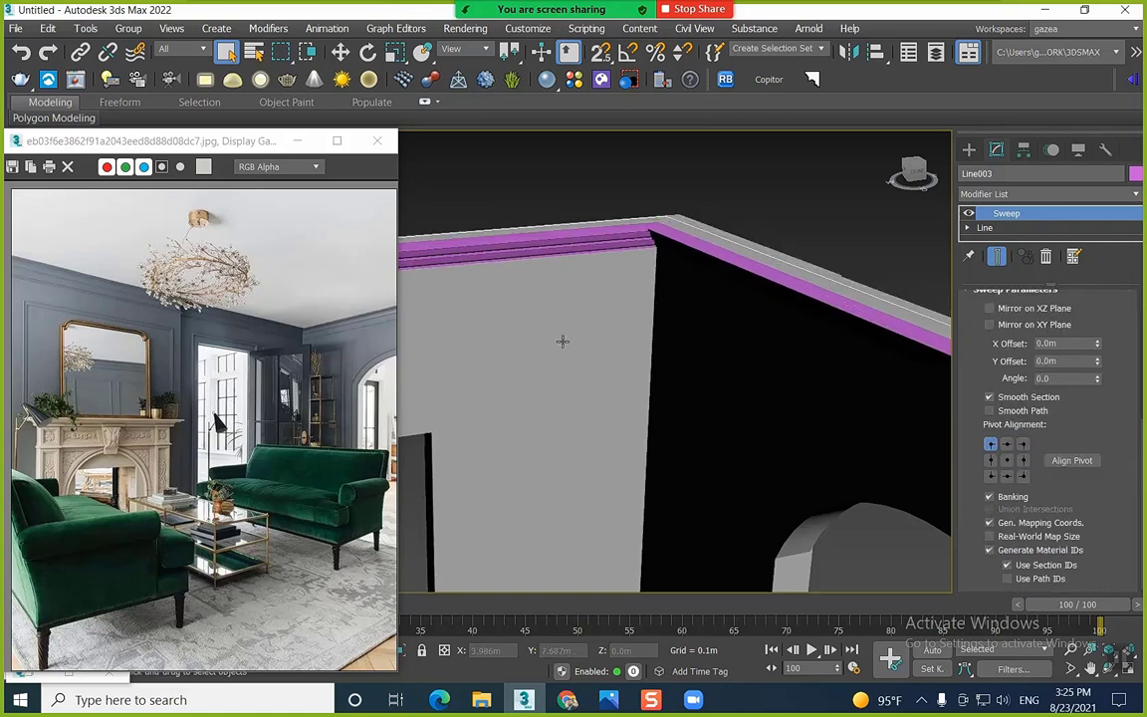
{"action": "middle_click_drag", "start_coordinate": [562, 342], "coordinate": [757, 273], "text": "alt"}
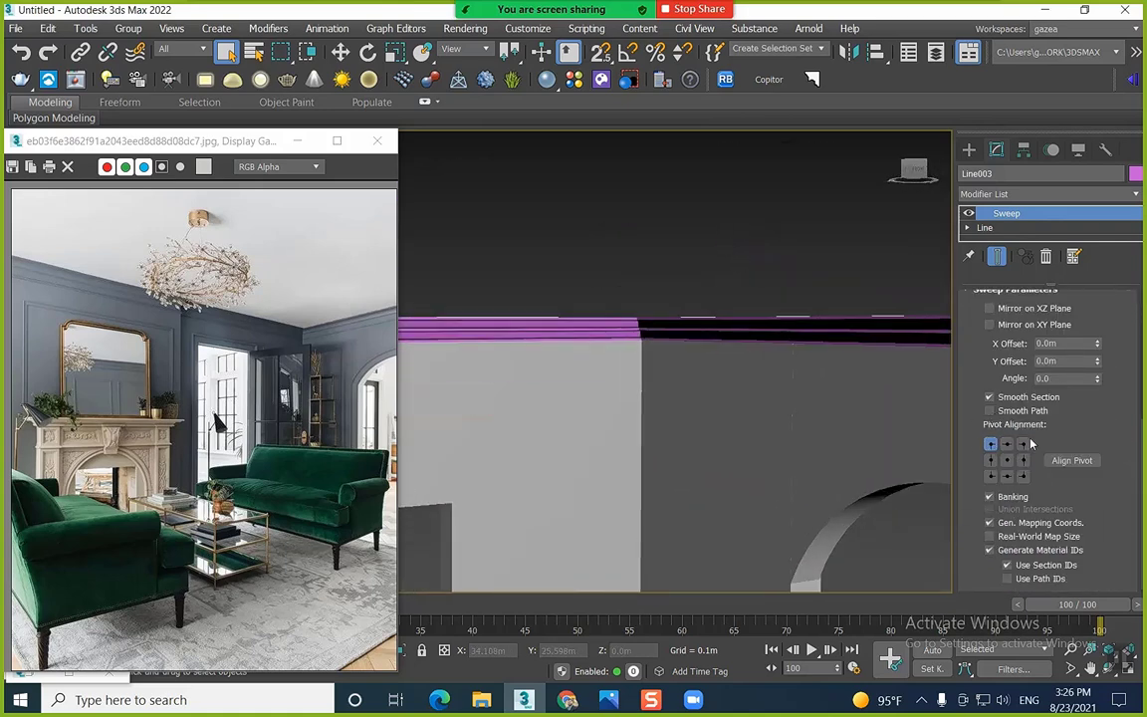
{"action": "middle_click_drag", "start_coordinate": [637, 348], "coordinate": [580, 371], "text": "alt"}
{"action": "scroll", "coordinate": [585, 339], "scroll_direction": "up", "scroll_amount": 3}
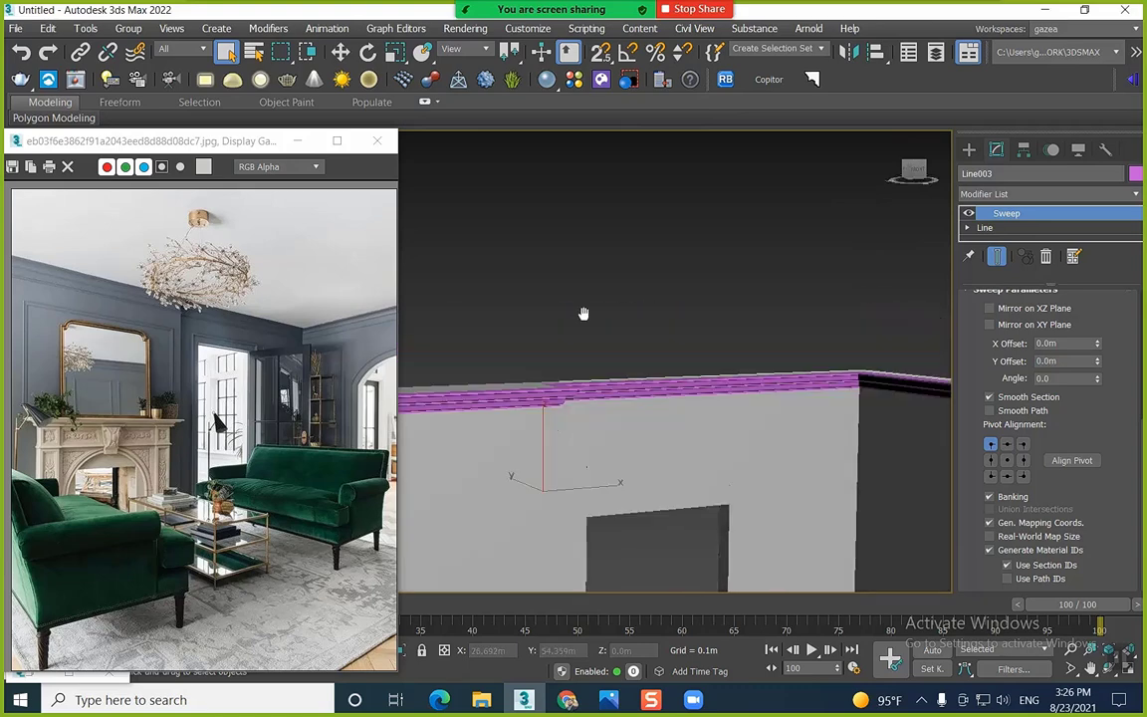
{"action": "middle_click_drag", "start_coordinate": [583, 312], "coordinate": [609, 194]}
Lower the swept cornice to Z 2.999 m and clone it in place as an independent copy named Line004
{"action": "key", "text": "w"}
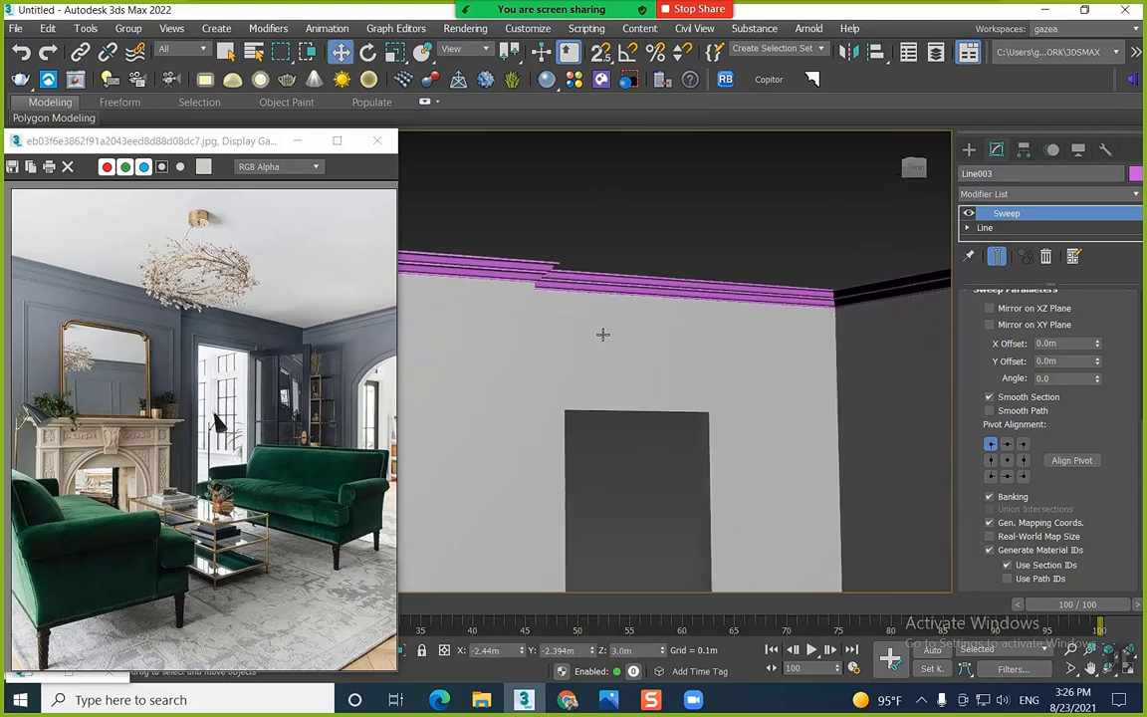
{"action": "left_click", "coordinate": [813, 80]}
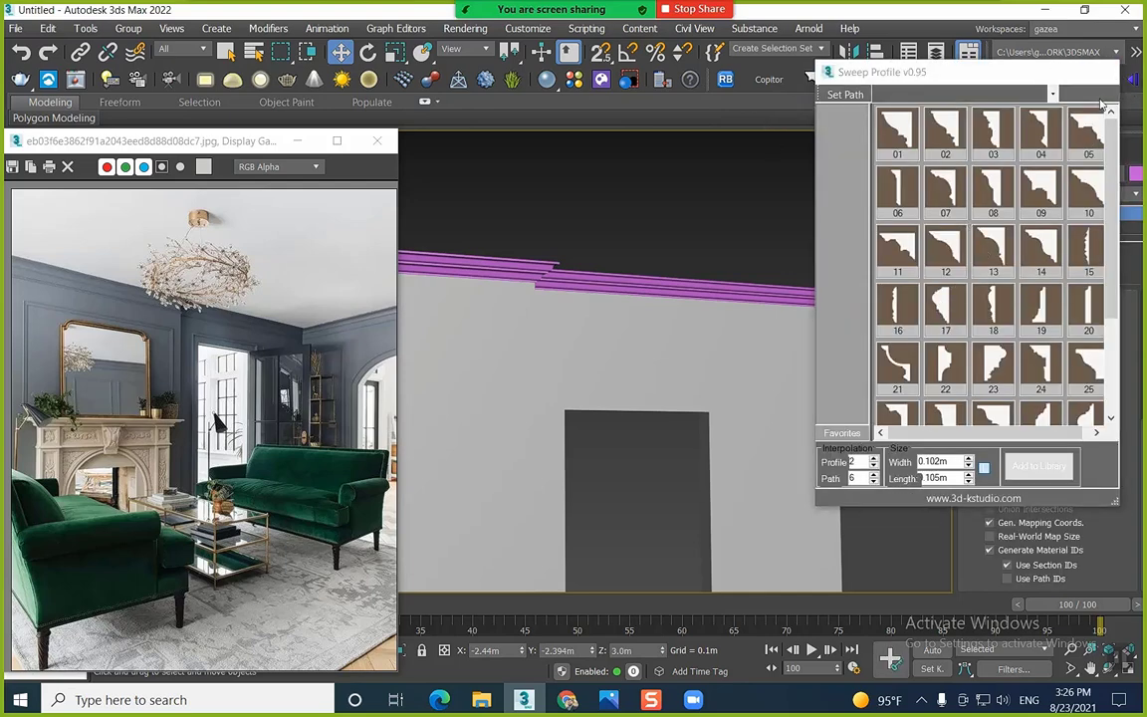
{"action": "left_click", "coordinate": [1018, 71]}
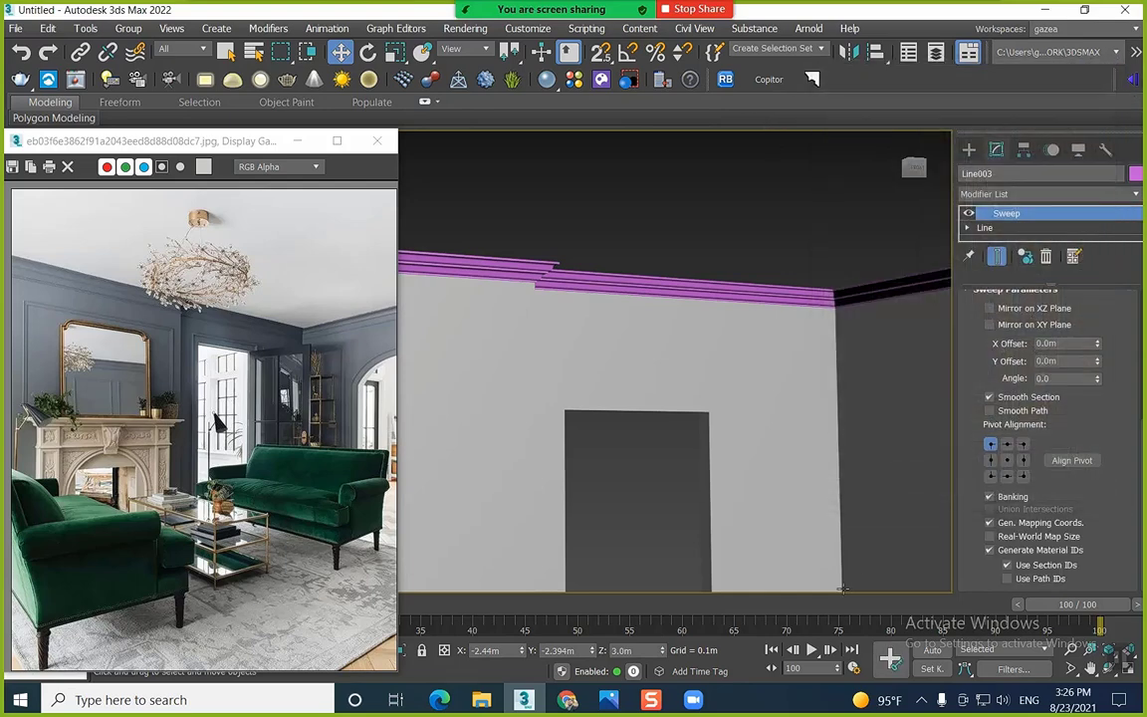
{"action": "left_click", "coordinate": [663, 653]}
{"action": "key", "text": "ctrl+v"}
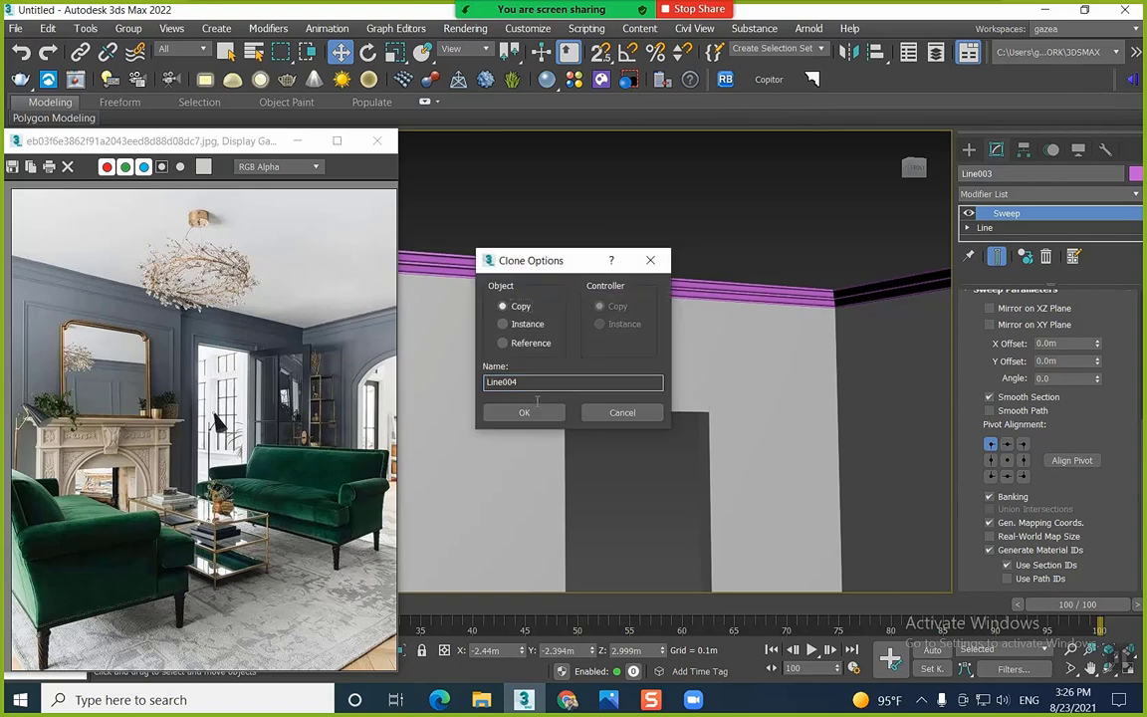
{"action": "key", "text": "Return"}
Replace the Sweep modifier on the cloned spline Line004 with an Extrude of 0.2 m
{"action": "left_click", "coordinate": [1045, 257]}
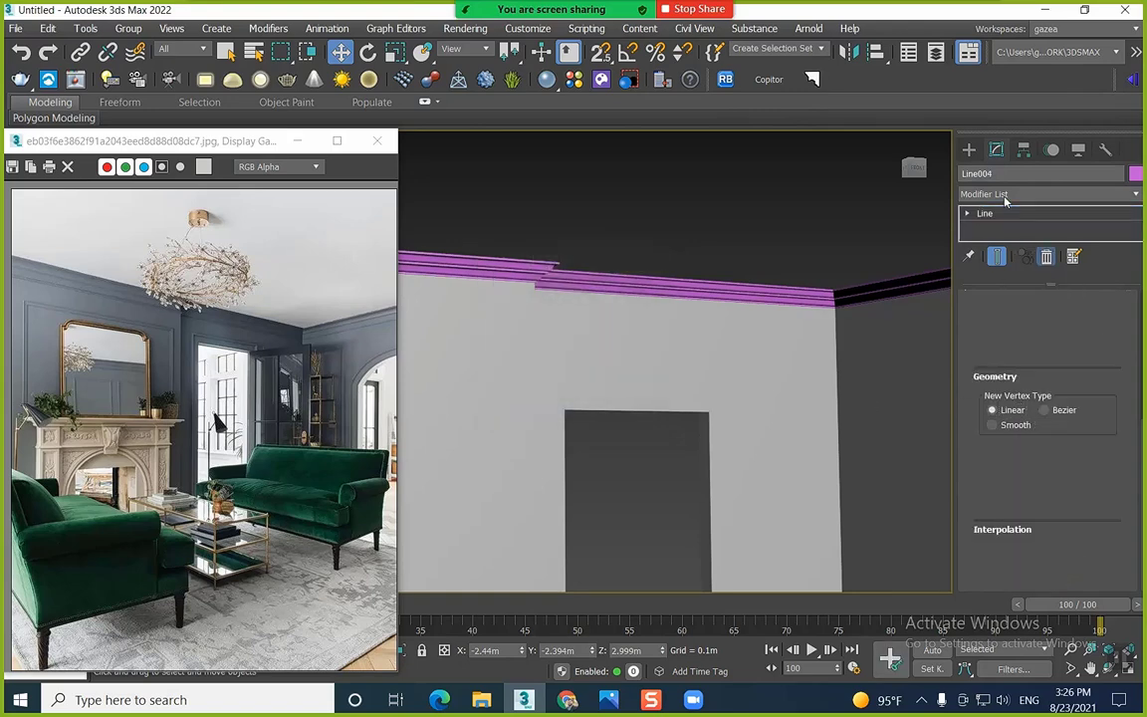
{"action": "left_click", "coordinate": [1003, 194]}
{"action": "key", "text": "e"}
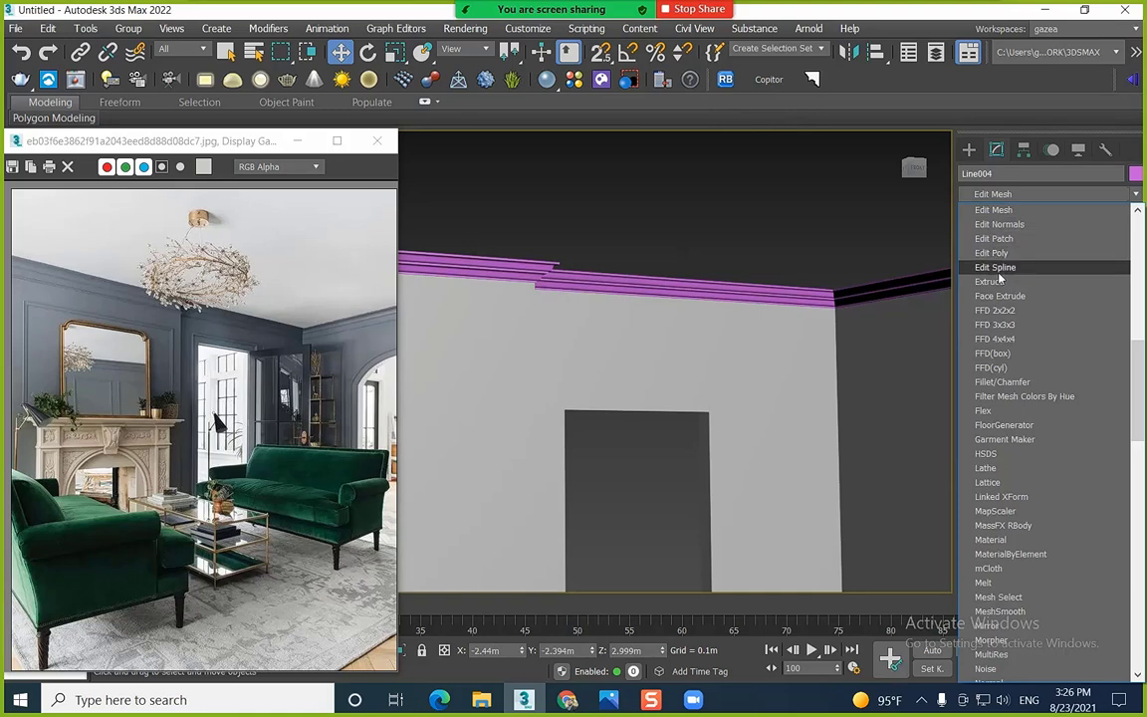
{"action": "left_click", "coordinate": [996, 281]}
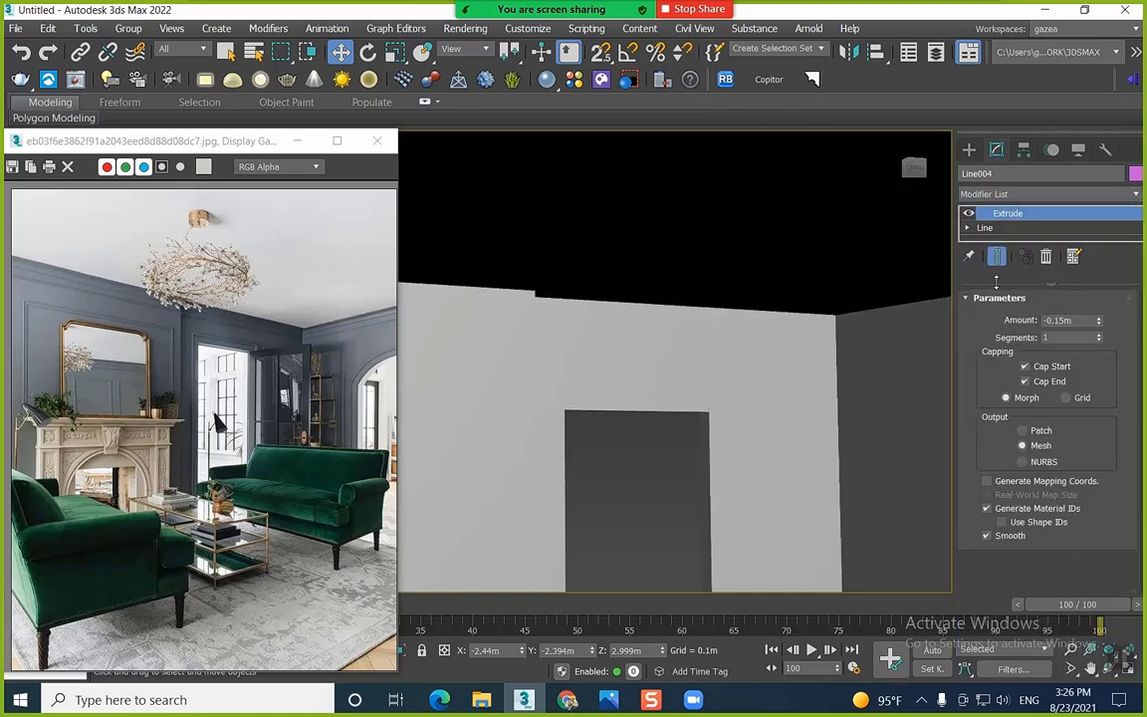
{"action": "left_click_drag", "start_coordinate": [1101, 320], "coordinate": [1100, 299]}
Inspect the cornice and the extruded ceiling slab from inside the room, and bring the whole room back into view
{"action": "middle_click_drag", "start_coordinate": [659, 322], "coordinate": [701, 358], "text": "alt"}
{"action": "left_click", "coordinate": [588, 421]}
{"action": "middle_click_drag", "start_coordinate": [601, 415], "coordinate": [650, 358]}
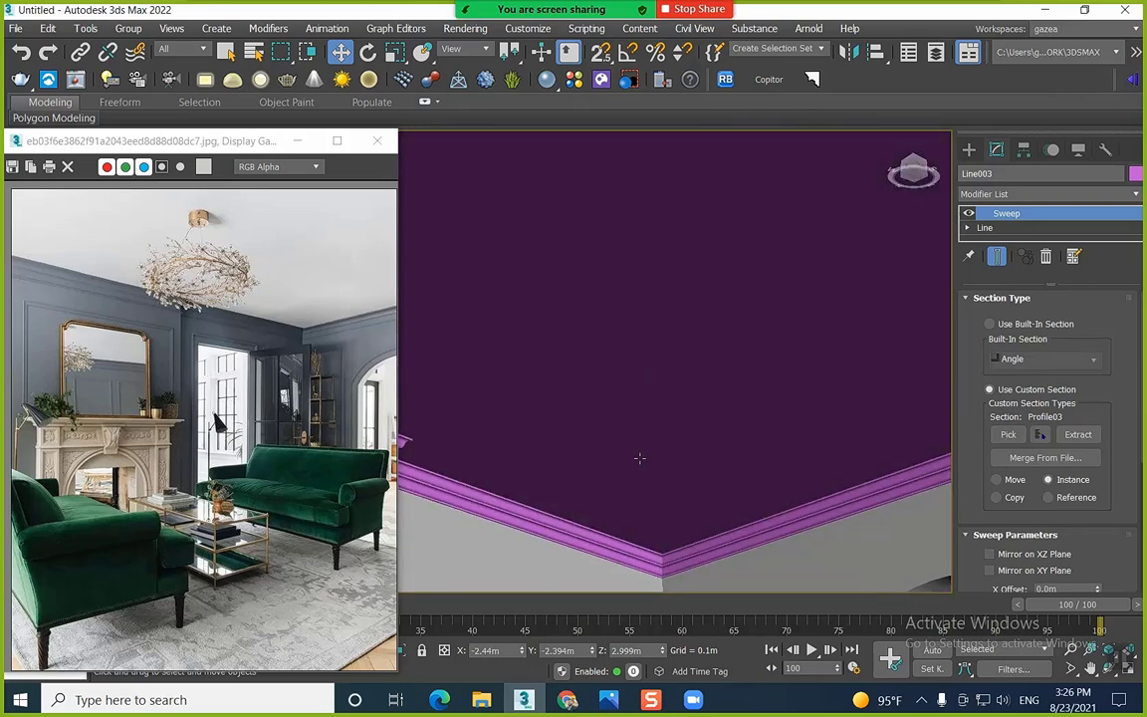
{"action": "middle_click_drag", "start_coordinate": [639, 458], "coordinate": [670, 302], "text": "alt"}
{"action": "scroll", "coordinate": [638, 324], "scroll_direction": "up", "scroll_amount": 2}
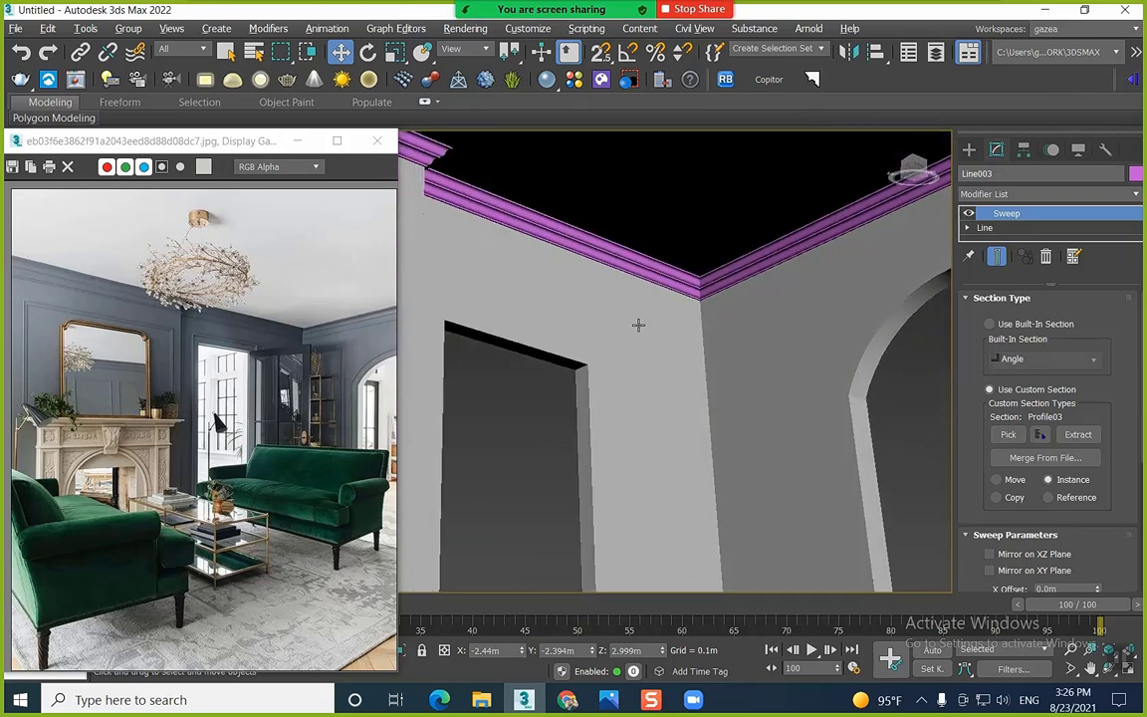
{"action": "scroll", "coordinate": [639, 324], "scroll_direction": "up", "scroll_amount": 6}
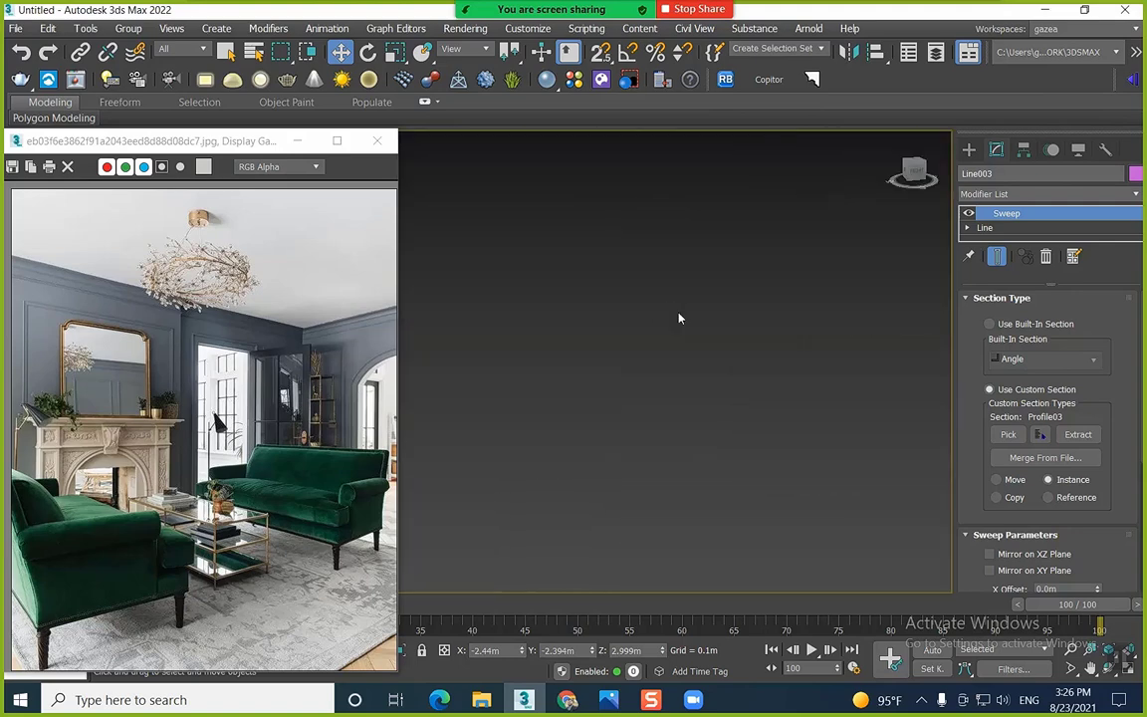
{"action": "mouse_move", "coordinate": [678, 318]}
{"action": "middle_mouse_down"}
{"action": "mouse_move", "coordinate": [609, 326]}
{"action": "mouse_move", "coordinate": [673, 333]}
{"action": "mouse_move", "coordinate": [689, 305]}
{"action": "middle_mouse_up"}
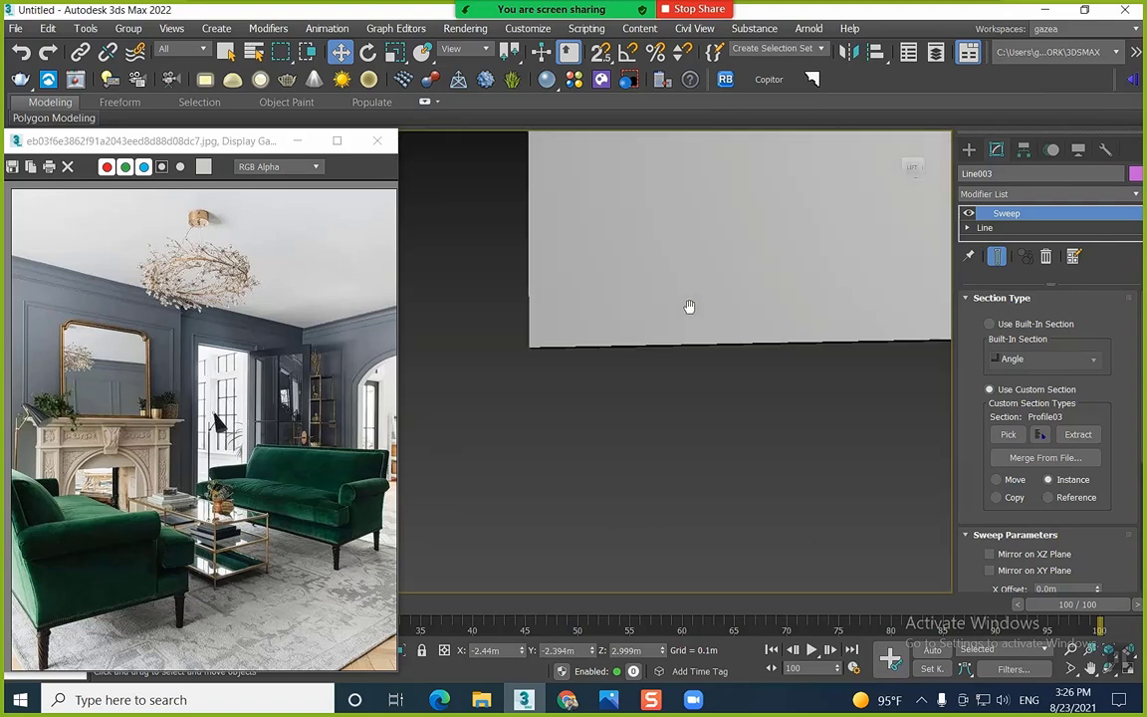
{"action": "scroll", "coordinate": [689, 305], "scroll_direction": "up", "scroll_amount": 2}
{"action": "key", "text": "z"}
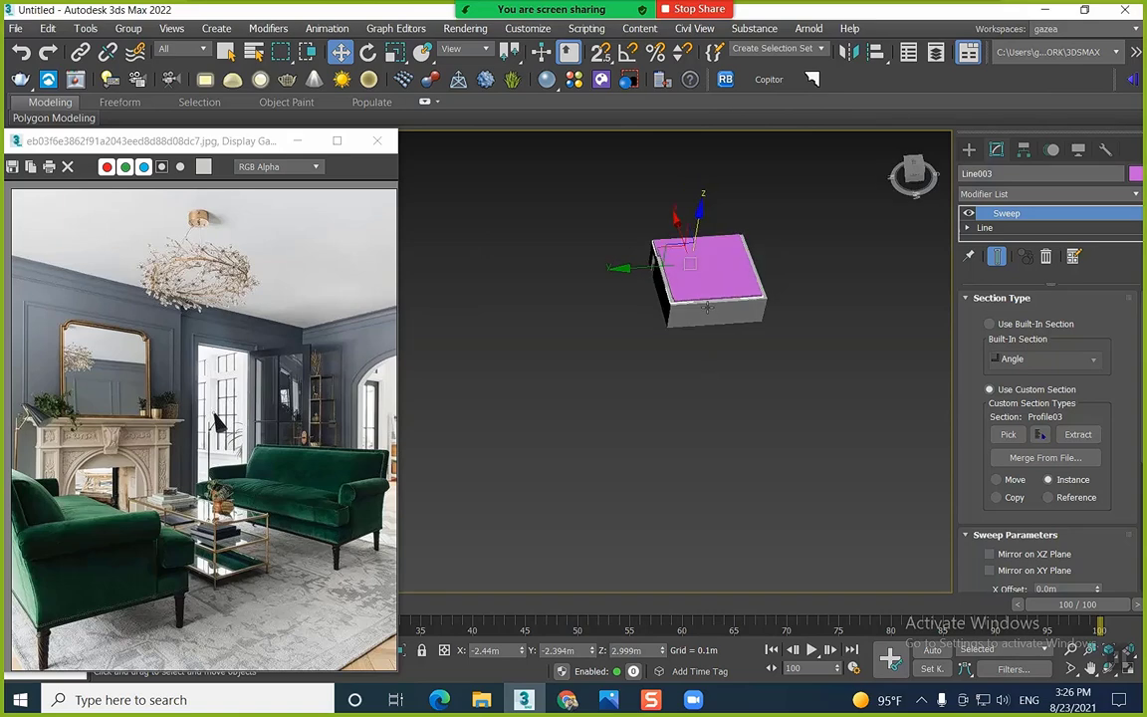
Select the extruded ceiling slab Line004 covering the room and delete it
{"action": "scroll", "coordinate": [706, 305], "scroll_direction": "up", "scroll_amount": 3}
{"action": "left_click", "coordinate": [684, 248]}
{"action": "scroll", "coordinate": [601, 312], "scroll_direction": "down", "scroll_amount": 2}
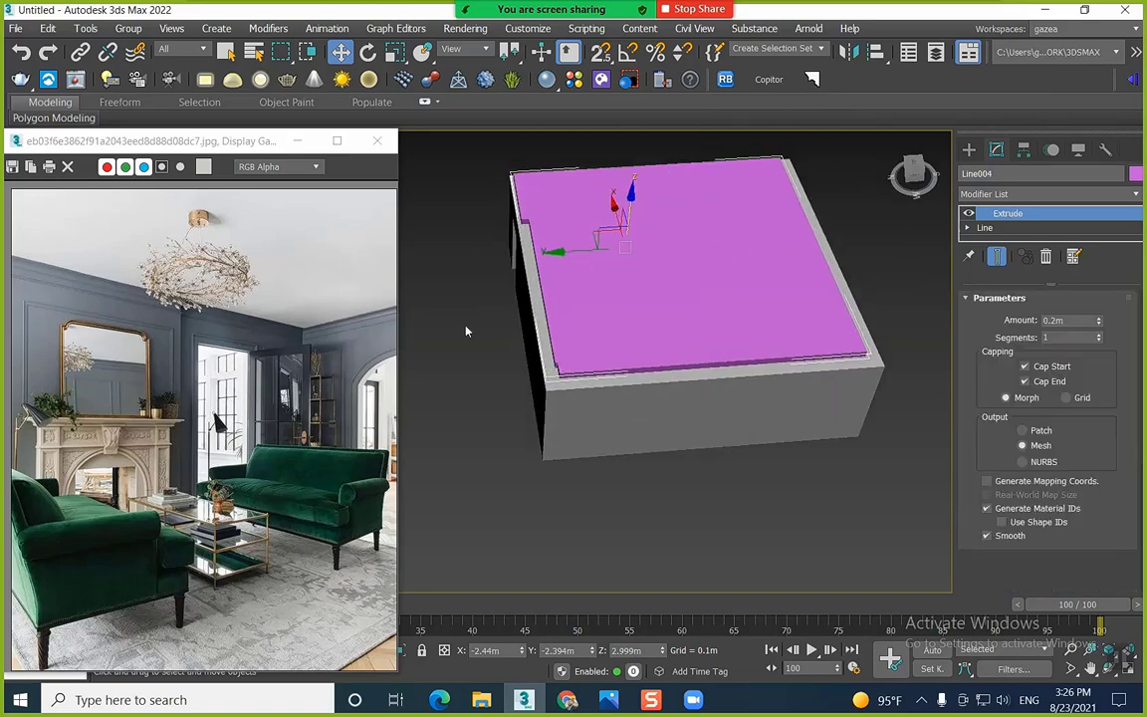
{"action": "middle_click_drag", "start_coordinate": [673, 250], "coordinate": [613, 347]}
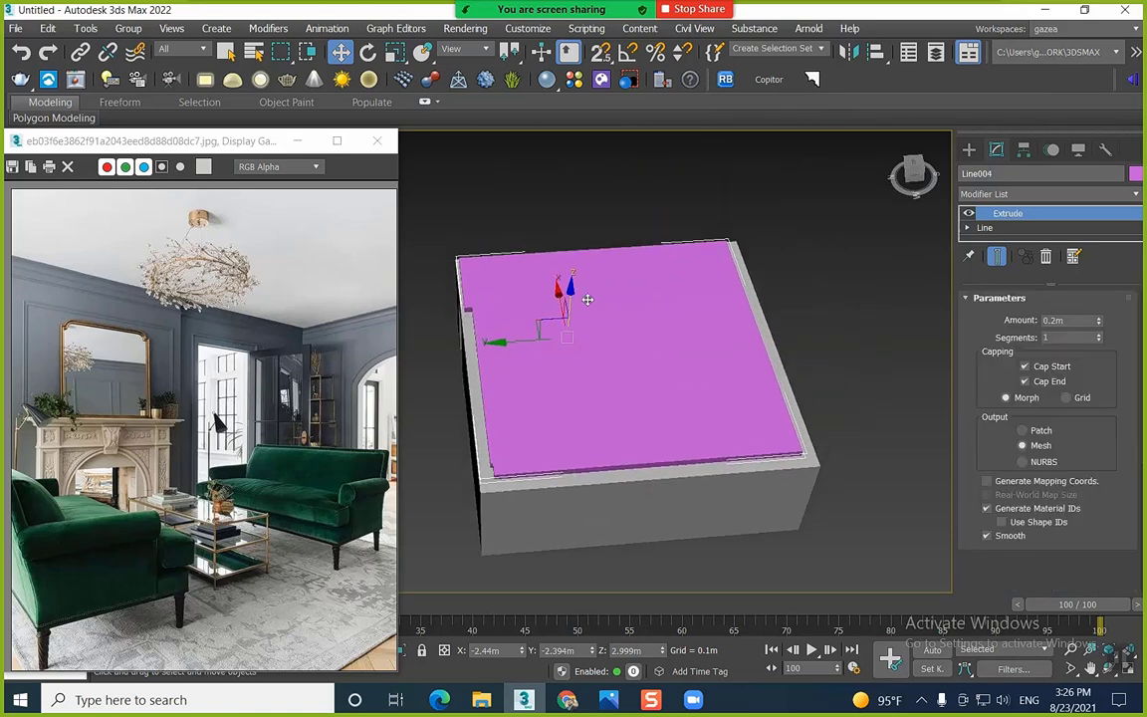
{"action": "key", "text": "Delete"}
Clone the cornice Line003 in place as a copy and replace the copy's Sweep with a 0.2 m Extrude for the ceiling
{"action": "scroll", "coordinate": [729, 288], "scroll_direction": "up", "scroll_amount": 4}
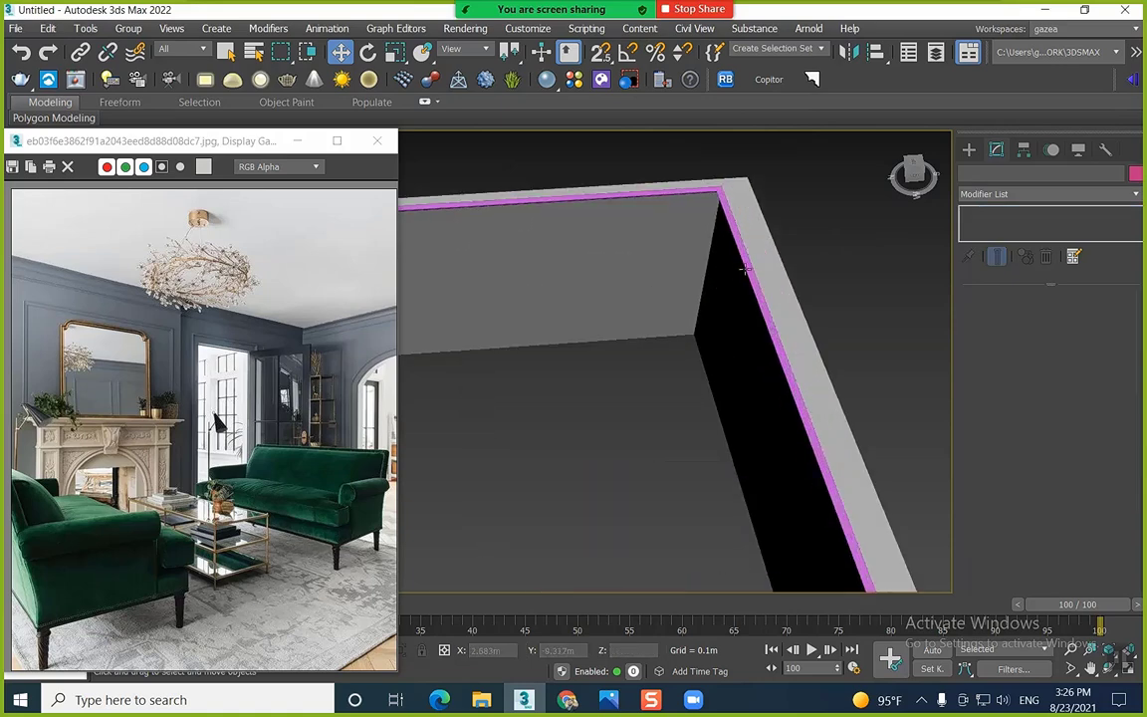
{"action": "left_click", "coordinate": [743, 267]}
{"action": "scroll", "coordinate": [692, 306], "scroll_direction": "down", "scroll_amount": 2}
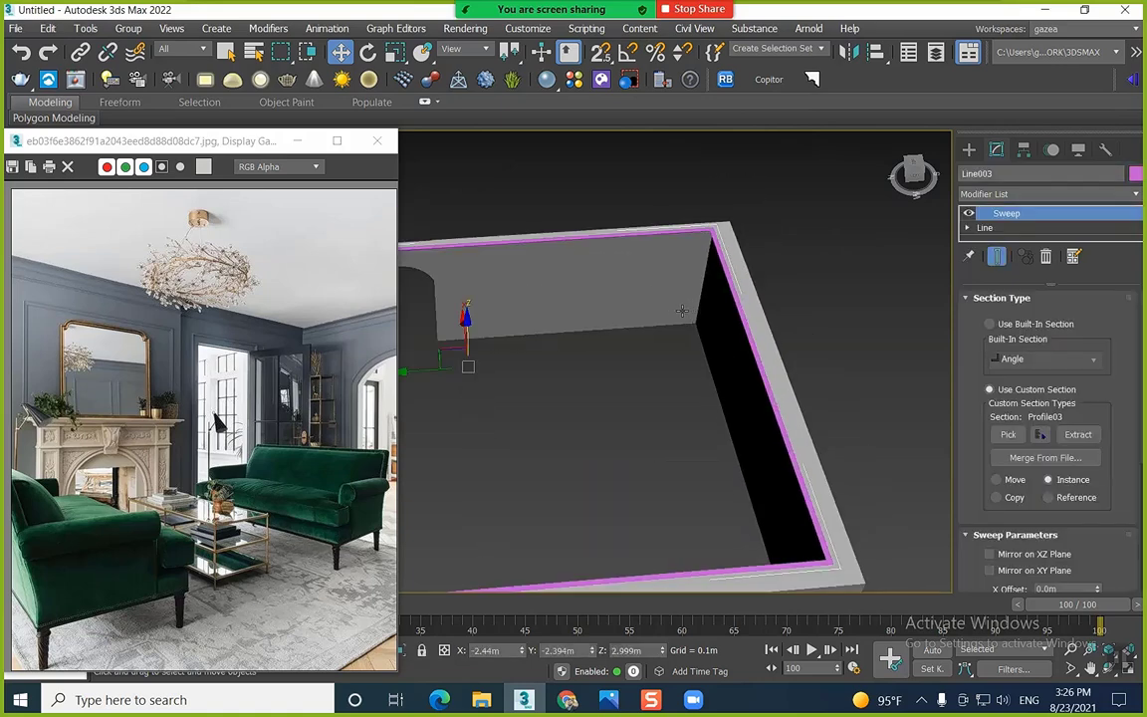
{"action": "key", "text": "ctrl+v"}
{"action": "key", "text": "Return"}
{"action": "left_click", "coordinate": [1048, 257]}
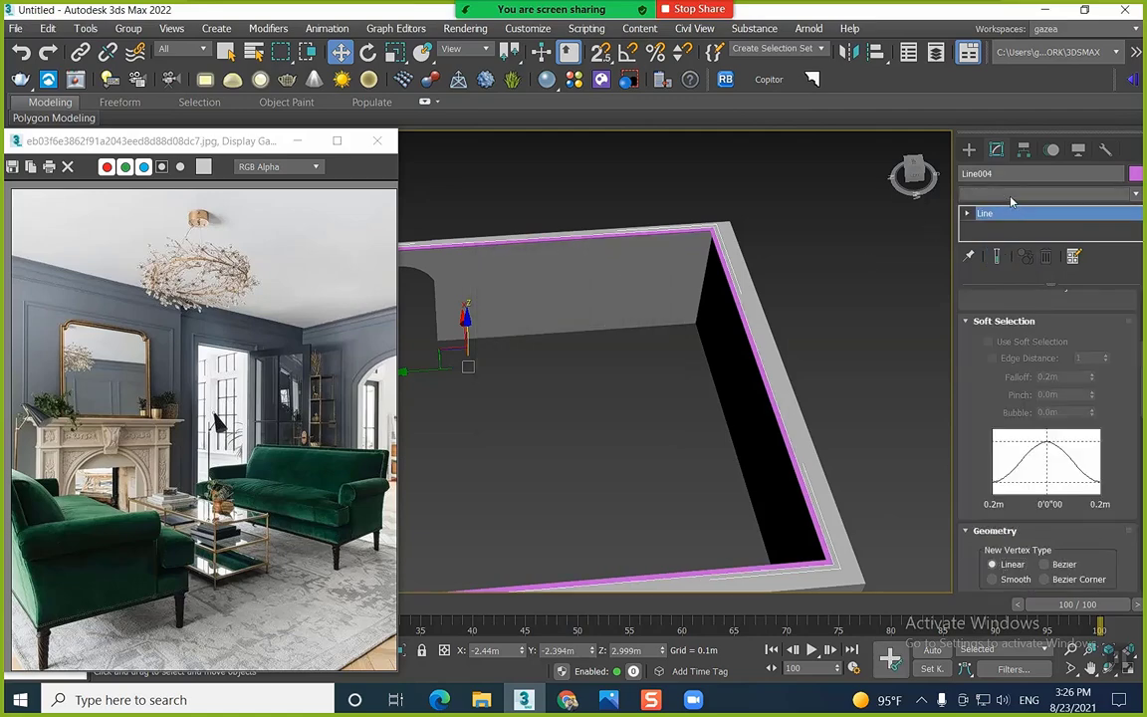
{"action": "left_click", "coordinate": [1012, 194]}
{"action": "left_click", "coordinate": [1001, 266]}
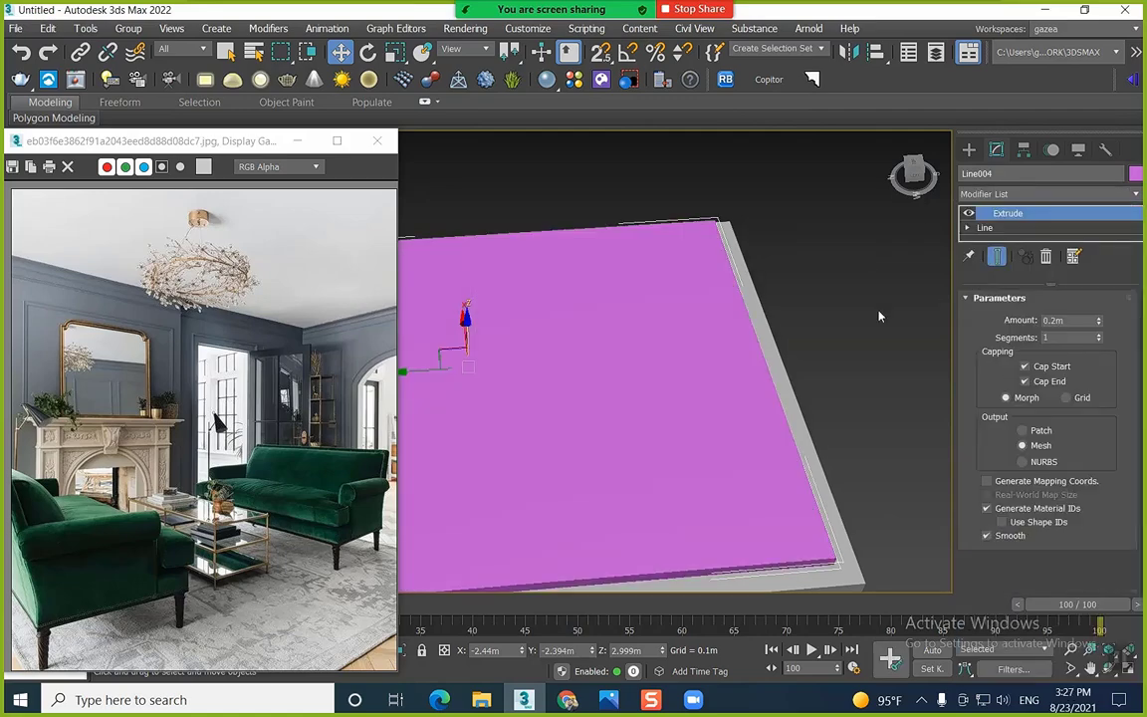
Draw a rectangle spline with AutoGrid and snapping, fitted corner to corner over the rectangular doorway opening beside the arched wall
{"action": "middle_click_drag", "start_coordinate": [791, 279], "coordinate": [552, 341], "text": "alt"}
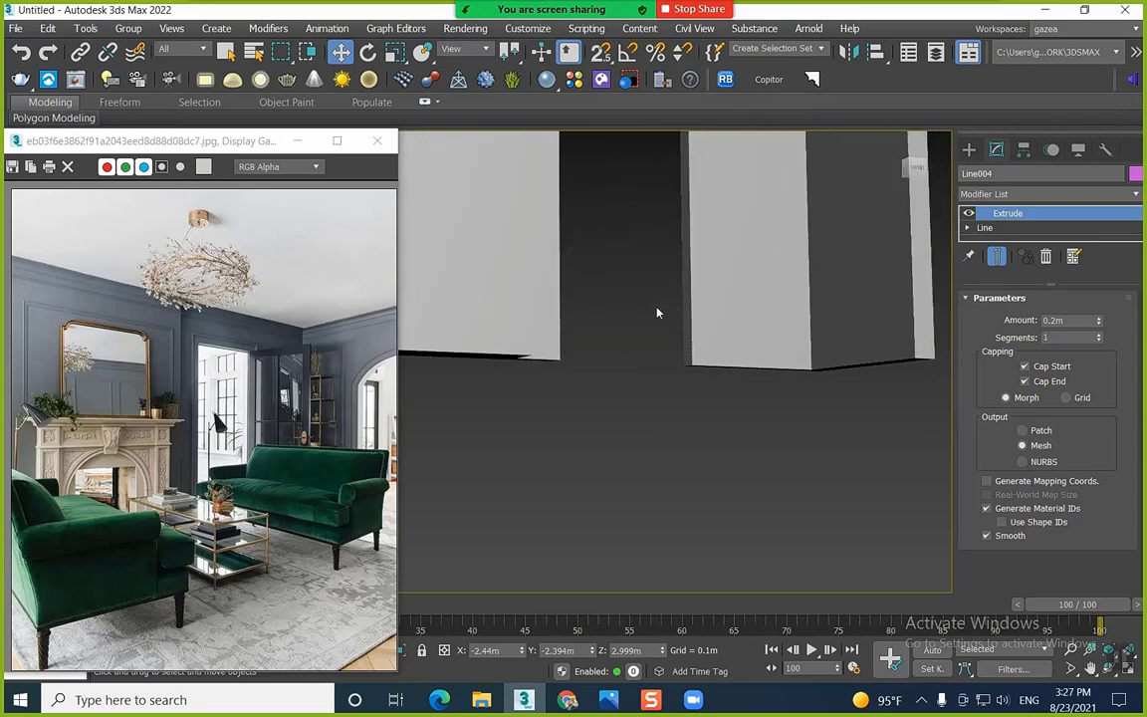
{"action": "middle_click_drag", "start_coordinate": [661, 295], "coordinate": [607, 429]}
{"action": "middle_click_drag", "start_coordinate": [574, 249], "coordinate": [578, 258], "text": "alt"}
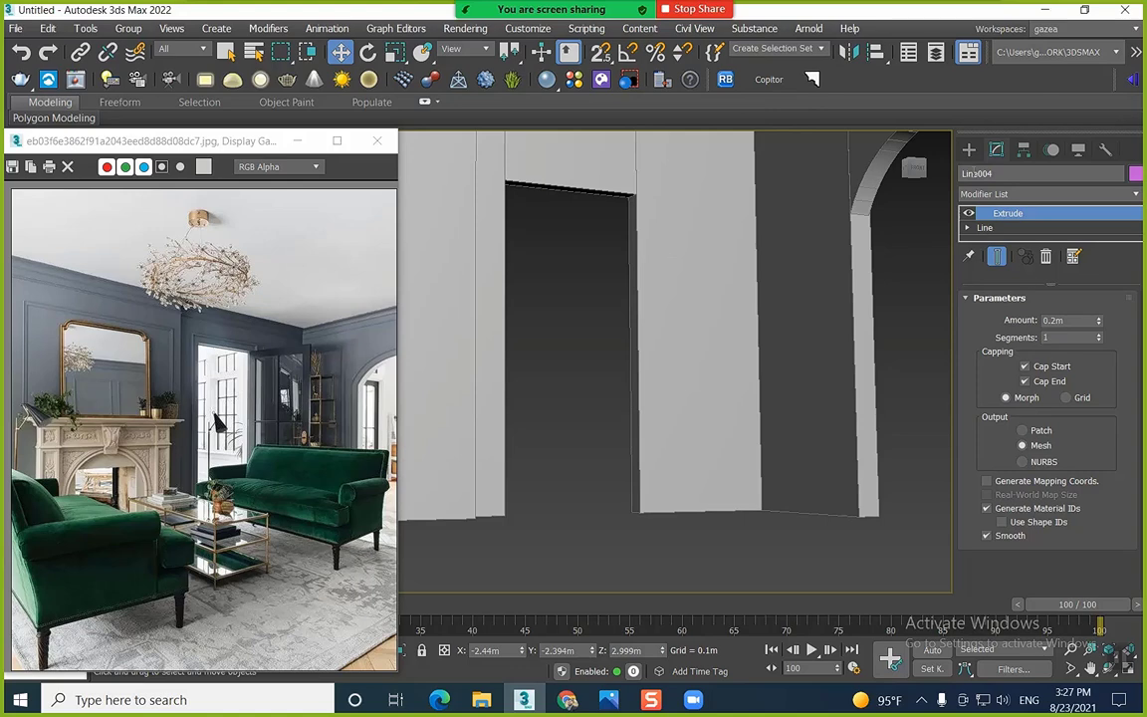
{"action": "left_click", "coordinate": [969, 148]}
{"action": "left_click", "coordinate": [1092, 279]}
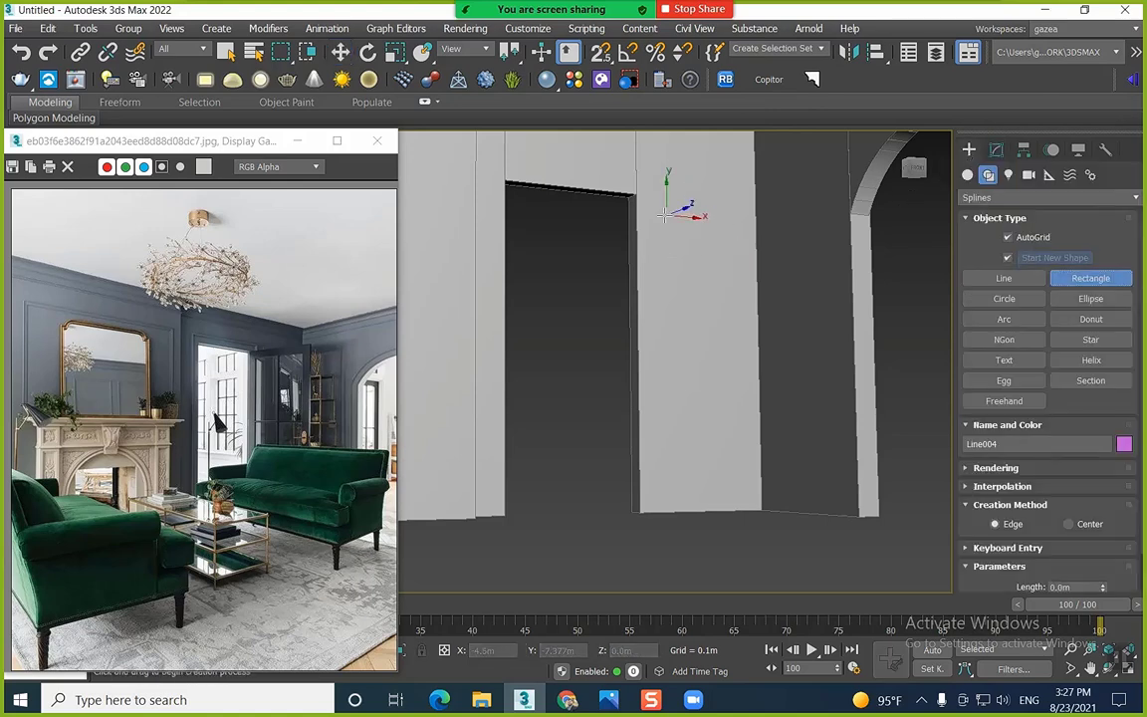
{"action": "key", "text": "s"}
{"action": "left_click_drag", "start_coordinate": [633, 194], "coordinate": [503, 515]}
{"action": "right_click", "coordinate": [557, 266]}
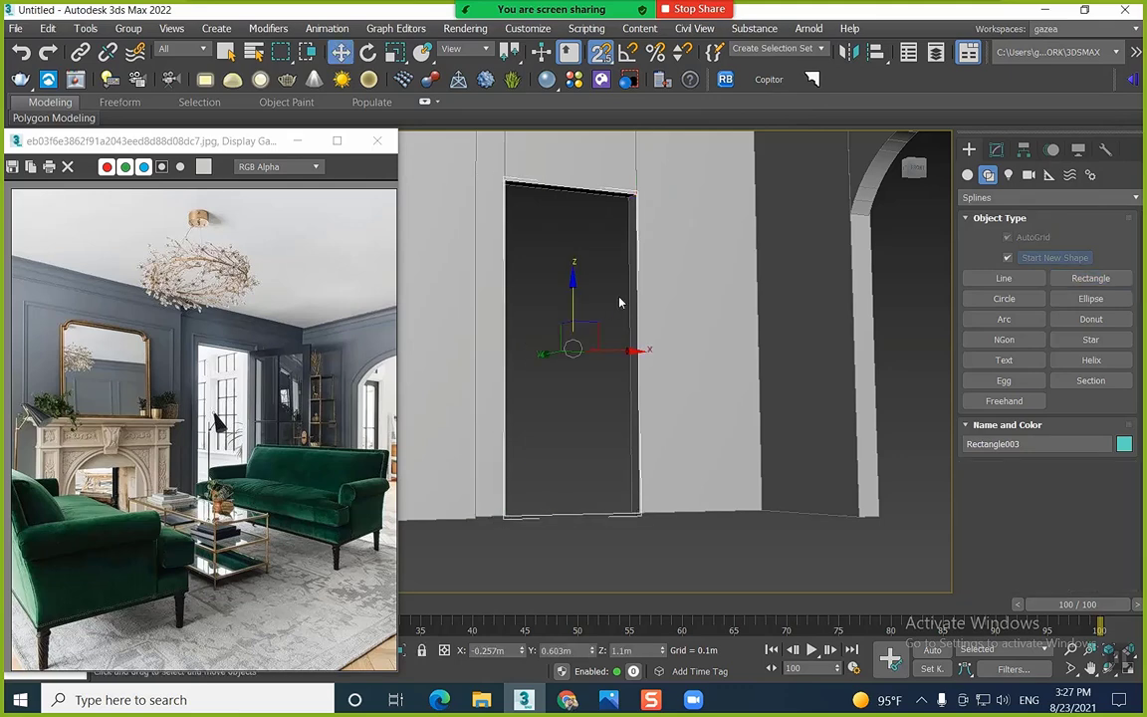
Convert the doorway rectangle to an editable spline, select its whole spline and turn snapping off
{"action": "right_click", "coordinate": [613, 212]}
{"action": "mouse_move", "coordinate": [647, 401]}
{"action": "left_click", "coordinate": [814, 401]}
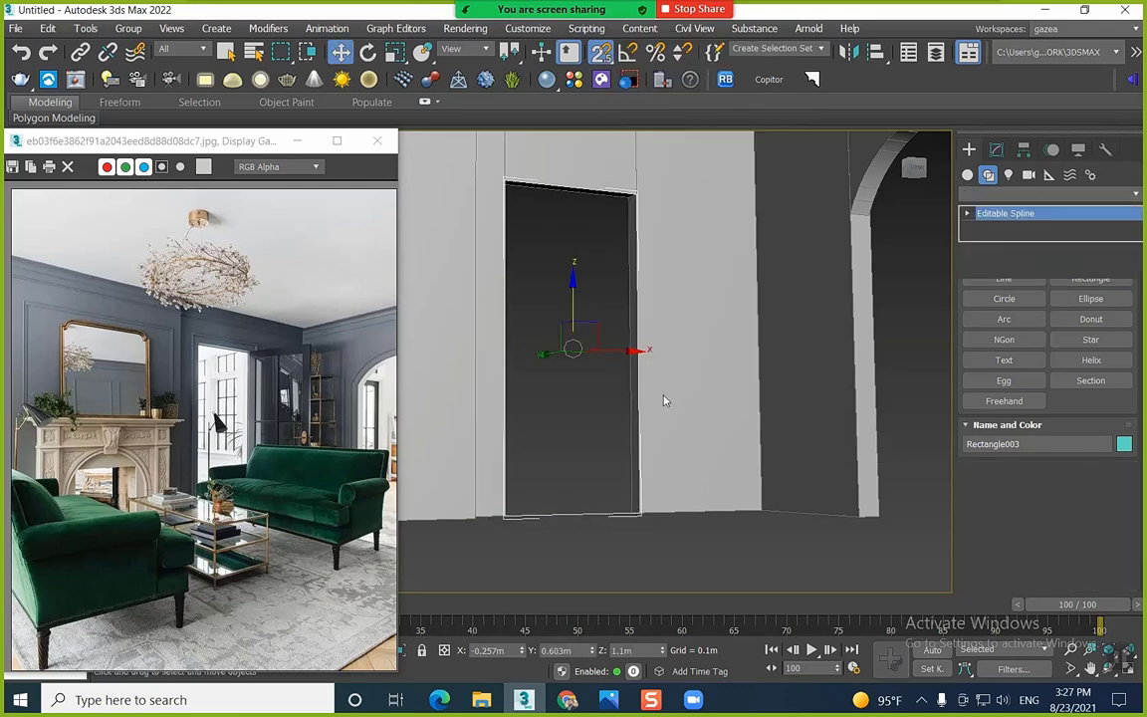
{"action": "left_click_drag", "start_coordinate": [687, 170], "coordinate": [614, 286]}
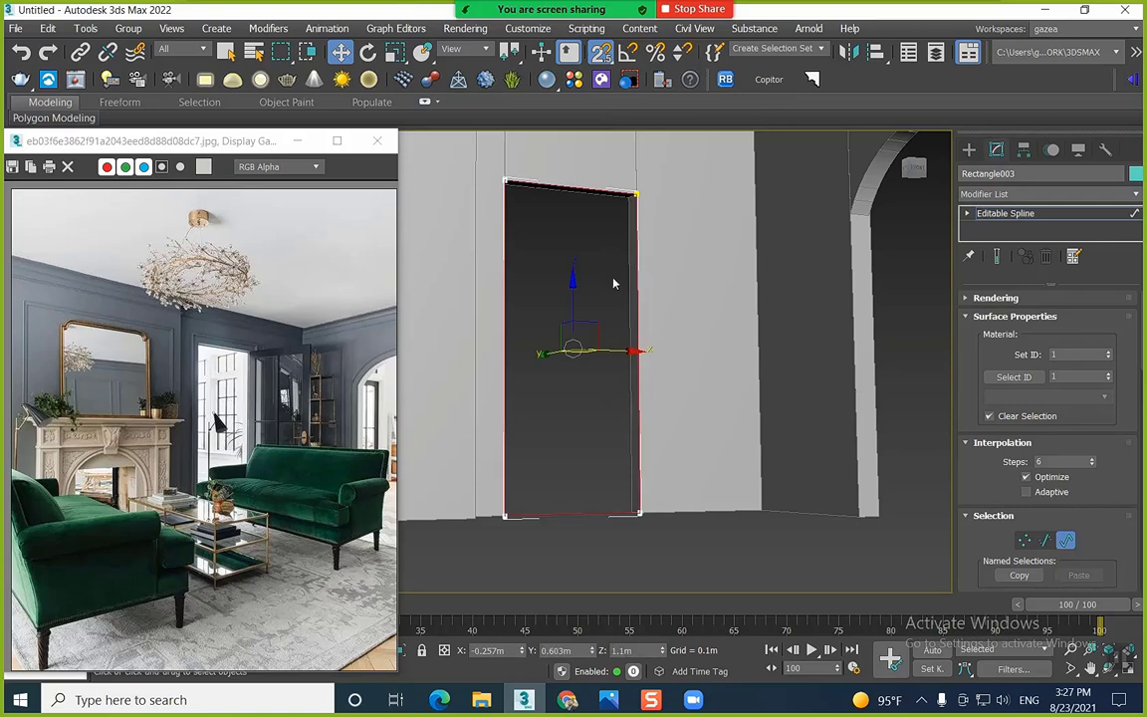
{"action": "key", "text": "s"}
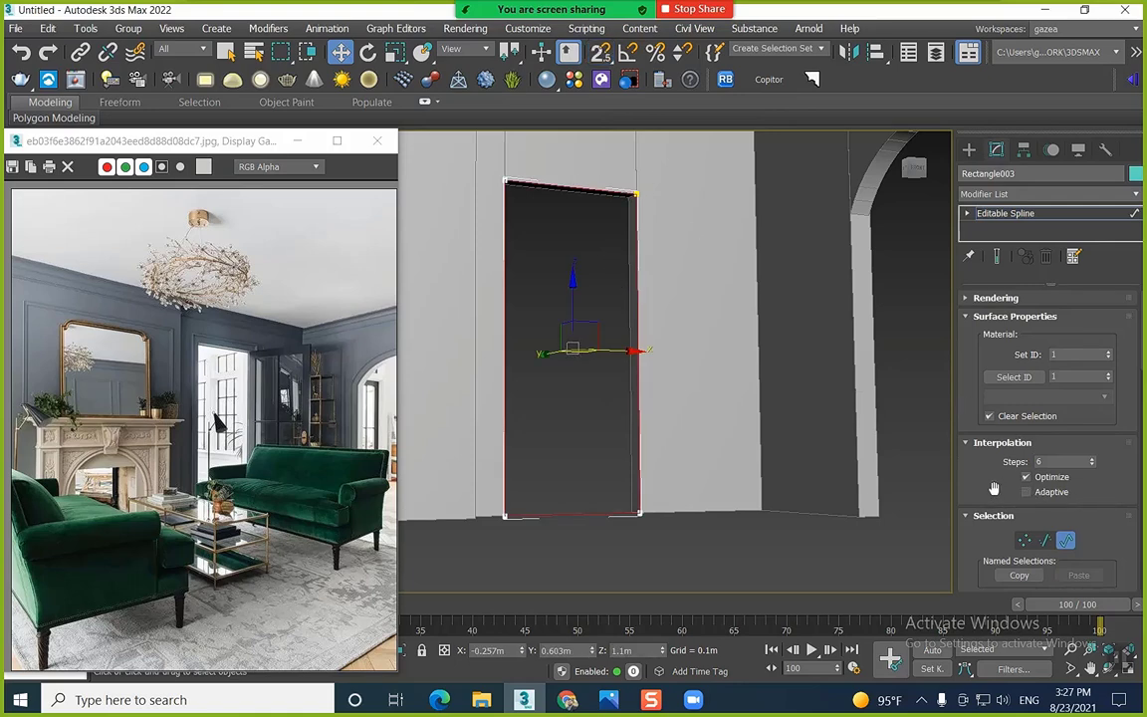
Try to outline the doorway spline outward around the opening
{"action": "scroll", "coordinate": [994, 488], "scroll_direction": "down", "scroll_amount": 15}
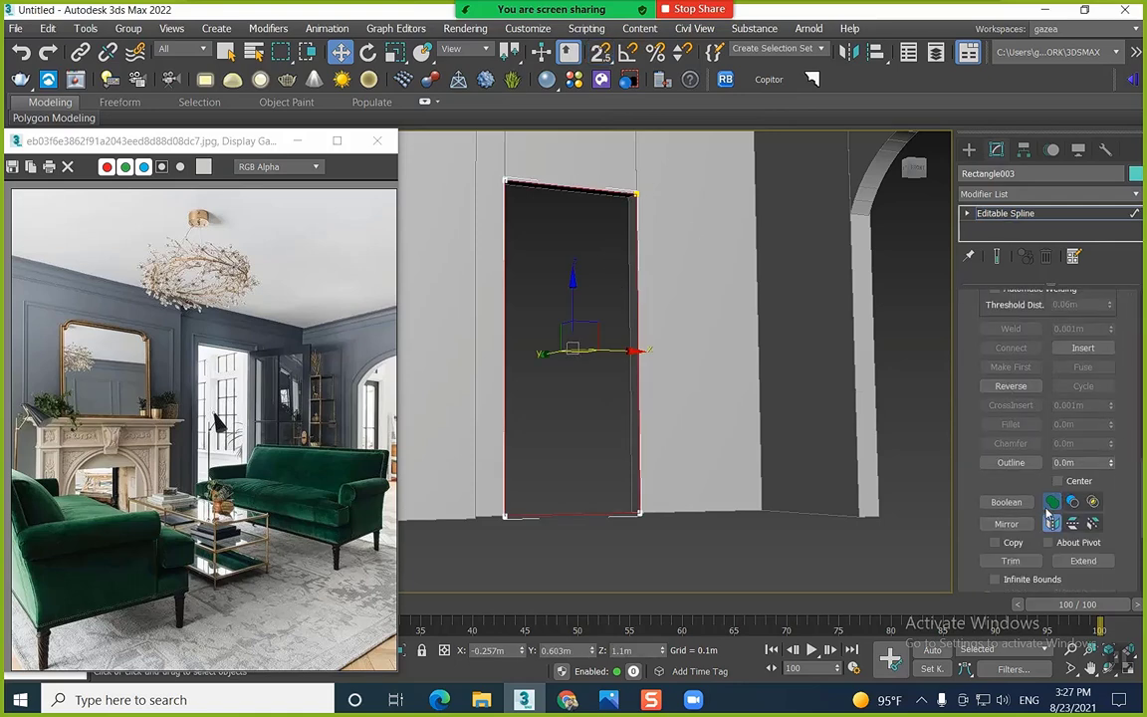
{"action": "left_click", "coordinate": [1011, 462]}
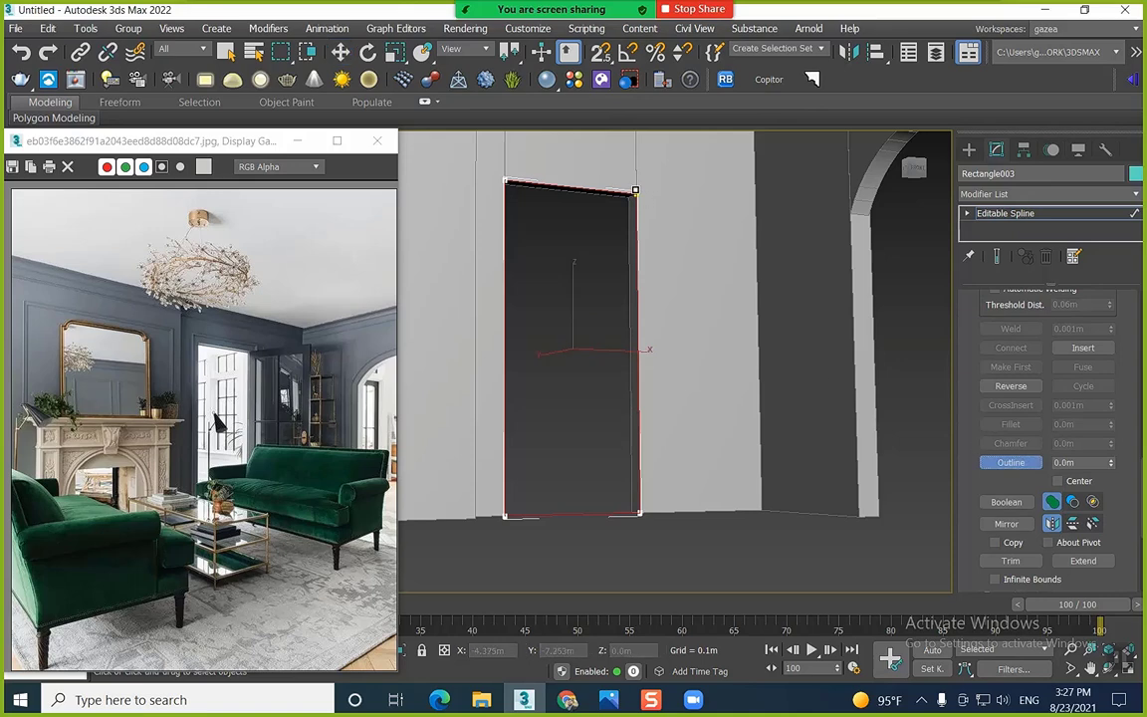
{"action": "left_click_drag", "start_coordinate": [635, 189], "coordinate": [667, 112]}
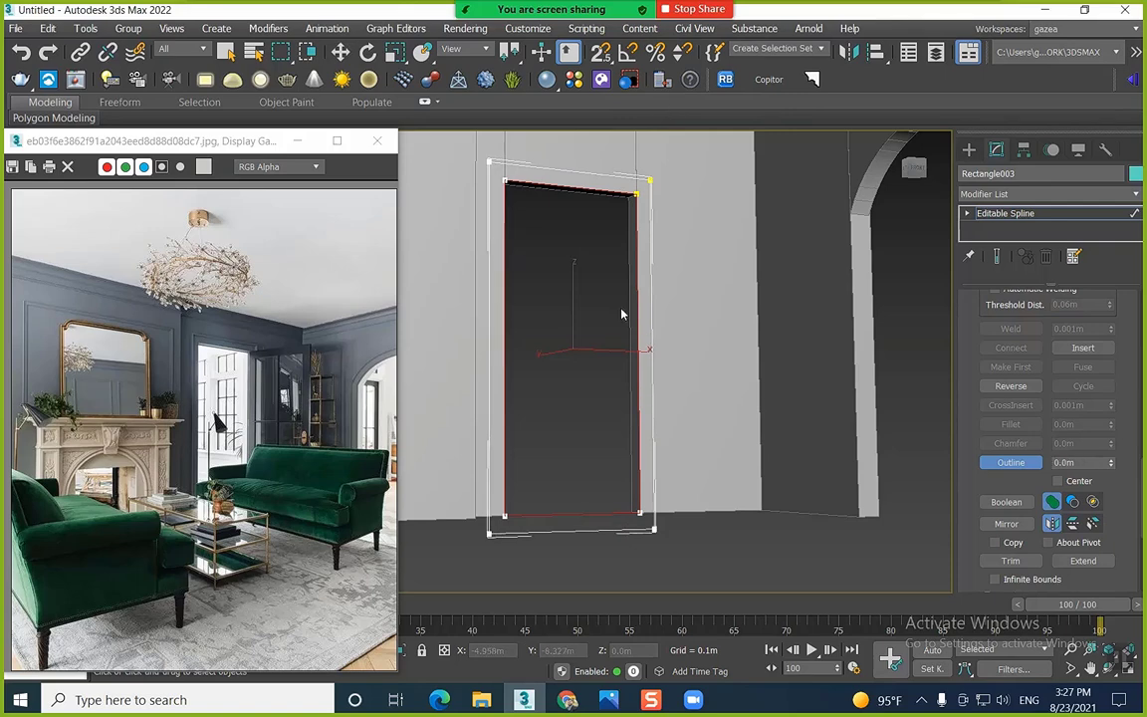
{"action": "key", "text": "ctrl+z"}
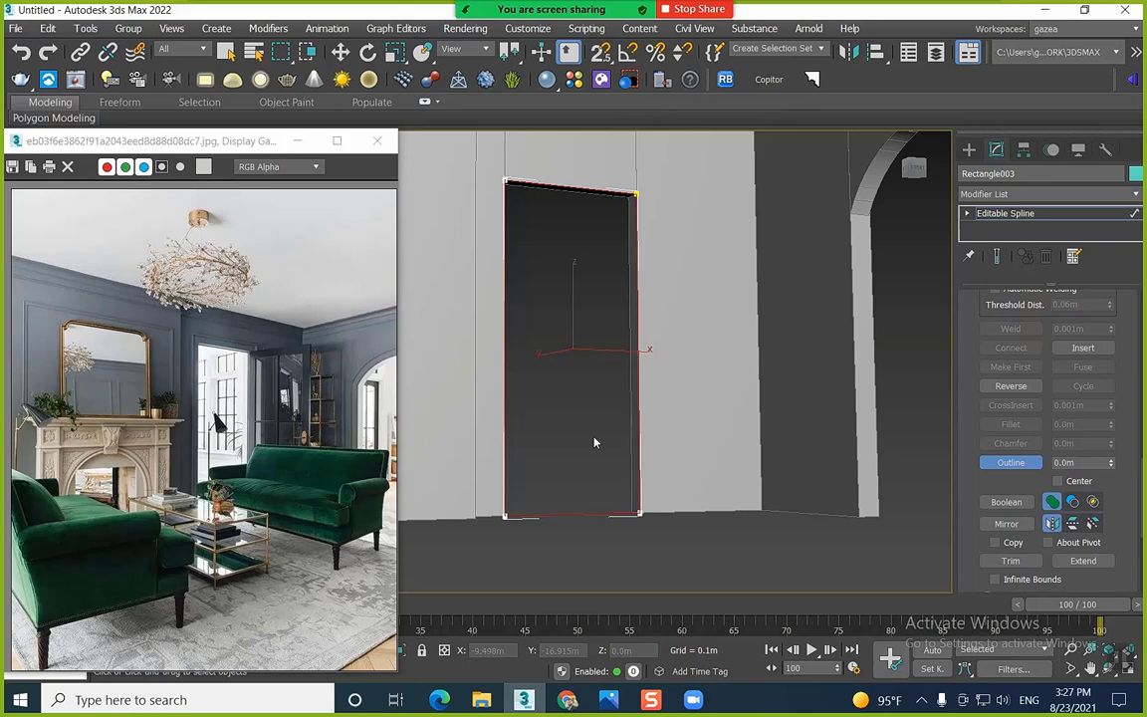
Outline the doorway spline outward onto the surrounding wall and remove the original inner spline
{"action": "left_click", "coordinate": [642, 243]}
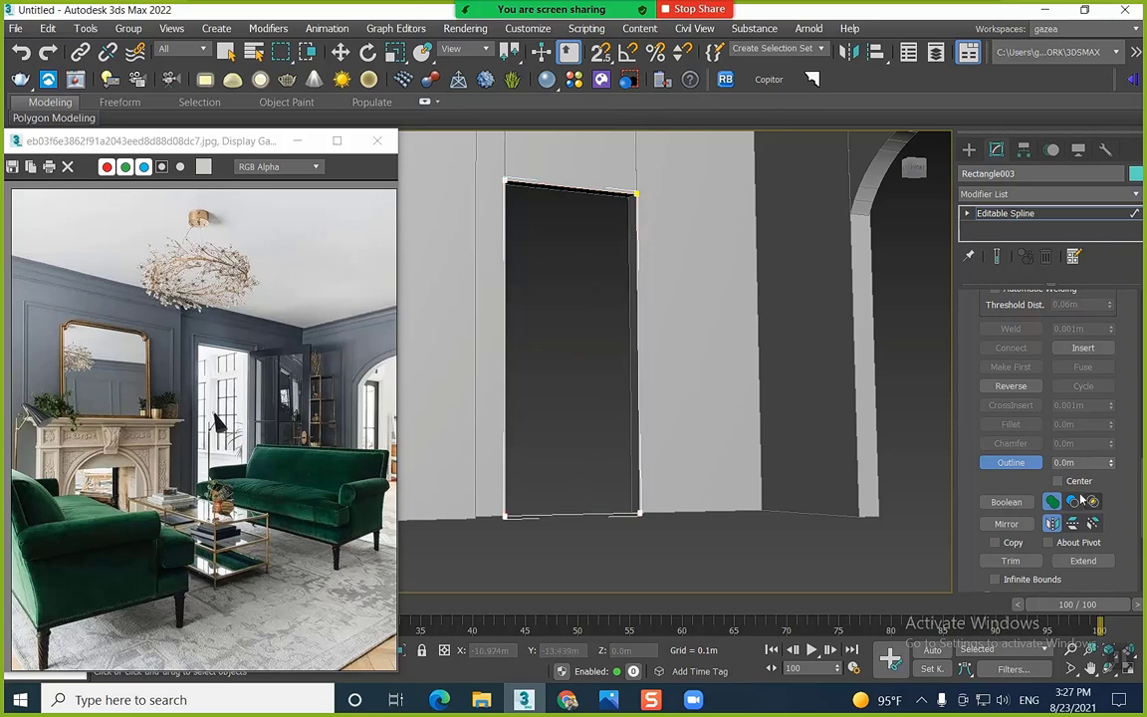
{"action": "left_click_drag", "start_coordinate": [614, 193], "coordinate": [618, 209]}
{"action": "key", "text": "w"}
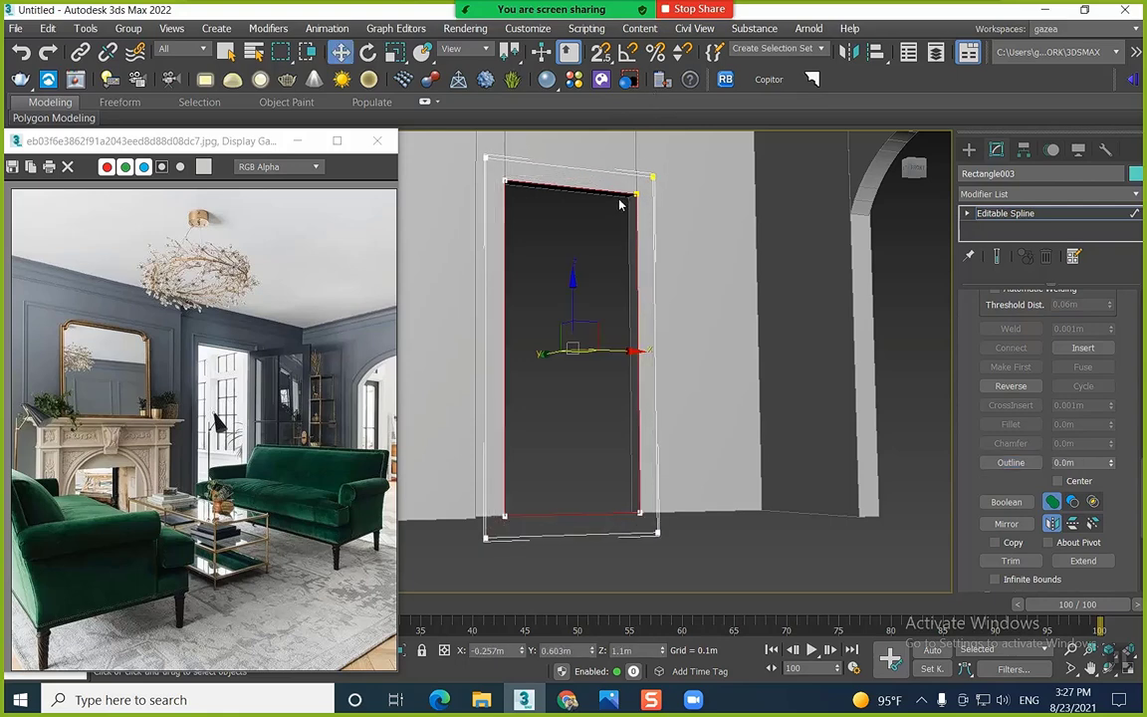
{"action": "left_click", "coordinate": [620, 211]}
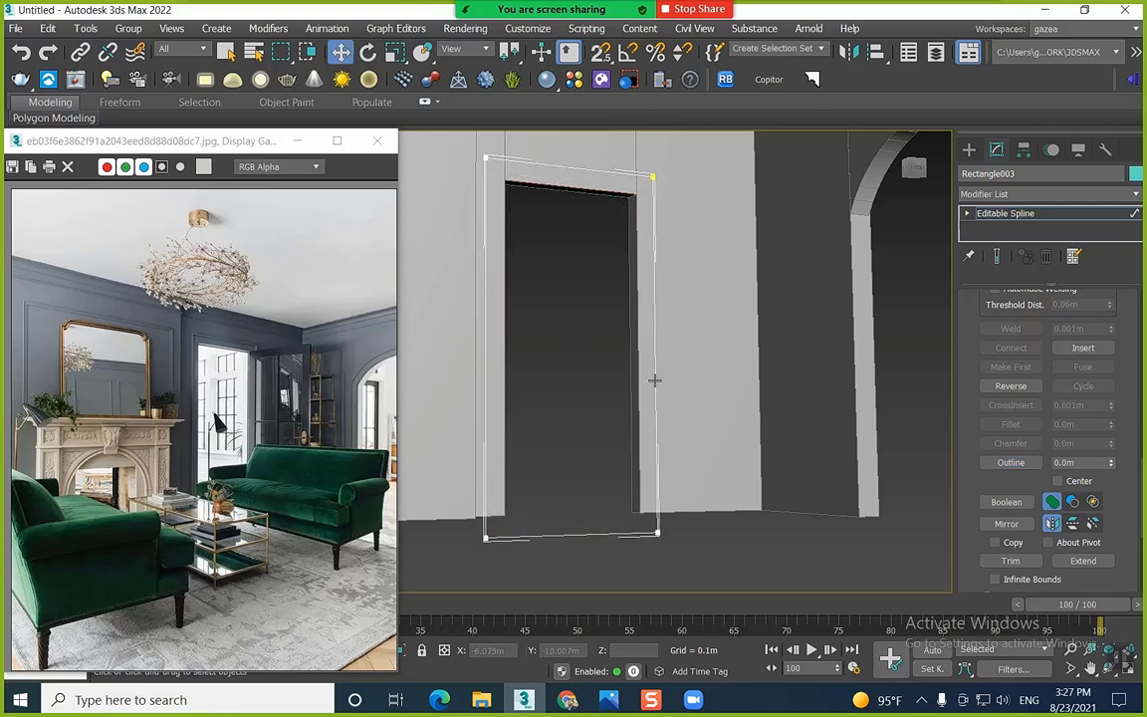
Raise the doorway outline's bottom segment to floor level and delete it, leaving an open door-frame path
{"action": "key", "text": "2"}
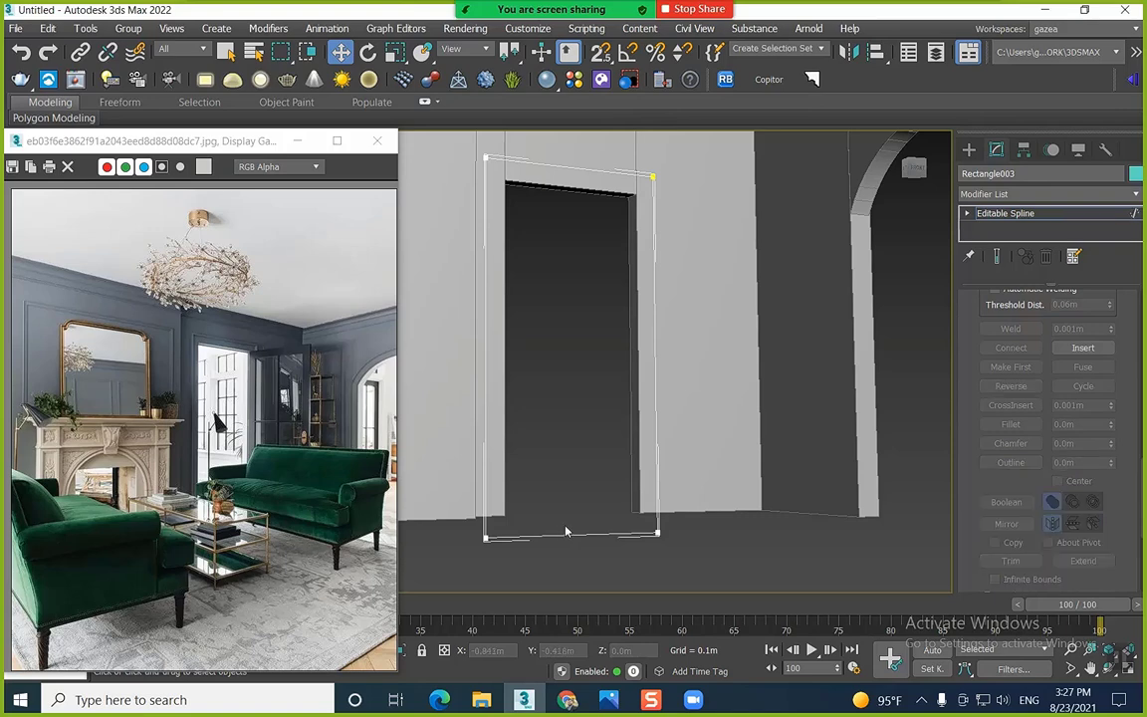
{"action": "left_click_drag", "start_coordinate": [576, 504], "coordinate": [534, 602]}
{"action": "left_click_drag", "start_coordinate": [572, 473], "coordinate": [570, 454]}
{"action": "key", "text": "Delete"}
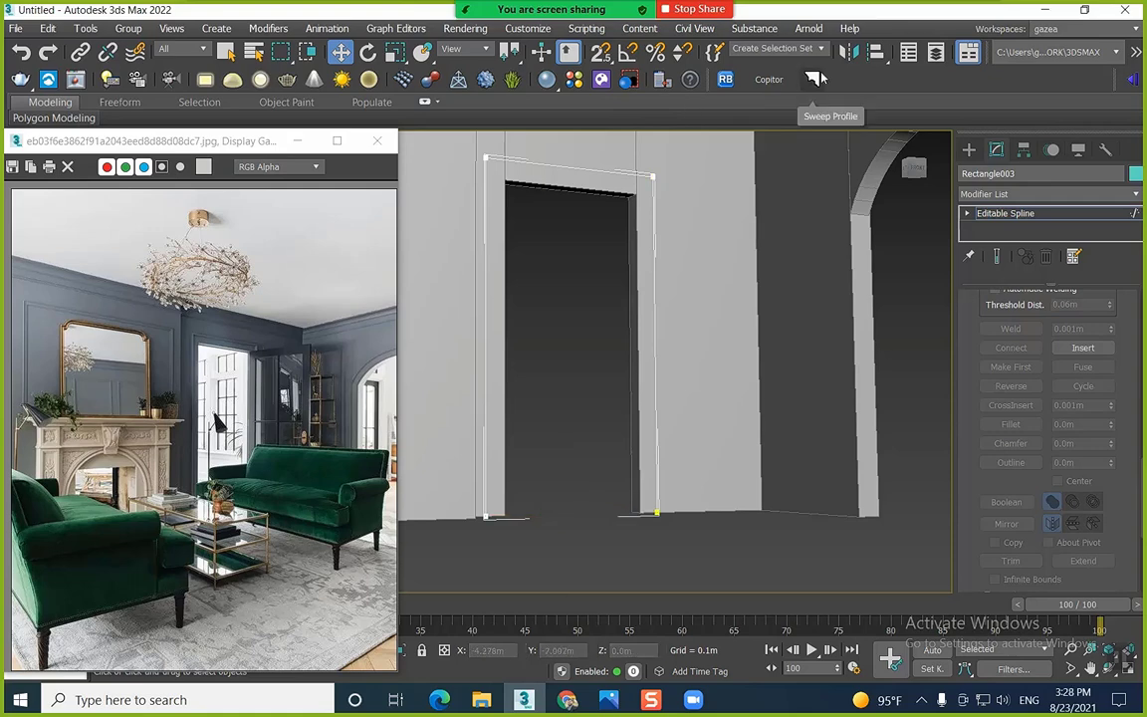
Apply profile P05 from the Sweep Profile library to the open door-frame spline and minimize the library window
{"action": "left_click", "coordinate": [724, 79]}
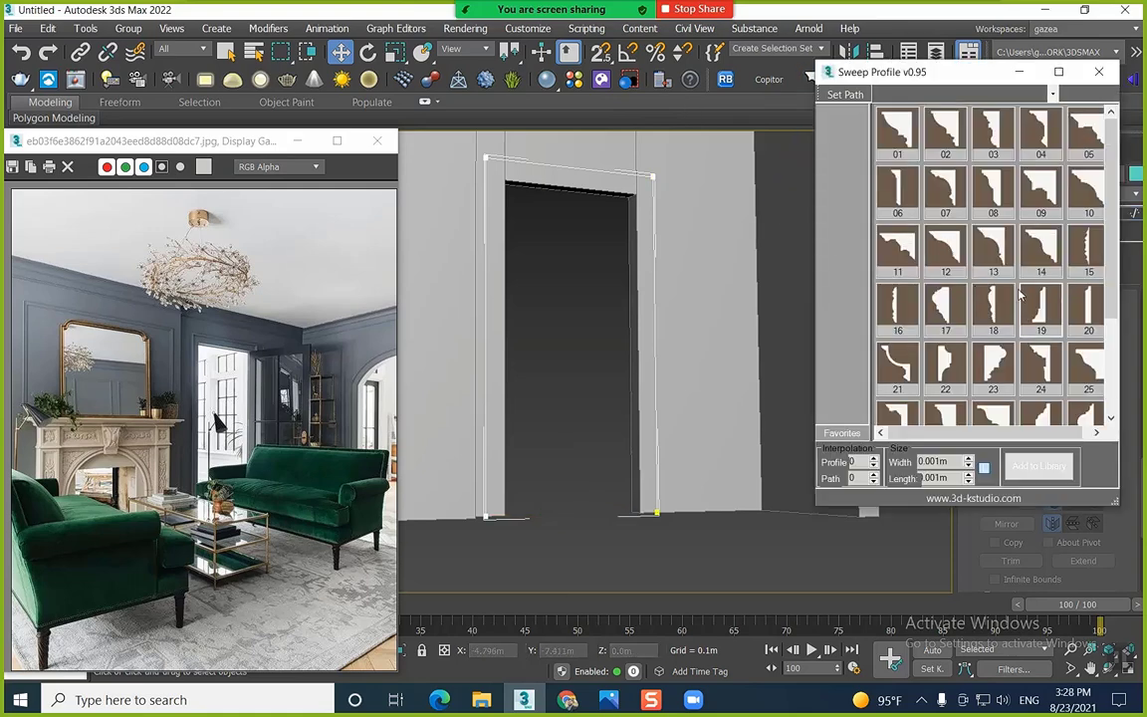
{"action": "scroll", "coordinate": [996, 279], "scroll_direction": "down", "scroll_amount": 2}
{"action": "left_click", "coordinate": [1086, 283]}
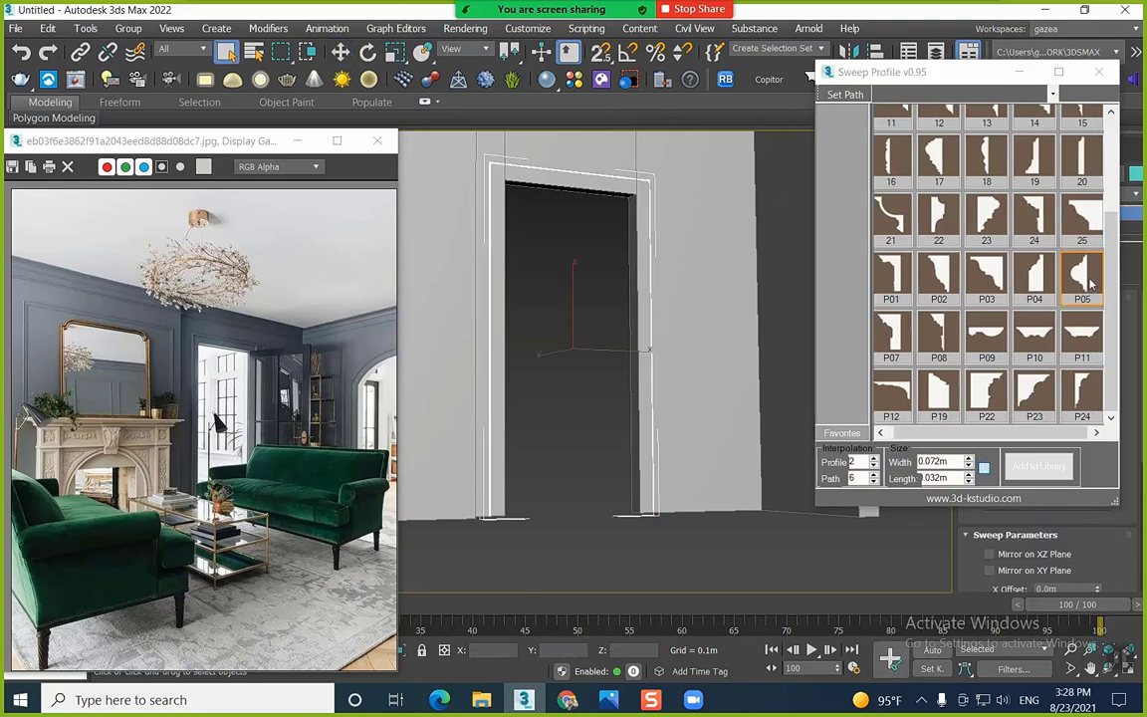
{"action": "left_click", "coordinate": [1026, 74]}
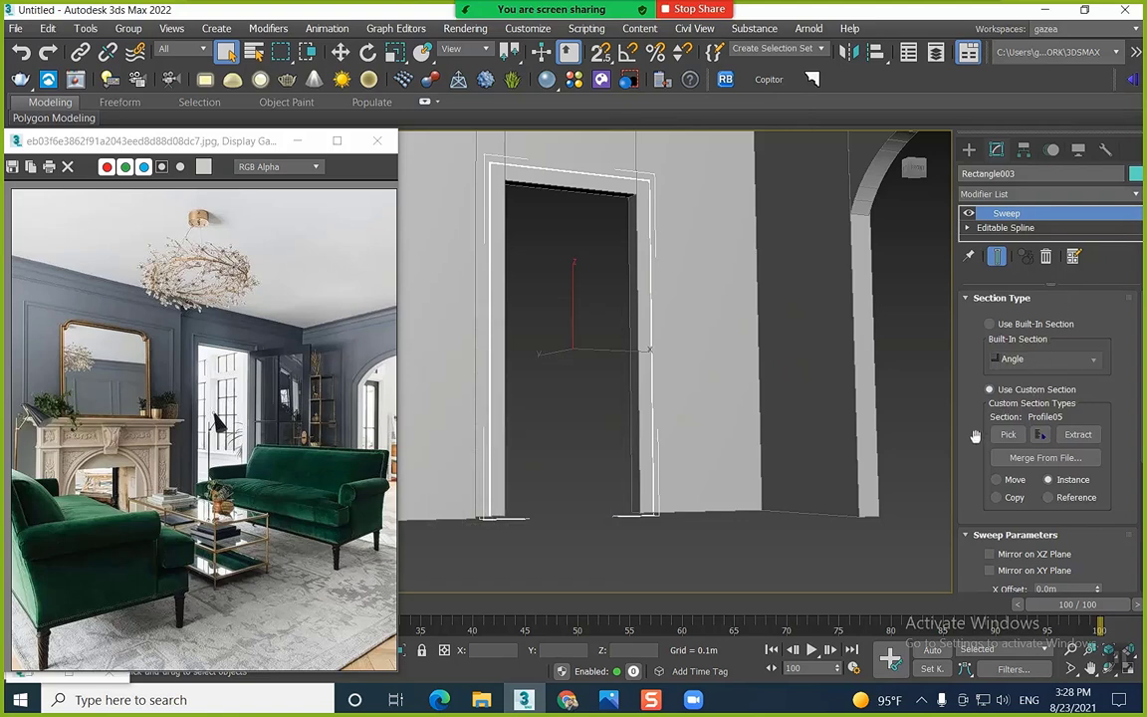
Set the door-frame Sweep's pivot alignment to the bottom-right point
{"action": "left_click_drag", "start_coordinate": [976, 436], "coordinate": [975, 361]}
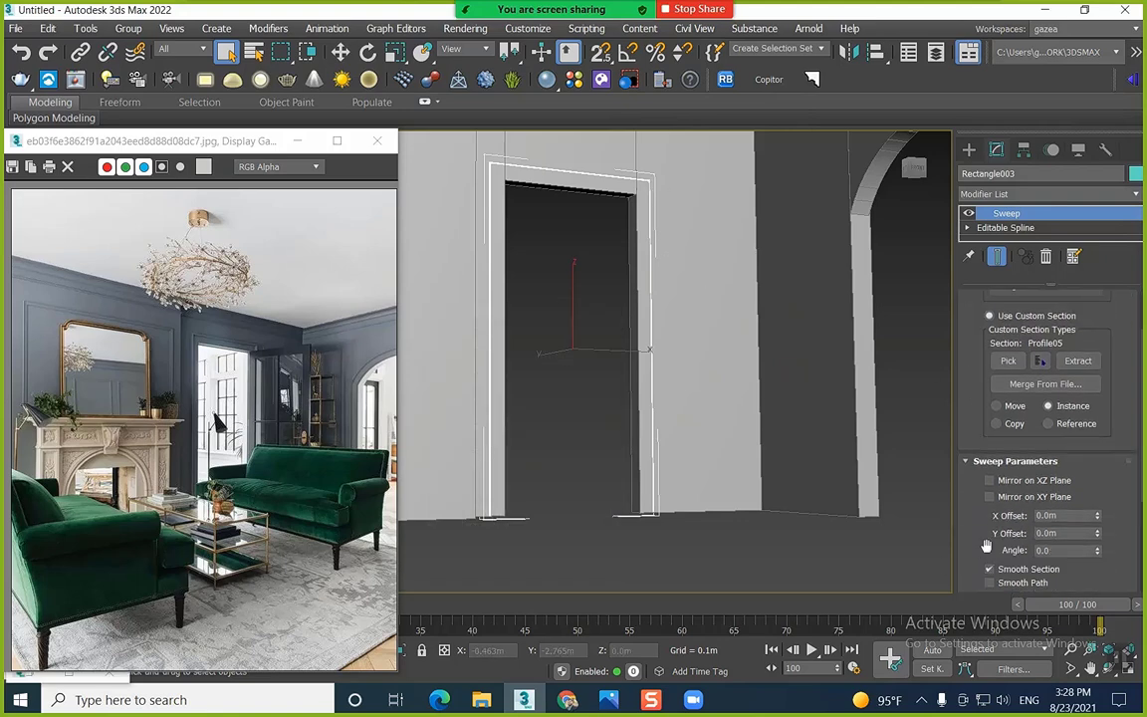
{"action": "left_click_drag", "start_coordinate": [986, 545], "coordinate": [1001, 328]}
{"action": "left_click", "coordinate": [1024, 477]}
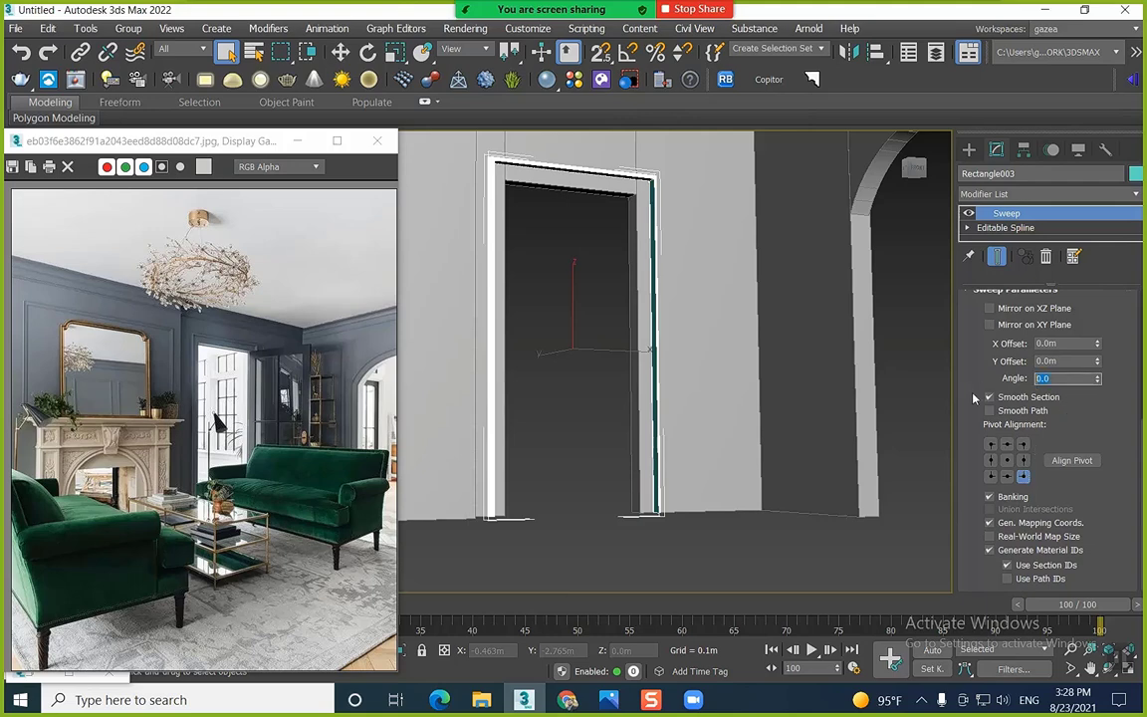
Set the door-frame Sweep's angle to 90 degrees and turn off the viewport's edged-face display
{"action": "type", "text": "90"}
{"action": "key", "text": "Return"}
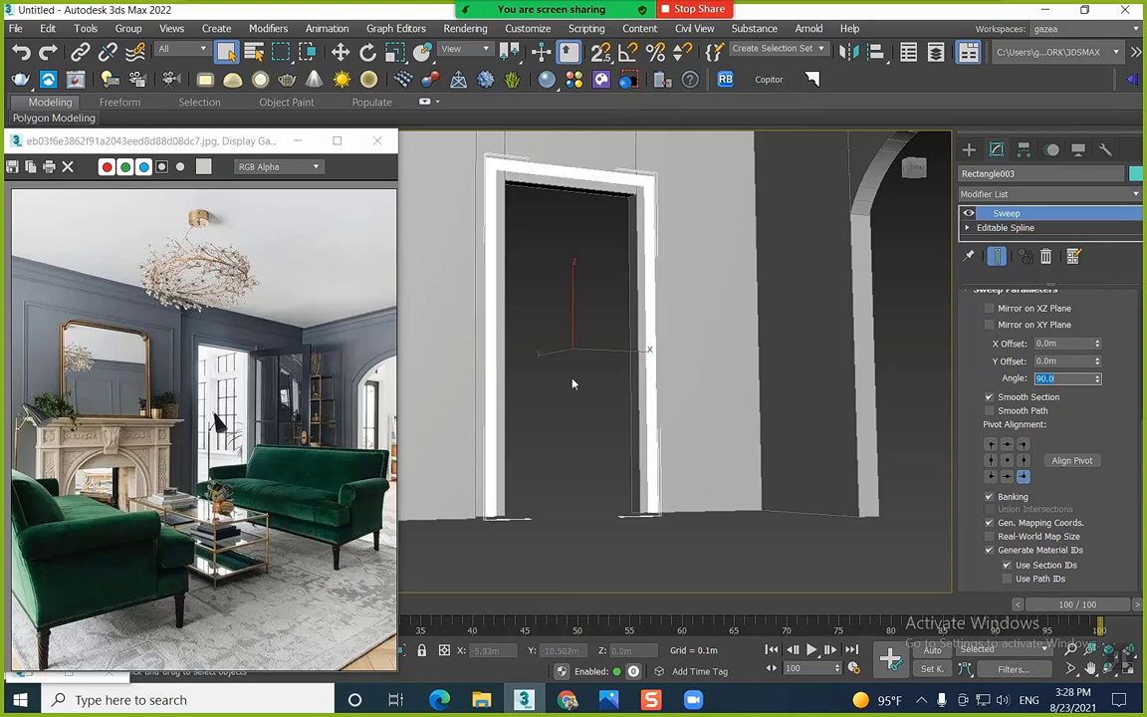
{"action": "key", "text": "F4"}
{"action": "scroll", "coordinate": [649, 169], "scroll_direction": "up", "scroll_amount": 5}
{"action": "middle_click_drag", "start_coordinate": [650, 165], "coordinate": [650, 344]}
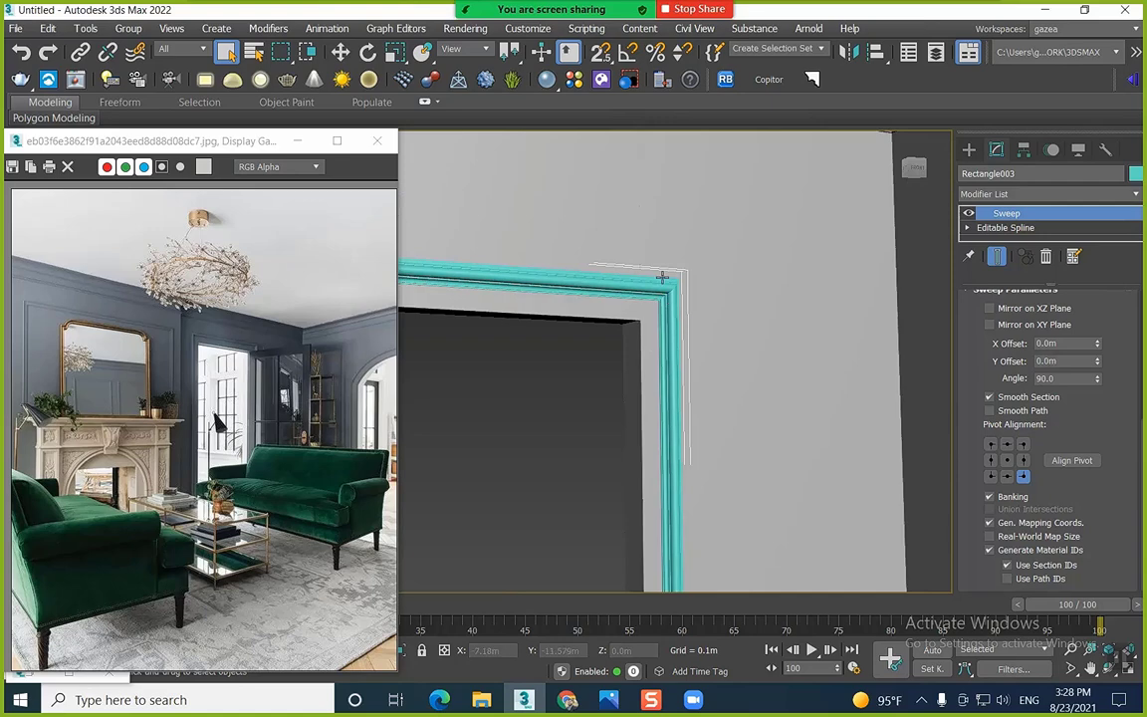
Set the door-frame trim's profile width to 0.03 m in the Sweep Profile library and close the library
{"action": "left_click", "coordinate": [812, 79]}
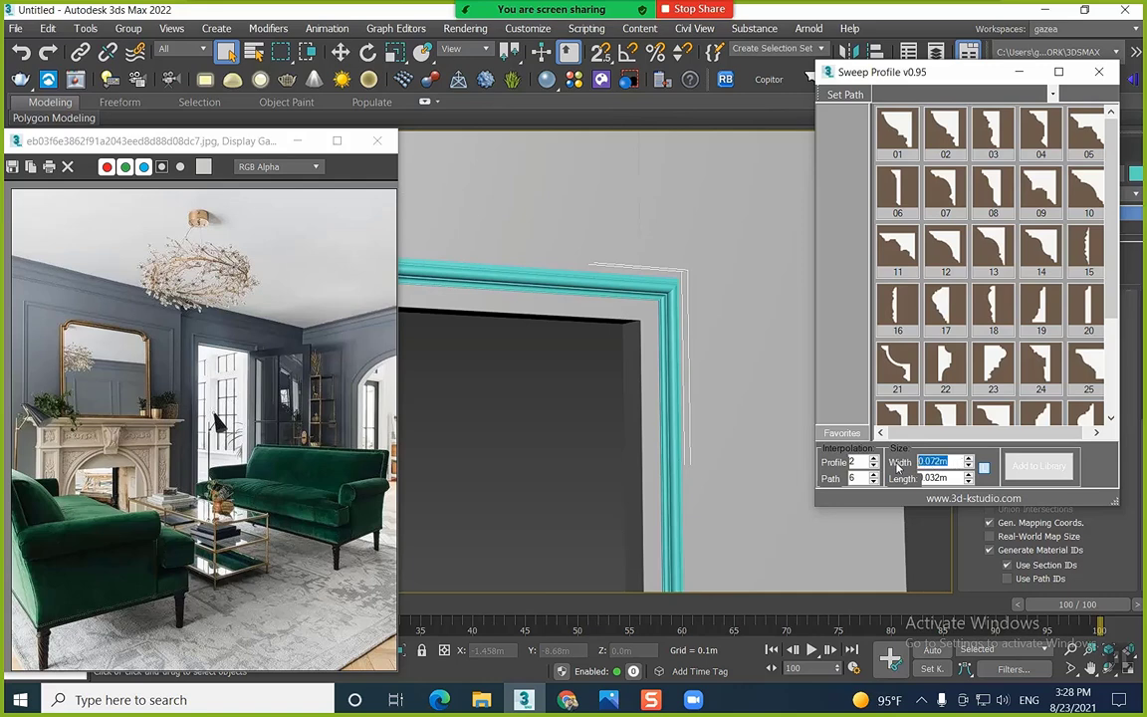
{"action": "key", "text": "BackSpace"}
{"action": "type", "text": "0.03"}
{"action": "key", "text": "Return"}
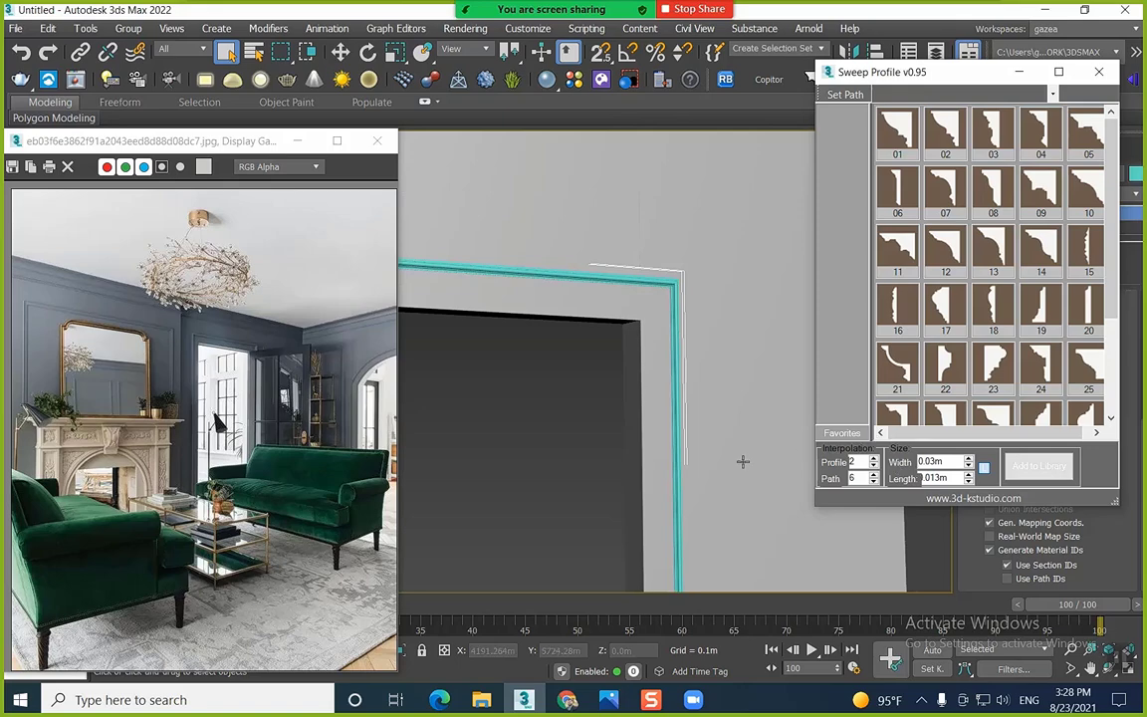
{"action": "scroll", "coordinate": [610, 399], "scroll_direction": "down", "scroll_amount": 5}
{"action": "middle_click_drag", "start_coordinate": [622, 463], "coordinate": [634, 317]}
{"action": "left_click", "coordinate": [647, 570]}
{"action": "left_click", "coordinate": [646, 533]}
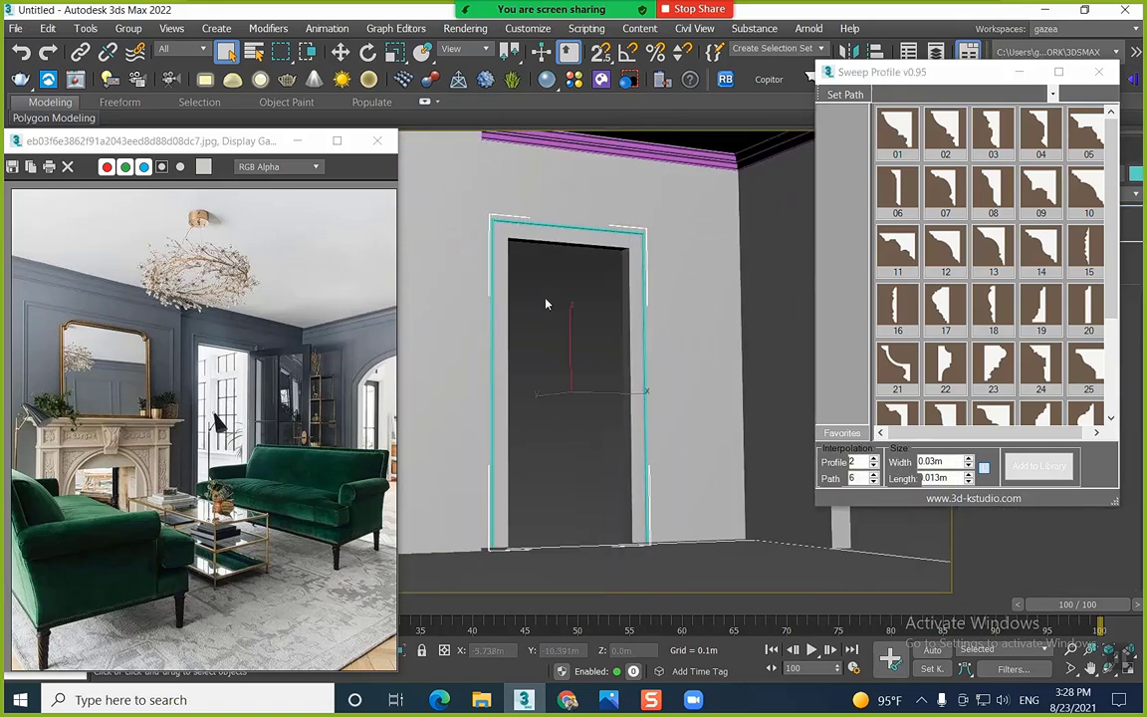
{"action": "left_click", "coordinate": [1101, 72]}
{"action": "middle_click_drag", "start_coordinate": [506, 298], "coordinate": [635, 205]}
{"action": "middle_click_drag", "start_coordinate": [635, 205], "coordinate": [731, 280]}
{"action": "mouse_move", "coordinate": [650, 288]}
{"action": "middle_mouse_down"}
{"action": "mouse_move", "coordinate": [702, 301]}
{"action": "mouse_move", "coordinate": [657, 293]}
{"action": "mouse_move", "coordinate": [653, 280]}
{"action": "middle_mouse_up"}
{"action": "left_click", "coordinate": [969, 148]}
{"action": "left_click", "coordinate": [1090, 278]}
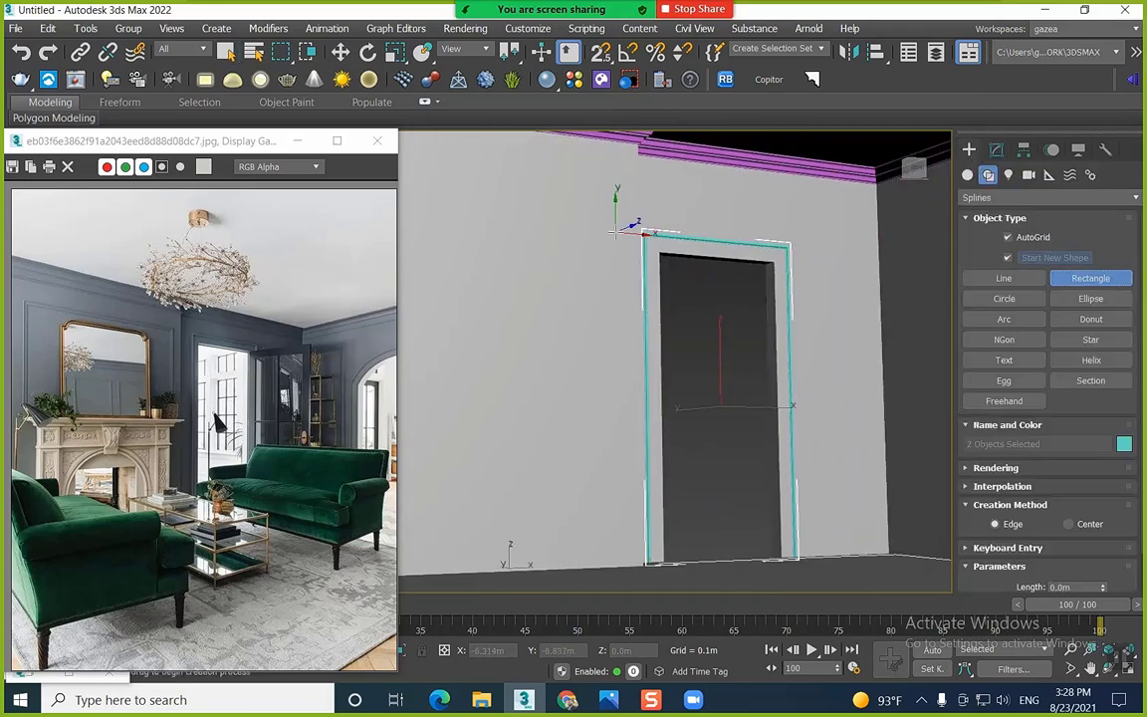
{"action": "right_click", "coordinate": [721, 246]}
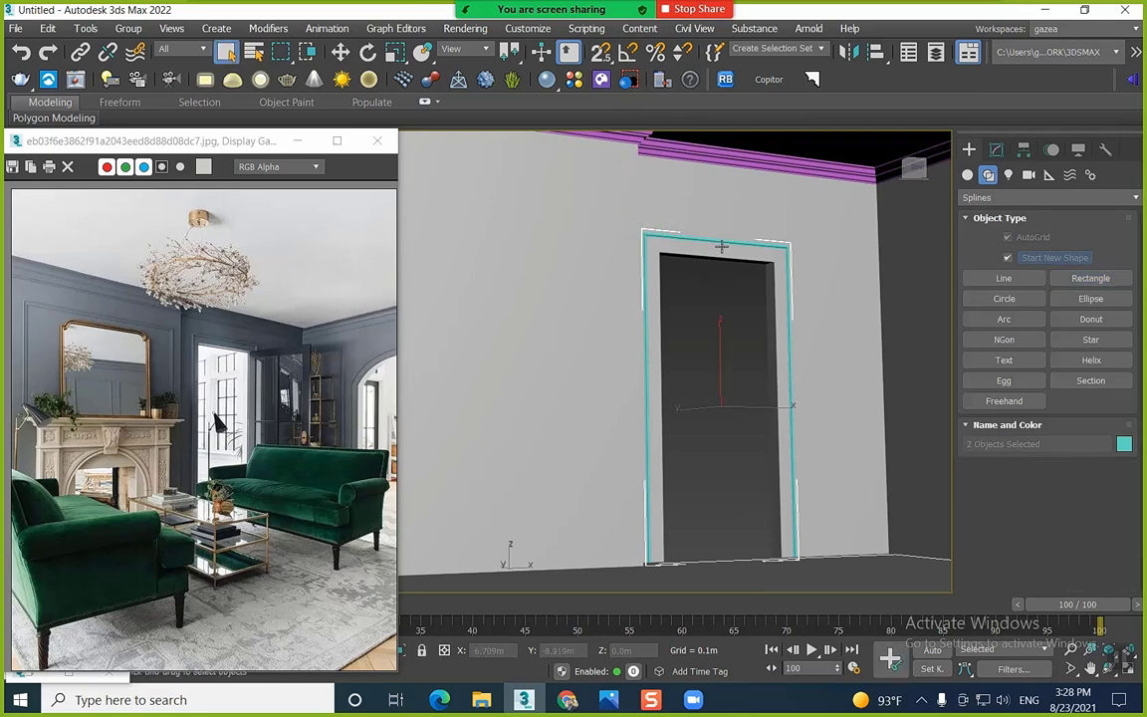
Copy the door-frame trim onto the blank wall beside the doorway and adjust the copy's position along the wall
{"action": "key", "text": "w"}
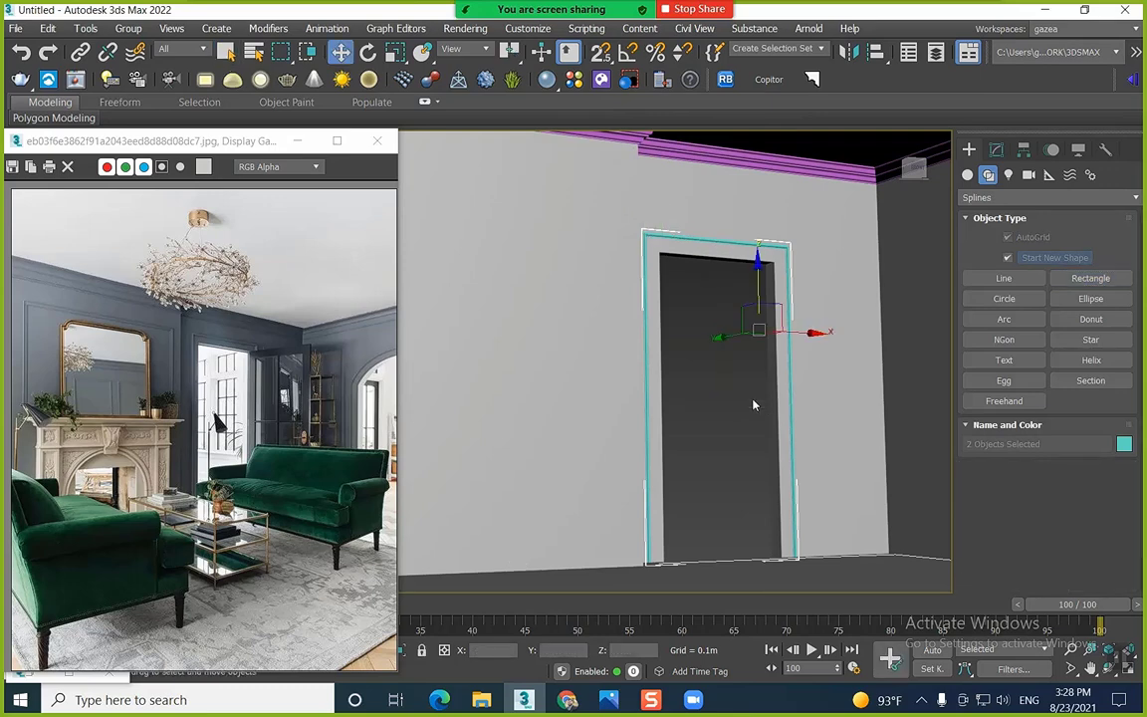
{"action": "left_click_drag", "start_coordinate": [788, 329], "coordinate": [716, 329]}
{"action": "middle_click_drag", "start_coordinate": [716, 330], "coordinate": [664, 337], "text": "alt"}
{"action": "left_click", "coordinate": [775, 392]}
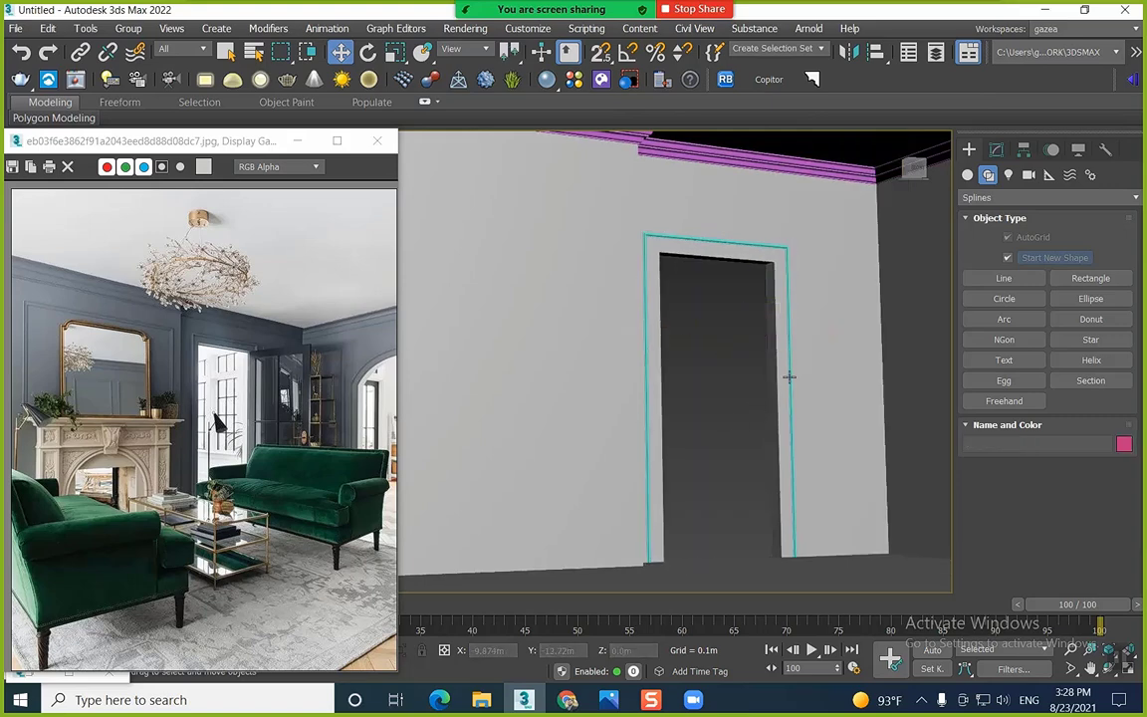
{"action": "left_click", "coordinate": [789, 376]}
{"action": "left_click_drag", "start_coordinate": [760, 408], "coordinate": [547, 399], "text": "shift"}
{"action": "left_click", "coordinate": [570, 417]}
{"action": "middle_click_drag", "start_coordinate": [536, 417], "coordinate": [665, 490], "text": "alt"}
{"action": "left_click_drag", "start_coordinate": [462, 415], "coordinate": [493, 407]}
{"action": "mouse_move", "coordinate": [608, 421]}
{"action": "middle_mouse_down", "text": "alt"}
{"action": "mouse_move", "coordinate": [499, 353]}
{"action": "mouse_move", "coordinate": [574, 359]}
{"action": "middle_mouse_up", "text": "alt"}
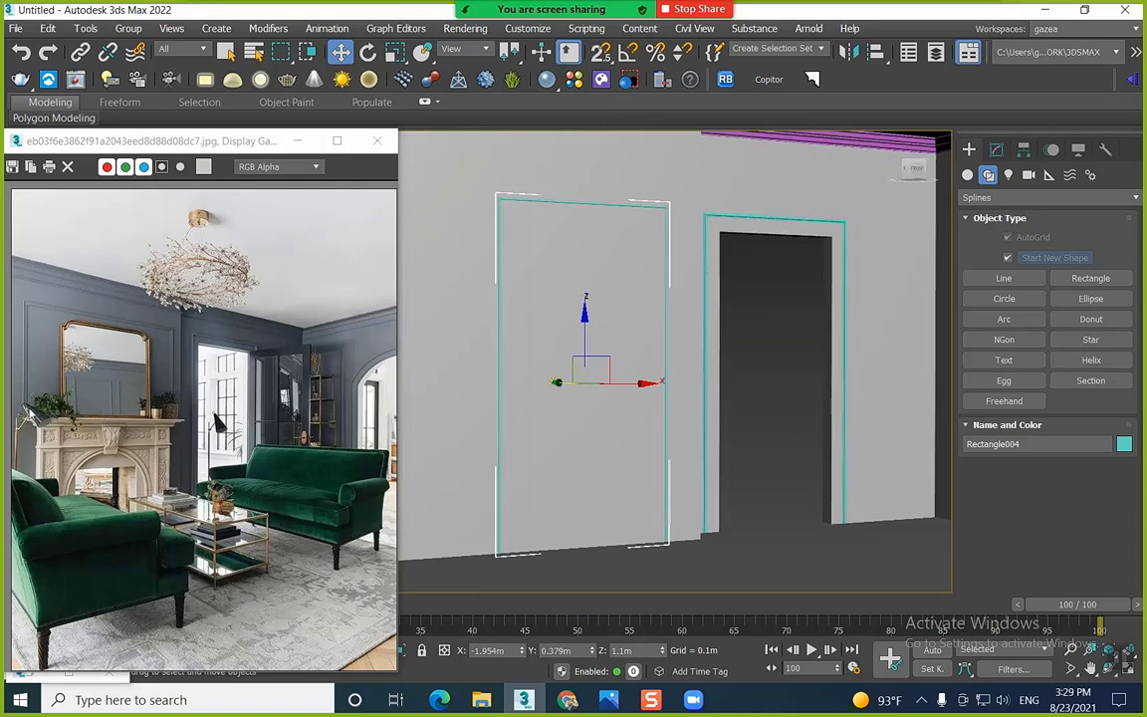
{"action": "scroll", "coordinate": [28, 414], "scroll_direction": "up", "scroll_amount": 3}
{"action": "scroll", "coordinate": [88, 424], "scroll_direction": "down", "scroll_amount": 3}
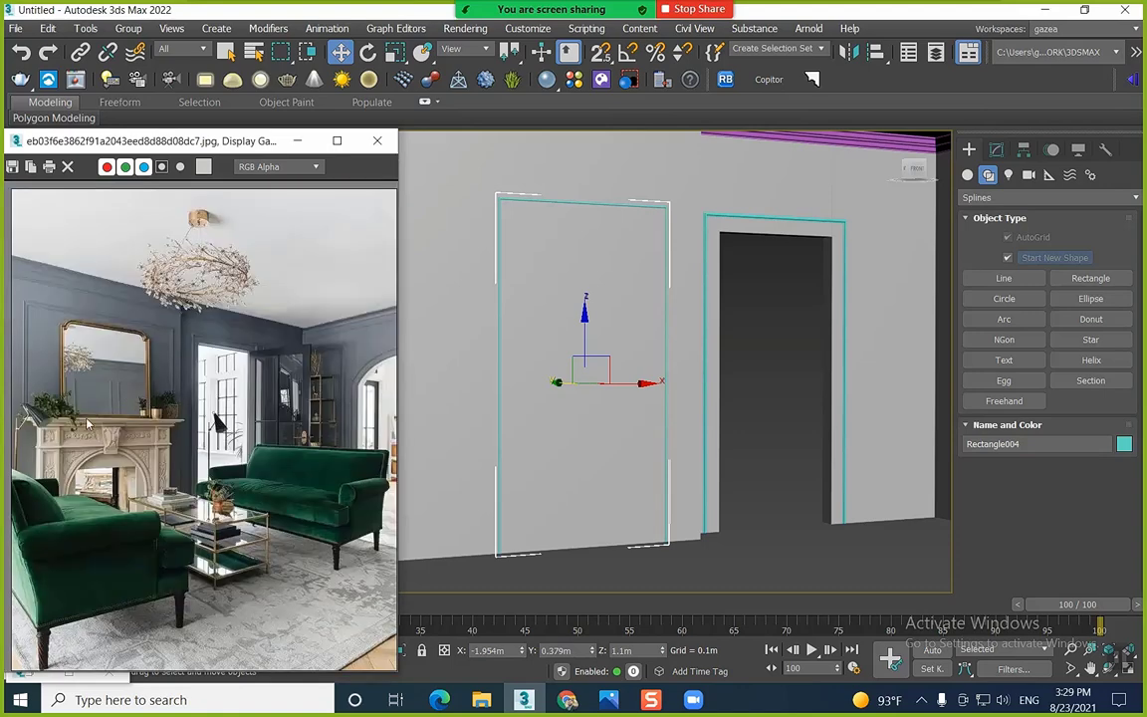
Open the Editable Spline level of the copied trim beside the doorway
{"action": "left_click", "coordinate": [995, 150]}
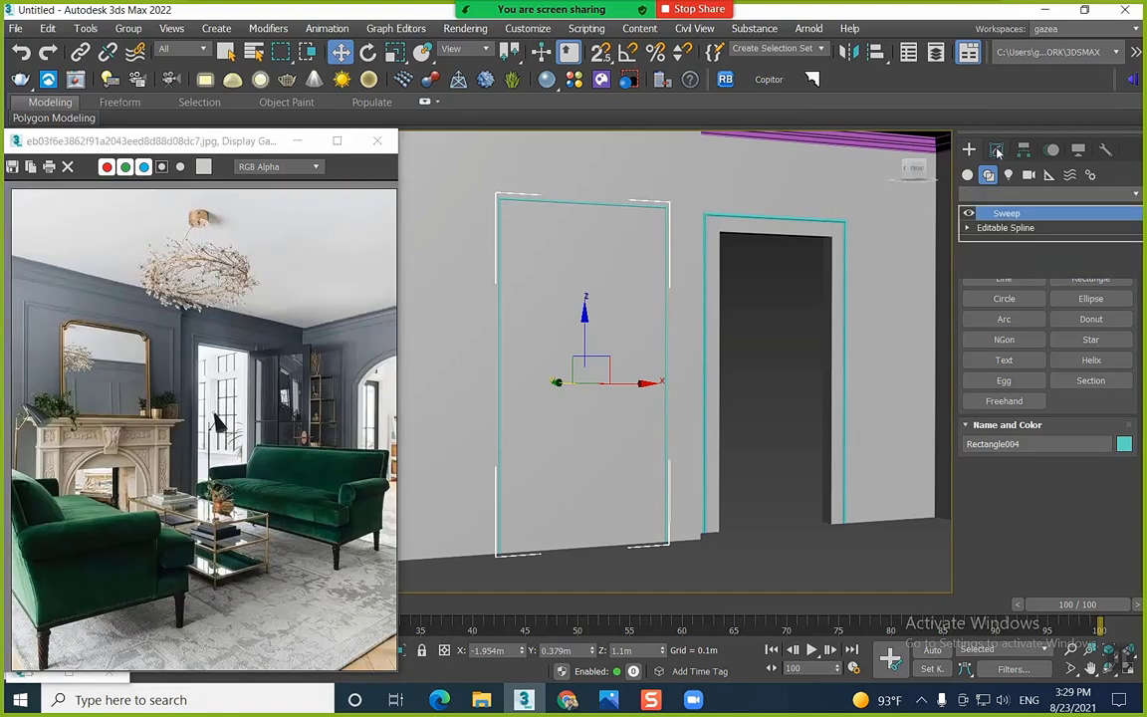
{"action": "left_click", "coordinate": [1001, 228]}
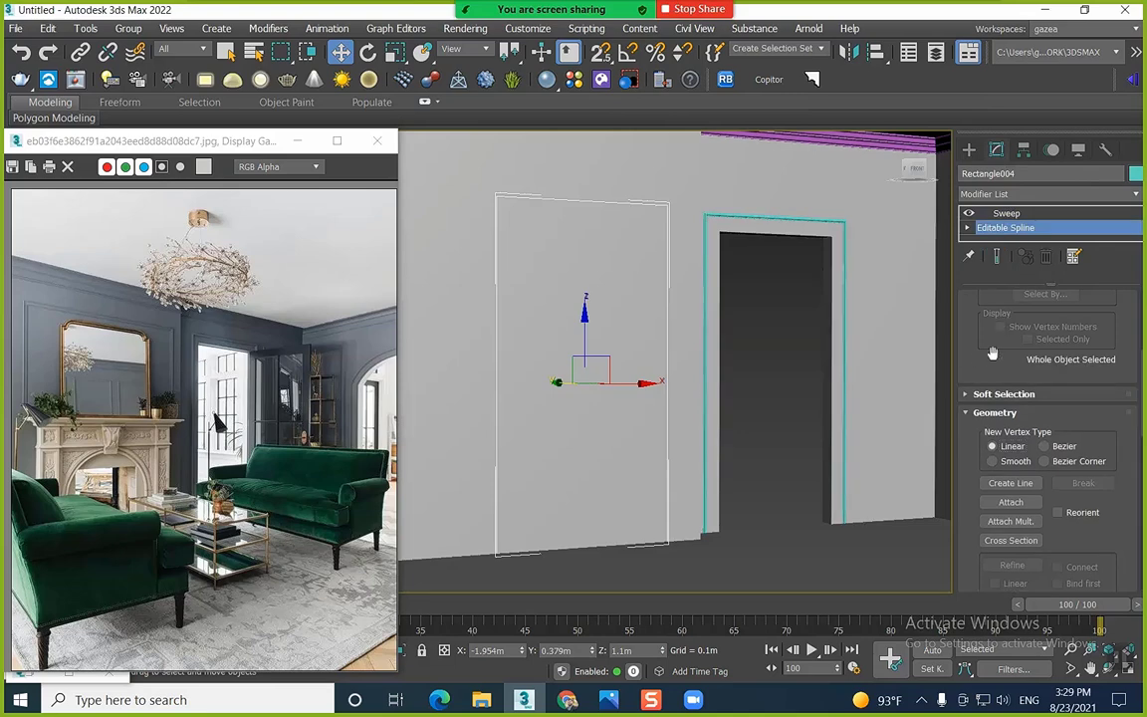
Move the two bottom vertices of the wall-panel rectangle straight up, shortening the frame to a little under half its height
{"action": "scroll", "coordinate": [973, 343], "scroll_direction": "up", "scroll_amount": 5}
{"action": "left_click", "coordinate": [1025, 413]}
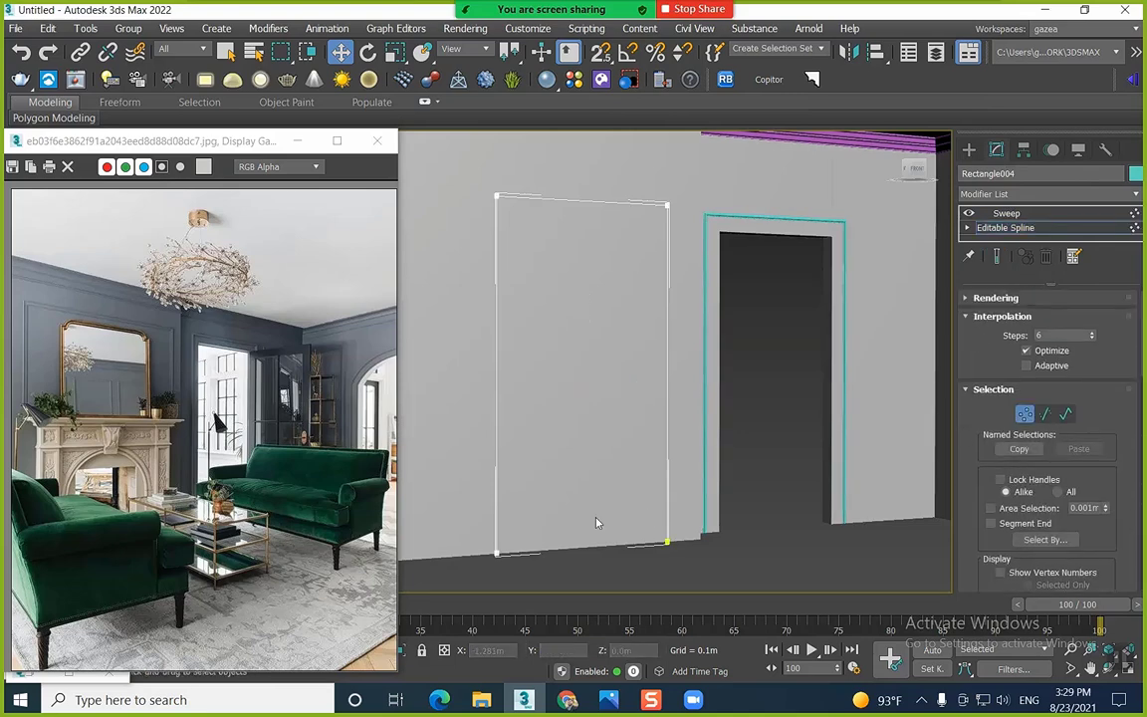
{"action": "left_click_drag", "start_coordinate": [740, 516], "coordinate": [478, 585]}
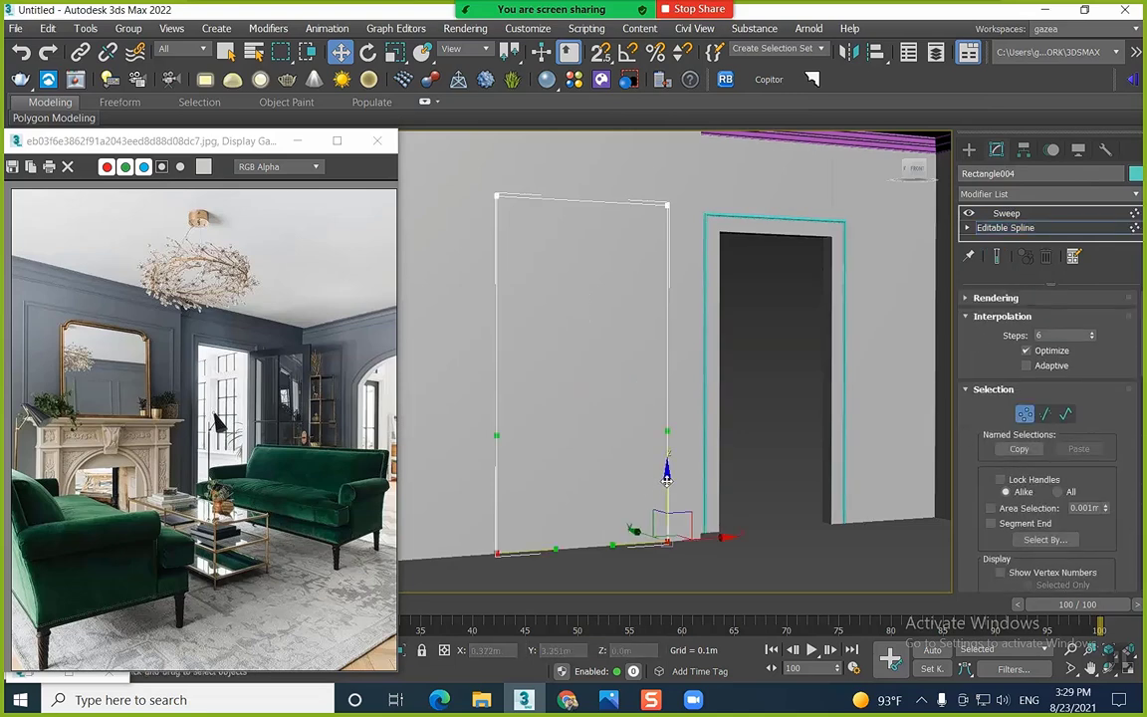
{"action": "left_click_drag", "start_coordinate": [667, 479], "coordinate": [649, 295]}
Convert the bottom and top vertices of the wall-panel spline to the Corner type
{"action": "right_click", "coordinate": [645, 288]}
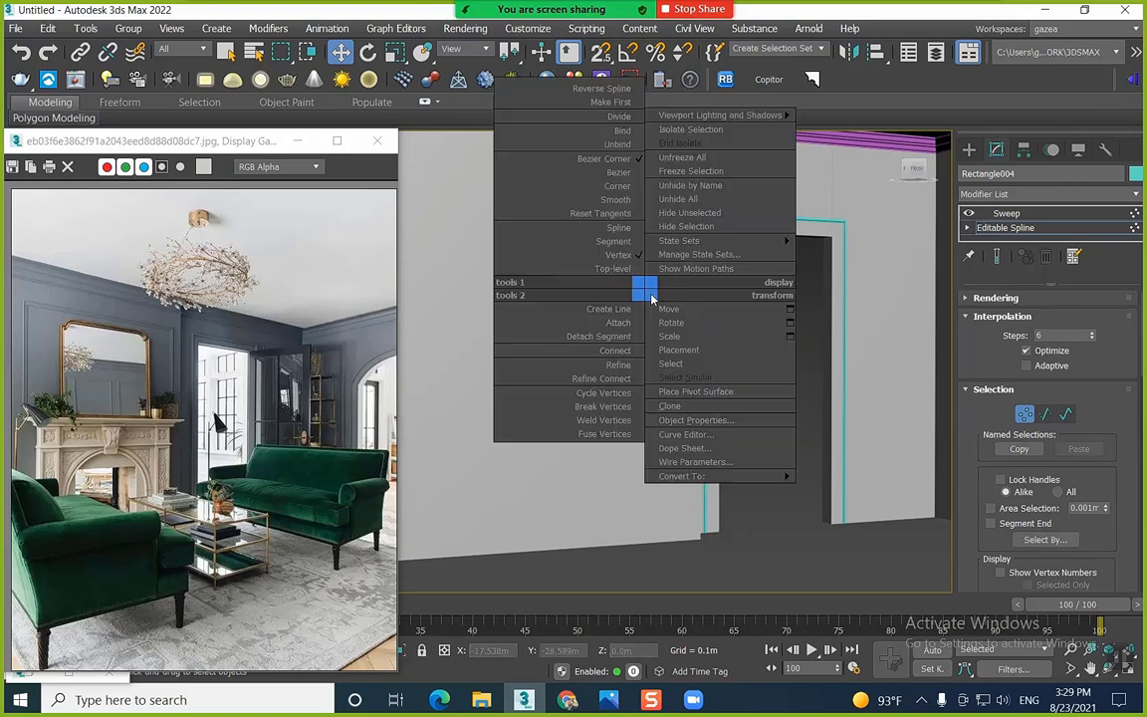
{"action": "left_click", "coordinate": [619, 189]}
{"action": "left_click_drag", "start_coordinate": [697, 180], "coordinate": [480, 301]}
{"action": "right_click", "coordinate": [556, 297]}
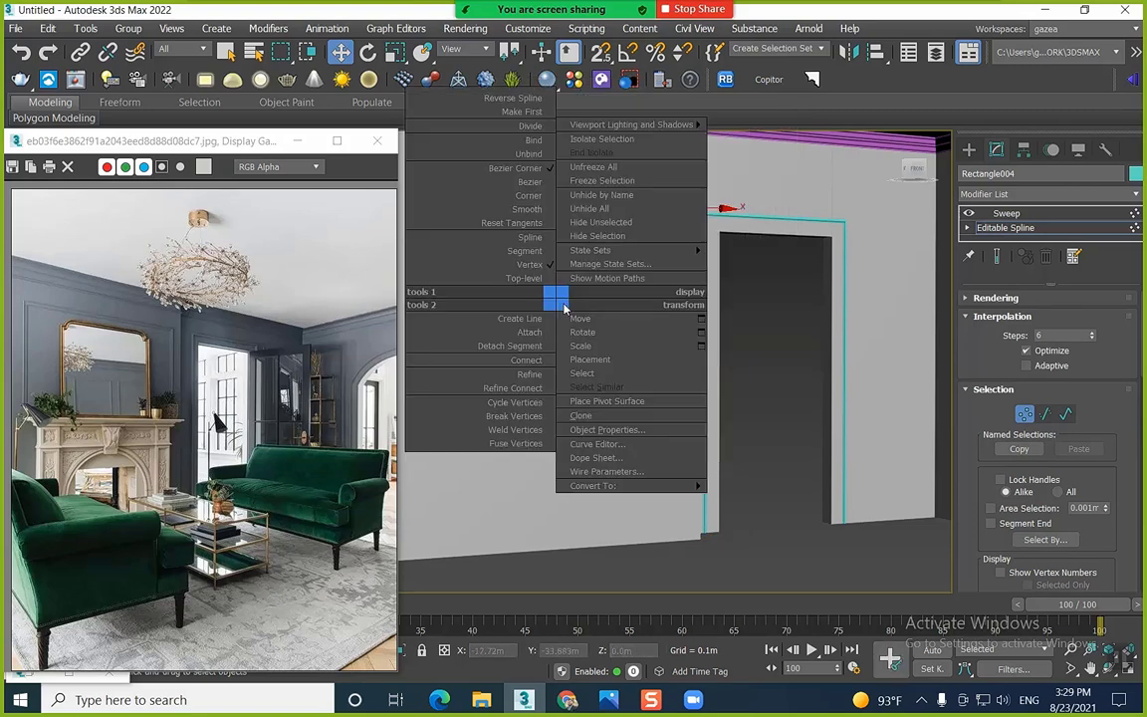
{"action": "left_click", "coordinate": [536, 221]}
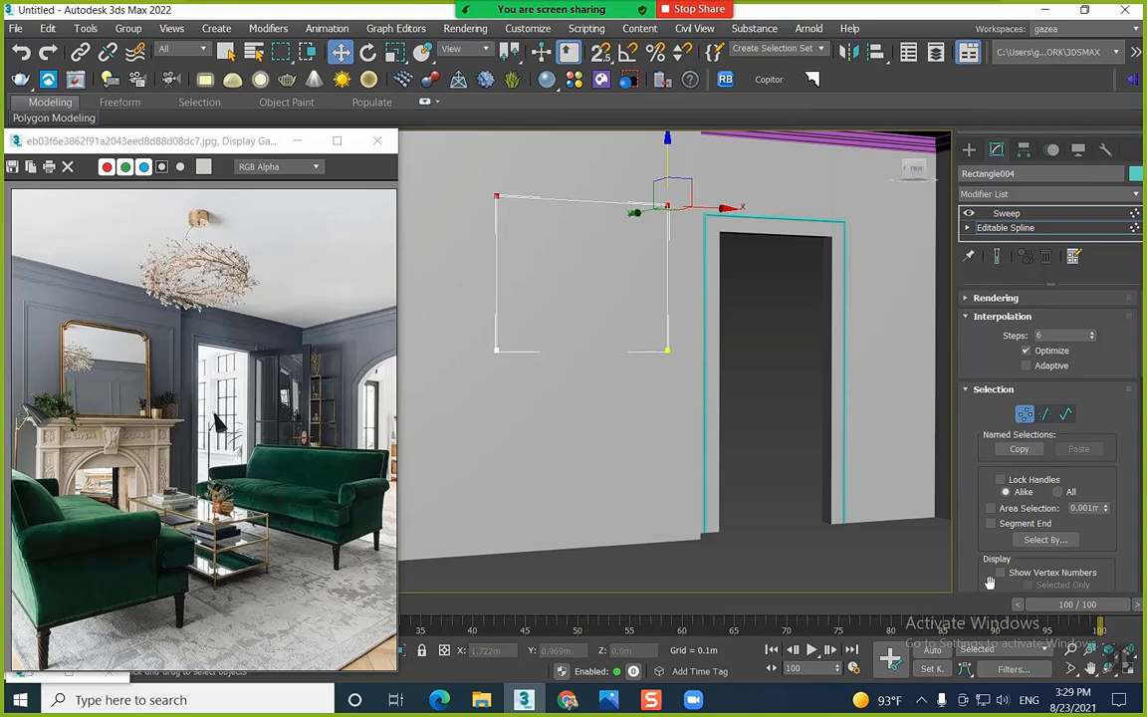
Connect the two open bottom vertices to close the panel spline and return to its Sweep modifier
{"action": "scroll", "coordinate": [990, 583], "scroll_direction": "down", "scroll_amount": 5}
{"action": "scroll", "coordinate": [1017, 458], "scroll_direction": "down", "scroll_amount": 2}
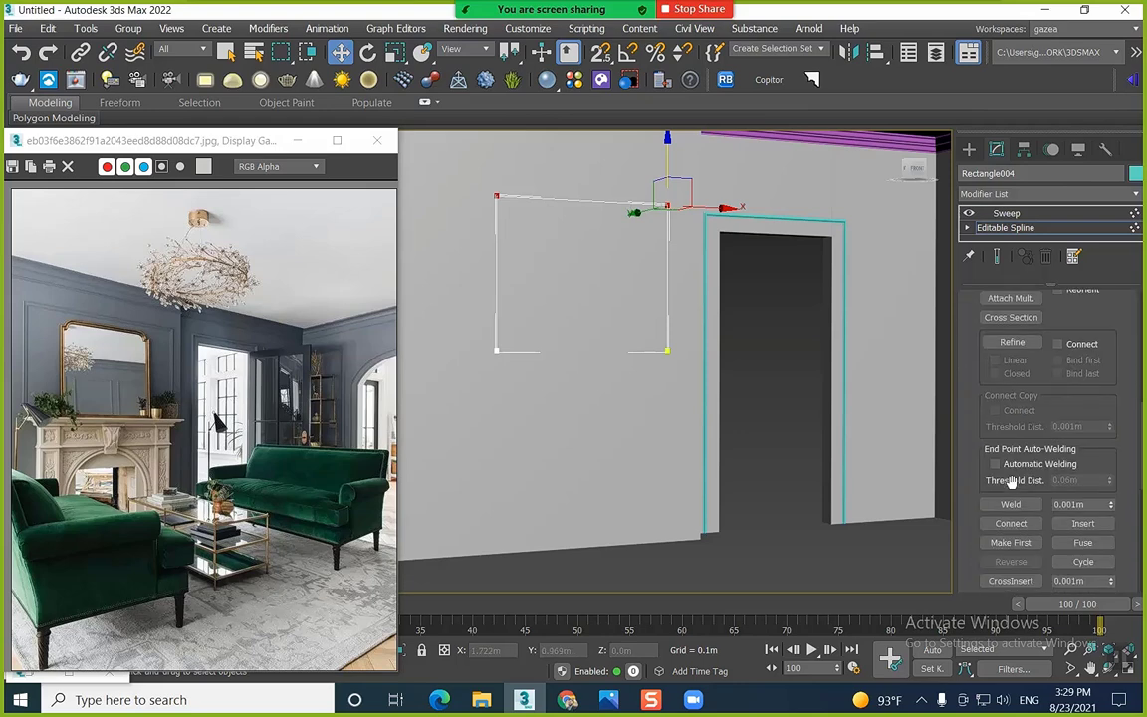
{"action": "scroll", "coordinate": [1011, 481], "scroll_direction": "down", "scroll_amount": 2}
{"action": "left_click", "coordinate": [1010, 401]}
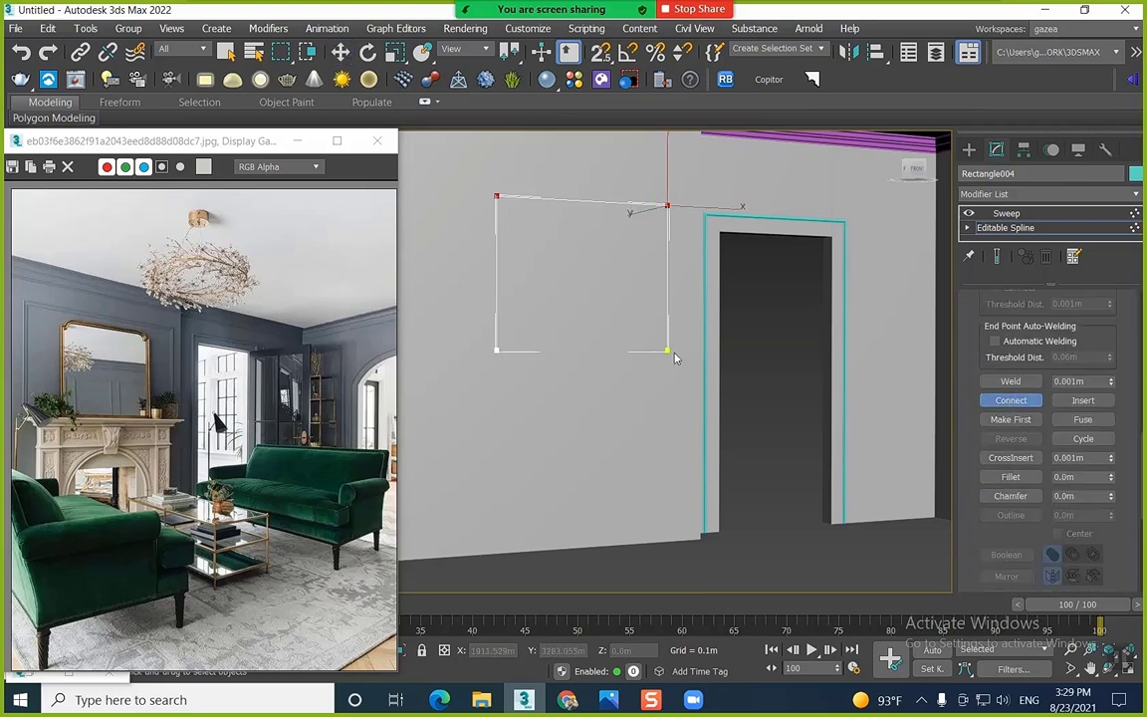
{"action": "left_click_drag", "start_coordinate": [673, 356], "coordinate": [525, 351]}
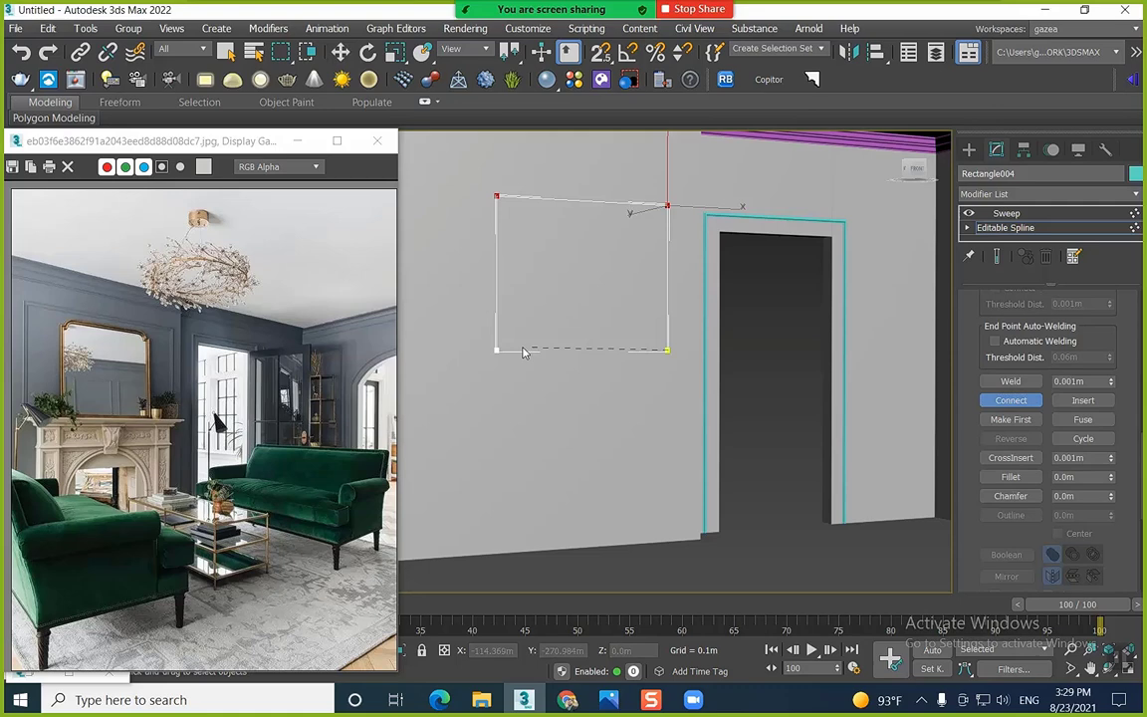
{"action": "left_click", "coordinate": [1002, 213]}
{"action": "scroll", "coordinate": [520, 194], "scroll_direction": "up", "scroll_amount": 5}
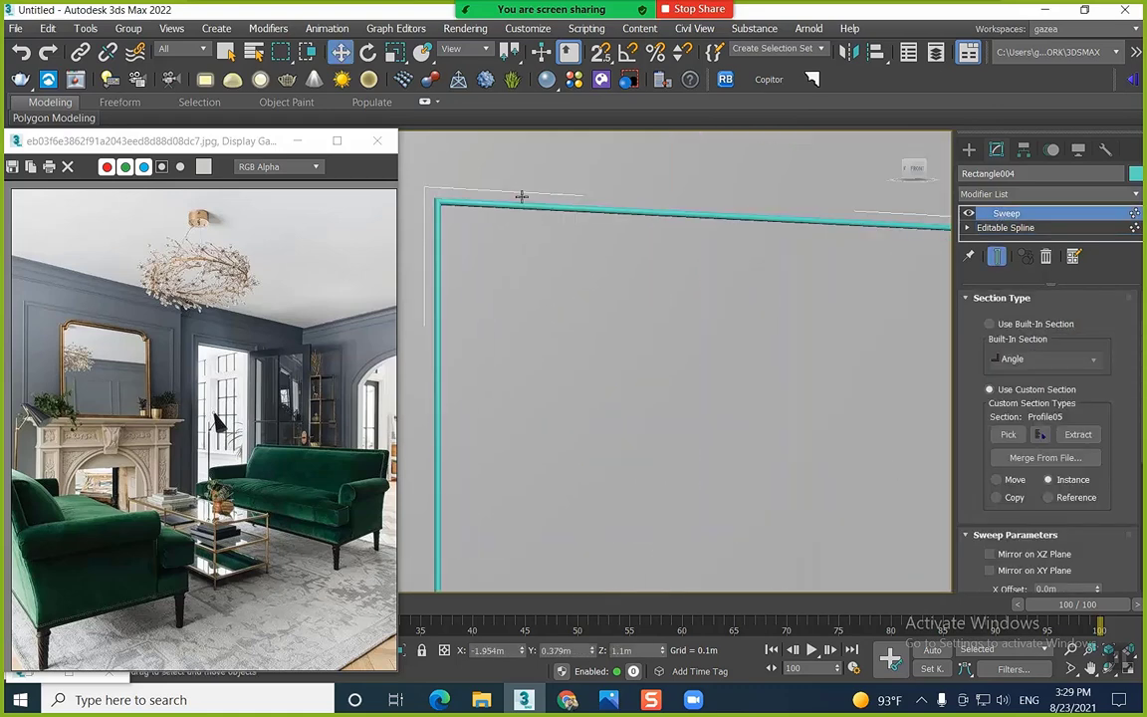
Move the swept panel frame along Y to about 0.37 m so its profile stands out from the wall
{"action": "middle_click_drag", "start_coordinate": [588, 295], "coordinate": [619, 499], "text": "alt"}
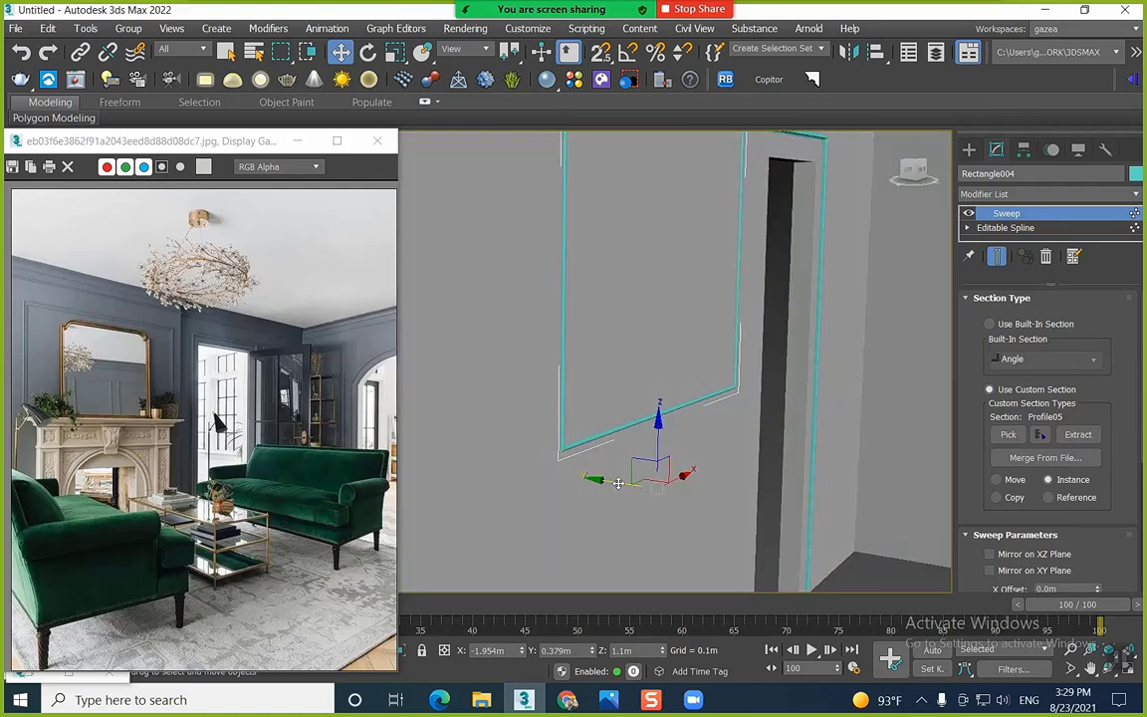
{"action": "left_click_drag", "start_coordinate": [618, 483], "coordinate": [618, 483]}
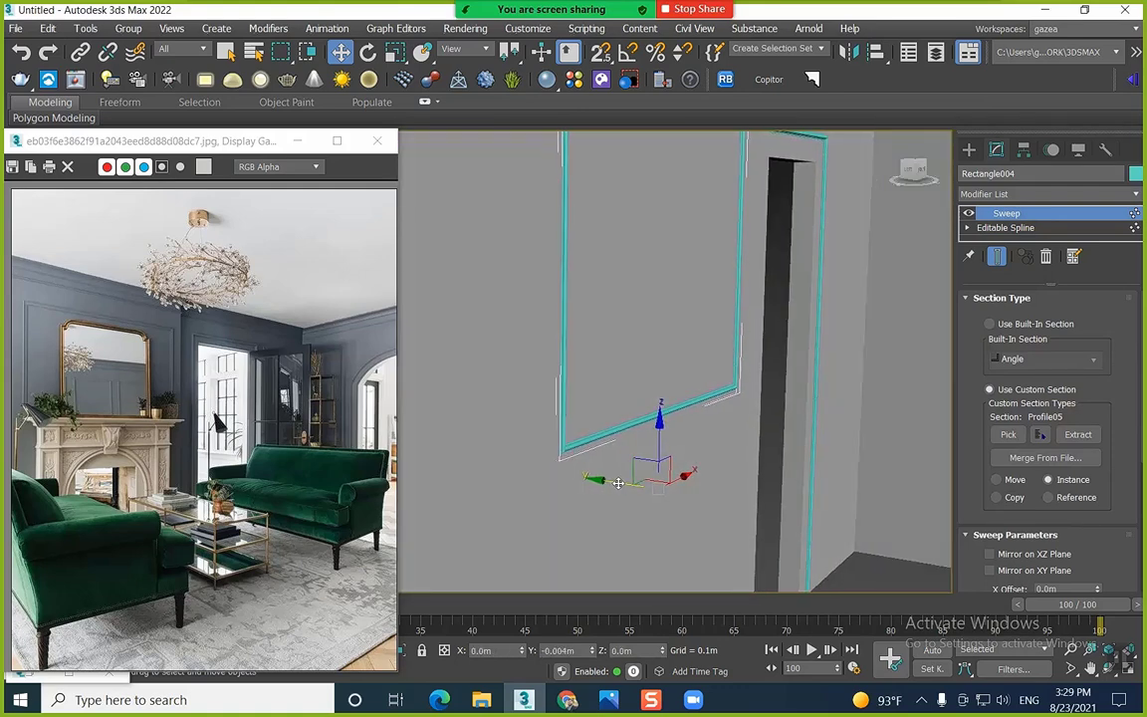
{"action": "scroll", "coordinate": [619, 482], "scroll_direction": "up", "scroll_amount": 5}
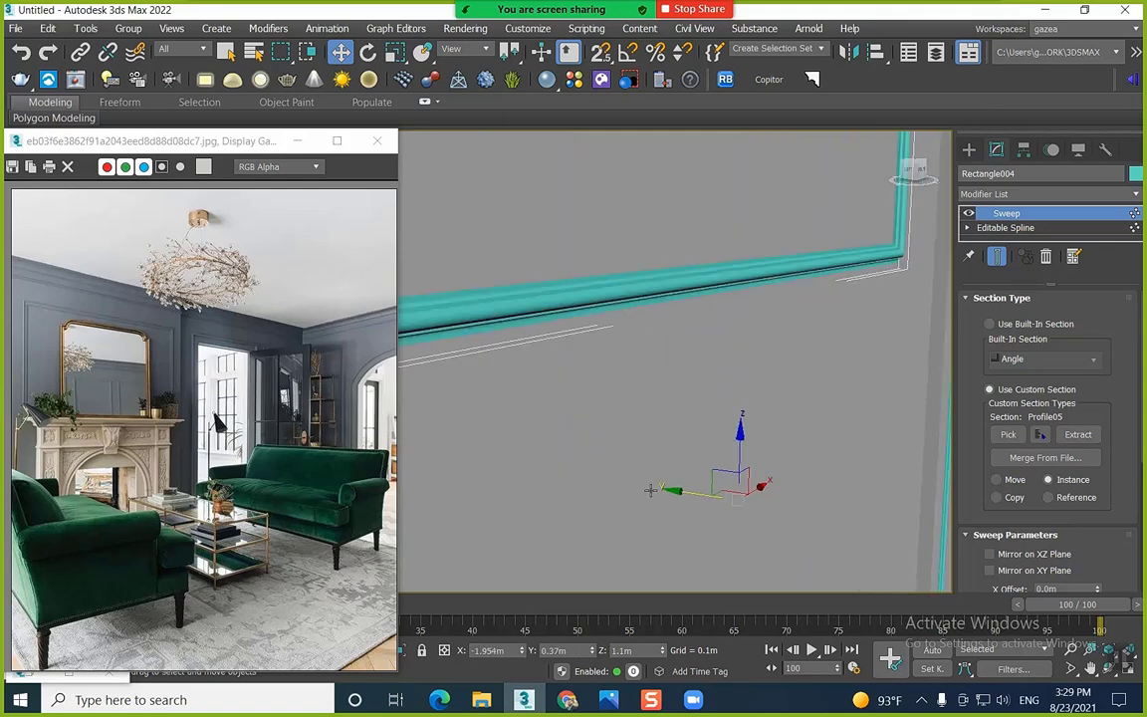
{"action": "middle_click_drag", "start_coordinate": [664, 483], "coordinate": [673, 432], "text": "alt"}
{"action": "scroll", "coordinate": [665, 430], "scroll_direction": "down", "scroll_amount": 5}
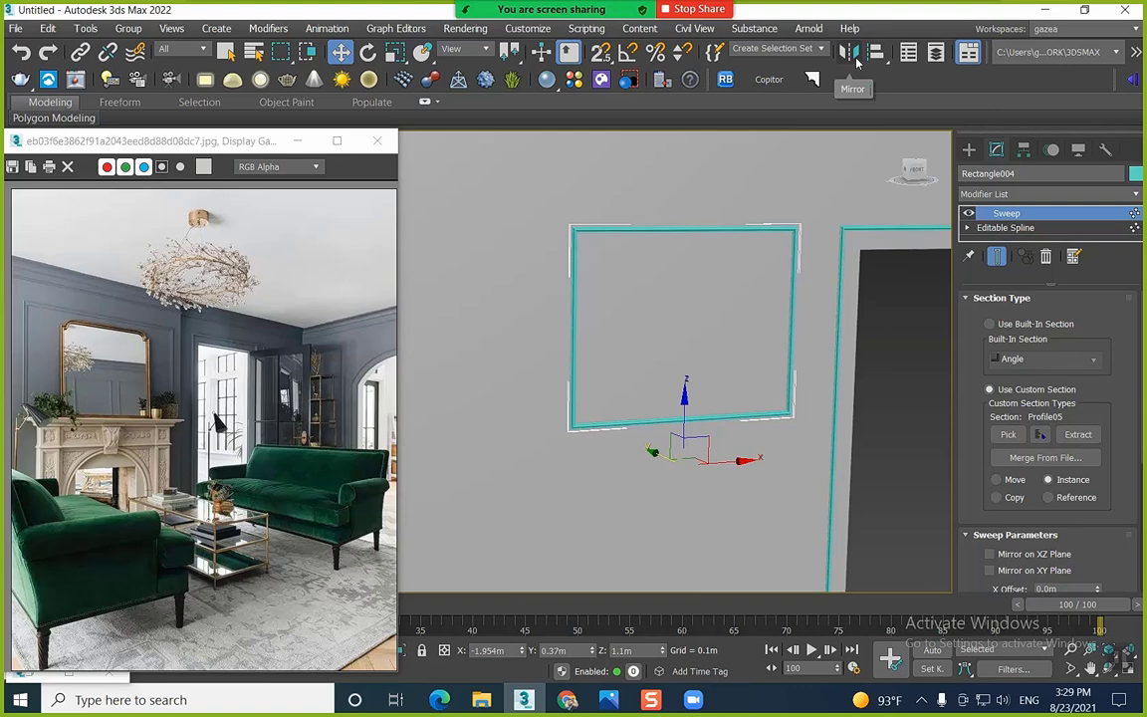
{"action": "mouse_move", "coordinate": [696, 294]}
{"action": "middle_mouse_down", "text": "alt"}
{"action": "mouse_move", "coordinate": [709, 307]}
{"action": "mouse_move", "coordinate": [701, 337]}
{"action": "mouse_move", "coordinate": [691, 318]}
{"action": "middle_mouse_up", "text": "alt"}
Create a plane on the wall surface, overlapping the lower-left corner of the panel frame
{"action": "left_click", "coordinate": [969, 148]}
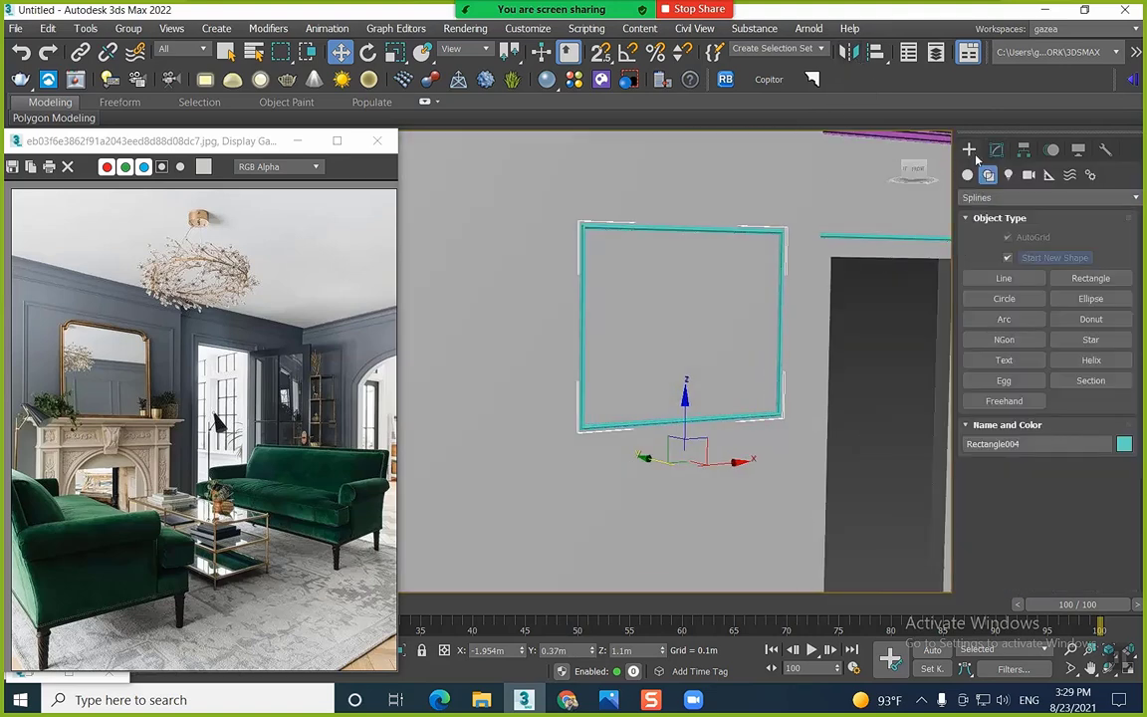
{"action": "left_click", "coordinate": [967, 175]}
{"action": "left_click", "coordinate": [1091, 340]}
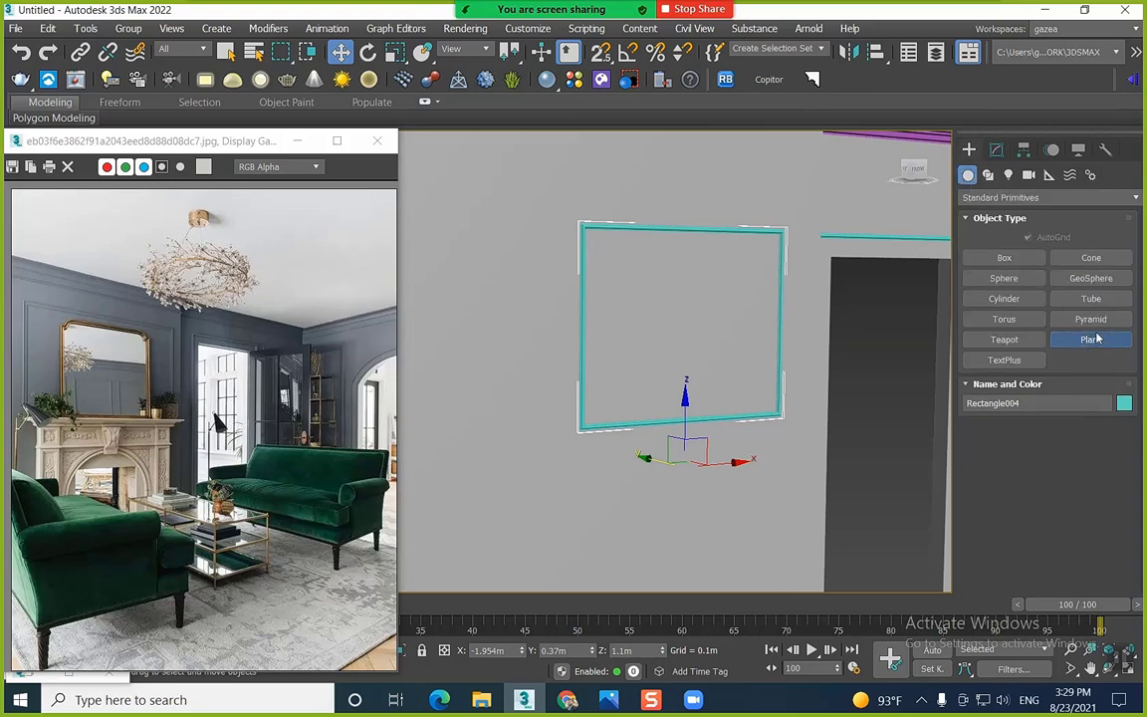
{"action": "left_click_drag", "start_coordinate": [651, 326], "coordinate": [507, 533]}
{"action": "key", "text": "w"}
{"action": "middle_click_drag", "start_coordinate": [503, 403], "coordinate": [555, 418], "text": "alt"}
{"action": "scroll", "coordinate": [554, 418], "scroll_direction": "up", "scroll_amount": 3}
{"action": "scroll", "coordinate": [558, 416], "scroll_direction": "up", "scroll_amount": 2}
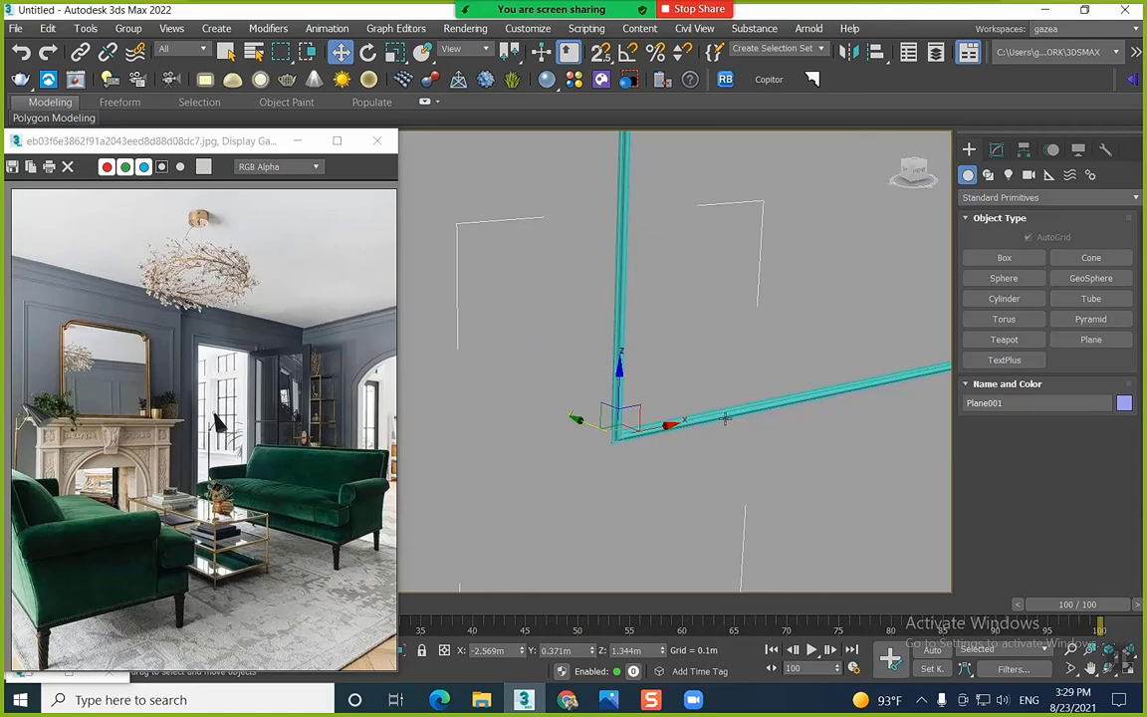
{"action": "scroll", "coordinate": [720, 375], "scroll_direction": "down", "scroll_amount": 5}
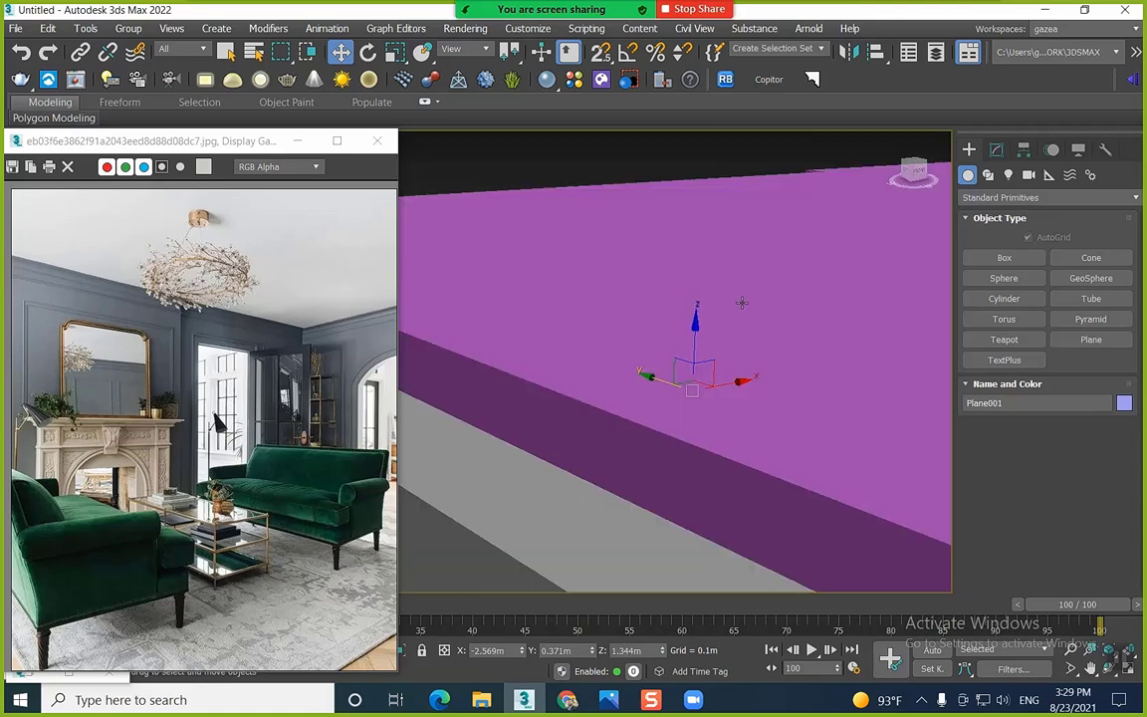
{"action": "middle_click_drag", "start_coordinate": [618, 392], "coordinate": [626, 358], "text": "alt"}
{"action": "scroll", "coordinate": [655, 437], "scroll_direction": "down", "scroll_amount": 6}
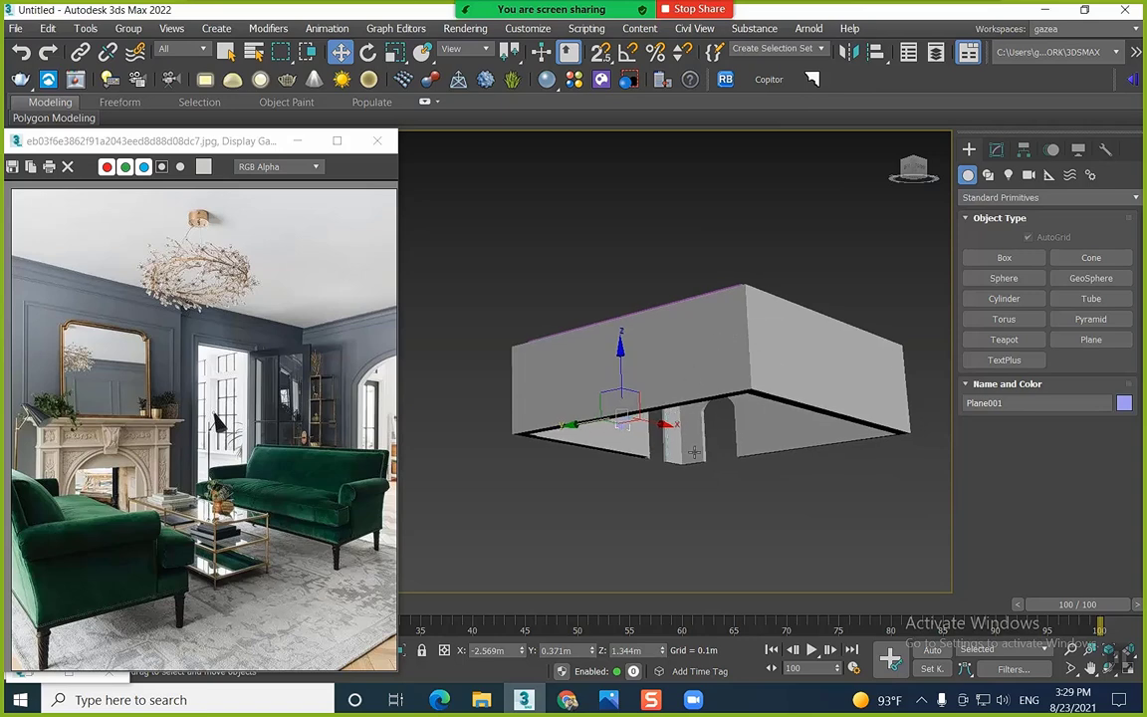
Isolate the frame and the plane, and align the frame to the plane on Y only, Maximum to Maximum
{"action": "key", "text": "z"}
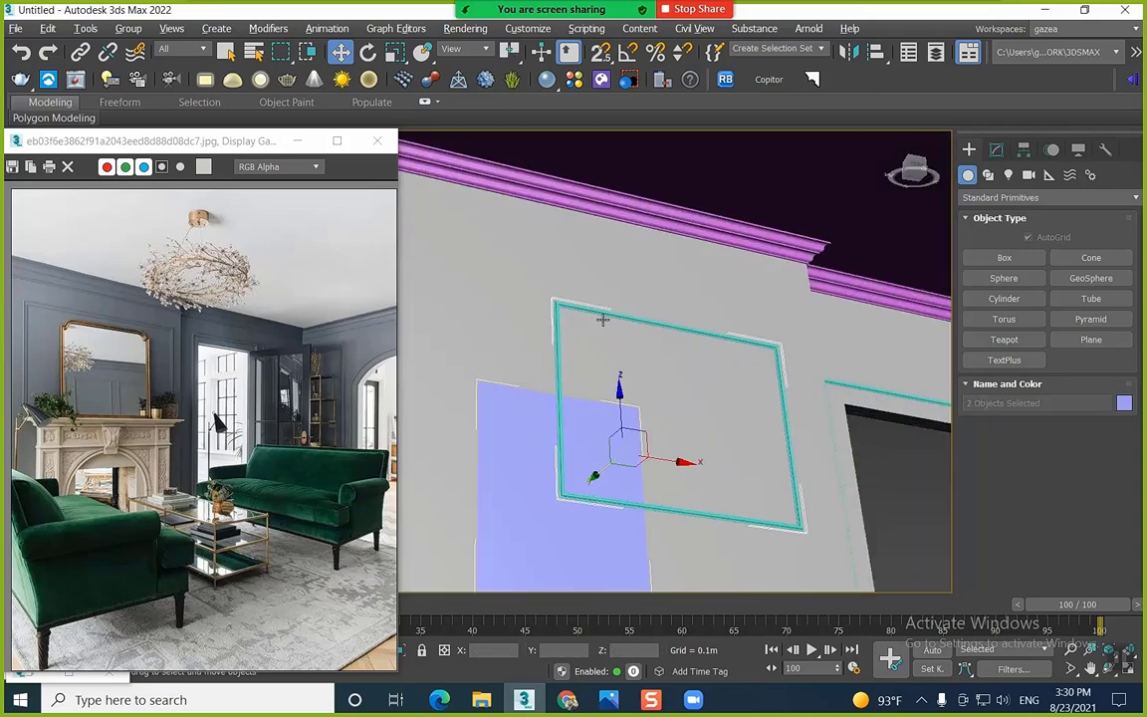
{"action": "middle_click_drag", "start_coordinate": [601, 320], "coordinate": [584, 441], "text": "alt"}
{"action": "left_click", "coordinate": [585, 418]}
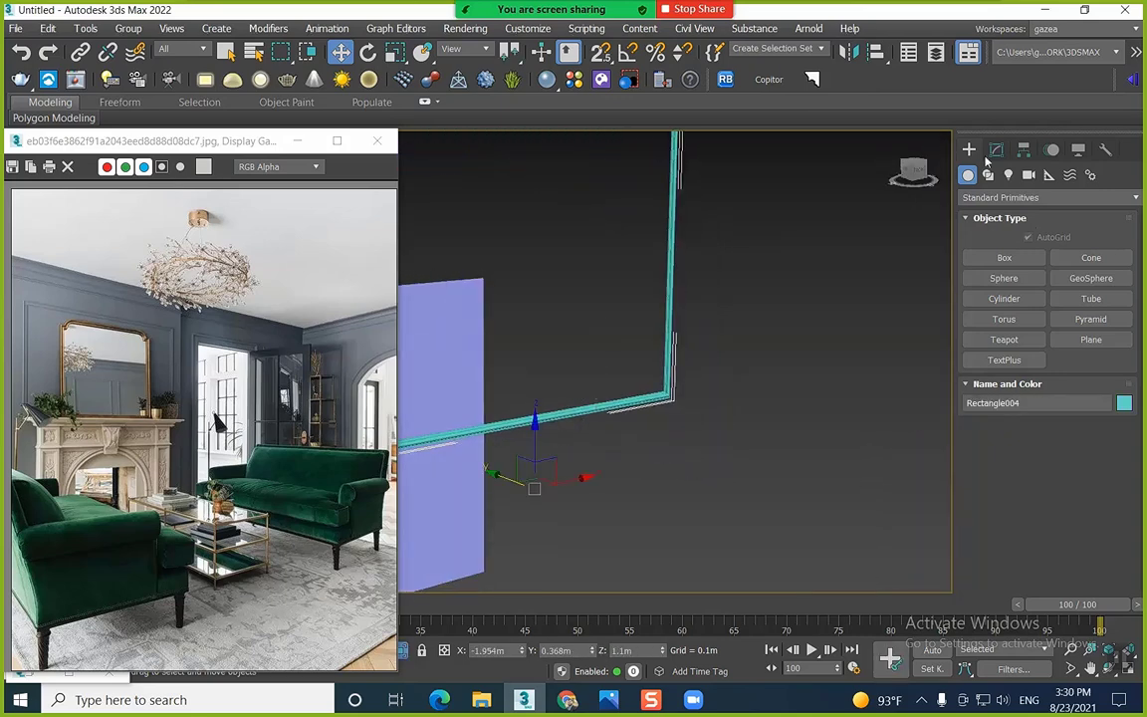
{"action": "left_click", "coordinate": [812, 79]}
{"action": "left_click", "coordinate": [443, 269]}
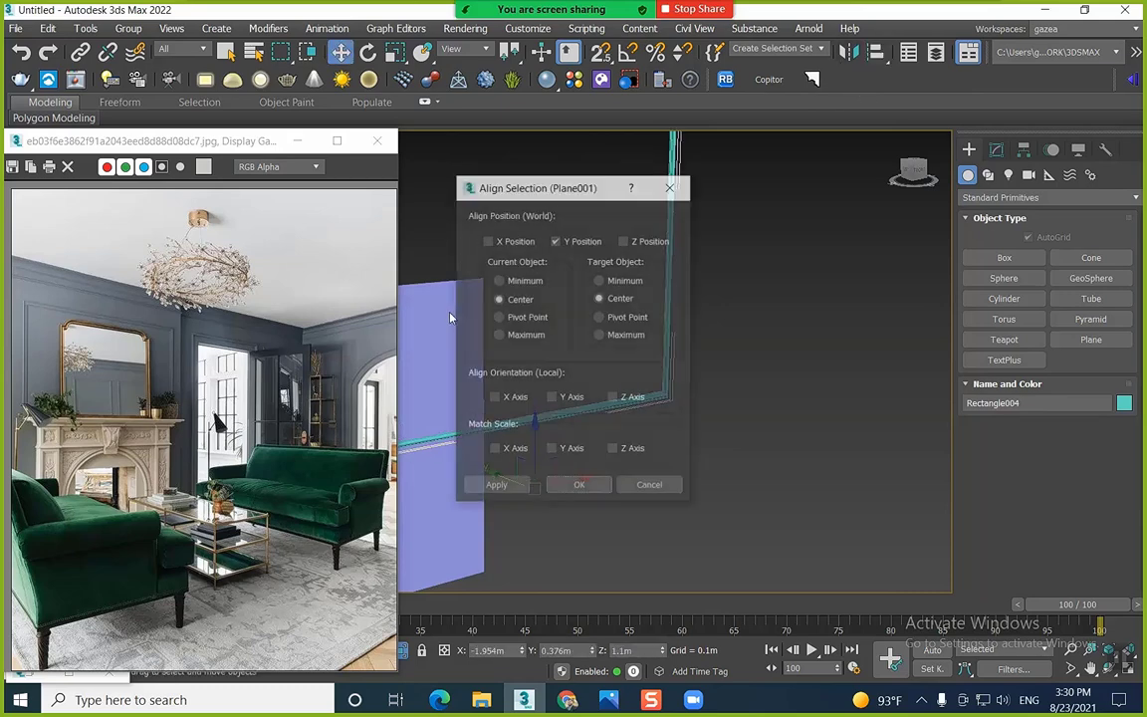
{"action": "left_click", "coordinate": [519, 285]}
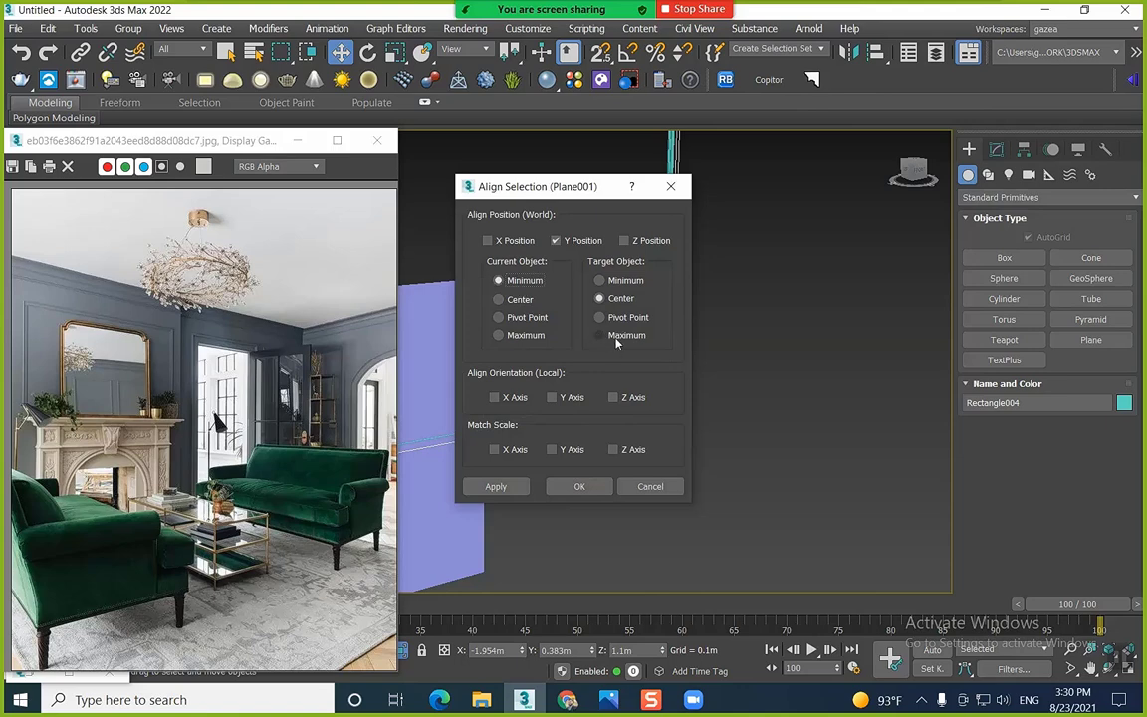
{"action": "left_click", "coordinate": [521, 335]}
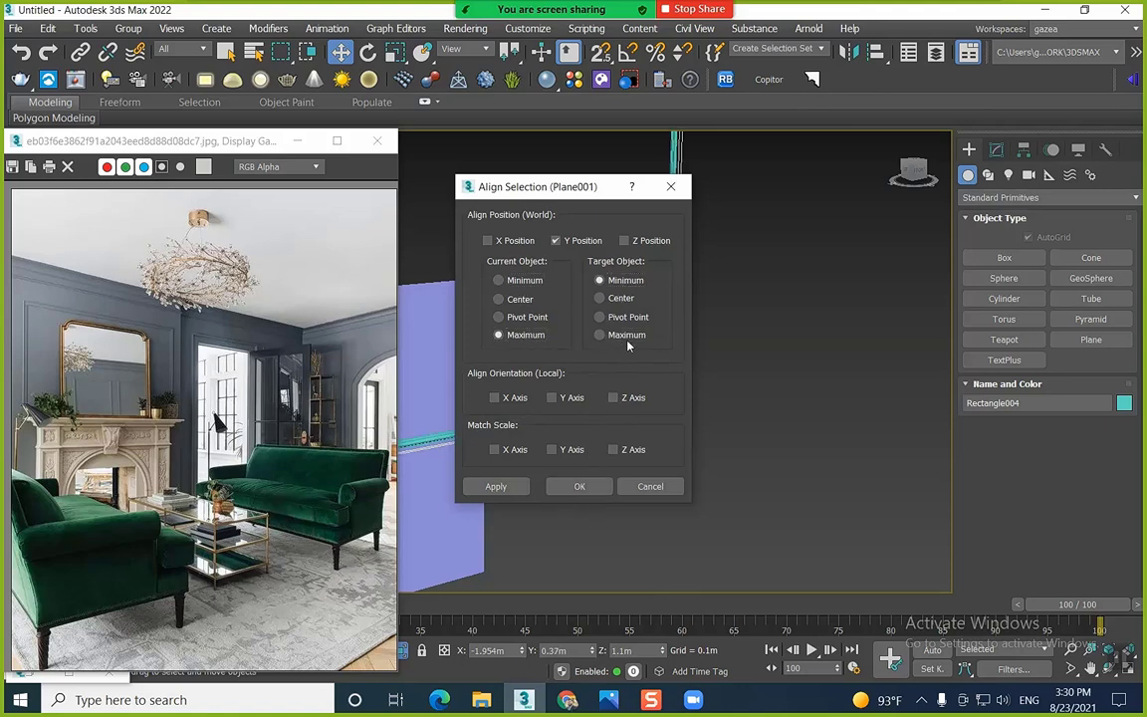
{"action": "left_click", "coordinate": [534, 284]}
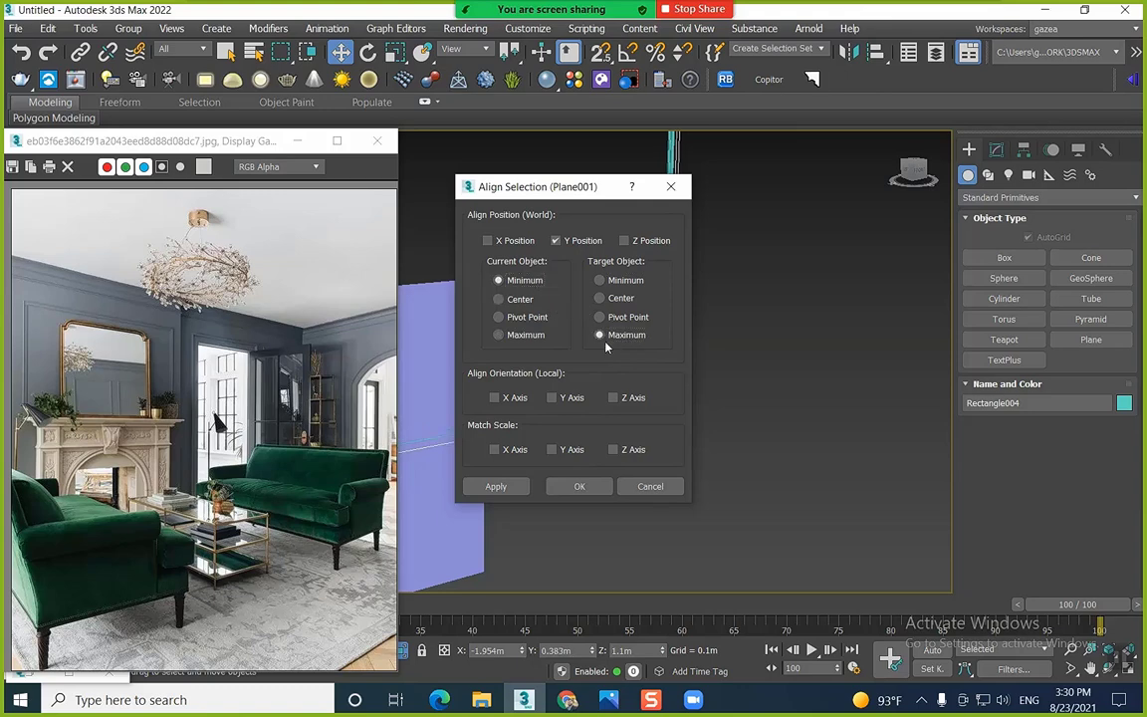
{"action": "left_click", "coordinate": [537, 336]}
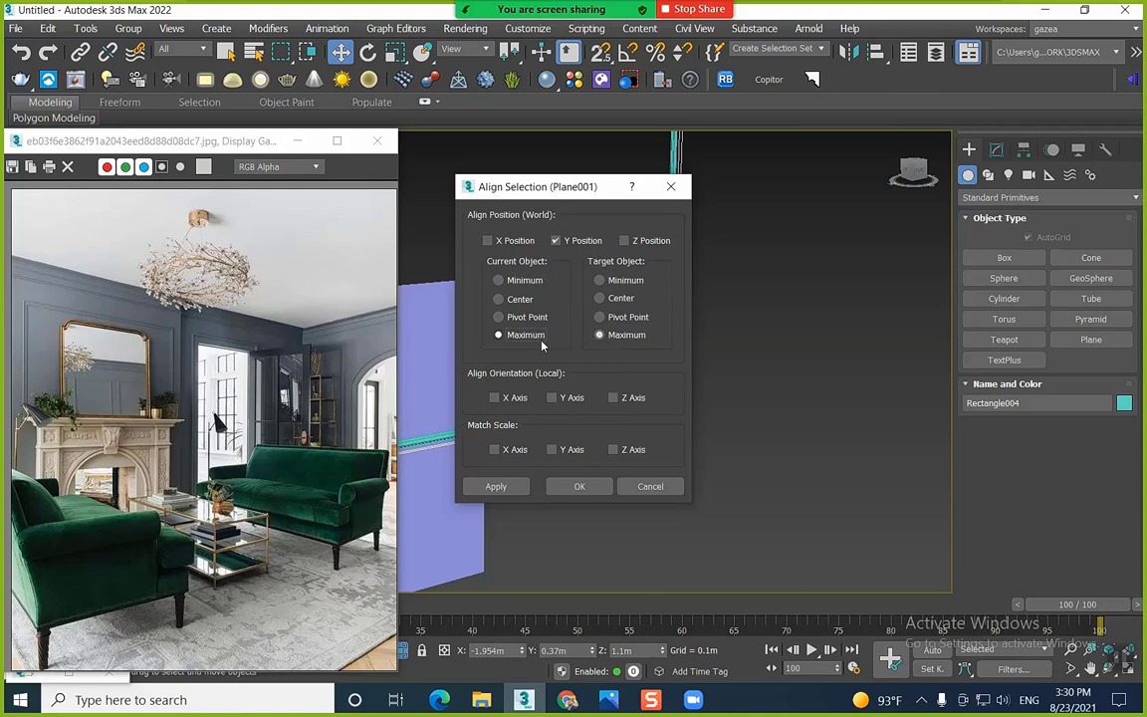
{"action": "left_click", "coordinate": [580, 486]}
Exit isolation and delete the helper plane from the wall
{"action": "left_click", "coordinate": [402, 648]}
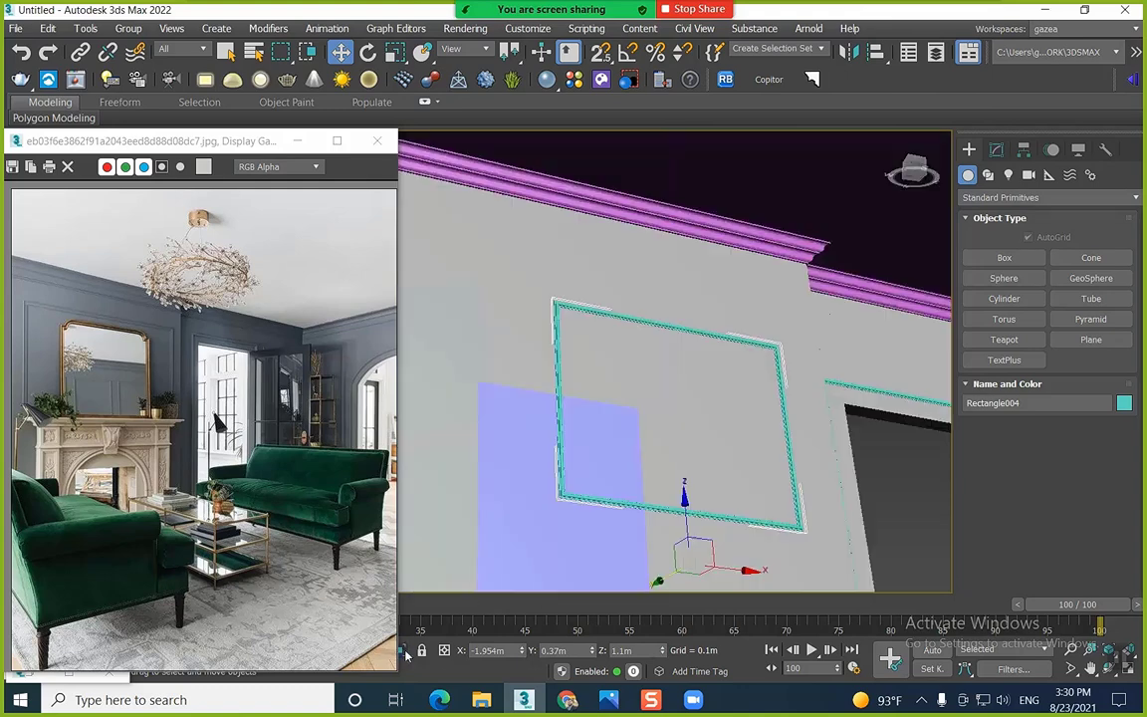
{"action": "left_click", "coordinate": [520, 426]}
{"action": "key", "text": "Delete"}
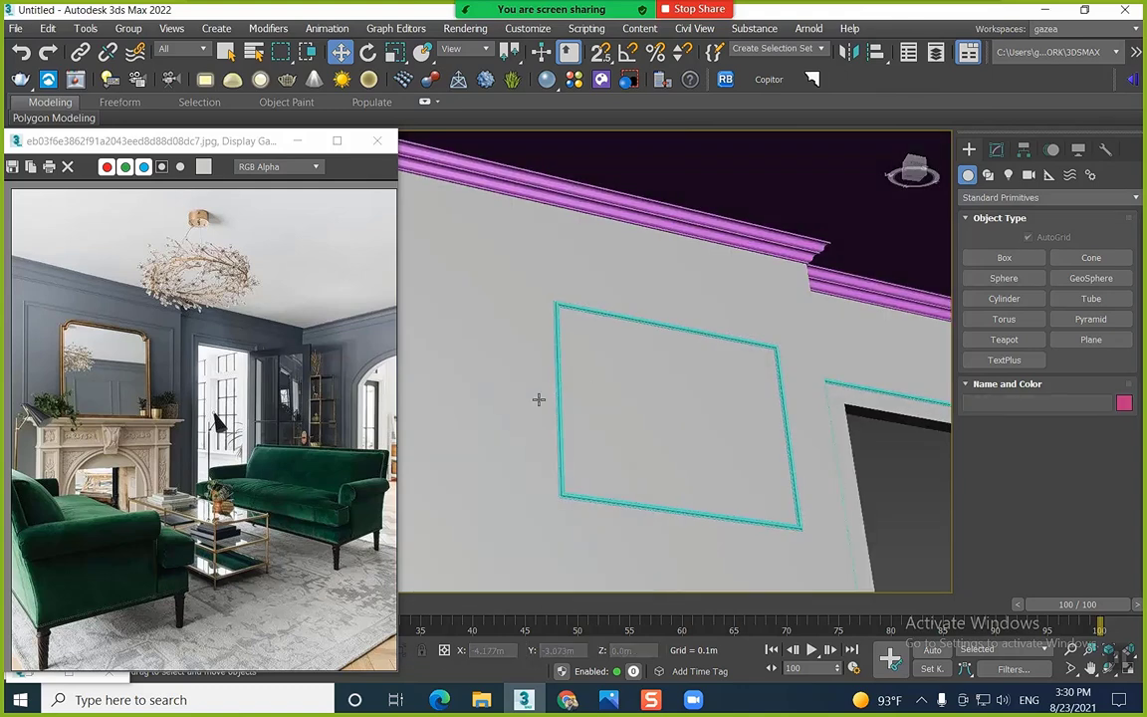
Create two boxes outside the room, a large one about 3.6 m wide and a small one about 0.46 × 0.78 × 1.21 m
{"action": "scroll", "coordinate": [744, 315], "scroll_direction": "down", "scroll_amount": 6}
{"action": "middle_click_drag", "start_coordinate": [740, 310], "coordinate": [809, 418], "text": "alt"}
{"action": "middle_click_drag", "start_coordinate": [800, 326], "coordinate": [625, 300]}
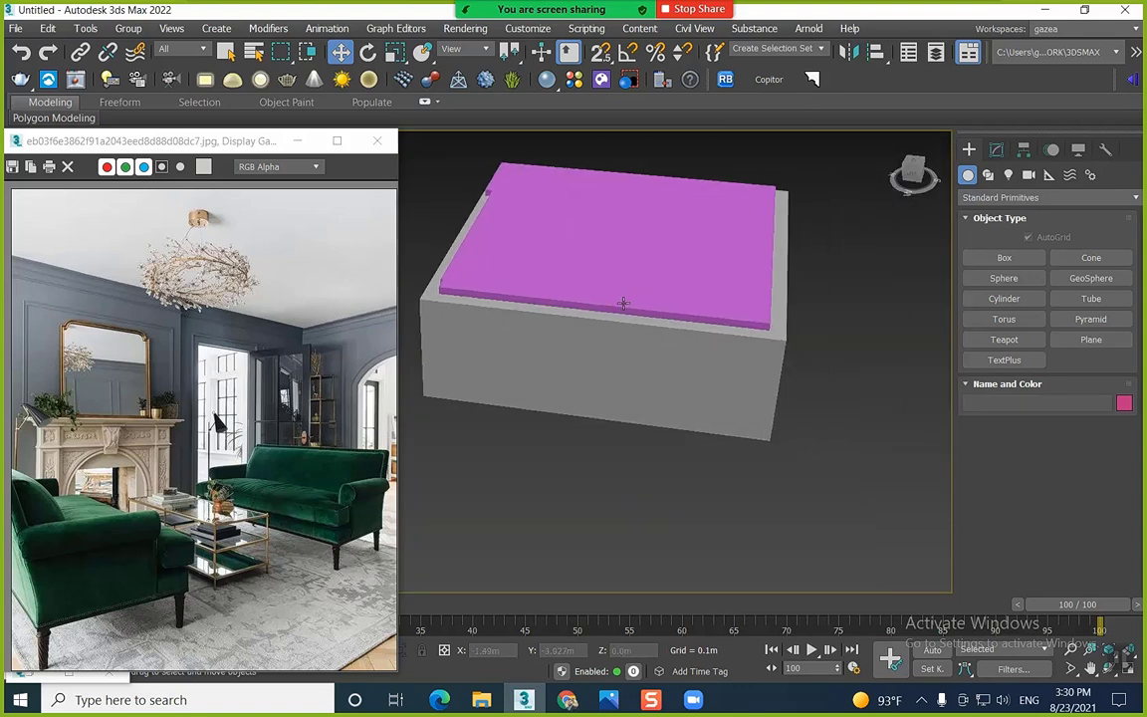
{"action": "middle_click_drag", "start_coordinate": [721, 396], "coordinate": [674, 290]}
{"action": "left_click", "coordinate": [1001, 259]}
{"action": "left_click_drag", "start_coordinate": [568, 426], "coordinate": [588, 535]}
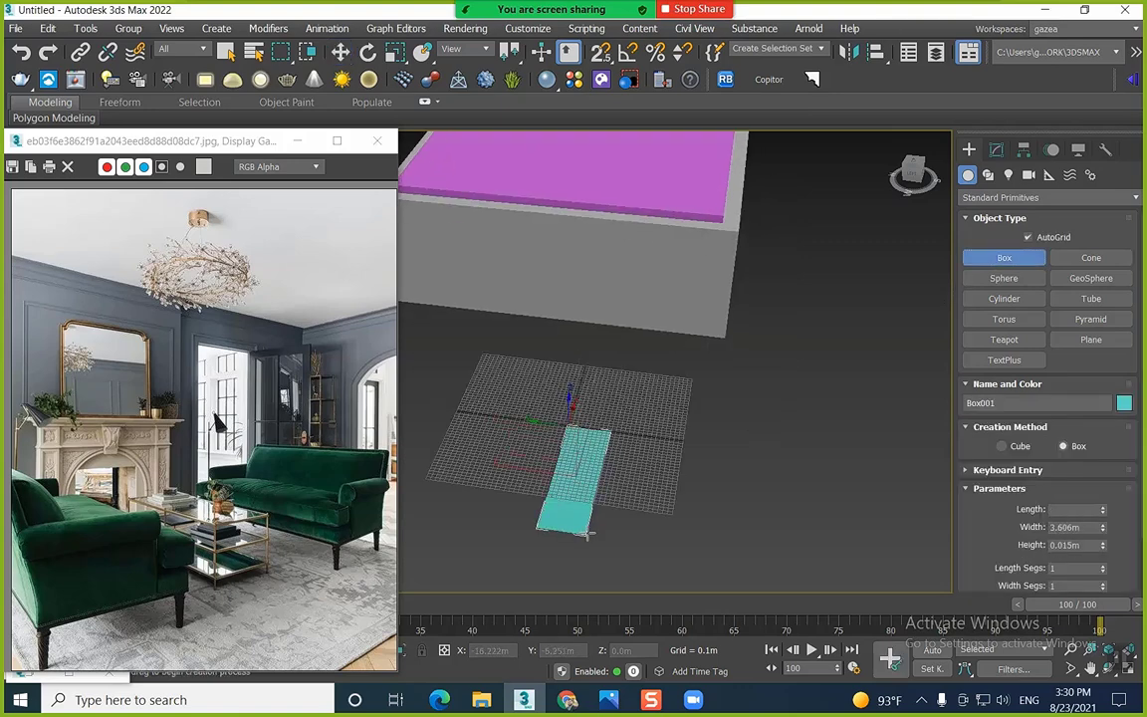
{"action": "left_click", "coordinate": [593, 461]}
{"action": "left_click_drag", "start_coordinate": [705, 450], "coordinate": [683, 469]}
{"action": "left_click", "coordinate": [569, 391]}
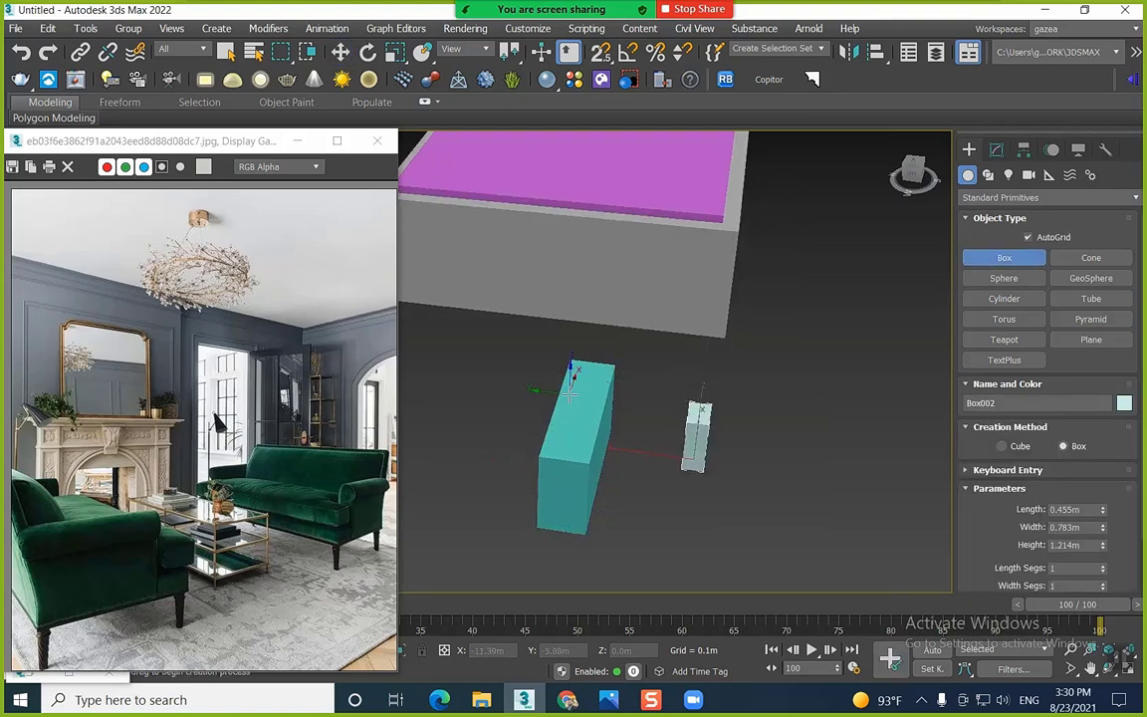
{"action": "key", "text": "w"}
{"action": "middle_click_drag", "start_coordinate": [575, 392], "coordinate": [749, 403], "text": "alt"}
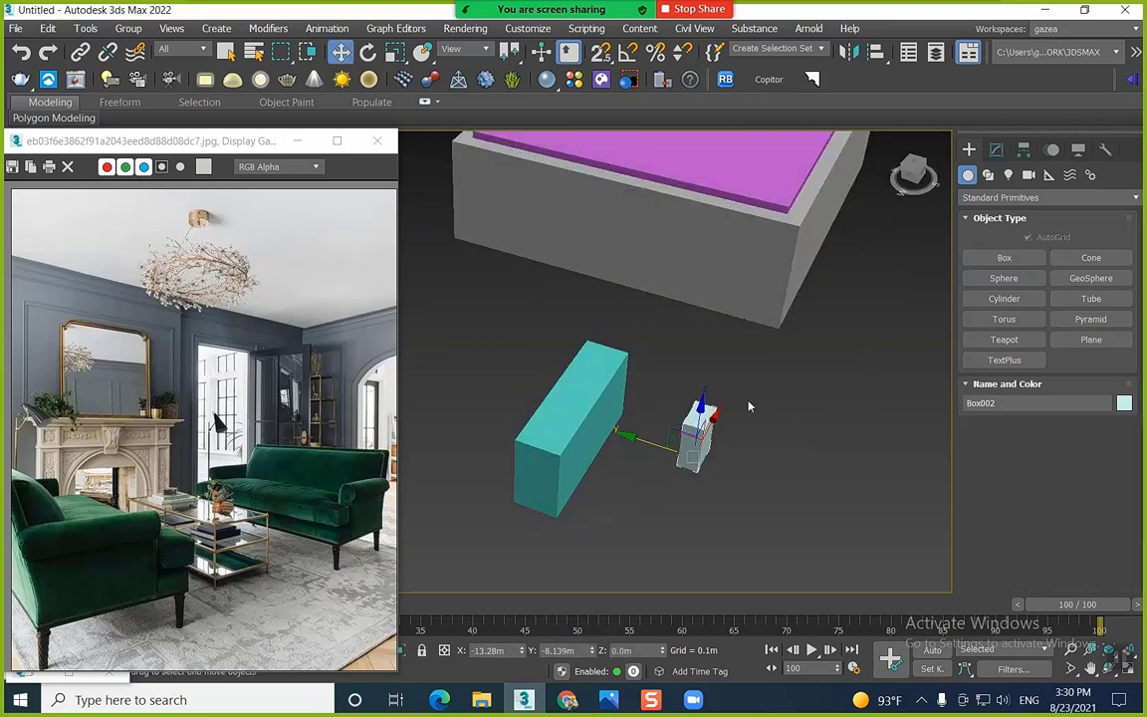
Align the small box to the large box on Z only, with current object Minimum and target object Maximum
{"action": "left_click", "coordinate": [876, 54]}
{"action": "left_click", "coordinate": [558, 398]}
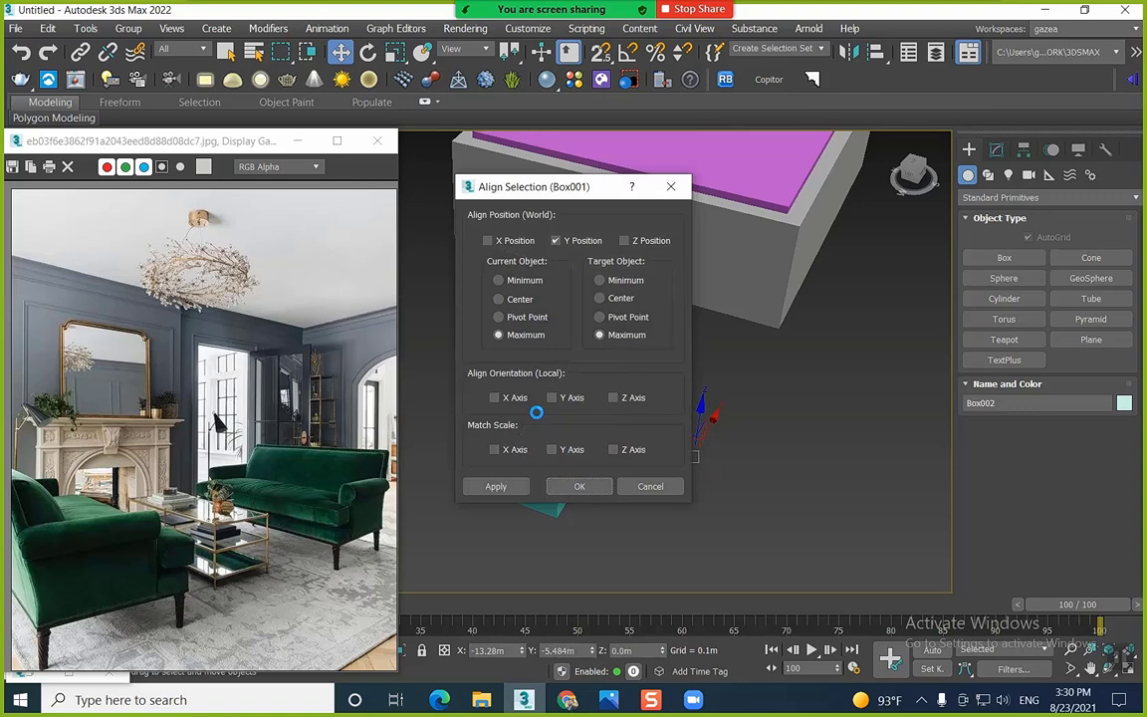
{"action": "left_click", "coordinate": [556, 240]}
{"action": "left_click", "coordinate": [647, 240]}
{"action": "left_click_drag", "start_coordinate": [583, 186], "coordinate": [888, 173]}
{"action": "left_click", "coordinate": [811, 269]}
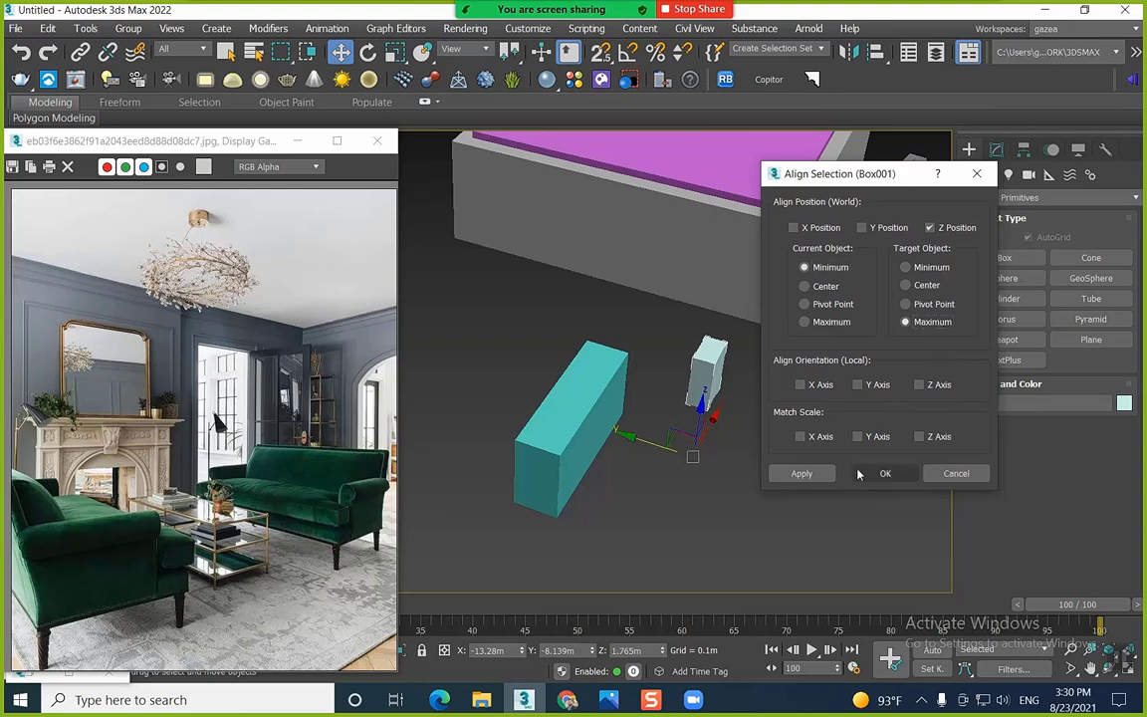
{"action": "left_click", "coordinate": [885, 473]}
Move the small box along Y to about -5.92 m so it sits on top of the large box
{"action": "key", "text": "f"}
{"action": "middle_click_drag", "start_coordinate": [687, 398], "coordinate": [568, 430], "text": "alt"}
{"action": "scroll", "coordinate": [567, 432], "scroll_direction": "up", "scroll_amount": 5}
{"action": "scroll", "coordinate": [564, 436], "scroll_direction": "down", "scroll_amount": 5}
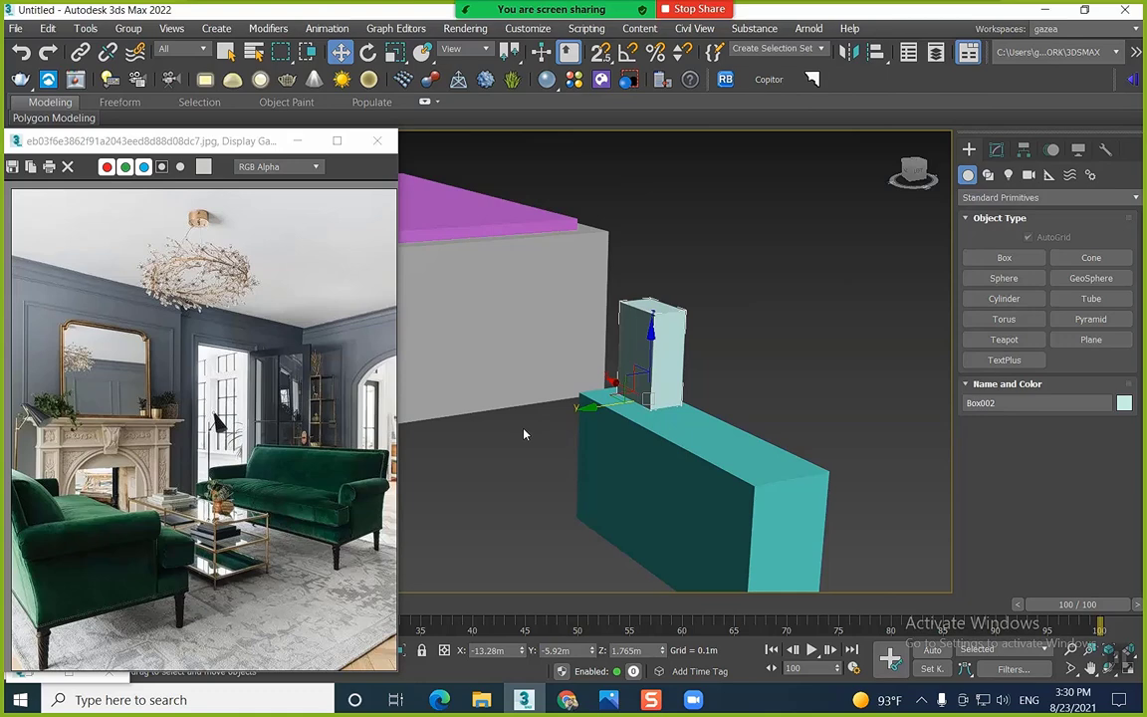
Delete both boxes outside the room
{"action": "left_click_drag", "start_coordinate": [776, 356], "coordinate": [647, 472]}
{"action": "key", "text": "Delete"}
Set the ceiling slab to Display as Box with Backface Cull off, then deselect it
{"action": "middle_click_drag", "start_coordinate": [624, 435], "coordinate": [504, 366], "text": "alt"}
{"action": "left_click_drag", "start_coordinate": [505, 365], "coordinate": [636, 322]}
{"action": "scroll", "coordinate": [648, 309], "scroll_direction": "up", "scroll_amount": 4}
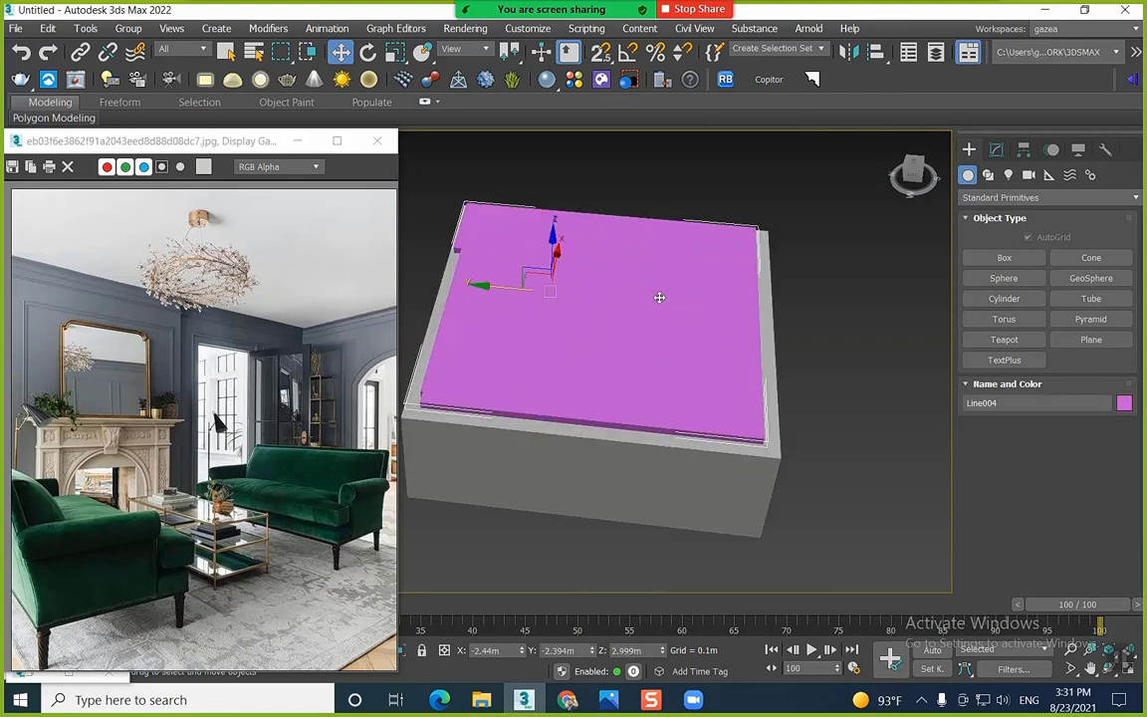
{"action": "right_click", "coordinate": [654, 291]}
{"action": "left_click", "coordinate": [702, 421]}
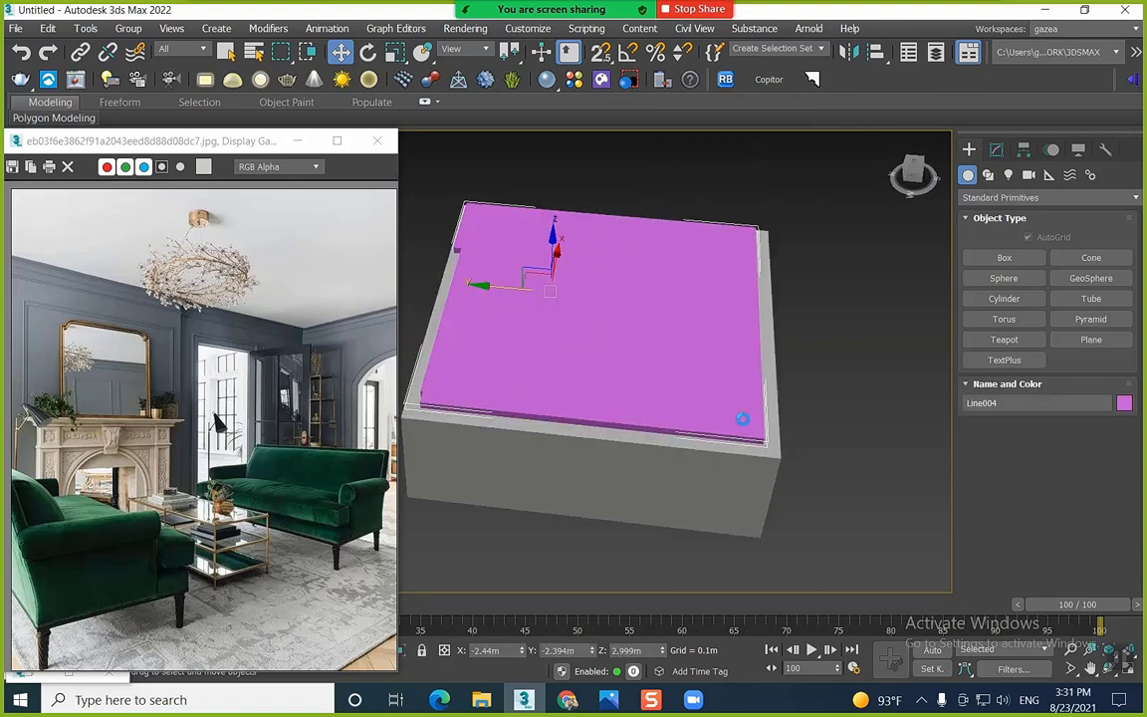
{"action": "left_click", "coordinate": [443, 394]}
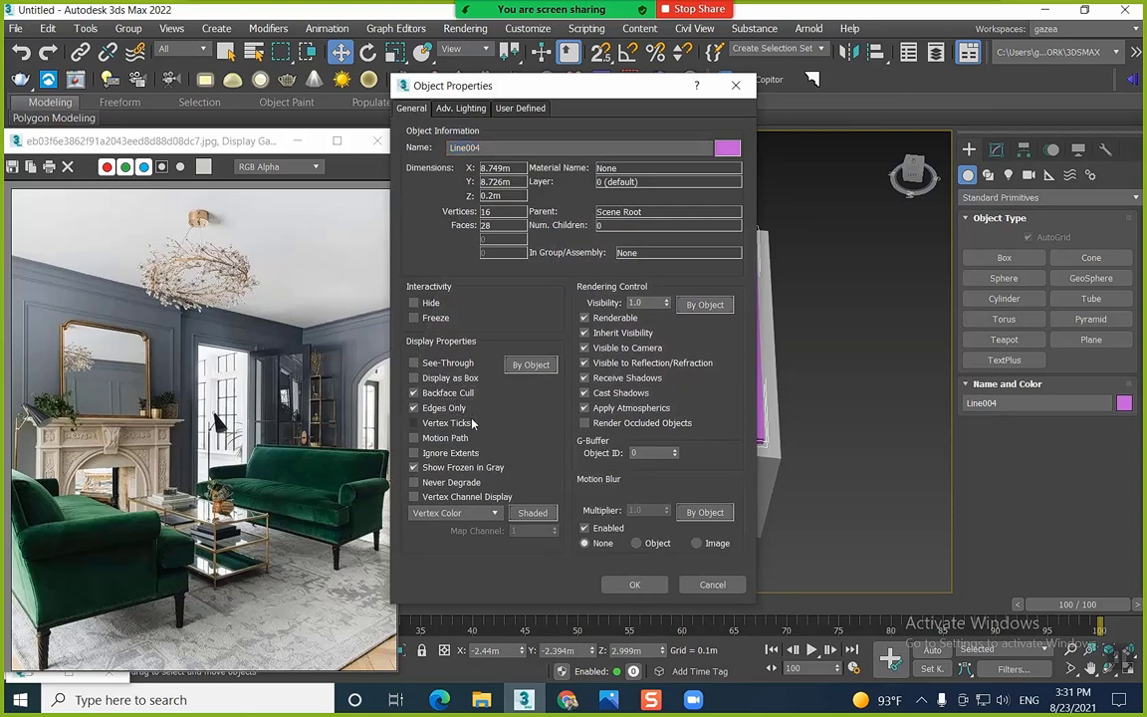
{"action": "left_click", "coordinate": [443, 393]}
{"action": "left_click", "coordinate": [445, 379]}
{"action": "left_click", "coordinate": [638, 584]}
{"action": "left_click", "coordinate": [804, 435]}
Create a floor plane about 19.17 m long and 19.52 m wide extending beneath and around the room
{"action": "middle_click_drag", "start_coordinate": [803, 435], "coordinate": [637, 428], "text": "alt"}
{"action": "middle_click_drag", "start_coordinate": [637, 428], "coordinate": [696, 374]}
{"action": "scroll", "coordinate": [696, 373], "scroll_direction": "up", "scroll_amount": 5}
{"action": "scroll", "coordinate": [570, 376], "scroll_direction": "down", "scroll_amount": 8}
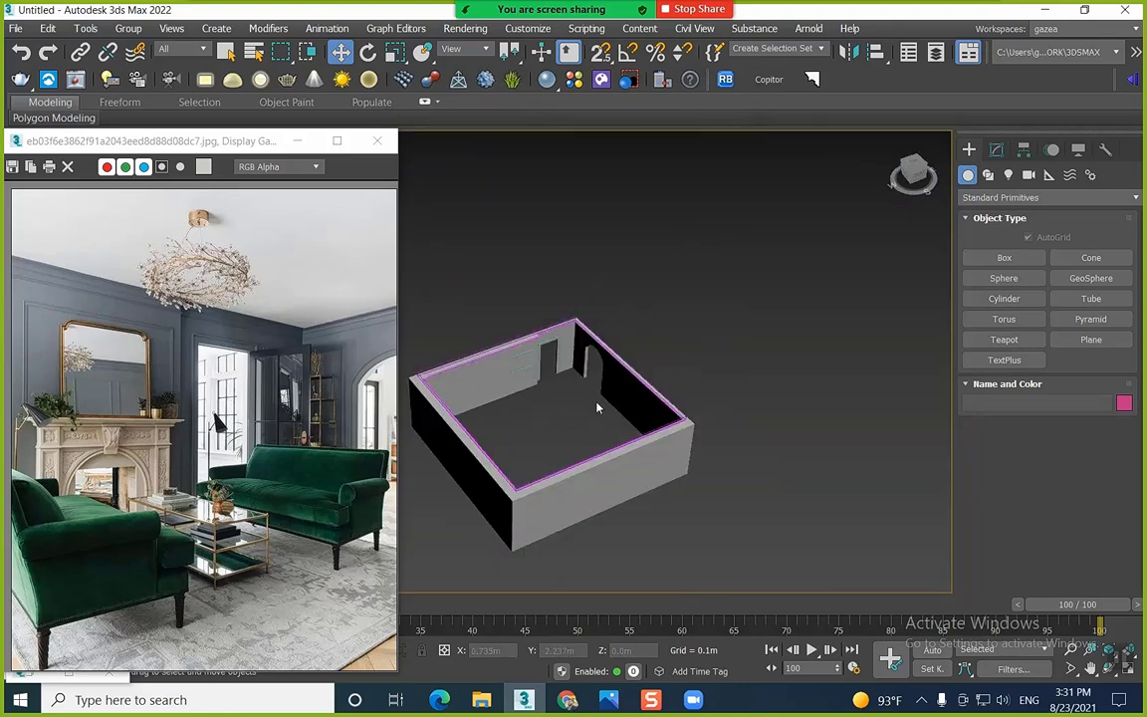
{"action": "left_click", "coordinate": [1091, 340]}
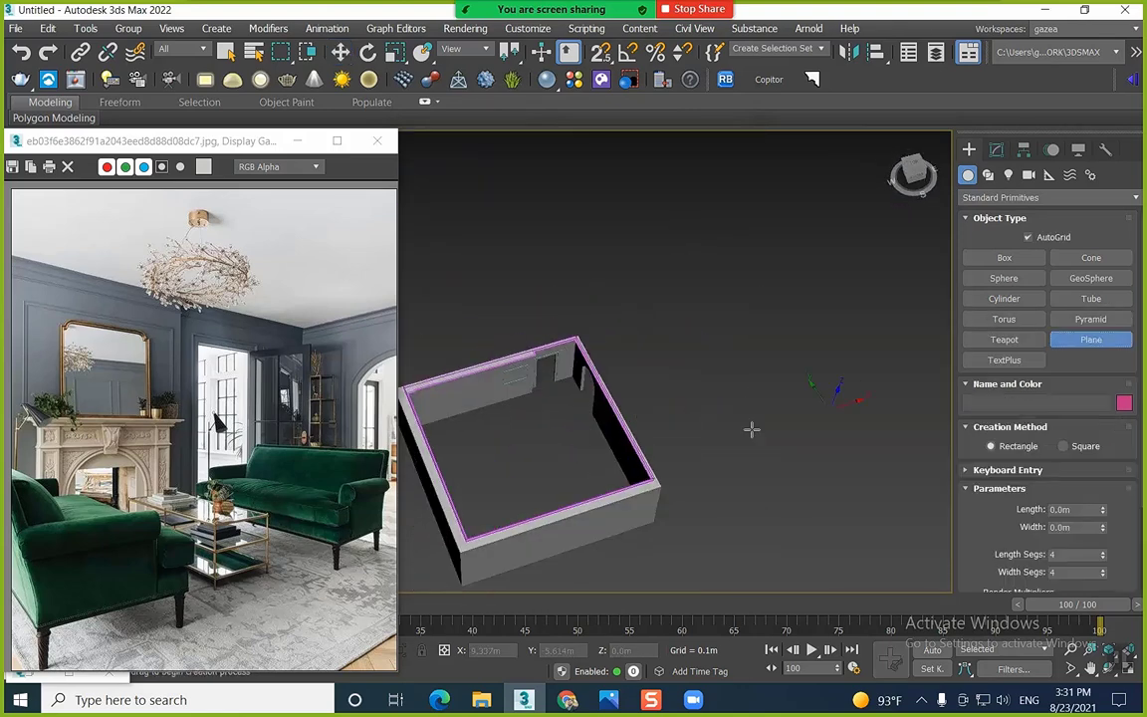
{"action": "scroll", "coordinate": [720, 389], "scroll_direction": "down", "scroll_amount": 2}
{"action": "middle_click_drag", "start_coordinate": [720, 389], "coordinate": [714, 398], "text": "alt"}
{"action": "left_click_drag", "start_coordinate": [701, 331], "coordinate": [596, 534]}
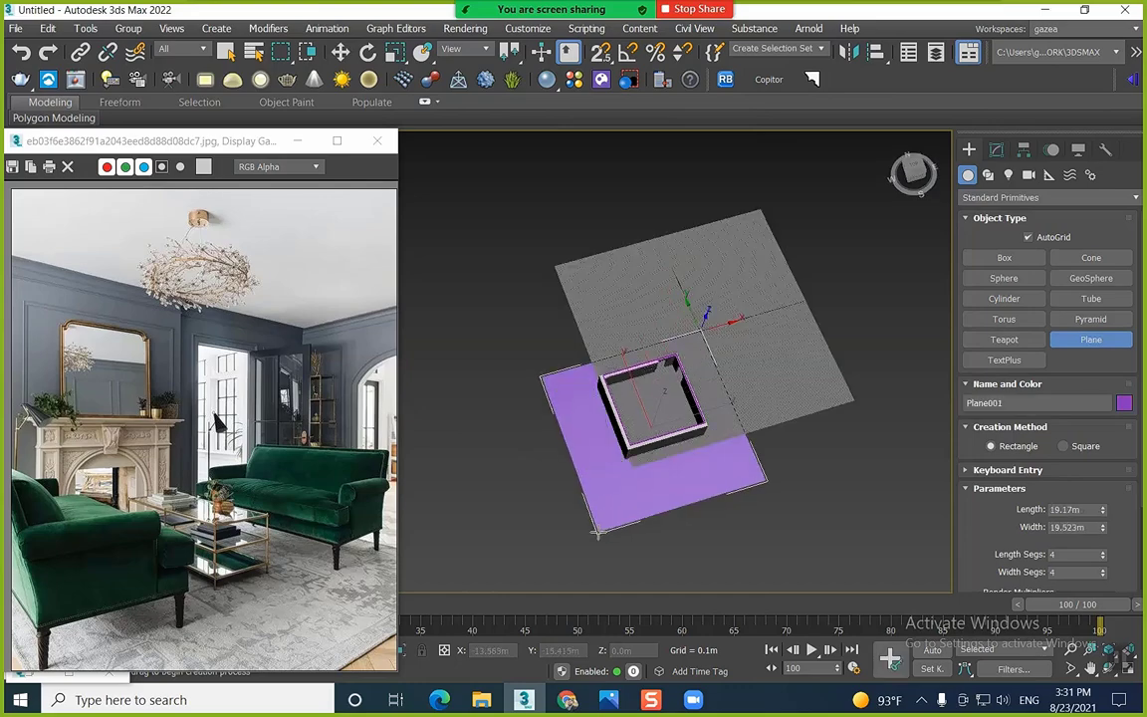
{"action": "right_click", "coordinate": [640, 465]}
{"action": "middle_click_drag", "start_coordinate": [639, 465], "coordinate": [643, 387], "text": "alt"}
{"action": "scroll", "coordinate": [679, 386], "scroll_direction": "up", "scroll_amount": 6}
{"action": "key", "text": "t"}
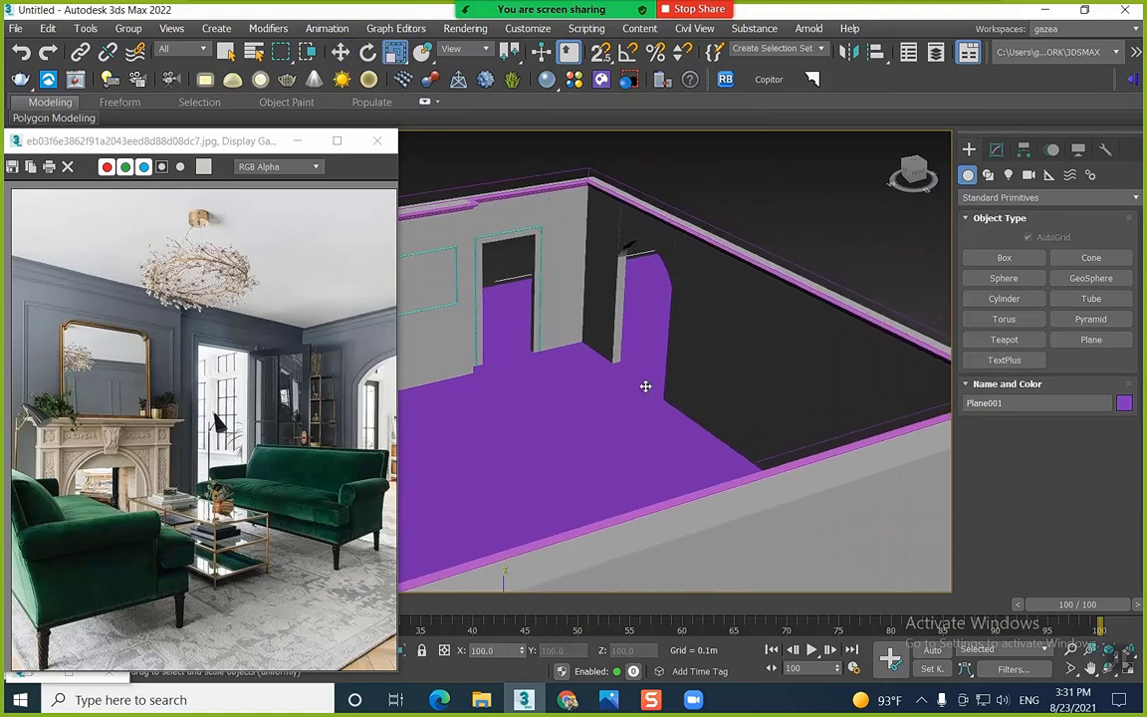
{"action": "scroll", "coordinate": [641, 391], "scroll_direction": "down", "scroll_amount": 5}
{"action": "key", "text": "r"}
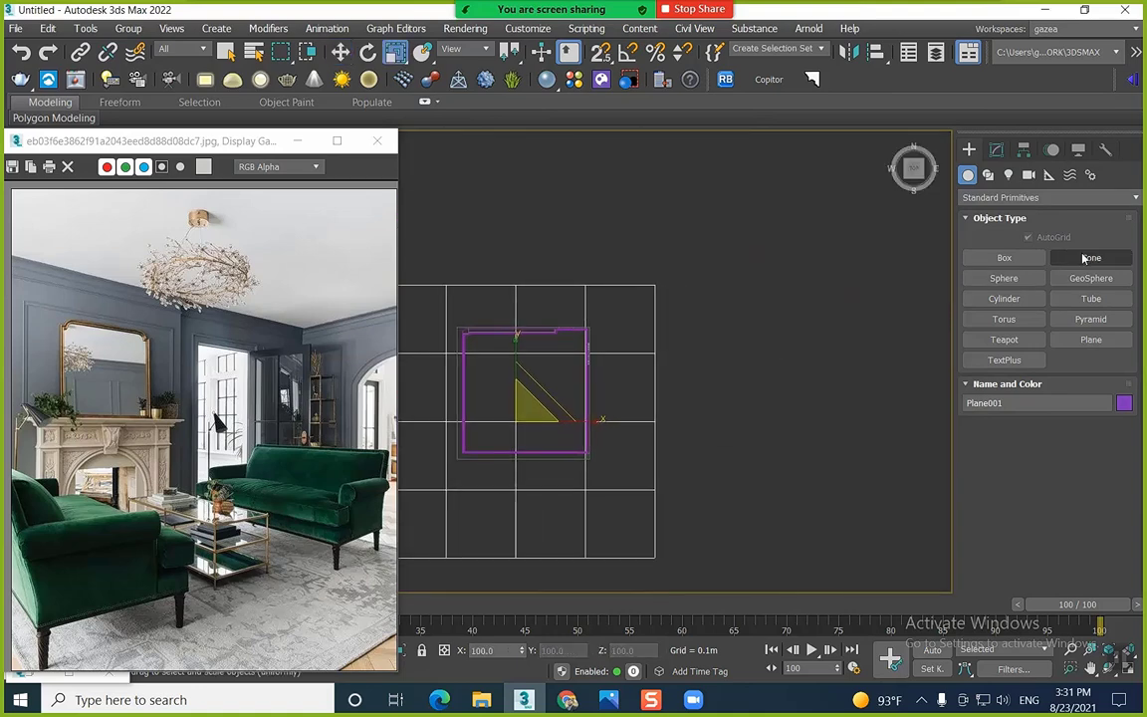
{"action": "left_click", "coordinate": [1028, 174]}
{"action": "left_click", "coordinate": [1049, 197]}
{"action": "left_click", "coordinate": [996, 224]}
{"action": "left_click", "coordinate": [1068, 258]}
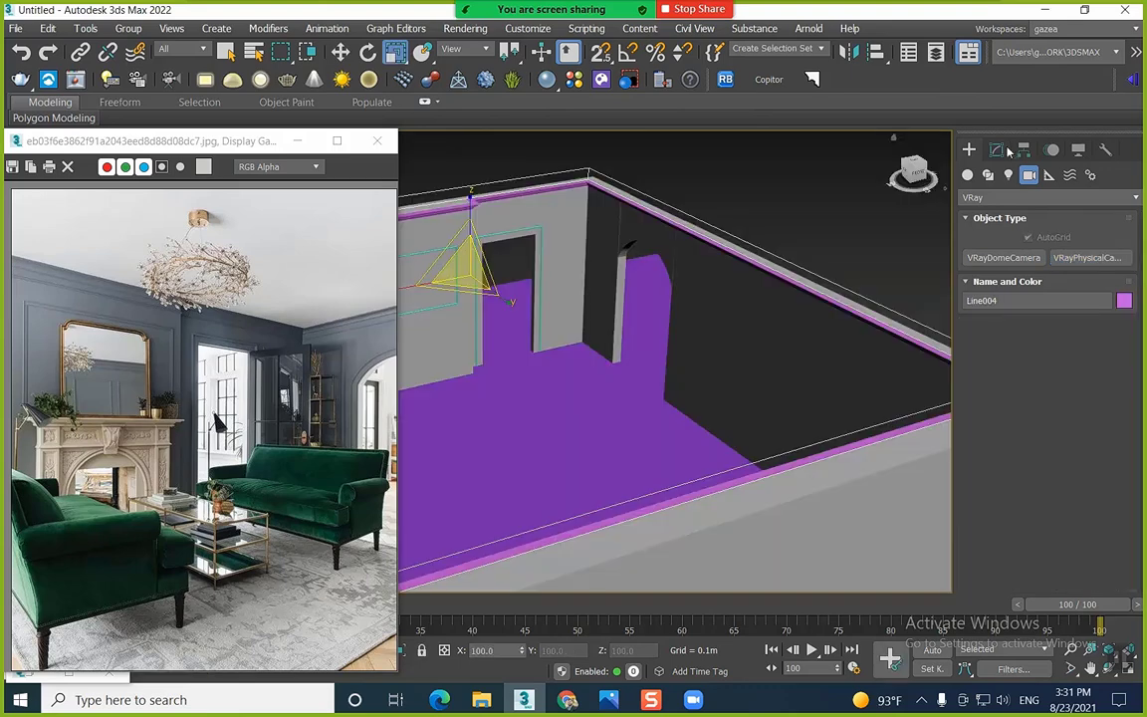
Set the ceiling slab's Extrude amount to 0.09 m and check its display properties
{"action": "left_click", "coordinate": [996, 150]}
{"action": "left_click_drag", "start_coordinate": [1099, 325], "coordinate": [1099, 338]}
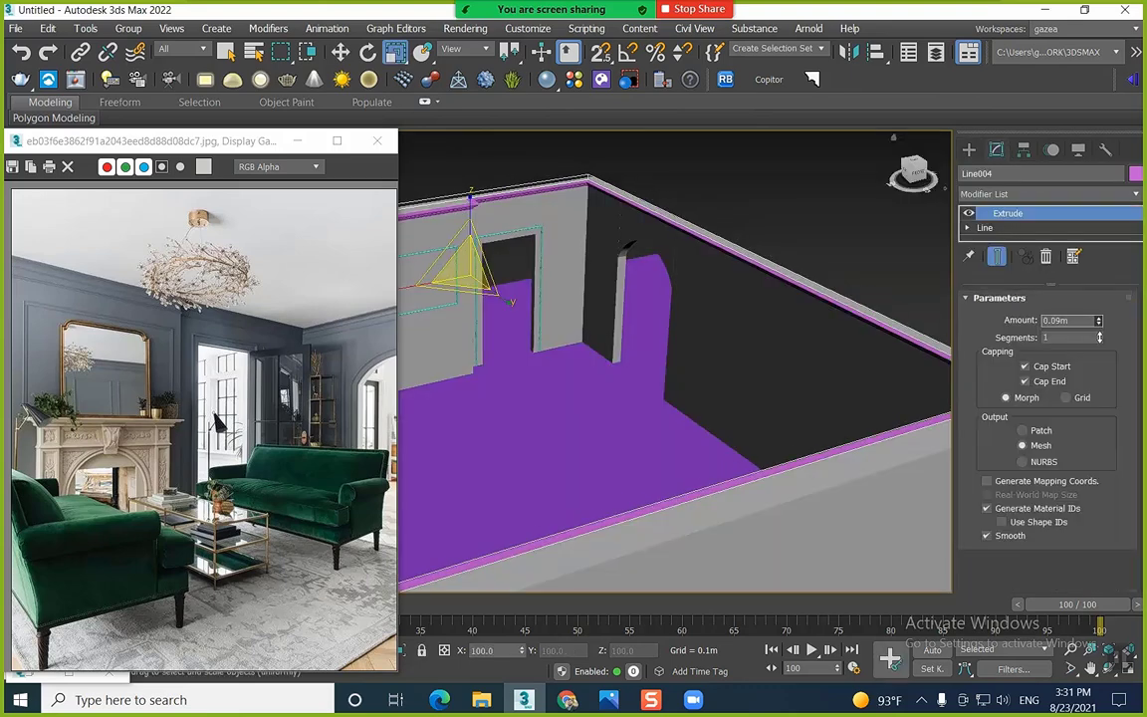
{"action": "right_click", "coordinate": [654, 217]}
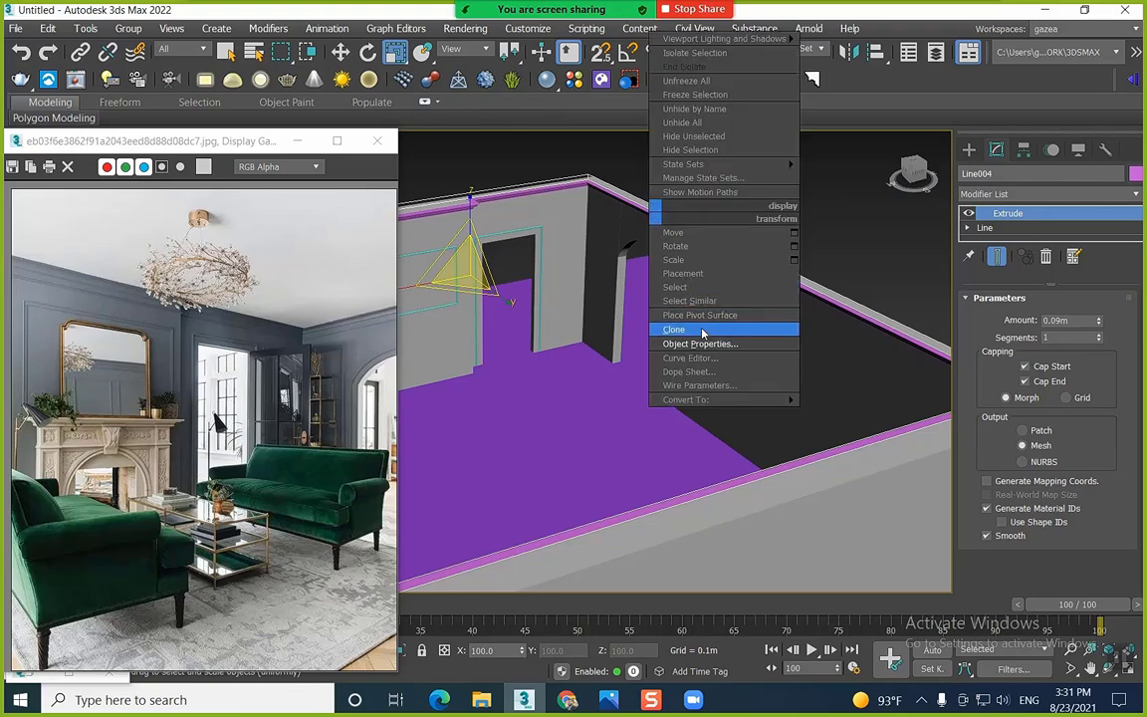
{"action": "left_click", "coordinate": [702, 343]}
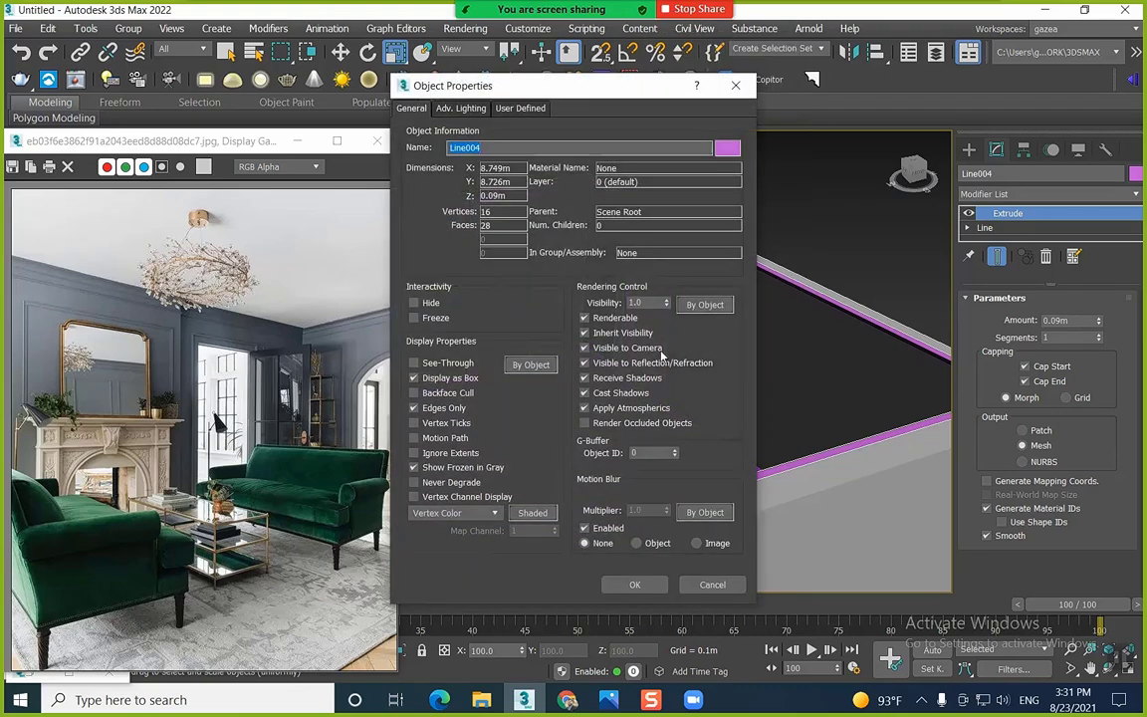
{"action": "left_click", "coordinate": [420, 379]}
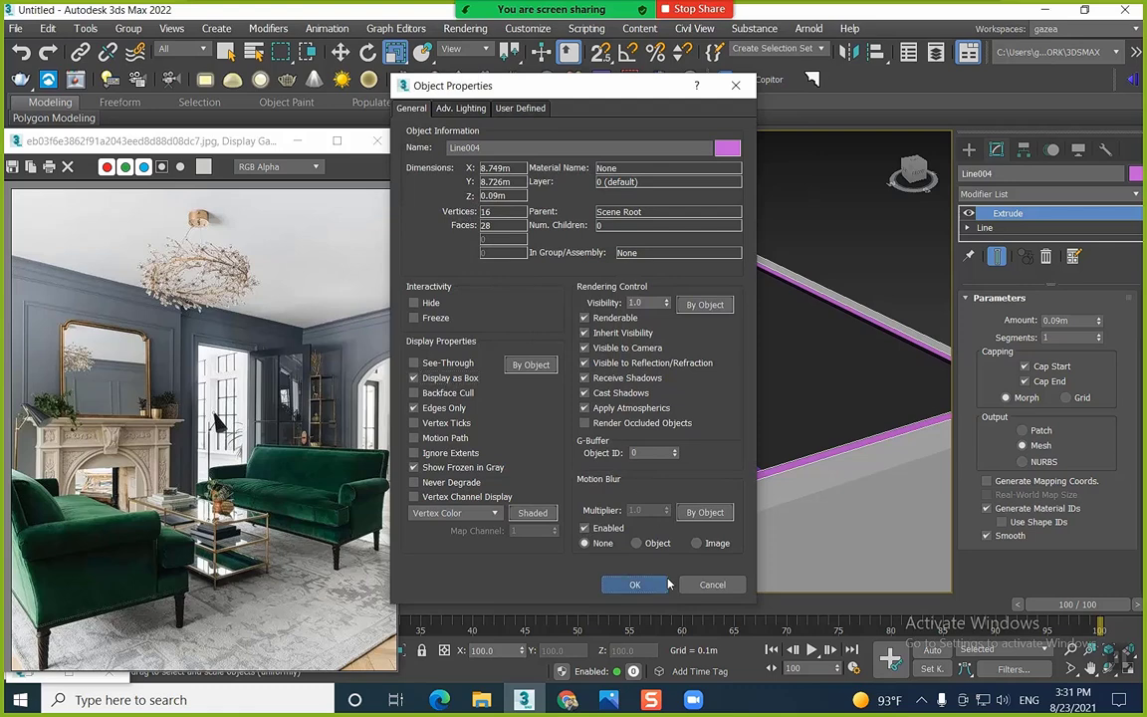
{"action": "left_click", "coordinate": [665, 585]}
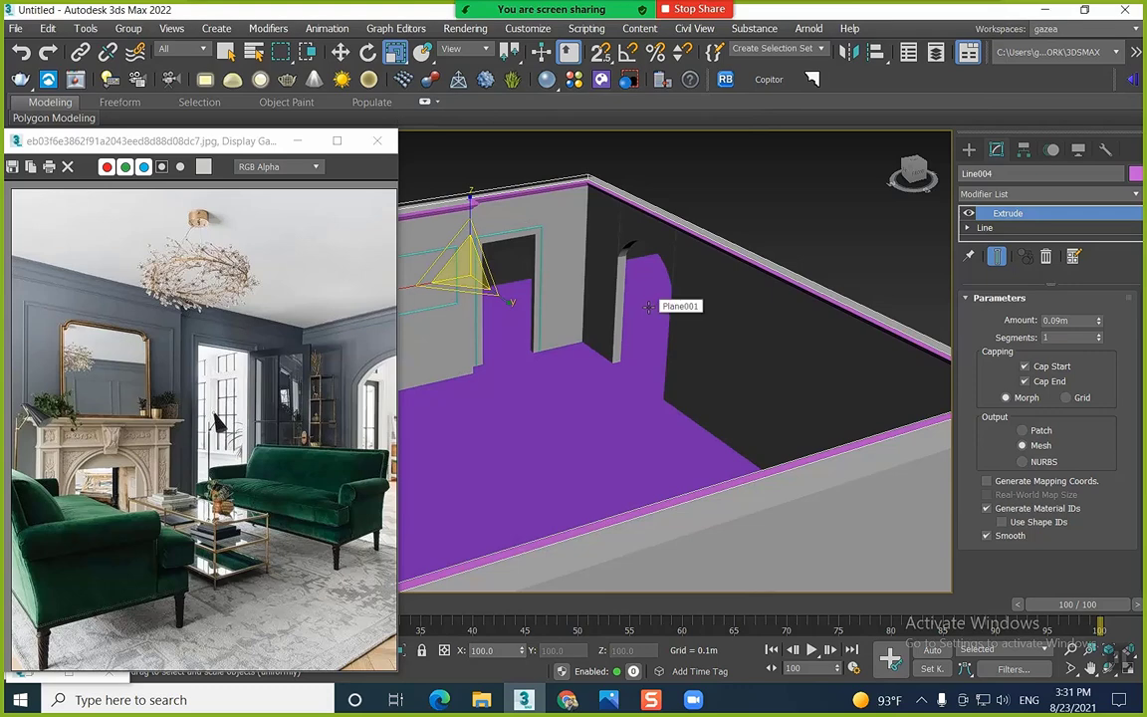
Create a wall box about 5.05 m long, 0.21 m thick and 3.07 m high outside the room corner beside the doorway
{"action": "scroll", "coordinate": [681, 291], "scroll_direction": "down", "scroll_amount": 5}
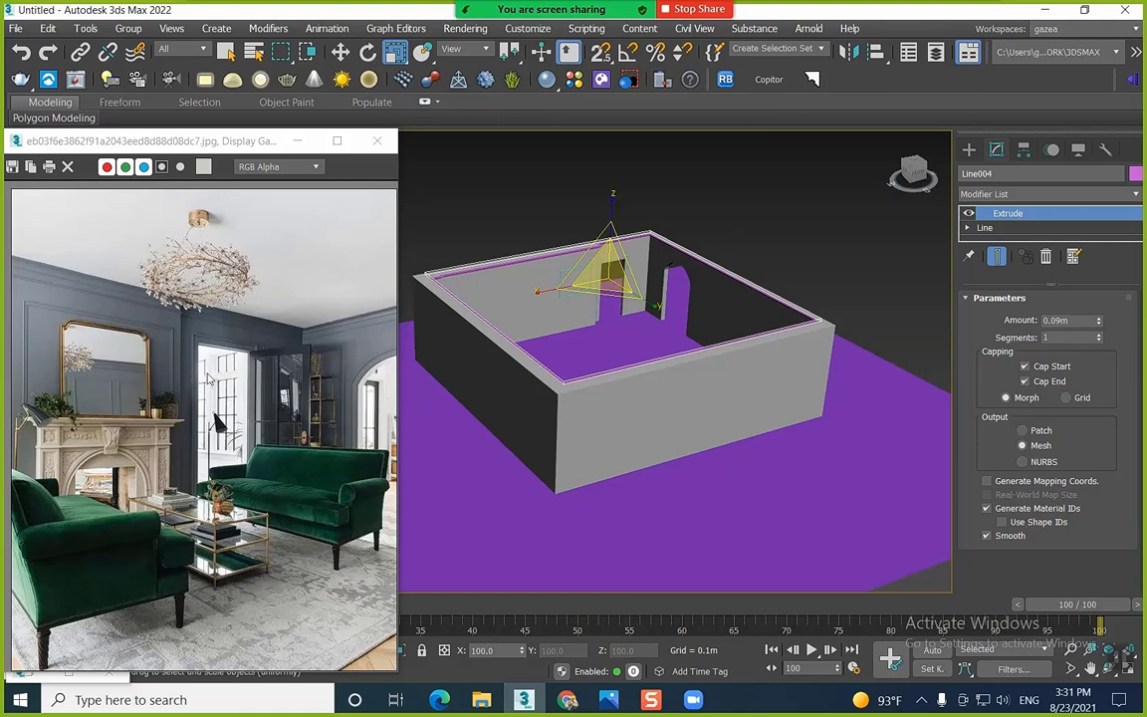
{"action": "middle_click_drag", "start_coordinate": [510, 321], "coordinate": [749, 327], "text": "alt"}
{"action": "left_click", "coordinate": [968, 149]}
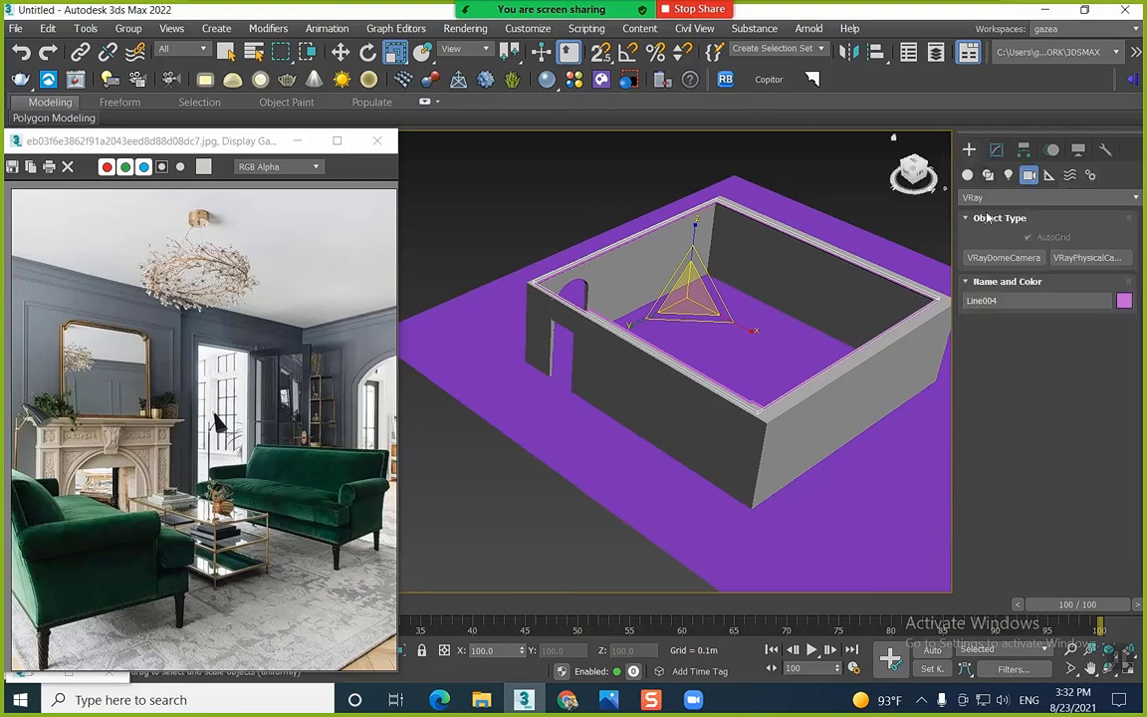
{"action": "left_click", "coordinate": [966, 175]}
{"action": "left_click", "coordinate": [1006, 259]}
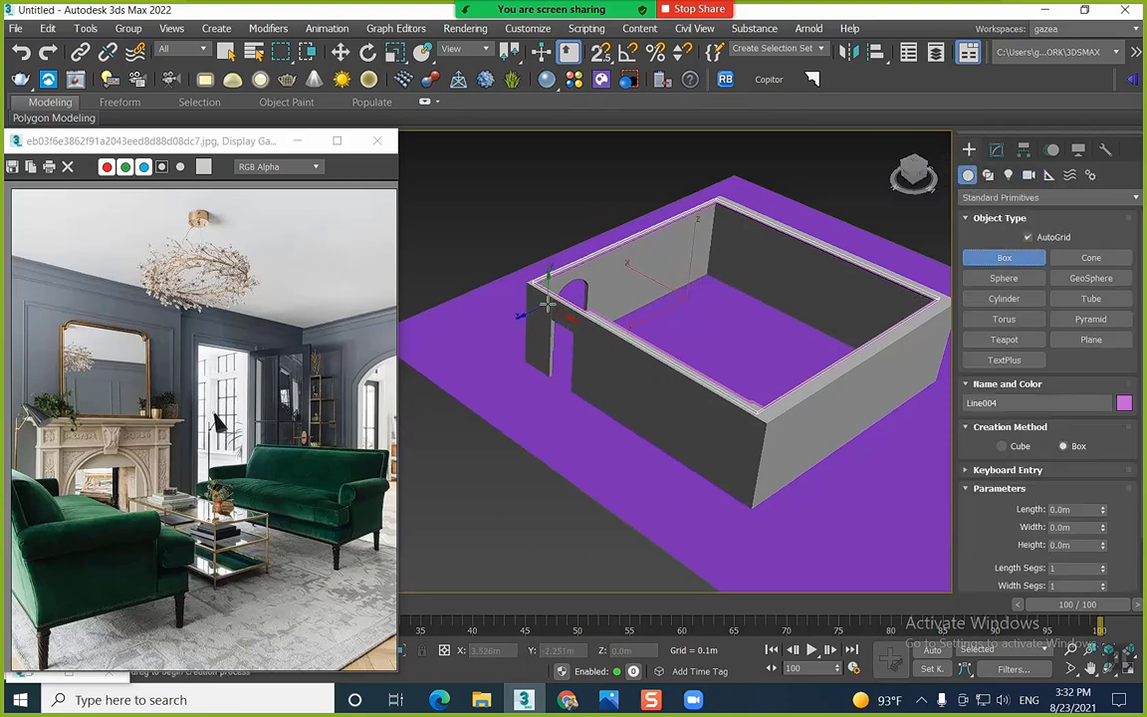
{"action": "middle_click_drag", "start_coordinate": [532, 366], "coordinate": [533, 391]}
{"action": "left_click_drag", "start_coordinate": [533, 391], "coordinate": [403, 457]}
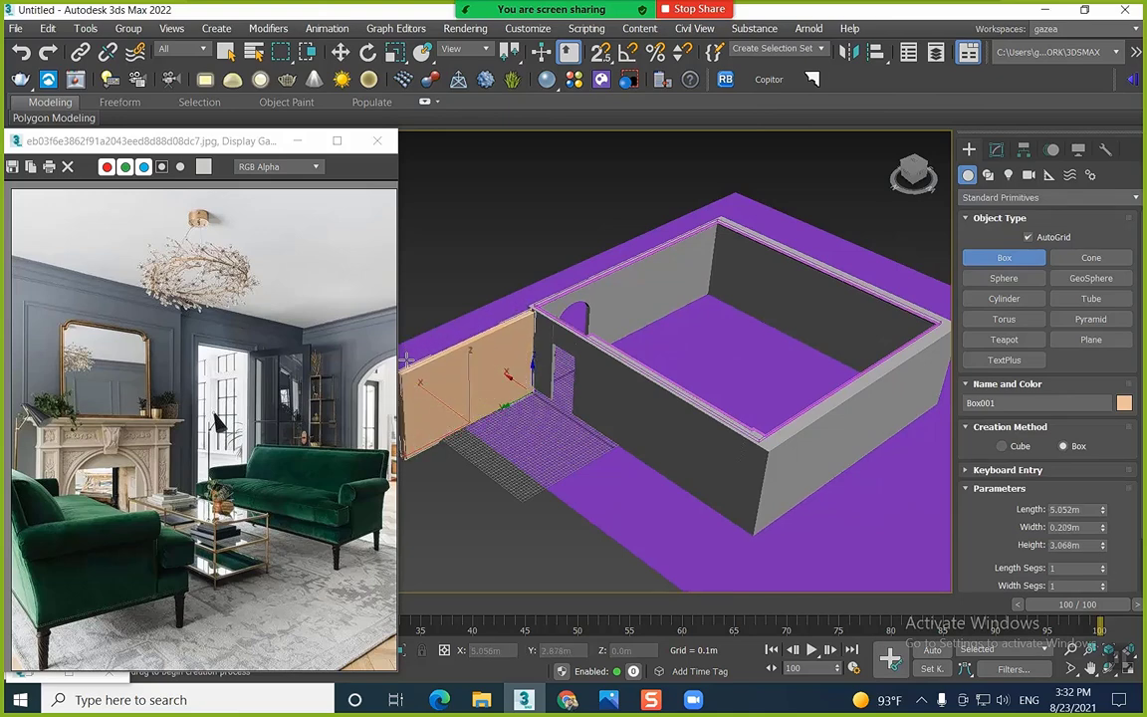
{"action": "left_click", "coordinate": [406, 361]}
Move the new wall box along Y to about 3.17 m so it butts against the room's outer corner
{"action": "key", "text": "r"}
{"action": "middle_click_drag", "start_coordinate": [515, 362], "coordinate": [482, 389], "text": "alt"}
{"action": "key", "text": "w"}
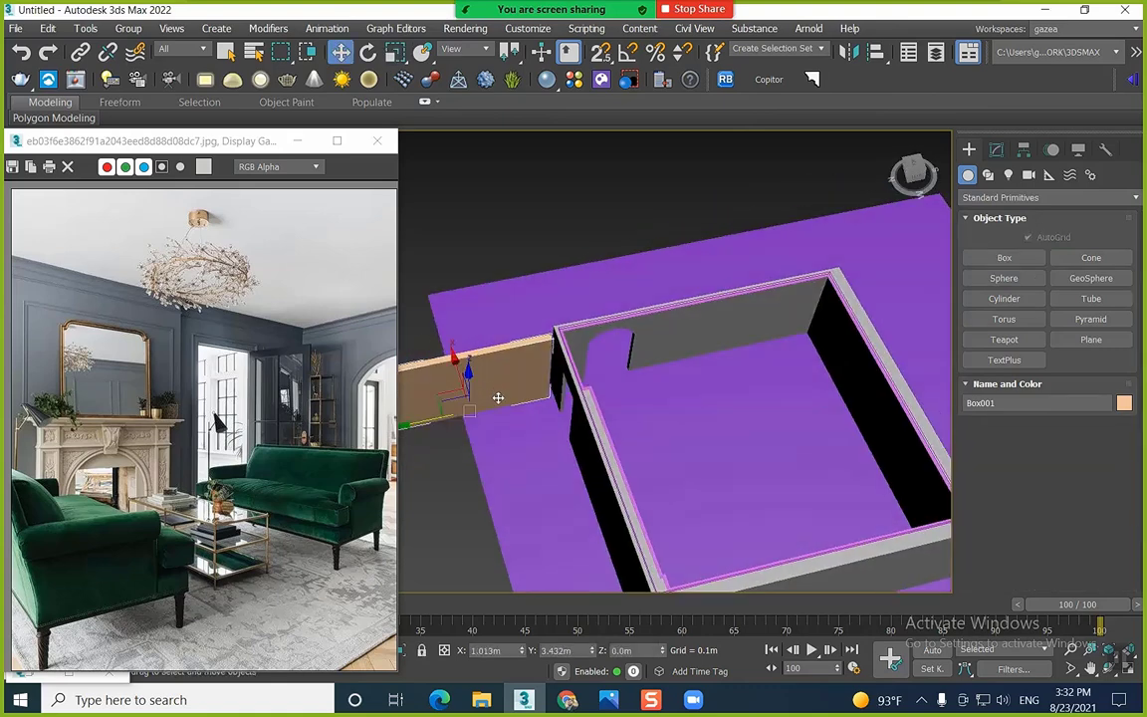
{"action": "left_click_drag", "start_coordinate": [423, 419], "coordinate": [433, 422]}
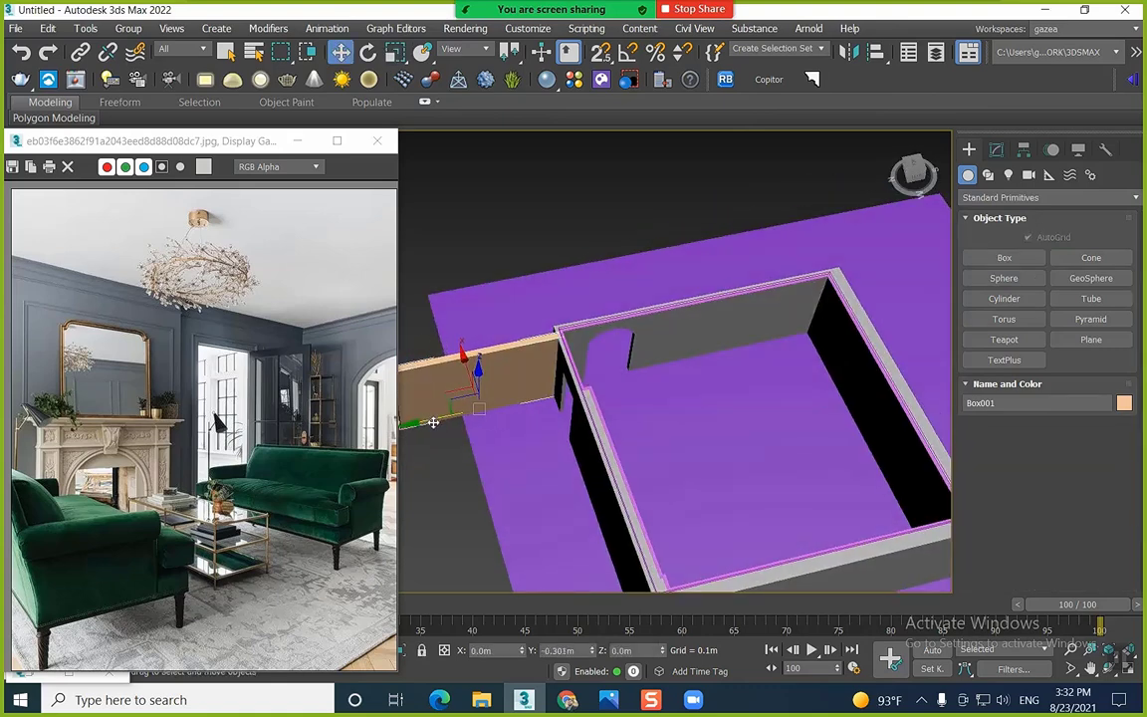
{"action": "scroll", "coordinate": [539, 327], "scroll_direction": "up", "scroll_amount": 5}
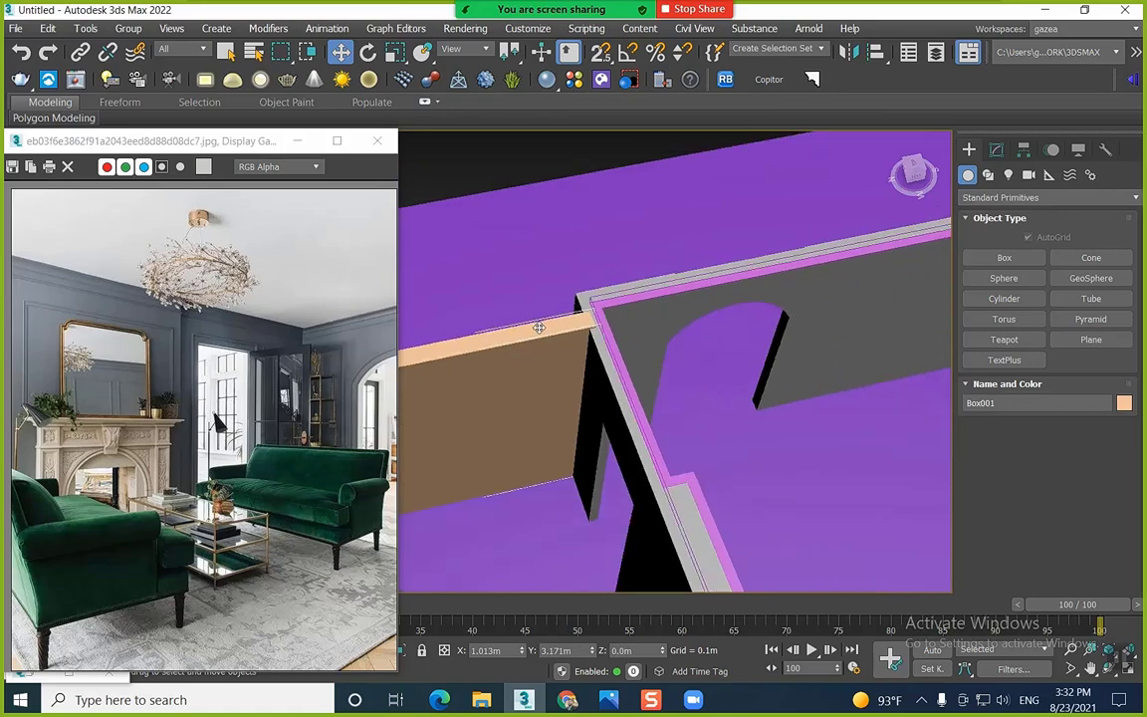
Create a wall box about 7.32 m long, 0.33 m thick and 3 m high extending outward from the corner beside the arch
{"action": "middle_click_drag", "start_coordinate": [539, 328], "coordinate": [654, 350], "text": "alt"}
{"action": "scroll", "coordinate": [732, 384], "scroll_direction": "down", "scroll_amount": 4}
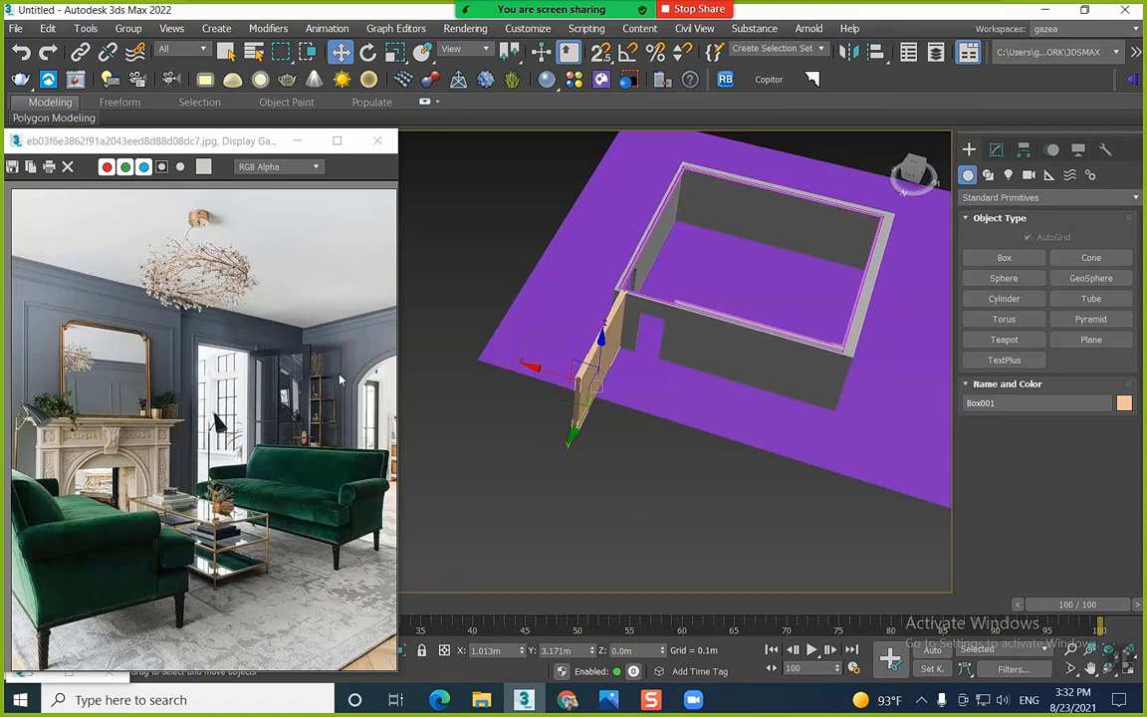
{"action": "scroll", "coordinate": [630, 339], "scroll_direction": "up", "scroll_amount": 3}
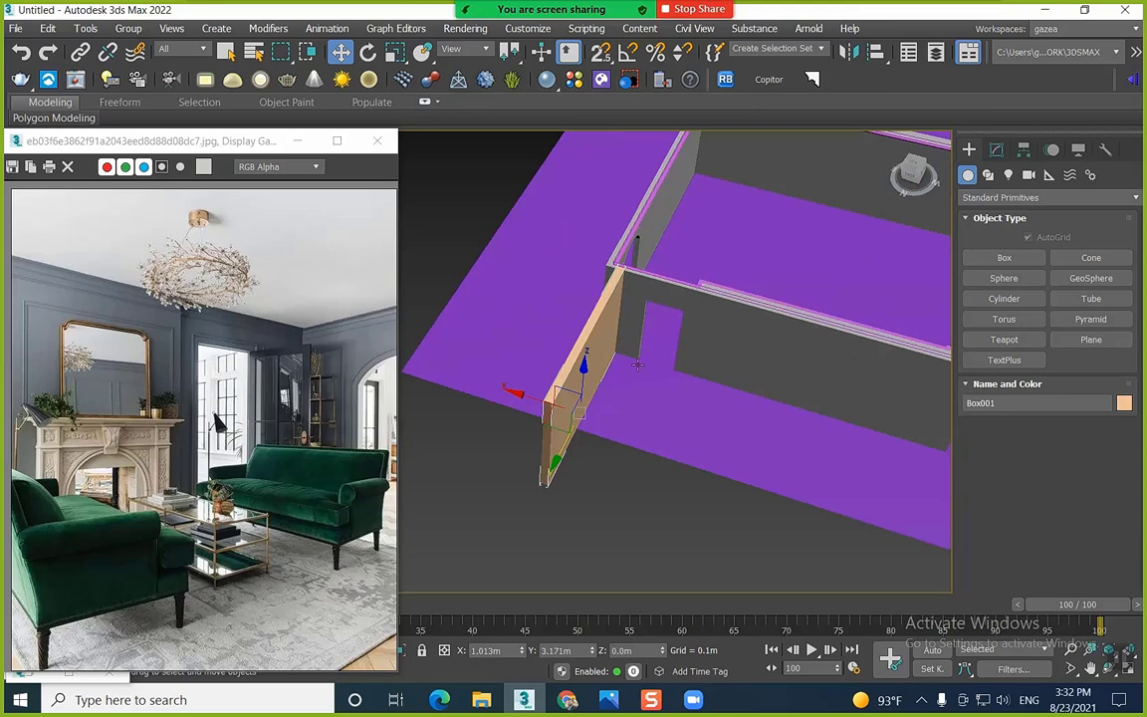
{"action": "middle_click_drag", "start_coordinate": [592, 354], "coordinate": [658, 390]}
{"action": "middle_click_drag", "start_coordinate": [561, 426], "coordinate": [596, 401]}
{"action": "left_click", "coordinate": [1002, 259]}
{"action": "middle_click_drag", "start_coordinate": [545, 546], "coordinate": [565, 415]}
{"action": "left_click_drag", "start_coordinate": [576, 565], "coordinate": [527, 328]}
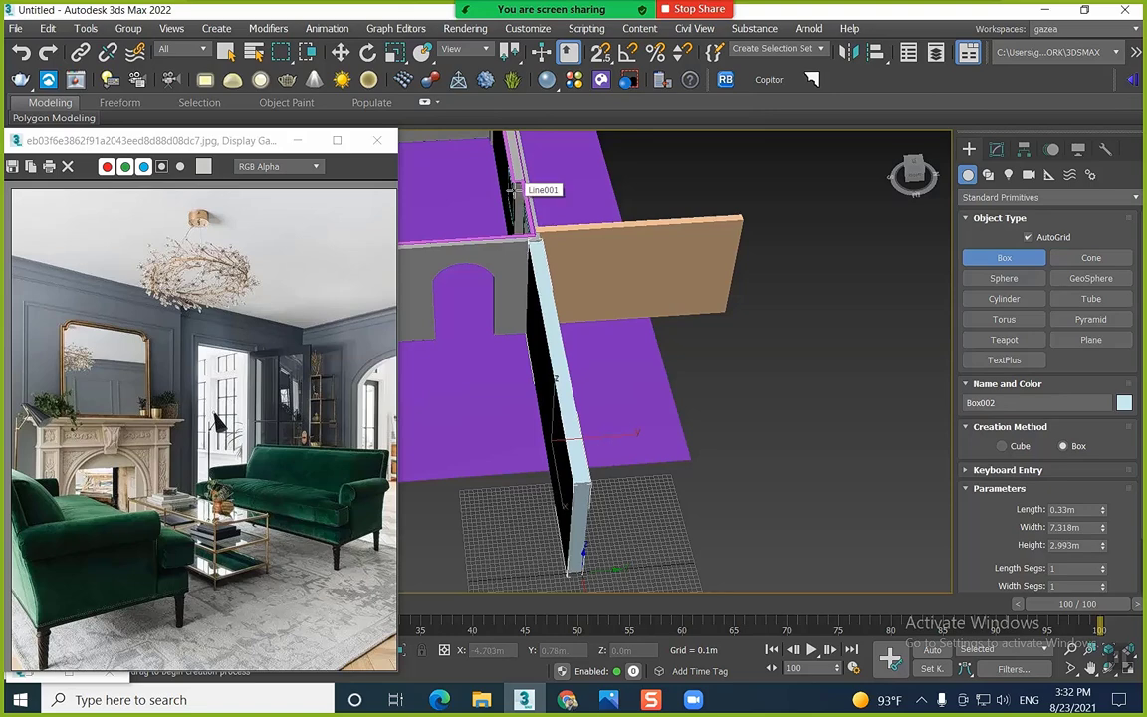
{"action": "left_click", "coordinate": [527, 329]}
Create a cross wall outside the arch and a second side wall about 8.74 m long, 0.42 m thick and 2.93 m high
{"action": "scroll", "coordinate": [571, 343], "scroll_direction": "down", "scroll_amount": 5}
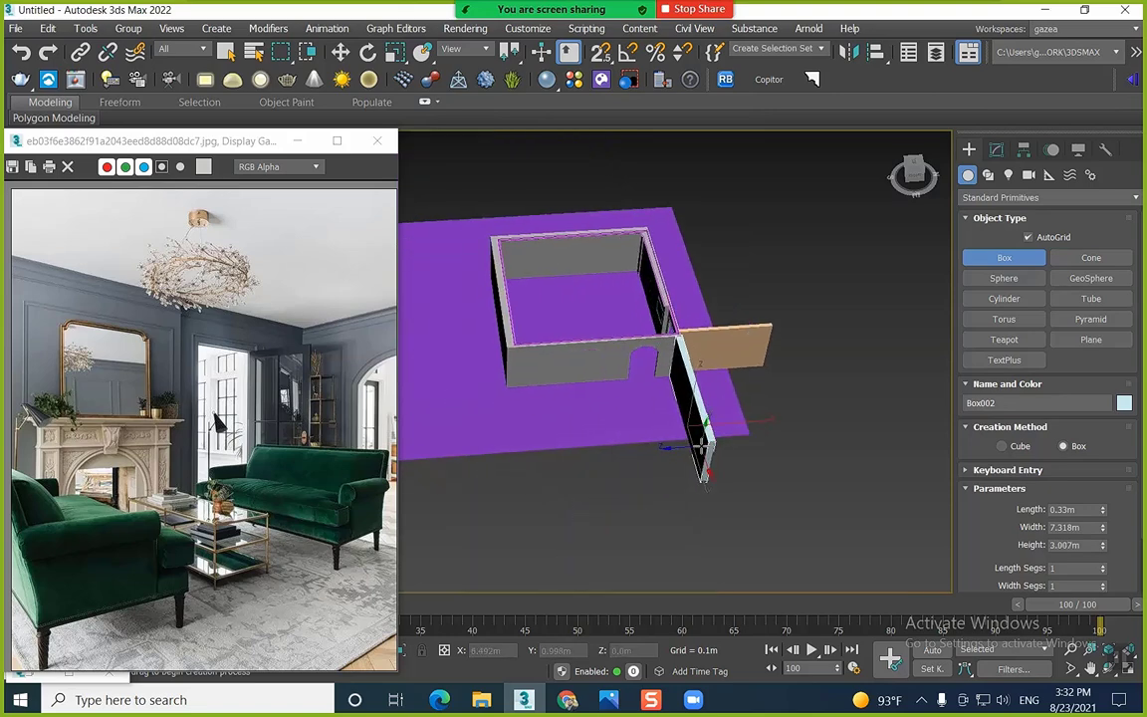
{"action": "left_click_drag", "start_coordinate": [734, 456], "coordinate": [574, 382]}
{"action": "left_click", "coordinate": [557, 409]}
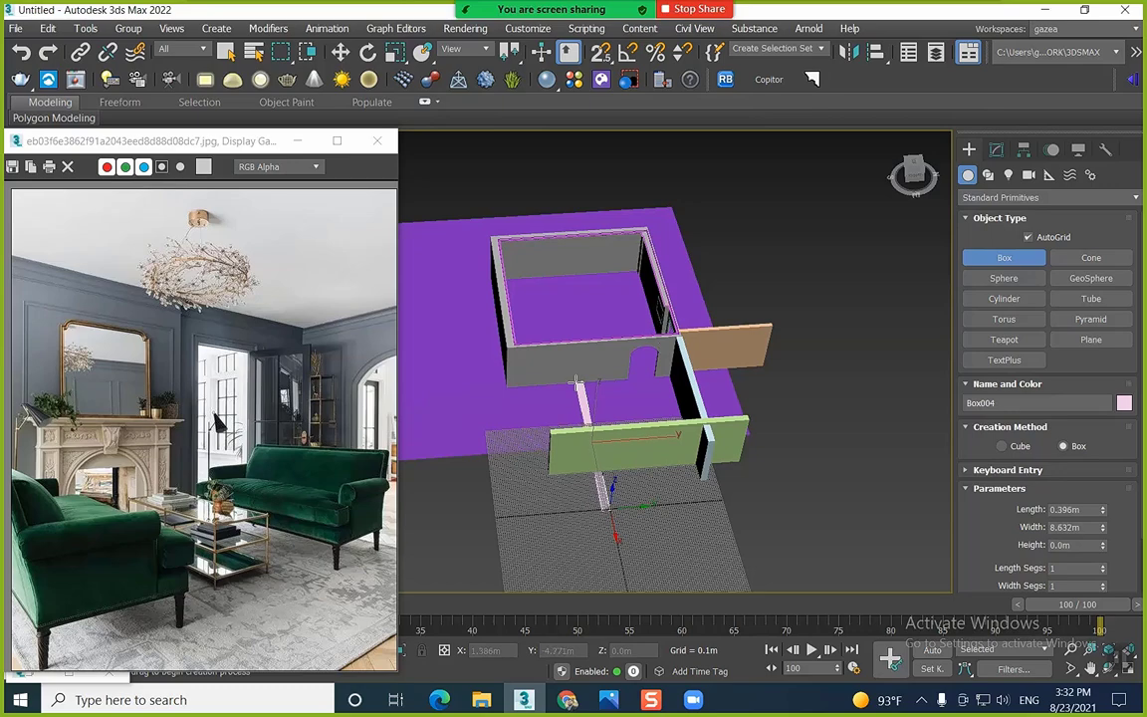
{"action": "left_click_drag", "start_coordinate": [576, 382], "coordinate": [574, 382]}
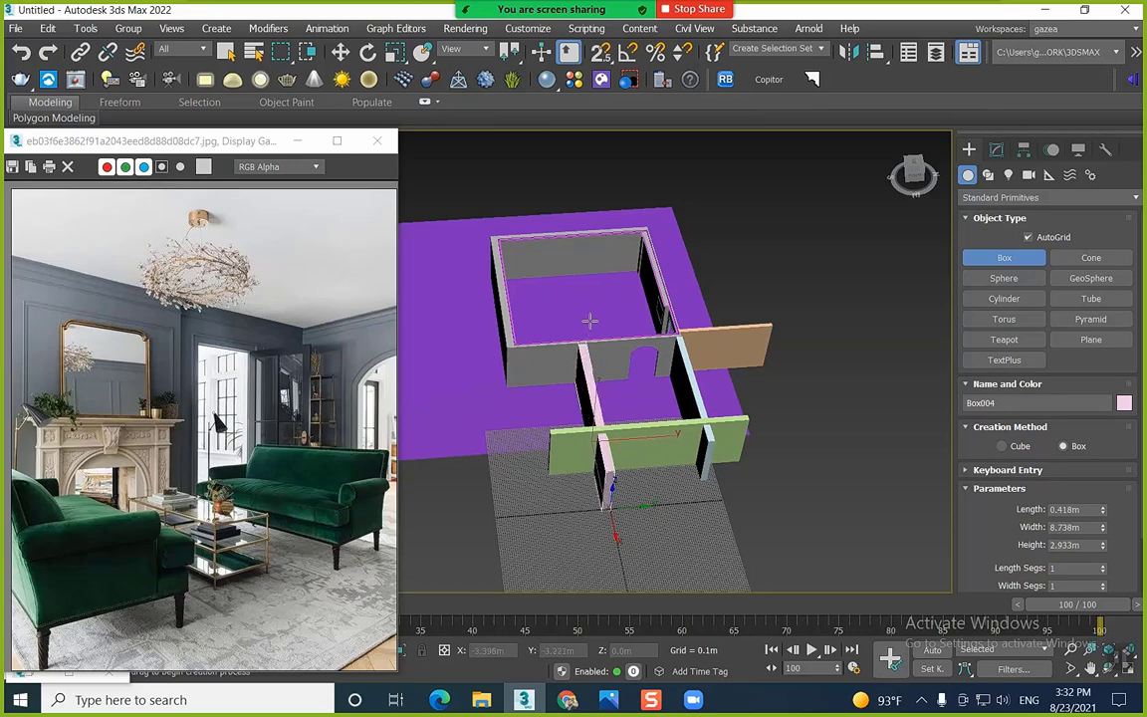
{"action": "left_click", "coordinate": [589, 320]}
{"action": "key", "text": "w"}
Create a thin roof slab box covering the space between the two side walls outside the arch
{"action": "middle_click_drag", "start_coordinate": [599, 365], "coordinate": [642, 415], "text": "alt"}
{"action": "scroll", "coordinate": [542, 422], "scroll_direction": "up", "scroll_amount": 5}
{"action": "mouse_move", "coordinate": [531, 425]}
{"action": "middle_mouse_down"}
{"action": "mouse_move", "coordinate": [568, 438]}
{"action": "mouse_move", "coordinate": [532, 448]}
{"action": "middle_mouse_up"}
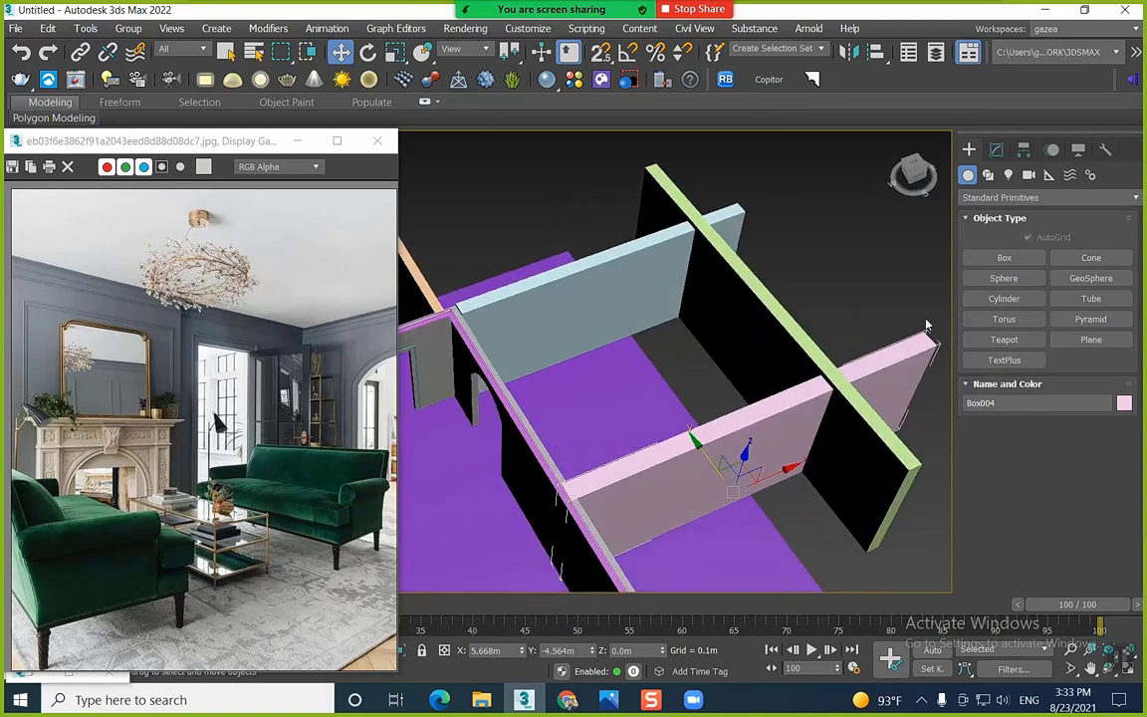
{"action": "left_click", "coordinate": [1025, 258]}
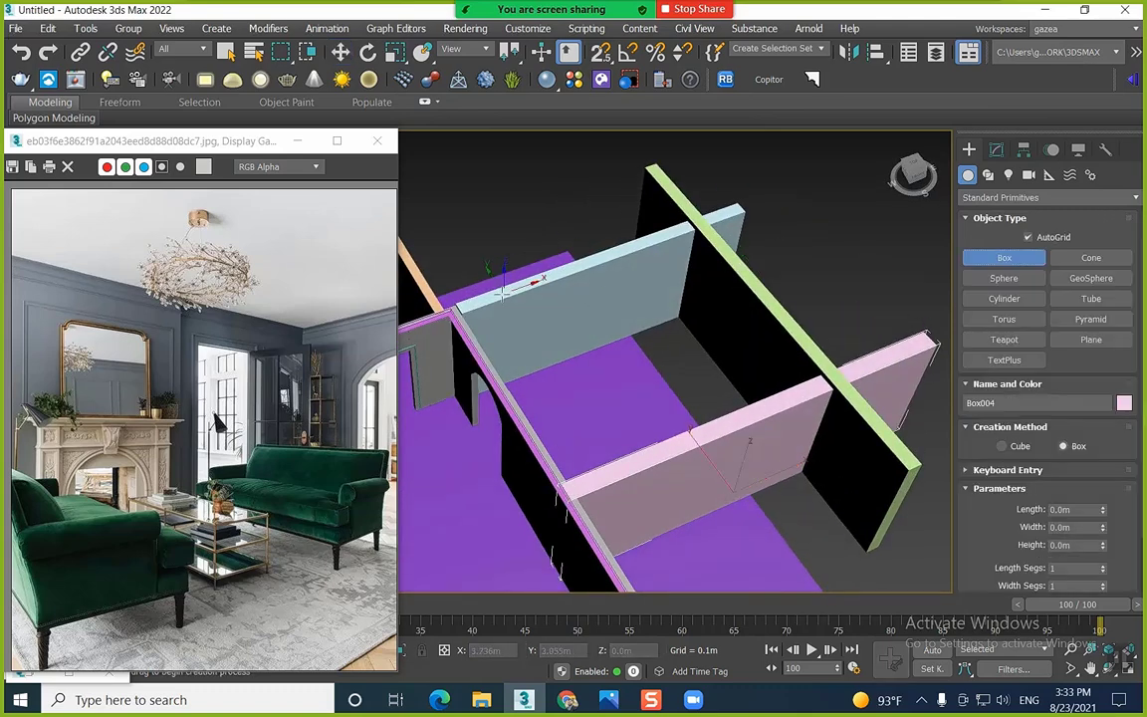
{"action": "left_click_drag", "start_coordinate": [453, 310], "coordinate": [717, 356]}
{"action": "right_click", "coordinate": [718, 354]}
{"action": "scroll", "coordinate": [565, 485], "scroll_direction": "up", "scroll_amount": 4}
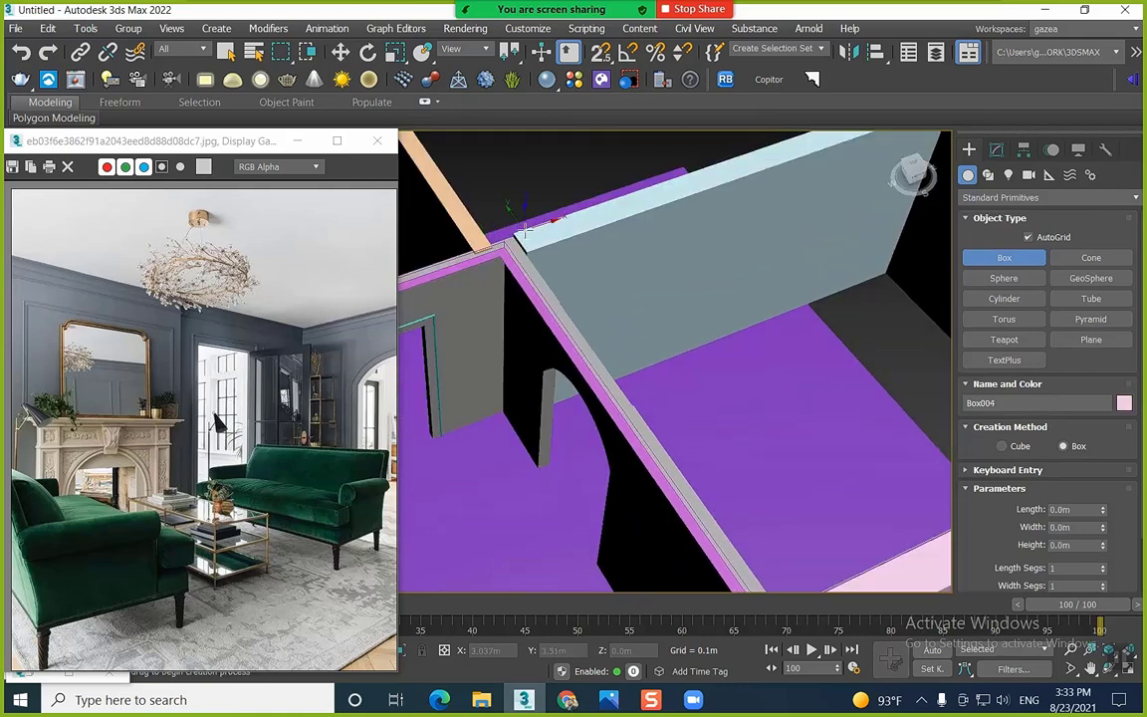
{"action": "left_click_drag", "start_coordinate": [507, 244], "coordinate": [775, 341]}
{"action": "scroll", "coordinate": [697, 368], "scroll_direction": "down", "scroll_amount": 5}
{"action": "left_click", "coordinate": [769, 329]}
{"action": "key", "text": "w"}
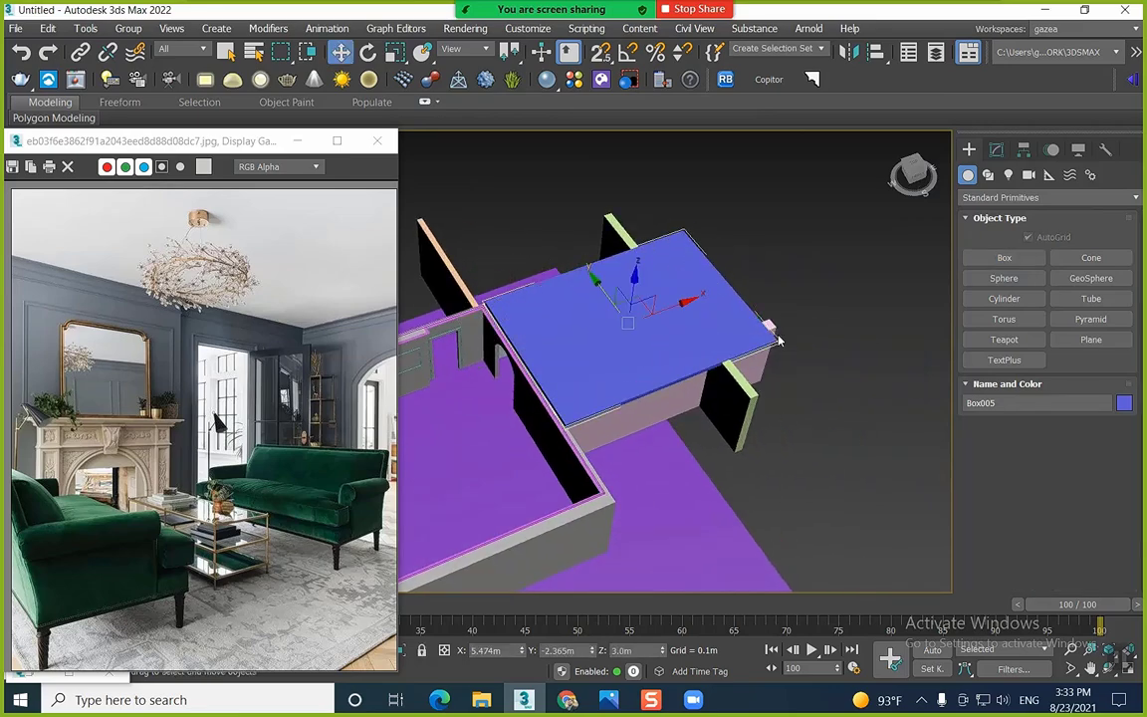
In the top view, place a V-Ray physical camera at the room's lower-left corner, targeting the opposite corner about 8.76 m away
{"action": "middle_click_drag", "start_coordinate": [769, 329], "coordinate": [760, 371], "text": "alt"}
{"action": "scroll", "coordinate": [651, 352], "scroll_direction": "up", "scroll_amount": 5}
{"action": "scroll", "coordinate": [650, 353], "scroll_direction": "down", "scroll_amount": 5}
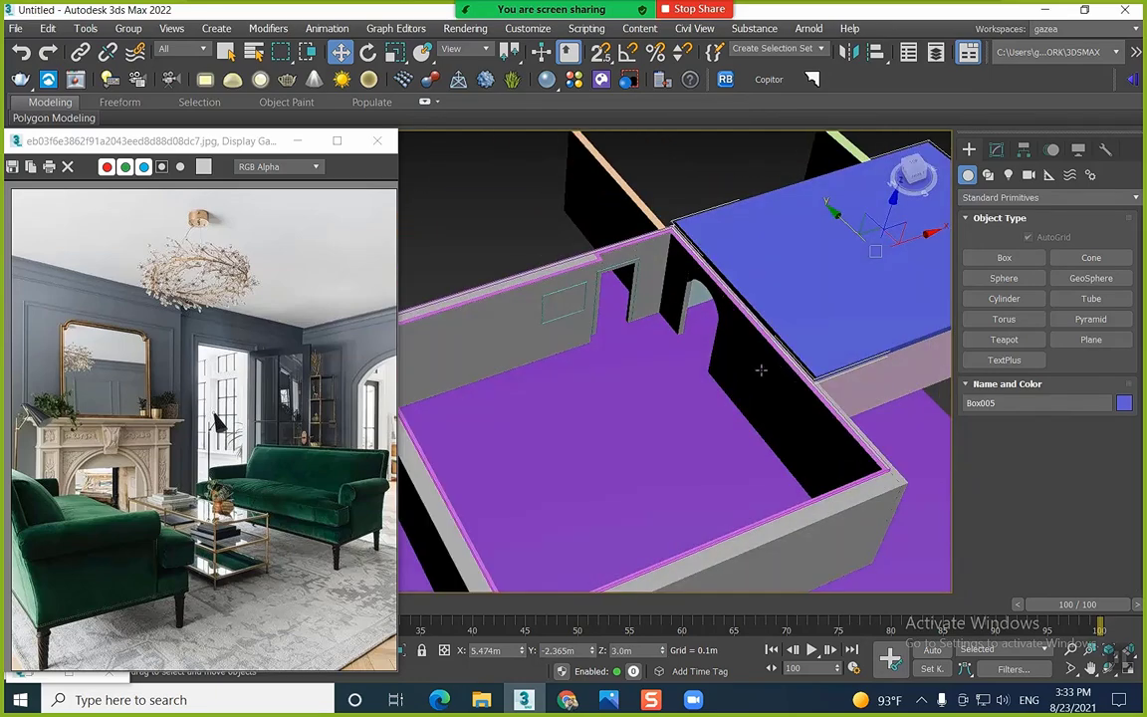
{"action": "key", "text": "t"}
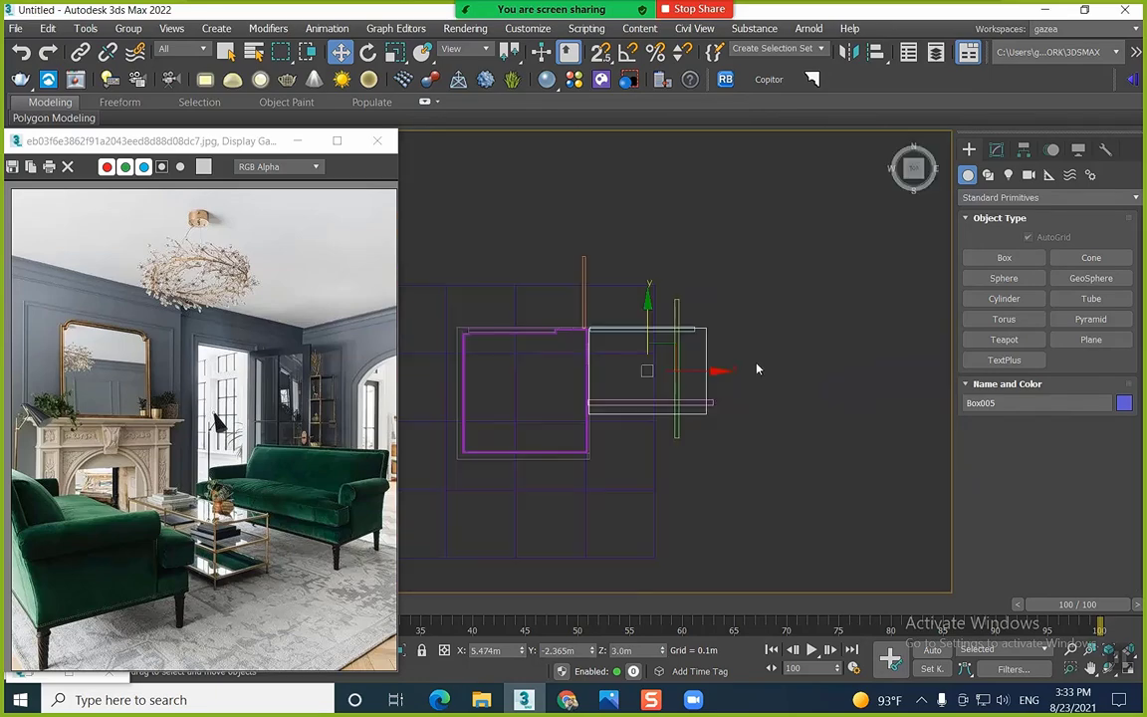
{"action": "left_click", "coordinate": [1029, 174]}
{"action": "left_click", "coordinate": [1040, 198]}
{"action": "left_click", "coordinate": [1036, 231]}
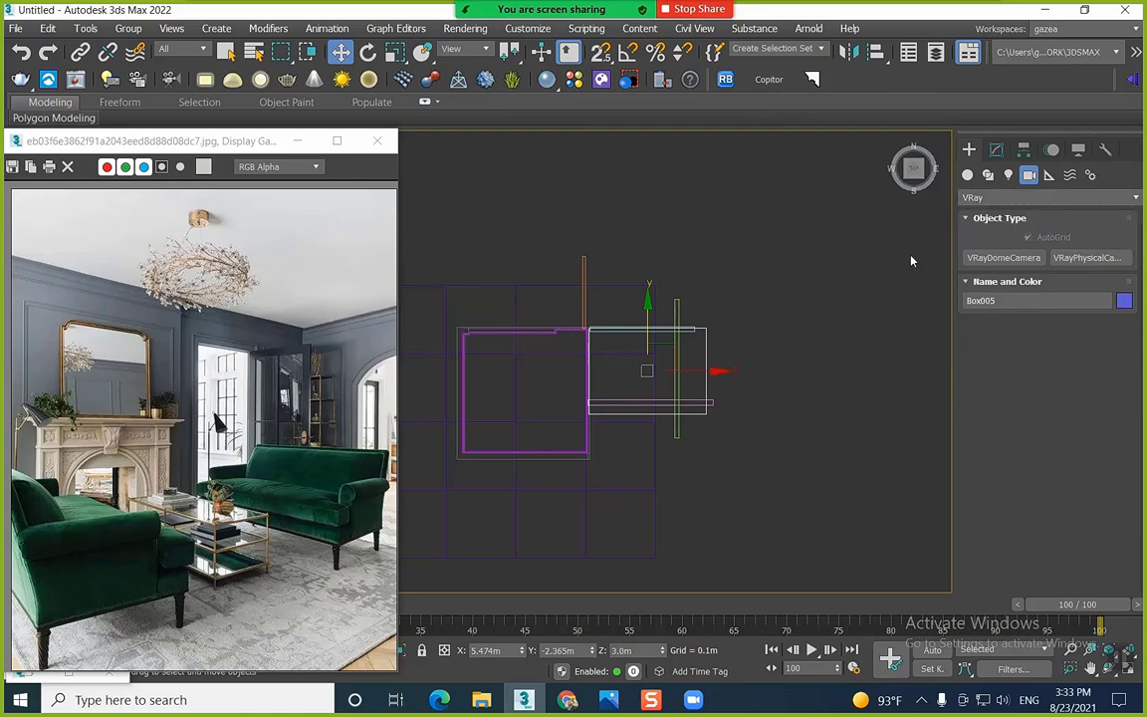
{"action": "middle_click_drag", "start_coordinate": [568, 398], "coordinate": [633, 378]}
{"action": "scroll", "coordinate": [632, 379], "scroll_direction": "up", "scroll_amount": 2}
{"action": "left_click", "coordinate": [1090, 256]}
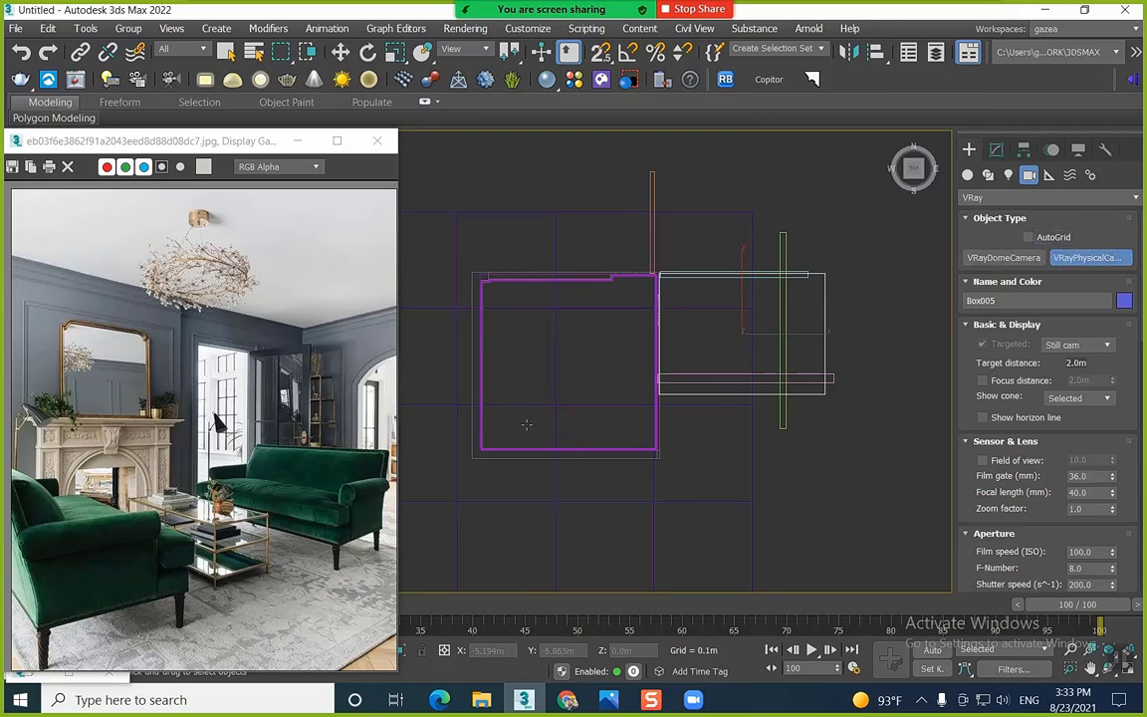
{"action": "left_click_drag", "start_coordinate": [527, 424], "coordinate": [632, 287]}
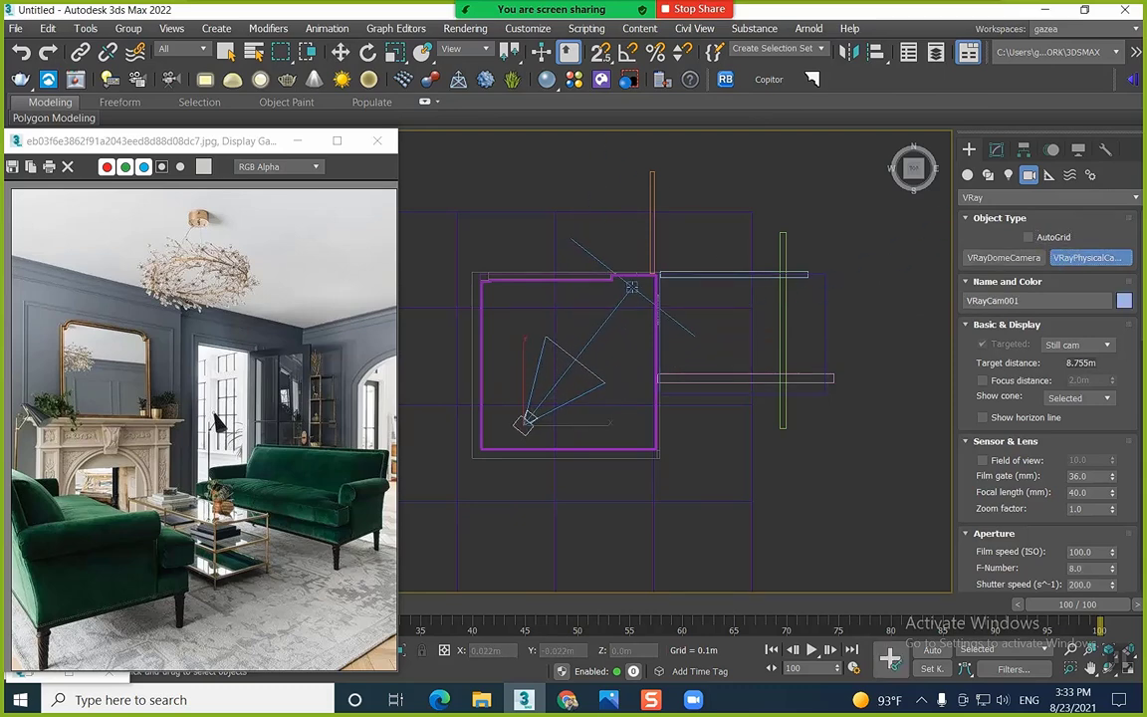
Look through the new camera with safe frames shown, and move the reference image off the camera view
{"action": "key", "text": "w"}
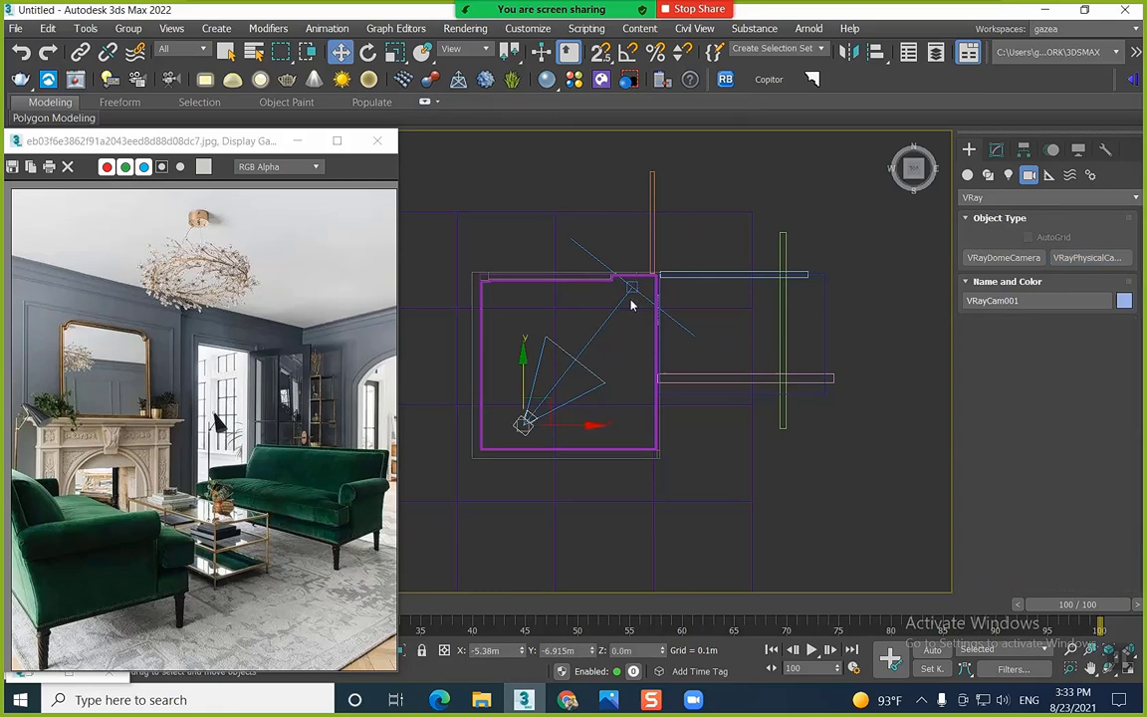
{"action": "key", "text": "c"}
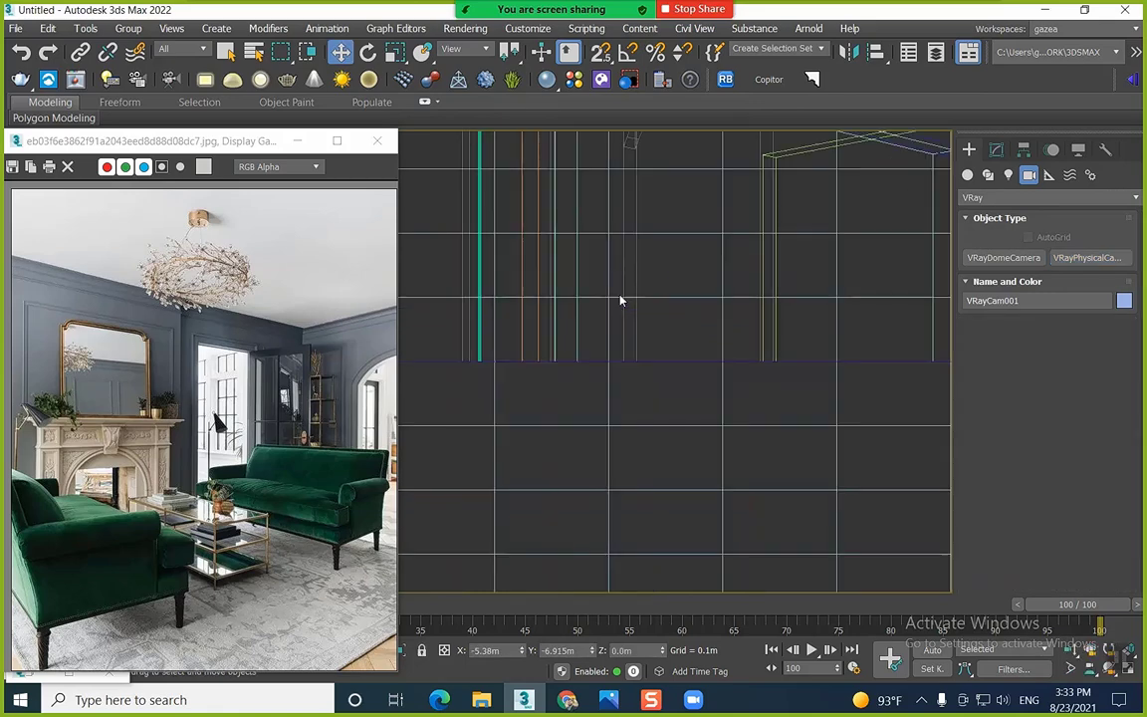
{"action": "key", "text": "shift+f"}
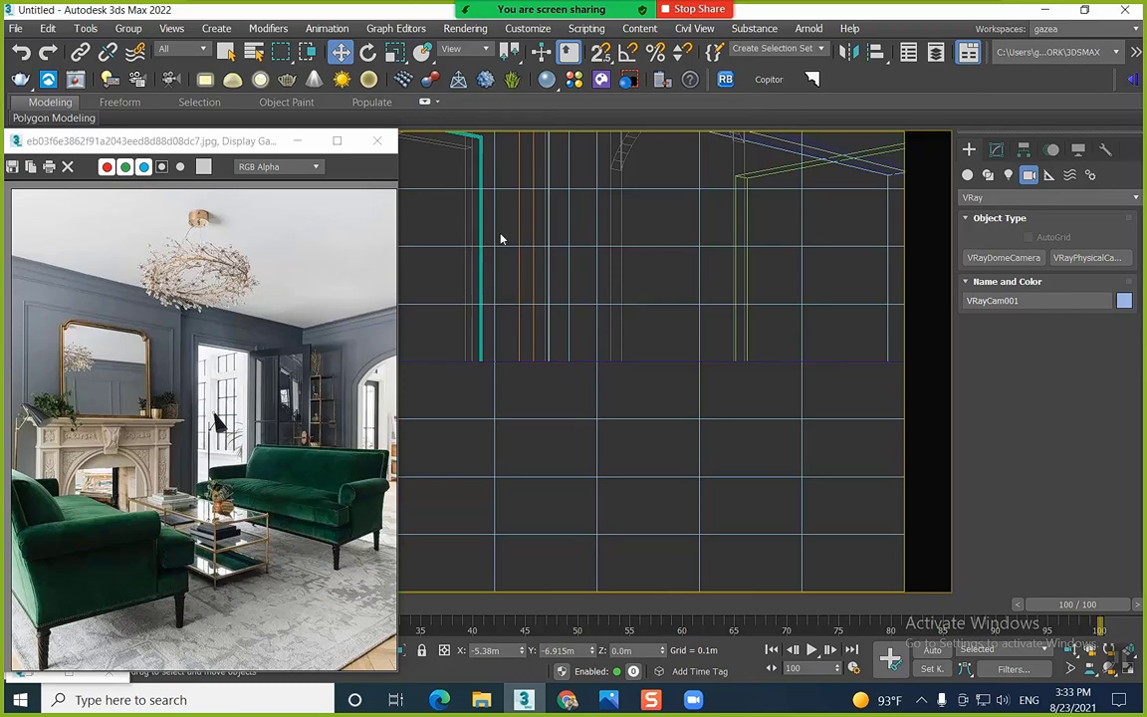
{"action": "left_click_drag", "start_coordinate": [202, 148], "coordinate": [757, 93]}
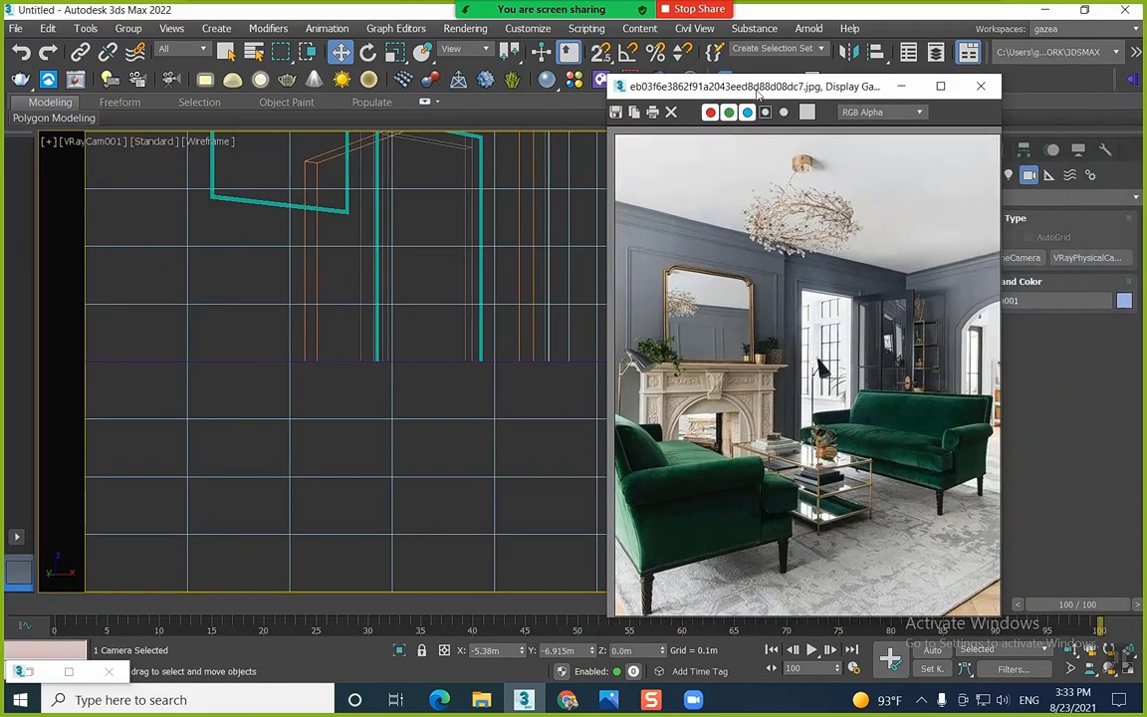
{"action": "scroll", "coordinate": [832, 246], "scroll_direction": "down", "scroll_amount": 3}
{"action": "scroll", "coordinate": [832, 246], "scroll_direction": "up", "scroll_amount": 3}
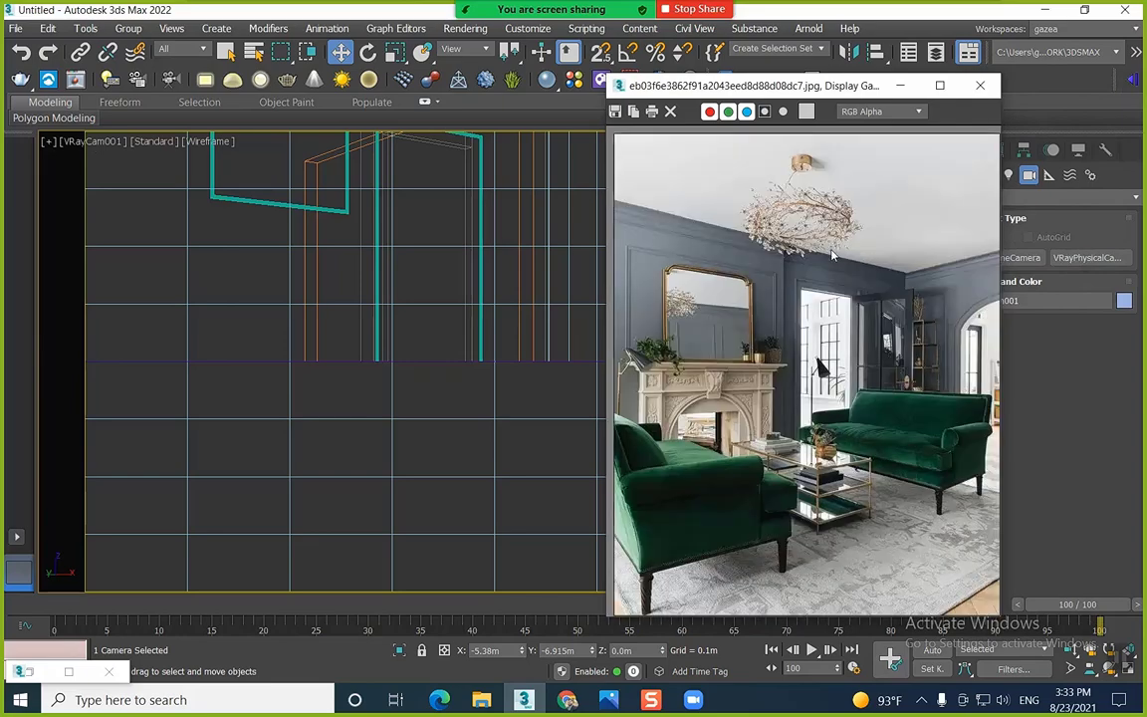
Open the render settings, choose a Custom output size, and move the dialog clear of the reference image
{"action": "left_click", "coordinate": [465, 28]}
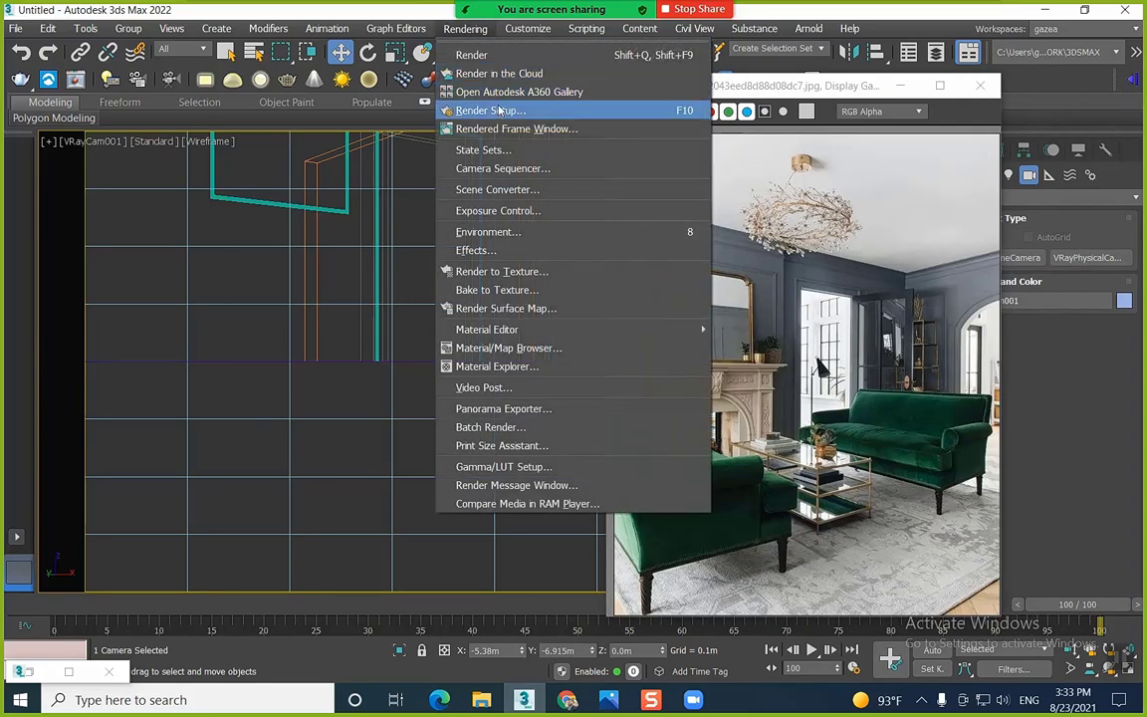
{"action": "left_click", "coordinate": [498, 108]}
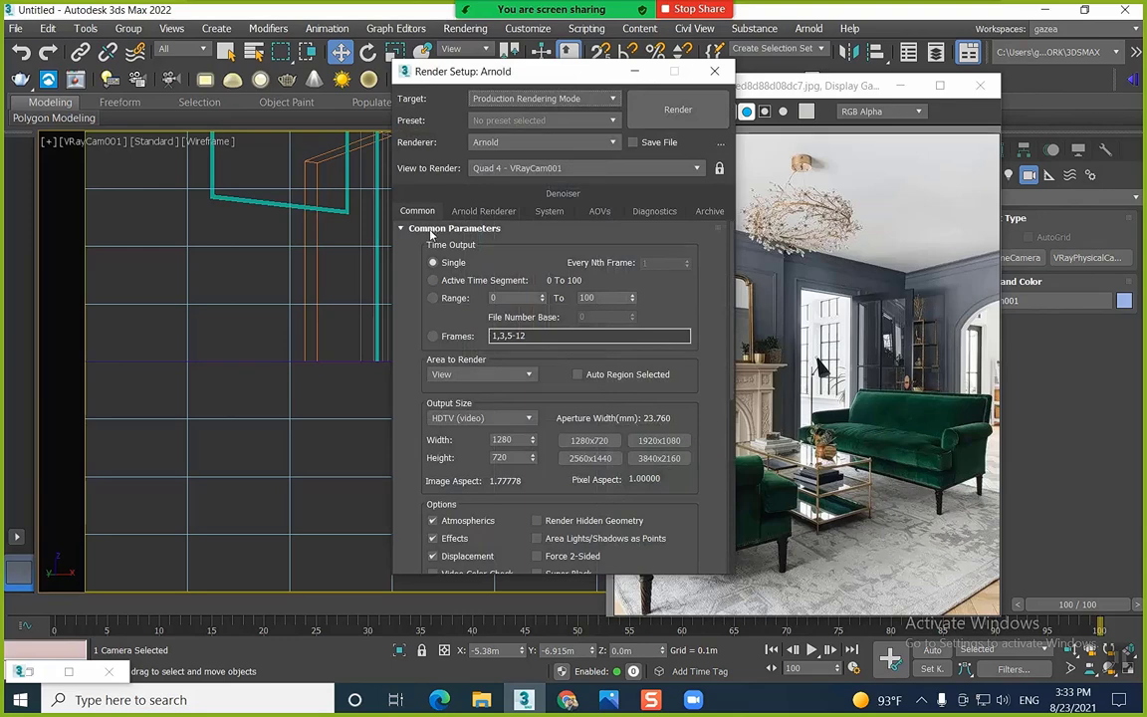
{"action": "left_click", "coordinate": [461, 418]}
{"action": "left_click", "coordinate": [461, 438]}
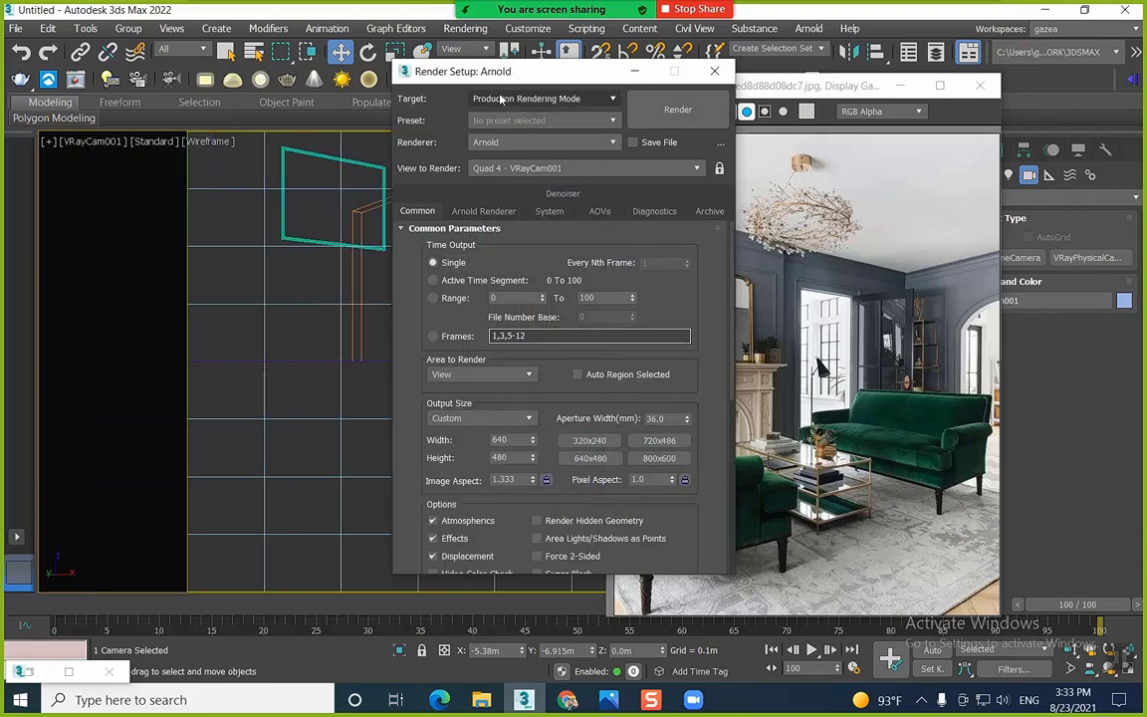
{"action": "left_click_drag", "start_coordinate": [527, 70], "coordinate": [264, 51]}
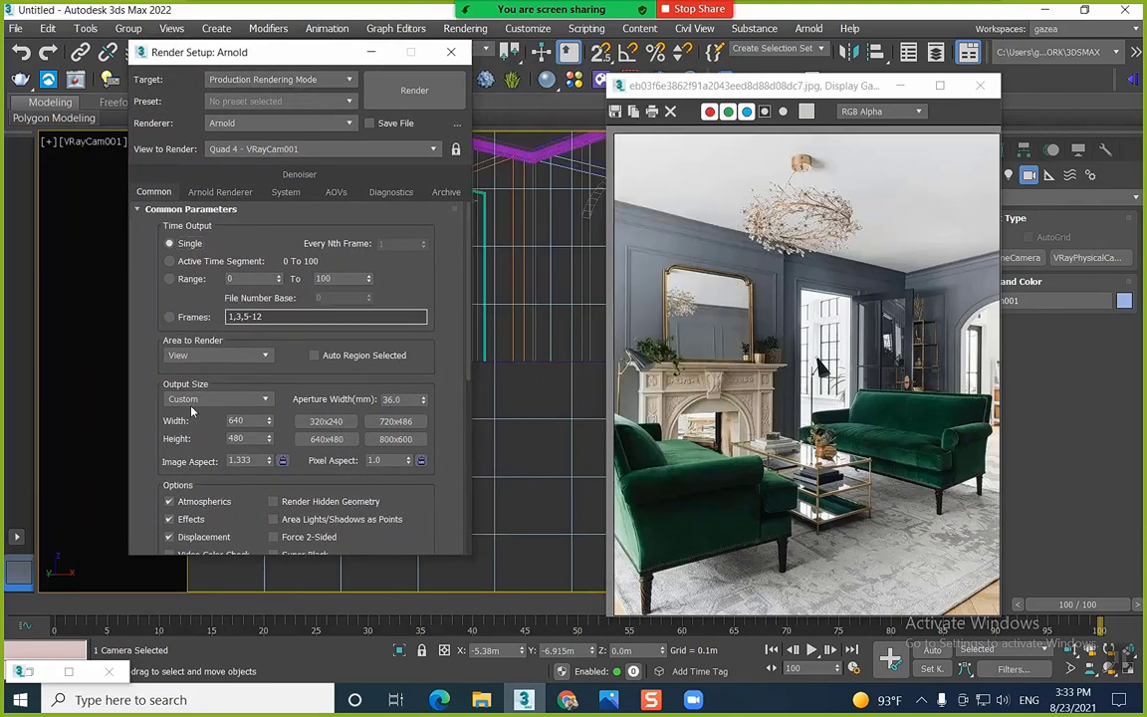
Read the reference image's pixel size, set the render output to 564 × 705, and close the render settings
{"action": "right_click", "coordinate": [775, 260]}
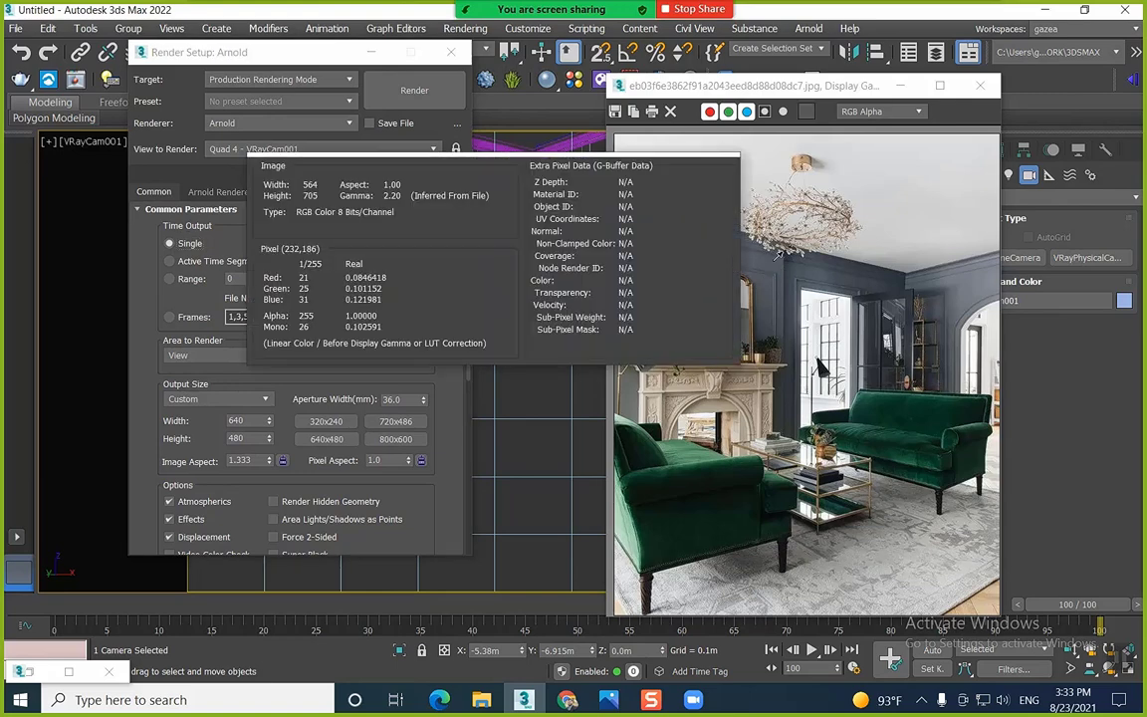
{"action": "left_click", "coordinate": [250, 420]}
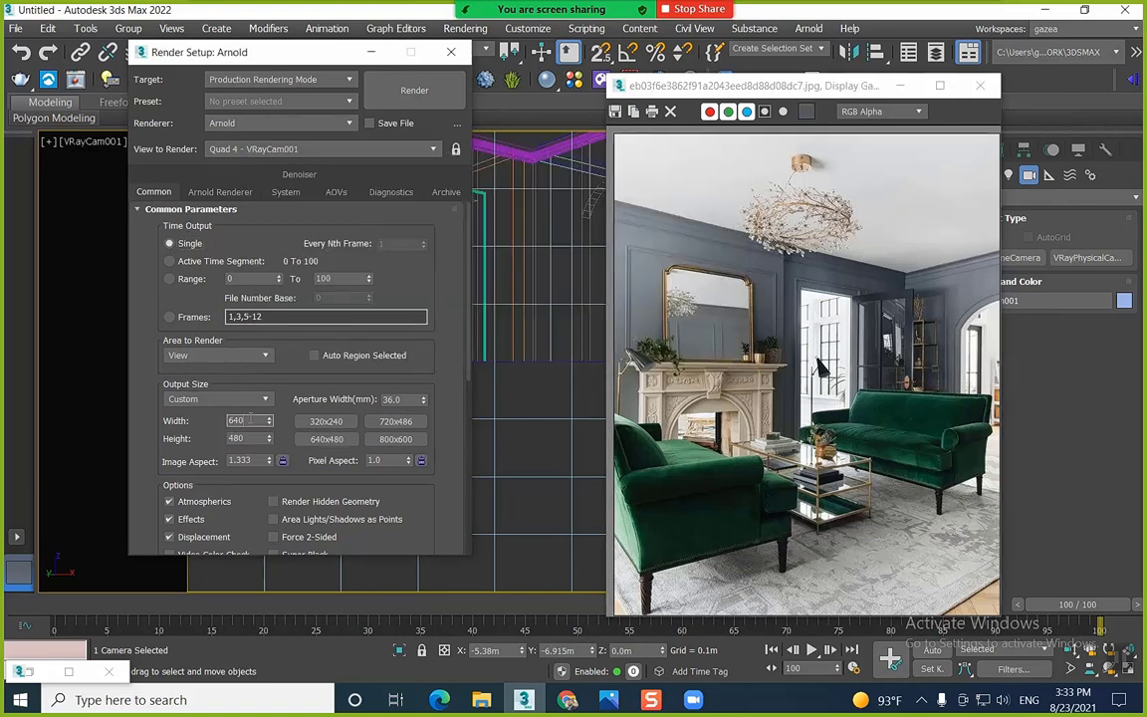
{"action": "type", "text": "564"}
{"action": "key", "text": "Return"}
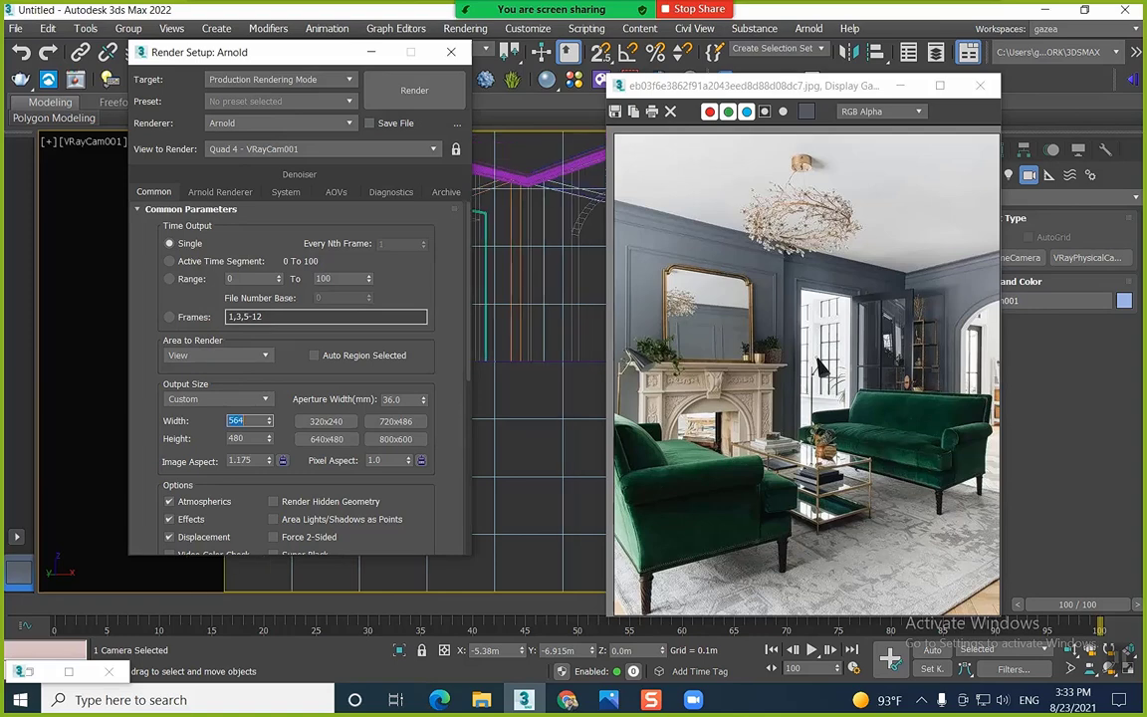
{"action": "right_click", "coordinate": [780, 277]}
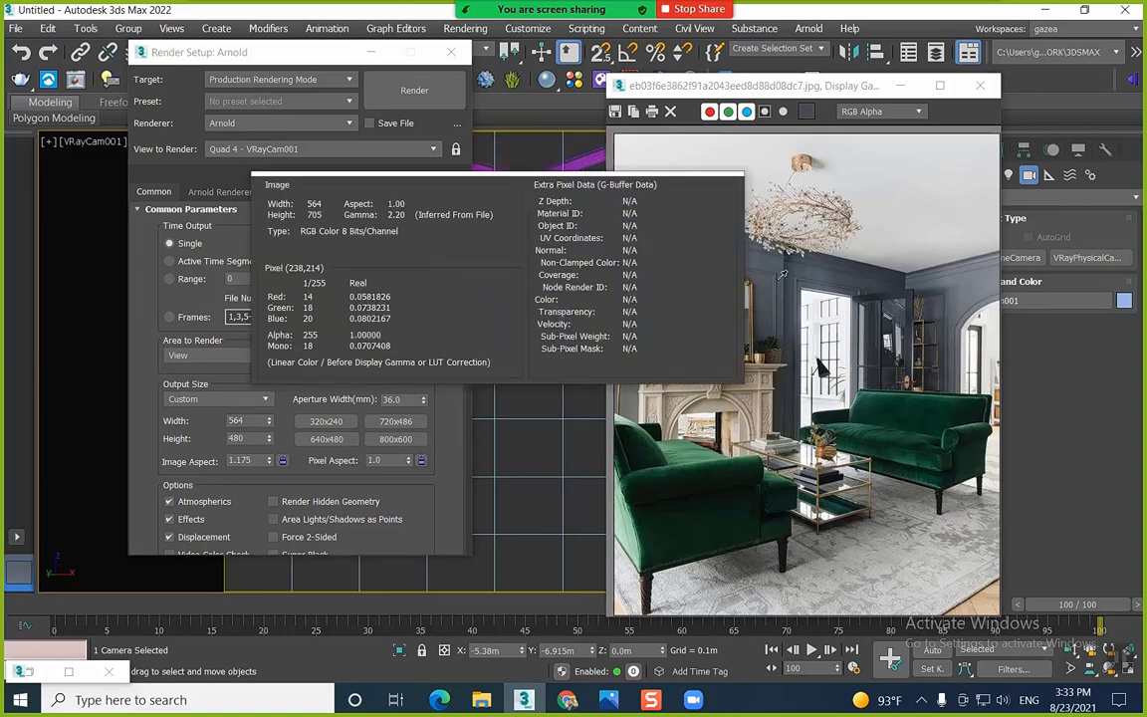
{"action": "left_click", "coordinate": [244, 438]}
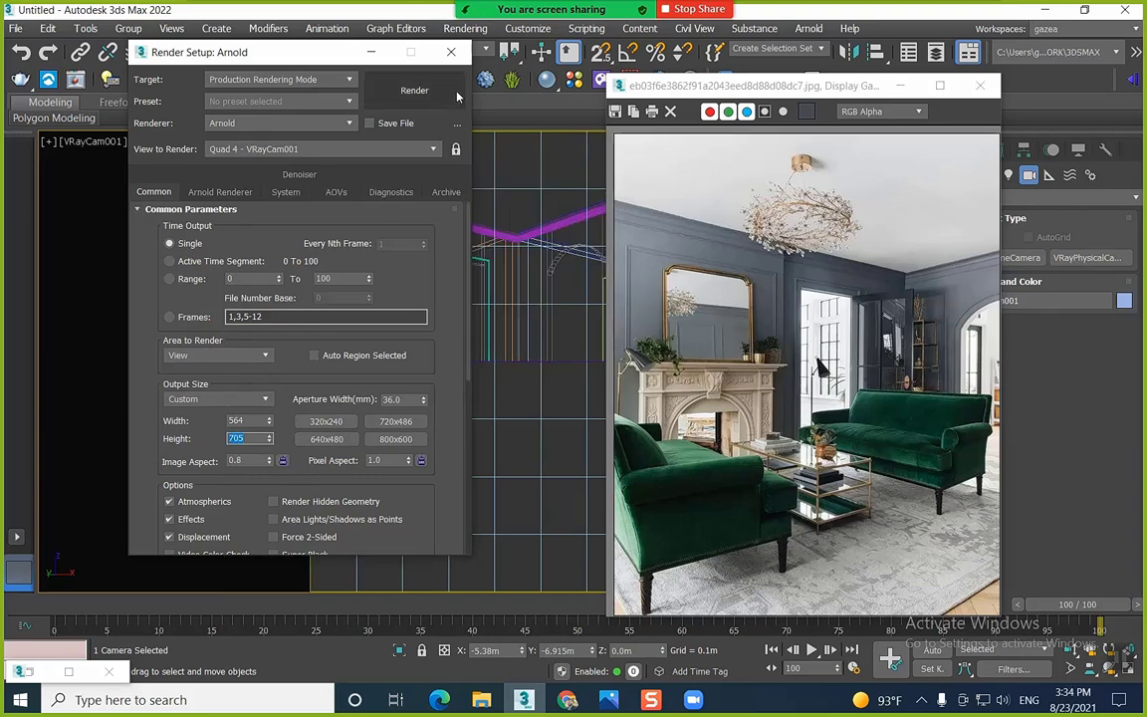
{"action": "left_click", "coordinate": [451, 51]}
Close the reference image, set the camera's height to 1.6 m, and raise the camera target to about 1.66 m
{"action": "left_click", "coordinate": [979, 84]}
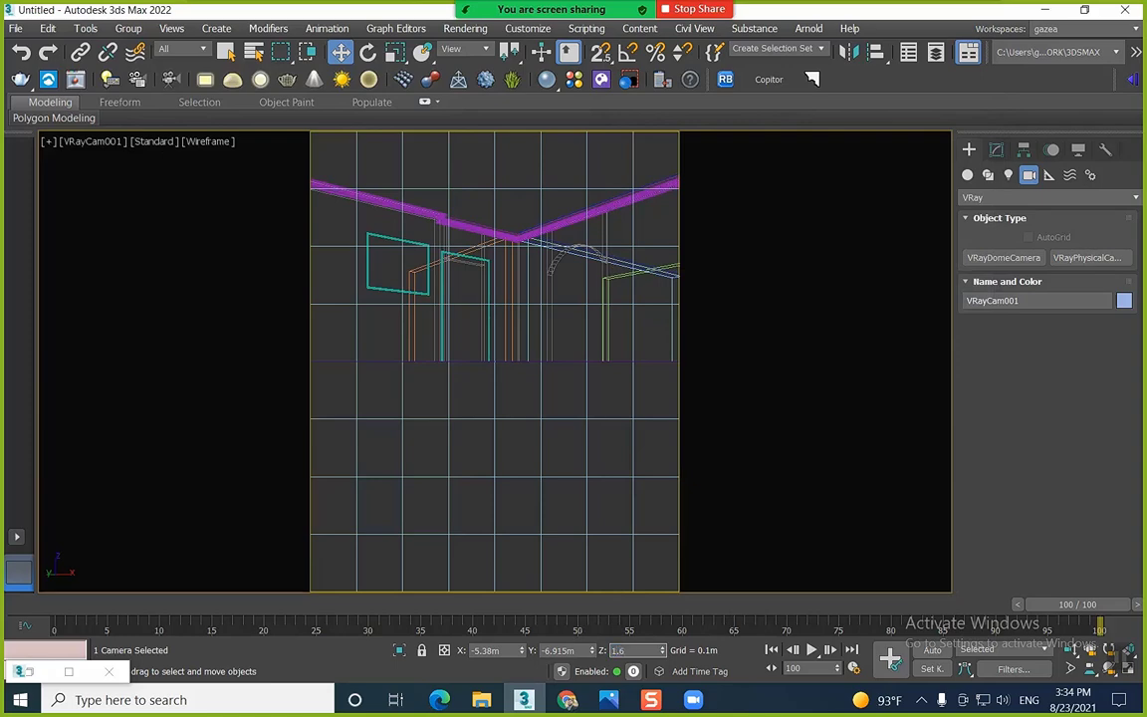
{"action": "key", "text": "Return"}
{"action": "right_click", "coordinate": [469, 339]}
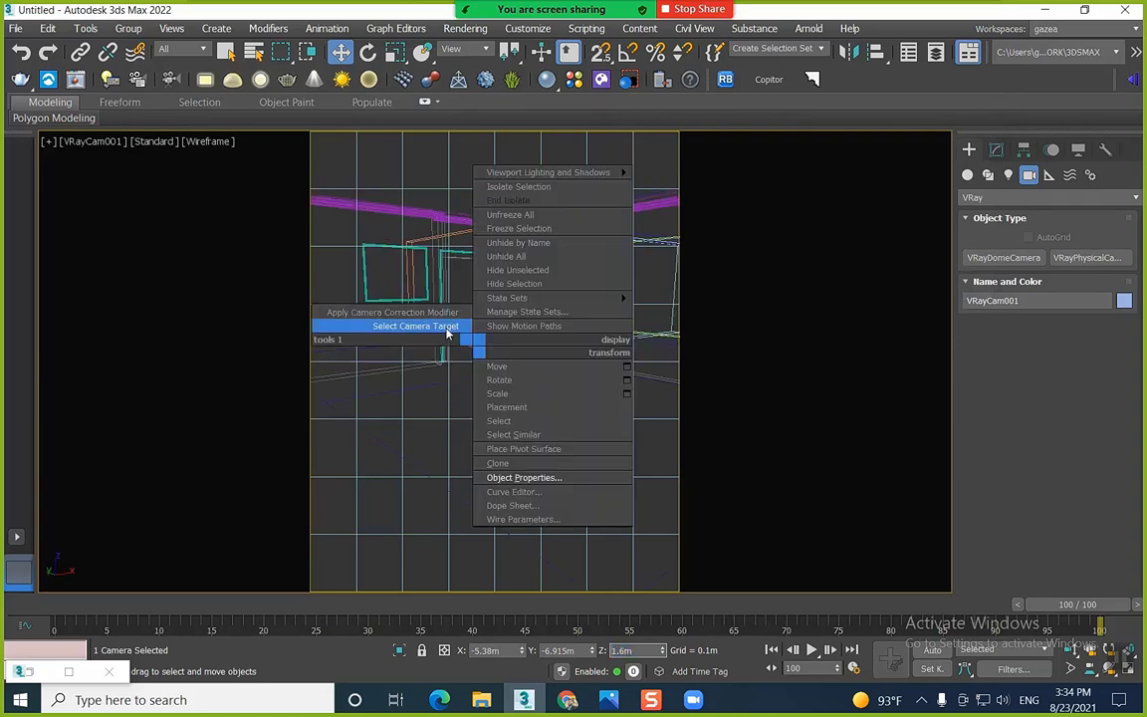
{"action": "left_click", "coordinate": [404, 307]}
{"action": "left_click_drag", "start_coordinate": [491, 320], "coordinate": [493, 238]}
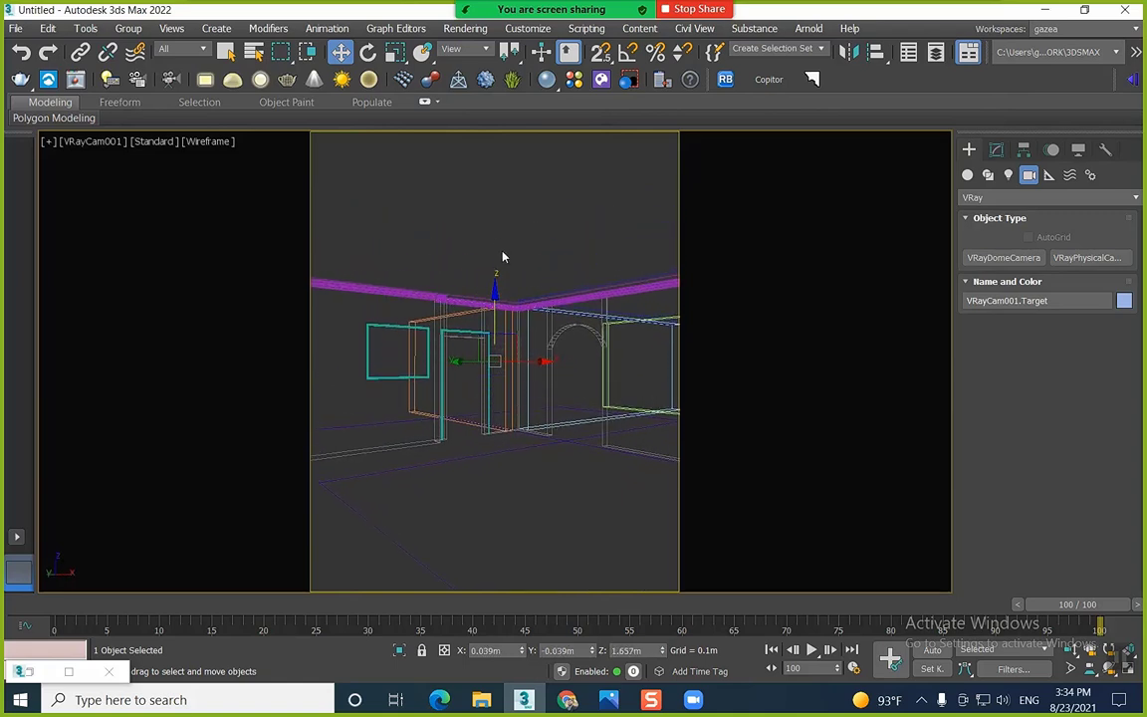
Shade the camera view, then dolly and truck the camera closer to the corner between the doorway and the arch
{"action": "middle_click_drag", "start_coordinate": [508, 278], "coordinate": [504, 257]}
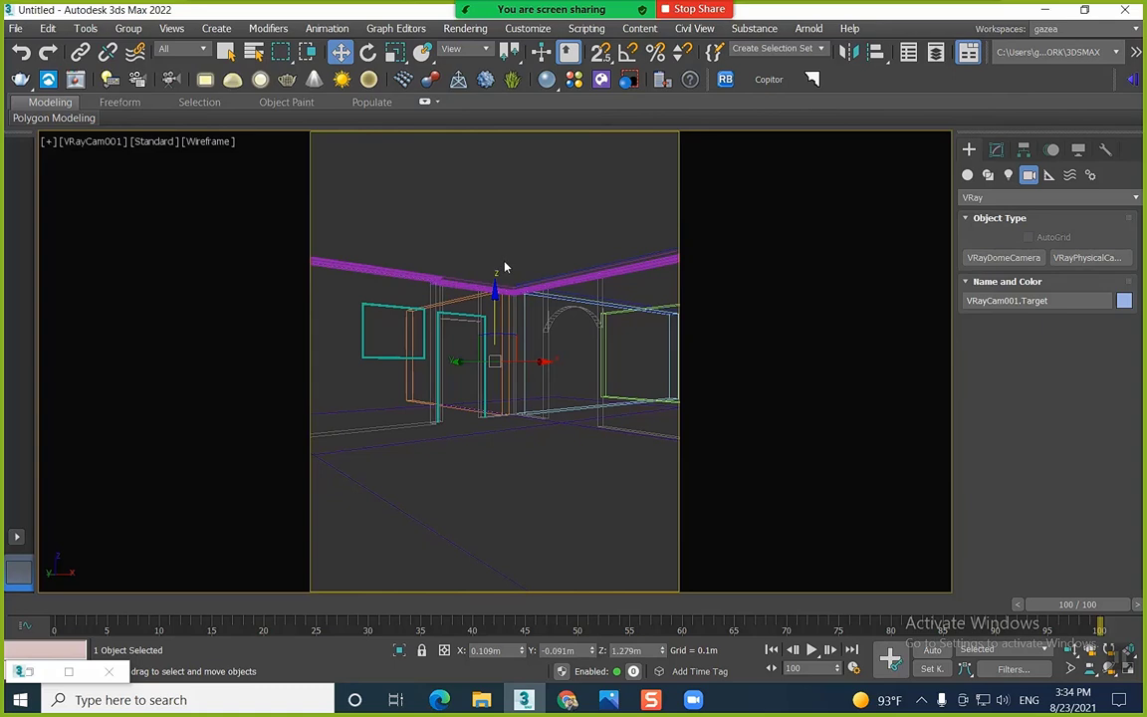
{"action": "key", "text": "F3"}
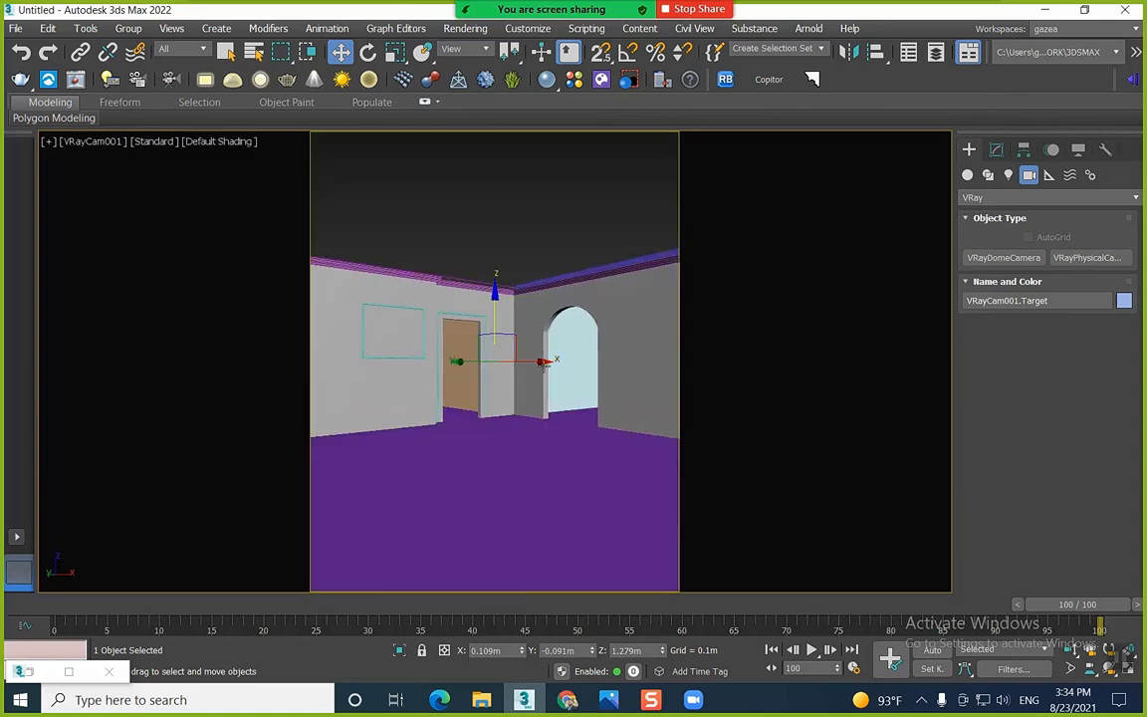
{"action": "mouse_move", "coordinate": [556, 375]}
{"action": "left_mouse_down"}
{"action": "mouse_move", "coordinate": [515, 379]}
{"action": "mouse_move", "coordinate": [512, 365]}
{"action": "left_mouse_up"}
{"action": "key", "text": "alt+z"}
{"action": "middle_click_drag", "start_coordinate": [548, 362], "coordinate": [592, 360]}
{"action": "left_click_drag", "start_coordinate": [586, 365], "coordinate": [581, 357]}
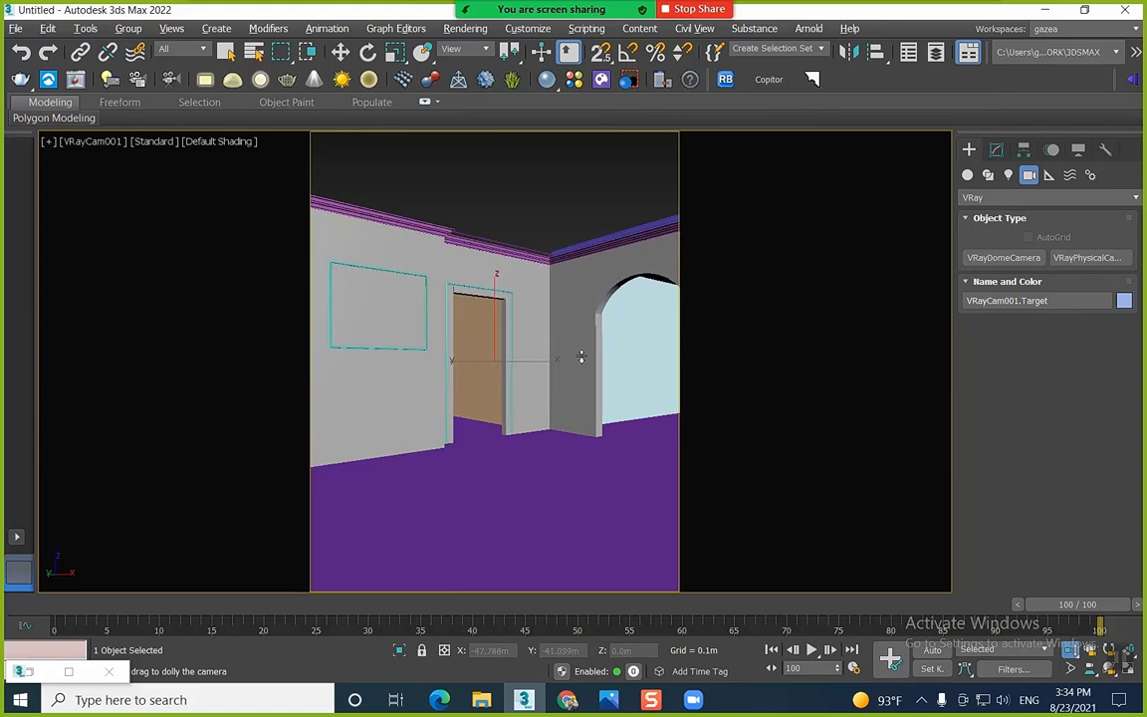
{"action": "middle_click_drag", "start_coordinate": [581, 356], "coordinate": [579, 346]}
{"action": "left_click_drag", "start_coordinate": [582, 356], "coordinate": [575, 364]}
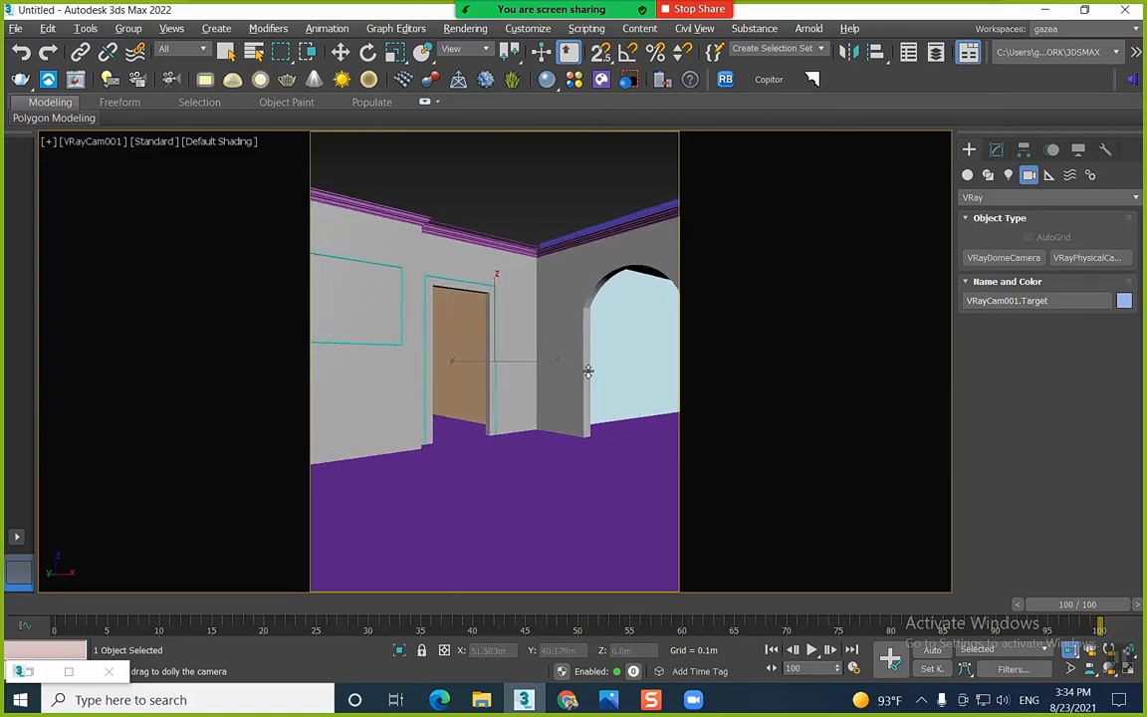
{"action": "middle_click_drag", "start_coordinate": [588, 372], "coordinate": [583, 368]}
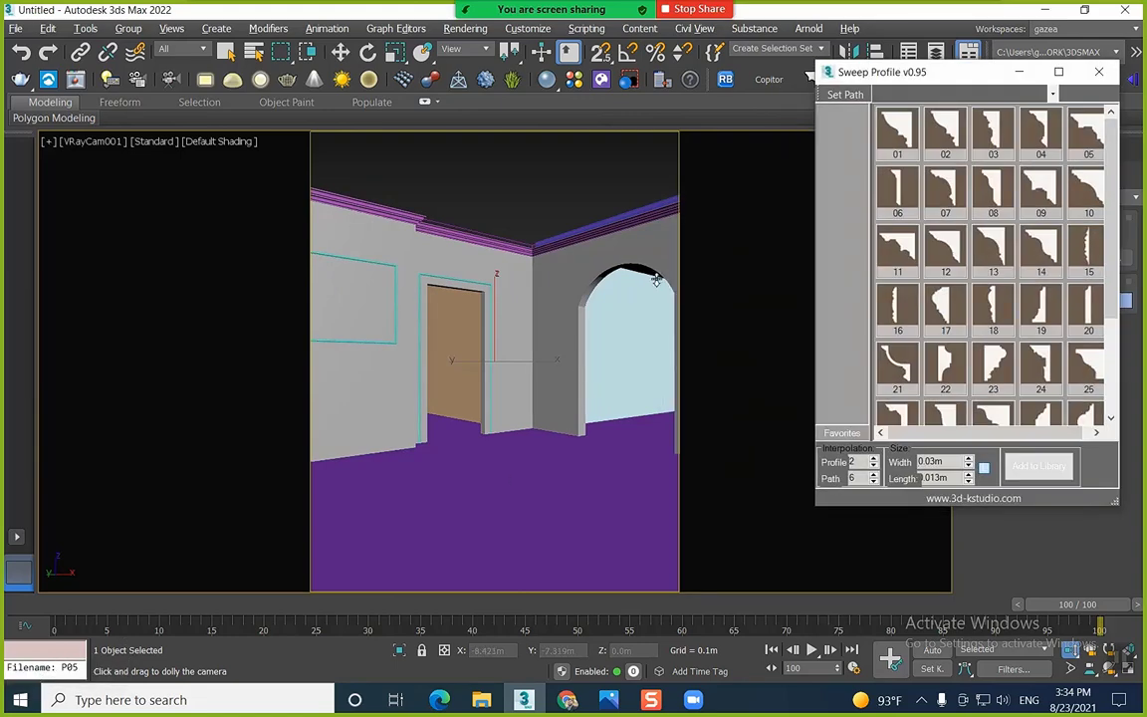
Reopen the reference image eb03f6e3862f91a2043eed8d88d08dc7.jpg from the Desktop and place it beside the camera view
{"action": "left_click", "coordinate": [339, 235]}
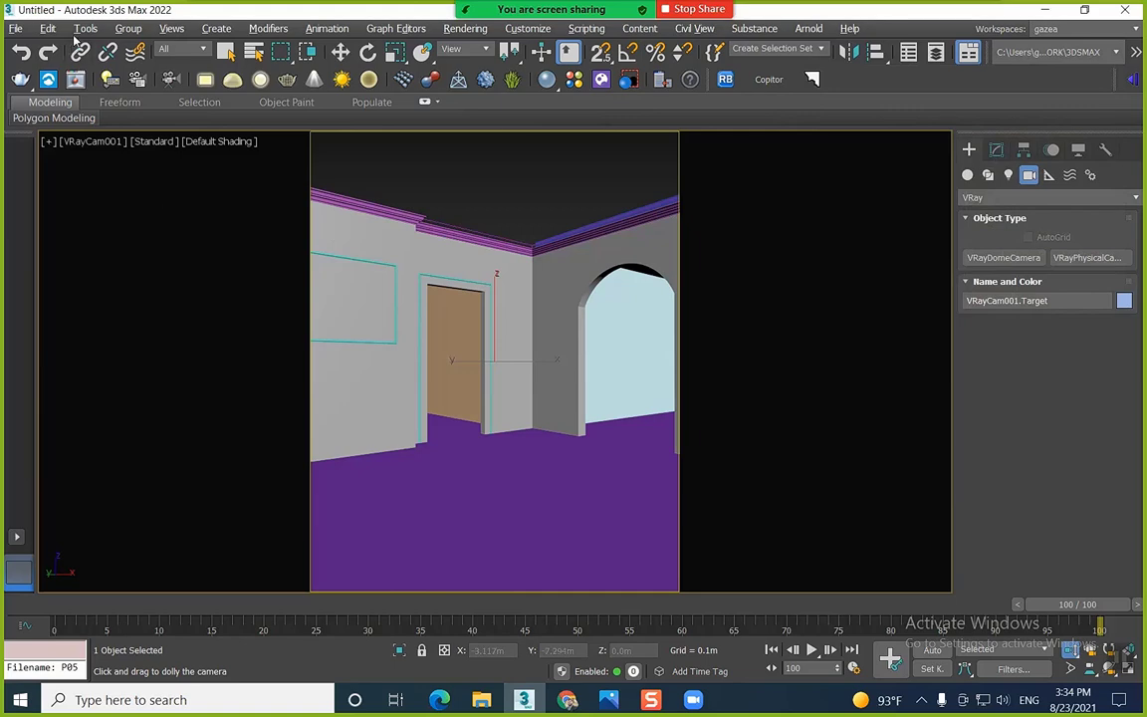
{"action": "left_click", "coordinate": [16, 28]}
{"action": "left_click", "coordinate": [72, 129]}
{"action": "left_click", "coordinate": [60, 179]}
{"action": "scroll", "coordinate": [607, 267], "scroll_direction": "down", "scroll_amount": 5}
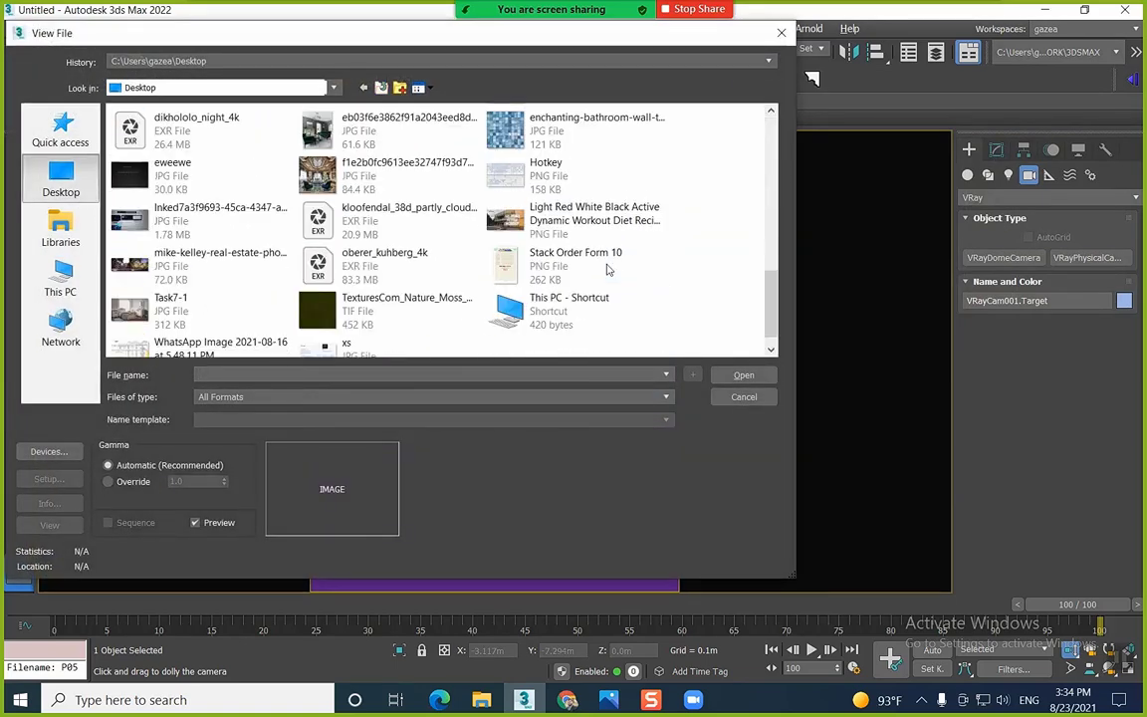
{"action": "scroll", "coordinate": [350, 169], "scroll_direction": "up", "scroll_amount": 3}
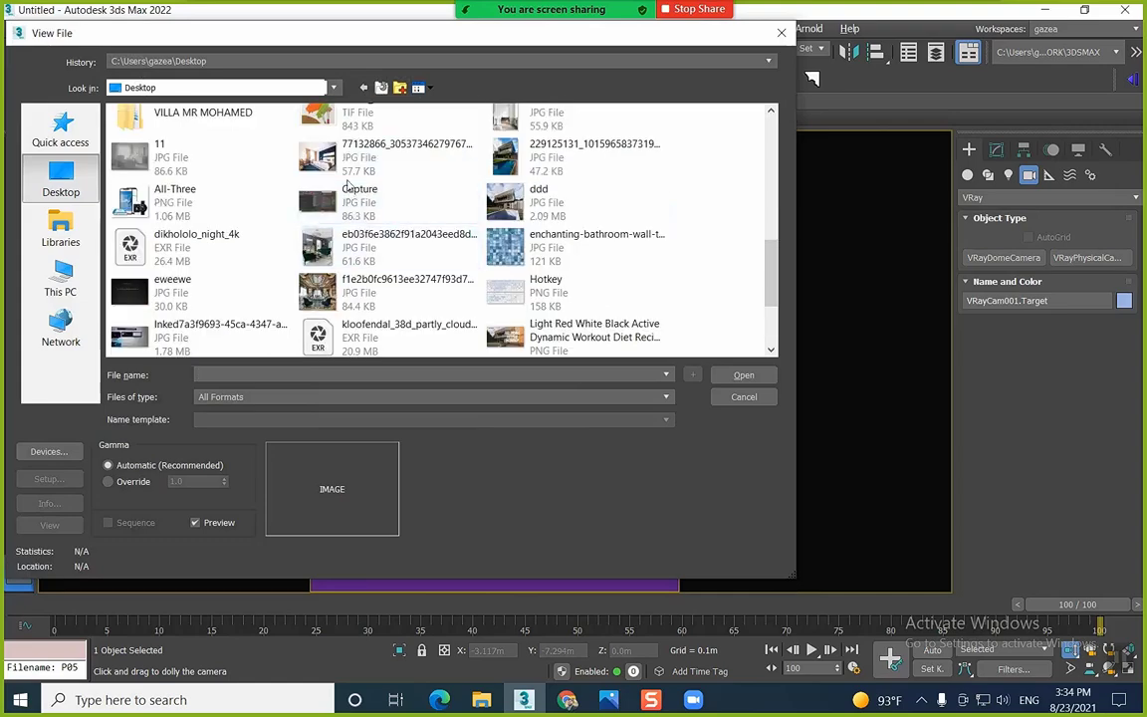
{"action": "double_click", "coordinate": [321, 234]}
{"action": "left_click_drag", "start_coordinate": [524, 117], "coordinate": [187, 372]}
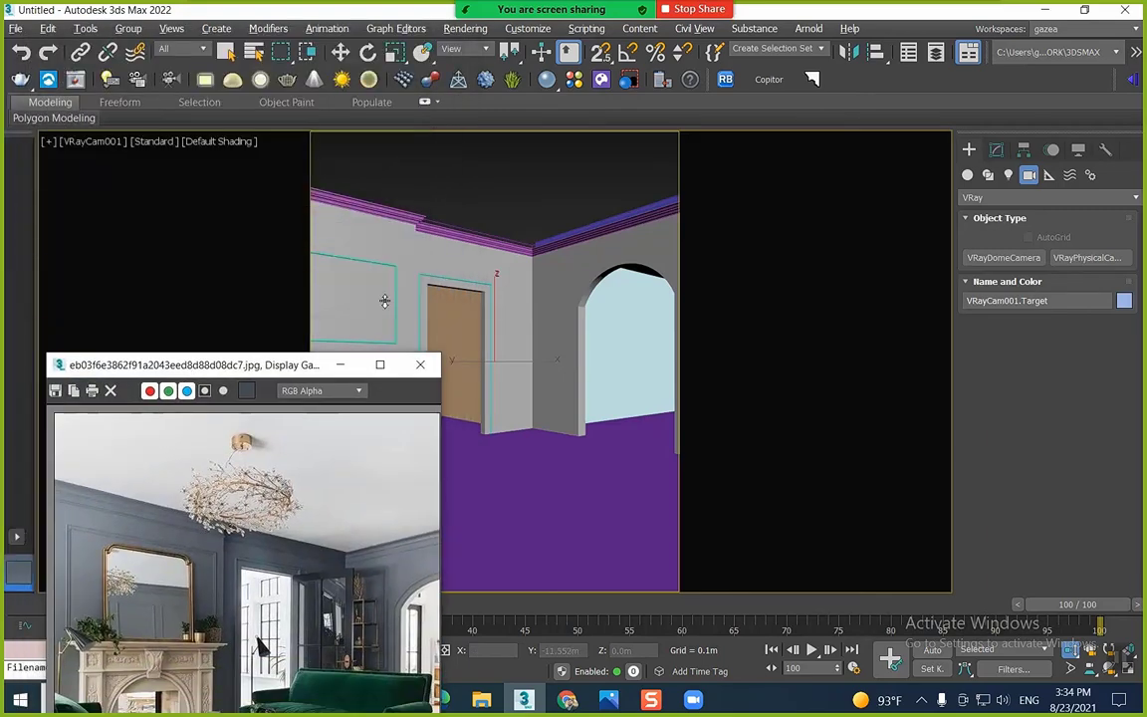
Fine-tune the camera framing to match the reference photo, and move the photo clear of the camera frame for comparison
{"action": "middle_click_drag", "start_coordinate": [384, 300], "coordinate": [490, 260]}
{"action": "scroll", "coordinate": [551, 287], "scroll_direction": "down", "scroll_amount": 1}
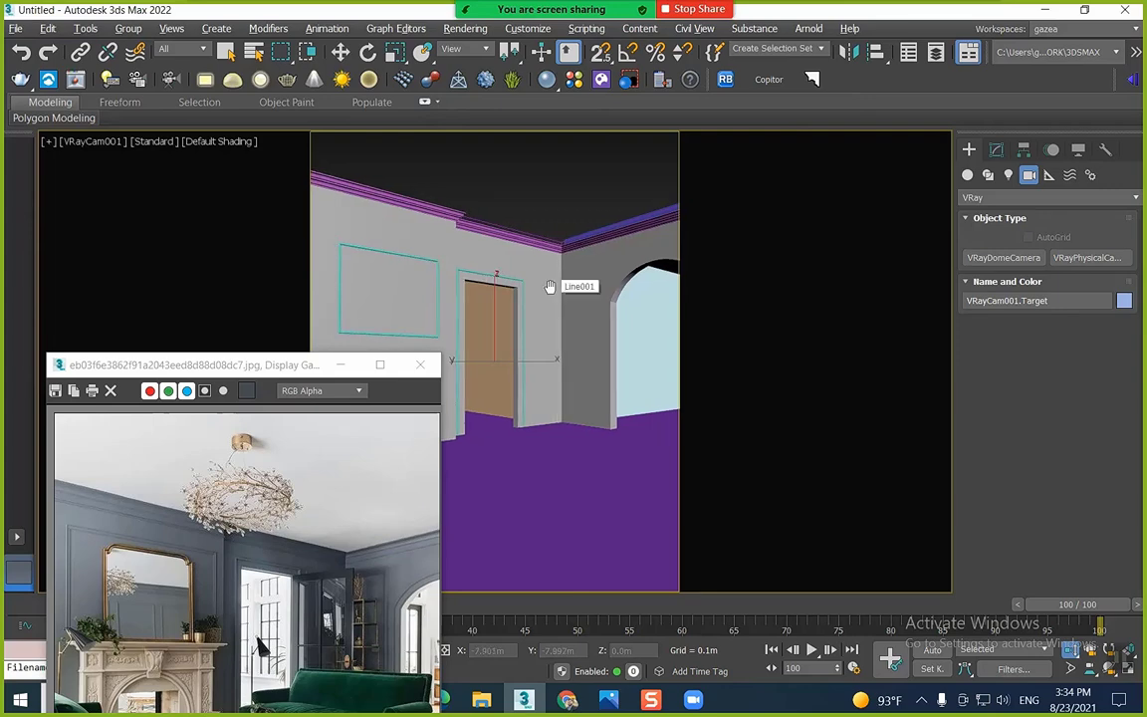
{"action": "middle_click_drag", "start_coordinate": [550, 287], "coordinate": [553, 287]}
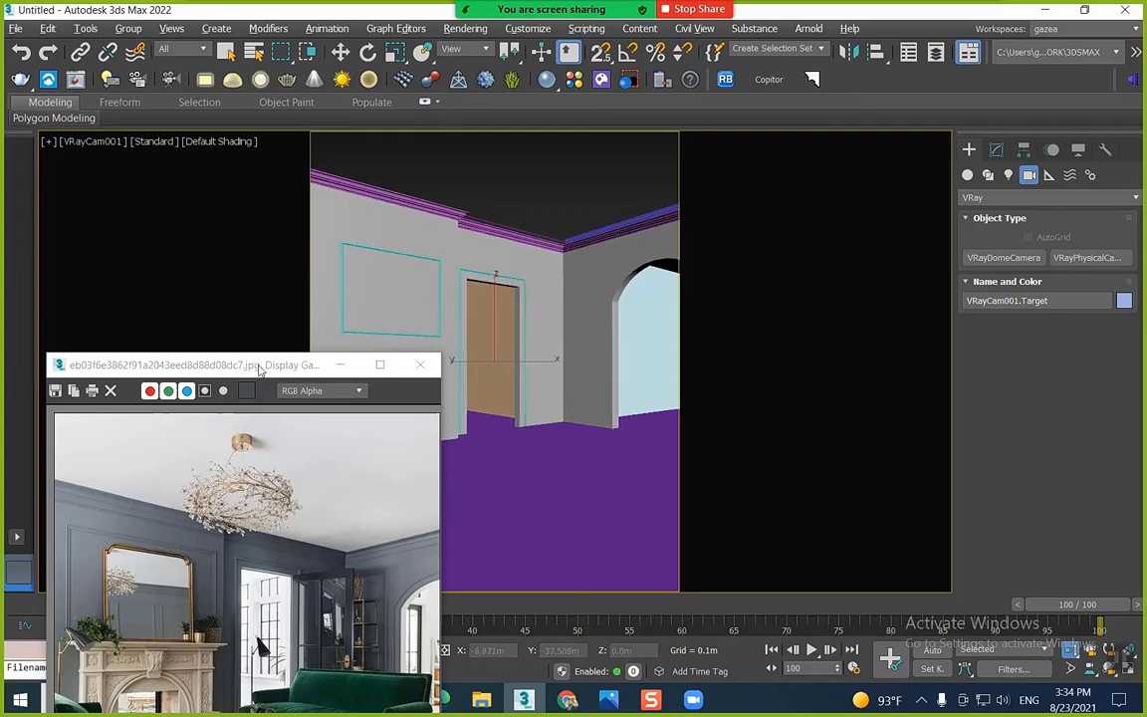
{"action": "middle_click_drag", "start_coordinate": [384, 276], "coordinate": [422, 291]}
{"action": "scroll", "coordinate": [413, 290], "scroll_direction": "up", "scroll_amount": 2}
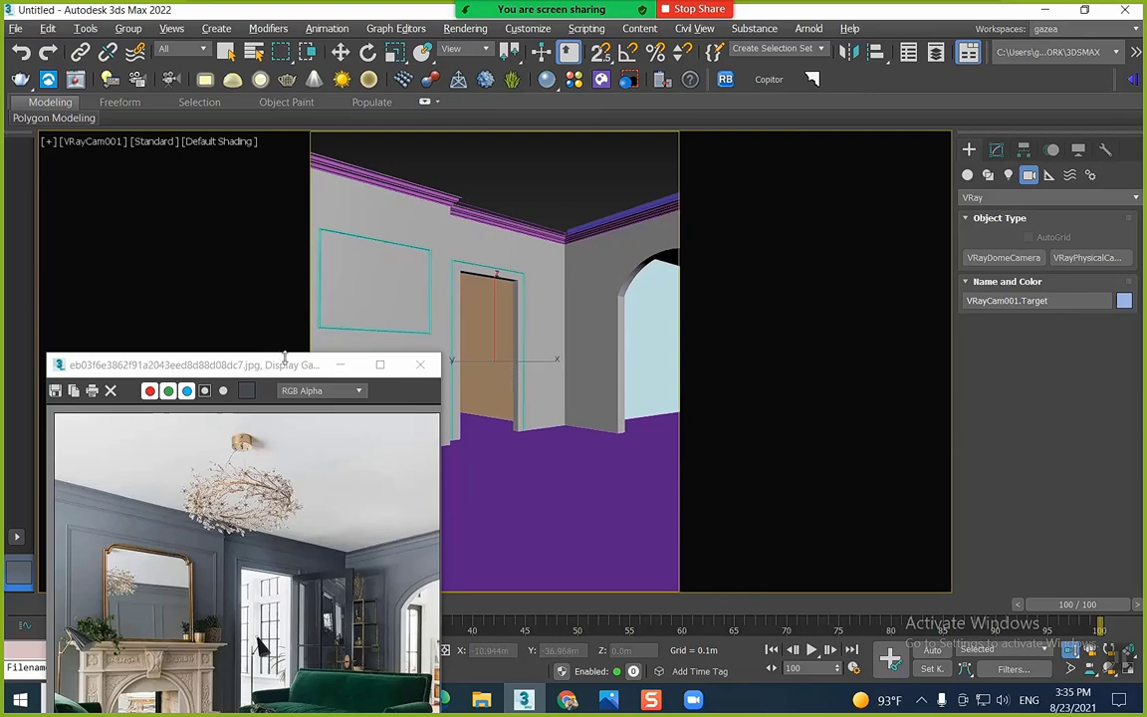
{"action": "left_click_drag", "start_coordinate": [284, 358], "coordinate": [955, 70]}
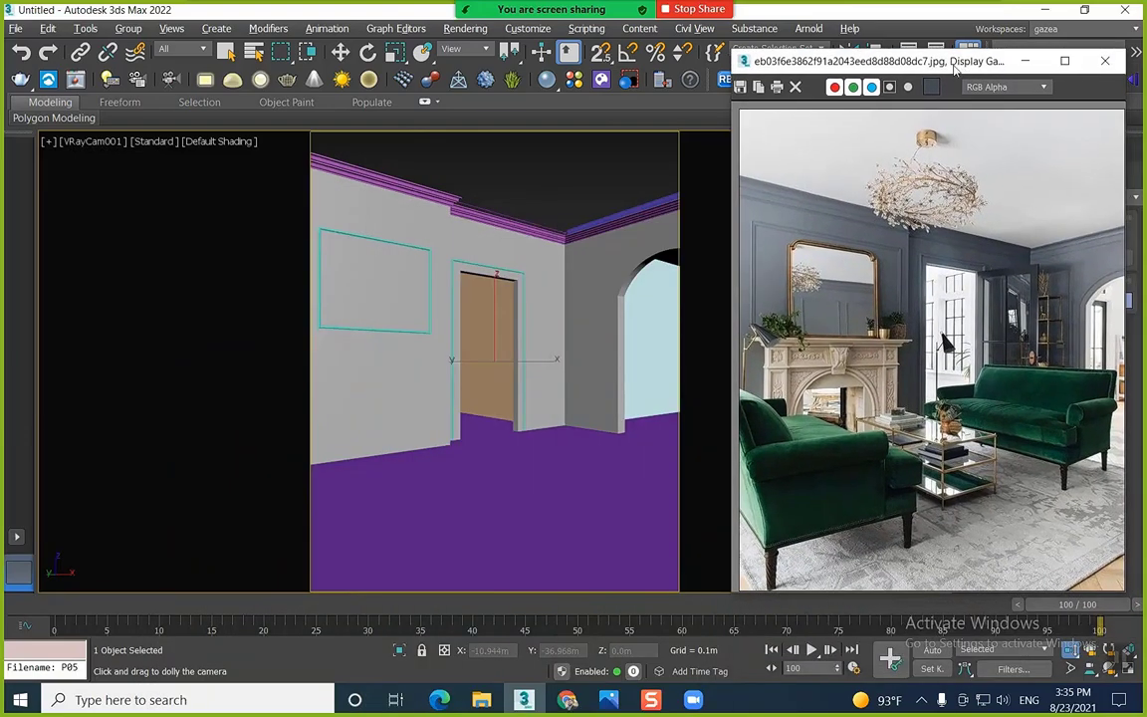
Leave camera dollying, move the reference photo off the camera frame, and minimize it
{"action": "right_click", "coordinate": [533, 302]}
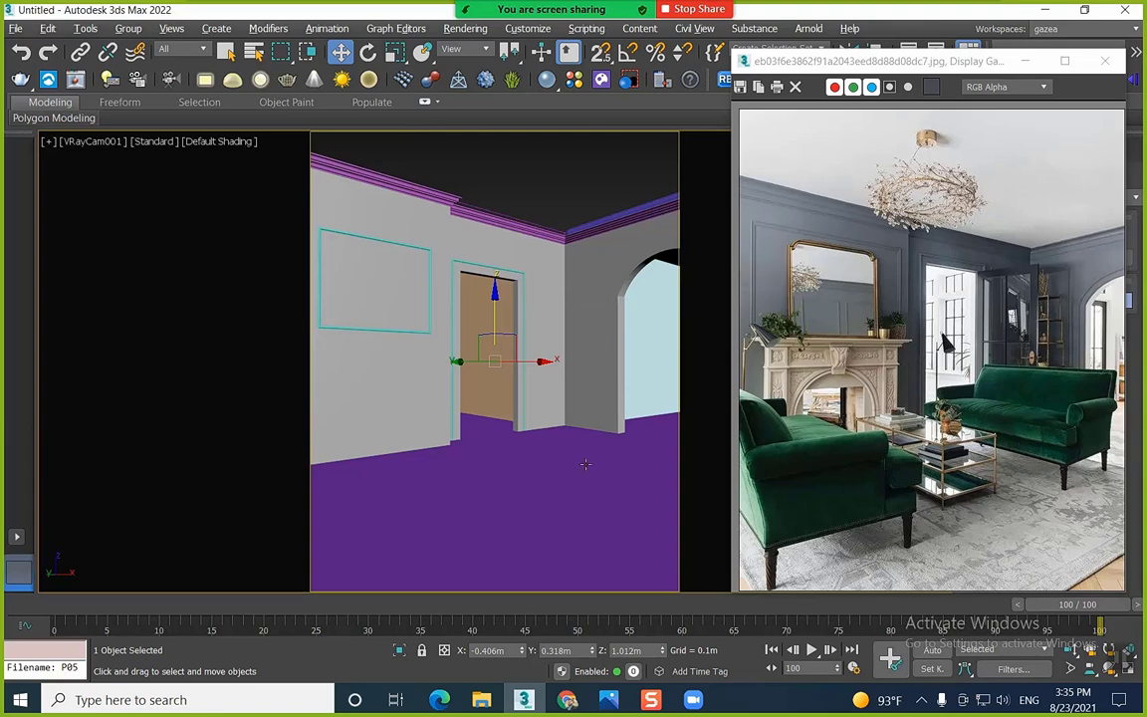
{"action": "left_click_drag", "start_coordinate": [954, 61], "coordinate": [217, 221]}
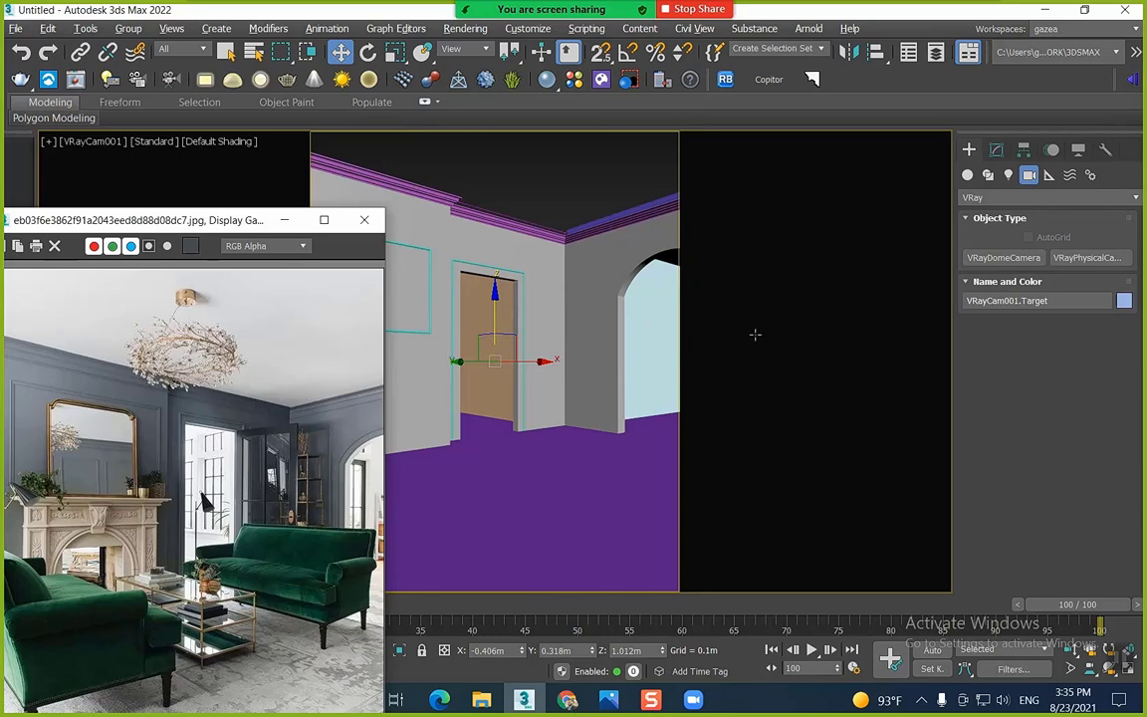
{"action": "left_click", "coordinate": [285, 220]}
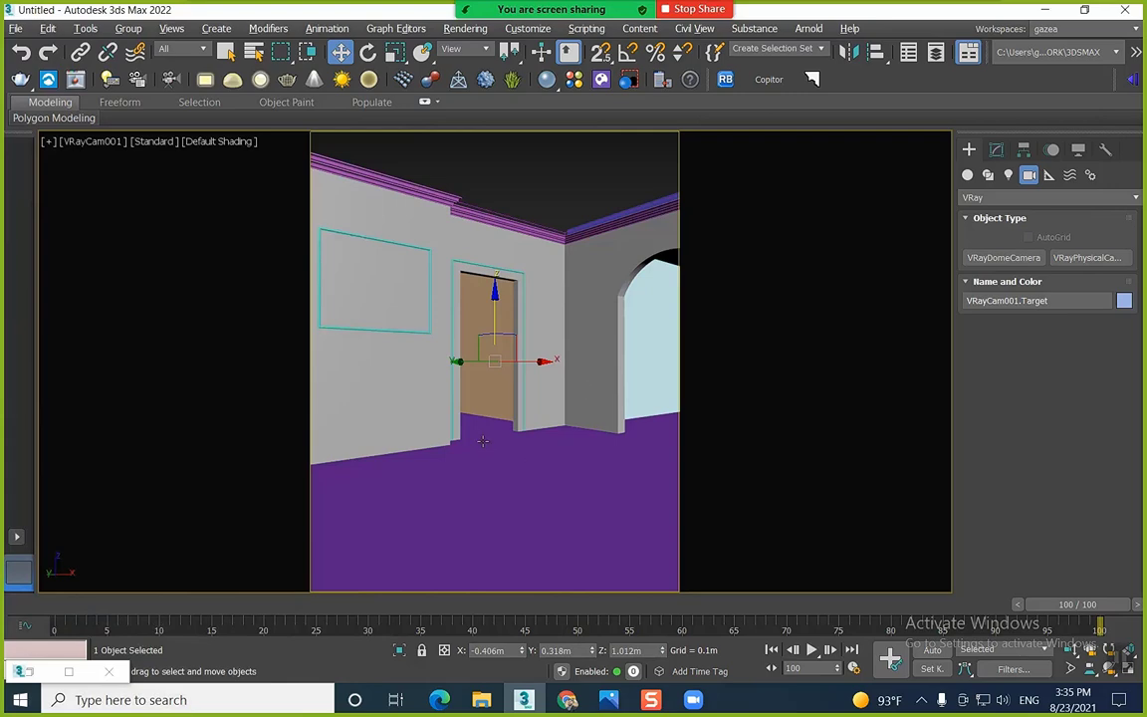
In a perspective view, create an AutoGrid box about 1.73 × 0.91 × 0.93 m on the tan wall beside the doorway
{"action": "key", "text": "p"}
{"action": "middle_click_drag", "start_coordinate": [630, 382], "coordinate": [729, 359], "text": "alt"}
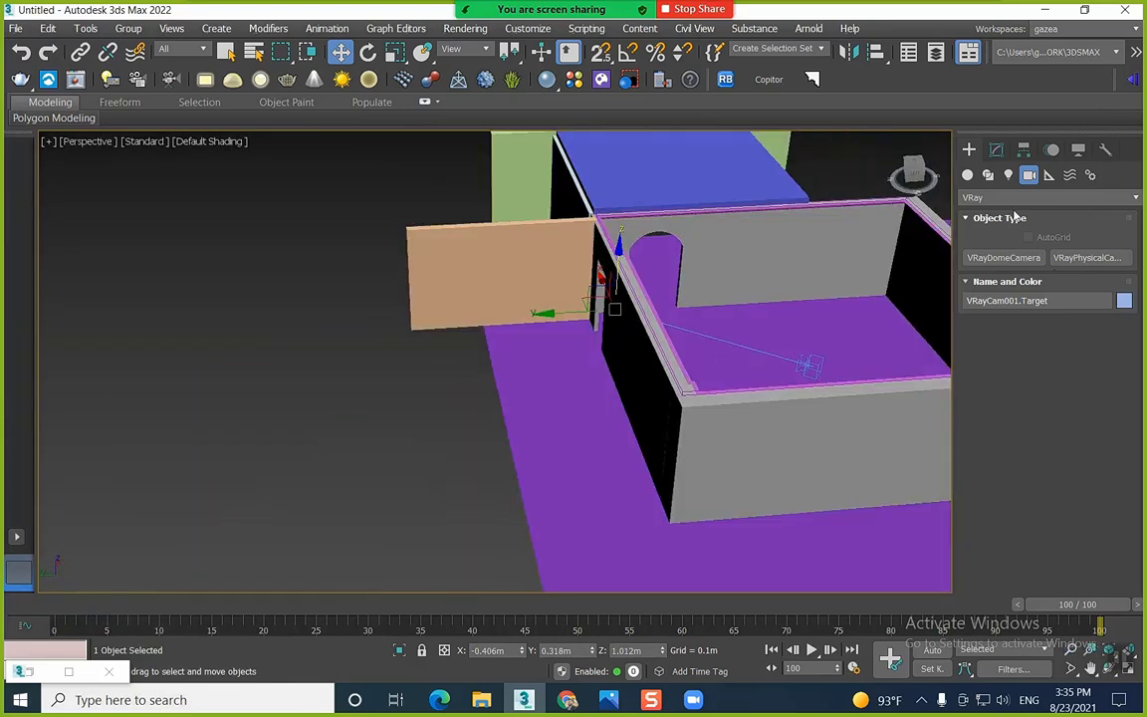
{"action": "left_click", "coordinate": [971, 177]}
{"action": "left_click", "coordinate": [1004, 258]}
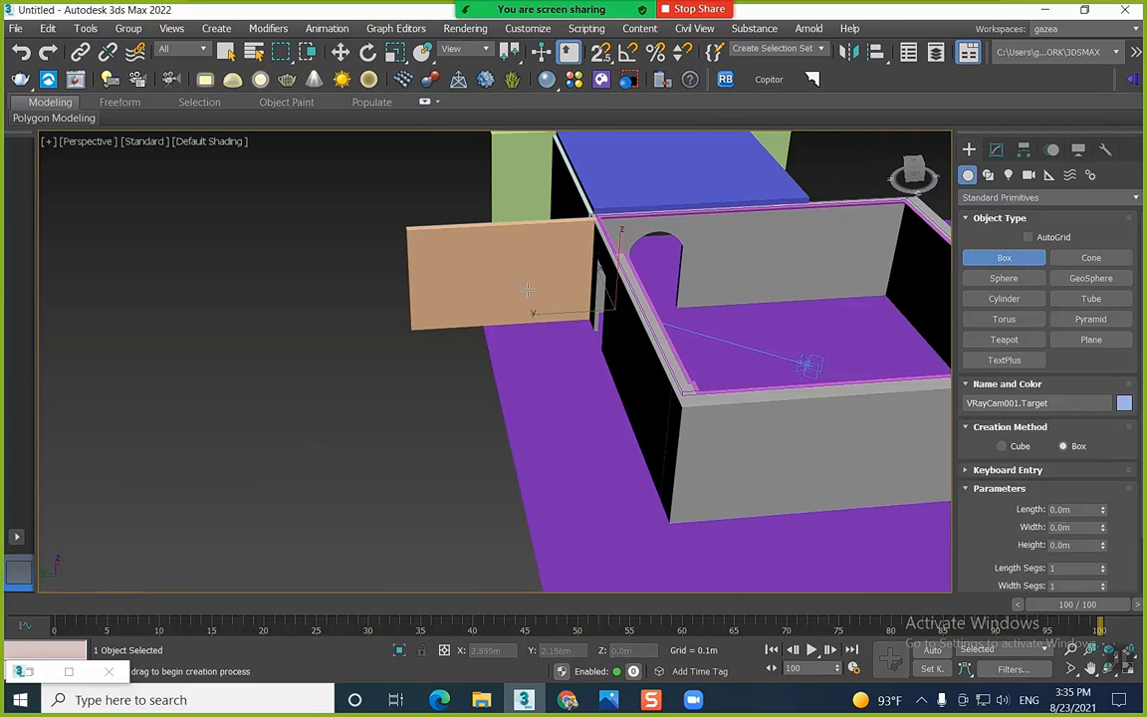
{"action": "scroll", "coordinate": [467, 284], "scroll_direction": "up", "scroll_amount": 4}
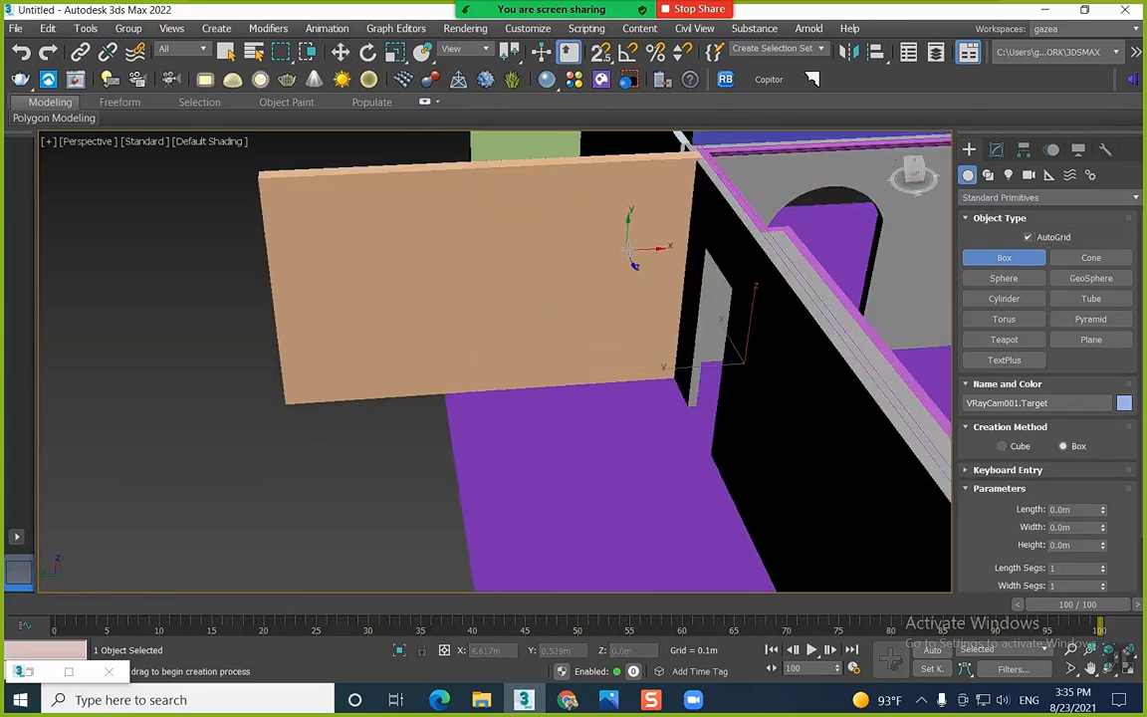
{"action": "left_click_drag", "start_coordinate": [654, 212], "coordinate": [576, 341]}
{"action": "left_click", "coordinate": [605, 384]}
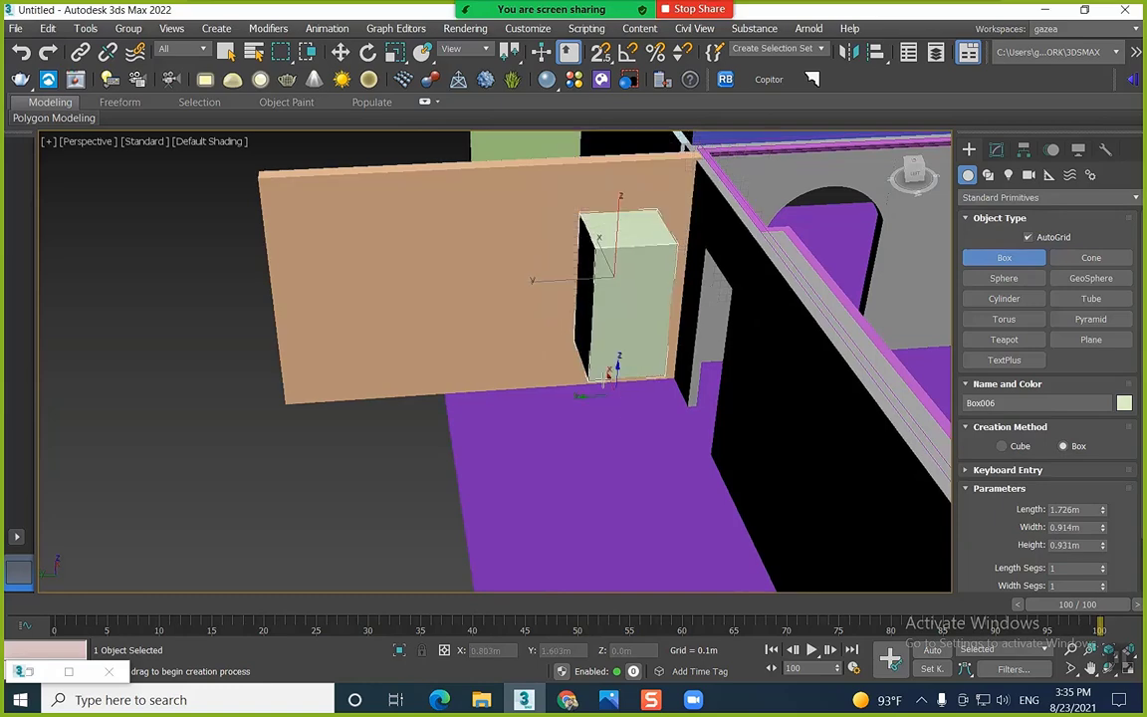
Copy the box sideways along the tan wall to make a second window cutter
{"action": "key", "text": "w"}
{"action": "middle_click_drag", "start_coordinate": [511, 316], "coordinate": [516, 275], "text": "alt"}
{"action": "mouse_move", "coordinate": [517, 274]}
{"action": "left_mouse_down", "text": "shift"}
{"action": "mouse_move", "coordinate": [406, 317]}
{"action": "mouse_move", "coordinate": [412, 355]}
{"action": "left_mouse_up", "text": "shift"}
{"action": "key", "text": "Return"}
Make a copy of the second window cutter rotated 90° with angle snap for the adjacent blue-gray wall
{"action": "middle_click_drag", "start_coordinate": [412, 354], "coordinate": [503, 370], "text": "alt"}
{"action": "key", "text": "e"}
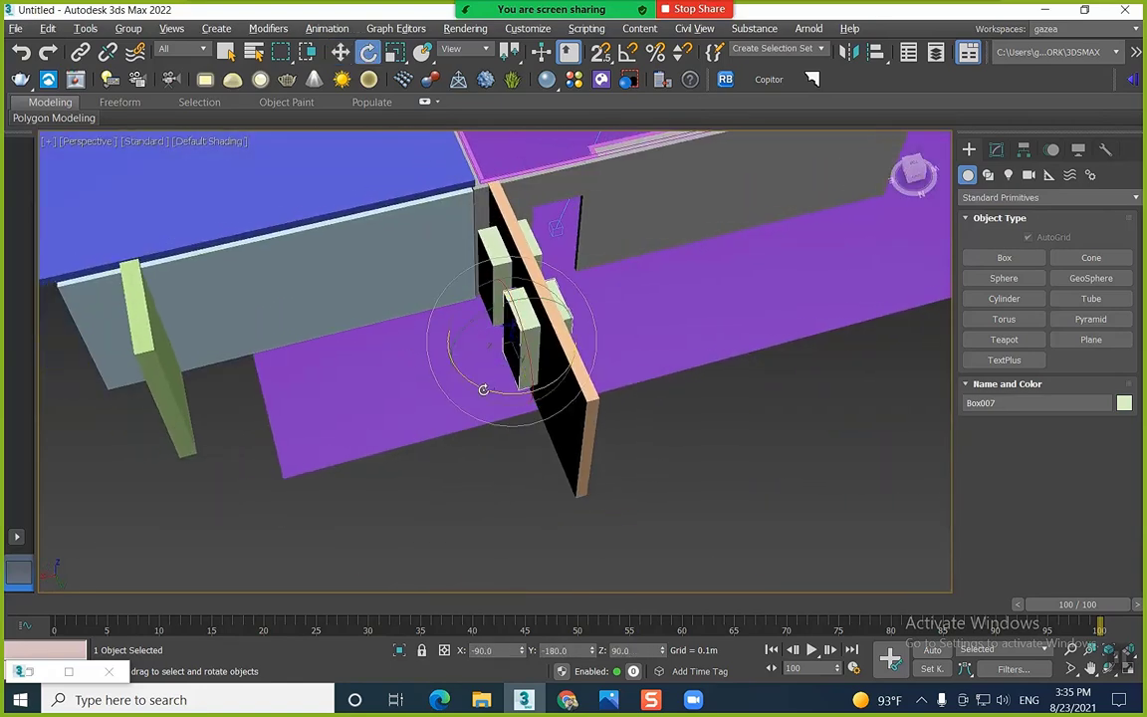
{"action": "mouse_move", "coordinate": [483, 389]}
{"action": "left_mouse_down", "text": "shift"}
{"action": "mouse_move", "coordinate": [395, 318]}
{"action": "mouse_move", "coordinate": [435, 343]}
{"action": "left_mouse_up", "text": "shift"}
{"action": "key", "text": "a"}
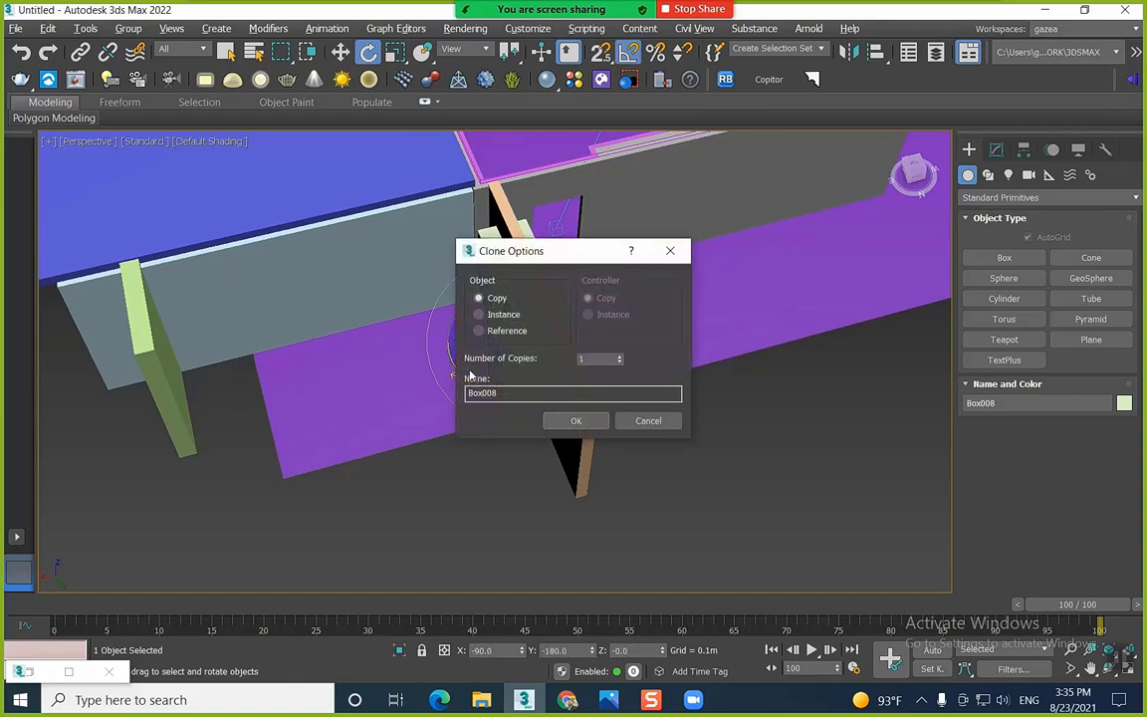
{"action": "left_click", "coordinate": [582, 419]}
Copy the rotated cutter along the blue-gray wall so that wall has two window cutters
{"action": "key", "text": "w"}
{"action": "mouse_move", "coordinate": [494, 369]}
{"action": "left_mouse_down", "text": "shift"}
{"action": "mouse_move", "coordinate": [398, 261]}
{"action": "mouse_move", "coordinate": [368, 251]}
{"action": "mouse_move", "coordinate": [295, 263]}
{"action": "left_mouse_up", "text": "shift"}
{"action": "left_click", "coordinate": [583, 417]}
Cut two window openings in the tan wall by subtracting its two boxes with ProBoolean
{"action": "middle_click_drag", "start_coordinate": [587, 416], "coordinate": [256, 353], "text": "alt"}
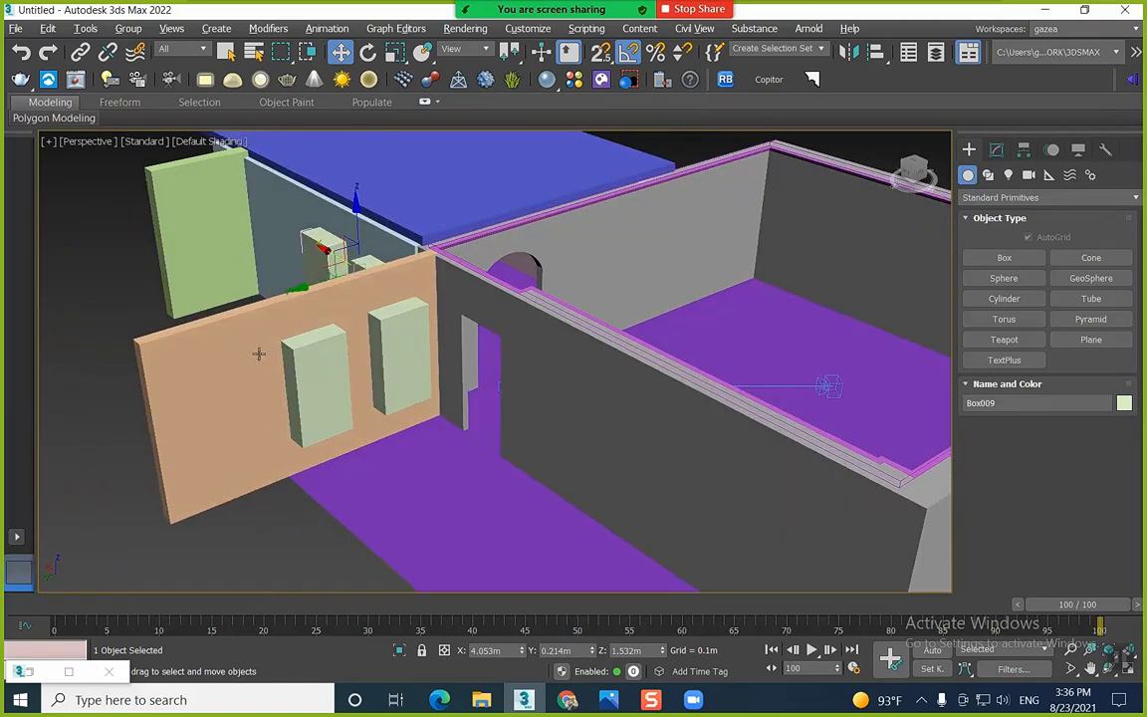
{"action": "left_click", "coordinate": [256, 354]}
{"action": "left_click", "coordinate": [1026, 197]}
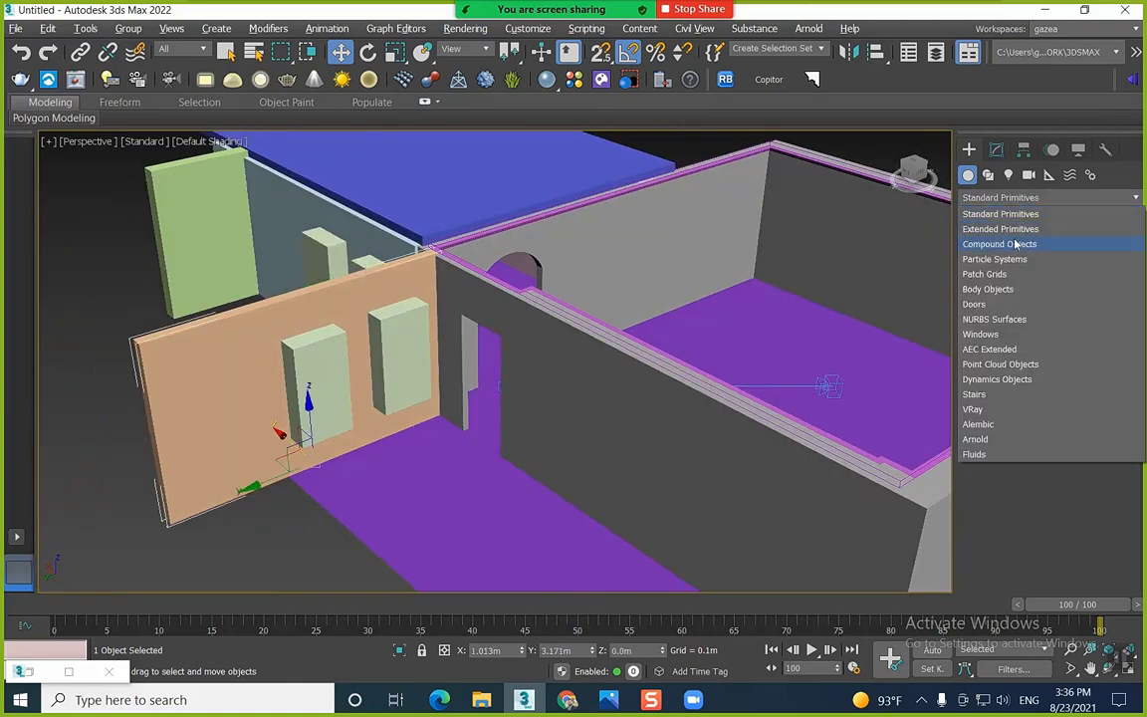
{"action": "left_click", "coordinate": [1015, 244]}
{"action": "left_click", "coordinate": [1091, 338]}
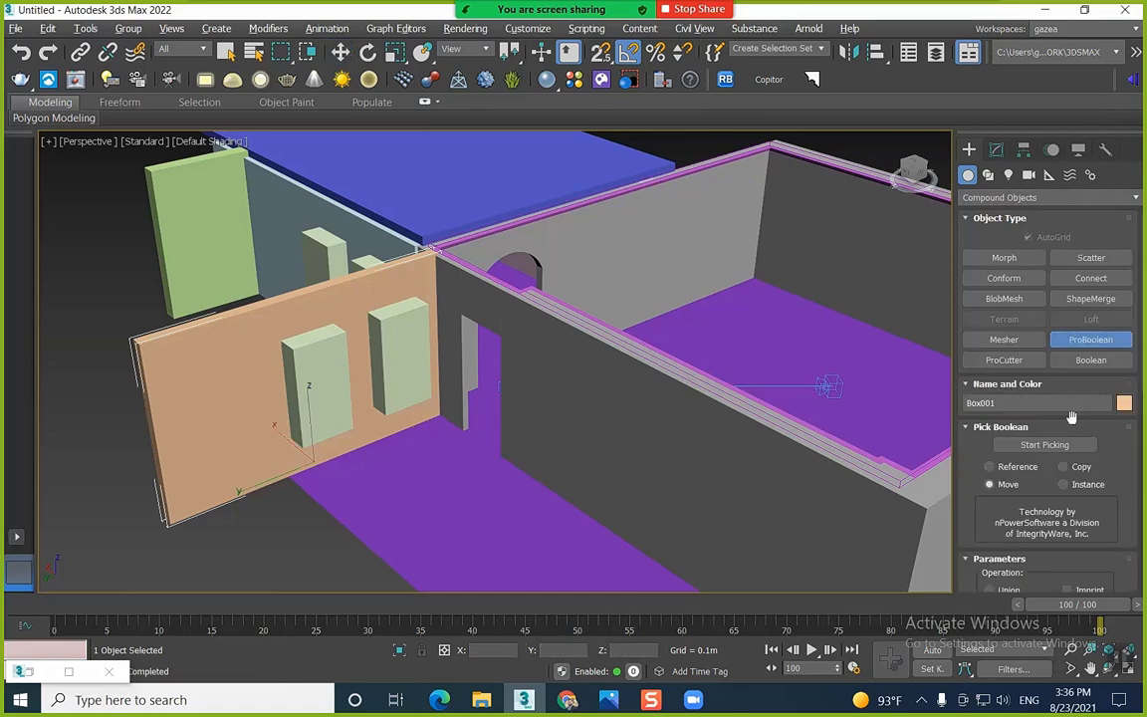
{"action": "left_click", "coordinate": [1044, 444]}
{"action": "left_click", "coordinate": [403, 351]}
{"action": "left_click", "coordinate": [304, 388]}
{"action": "key", "text": "w"}
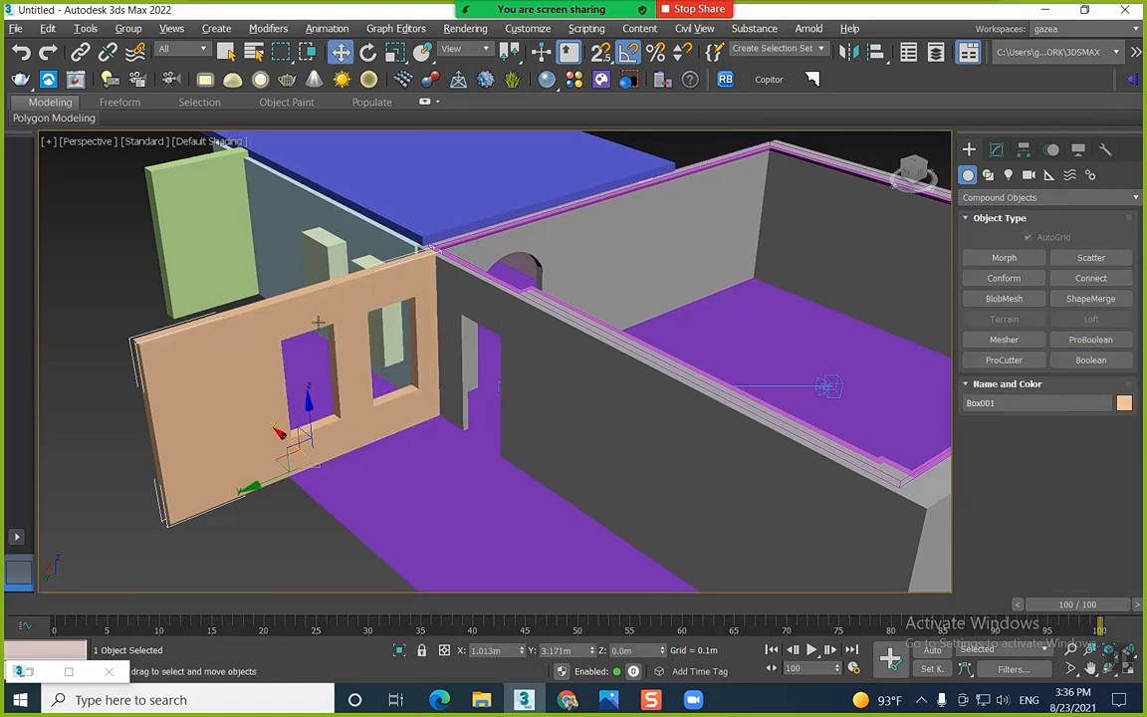
Subtract the two remaining boxes from the blue-gray wall with ProBoolean to cut its window openings
{"action": "left_click", "coordinate": [293, 213]}
{"action": "left_click", "coordinate": [1006, 197]}
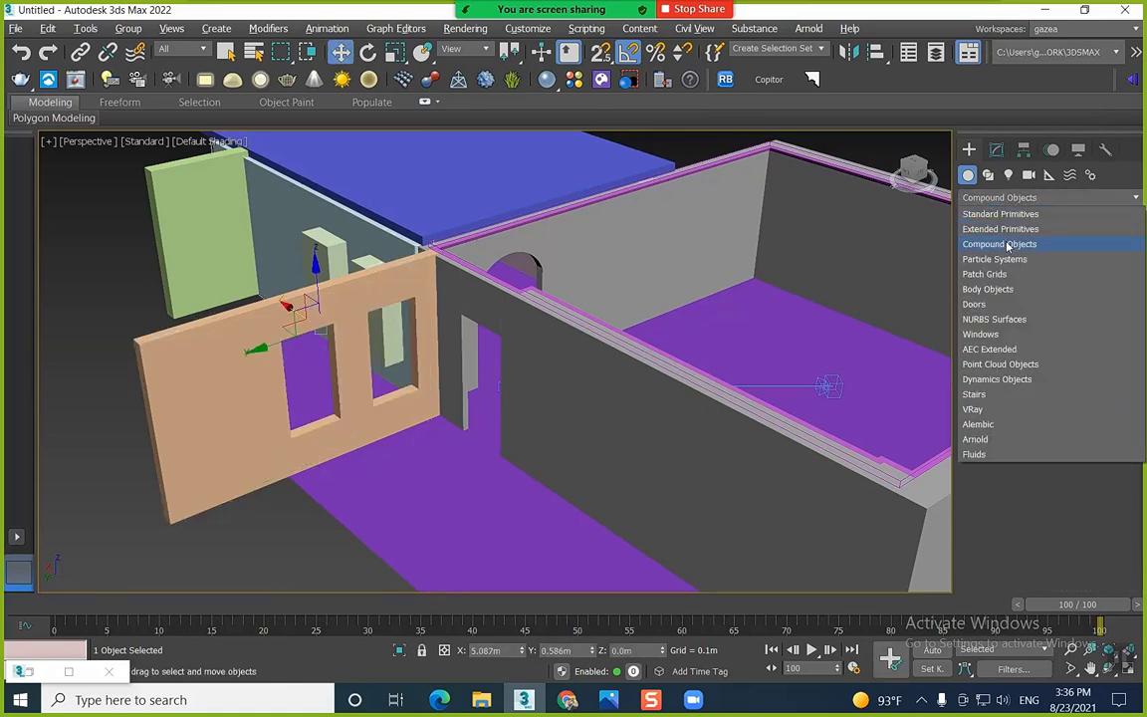
{"action": "left_click", "coordinate": [1007, 244]}
{"action": "left_click", "coordinate": [1090, 339]}
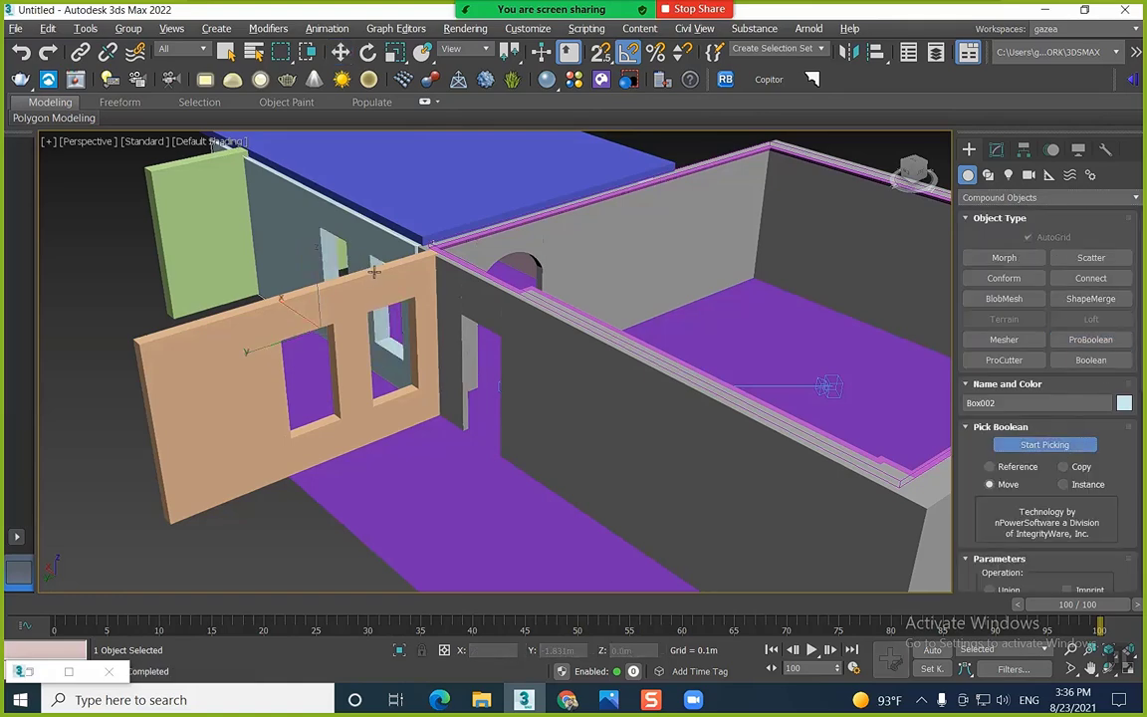
{"action": "key", "text": "w"}
Create a 1.726 × 0.914 m plane snapped to opposite corners of the tan wall's window opening nearest the doorway
{"action": "left_click", "coordinate": [1005, 197]}
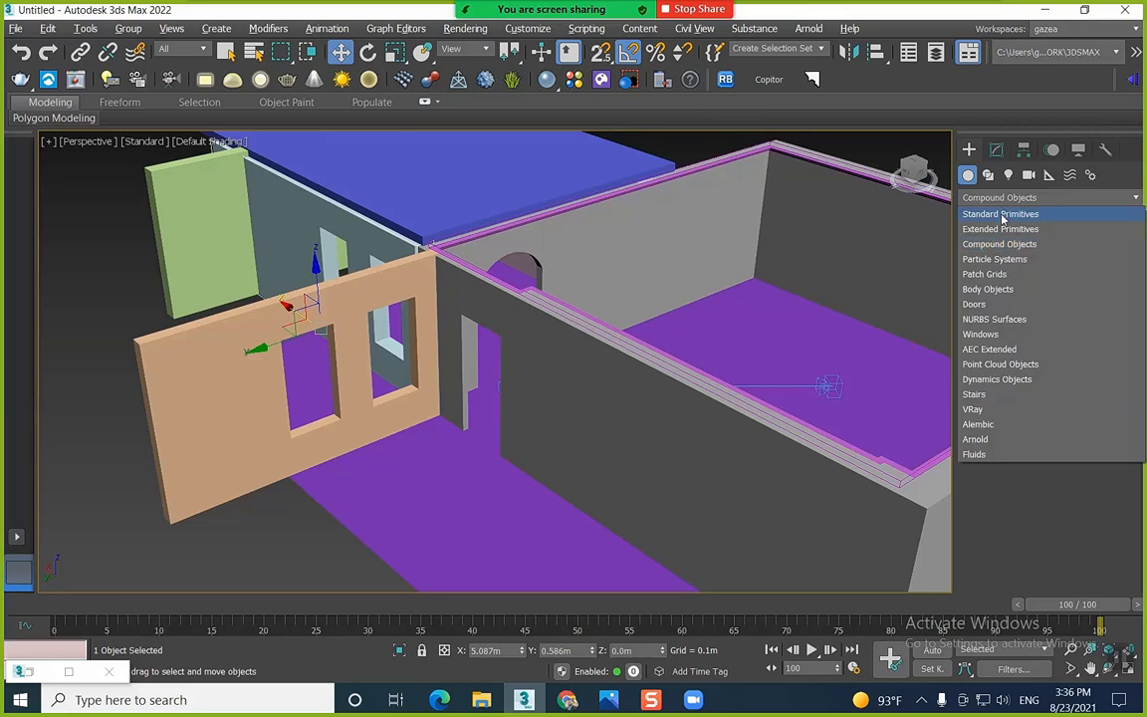
{"action": "left_click", "coordinate": [1004, 212]}
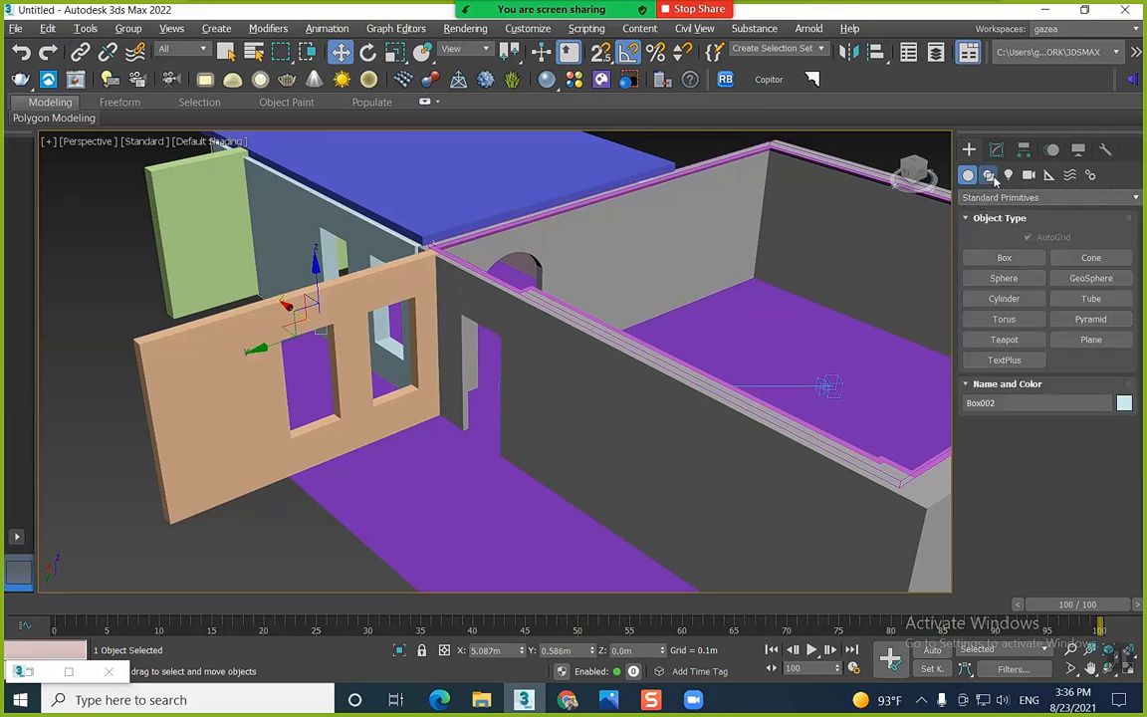
{"action": "left_click", "coordinate": [1091, 258]}
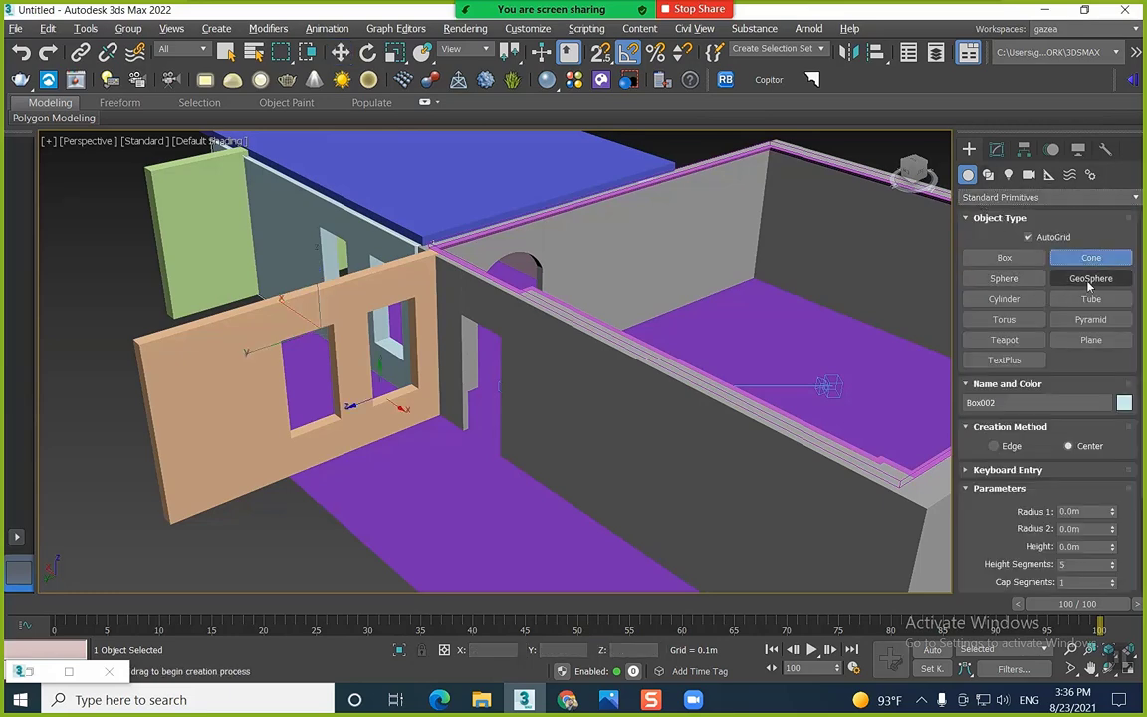
{"action": "left_click", "coordinate": [1091, 340]}
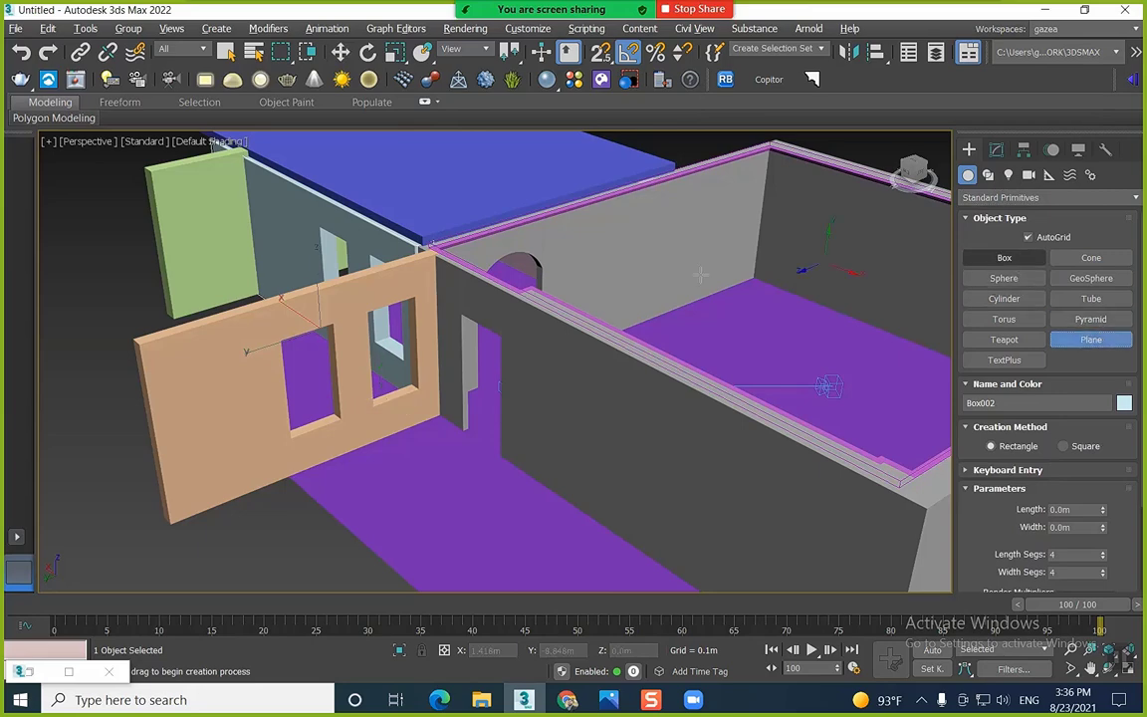
{"action": "scroll", "coordinate": [603, 434], "scroll_direction": "up", "scroll_amount": 5}
{"action": "key", "text": "s"}
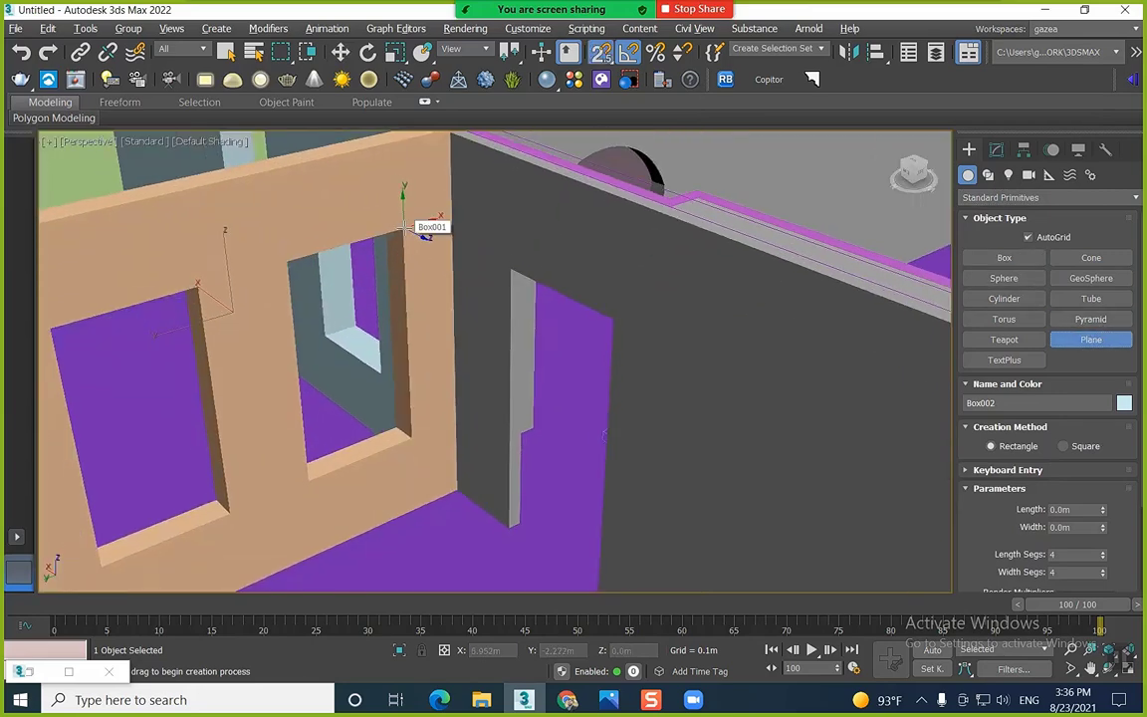
{"action": "left_click_drag", "start_coordinate": [404, 228], "coordinate": [379, 365]}
{"action": "left_click_drag", "start_coordinate": [310, 471], "coordinate": [309, 473]}
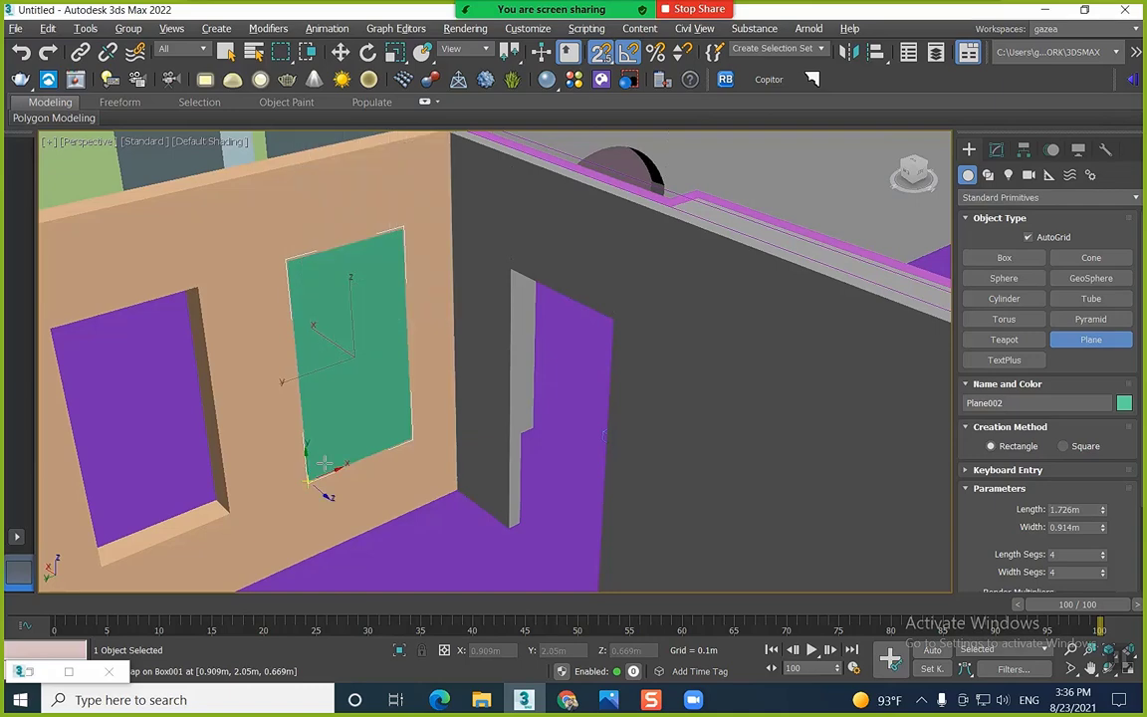
{"action": "key", "text": "w"}
Show edged faces and convert the window plane to an Editable Poly
{"action": "key", "text": "F4"}
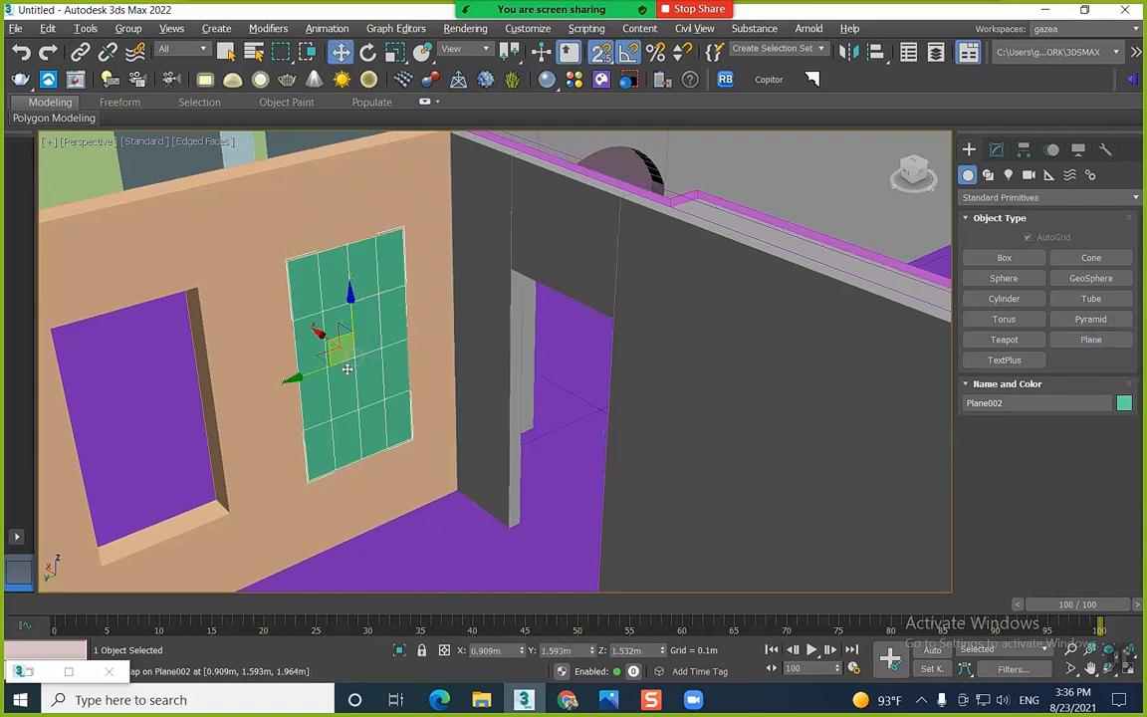
{"action": "key", "text": "1"}
{"action": "right_click", "coordinate": [532, 277]}
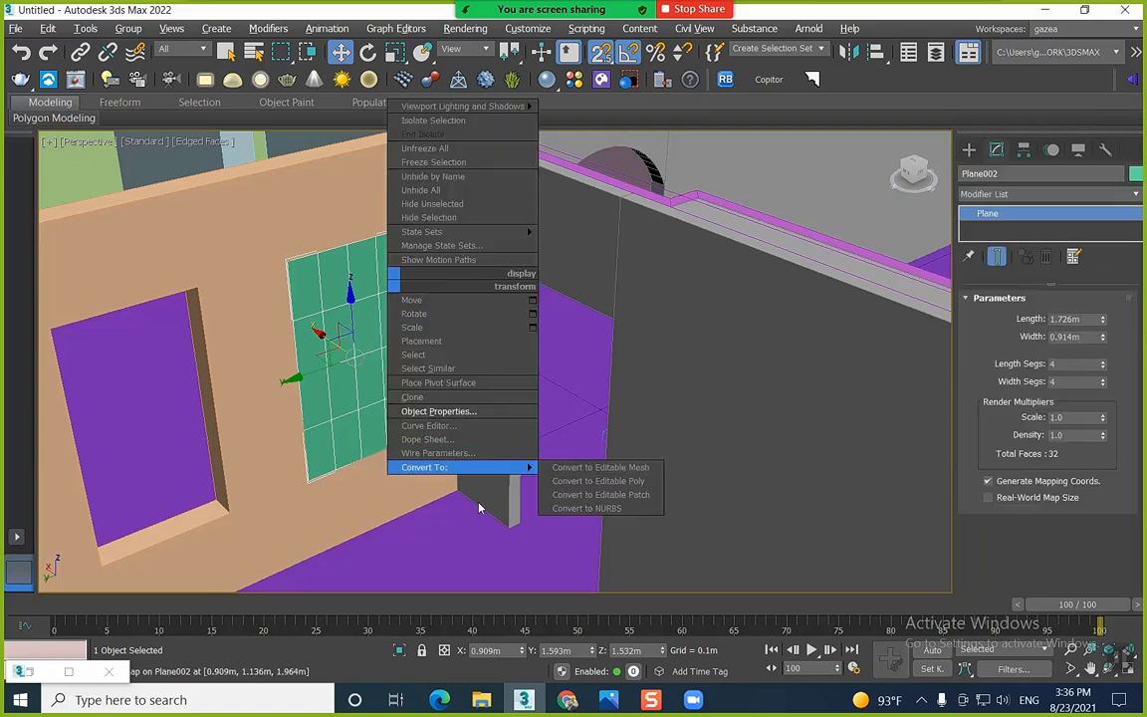
{"action": "left_click", "coordinate": [601, 469]}
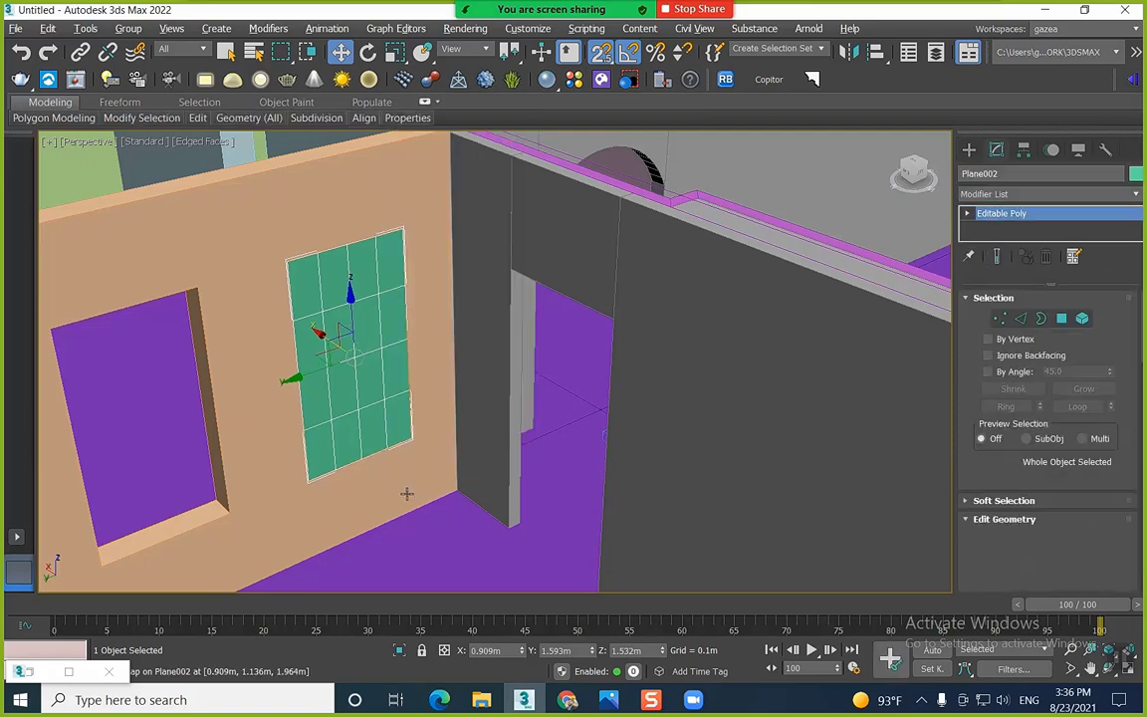
Inset all 16 window polygons by 0.01 m as a group, and inset each one by polygon another 0.01 m
{"action": "key", "text": "4"}
{"action": "scroll", "coordinate": [981, 477], "scroll_direction": "down", "scroll_amount": 3}
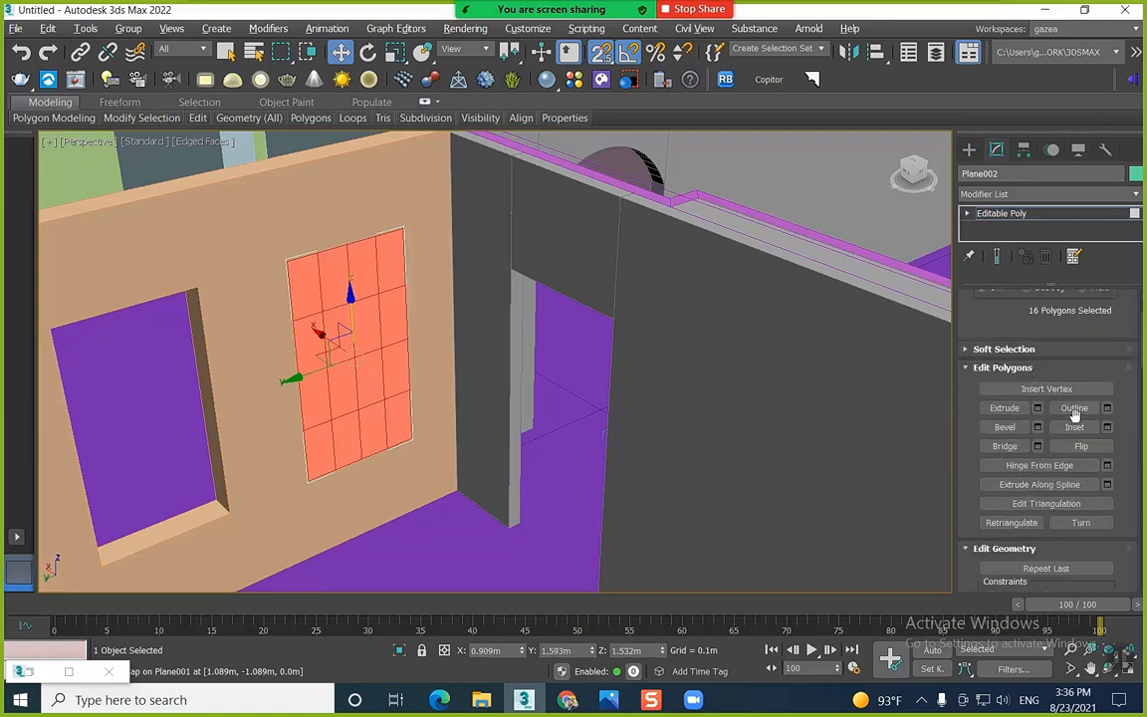
{"action": "left_click", "coordinate": [1106, 426]}
{"action": "scroll", "coordinate": [307, 254], "scroll_direction": "up", "scroll_amount": 5}
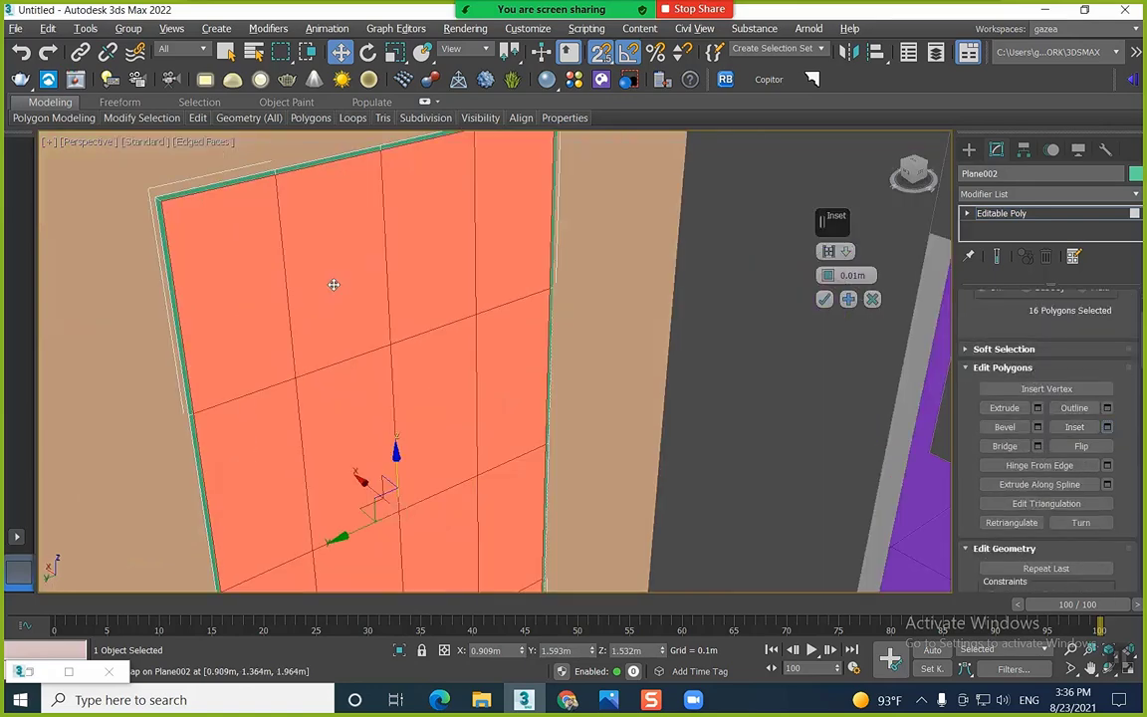
{"action": "left_click", "coordinate": [848, 299]}
{"action": "left_click", "coordinate": [827, 251]}
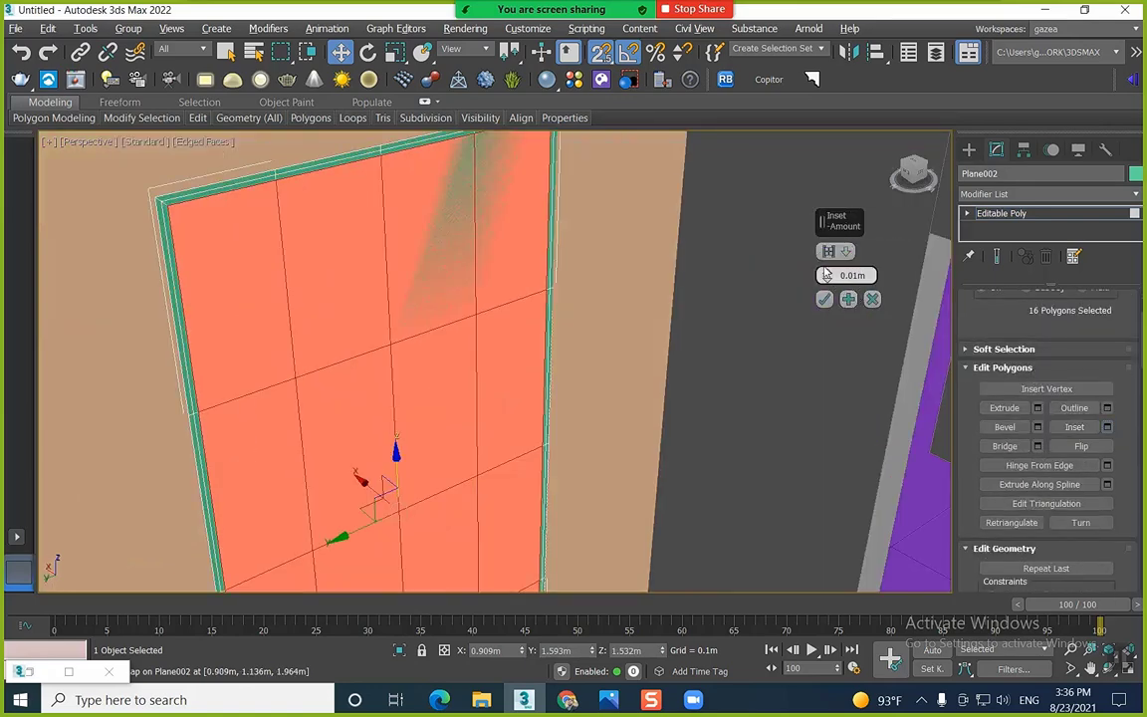
{"action": "left_click", "coordinate": [750, 235]}
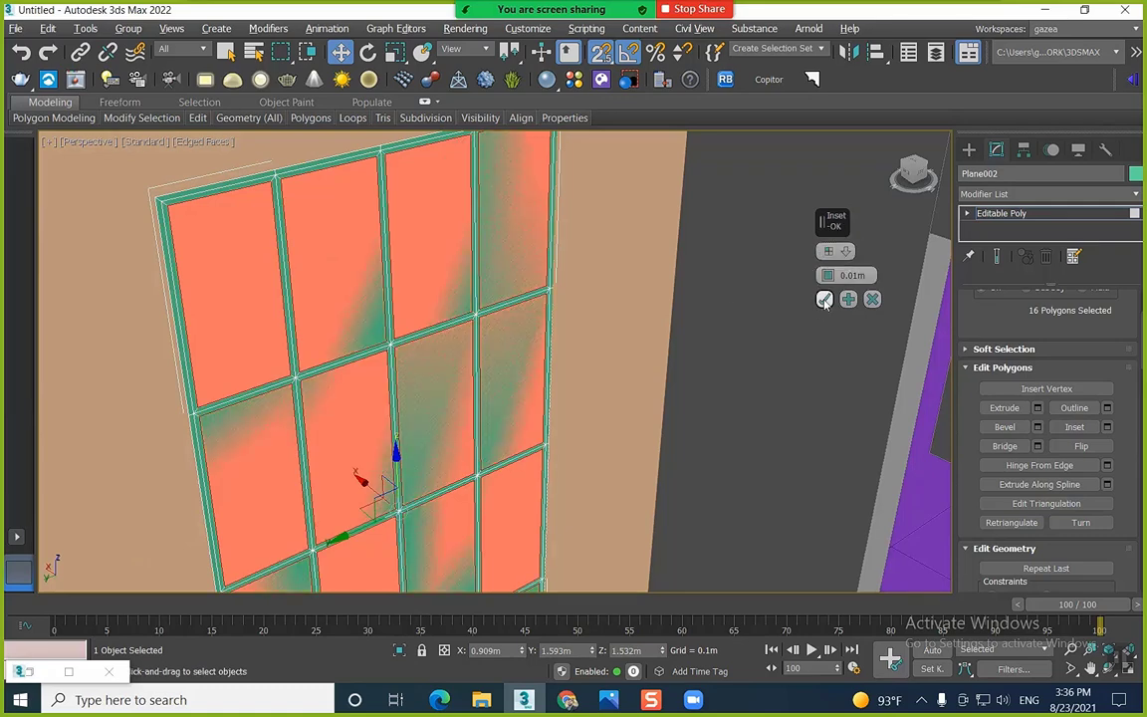
{"action": "left_click", "coordinate": [824, 300]}
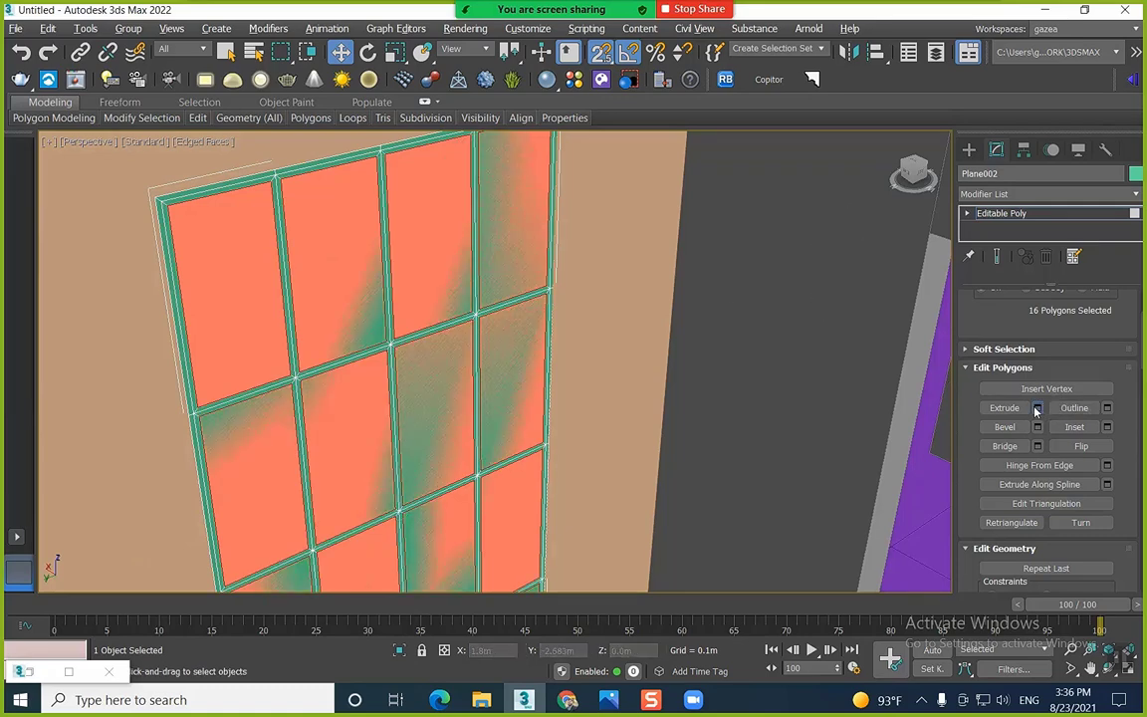
Extrude the inset pane polygons by -0.024 m to form the window's muntin grid
{"action": "left_click", "coordinate": [1038, 407]}
{"action": "left_click_drag", "start_coordinate": [826, 275], "coordinate": [841, 338]}
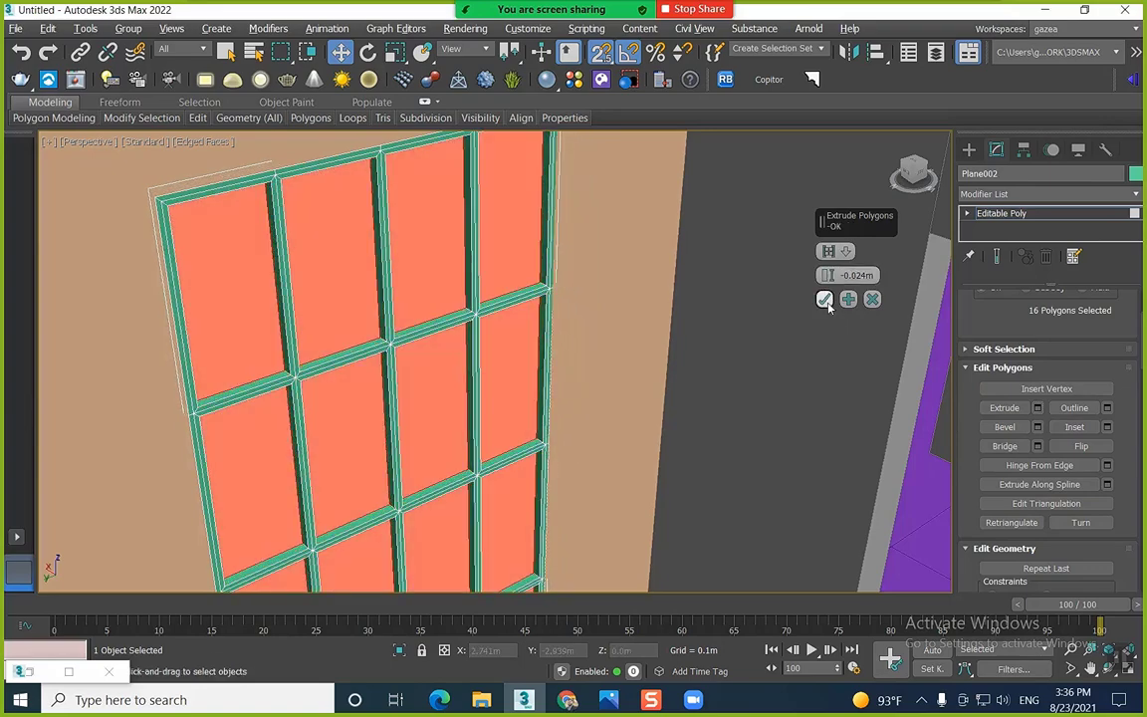
{"action": "left_click", "coordinate": [824, 300]}
Detach the pane polygons as a separate object, and move the panes and frame together back into the wall opening
{"action": "scroll", "coordinate": [334, 274], "scroll_direction": "down", "scroll_amount": 5}
{"action": "middle_click_drag", "start_coordinate": [328, 287], "coordinate": [350, 331], "text": "alt"}
{"action": "scroll", "coordinate": [353, 343], "scroll_direction": "up", "scroll_amount": 2}
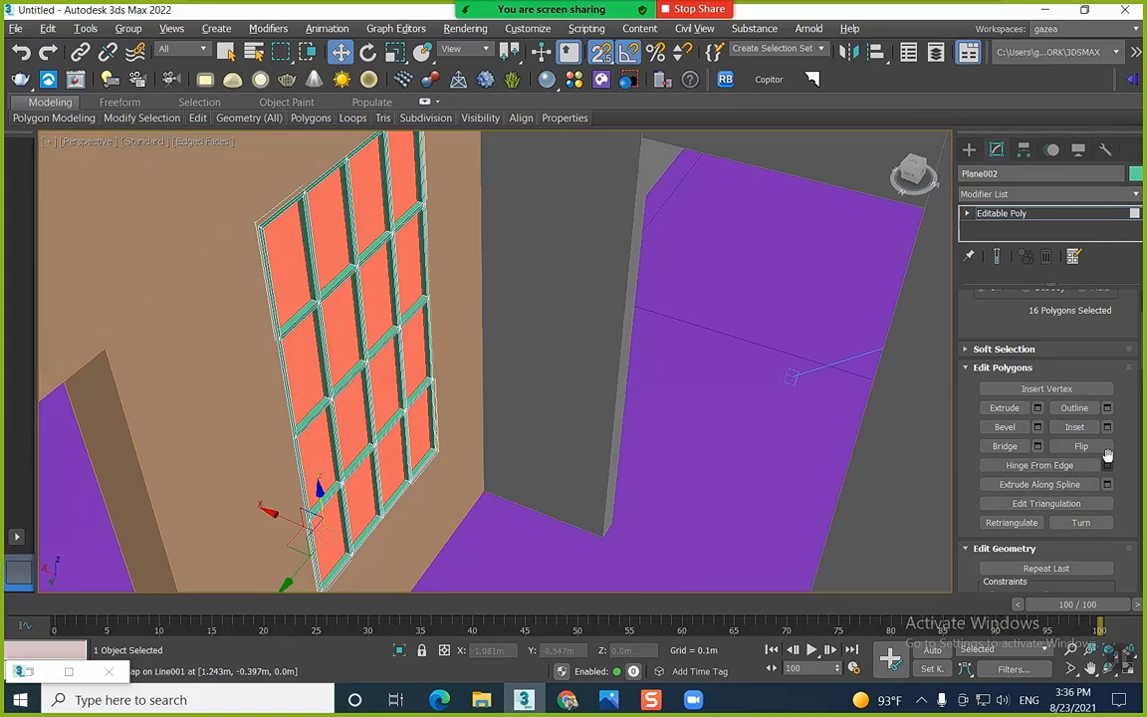
{"action": "scroll", "coordinate": [1116, 396], "scroll_direction": "down", "scroll_amount": 1}
{"action": "scroll", "coordinate": [1116, 396], "scroll_direction": "down", "scroll_amount": 3}
{"action": "left_click", "coordinate": [1081, 491]}
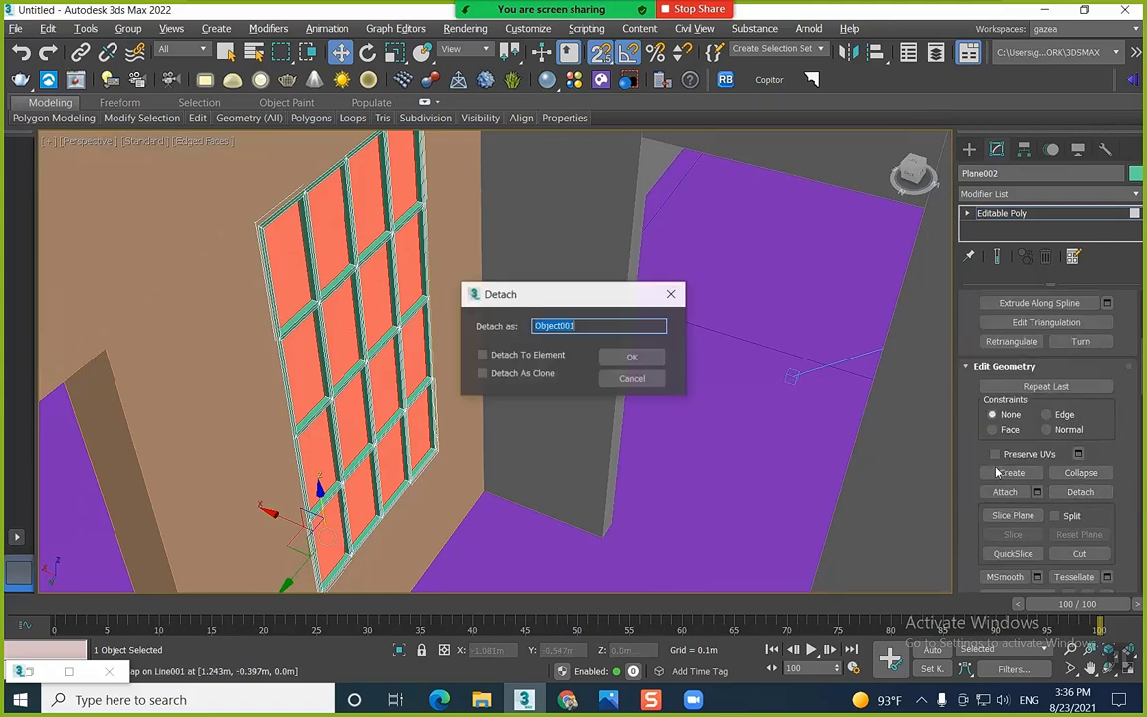
{"action": "left_click", "coordinate": [633, 359]}
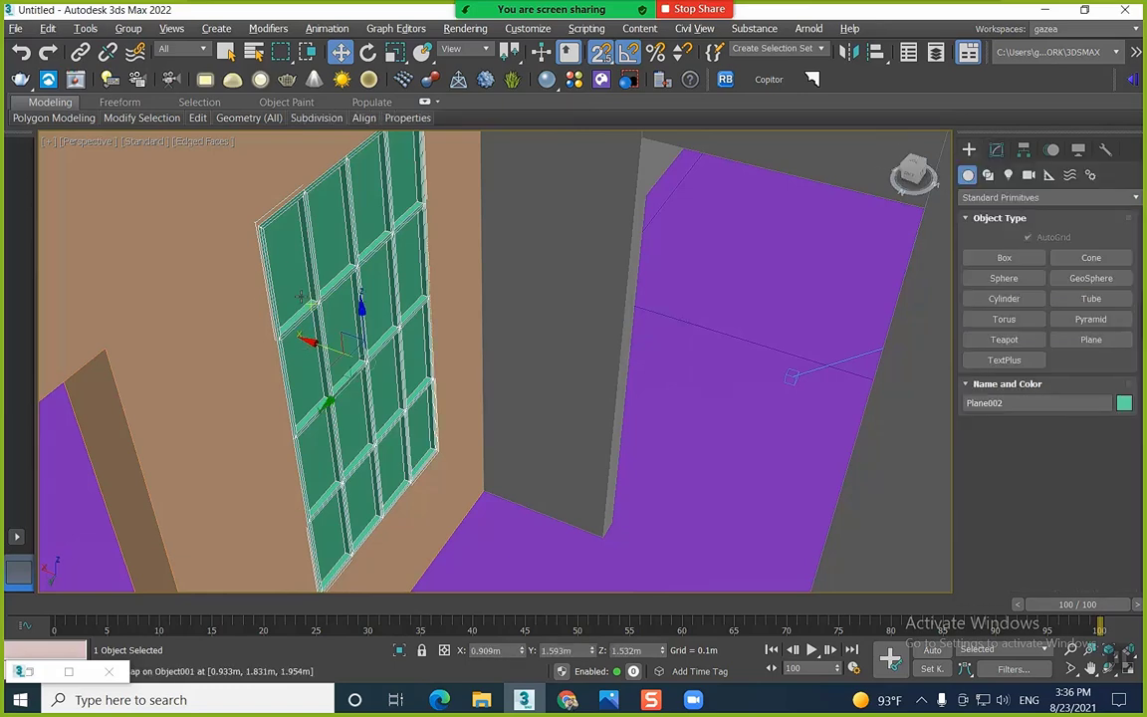
{"action": "left_click", "coordinate": [293, 261], "text": "ctrl"}
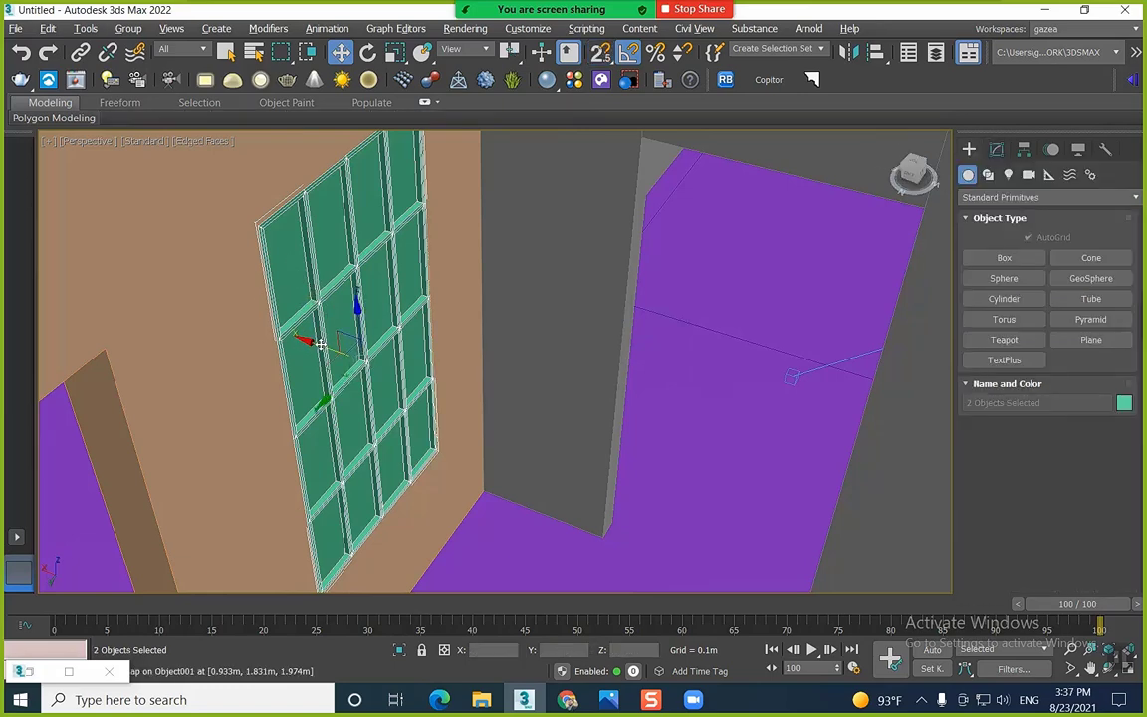
{"action": "left_click_drag", "start_coordinate": [287, 311], "coordinate": [309, 342]}
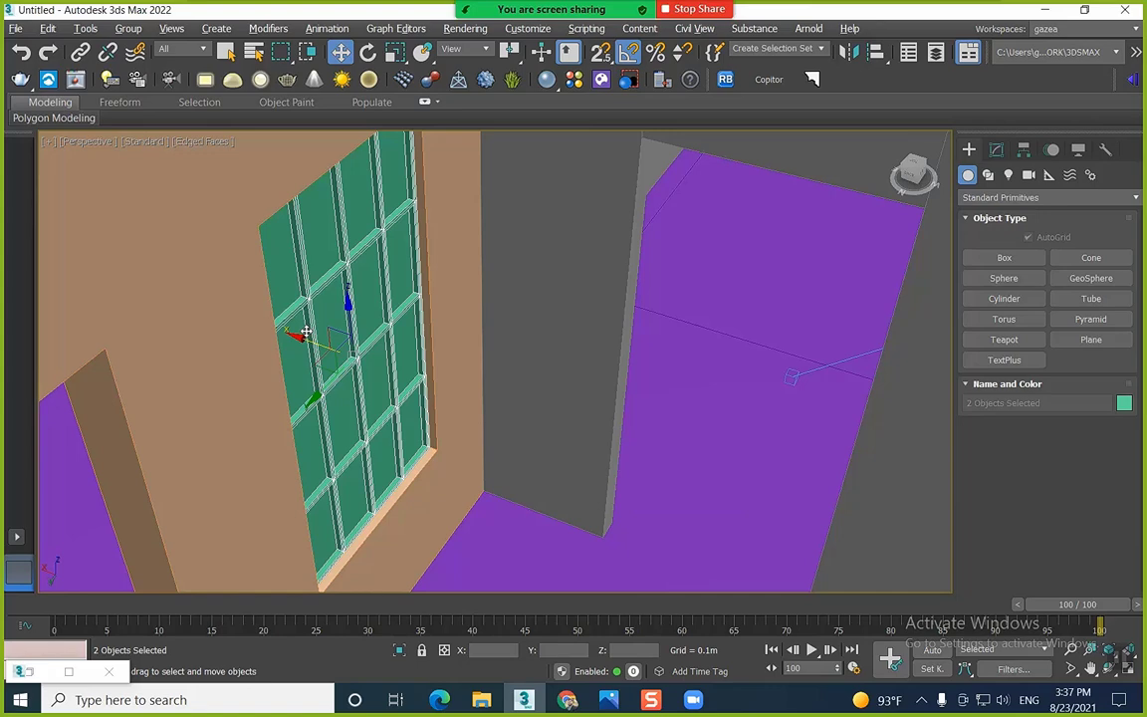
Draw a plane of 4 by 4 segments, about 1.726 m by 0.914 m, corner to corner across the wall's empty window opening
{"action": "middle_click_drag", "start_coordinate": [544, 367], "coordinate": [675, 395], "text": "alt"}
{"action": "left_click", "coordinate": [1105, 341]}
{"action": "middle_click_drag", "start_coordinate": [438, 349], "coordinate": [451, 219], "text": "alt"}
{"action": "left_click_drag", "start_coordinate": [450, 219], "coordinate": [337, 481]}
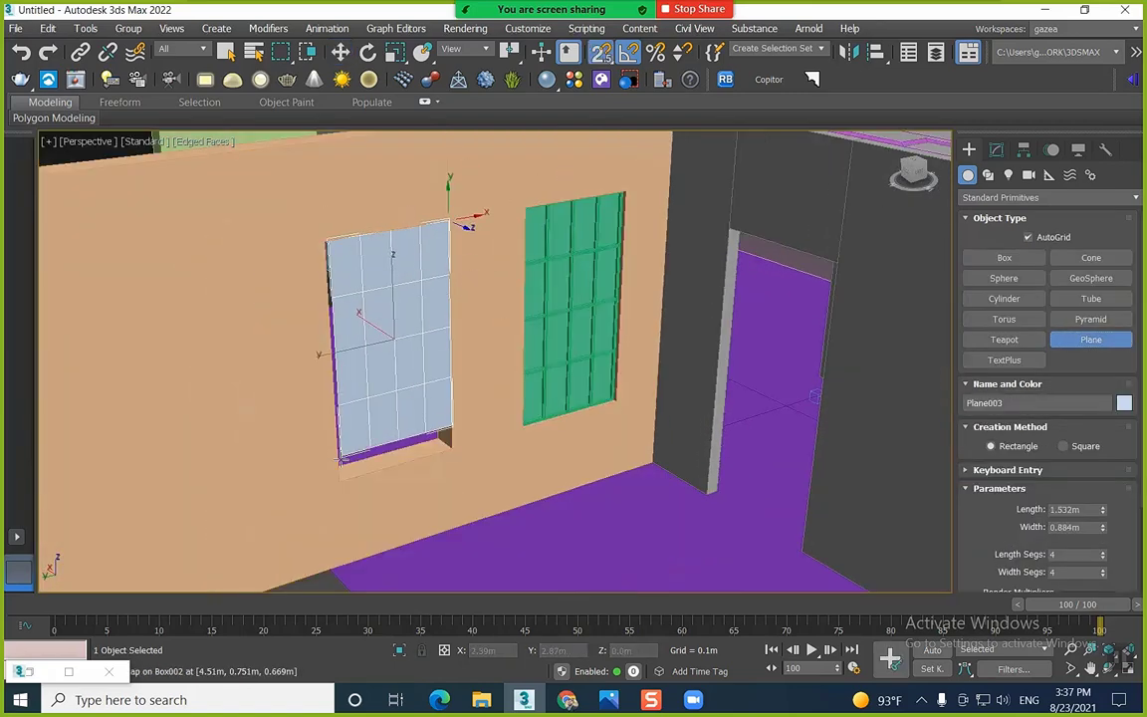
{"action": "key", "text": "w"}
{"action": "middle_click_drag", "start_coordinate": [393, 330], "coordinate": [380, 344], "text": "alt"}
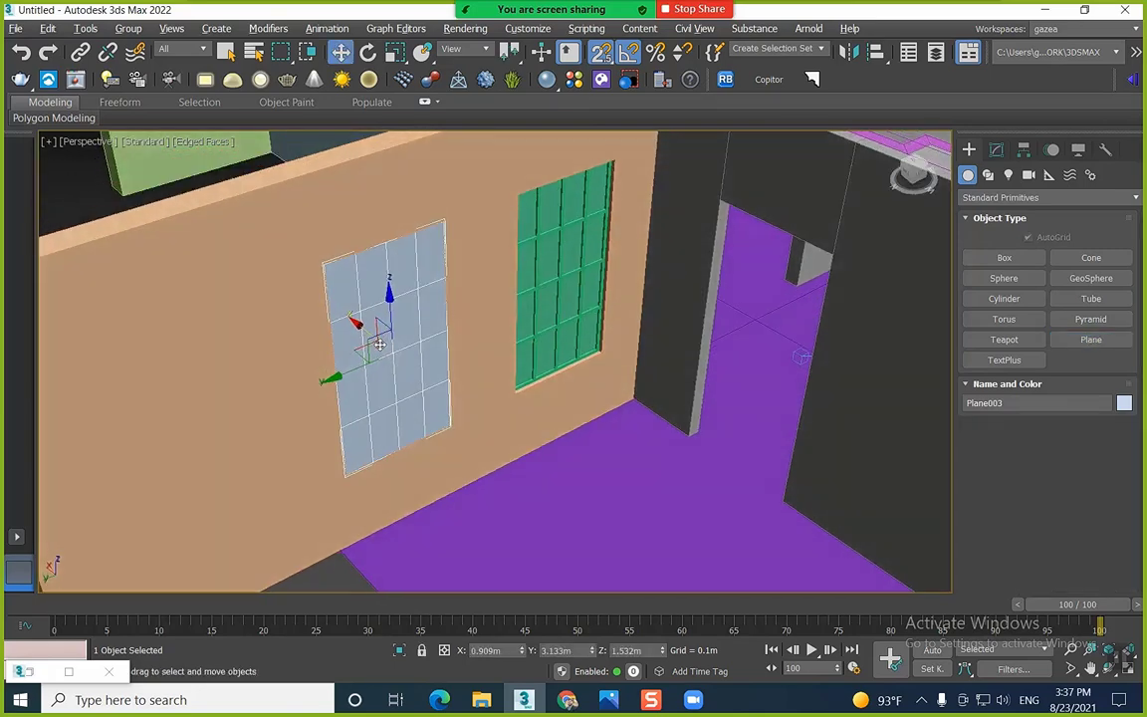
Compare the window grid in the reference photo with the windows seen through the V-Ray camera
{"action": "key", "text": "c"}
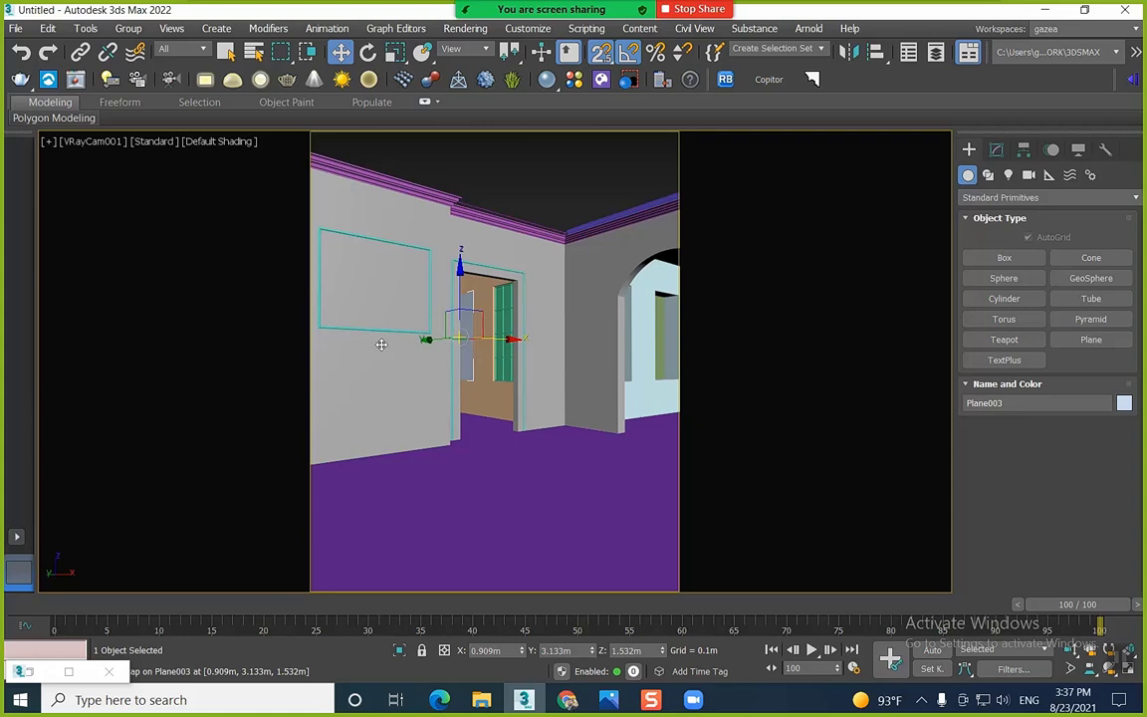
{"action": "left_click", "coordinate": [35, 671]}
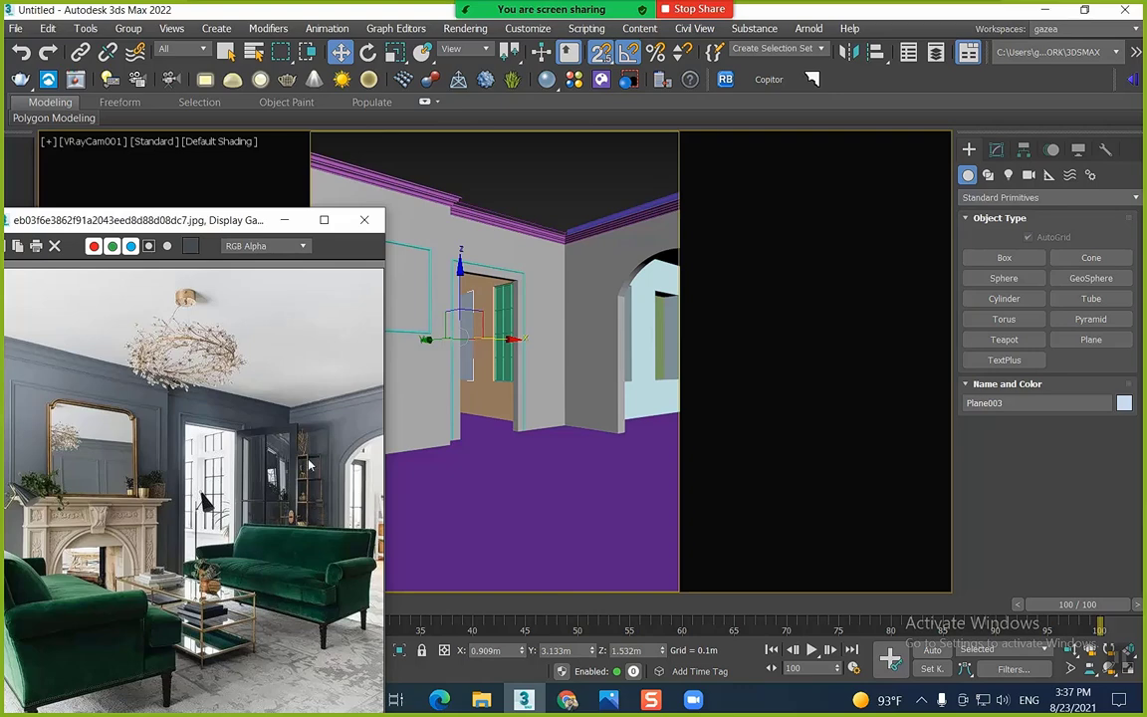
{"action": "scroll", "coordinate": [213, 535], "scroll_direction": "up", "scroll_amount": 3}
{"action": "scroll", "coordinate": [248, 468], "scroll_direction": "down", "scroll_amount": 2}
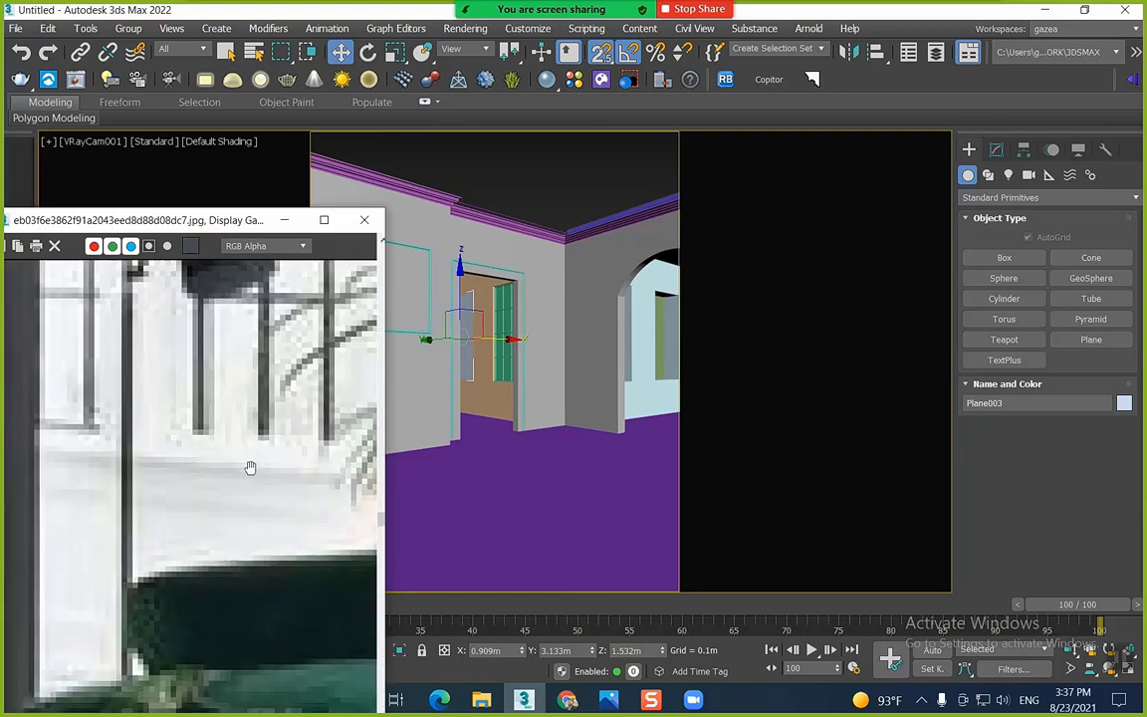
{"action": "scroll", "coordinate": [223, 473], "scroll_direction": "down", "scroll_amount": 2}
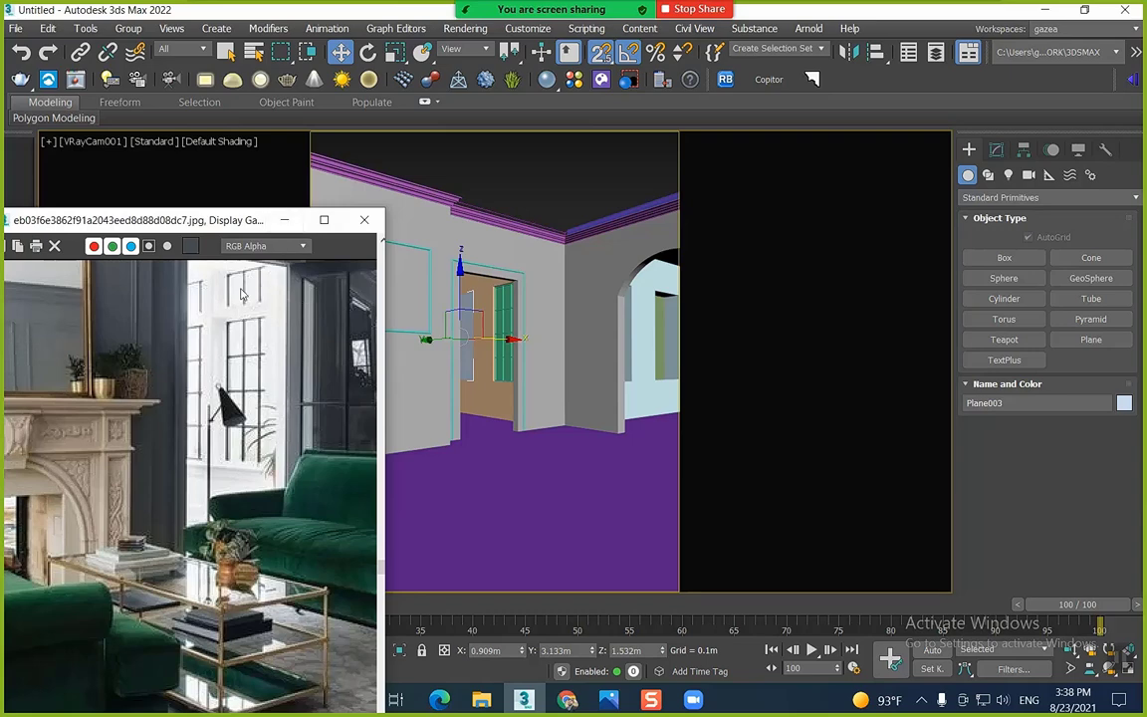
{"action": "left_click", "coordinate": [284, 220]}
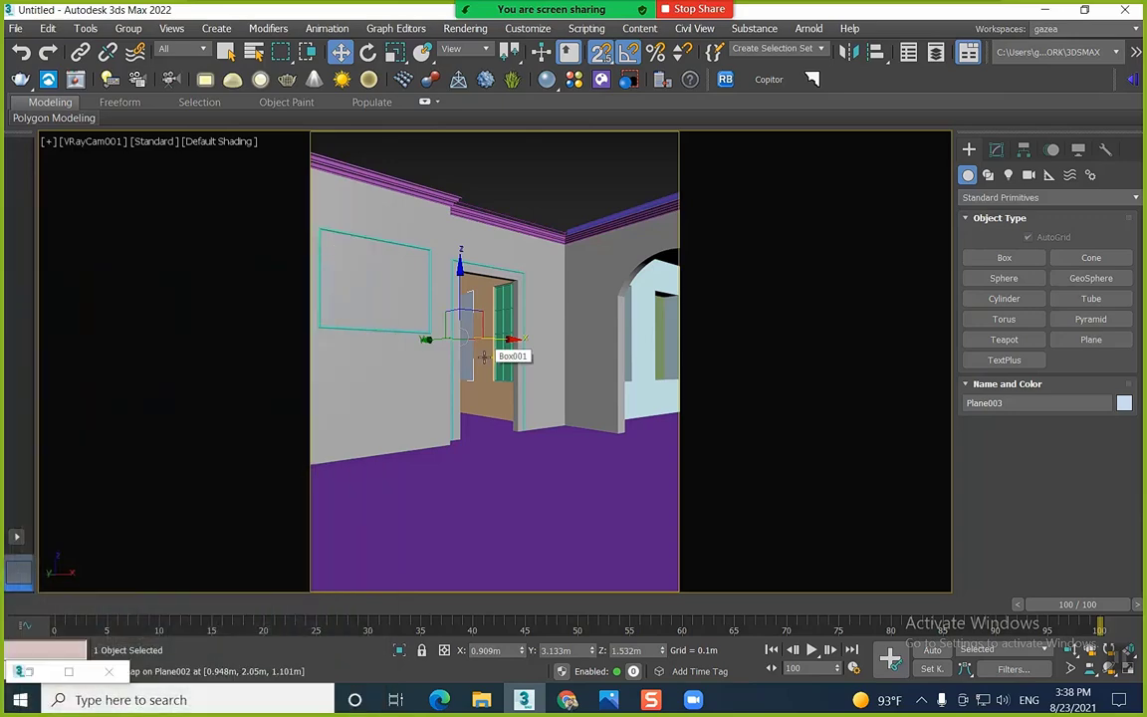
Convert the new plane to an Editable Poly, tessellate it into a finer grid, and try selecting its polygons
{"action": "key", "text": "p"}
{"action": "scroll", "coordinate": [475, 355], "scroll_direction": "down", "scroll_amount": 3}
{"action": "scroll", "coordinate": [426, 336], "scroll_direction": "up", "scroll_amount": 5}
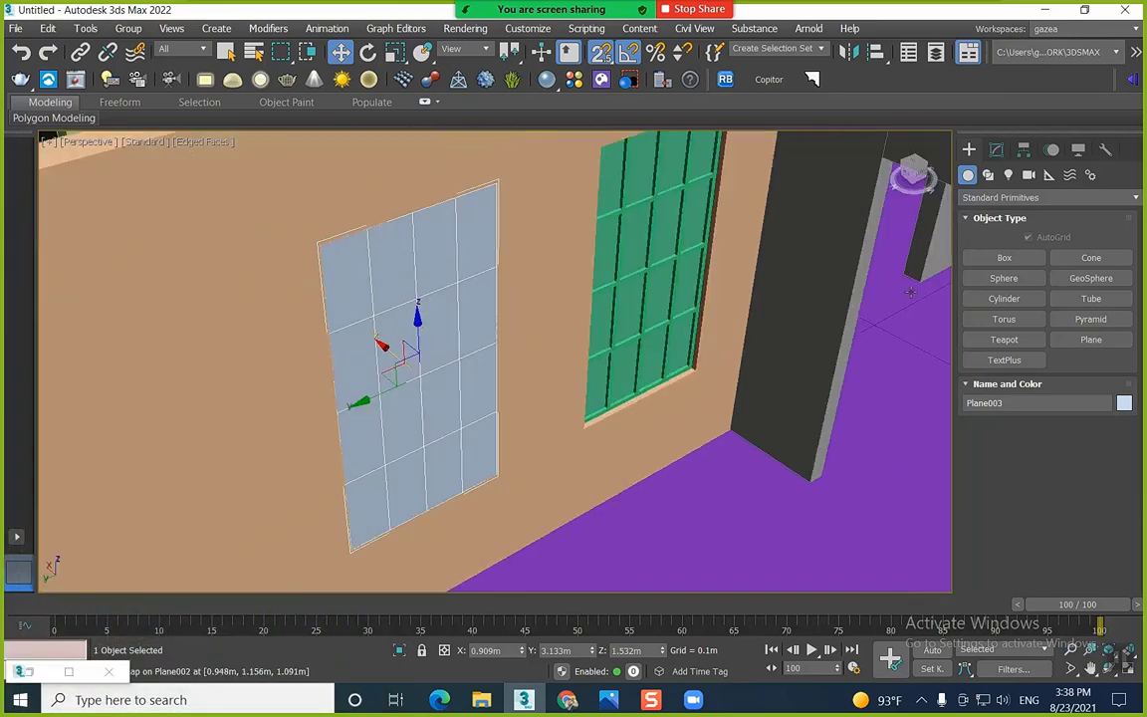
{"action": "right_click", "coordinate": [498, 314]}
{"action": "mouse_move", "coordinate": [468, 502]}
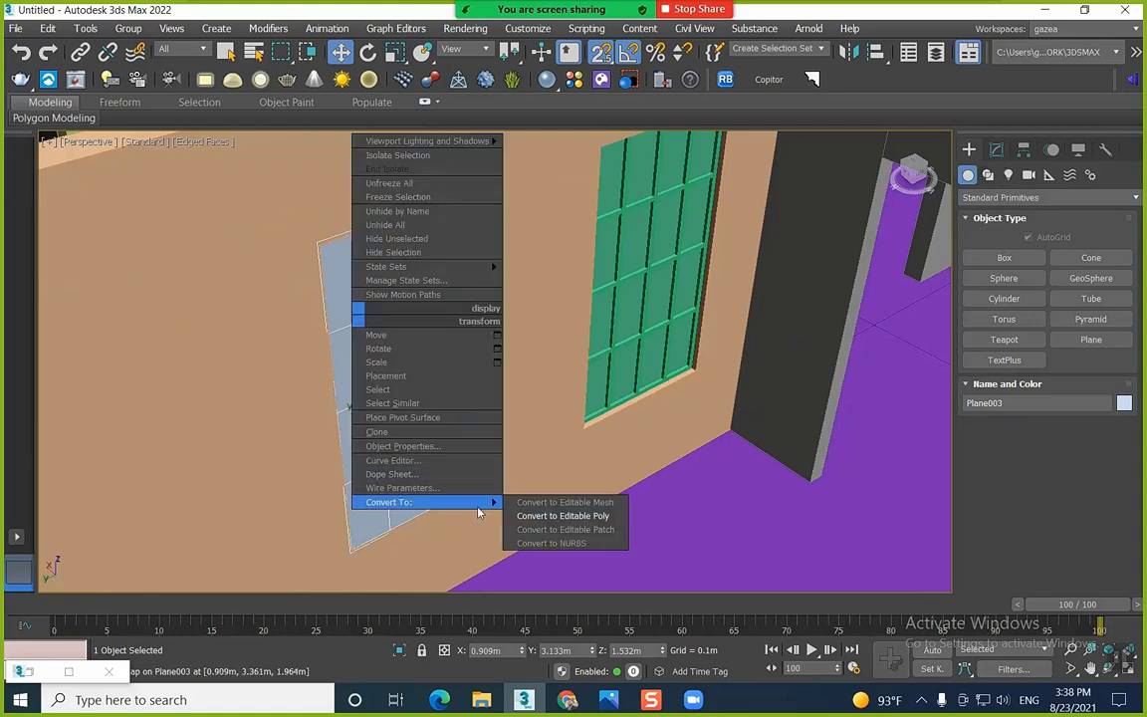
{"action": "left_click", "coordinate": [547, 517]}
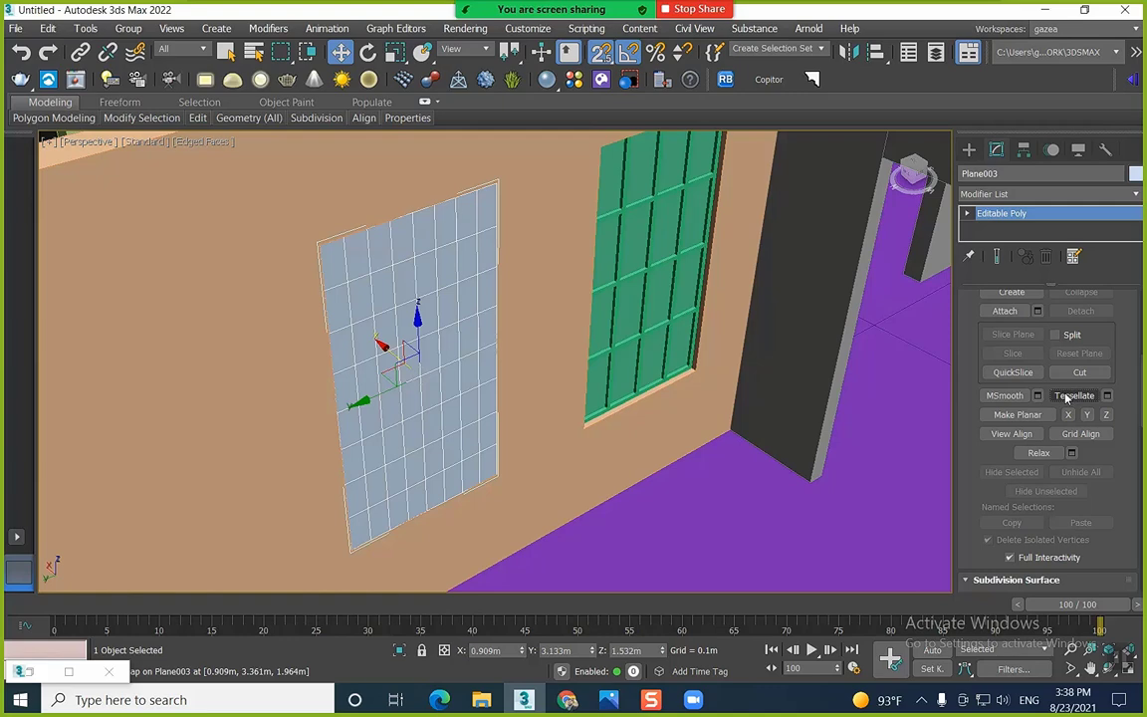
{"action": "key", "text": "4"}
{"action": "key", "text": "ctrl+a"}
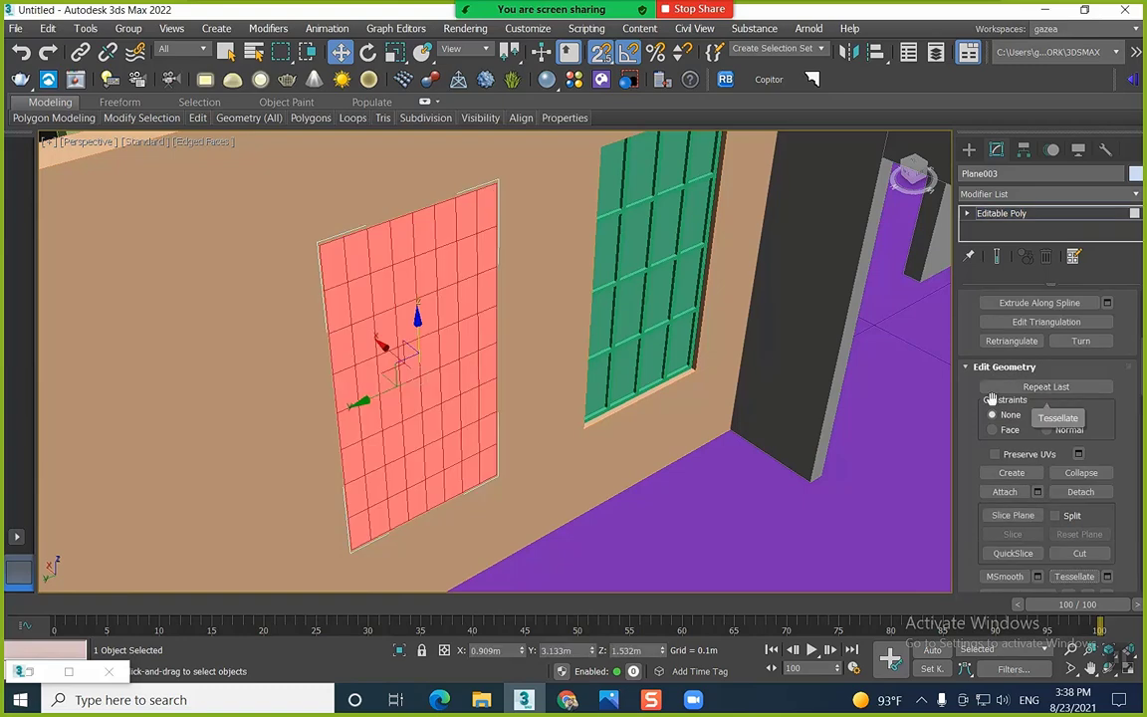
{"action": "left_click", "coordinate": [482, 227]}
{"action": "left_click_drag", "start_coordinate": [481, 242], "coordinate": [472, 251]}
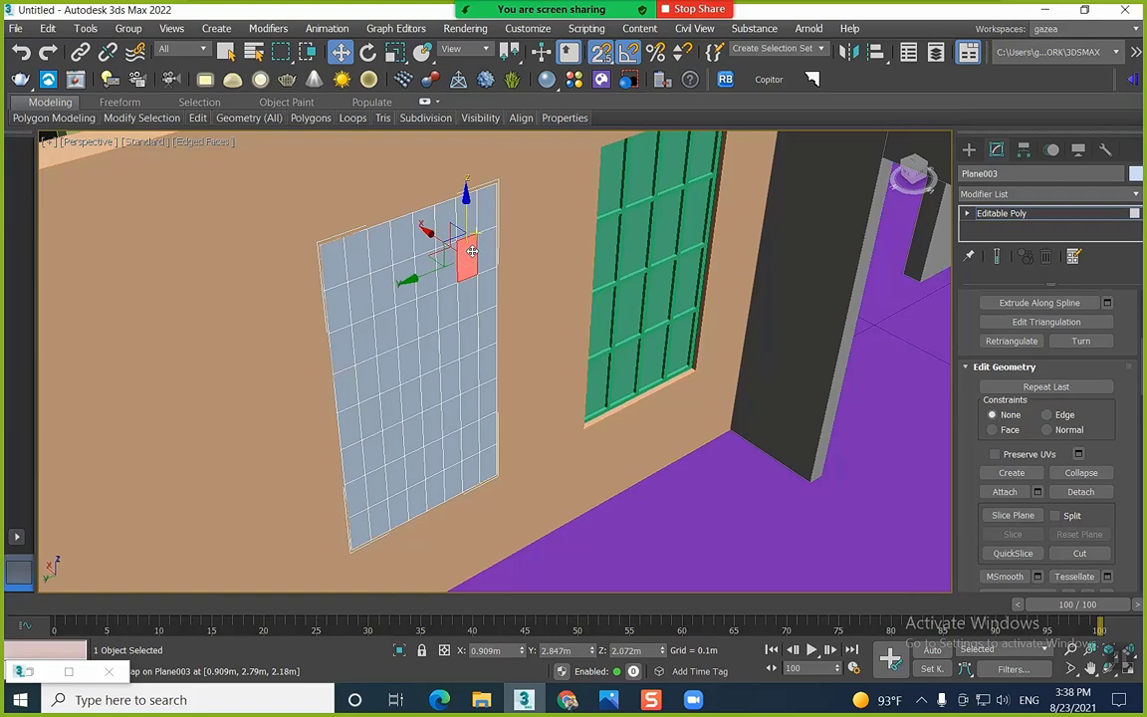
Undo the polygon selections, the tessellation and the Editable Poly conversion of the plane
{"action": "key", "text": "ctrl+z"}
{"action": "key", "text": "ctrl+z"}
{"action": "key", "text": "ctrl+z"}
{"action": "key", "text": "ctrl+z"}
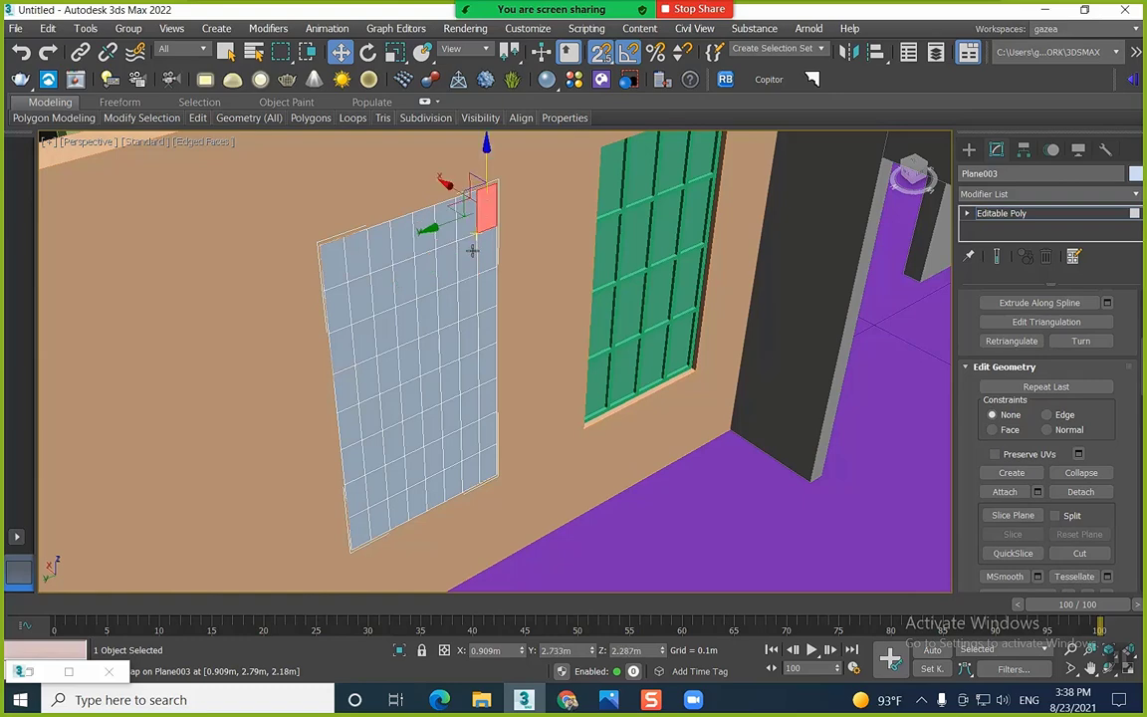
{"action": "key", "text": "ctrl+z"}
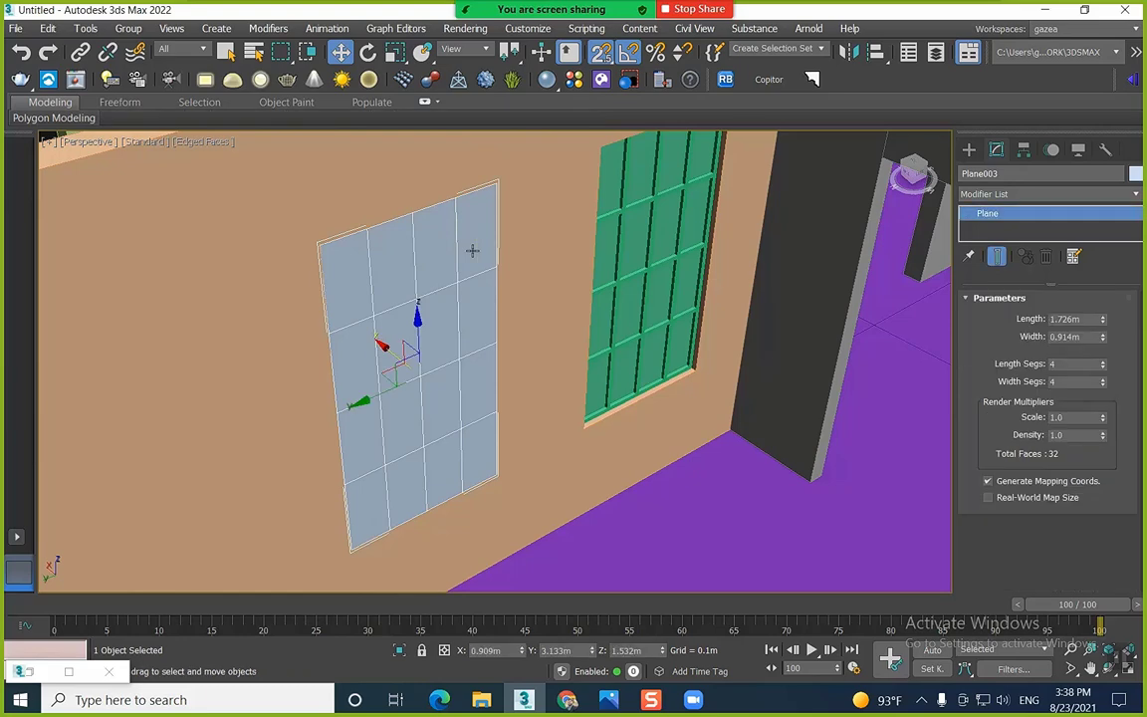
Convert the 4 by 4 plane to an Editable Poly and select all its polygons
{"action": "right_click", "coordinate": [483, 257]}
{"action": "mouse_move", "coordinate": [598, 435]}
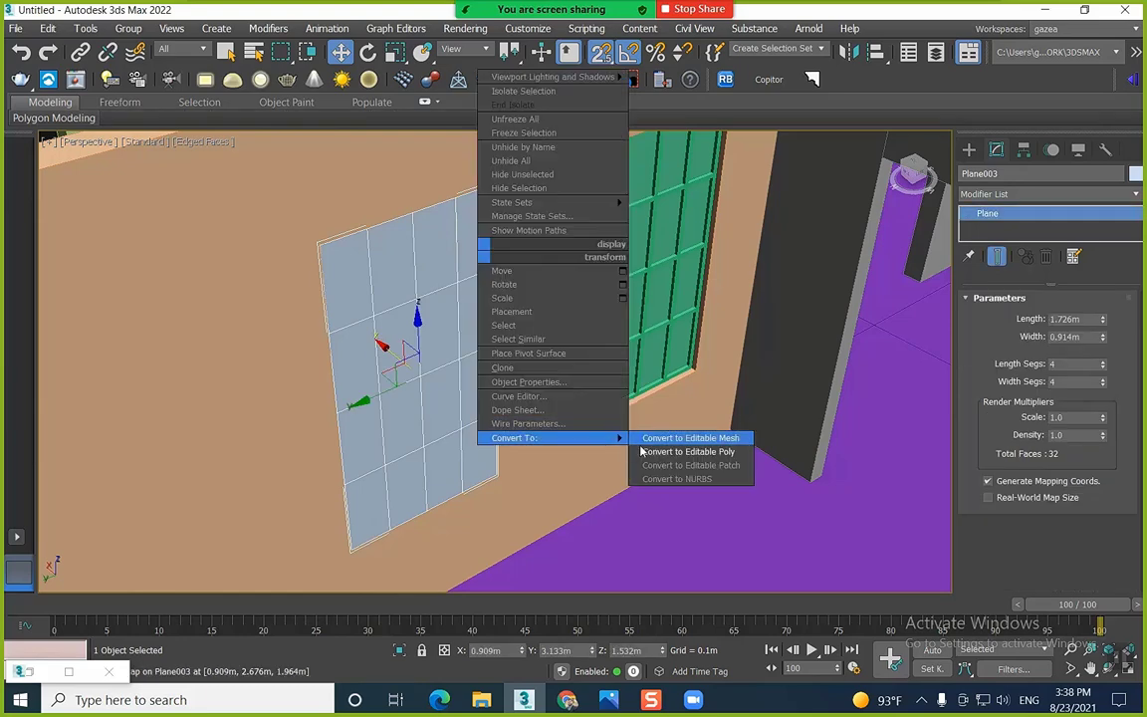
{"action": "left_click", "coordinate": [682, 448]}
{"action": "key", "text": "4"}
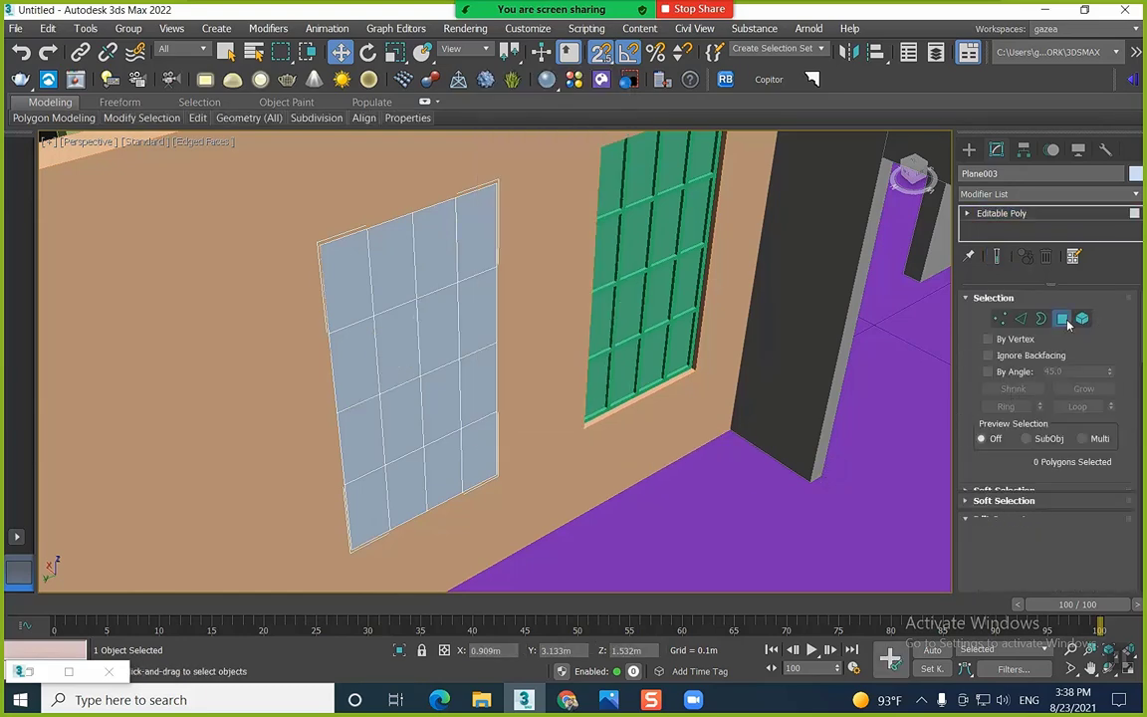
{"action": "key", "text": "ctrl+a"}
Inset the selected polygons by polygon with an amount of 0.021 m and delete the inner panes
{"action": "scroll", "coordinate": [1056, 448], "scroll_direction": "down", "scroll_amount": 2}
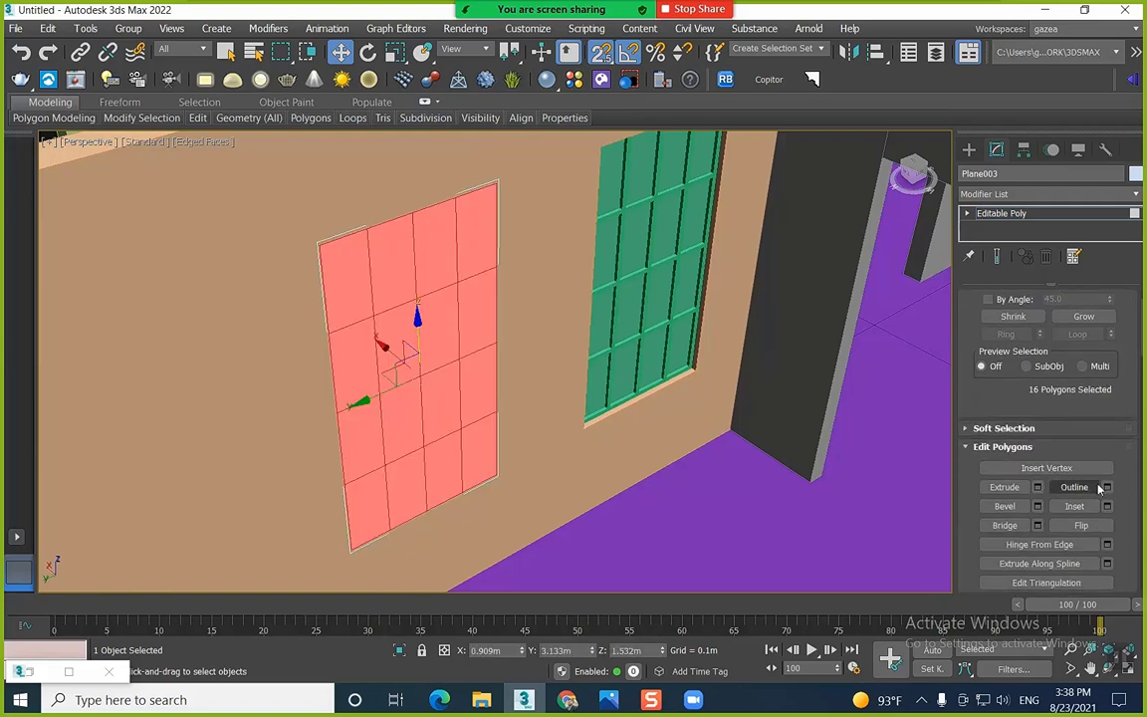
{"action": "left_click", "coordinate": [1106, 505]}
{"action": "left_click", "coordinate": [829, 253]}
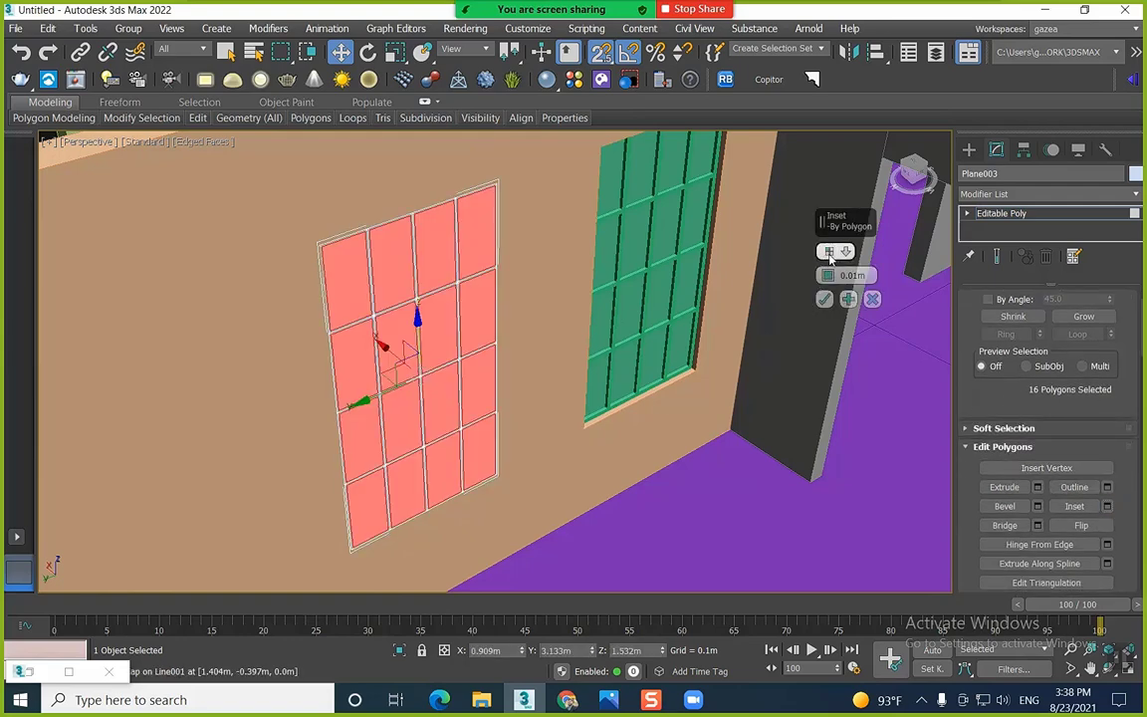
{"action": "left_click_drag", "start_coordinate": [832, 278], "coordinate": [832, 254]}
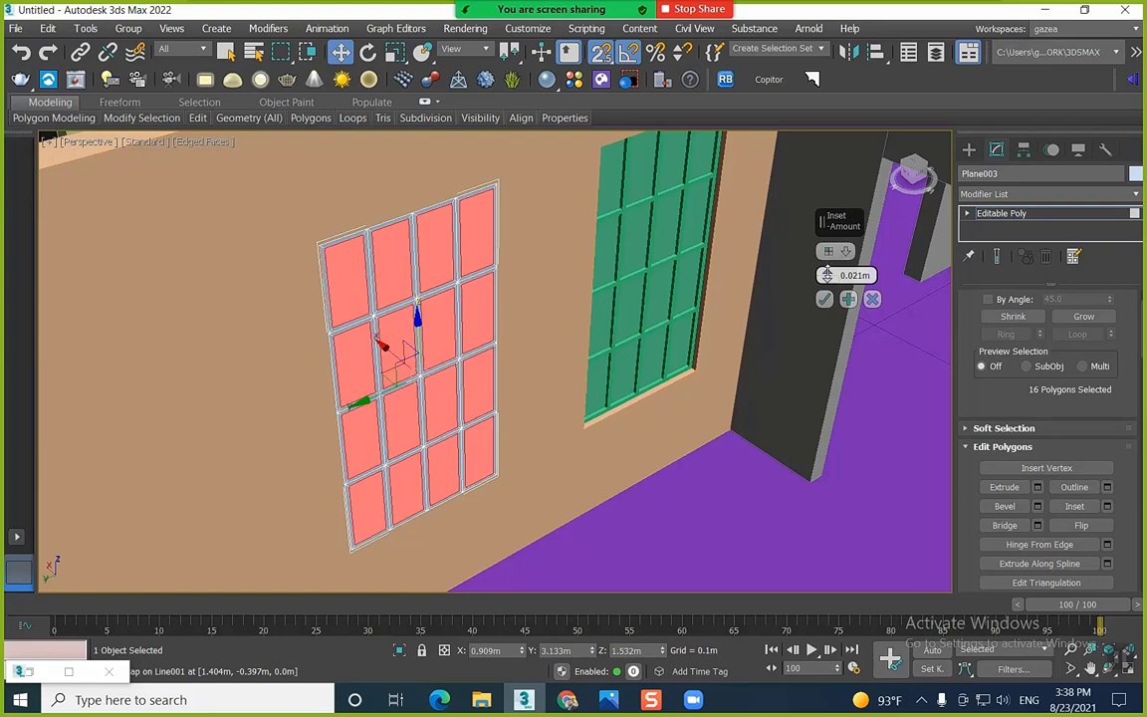
{"action": "left_click", "coordinate": [824, 300]}
{"action": "key", "text": "Delete"}
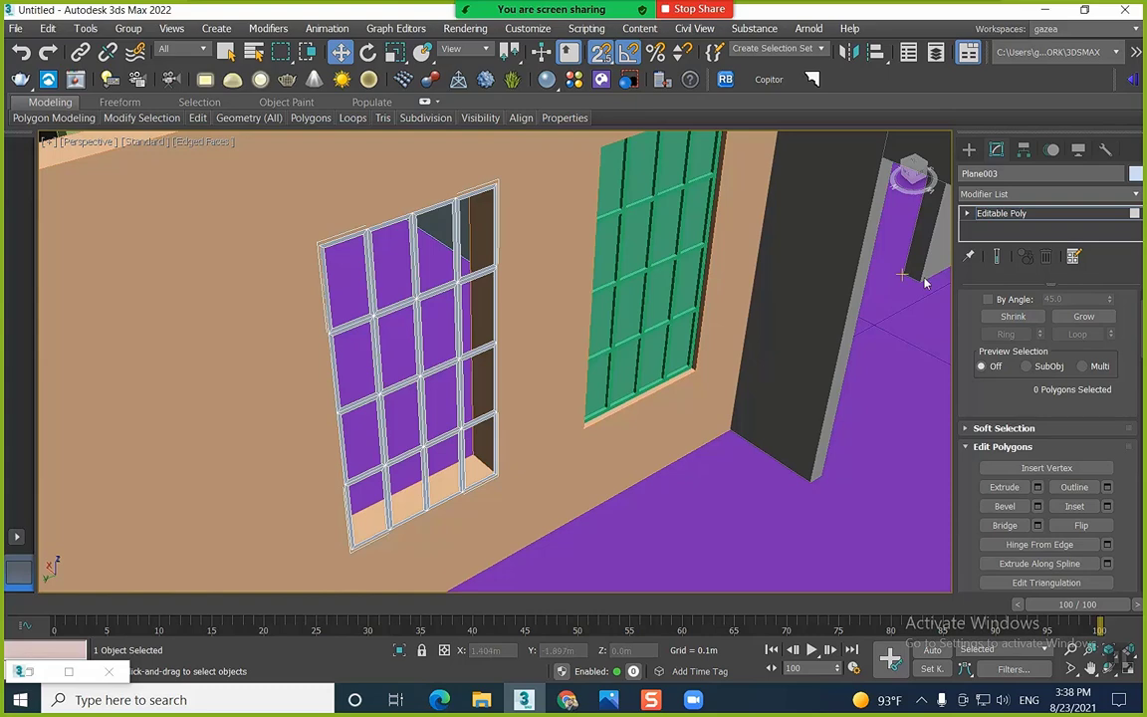
Delete the entire gridded plane from the window opening
{"action": "left_click", "coordinate": [968, 150]}
{"action": "key", "text": "Delete"}
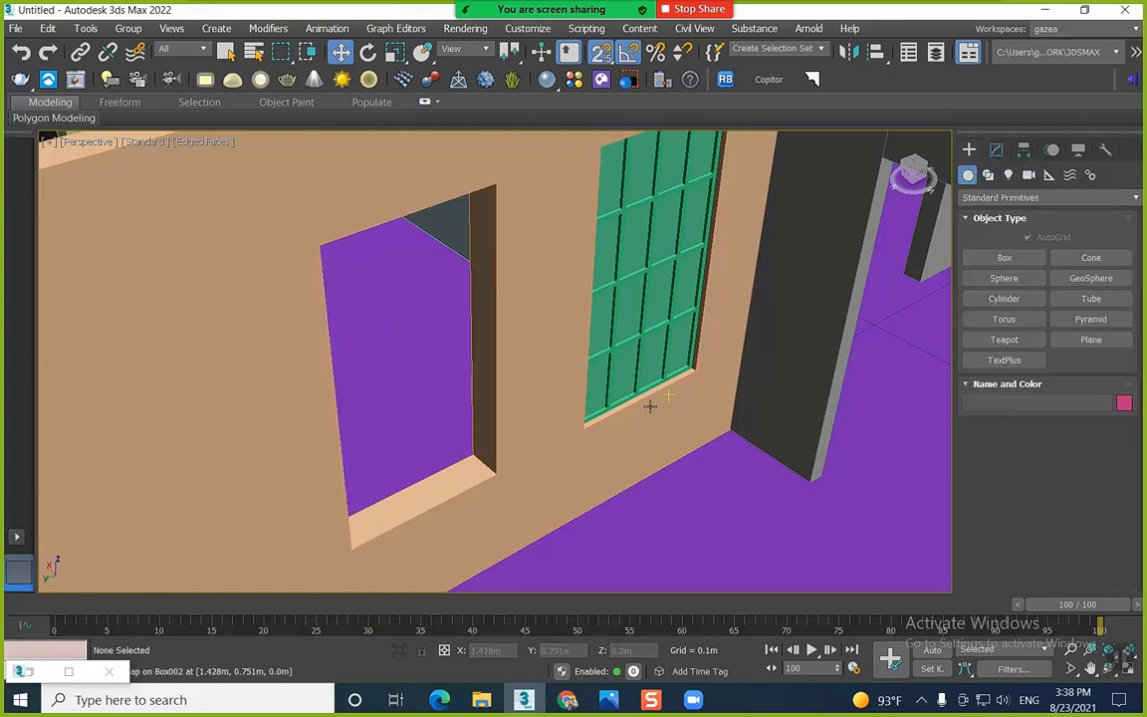
Group the finished window's frame and panes, and copy the group along the wall into the empty opening
{"action": "left_click", "coordinate": [653, 290]}
{"action": "left_click", "coordinate": [662, 265], "text": "ctrl"}
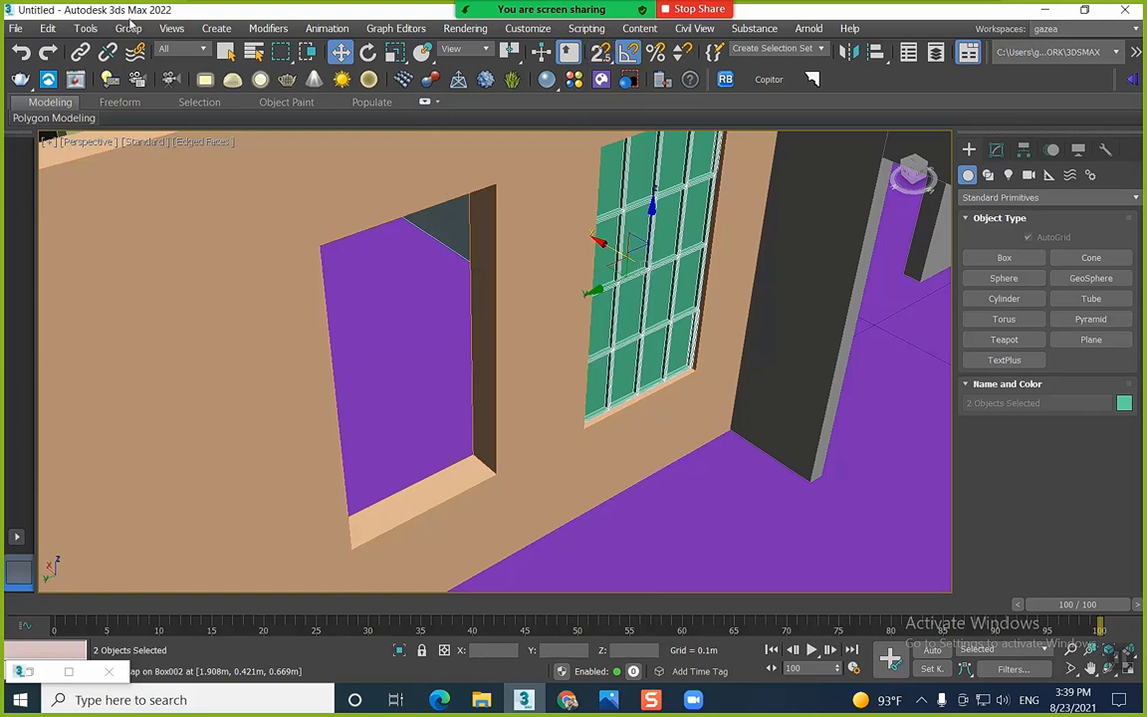
{"action": "left_click", "coordinate": [129, 28]}
{"action": "left_click", "coordinate": [142, 55]}
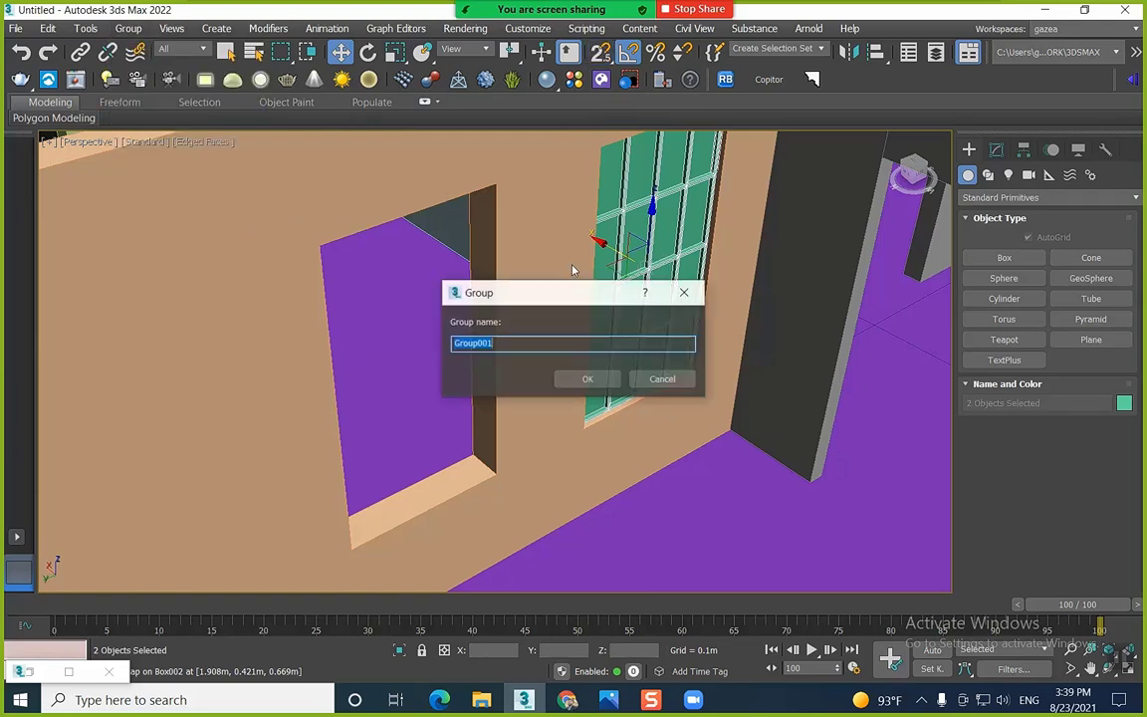
{"action": "left_click", "coordinate": [586, 379]}
{"action": "mouse_move", "coordinate": [615, 332]}
{"action": "left_mouse_down", "text": "shift"}
{"action": "mouse_move", "coordinate": [597, 318]}
{"action": "mouse_move", "coordinate": [558, 344]}
{"action": "mouse_move", "coordinate": [408, 378]}
{"action": "mouse_move", "coordinate": [354, 361]}
{"action": "left_mouse_up", "text": "shift"}
{"action": "left_click", "coordinate": [521, 383]}
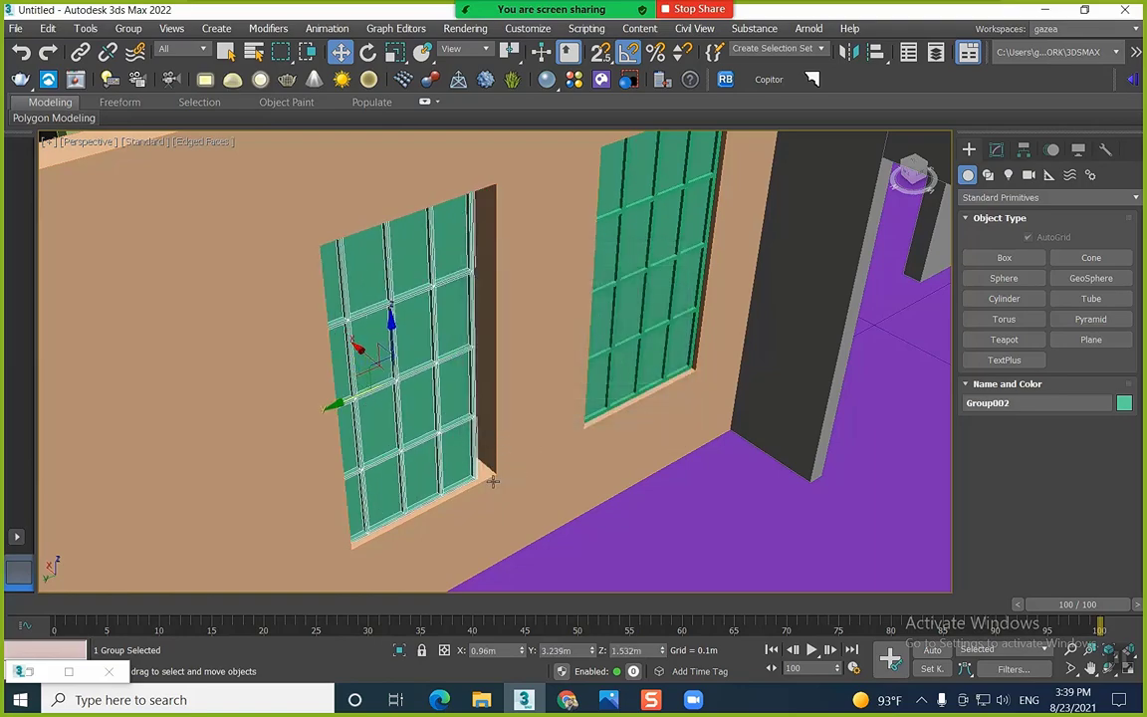
Switch to 3D snapping and align the copied window along the wall with the lower corner of its opening
{"action": "scroll", "coordinate": [488, 518], "scroll_direction": "up", "scroll_amount": 5}
{"action": "scroll", "coordinate": [489, 518], "scroll_direction": "down", "scroll_amount": 4}
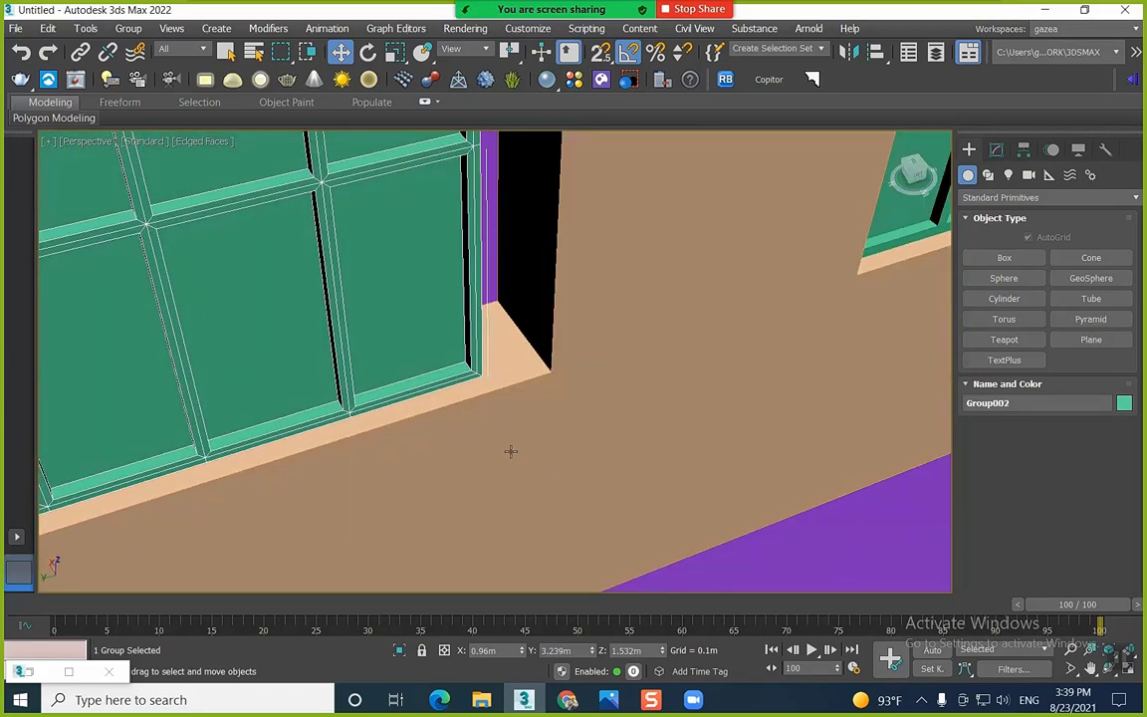
{"action": "scroll", "coordinate": [491, 426], "scroll_direction": "up", "scroll_amount": 3}
{"action": "key", "text": "s"}
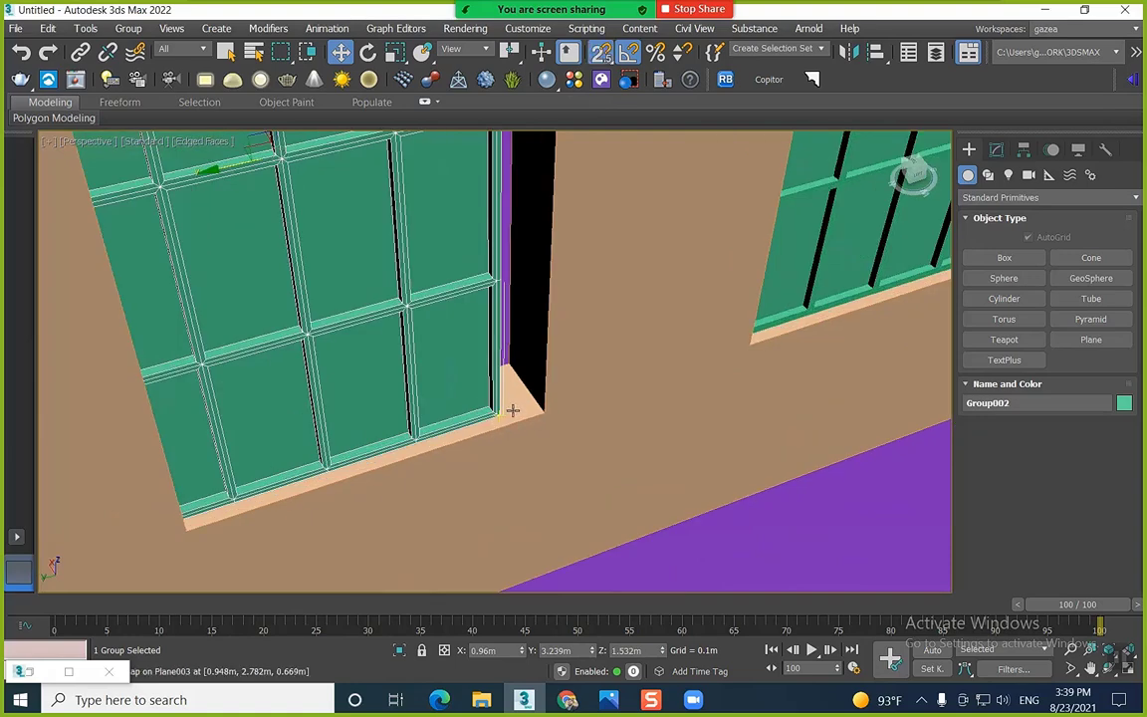
{"action": "scroll", "coordinate": [501, 413], "scroll_direction": "up", "scroll_amount": 4}
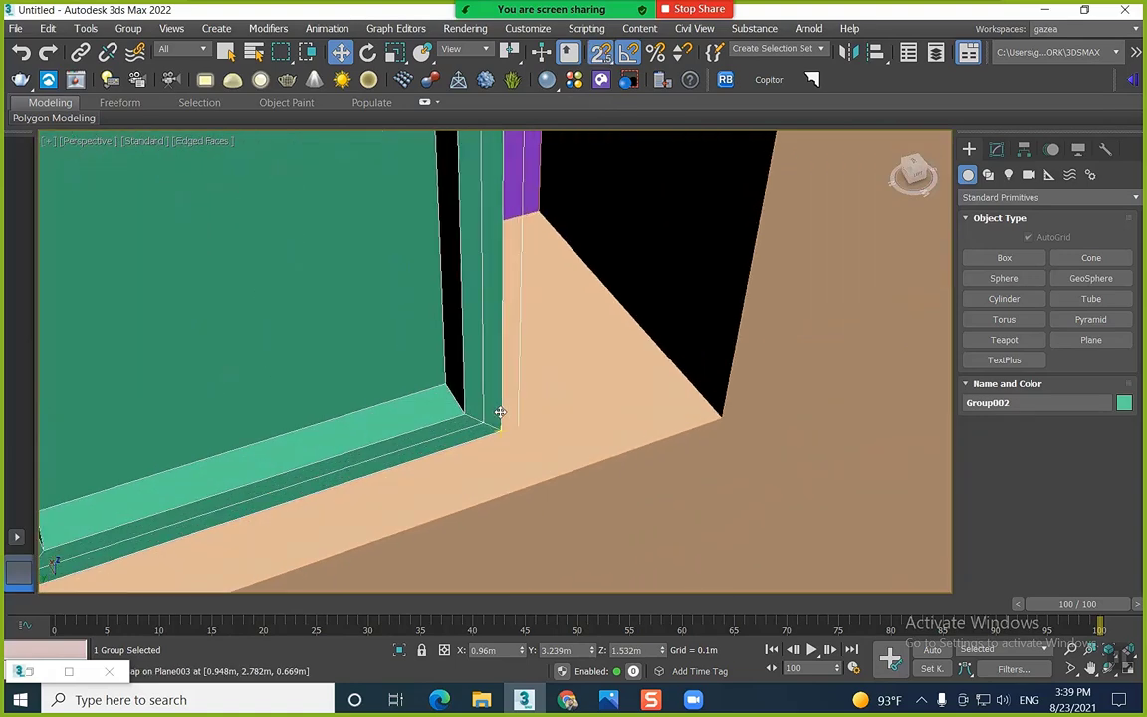
{"action": "left_click_drag", "start_coordinate": [501, 430], "coordinate": [721, 413]}
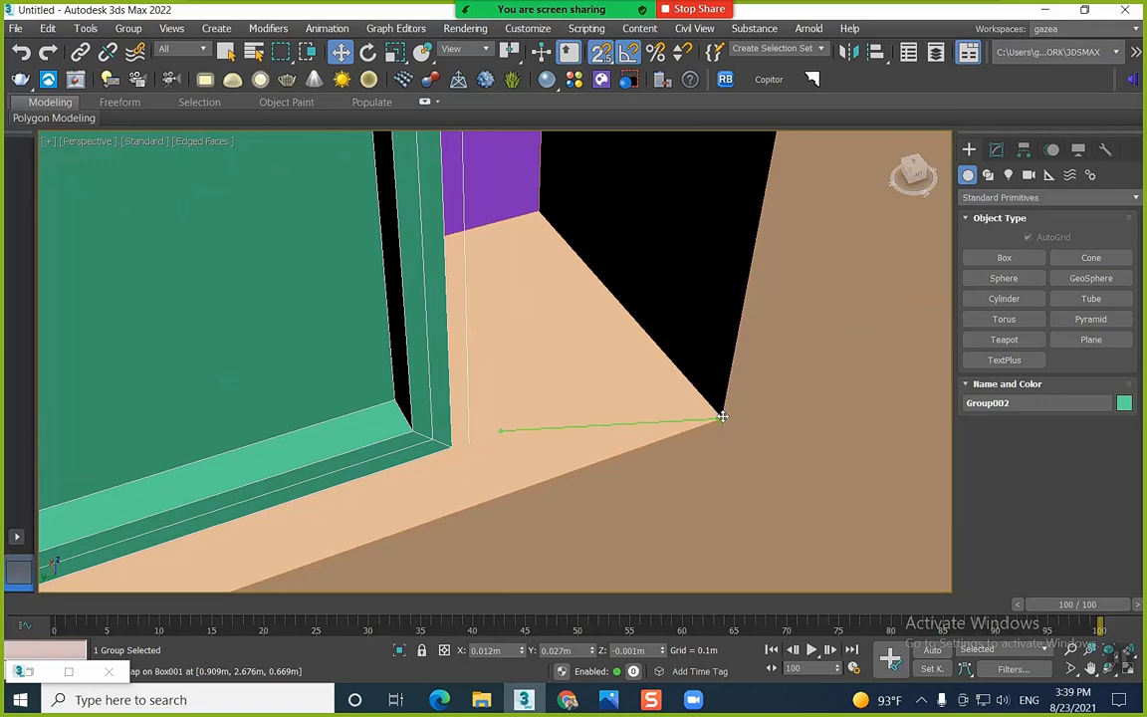
{"action": "right_click", "coordinate": [723, 416]}
{"action": "left_click_drag", "start_coordinate": [604, 57], "coordinate": [599, 130]}
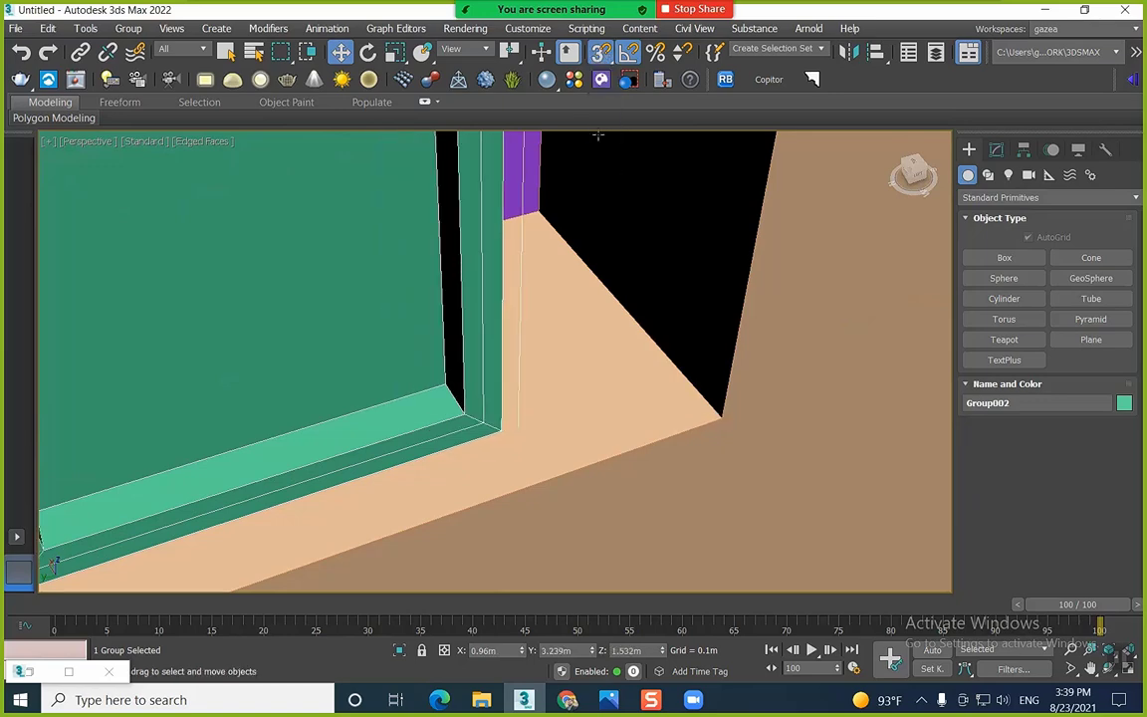
{"action": "left_click_drag", "start_coordinate": [500, 428], "coordinate": [721, 414]}
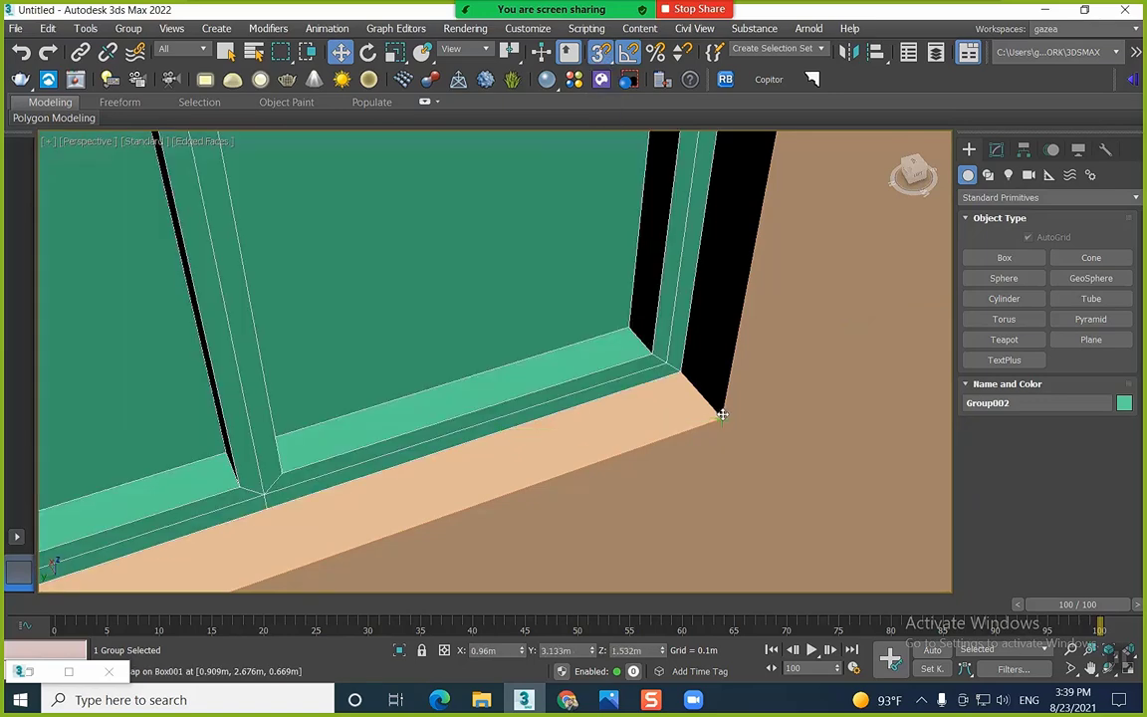
Copy the window group over to the light blue wall, in front of the opening nearest the room corner
{"action": "scroll", "coordinate": [689, 410], "scroll_direction": "down", "scroll_amount": 6}
{"action": "middle_click_drag", "start_coordinate": [685, 409], "coordinate": [122, 516]}
{"action": "middle_click_drag", "start_coordinate": [384, 418], "coordinate": [672, 404]}
{"action": "scroll", "coordinate": [466, 385], "scroll_direction": "down", "scroll_amount": 6}
{"action": "scroll", "coordinate": [288, 315], "scroll_direction": "up", "scroll_amount": 5}
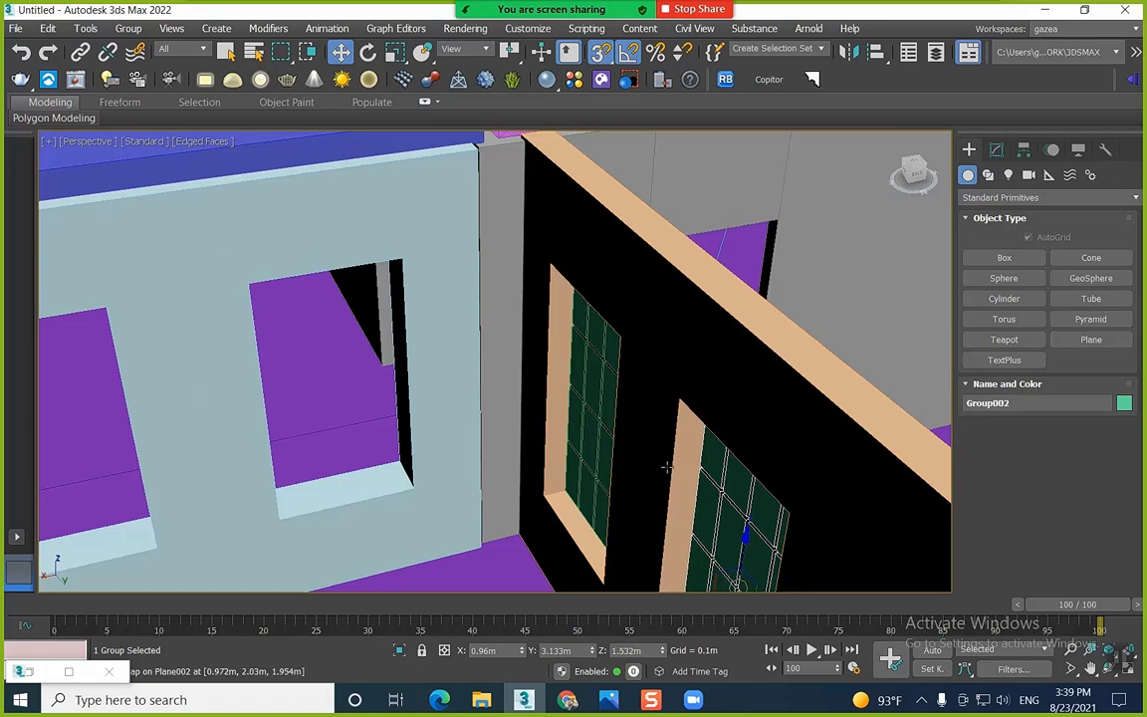
{"action": "middle_click_drag", "start_coordinate": [588, 524], "coordinate": [570, 416]}
{"action": "mouse_move", "coordinate": [732, 488]}
{"action": "left_mouse_down", "text": "shift"}
{"action": "mouse_move", "coordinate": [332, 460]}
{"action": "mouse_move", "coordinate": [338, 430]}
{"action": "left_mouse_up", "text": "shift"}
{"action": "key", "text": "Return"}
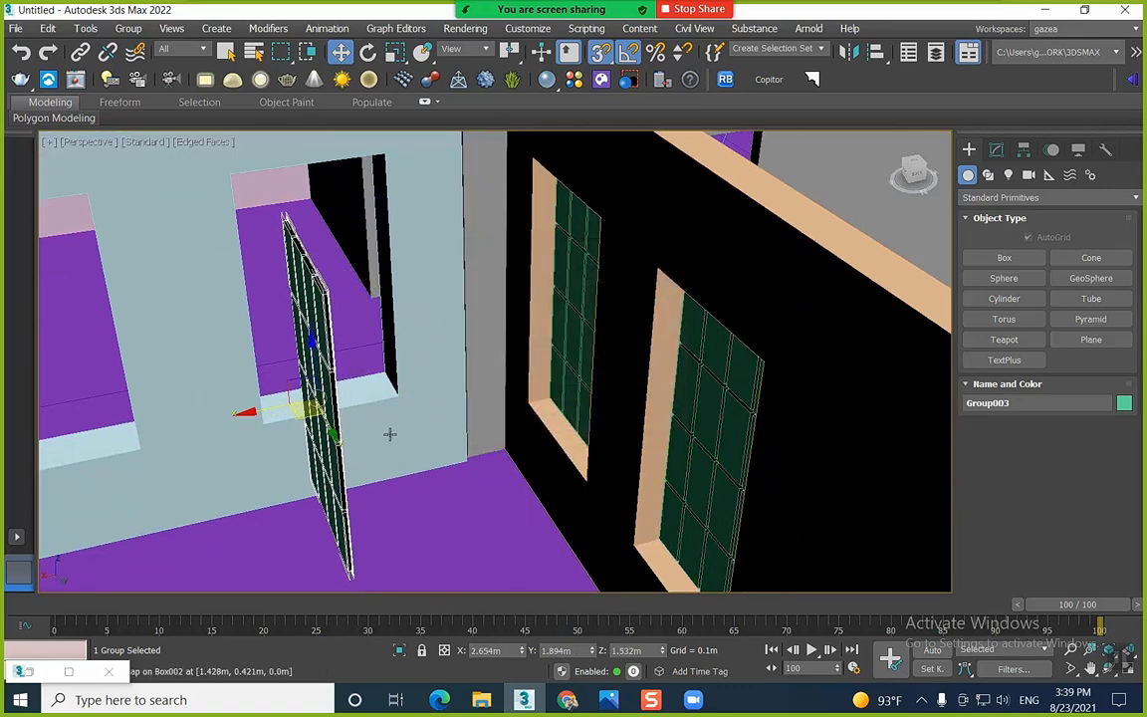
Rotate the new window copy 90 degrees about the Z axis so it runs parallel to the light blue wall
{"action": "key", "text": "e"}
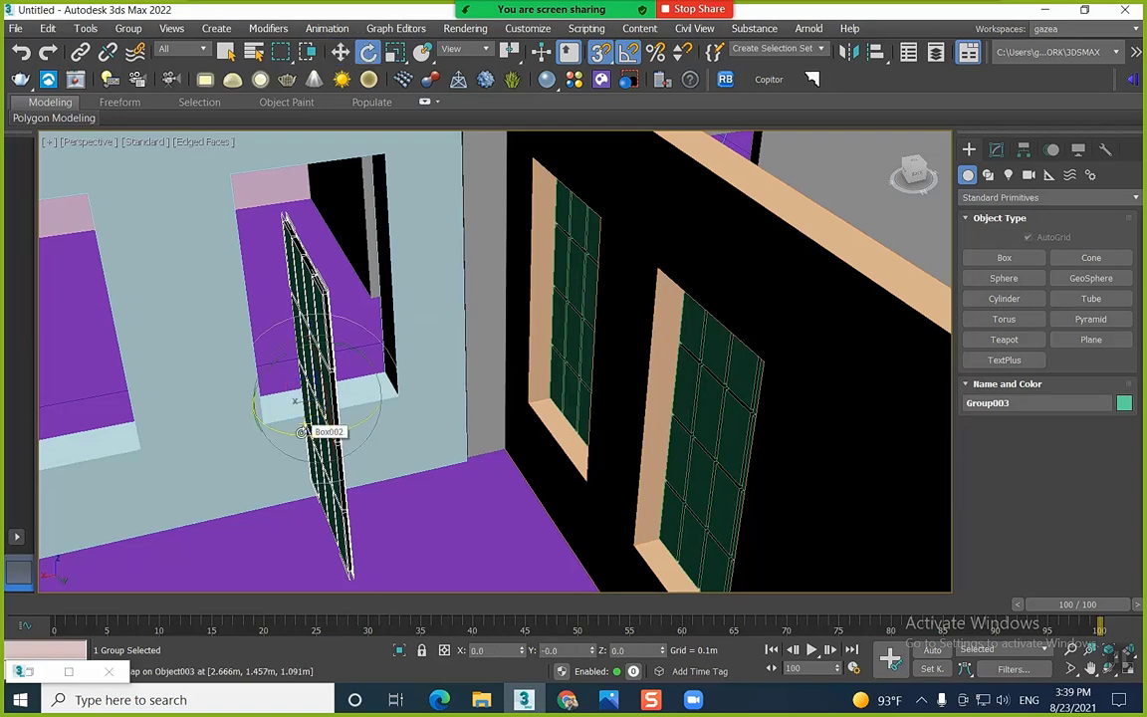
{"action": "key", "text": "a"}
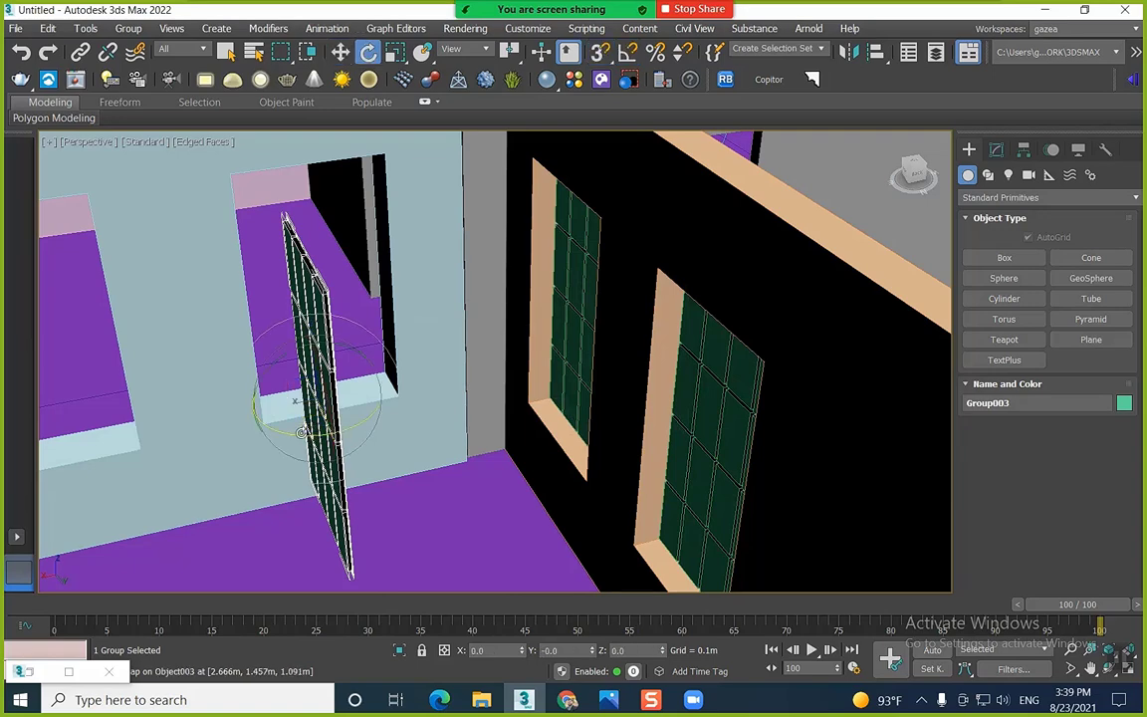
{"action": "left_click_drag", "start_coordinate": [301, 432], "coordinate": [361, 438]}
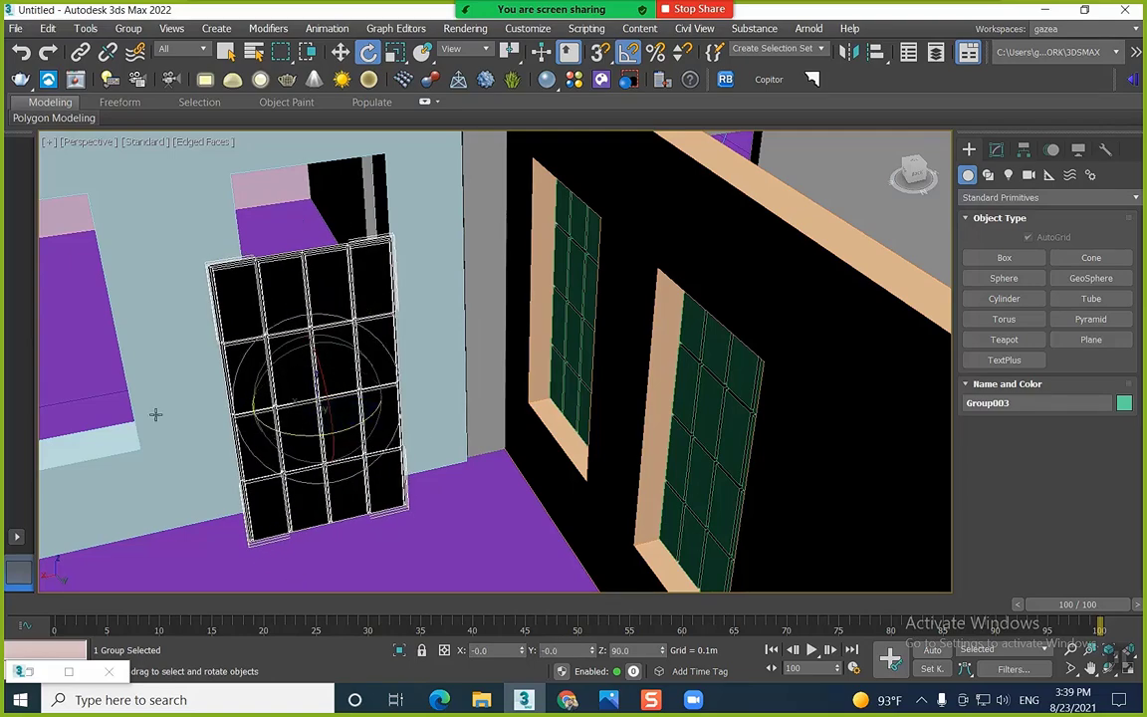
Select the light blue wall, add an Edit Poly modifier to it and enter polygon level
{"action": "middle_click_drag", "start_coordinate": [153, 410], "coordinate": [435, 311], "text": "alt"}
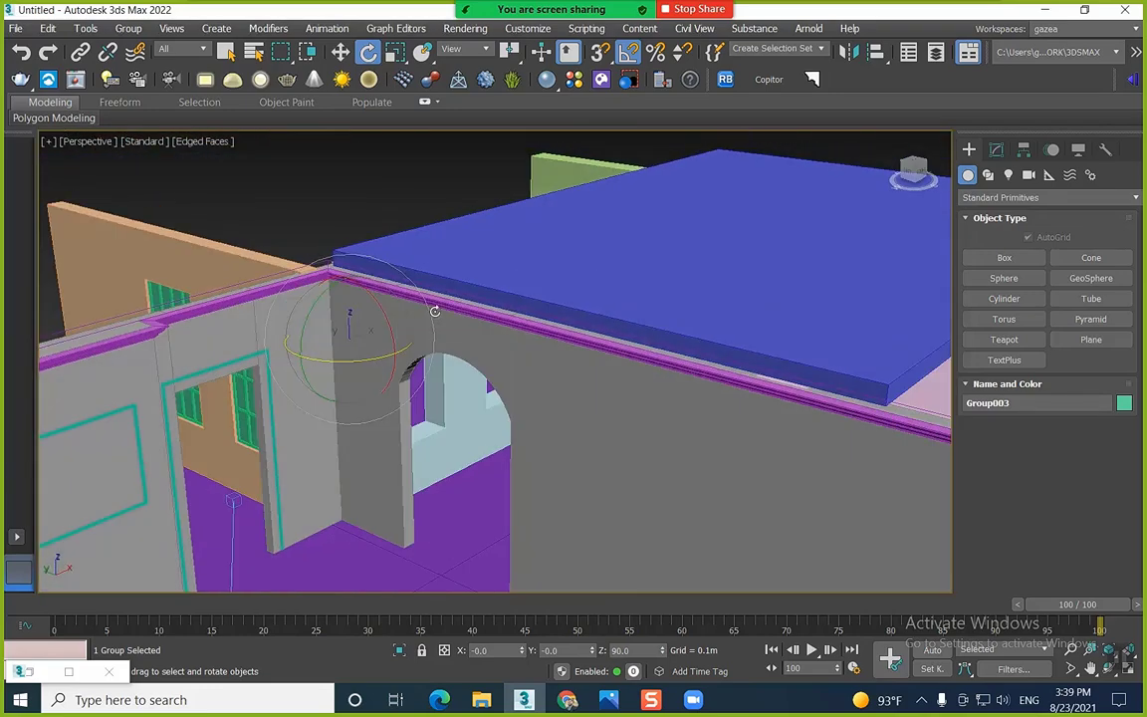
{"action": "scroll", "coordinate": [441, 427], "scroll_direction": "up", "scroll_amount": 7}
{"action": "left_click", "coordinate": [424, 399]}
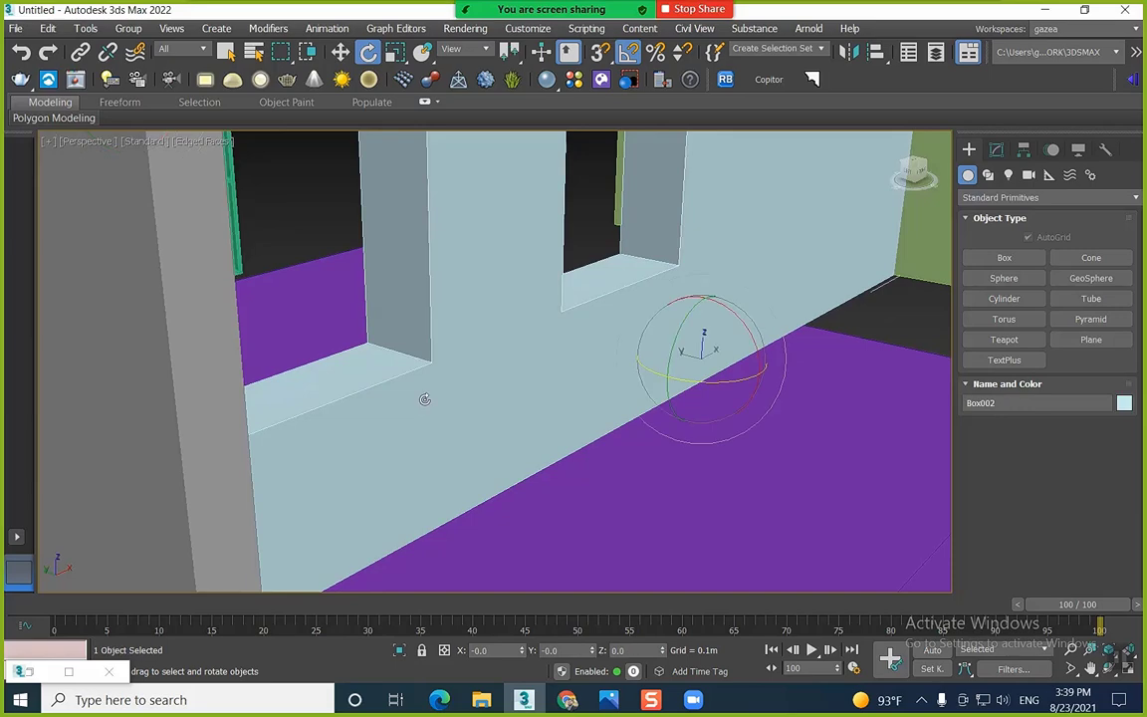
{"action": "left_click", "coordinate": [996, 149]}
{"action": "left_click", "coordinate": [1007, 199]}
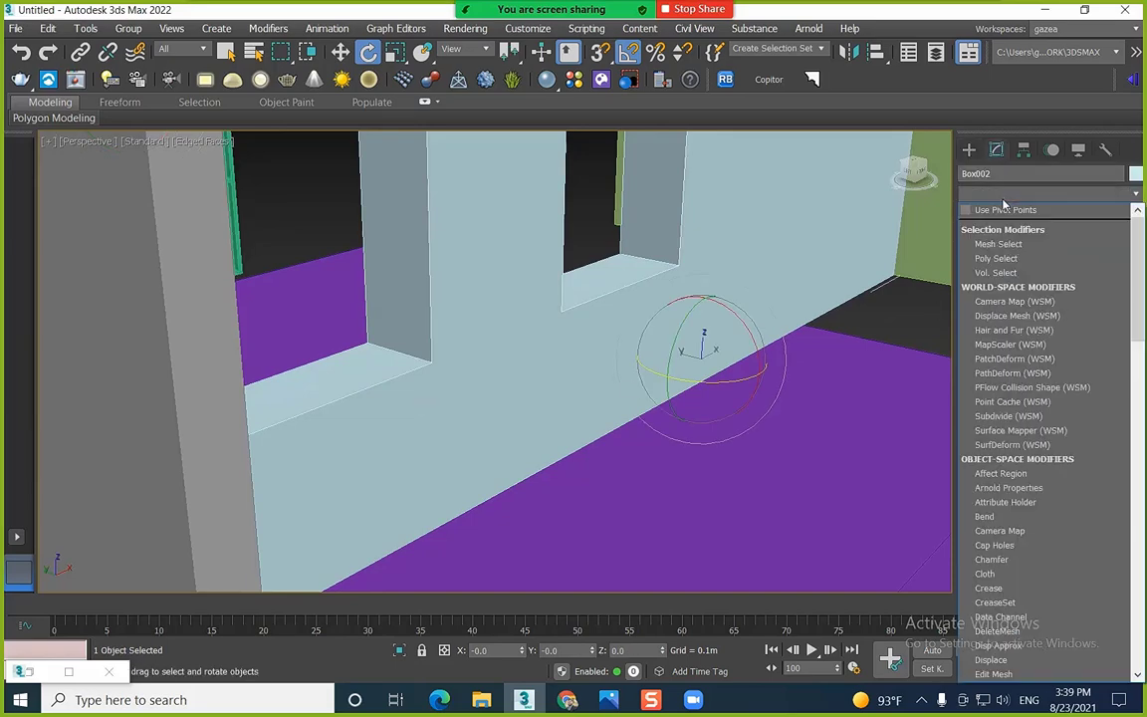
{"action": "key", "text": "e"}
{"action": "left_click", "coordinate": [991, 254]}
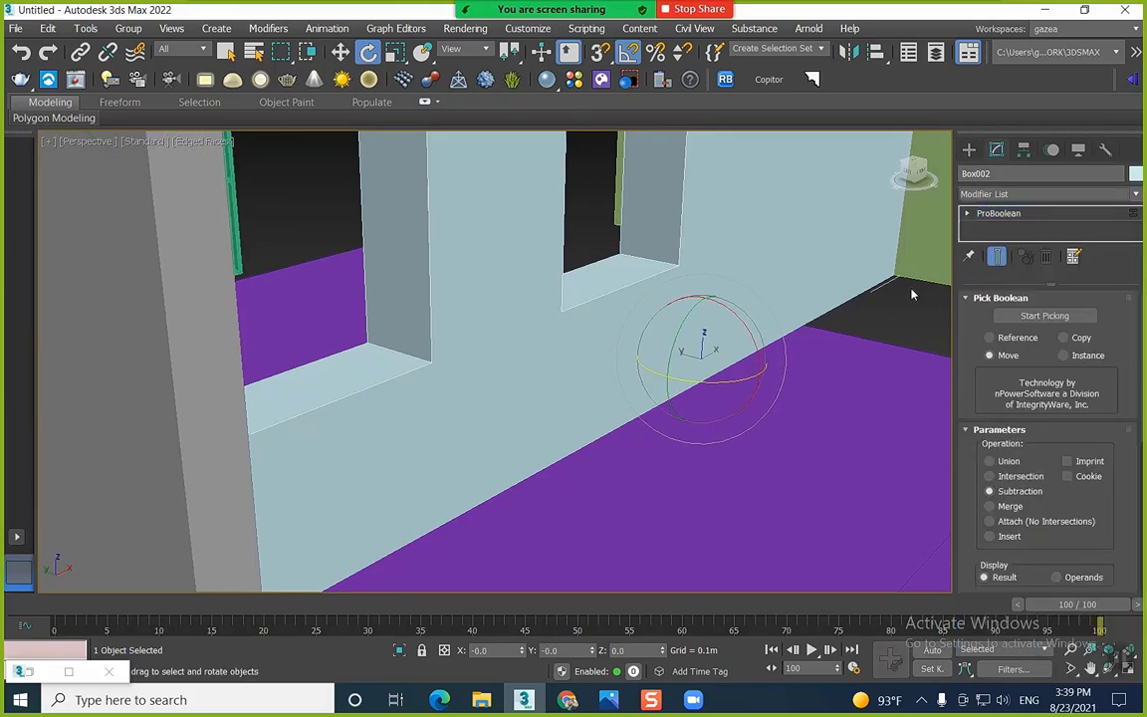
{"action": "left_click", "coordinate": [1060, 430]}
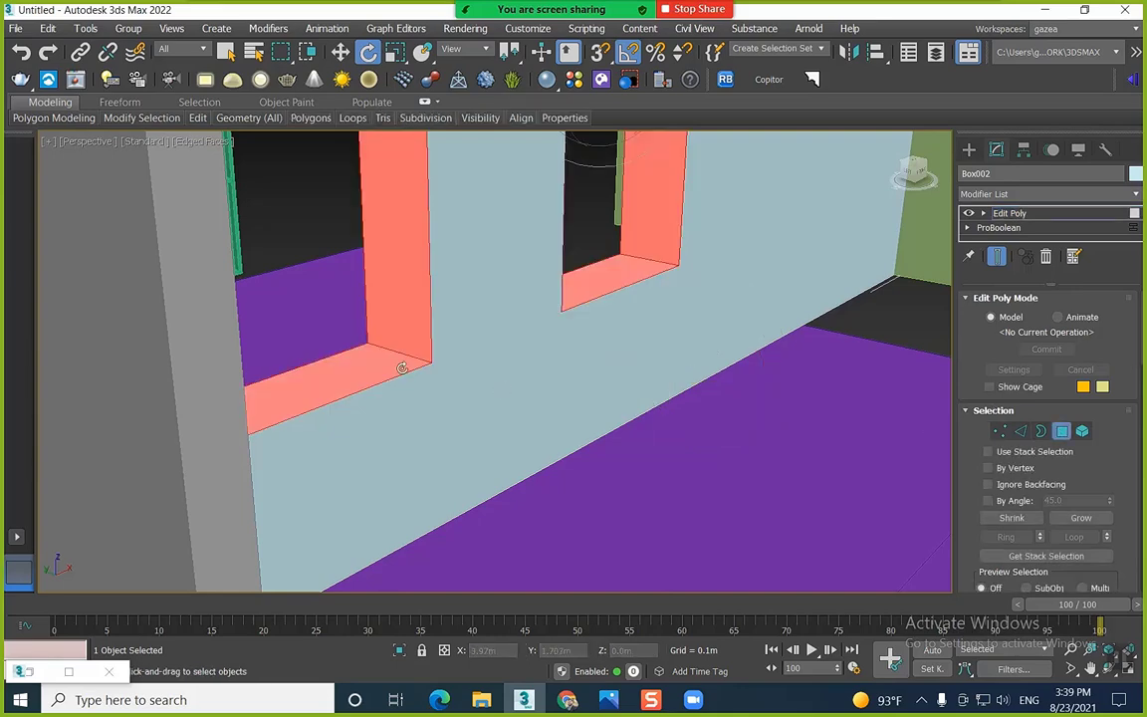
Set the bottom faces of both window openings in the light blue wall to a Z height of 0.8 m
{"action": "left_click", "coordinate": [363, 371]}
{"action": "key", "text": "w"}
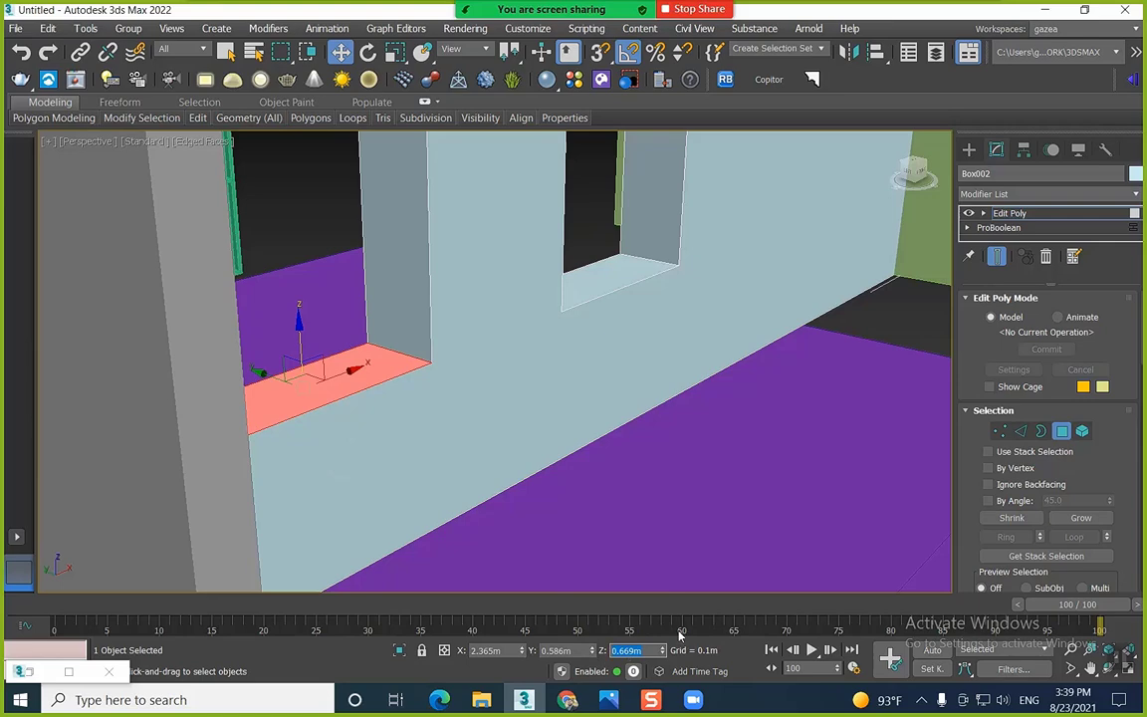
{"action": "type", "text": "0.8"}
{"action": "key", "text": "Return"}
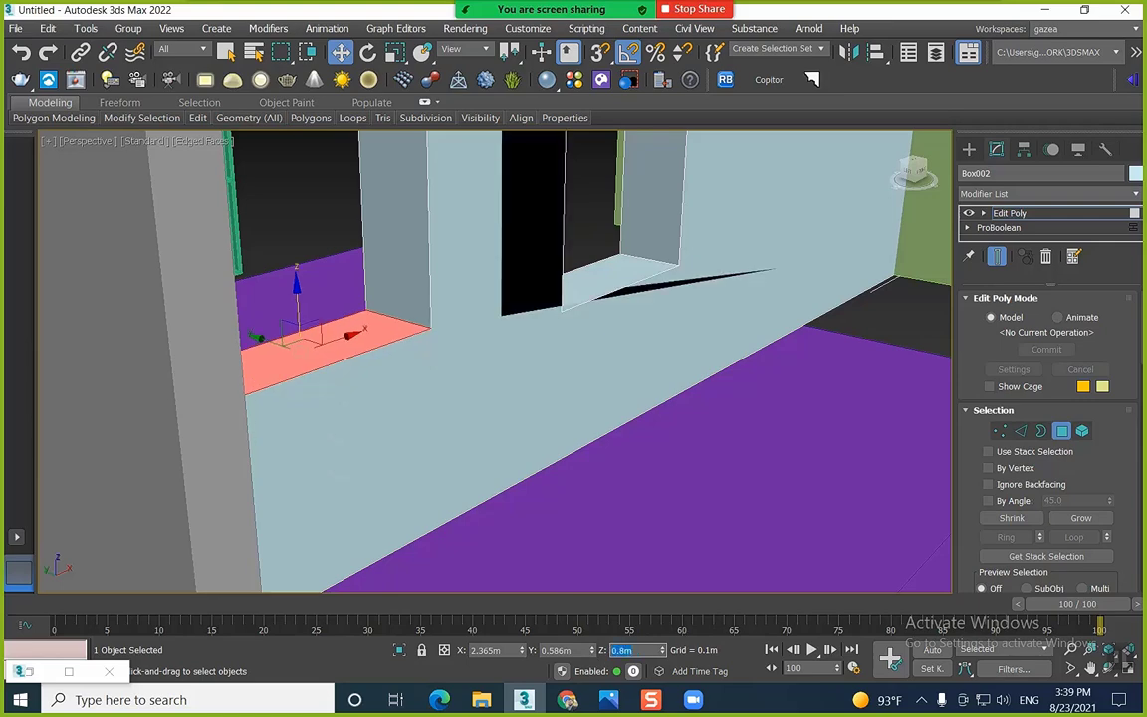
{"action": "left_click", "coordinate": [614, 282]}
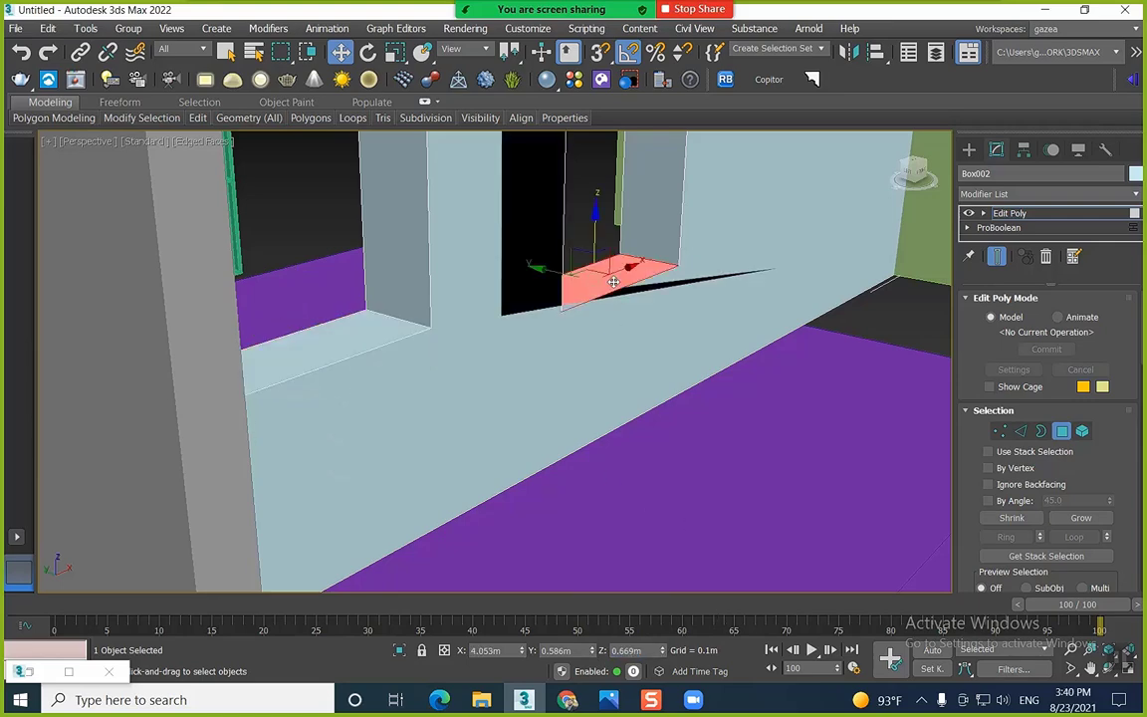
{"action": "left_click_drag", "start_coordinate": [655, 652], "coordinate": [524, 644]}
{"action": "type", "text": "0.8"}
{"action": "key", "text": "Return"}
Set the top faces of both window openings in the light blue wall to a Z height of 2.2 m and leave polygon editing
{"action": "scroll", "coordinate": [567, 359], "scroll_direction": "down", "scroll_amount": 5}
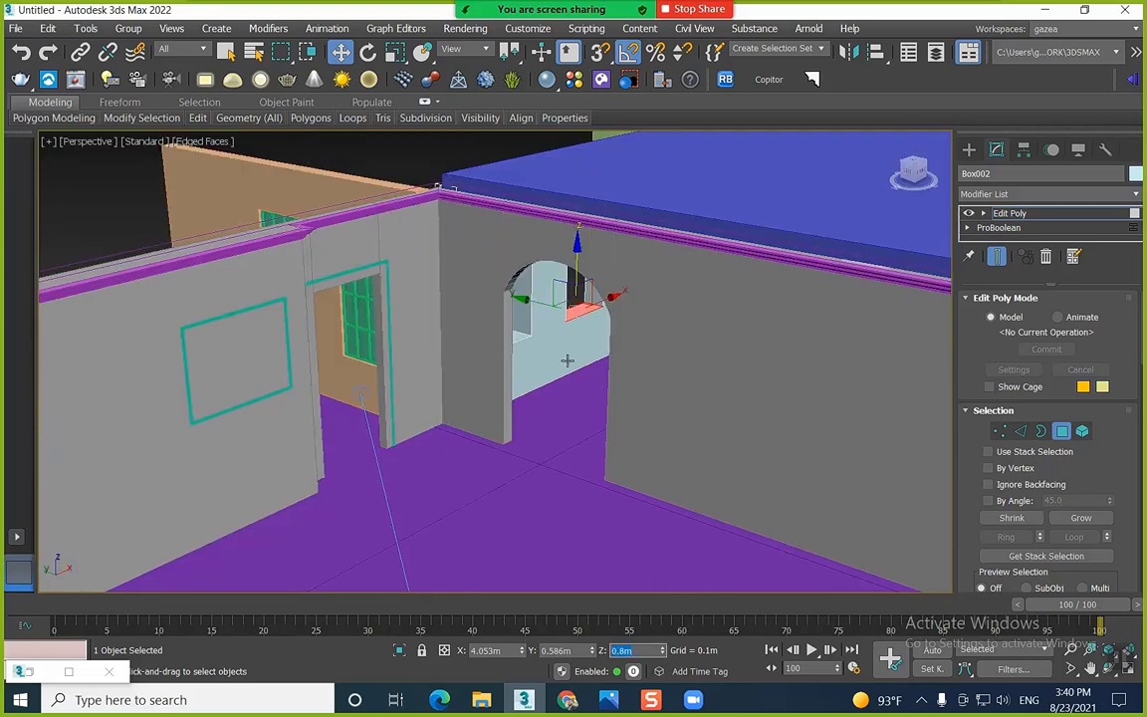
{"action": "middle_click_drag", "start_coordinate": [567, 359], "coordinate": [563, 354], "text": "alt"}
{"action": "scroll", "coordinate": [553, 254], "scroll_direction": "up", "scroll_amount": 3}
{"action": "scroll", "coordinate": [552, 254], "scroll_direction": "up", "scroll_amount": 8}
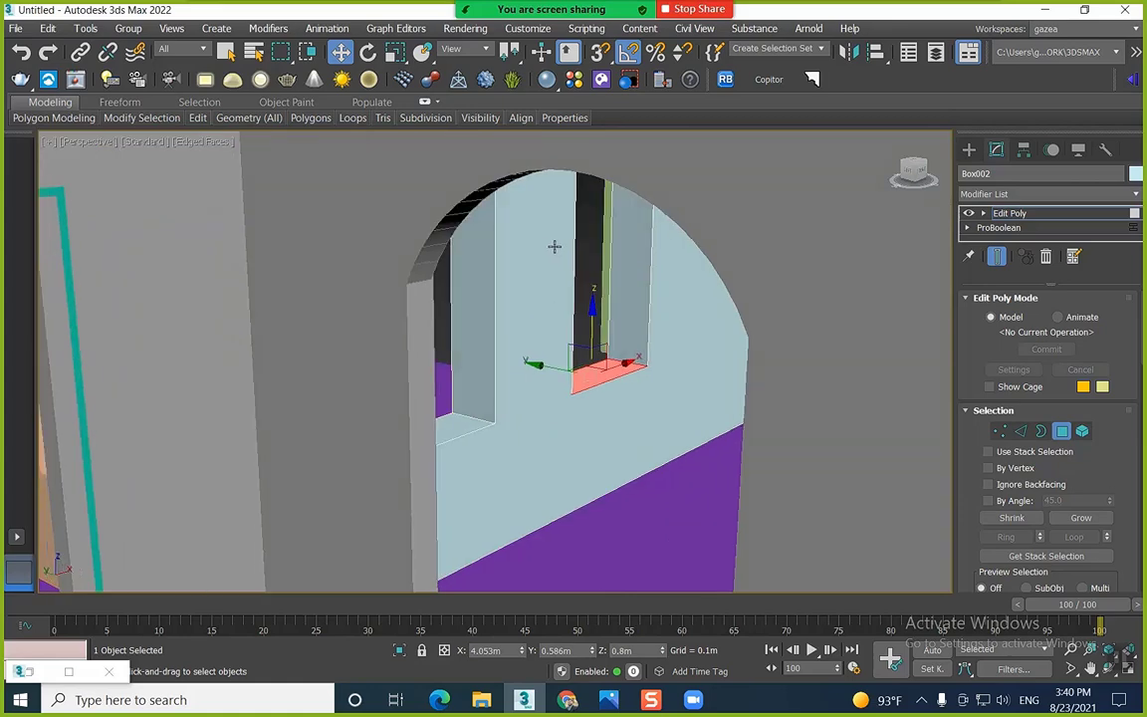
{"action": "scroll", "coordinate": [590, 217], "scroll_direction": "down", "scroll_amount": 8}
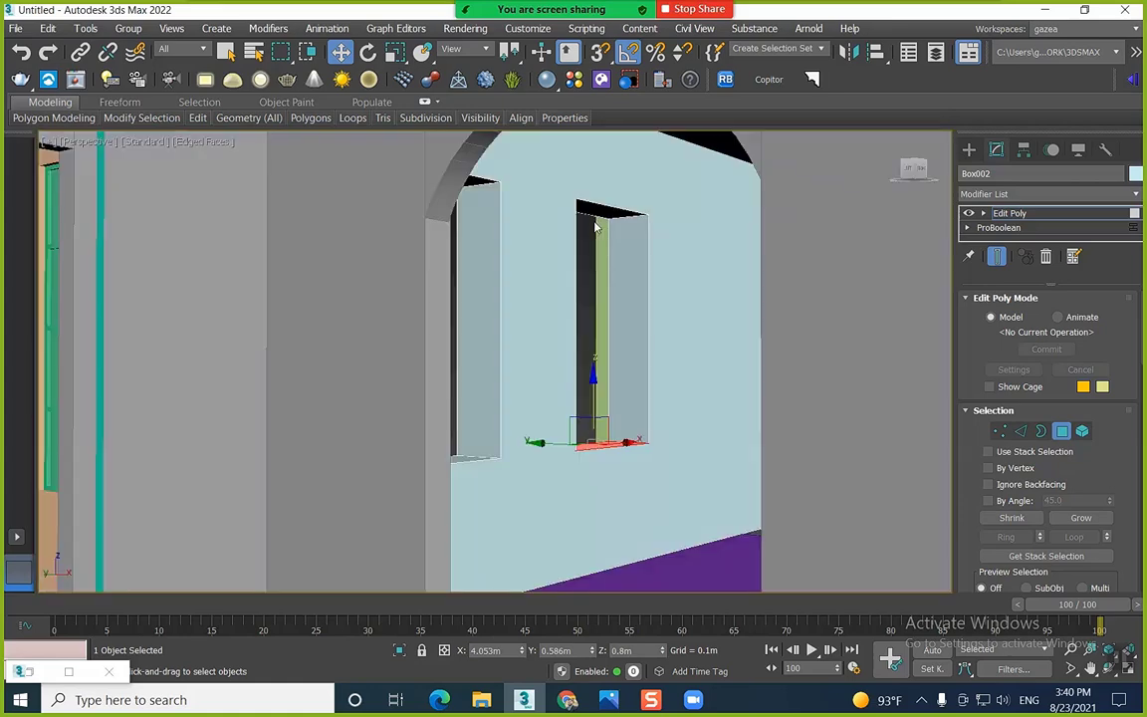
{"action": "left_click", "coordinate": [433, 178], "text": "ctrl"}
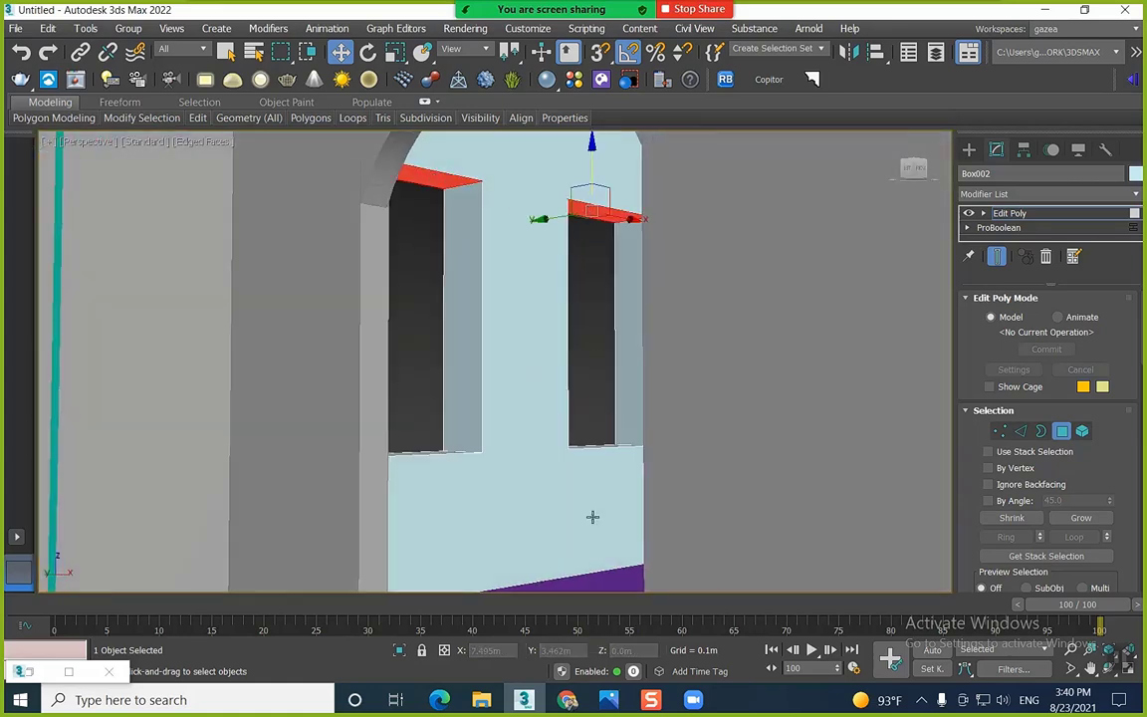
{"action": "left_click", "coordinate": [601, 210]}
{"action": "double_click", "coordinate": [625, 650]}
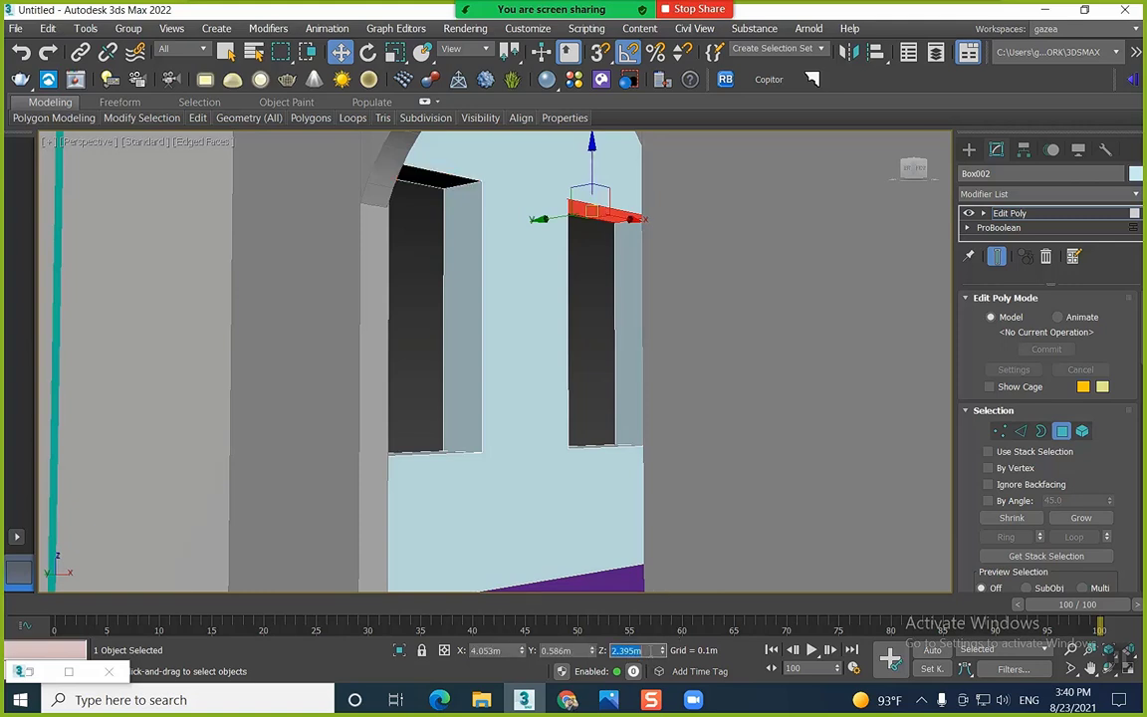
{"action": "key", "text": "Return"}
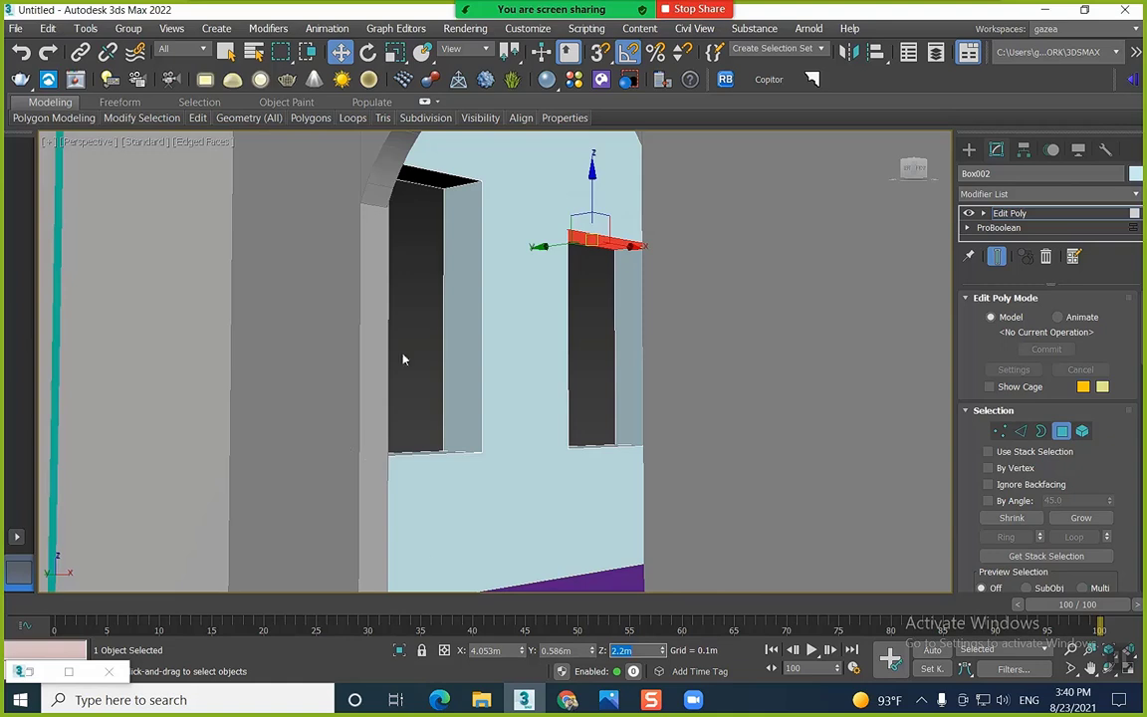
{"action": "left_click", "coordinate": [433, 174]}
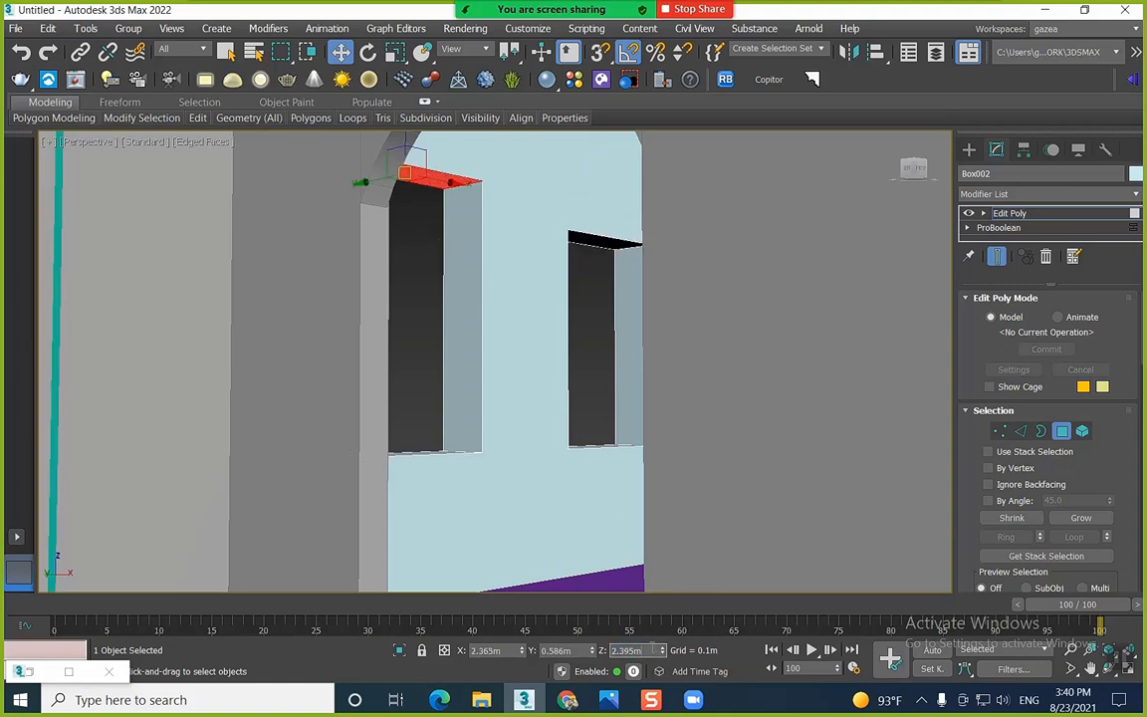
{"action": "type", "text": "2.2"}
{"action": "key", "text": "Return"}
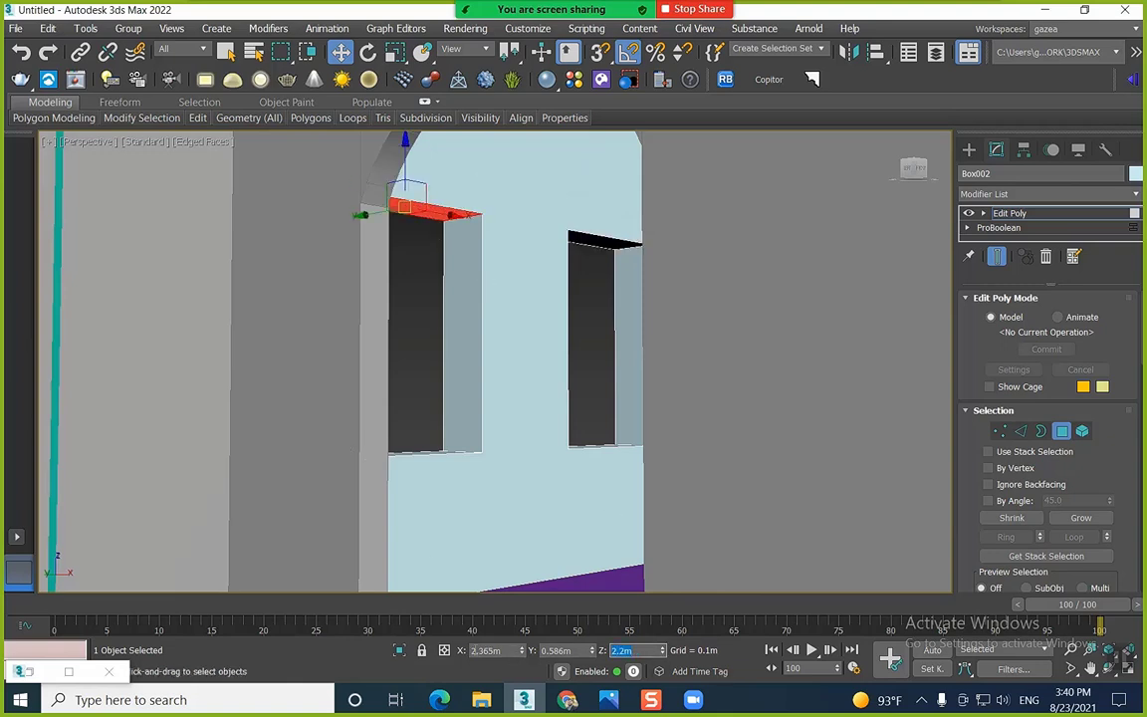
{"action": "left_click", "coordinate": [969, 149]}
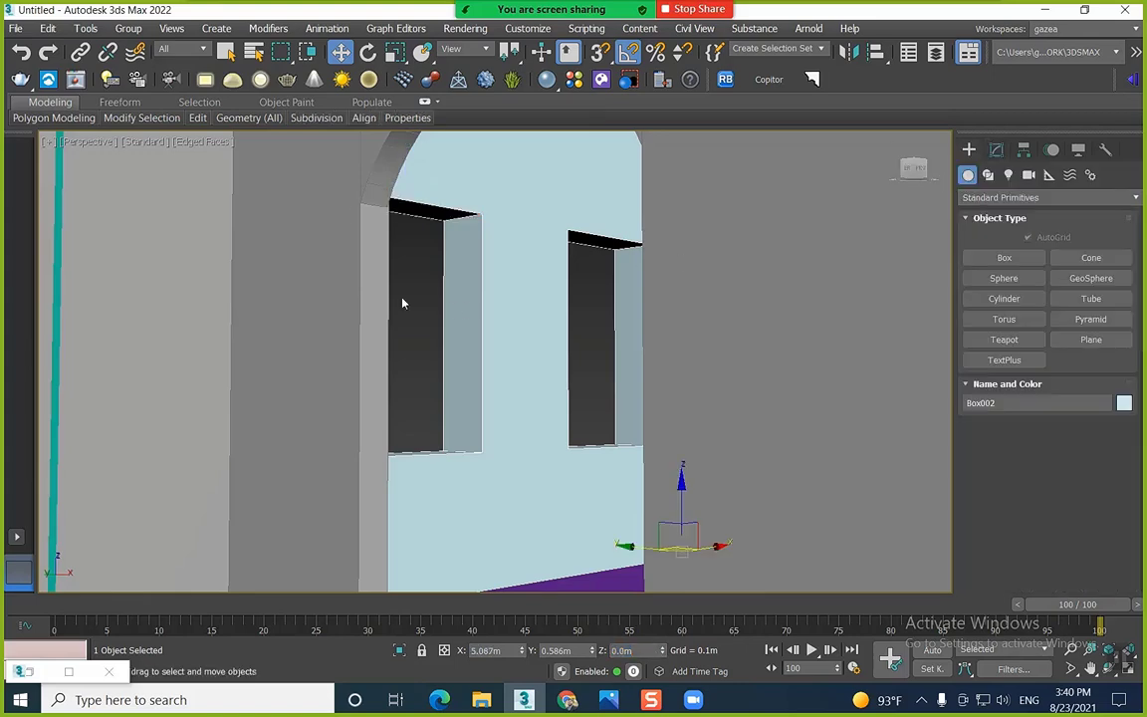
Try moving the rotated window copy about 1.21 m along negative Y toward the light blue wall's opening nearest the corner
{"action": "middle_click_drag", "start_coordinate": [402, 303], "coordinate": [634, 339], "text": "alt"}
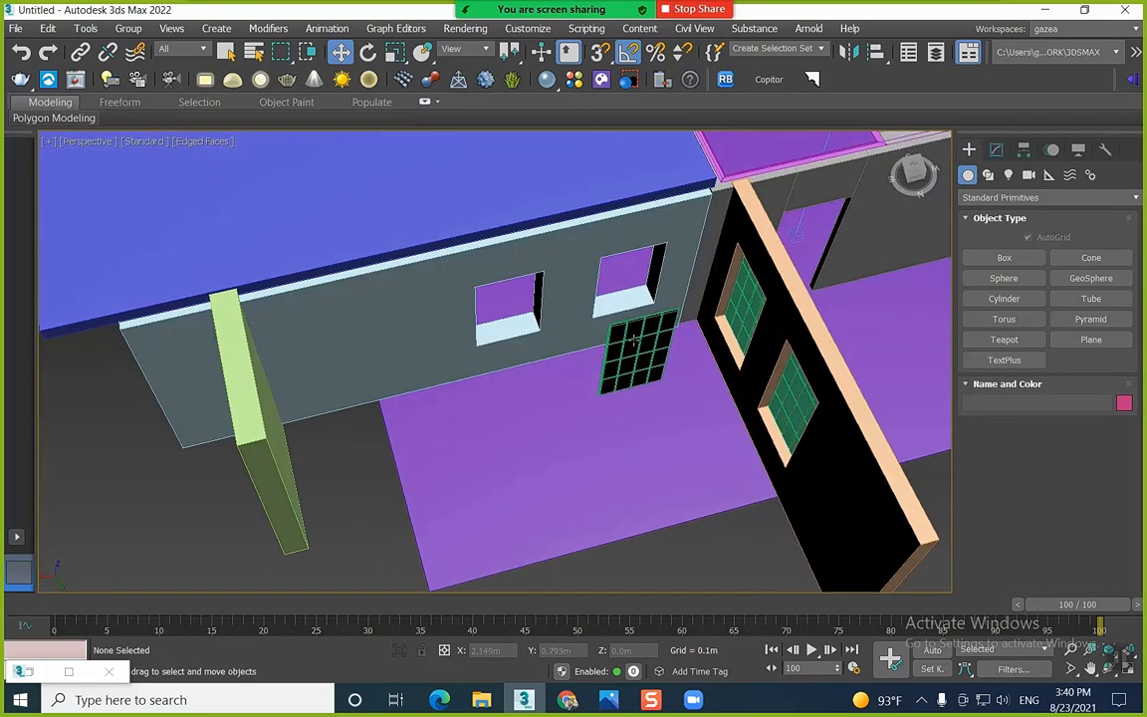
{"action": "left_click", "coordinate": [634, 339]}
{"action": "left_click_drag", "start_coordinate": [588, 348], "coordinate": [633, 311]}
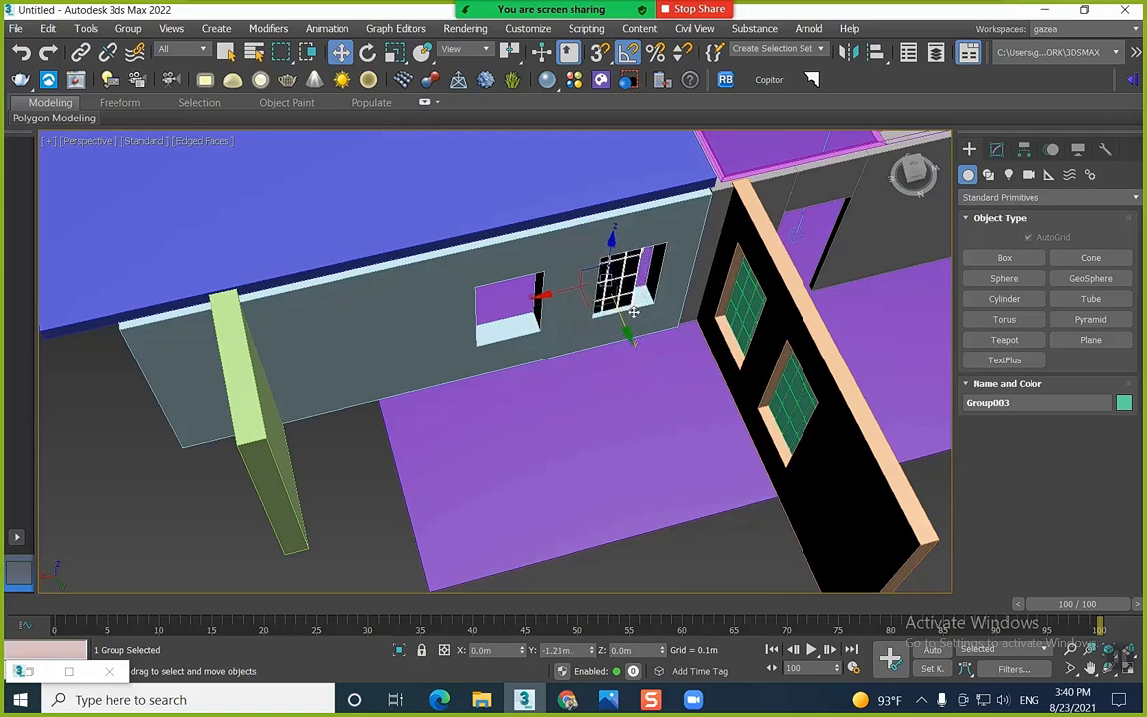
{"action": "middle_click_drag", "start_coordinate": [633, 312], "coordinate": [530, 485], "text": "alt"}
{"action": "left_click", "coordinate": [531, 486]}
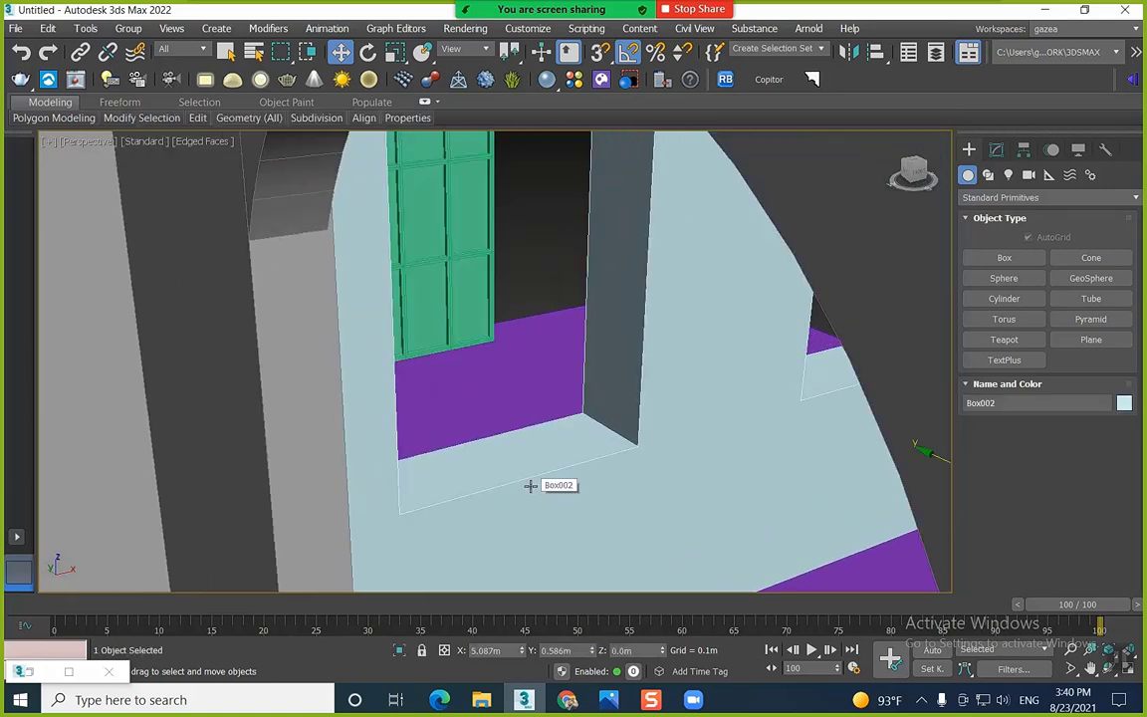
{"action": "middle_click_drag", "start_coordinate": [591, 469], "coordinate": [594, 417], "text": "alt"}
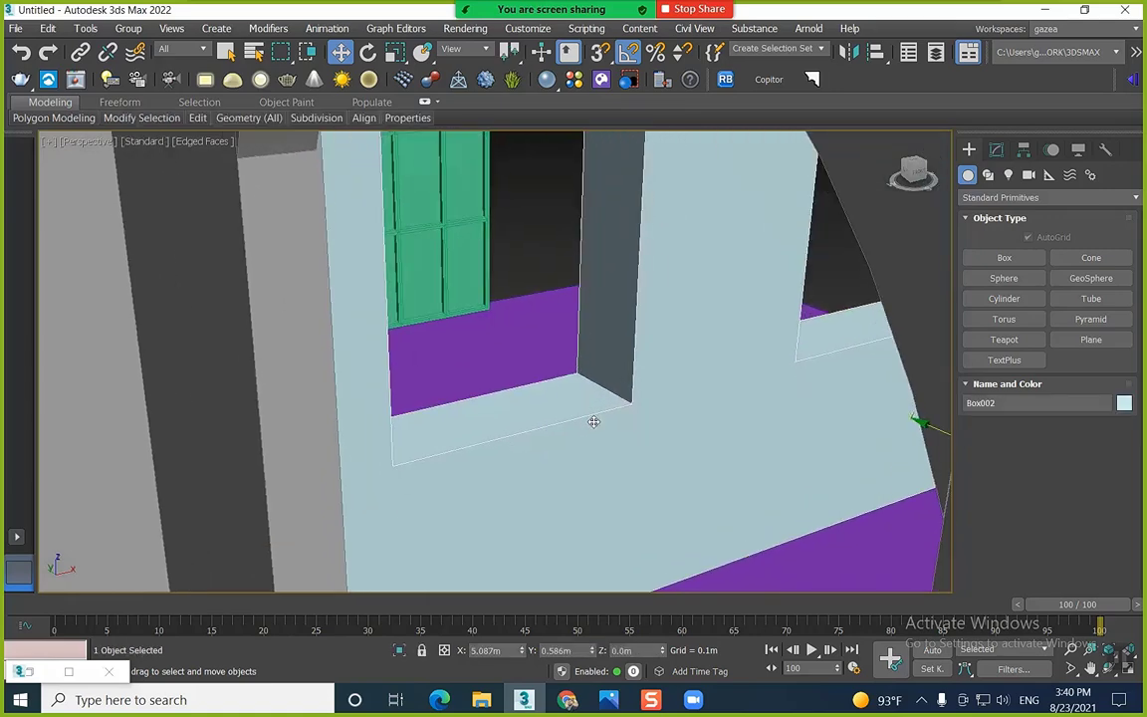
Move the rotated window copy about 1.24 m along negative Y into the depth of the light blue wall's opening
{"action": "left_click_drag", "start_coordinate": [422, 280], "coordinate": [401, 253]}
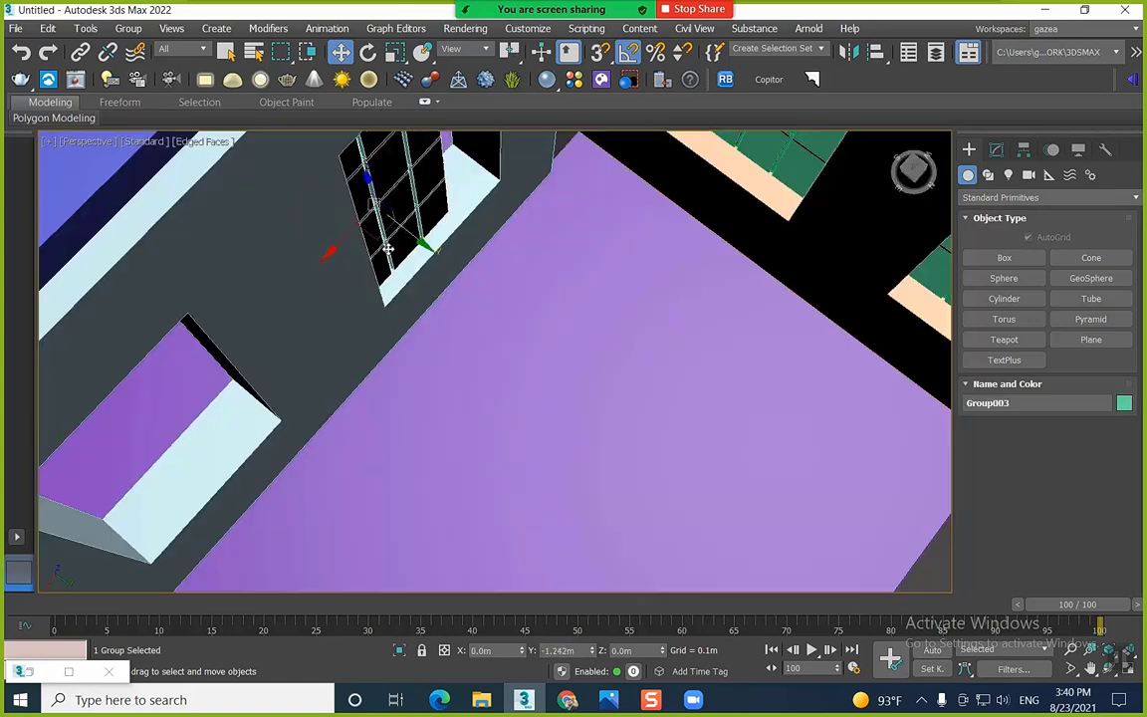
{"action": "middle_click_drag", "start_coordinate": [401, 253], "coordinate": [430, 243], "text": "alt"}
{"action": "scroll", "coordinate": [318, 378], "scroll_direction": "up", "scroll_amount": 5}
{"action": "mouse_move", "coordinate": [319, 381]}
{"action": "middle_mouse_down", "text": "alt"}
{"action": "mouse_move", "coordinate": [387, 412]}
{"action": "mouse_move", "coordinate": [422, 385]}
{"action": "middle_mouse_up", "text": "alt"}
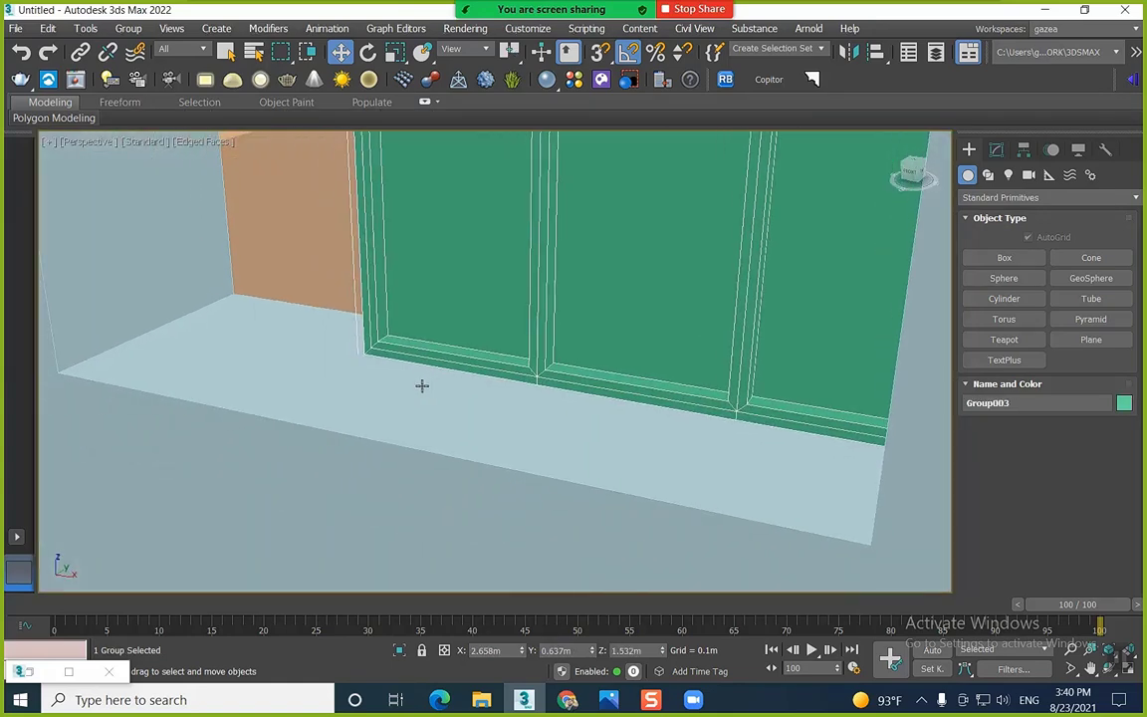
Turn on 3D snapping, try to slide the window copy to the opening's lower corner, and undo that move
{"action": "key", "text": "s"}
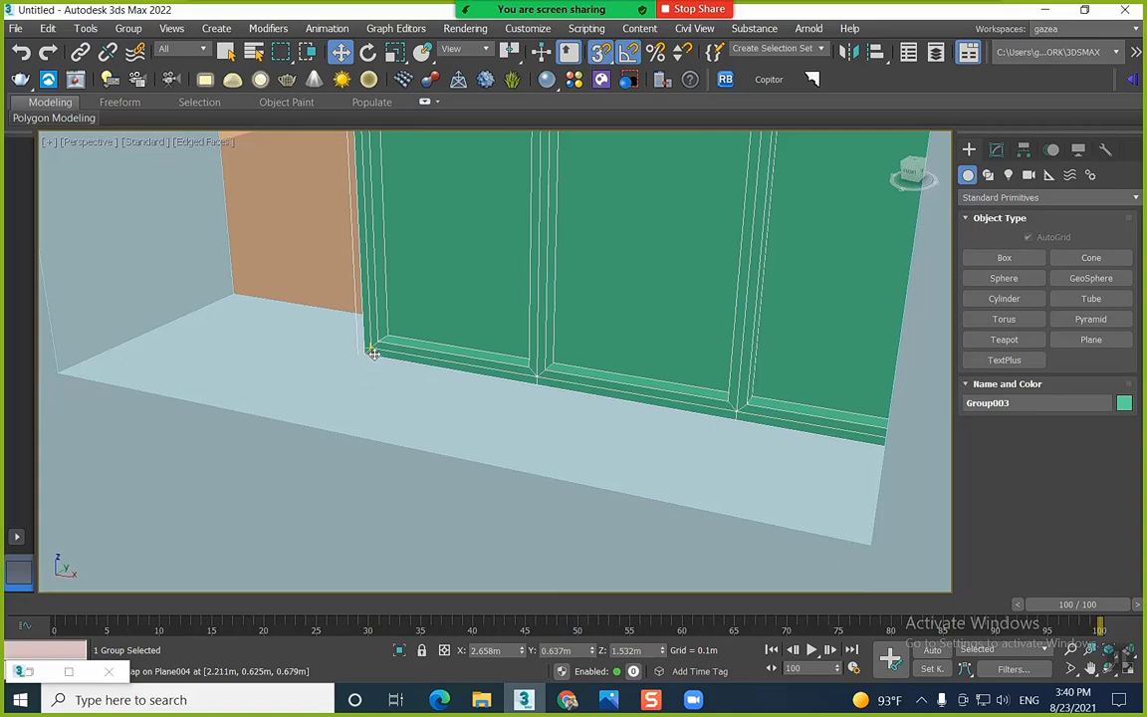
{"action": "left_click_drag", "start_coordinate": [367, 355], "coordinate": [95, 344]}
{"action": "key", "text": "ctrl+z"}
{"action": "scroll", "coordinate": [294, 313], "scroll_direction": "down", "scroll_amount": 4}
{"action": "middle_click_drag", "start_coordinate": [295, 313], "coordinate": [363, 392], "text": "alt"}
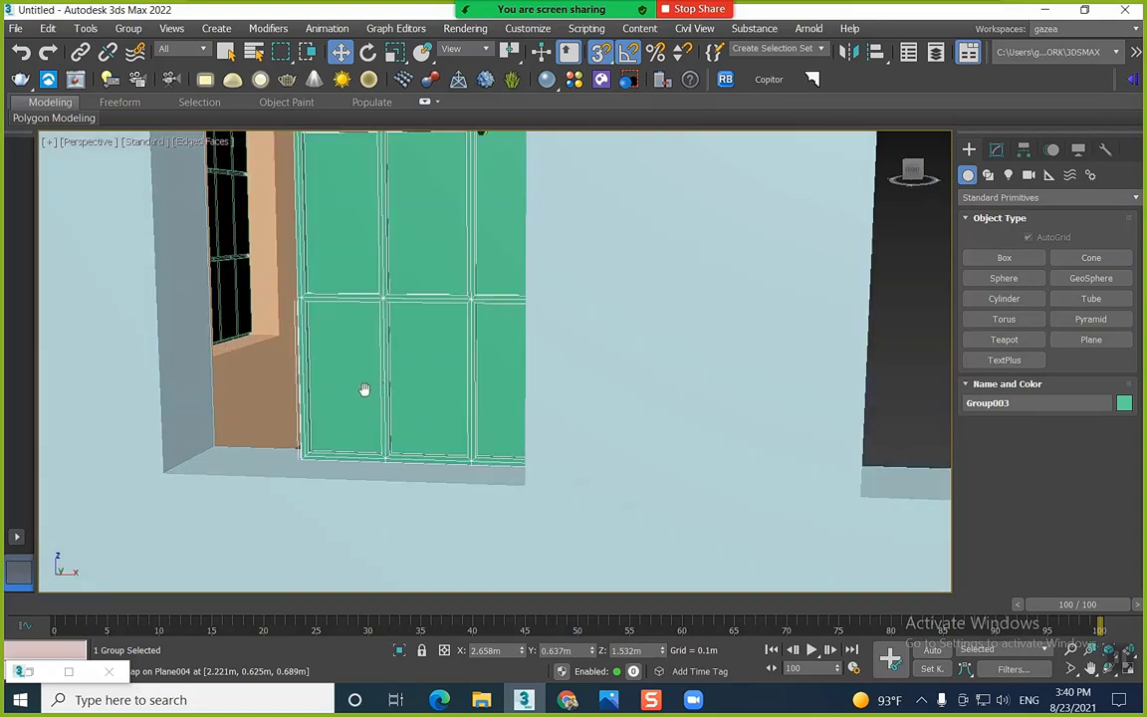
{"action": "middle_click_drag", "start_coordinate": [405, 324], "coordinate": [428, 371]}
{"action": "scroll", "coordinate": [428, 371], "scroll_direction": "down", "scroll_amount": 3}
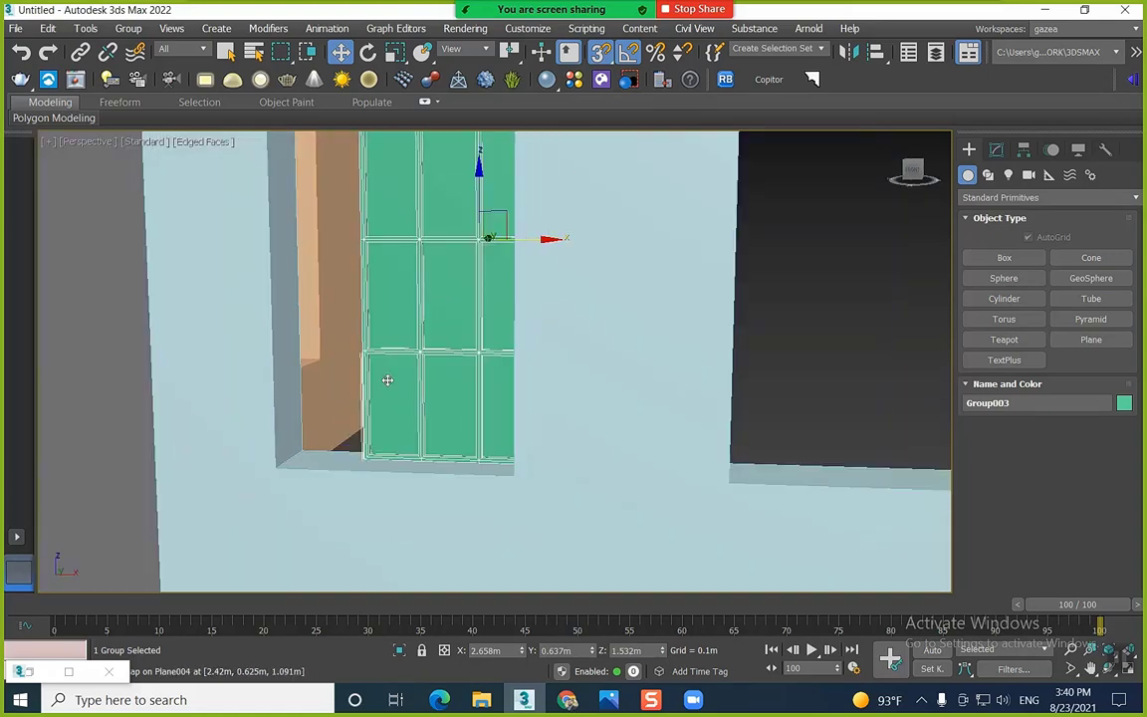
{"action": "scroll", "coordinate": [364, 451], "scroll_direction": "up", "scroll_amount": 5}
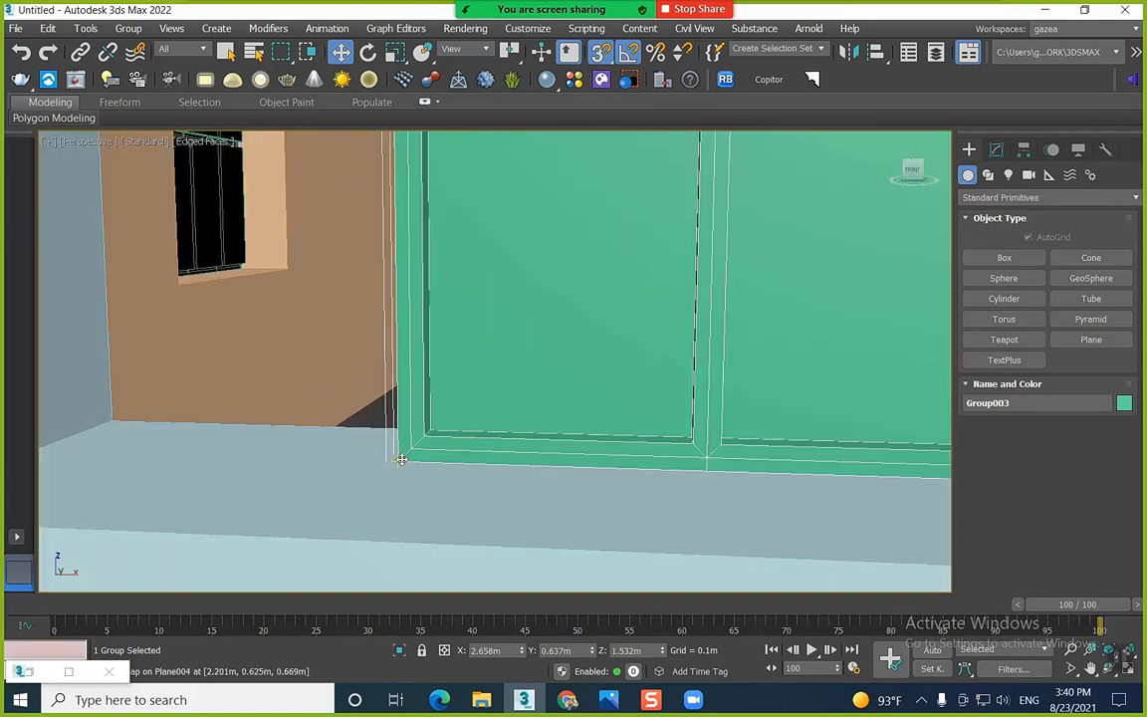
Snap the window copy's lower corner along X to the lower corner of the opening nearest the room corner
{"action": "left_click_drag", "start_coordinate": [402, 460], "coordinate": [138, 466]}
{"action": "scroll", "coordinate": [139, 466], "scroll_direction": "down", "scroll_amount": 2}
{"action": "middle_click_drag", "start_coordinate": [139, 466], "coordinate": [269, 456]}
{"action": "left_click_drag", "start_coordinate": [139, 466], "coordinate": [175, 474]}
{"action": "scroll", "coordinate": [269, 456], "scroll_direction": "down", "scroll_amount": 2}
{"action": "scroll", "coordinate": [463, 386], "scroll_direction": "down", "scroll_amount": 4}
{"action": "middle_click_drag", "start_coordinate": [463, 386], "coordinate": [277, 409]}
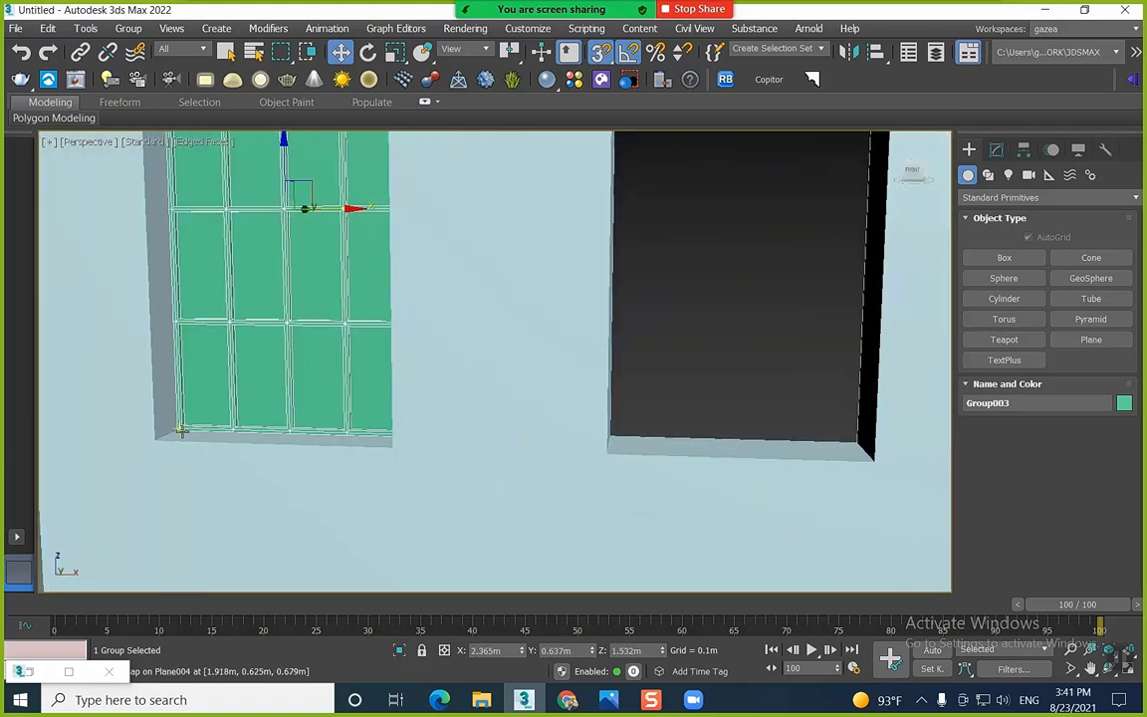
{"action": "scroll", "coordinate": [177, 431], "scroll_direction": "up", "scroll_amount": 5}
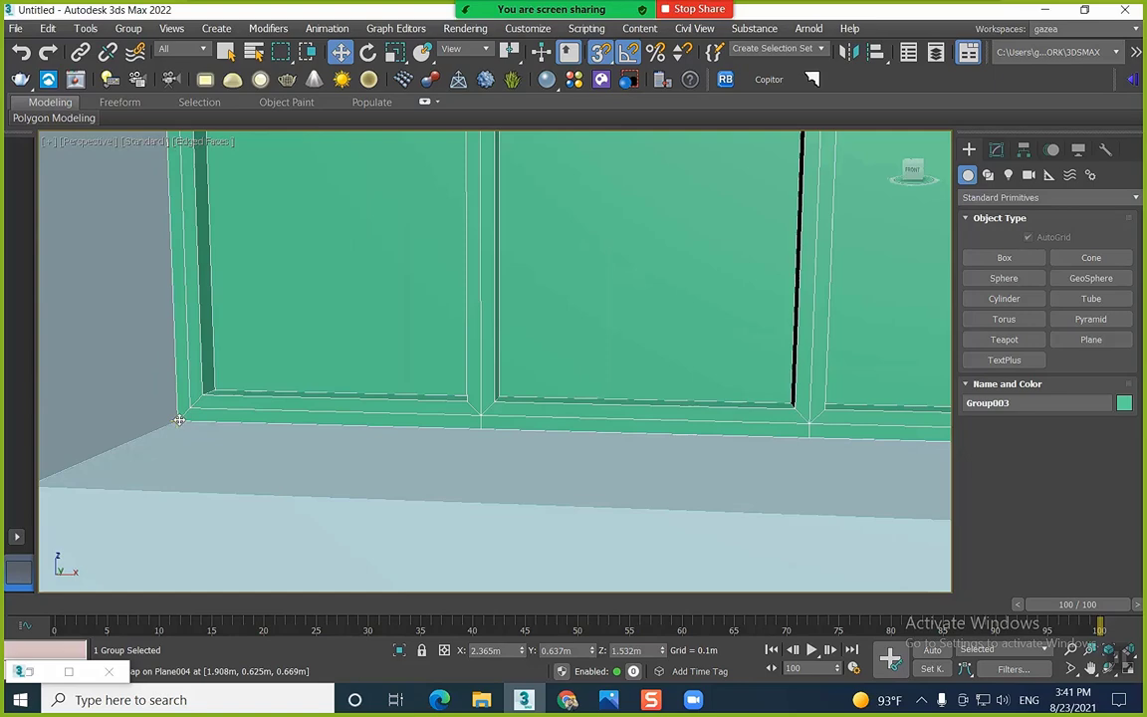
{"action": "scroll", "coordinate": [178, 419], "scroll_direction": "down", "scroll_amount": 4}
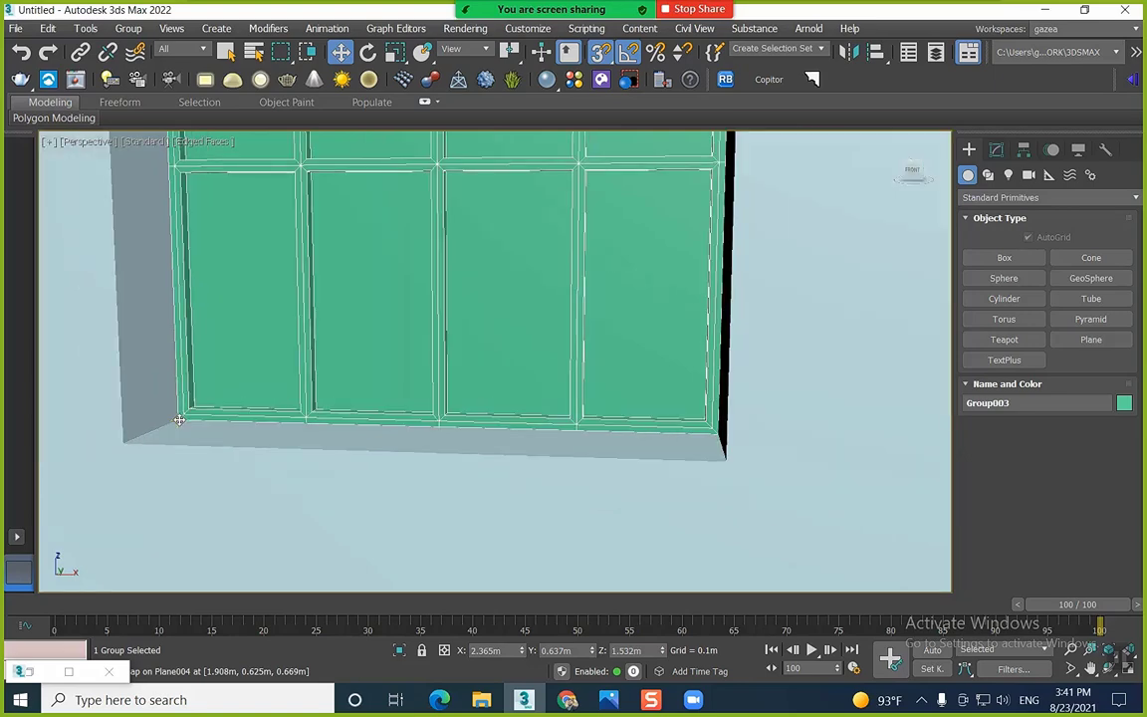
{"action": "scroll", "coordinate": [178, 419], "scroll_direction": "down", "scroll_amount": 2}
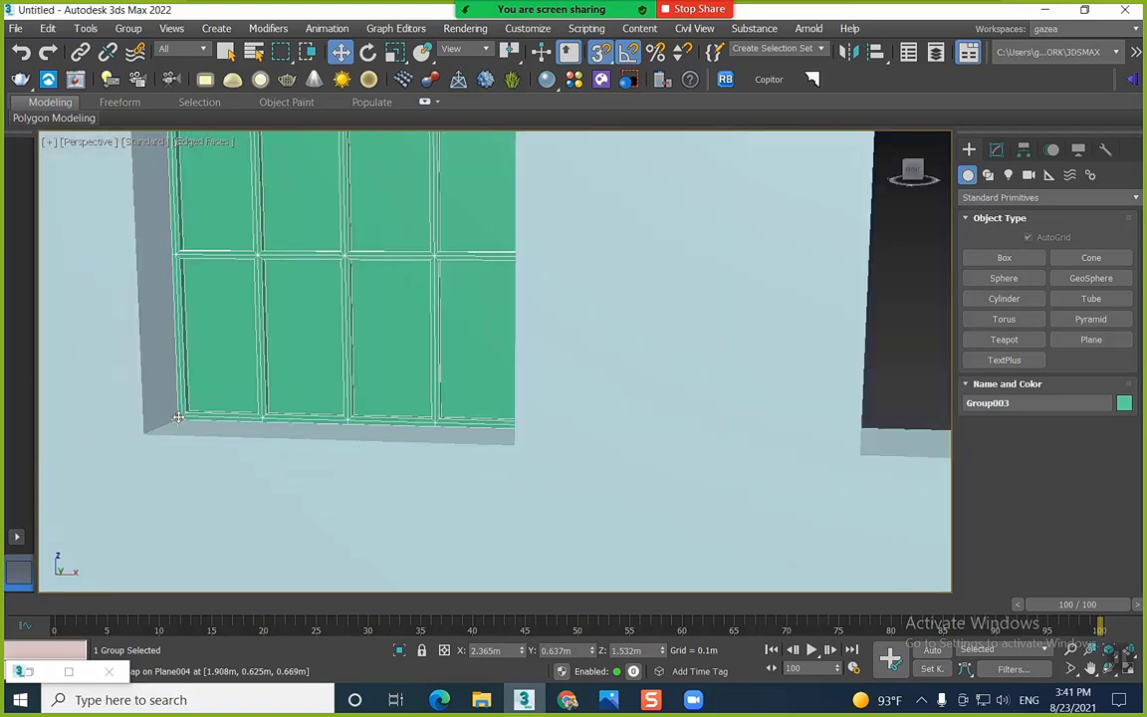
Clone the fitted window as one Copy along X, snapping its lower corner to the second opening in the light blue wall
{"action": "scroll", "coordinate": [177, 418], "scroll_direction": "up", "scroll_amount": 5}
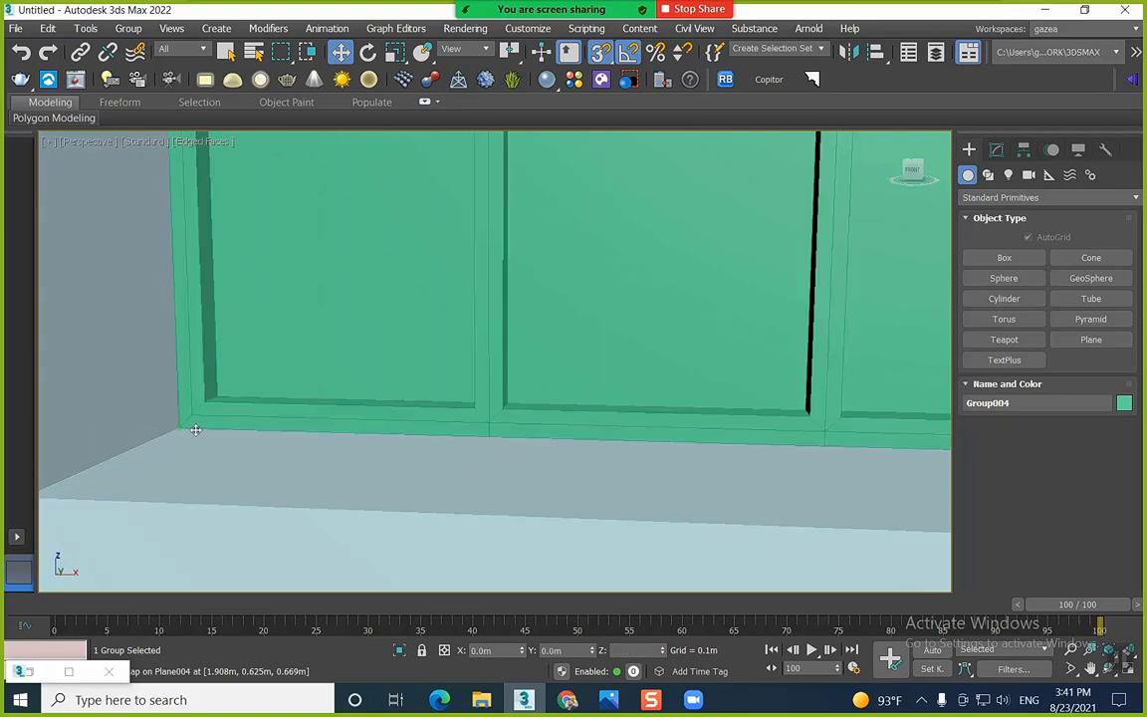
{"action": "mouse_move", "coordinate": [195, 430]}
{"action": "left_mouse_down", "text": "shift"}
{"action": "mouse_move", "coordinate": [468, 435]}
{"action": "mouse_move", "coordinate": [385, 425]}
{"action": "left_mouse_up", "text": "shift"}
{"action": "scroll", "coordinate": [467, 435], "scroll_direction": "down", "scroll_amount": 6}
{"action": "middle_click_drag", "start_coordinate": [468, 435], "coordinate": [212, 405]}
{"action": "mouse_move", "coordinate": [384, 425]}
{"action": "left_mouse_down", "text": "shift"}
{"action": "mouse_move", "coordinate": [358, 412]}
{"action": "mouse_move", "coordinate": [645, 434]}
{"action": "left_mouse_up", "text": "shift"}
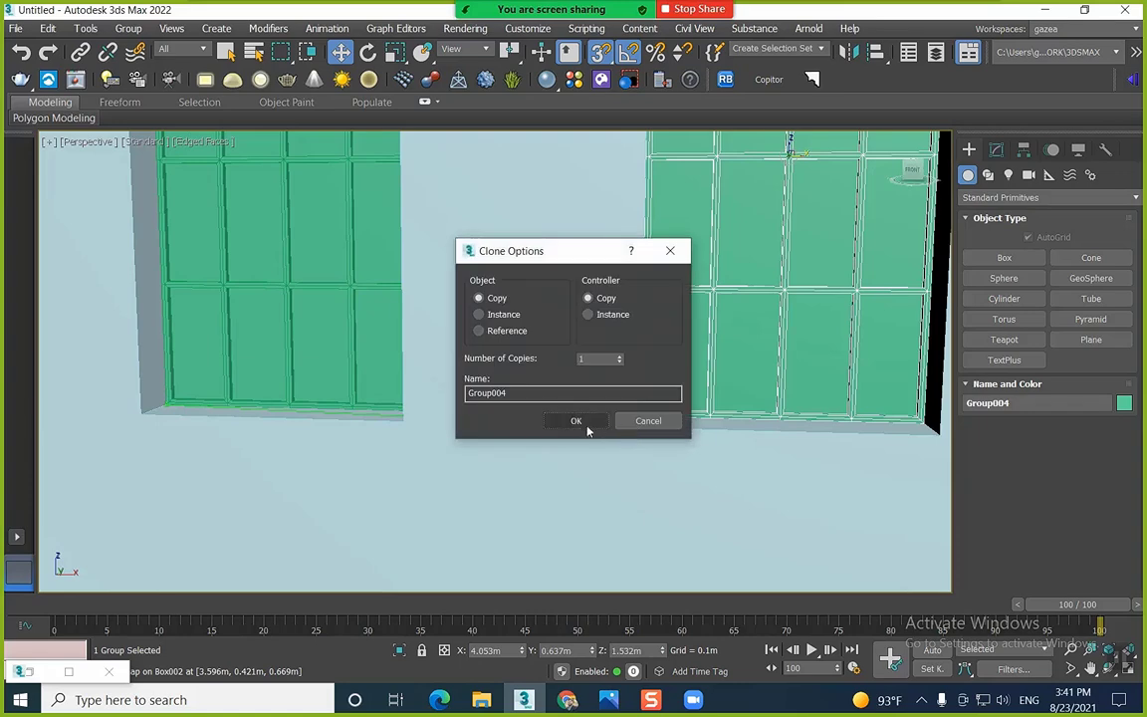
{"action": "left_click", "coordinate": [522, 385]}
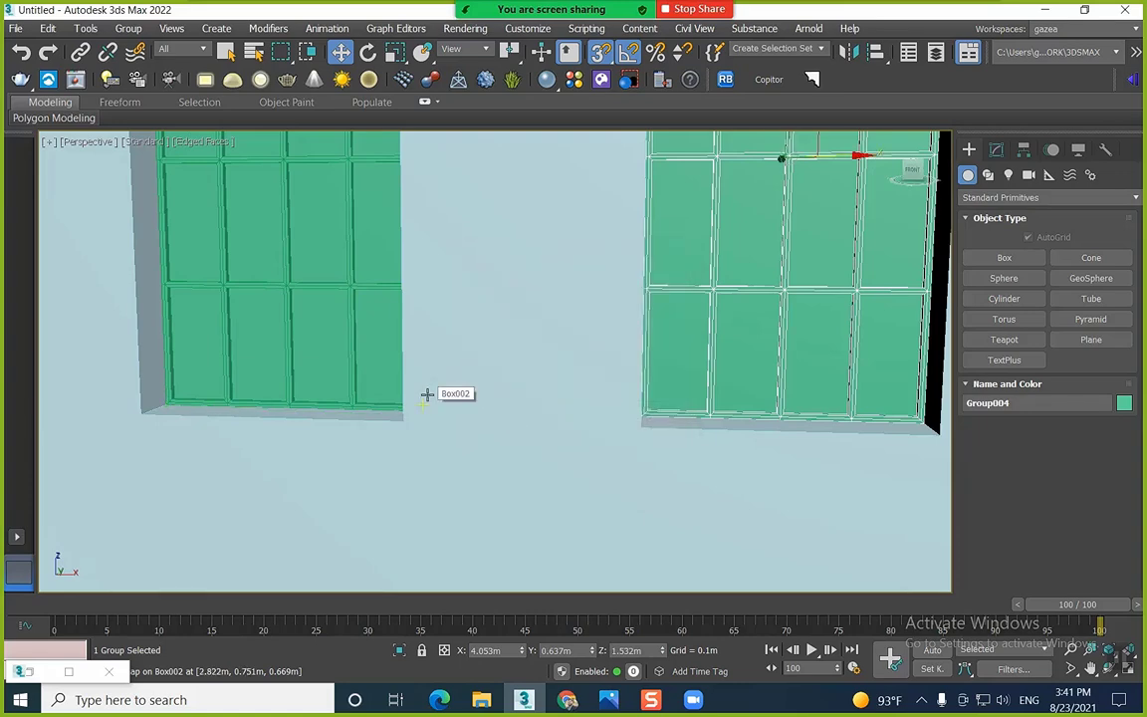
Display the Snaps and Axis Constraints toolbars
{"action": "right_click", "coordinate": [882, 92]}
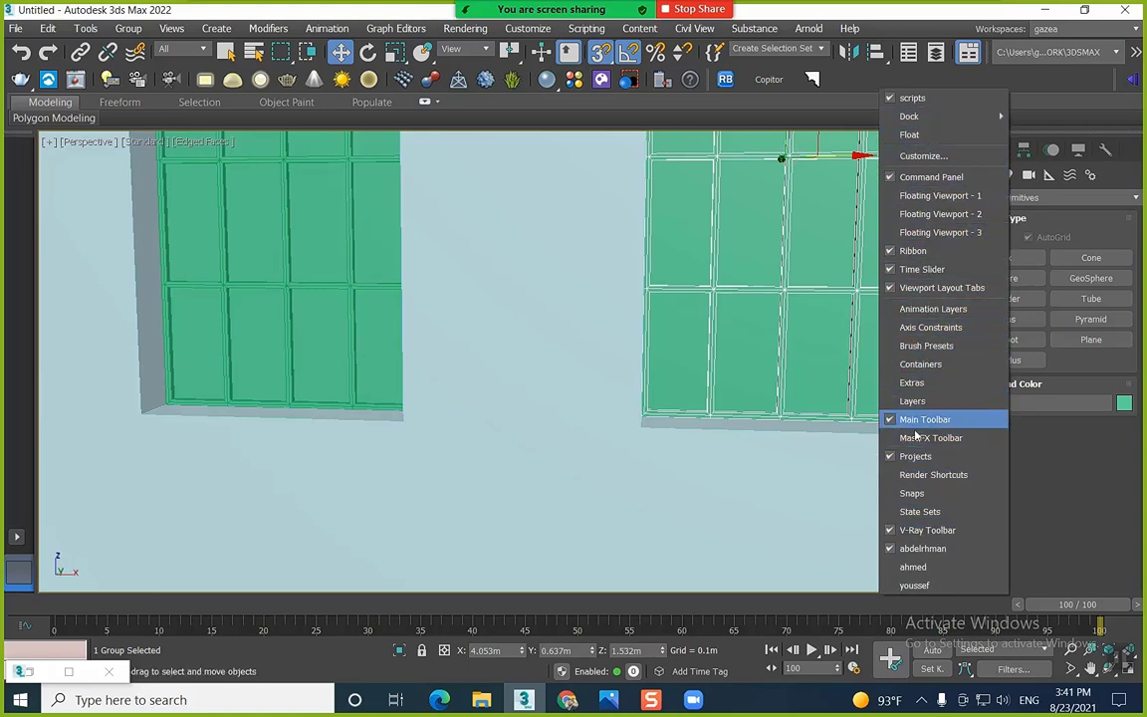
{"action": "left_click", "coordinate": [912, 493]}
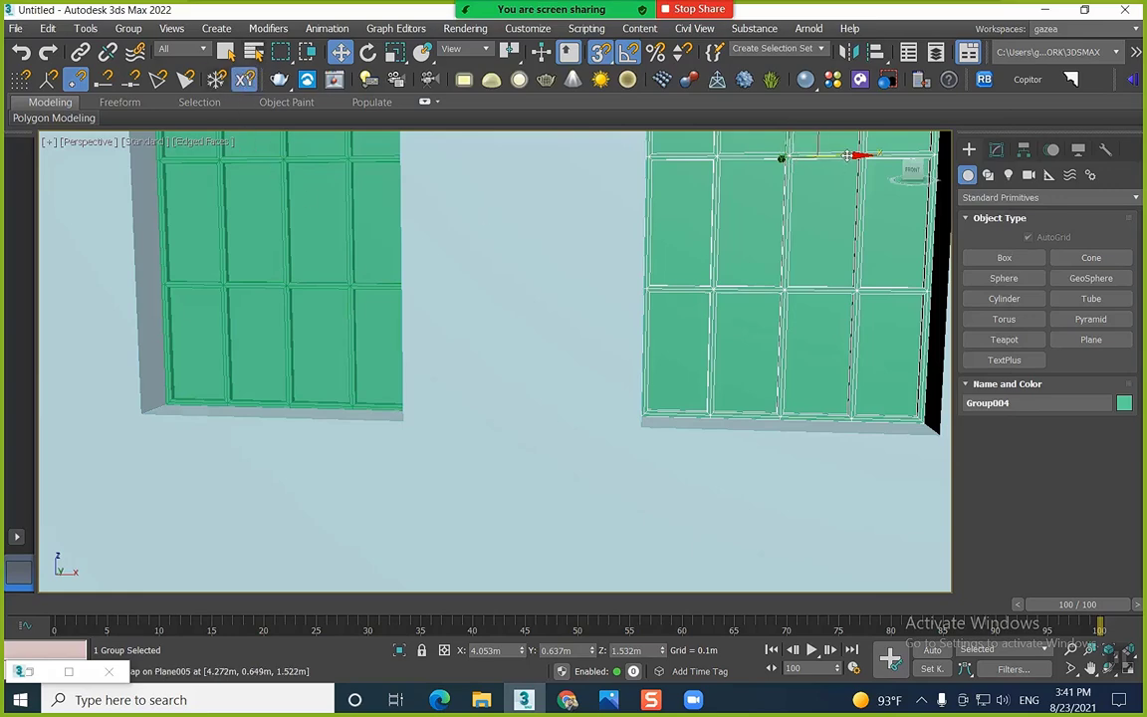
{"action": "left_click_drag", "start_coordinate": [816, 175], "coordinate": [713, 532]}
{"action": "right_click", "coordinate": [713, 531]}
{"action": "middle_click_drag", "start_coordinate": [713, 532], "coordinate": [637, 251], "text": "alt"}
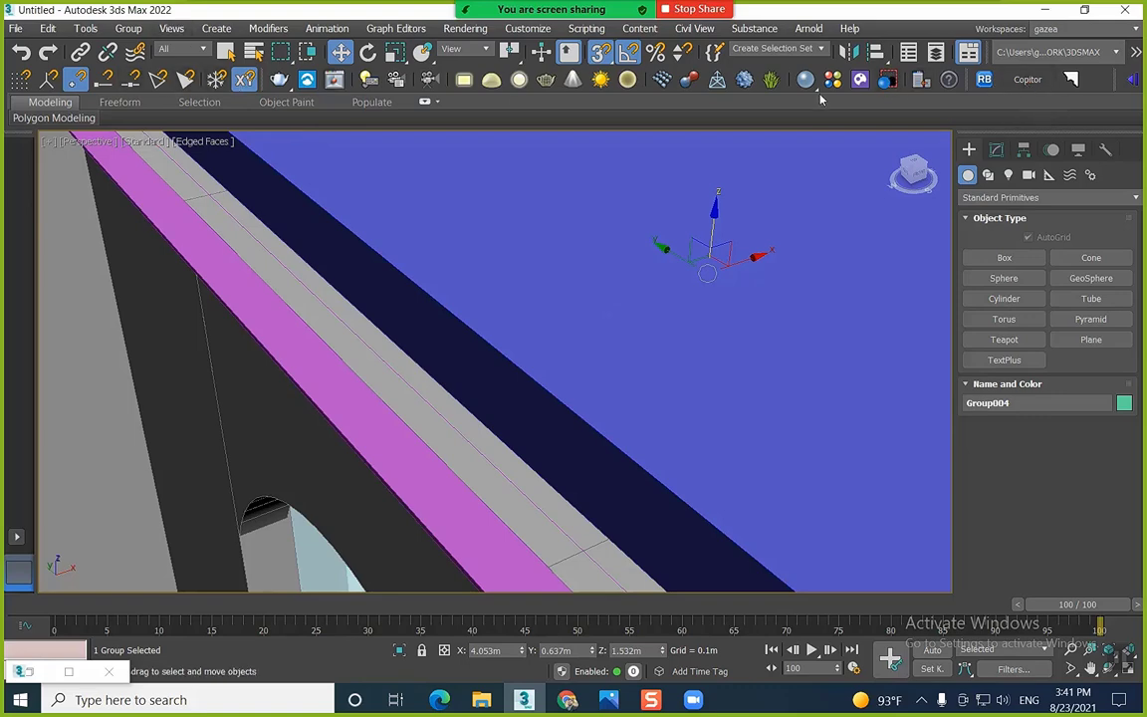
{"action": "right_click", "coordinate": [1008, 134]}
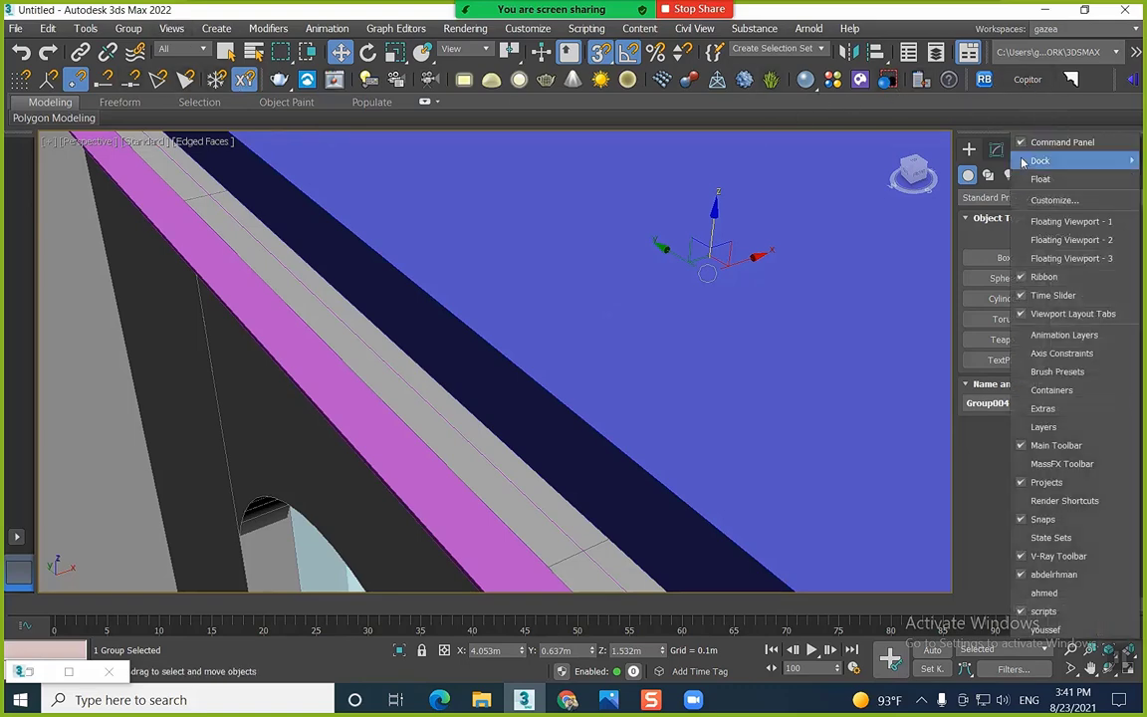
{"action": "left_click", "coordinate": [1015, 354]}
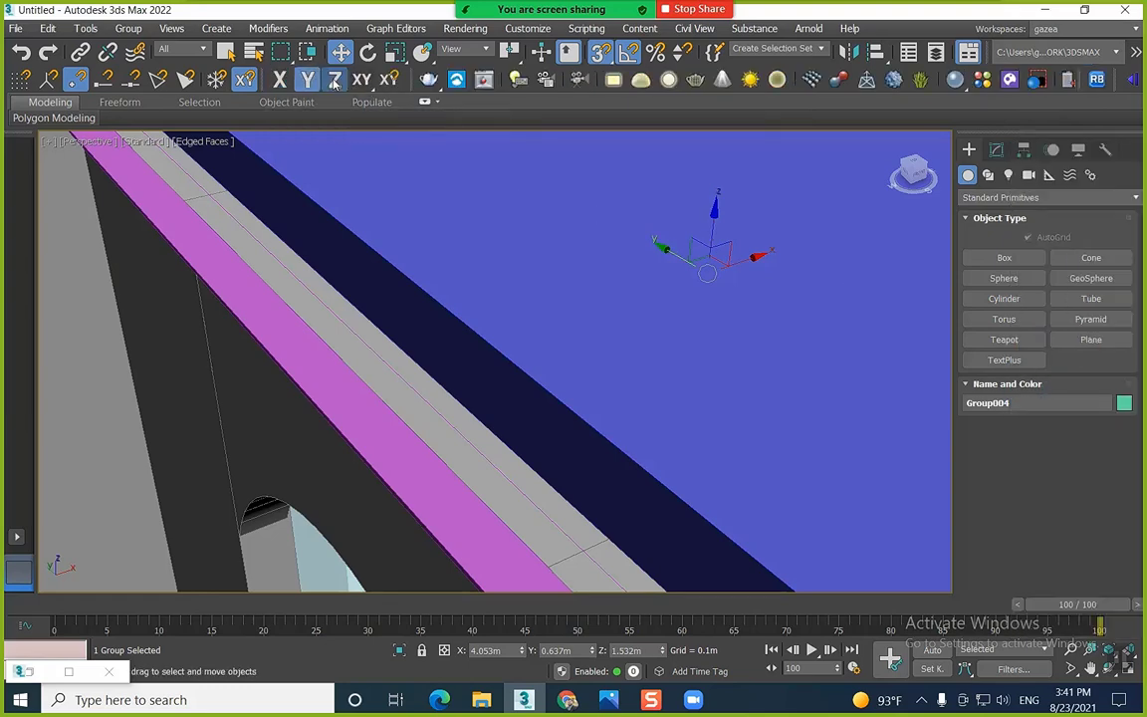
Switch to the VRayCam001 view, select all scene objects and open the Slate Material Editor
{"action": "middle_click_drag", "start_coordinate": [333, 173], "coordinate": [555, 288], "text": "alt"}
{"action": "key", "text": "c"}
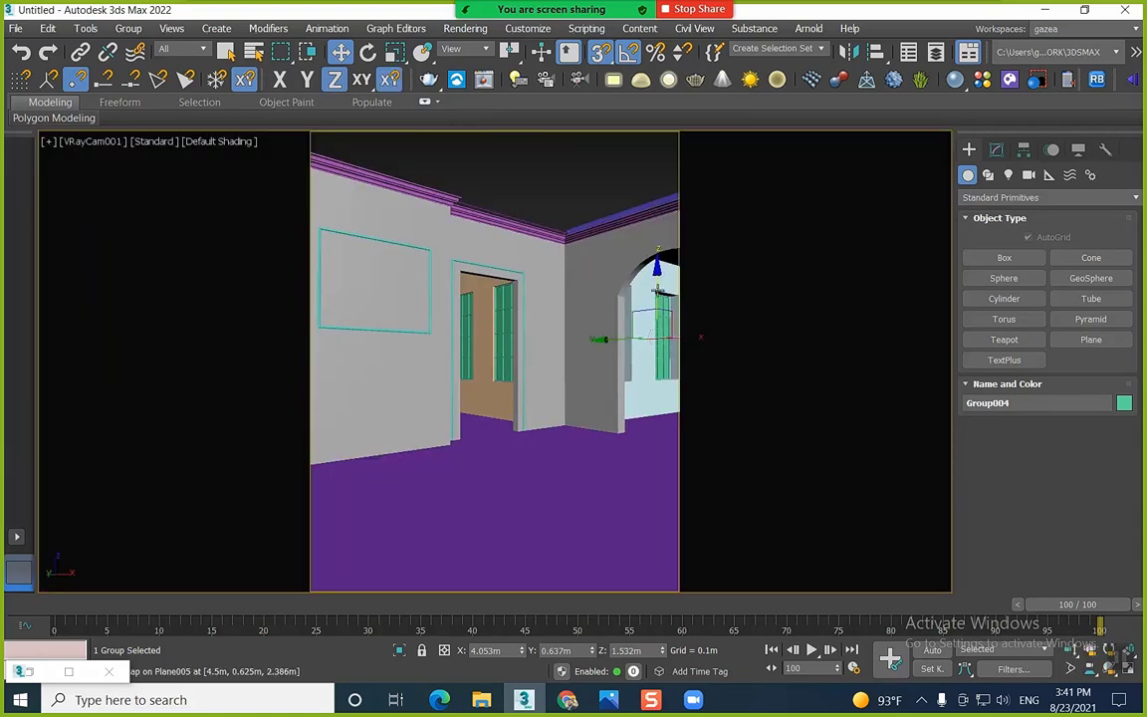
{"action": "left_click", "coordinate": [555, 185]}
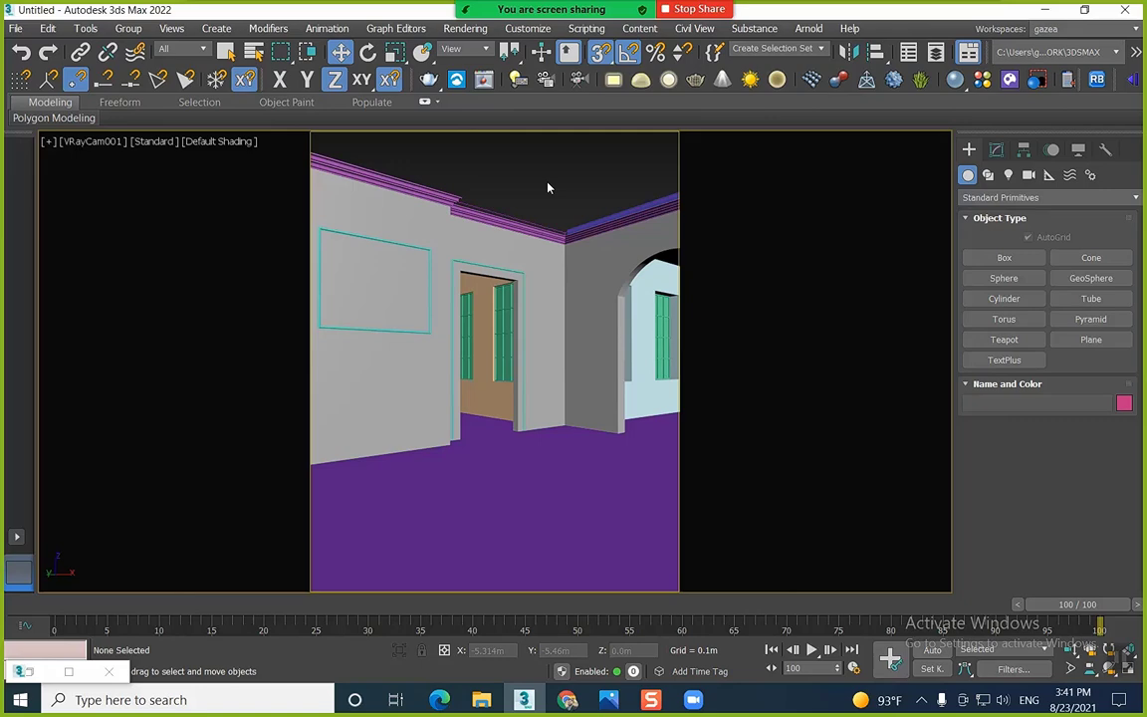
{"action": "left_click", "coordinate": [541, 183]}
{"action": "key", "text": "m"}
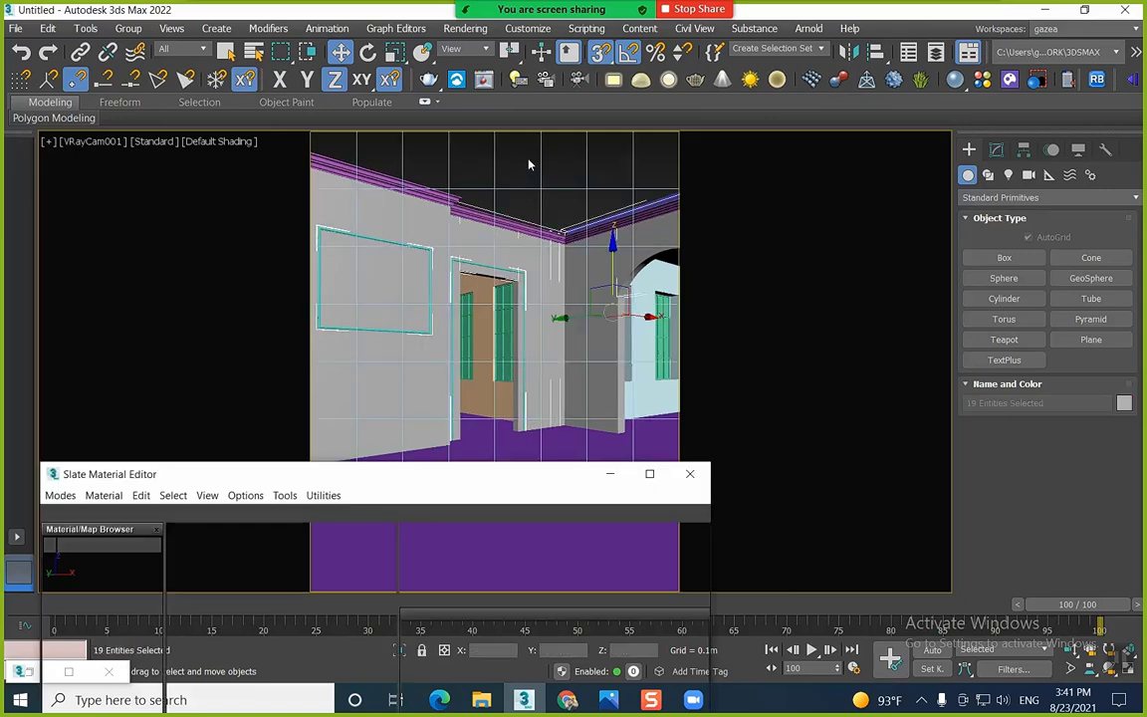
{"action": "left_click_drag", "start_coordinate": [345, 481], "coordinate": [357, 151]}
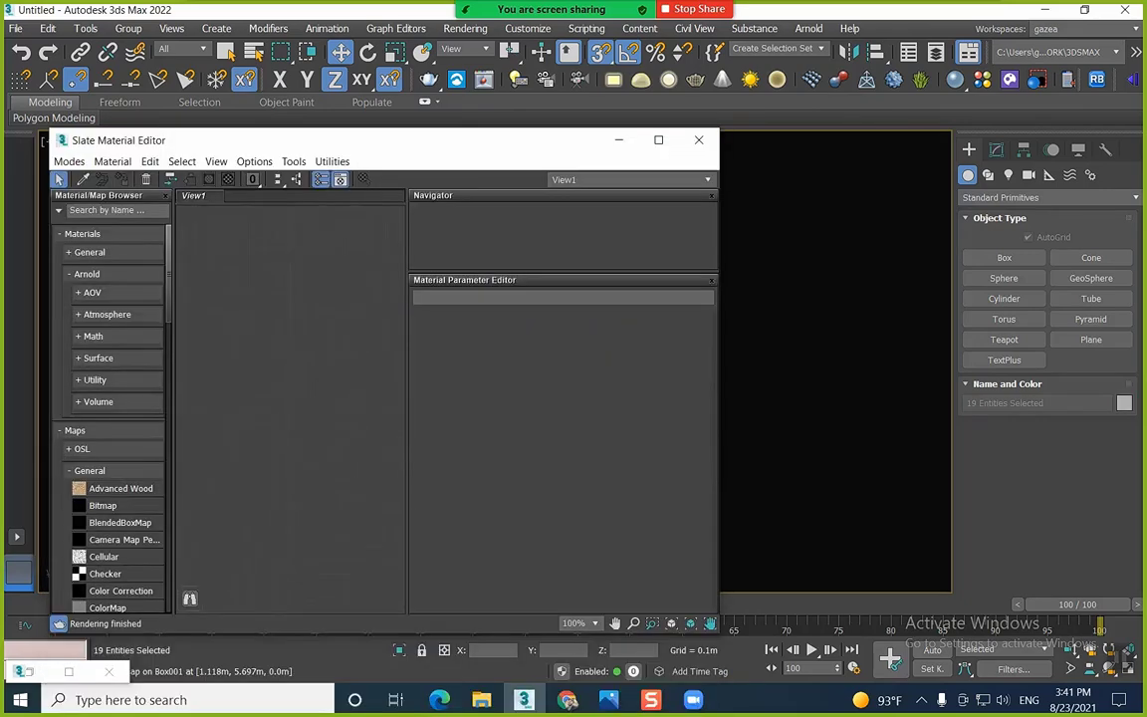
Set the production renderer to V-Ray 5, update 1.2
{"action": "left_click", "coordinate": [465, 28]}
{"action": "left_click", "coordinate": [500, 116]}
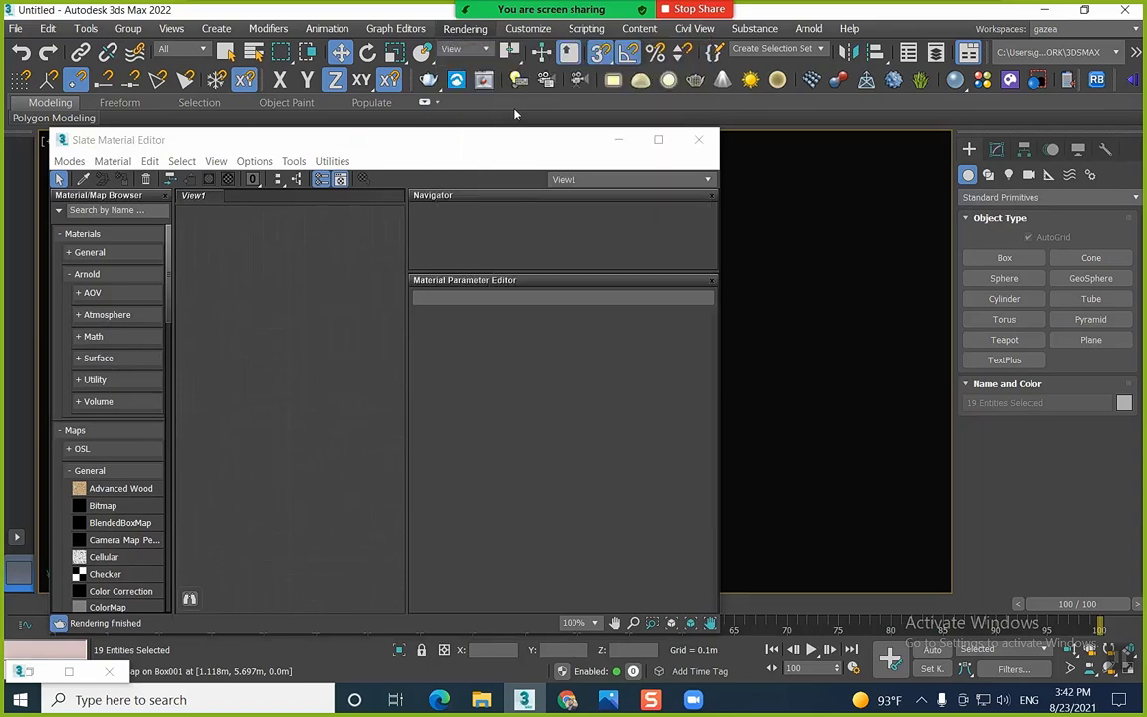
{"action": "left_click", "coordinate": [247, 122]}
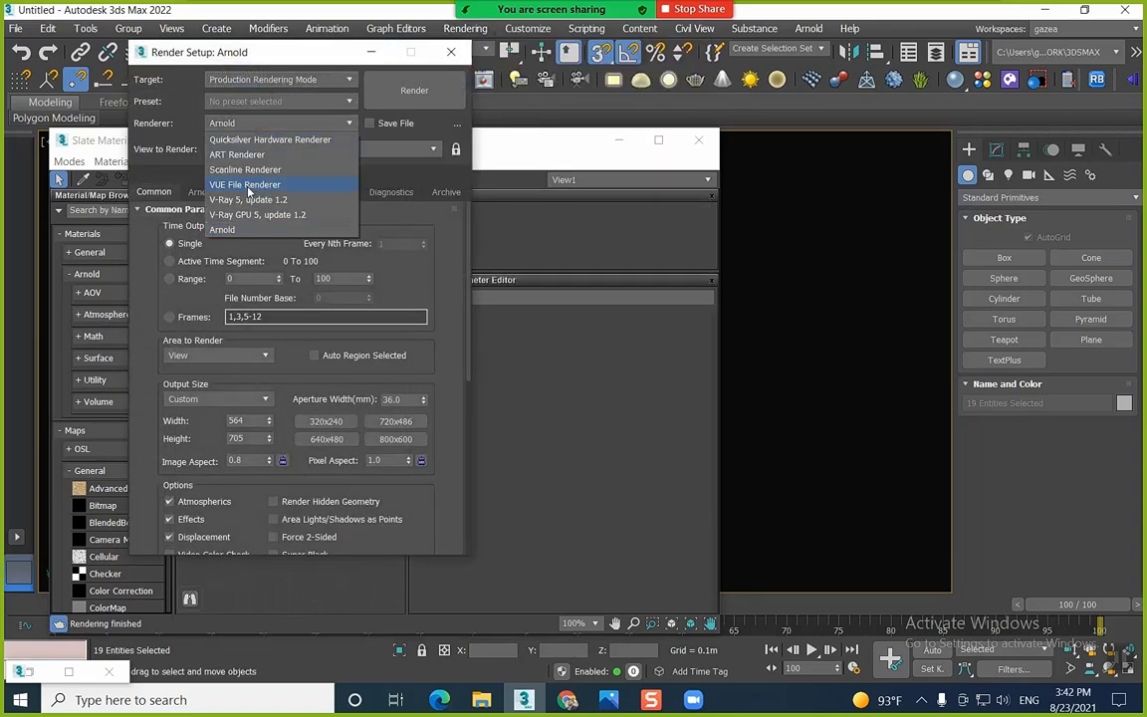
{"action": "left_click", "coordinate": [248, 199]}
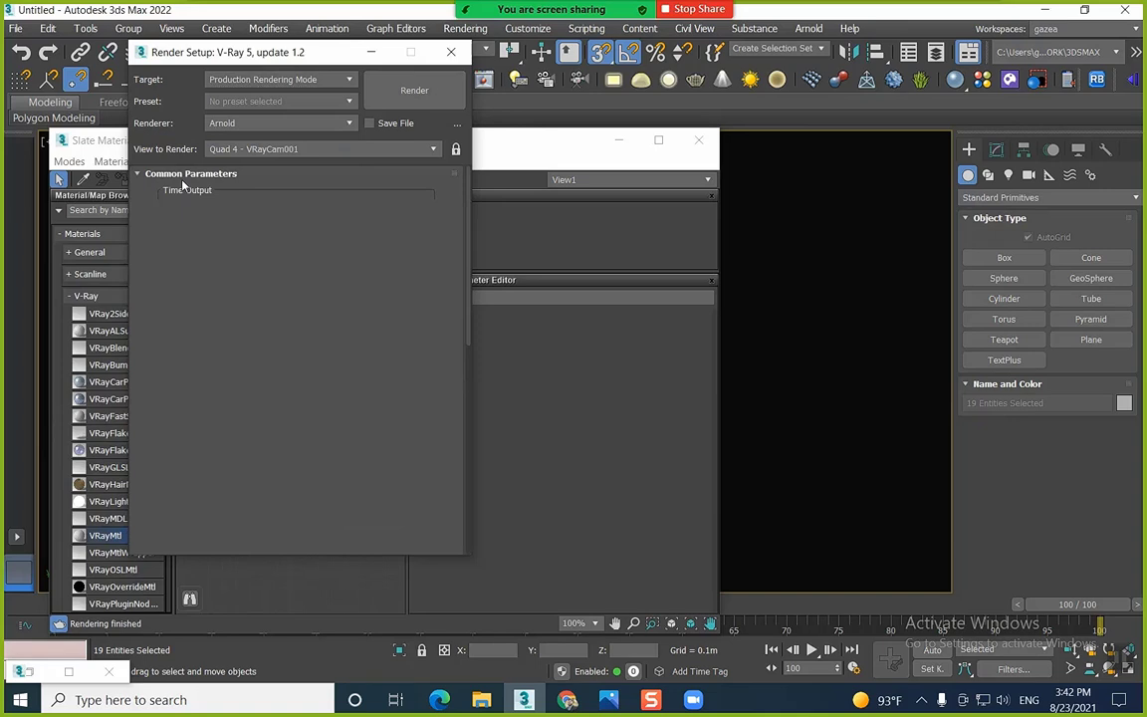
Set V-Ray's image sampler type to Bucket with max subdivs of 4
{"action": "left_click", "coordinate": [223, 175]}
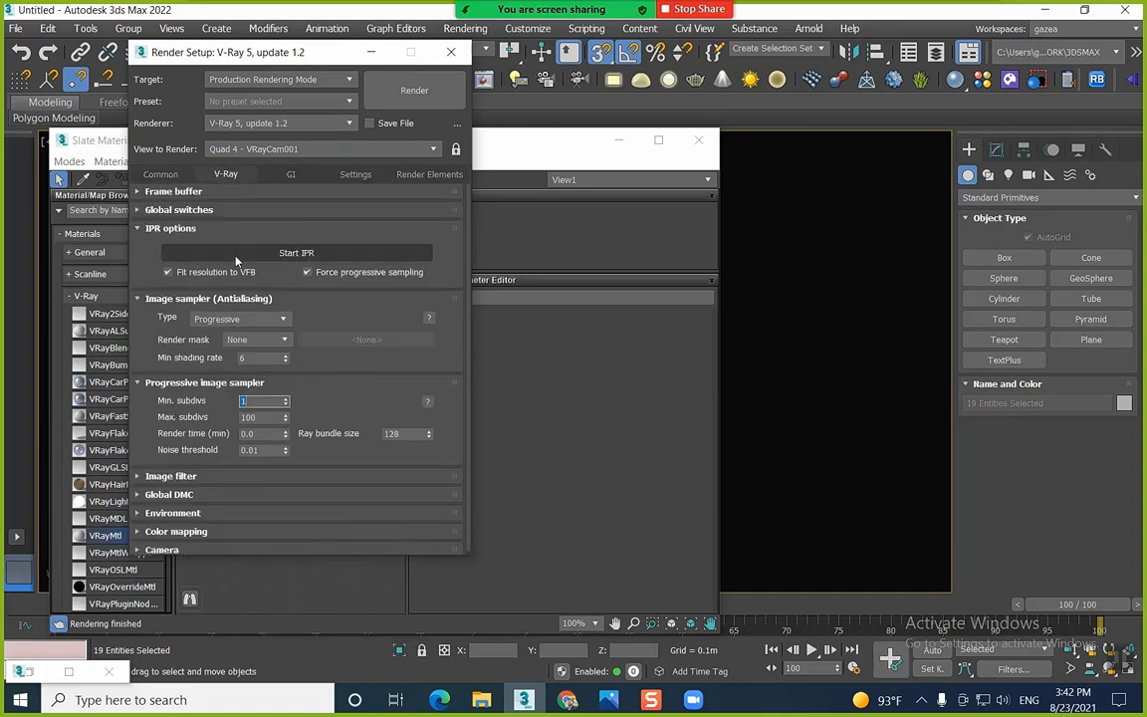
{"action": "left_click", "coordinate": [239, 318]}
{"action": "left_click", "coordinate": [214, 330]}
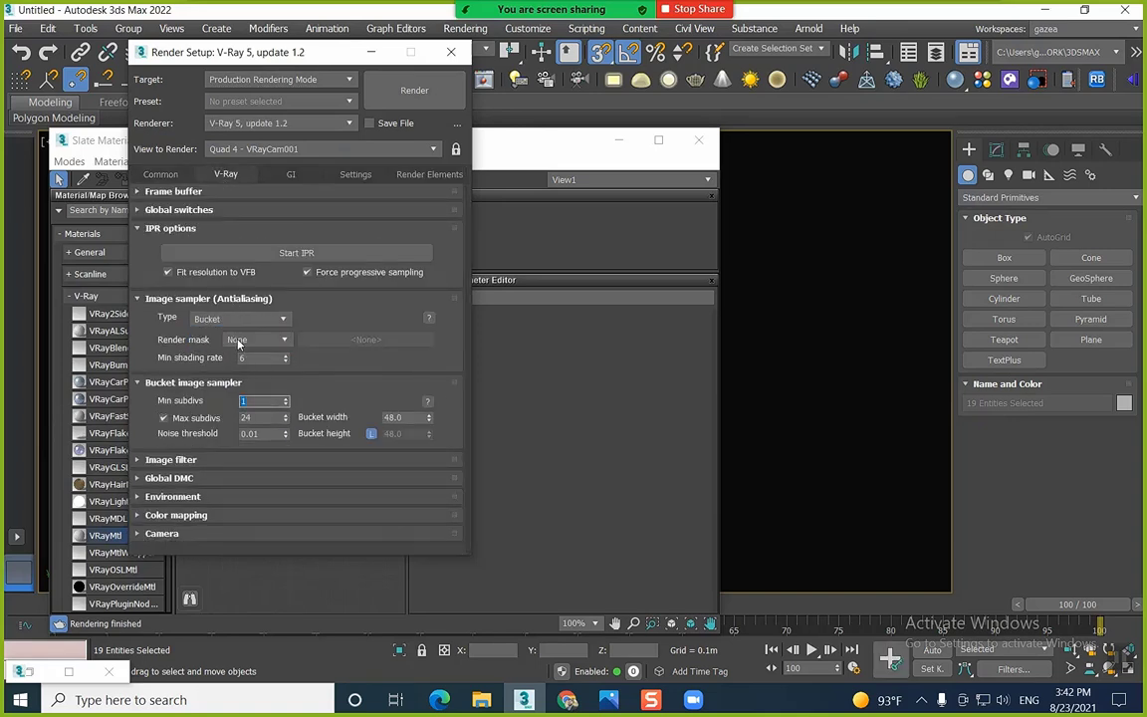
{"action": "left_click", "coordinate": [263, 418]}
{"action": "type", "text": "4"}
{"action": "left_click", "coordinate": [451, 52]}
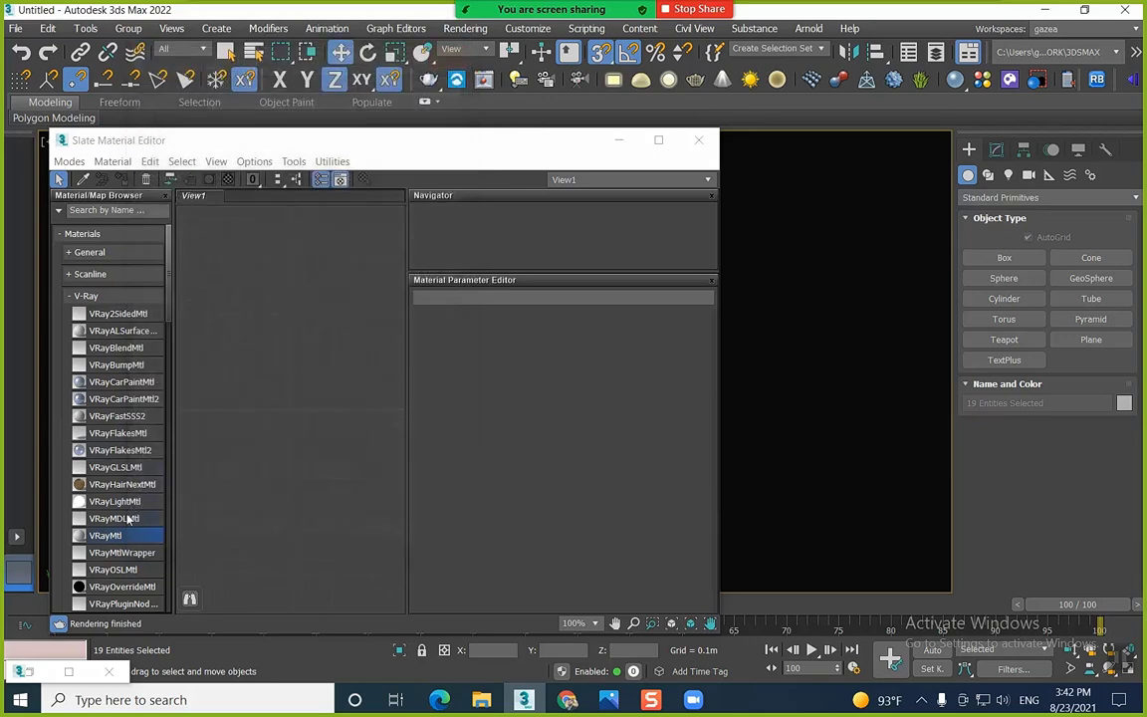
Create a VRayMtl material, assign it to all selected objects and close the material editor
{"action": "left_click_drag", "start_coordinate": [110, 535], "coordinate": [232, 398]}
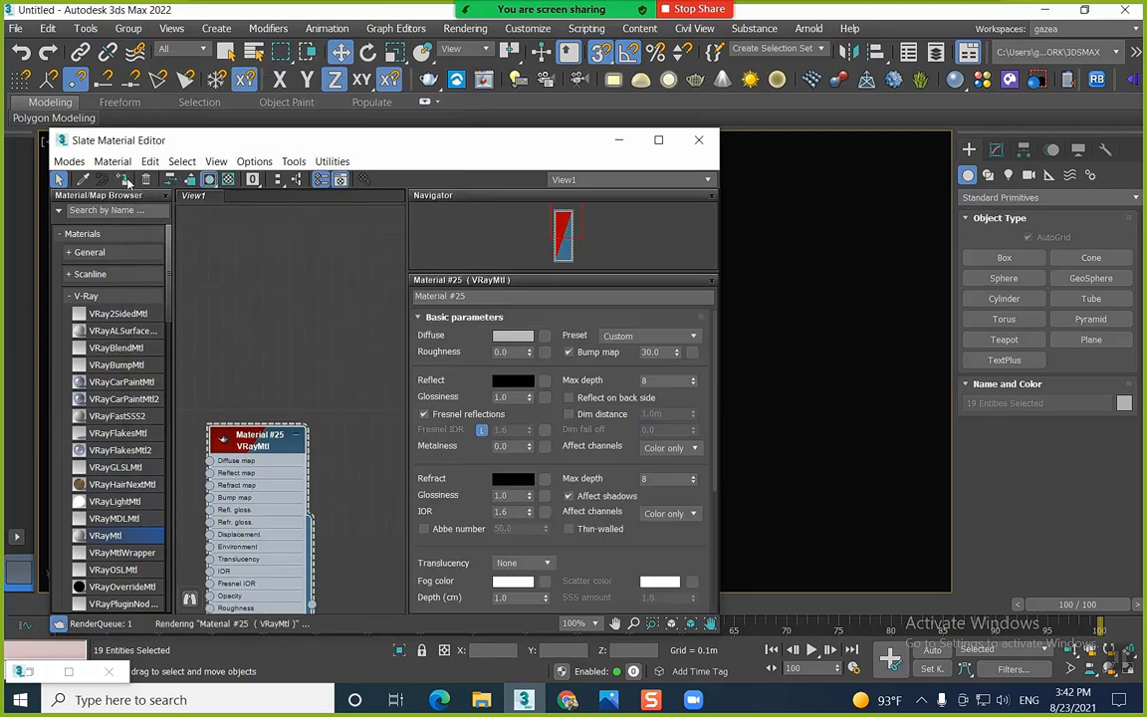
{"action": "left_click", "coordinate": [618, 141]}
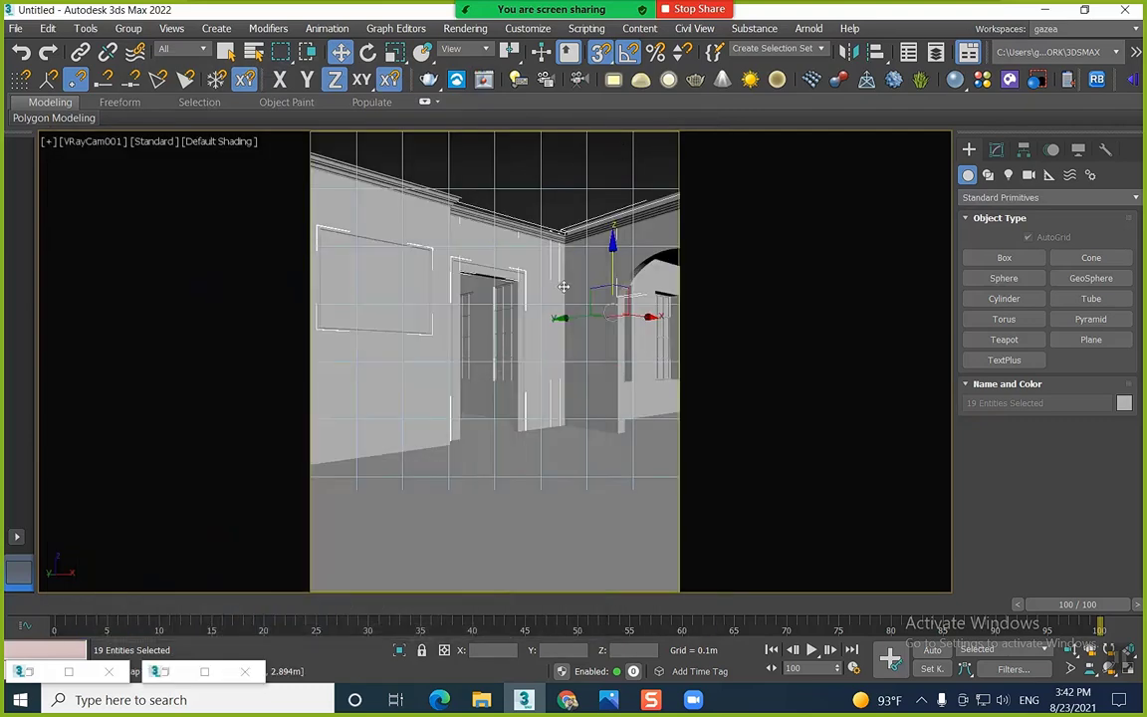
{"action": "left_click", "coordinate": [539, 459]}
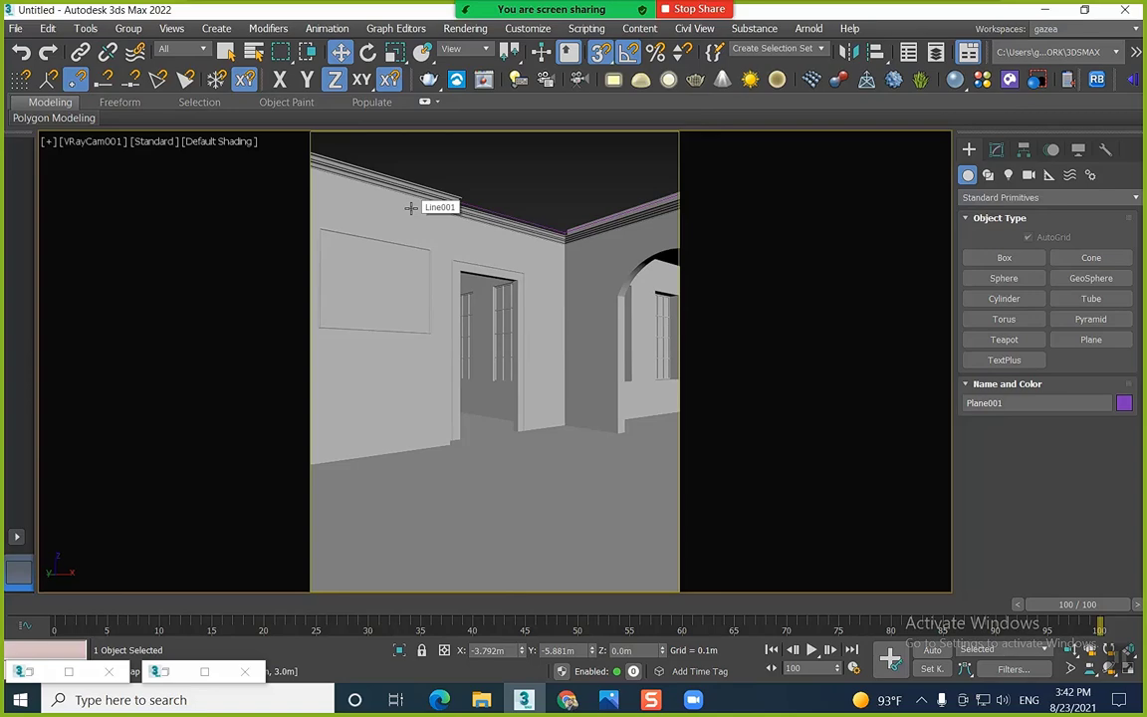
{"action": "left_click", "coordinate": [174, 677]}
{"action": "left_click", "coordinate": [700, 141]}
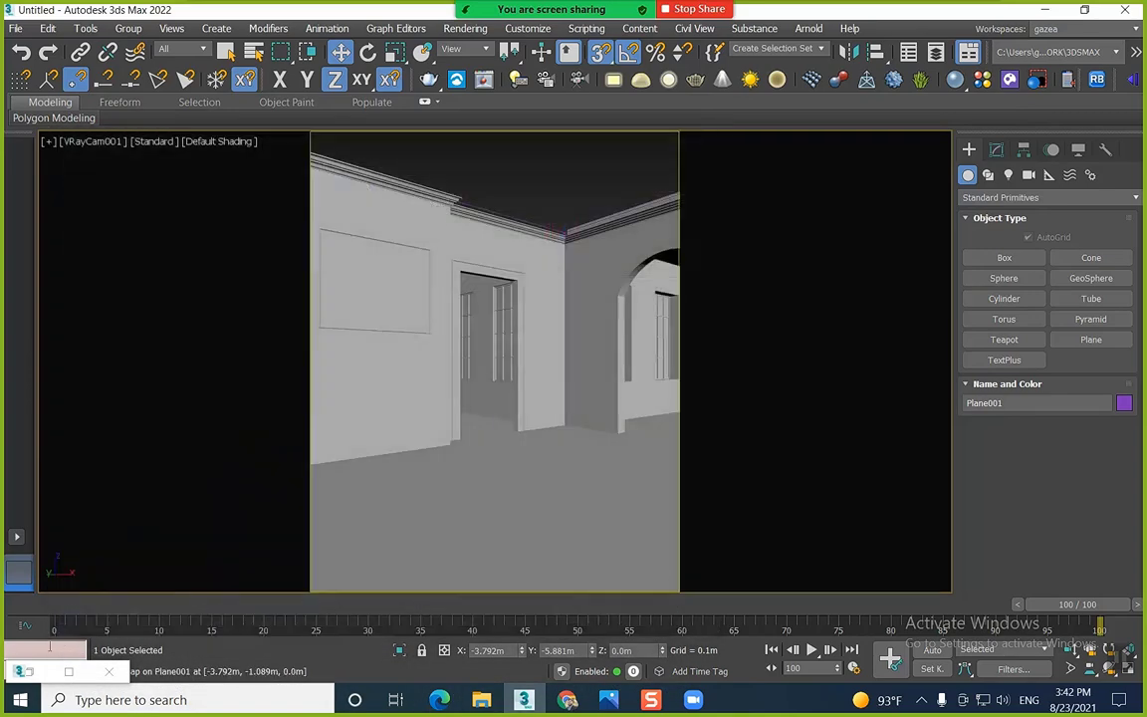
Compare the grey room in the camera view with the reference photo of the living room
{"action": "left_click", "coordinate": [32, 672]}
{"action": "left_click_drag", "start_coordinate": [194, 227], "coordinate": [906, 46]}
{"action": "scroll", "coordinate": [874, 304], "scroll_direction": "down", "scroll_amount": 3}
{"action": "scroll", "coordinate": [874, 304], "scroll_direction": "up", "scroll_amount": 3}
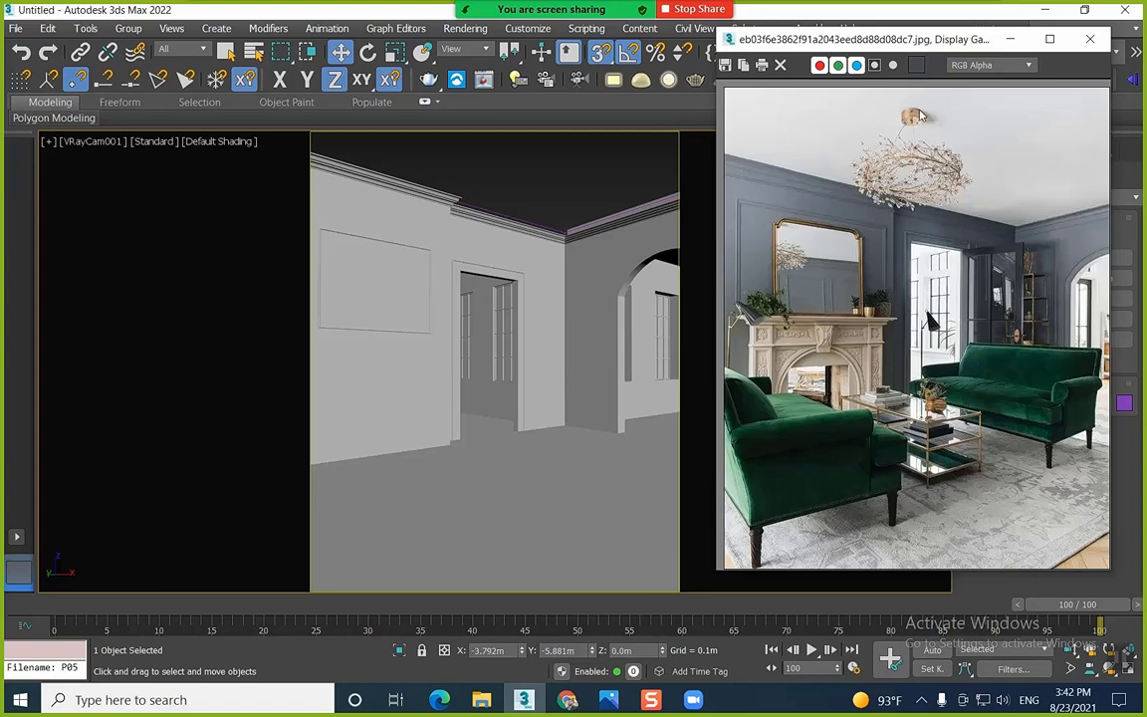
{"action": "left_click", "coordinate": [1009, 39]}
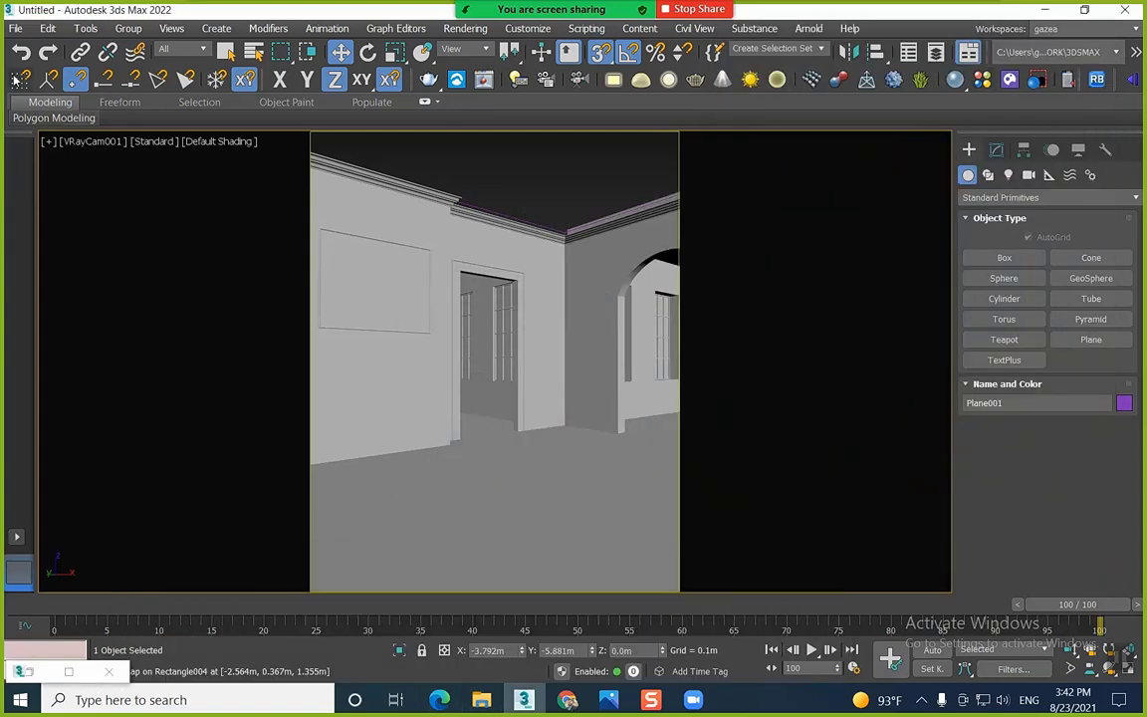
Start saving the scene under a new name and create and open an INTERIOR folder on the Desktop
{"action": "left_click", "coordinate": [16, 27]}
{"action": "left_click", "coordinate": [18, 170]}
{"action": "left_click", "coordinate": [50, 182]}
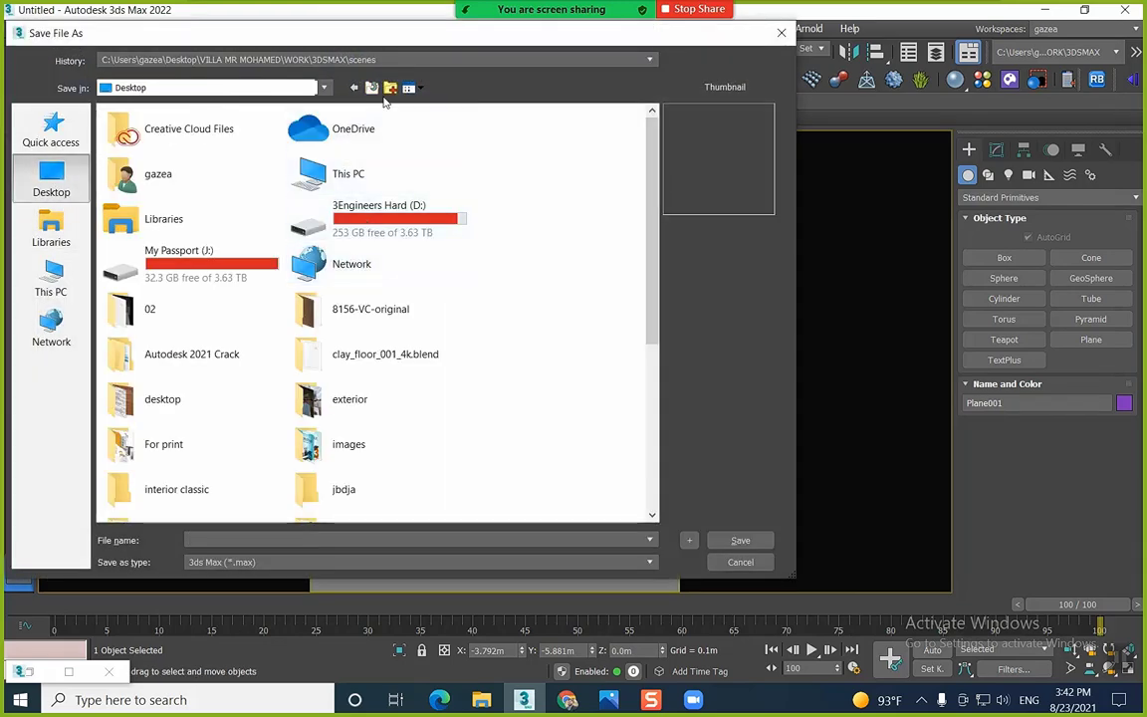
{"action": "left_click", "coordinate": [390, 89]}
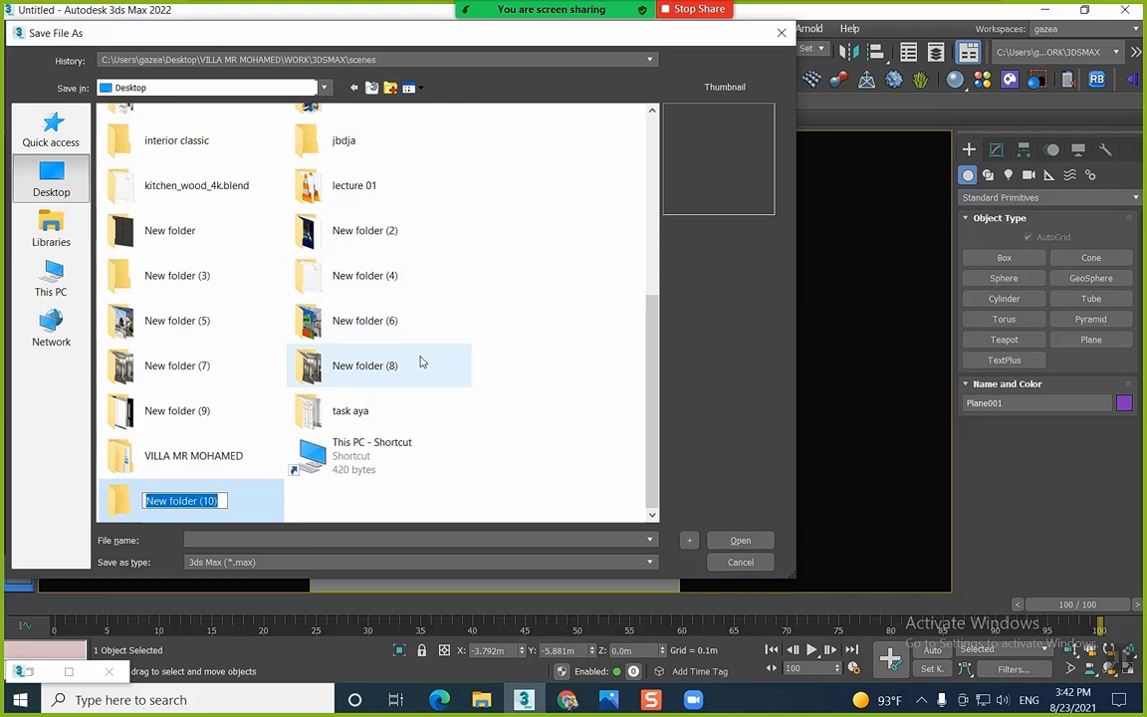
{"action": "type", "text": "INTERIO"}
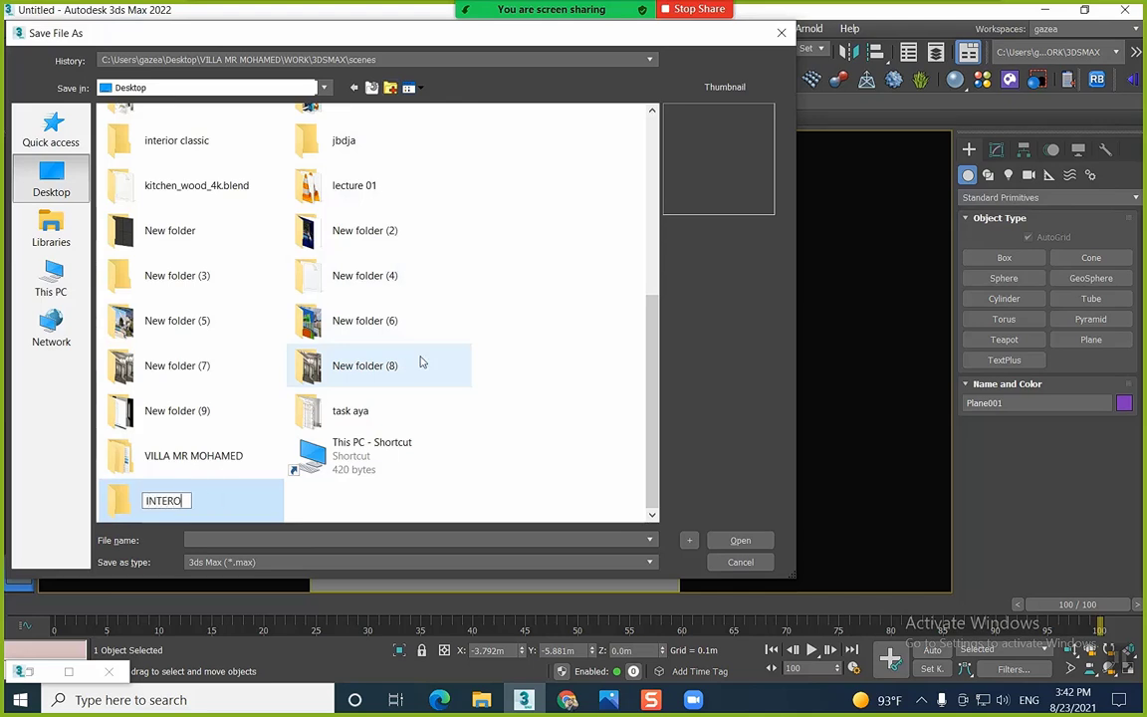
{"action": "key", "text": "BackSpace"}
{"action": "type", "text": "IOR"}
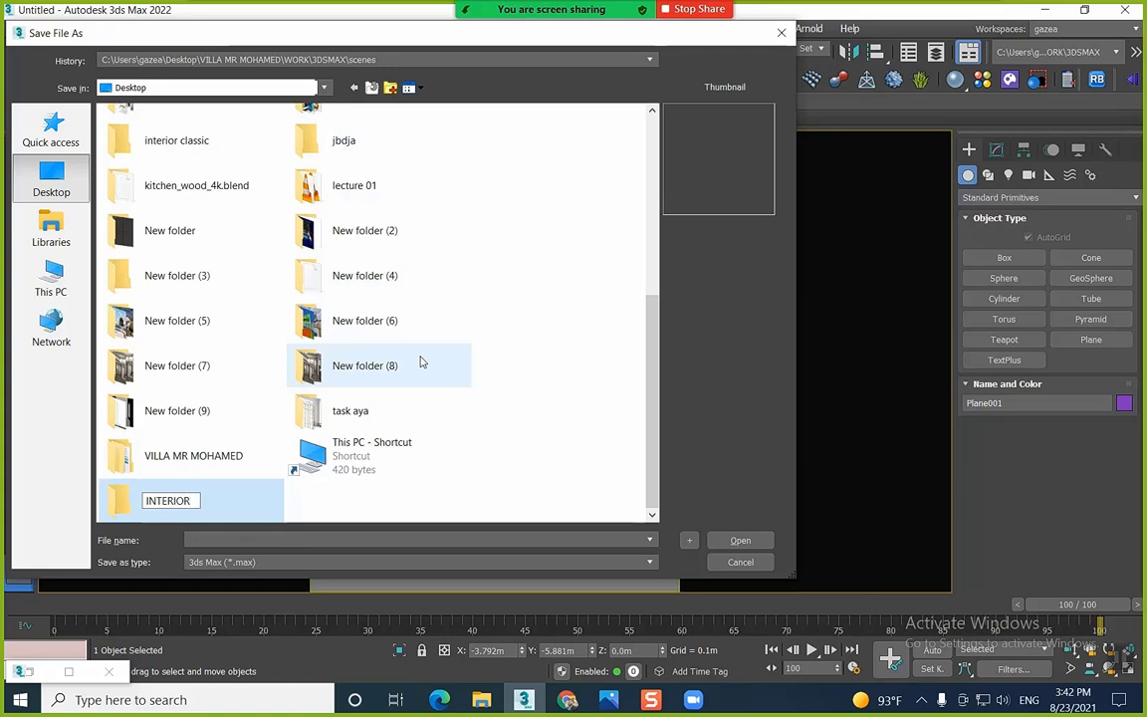
{"action": "key", "text": "Return"}
{"action": "key", "text": "Return"}
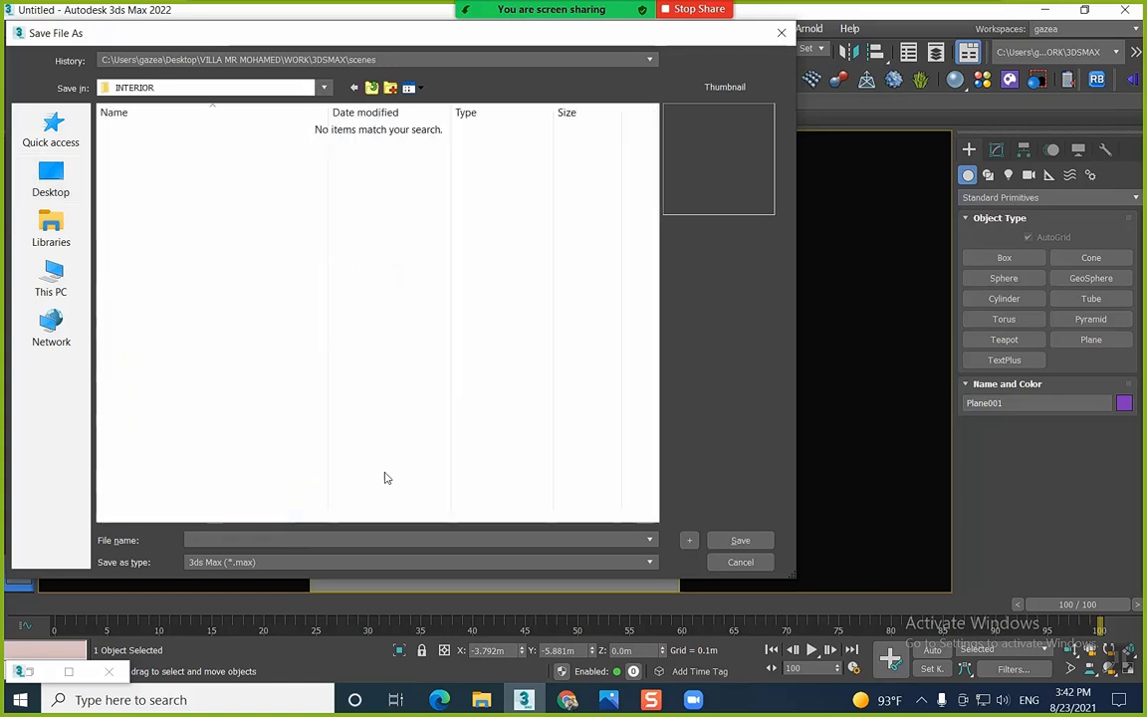
Save the scene as 01 in the INTERIOR folder
{"action": "left_click", "coordinate": [378, 539]}
{"action": "type", "text": "01"}
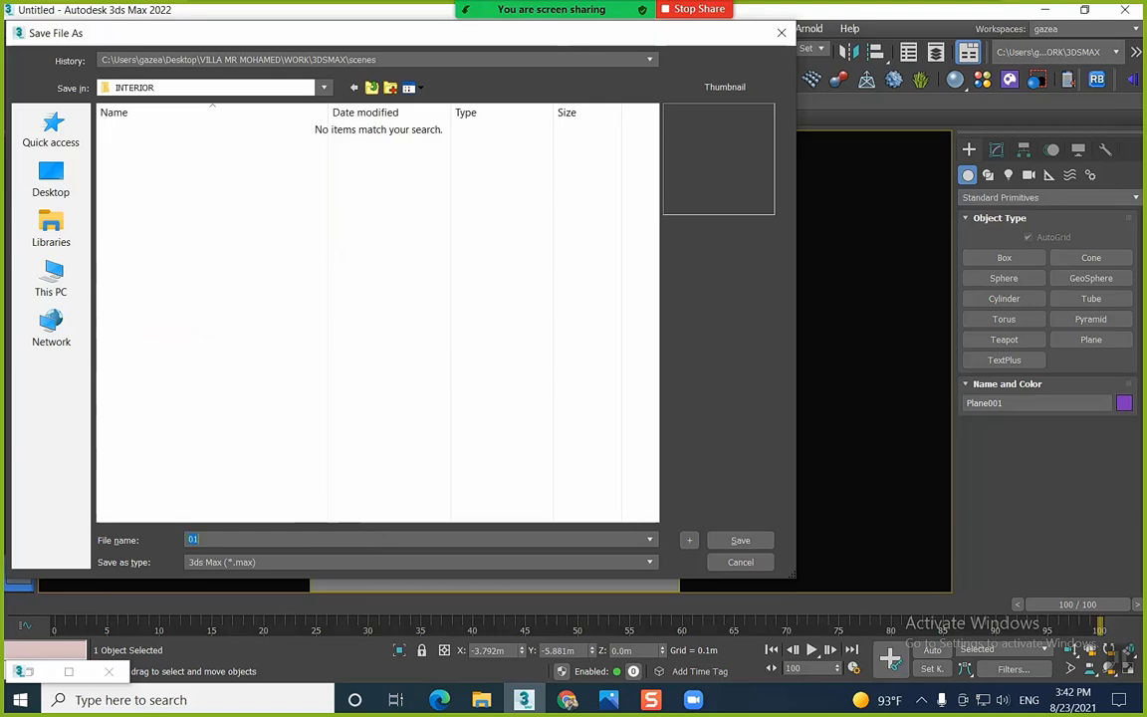
{"action": "key", "text": "Return"}
Switch to File Explorer and open the INTERIOR folder on the Desktop
{"action": "mouse_move", "coordinate": [481, 699]}
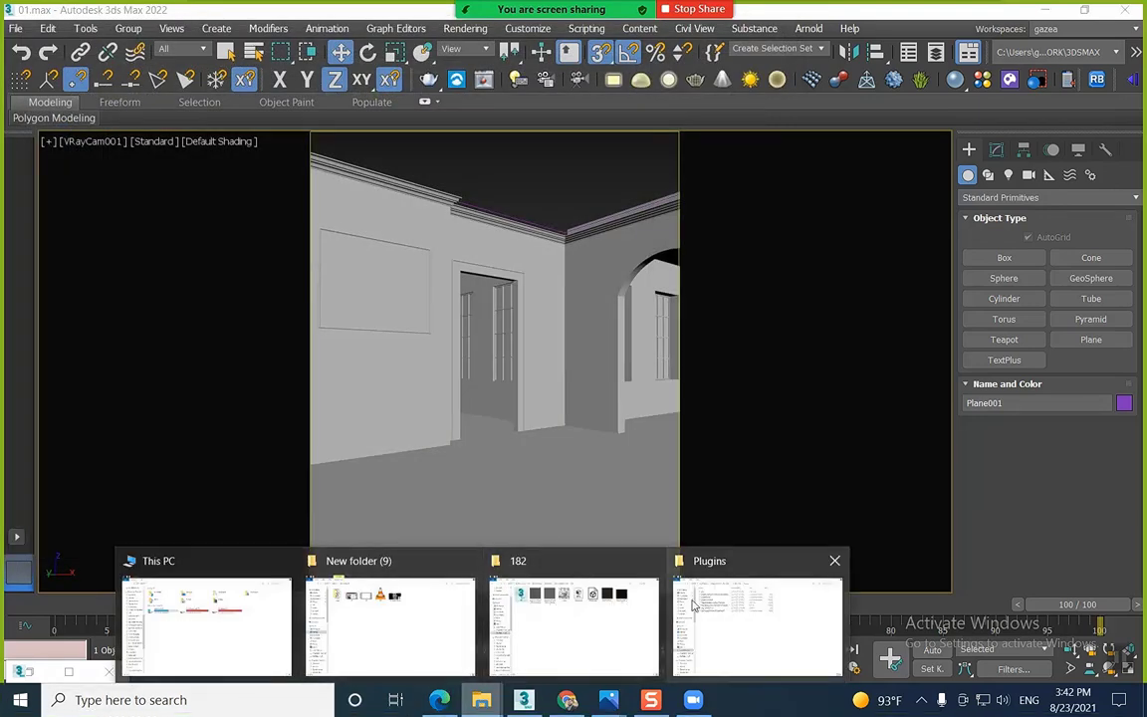
{"action": "left_click", "coordinate": [623, 612]}
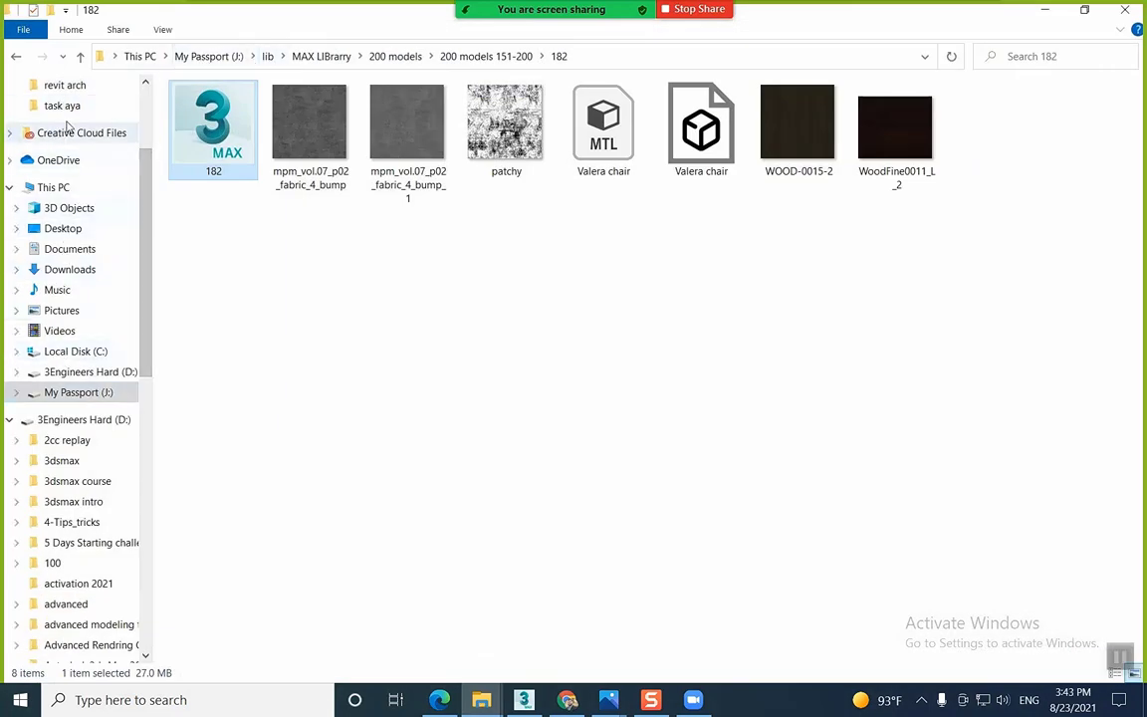
{"action": "scroll", "coordinate": [33, 256], "scroll_direction": "up", "scroll_amount": 3}
{"action": "left_click", "coordinate": [63, 385]}
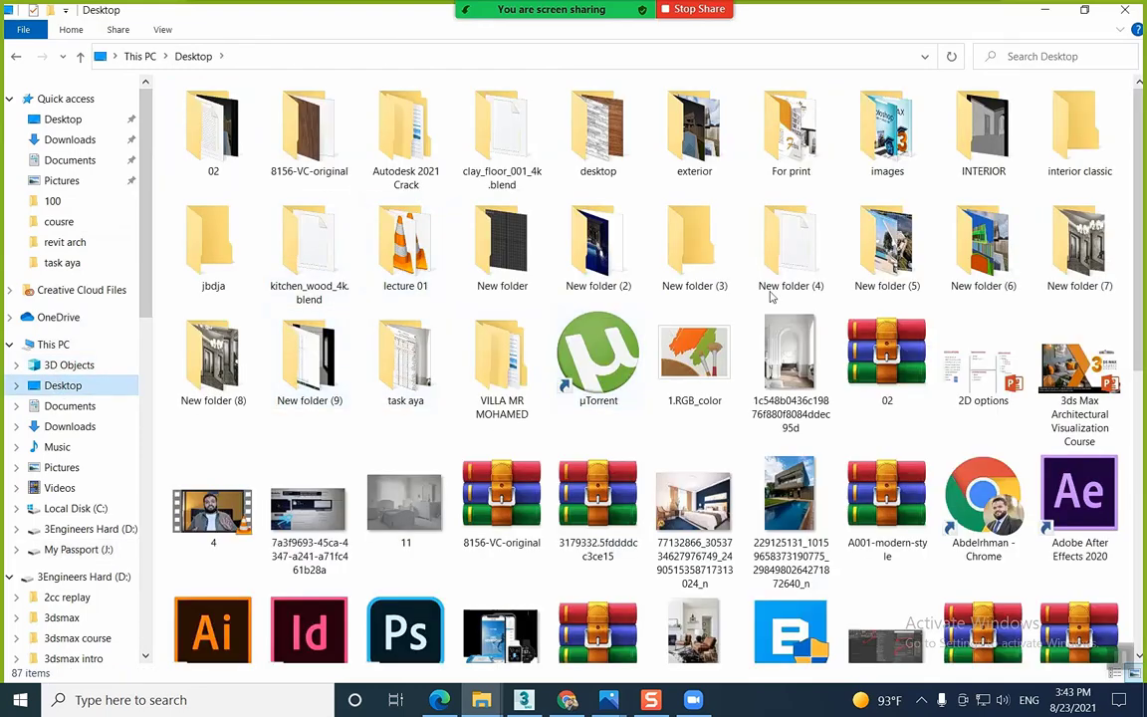
{"action": "double_click", "coordinate": [983, 135]}
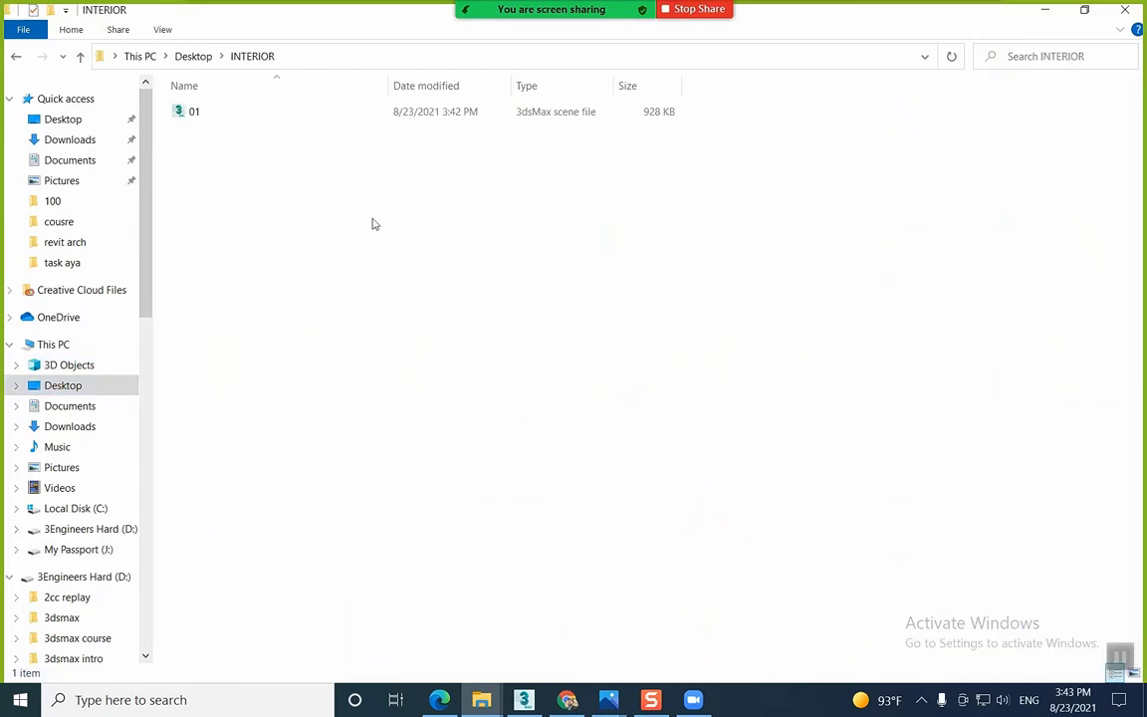
Create a folder named MAPS inside INTERIOR and open it
{"action": "right_click", "coordinate": [328, 180]}
{"action": "mouse_move", "coordinate": [448, 412]}
{"action": "left_click", "coordinate": [575, 418]}
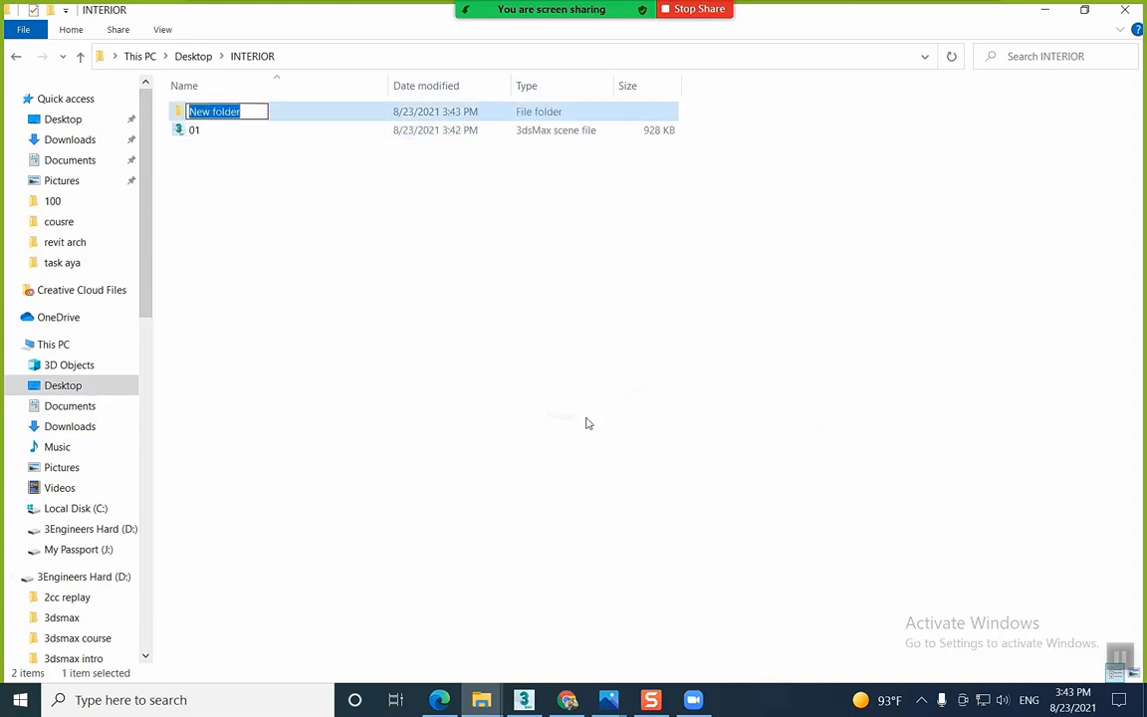
{"action": "type", "text": "MAPS"}
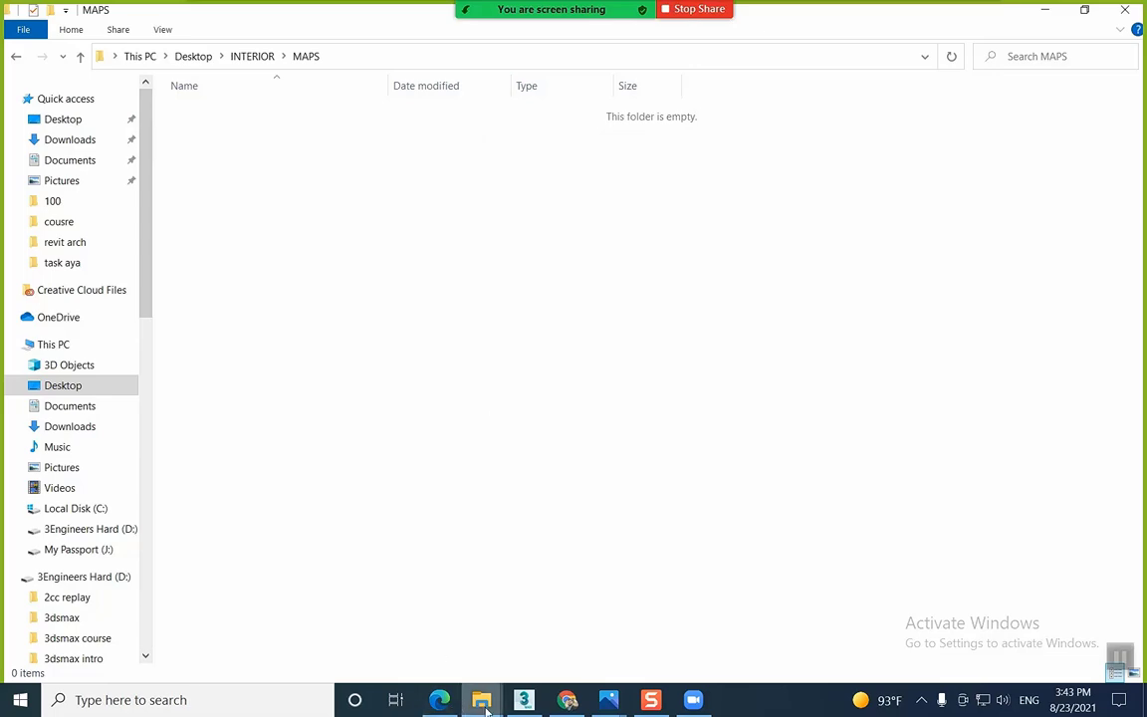
Open the Previews folder of the 200 models collection in lib\MAX LIBrarry on the My Passport (J:) drive
{"action": "mouse_move", "coordinate": [480, 699]}
{"action": "left_click", "coordinate": [256, 602]}
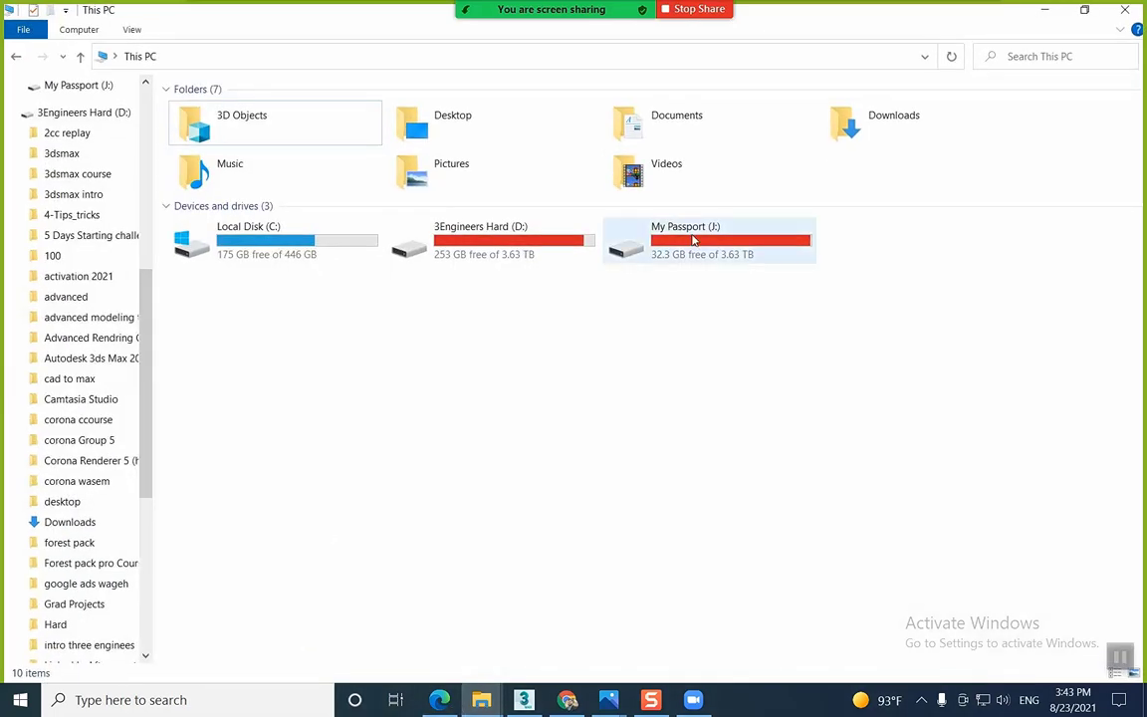
{"action": "double_click", "coordinate": [702, 227]}
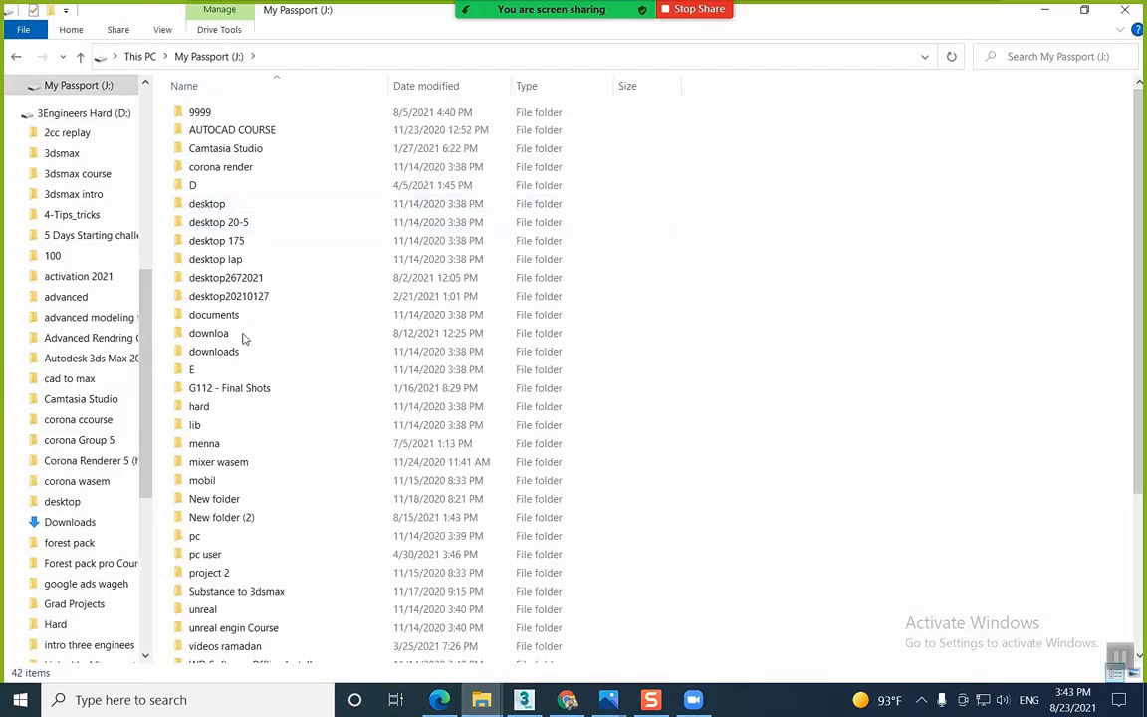
{"action": "double_click", "coordinate": [210, 426]}
{"action": "double_click", "coordinate": [275, 159]}
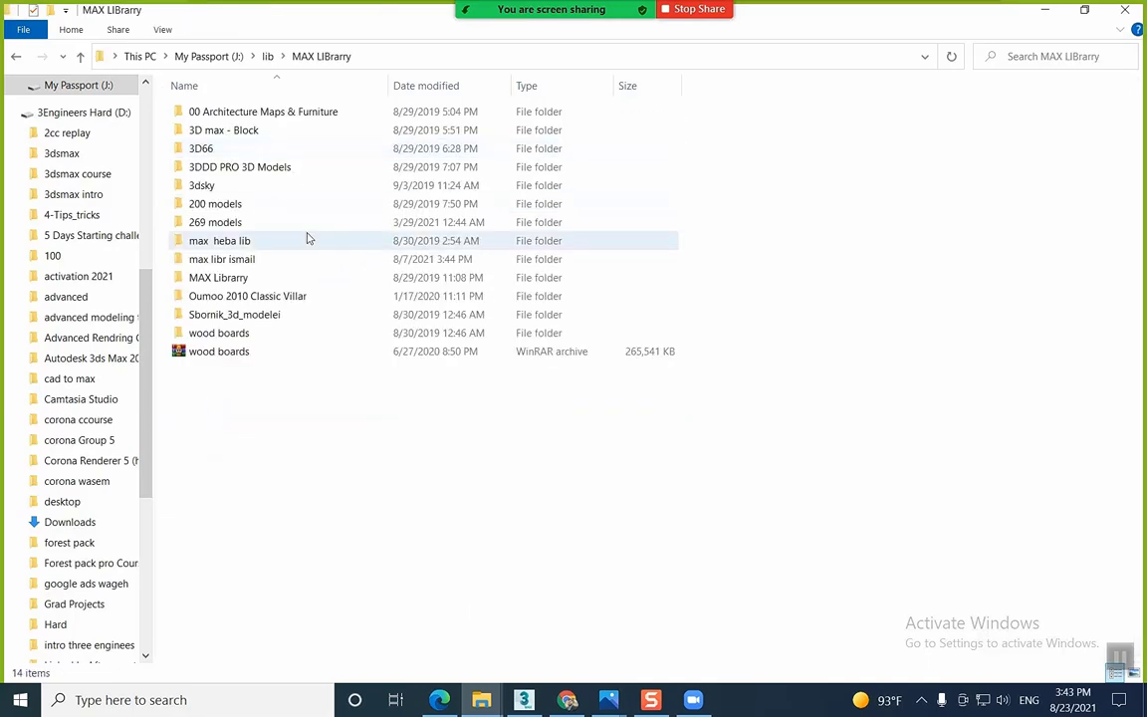
{"action": "left_click", "coordinate": [238, 206]}
{"action": "double_click", "coordinate": [238, 206]}
{"action": "double_click", "coordinate": [212, 185]}
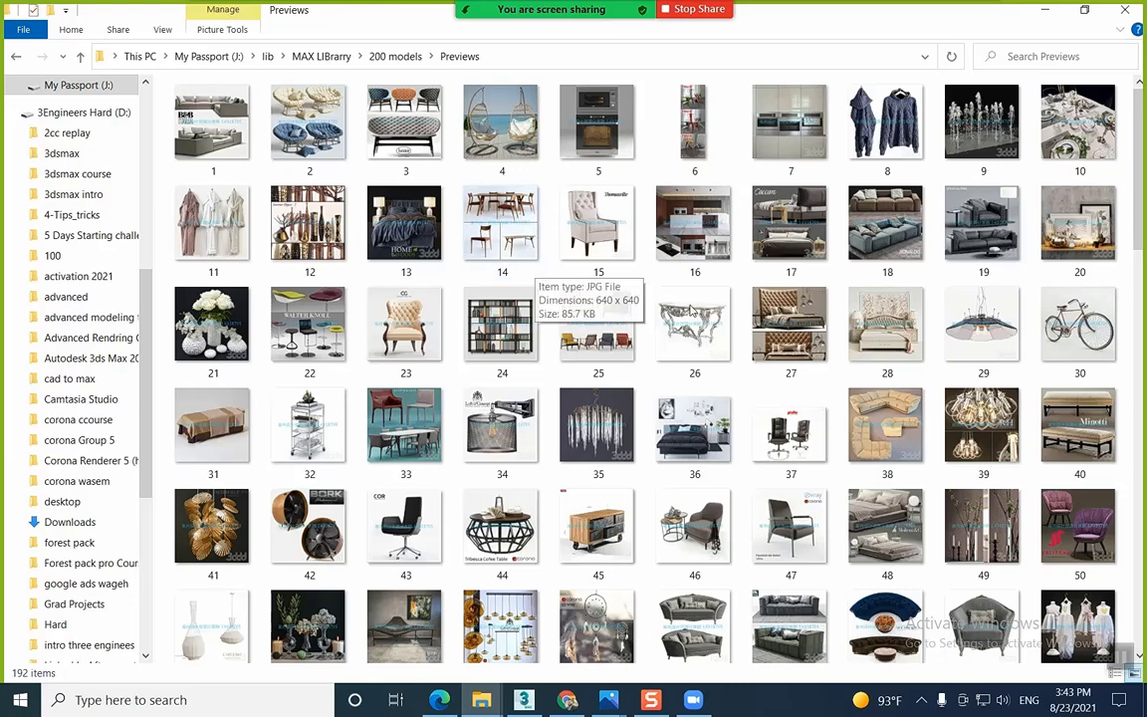
Look through the 200 models previews for furniture that matches the living-room reference photo
{"action": "scroll", "coordinate": [734, 350], "scroll_direction": "down", "scroll_amount": 5}
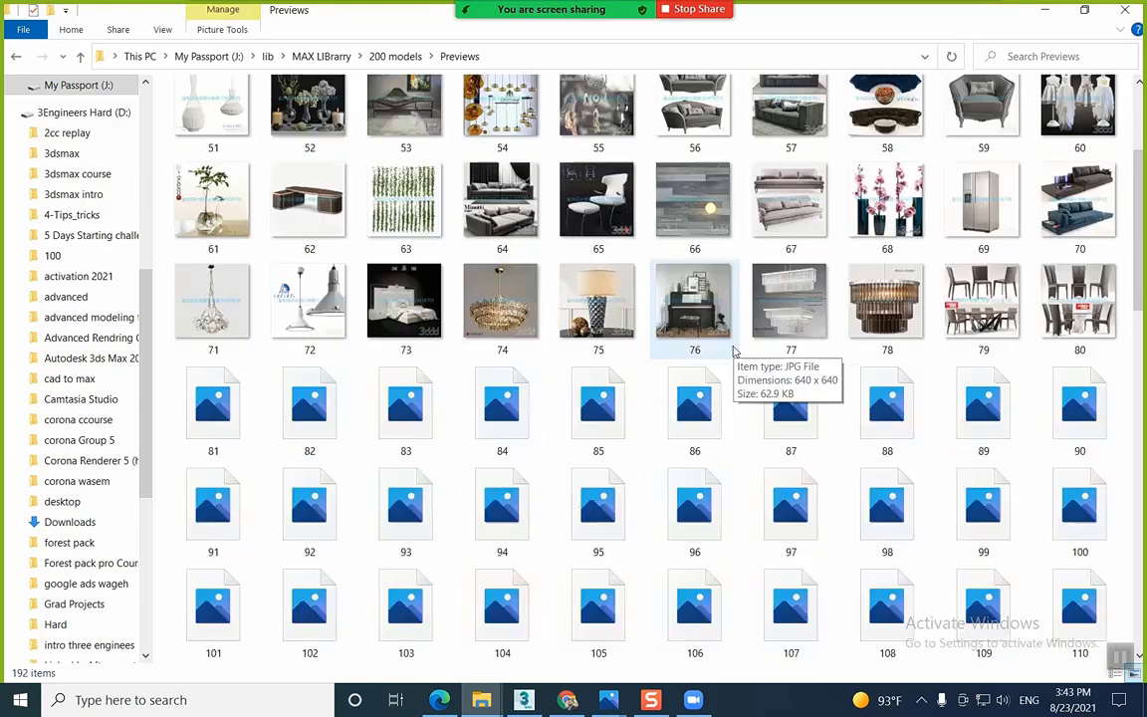
{"action": "scroll", "coordinate": [732, 350], "scroll_direction": "down", "scroll_amount": 3}
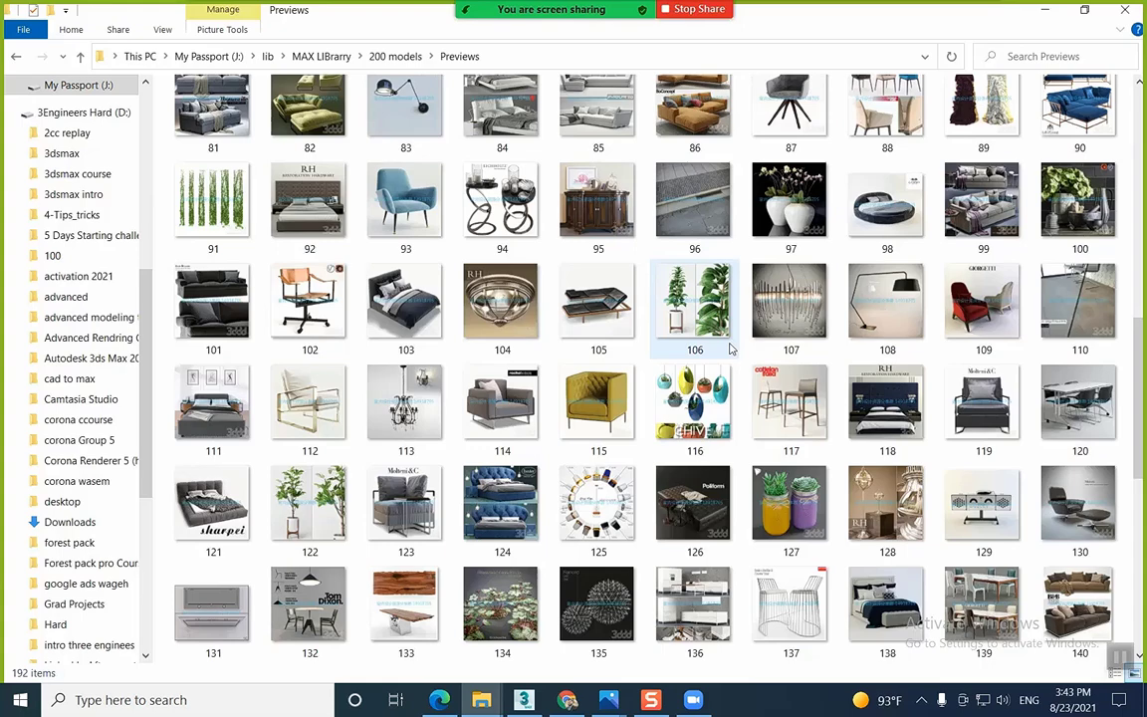
{"action": "scroll", "coordinate": [730, 348], "scroll_direction": "down", "scroll_amount": 3}
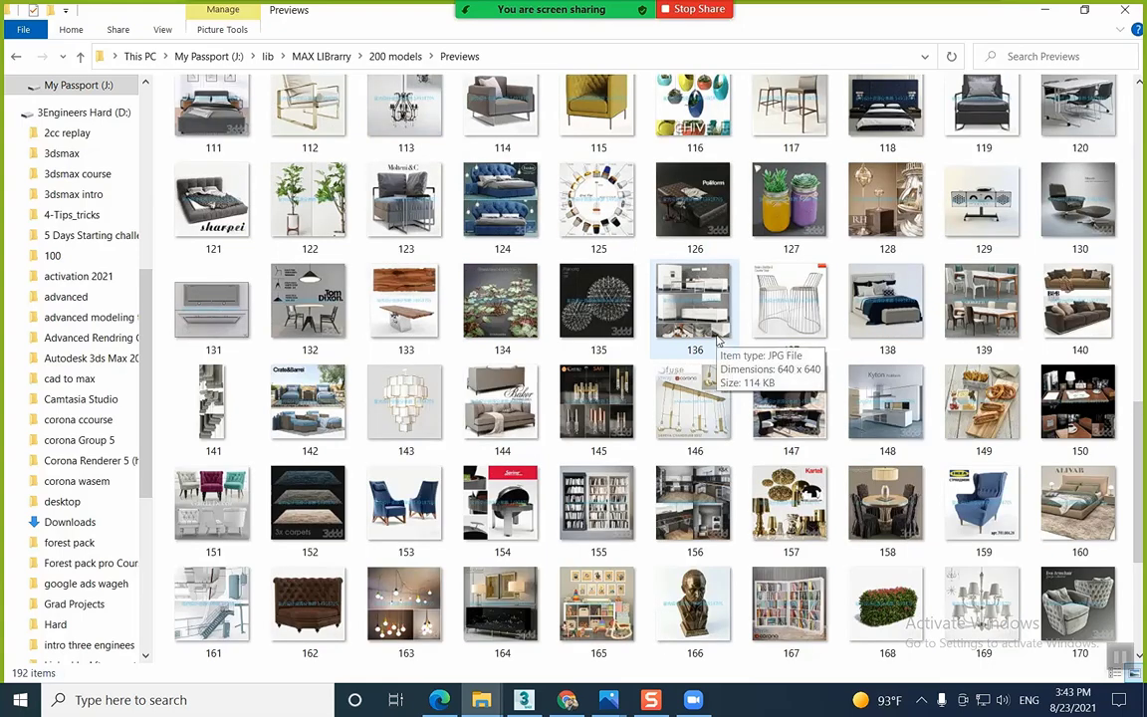
{"action": "mouse_move", "coordinate": [608, 700]}
{"action": "left_click", "coordinate": [693, 607]}
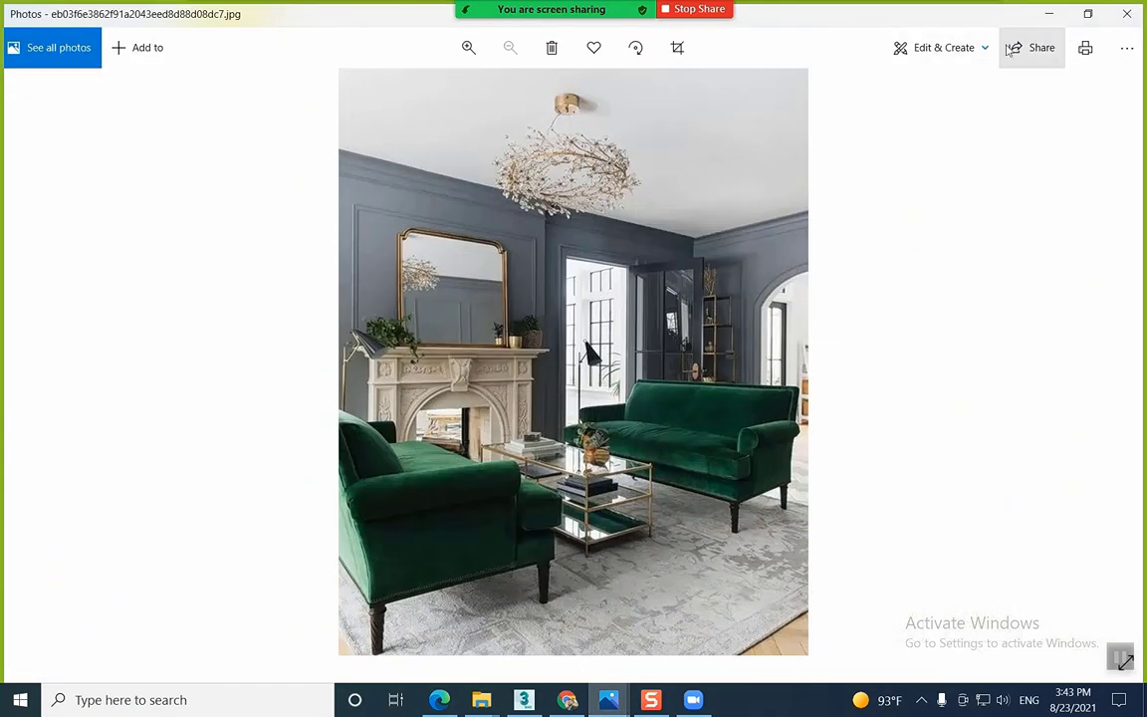
{"action": "left_click", "coordinate": [1048, 14]}
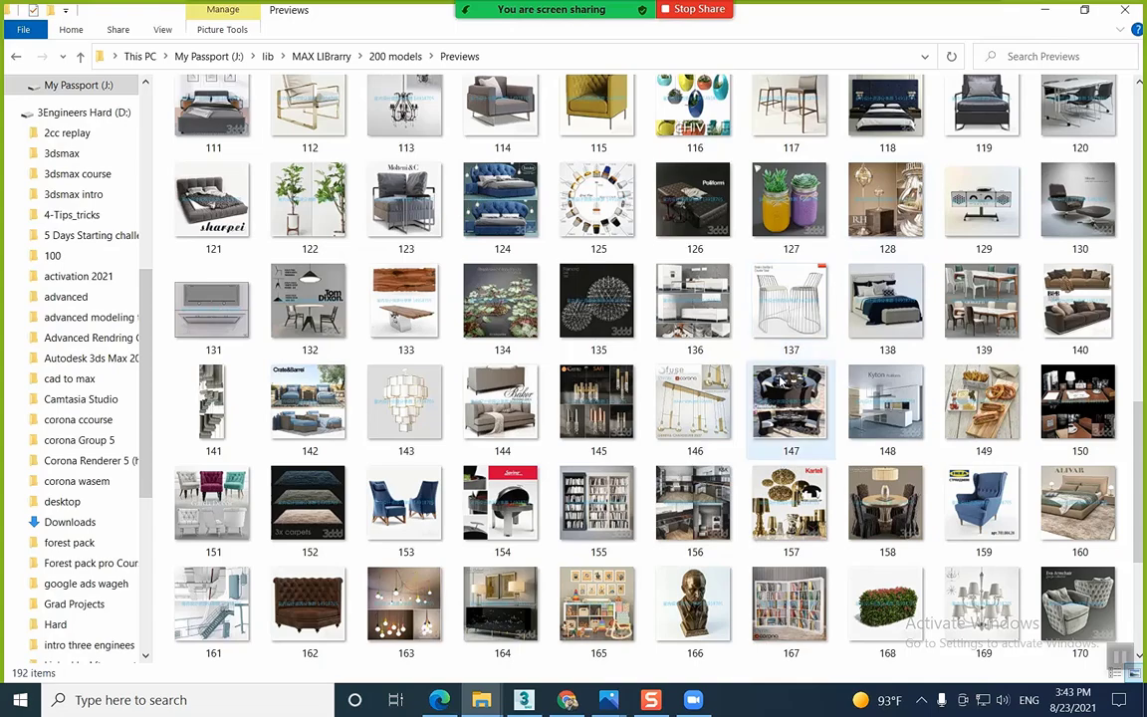
{"action": "scroll", "coordinate": [794, 353], "scroll_direction": "down", "scroll_amount": 3}
{"action": "scroll", "coordinate": [787, 369], "scroll_direction": "up", "scroll_amount": 8}
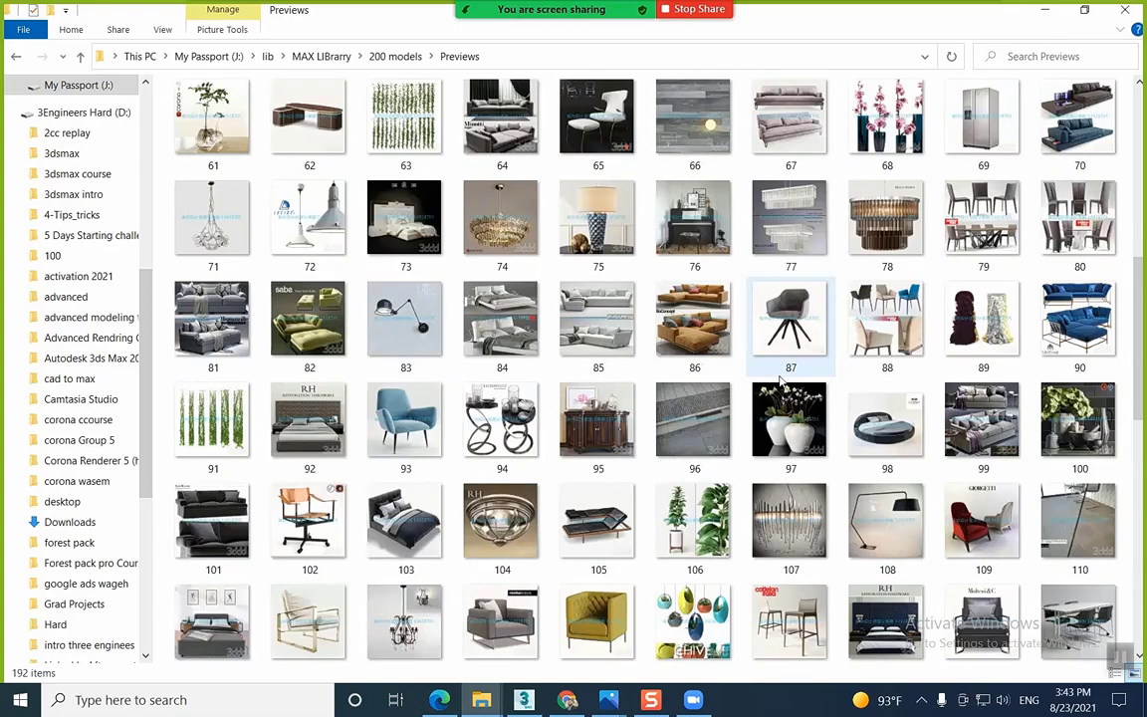
{"action": "scroll", "coordinate": [787, 377], "scroll_direction": "up", "scroll_amount": 6}
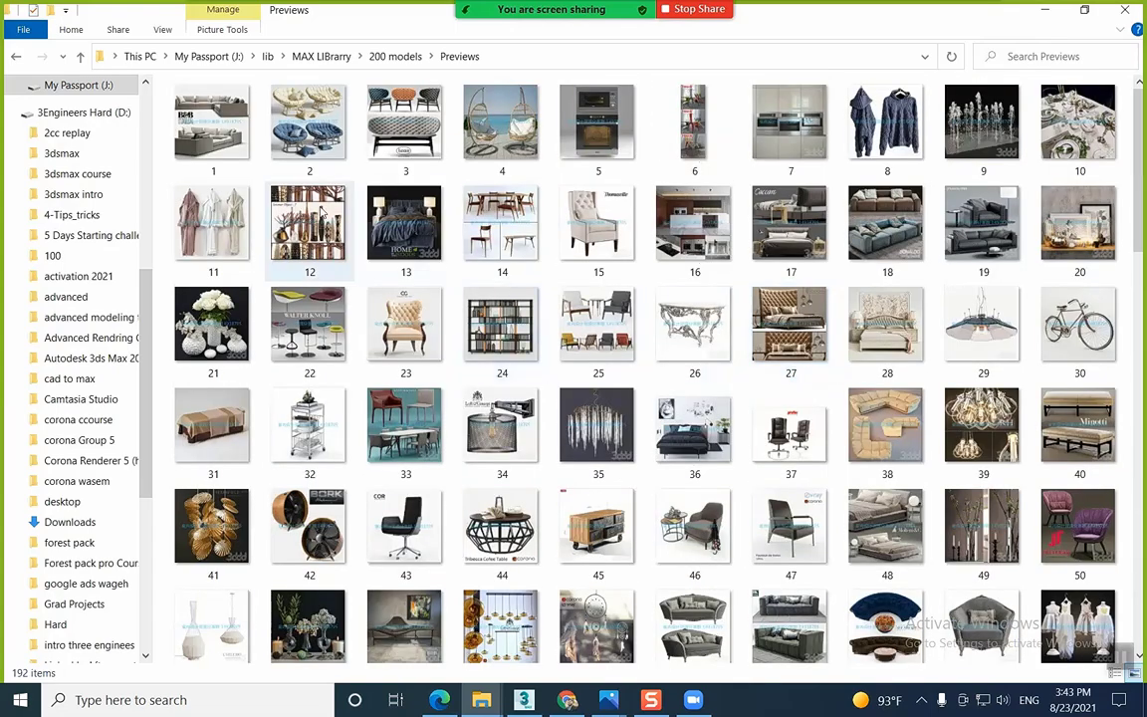
Go back to MAX LIBrarry and open the Previews0 folder inside 269 models
{"action": "left_click", "coordinate": [16, 56]}
{"action": "left_click", "coordinate": [16, 56]}
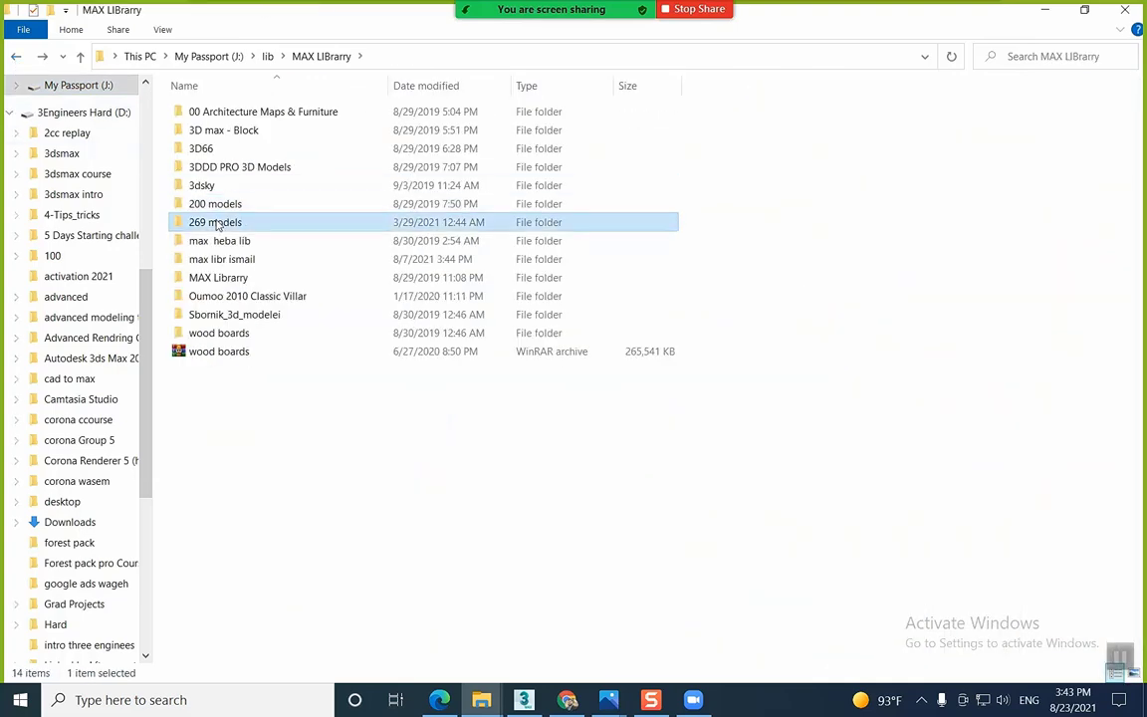
{"action": "double_click", "coordinate": [209, 223]}
{"action": "scroll", "coordinate": [278, 520], "scroll_direction": "down", "scroll_amount": 5}
{"action": "scroll", "coordinate": [279, 520], "scroll_direction": "down", "scroll_amount": 15}
{"action": "double_click", "coordinate": [225, 540]}
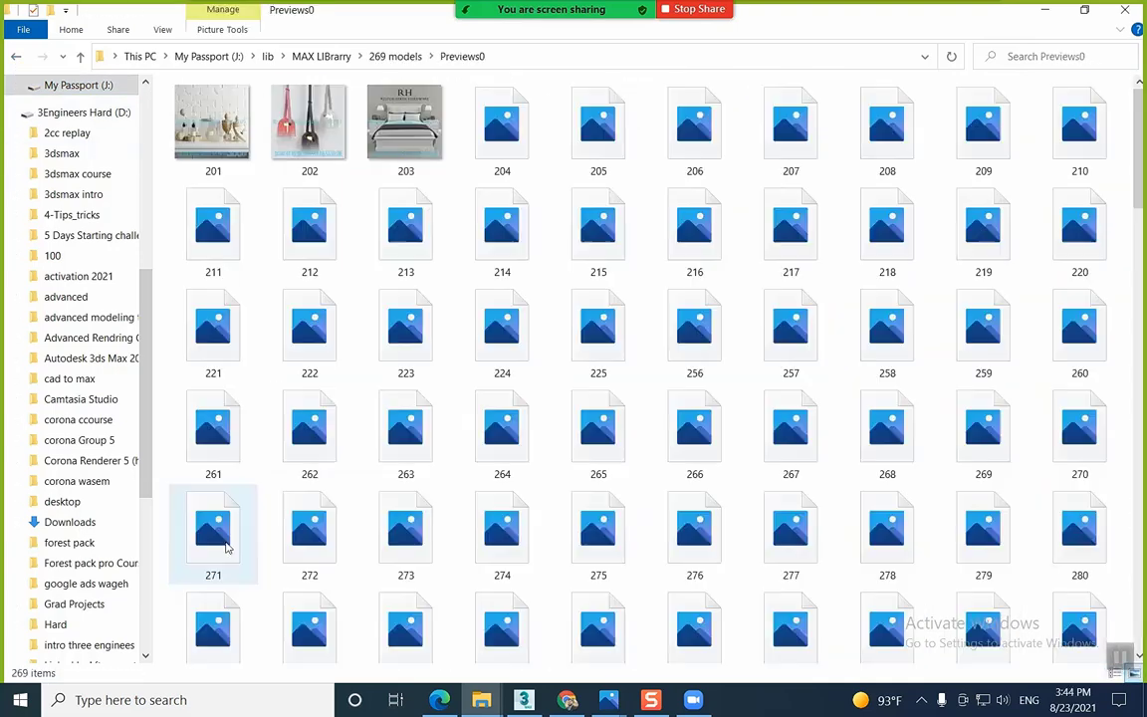
View sofa preview 283 full size, leaf through the preview images that follow it, and close the viewer
{"action": "scroll", "coordinate": [839, 306], "scroll_direction": "down", "scroll_amount": 3}
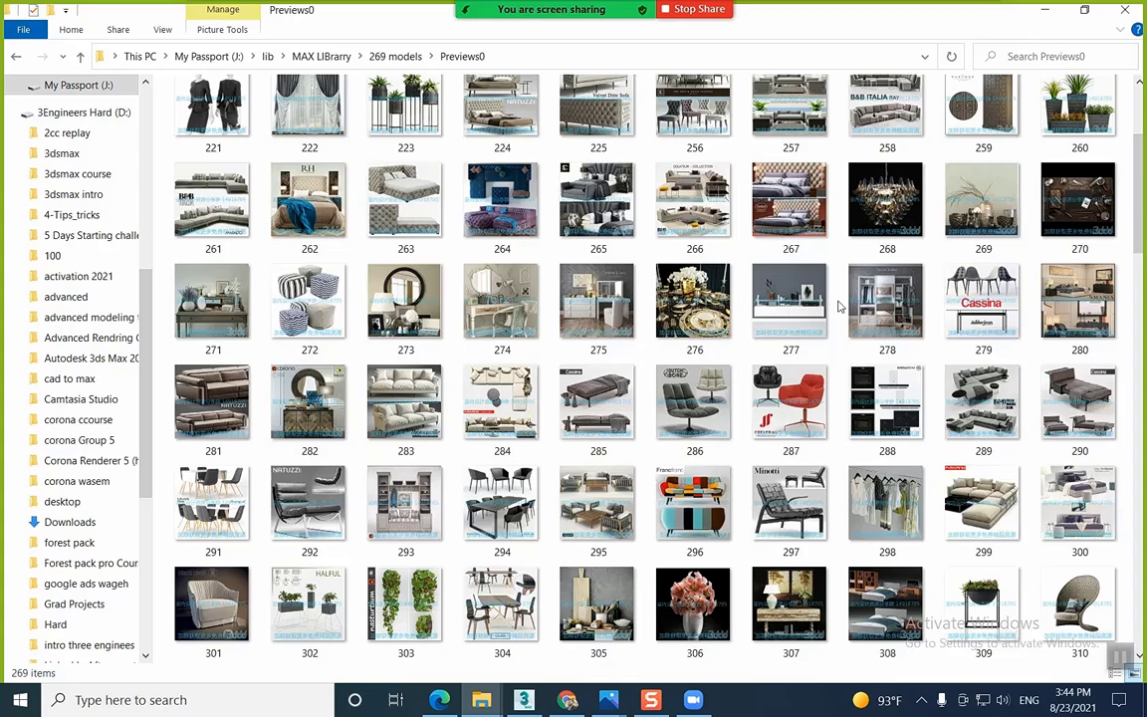
{"action": "left_click", "coordinate": [413, 398]}
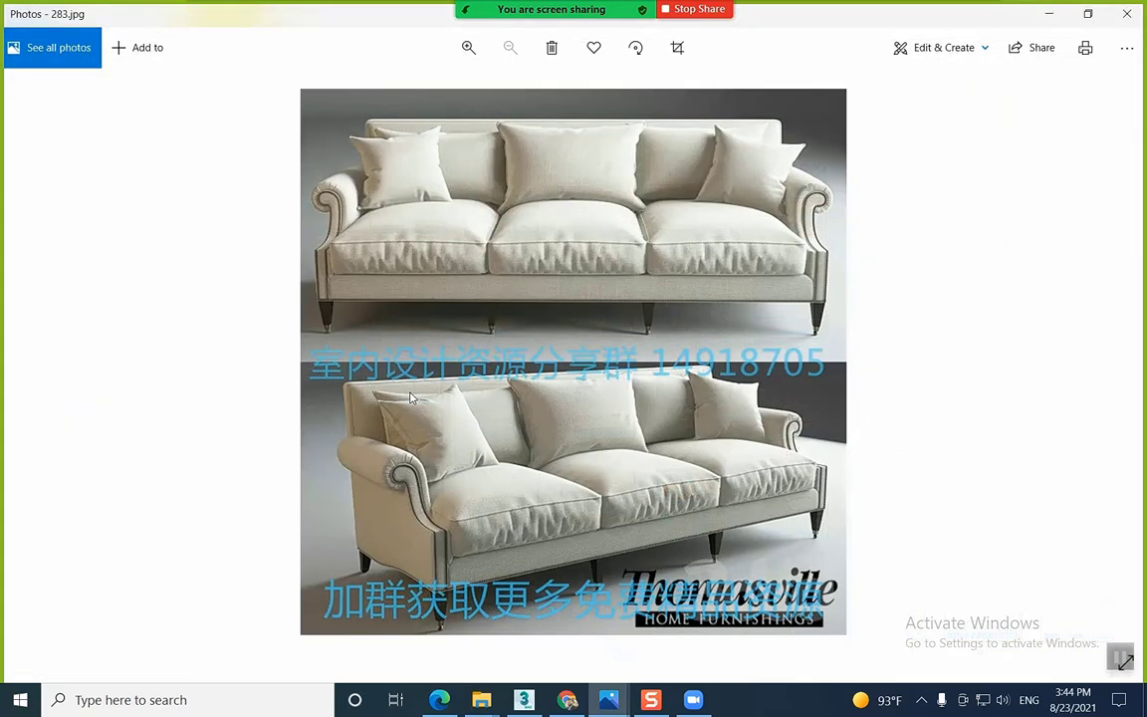
{"action": "key", "text": "Right"}
{"action": "key", "text": "Right"}
{"action": "key", "text": "Right"}
{"action": "key", "text": "Right"}
{"action": "key", "text": "Right"}
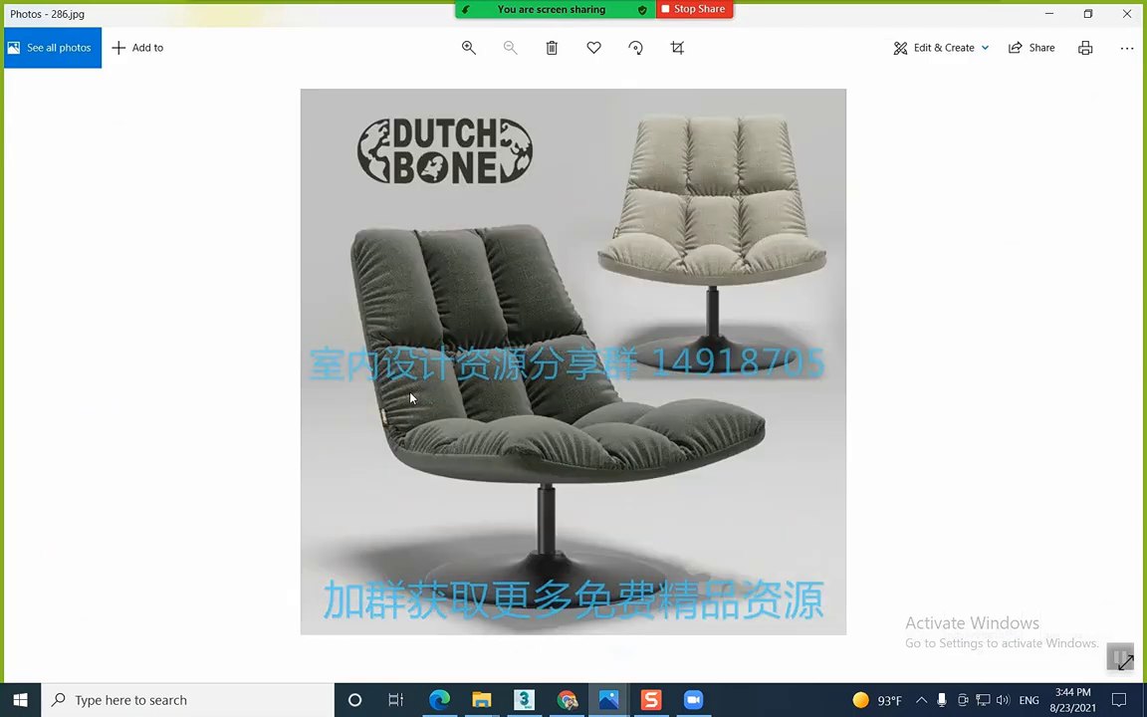
{"action": "key", "text": "Right"}
{"action": "key", "text": "Right"}
{"action": "key", "text": "Right"}
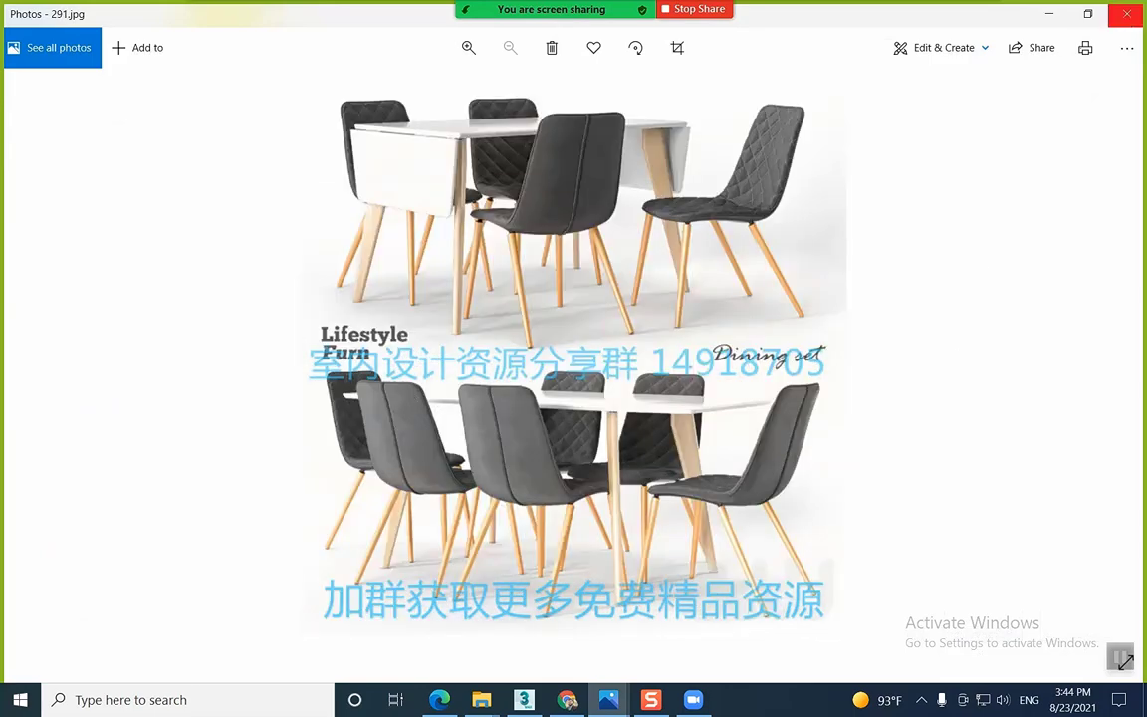
{"action": "left_click", "coordinate": [1126, 14]}
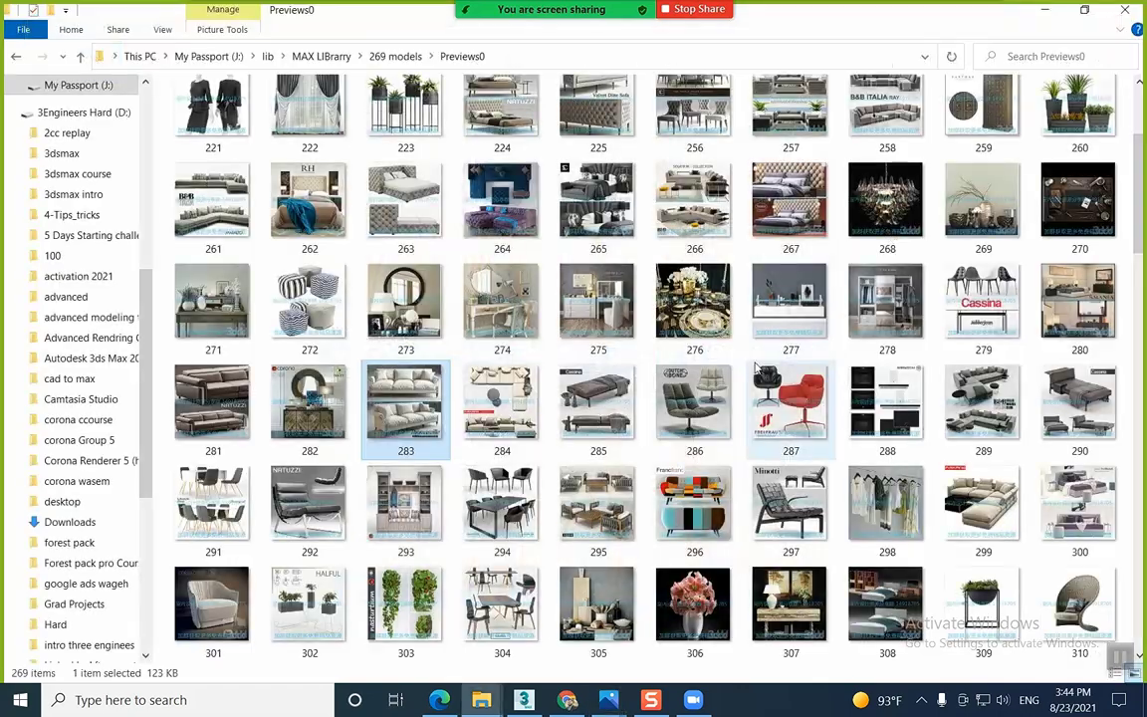
Look through the remaining Previews0 thumbnails for a suitable sofa and inspect preview 397 full size
{"action": "scroll", "coordinate": [754, 368], "scroll_direction": "down", "scroll_amount": 3}
{"action": "scroll", "coordinate": [755, 368], "scroll_direction": "down", "scroll_amount": 3}
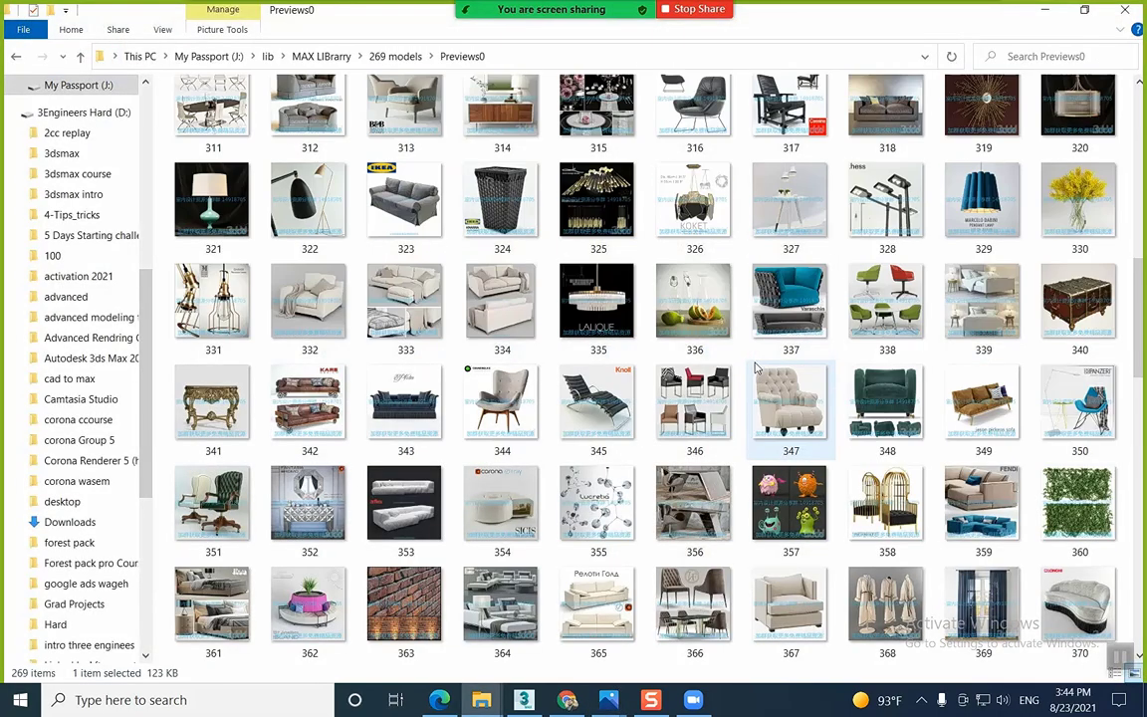
{"action": "scroll", "coordinate": [755, 369], "scroll_direction": "down", "scroll_amount": 3}
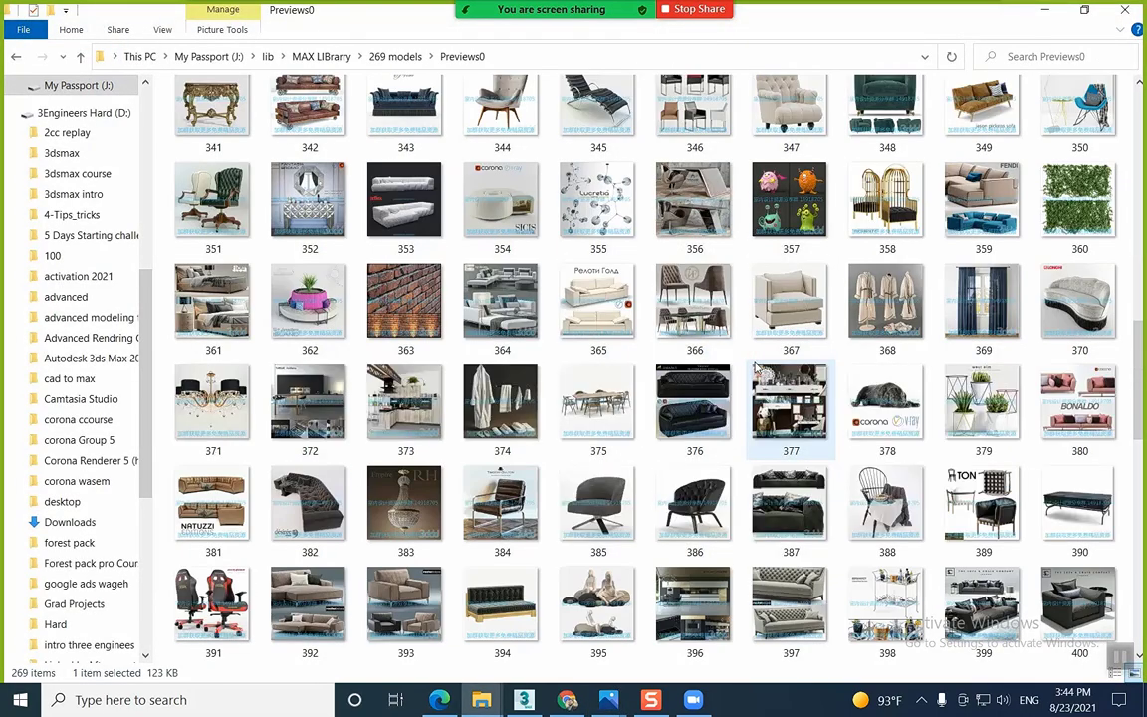
{"action": "scroll", "coordinate": [755, 369], "scroll_direction": "down", "scroll_amount": 3}
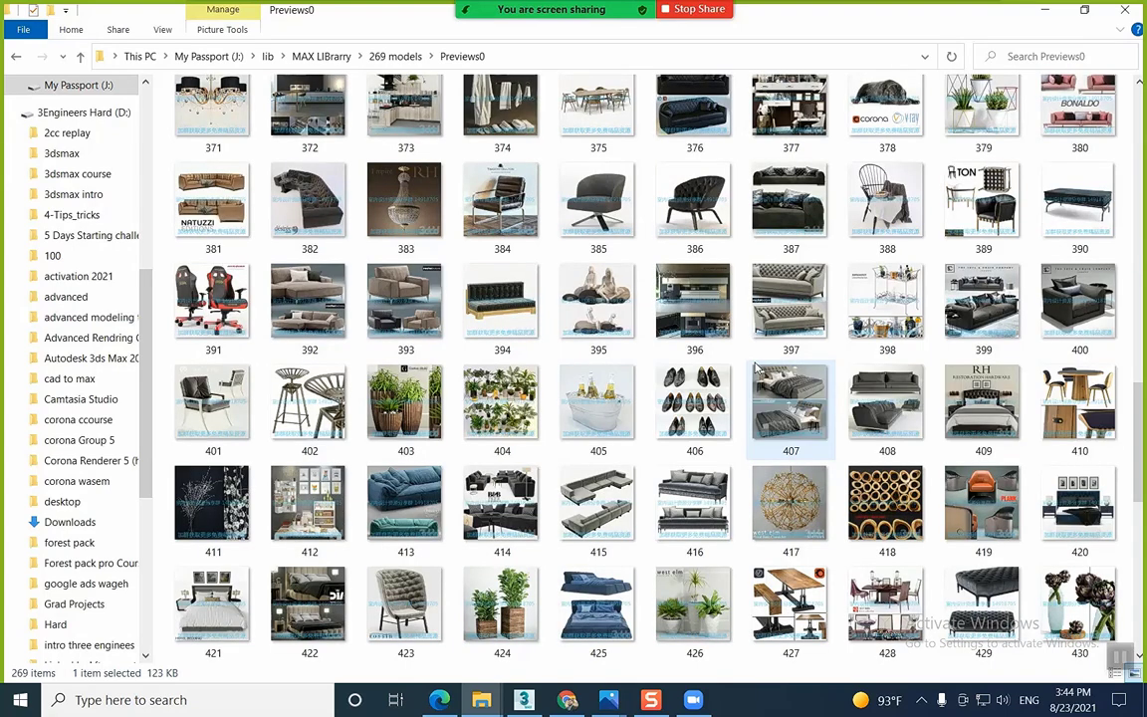
{"action": "scroll", "coordinate": [754, 368], "scroll_direction": "down", "scroll_amount": 3}
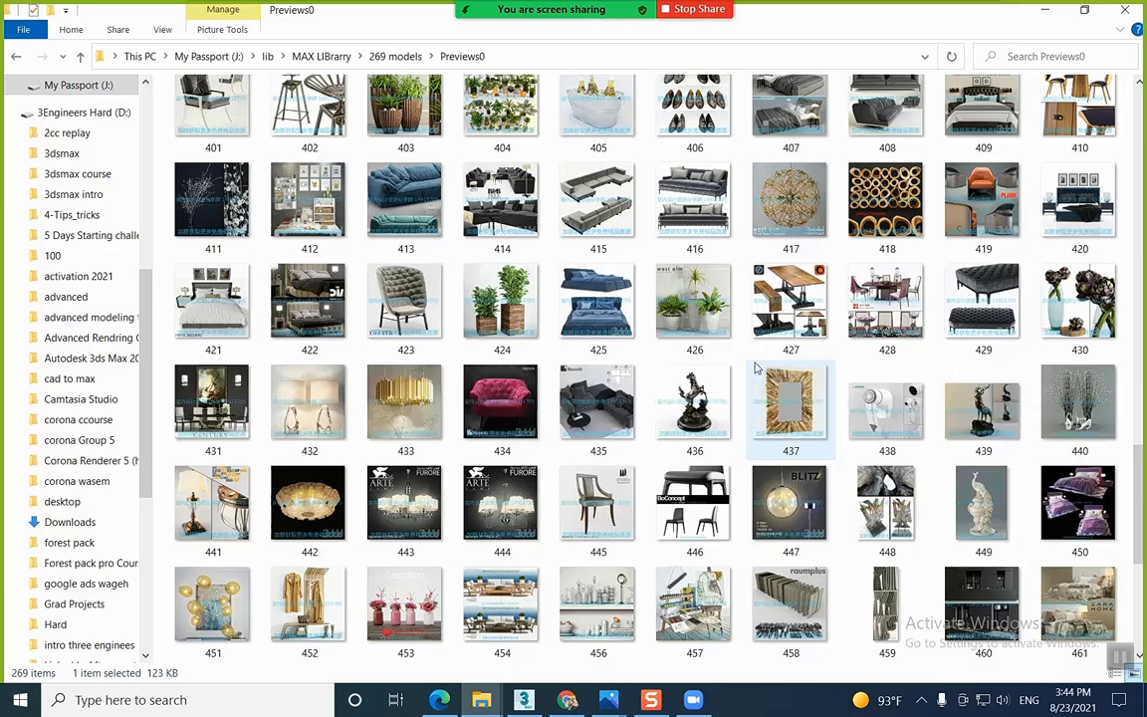
{"action": "scroll", "coordinate": [755, 369], "scroll_direction": "down", "scroll_amount": 3}
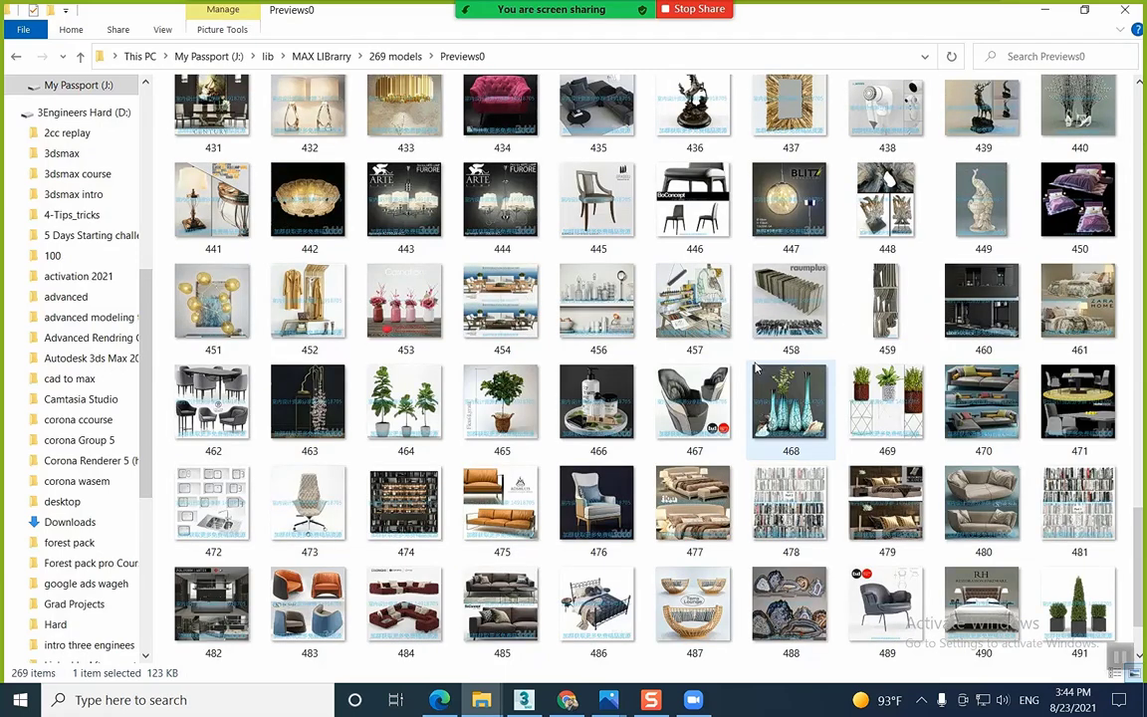
{"action": "scroll", "coordinate": [754, 368], "scroll_direction": "down", "scroll_amount": 3}
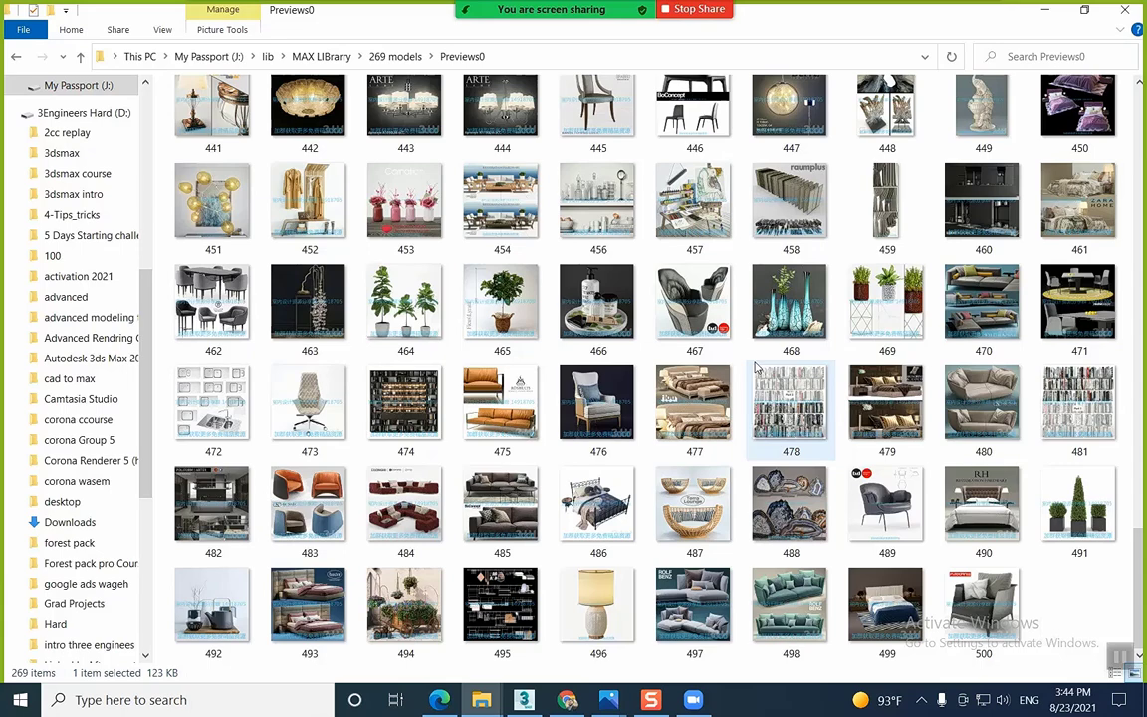
{"action": "scroll", "coordinate": [755, 369], "scroll_direction": "up", "scroll_amount": 2}
{"action": "scroll", "coordinate": [755, 368], "scroll_direction": "up", "scroll_amount": 6}
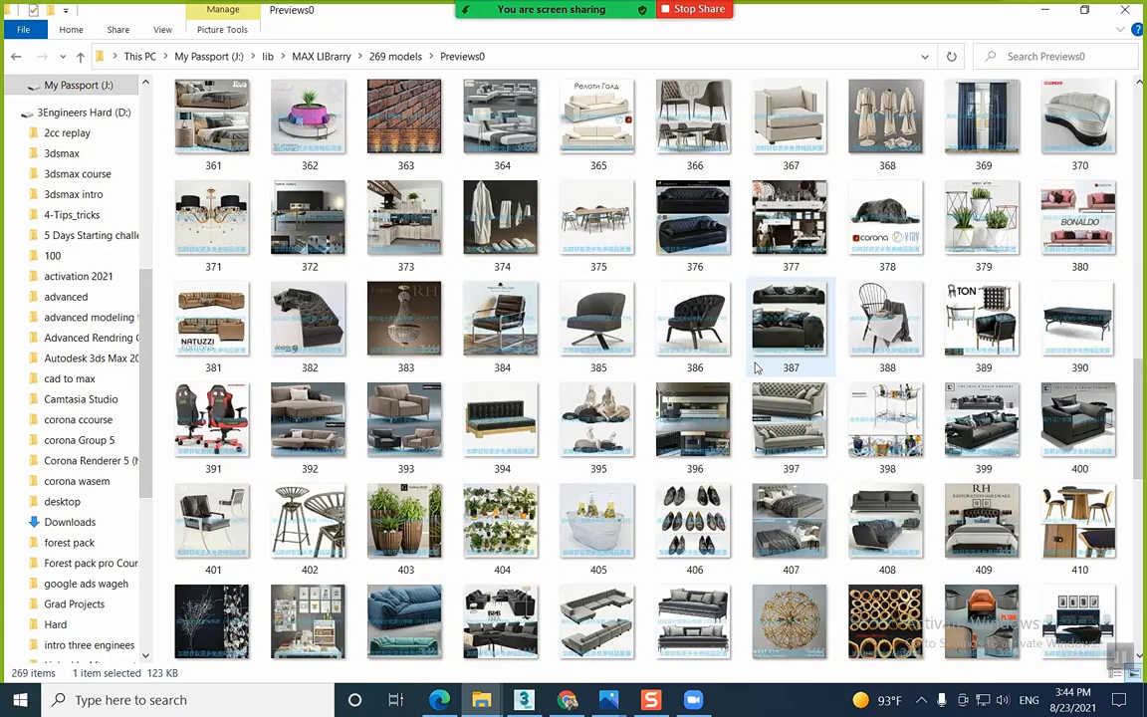
{"action": "double_click", "coordinate": [772, 423]}
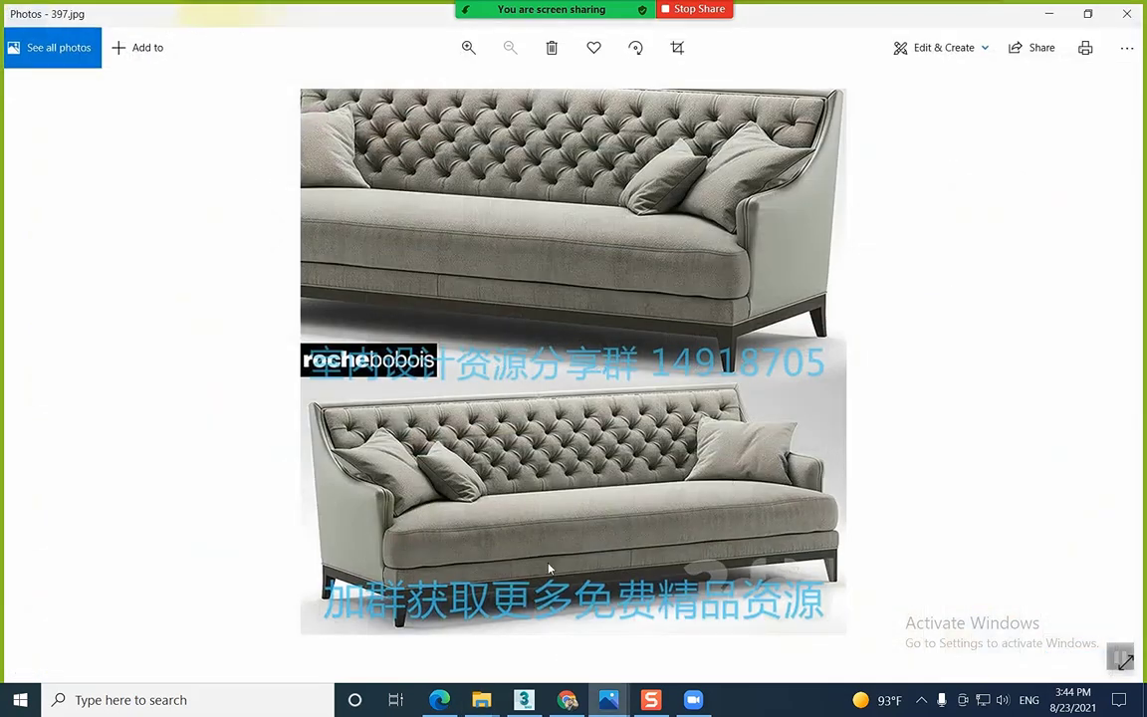
{"action": "left_click", "coordinate": [1127, 14]}
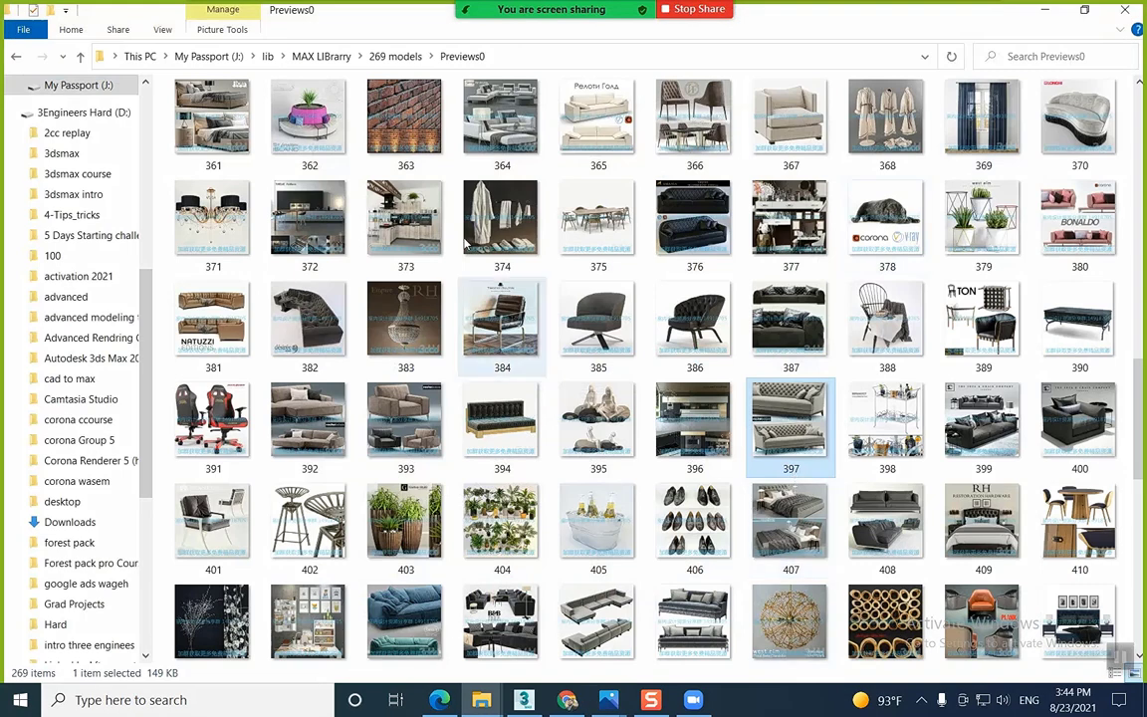
Return to the 269 models folder, open the archive 269 models 381-430, and locate folder 397 in it
{"action": "left_click", "coordinate": [399, 59]}
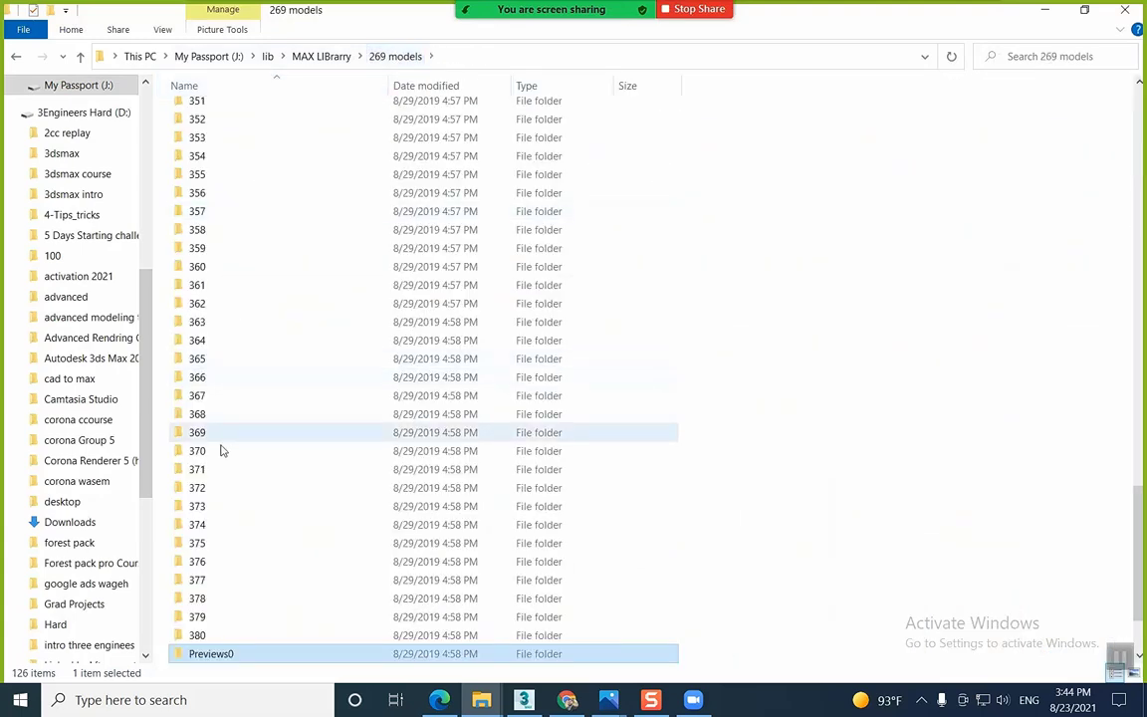
{"action": "scroll", "coordinate": [239, 595], "scroll_direction": "up", "scroll_amount": 2}
{"action": "scroll", "coordinate": [239, 595], "scroll_direction": "up", "scroll_amount": 1}
{"action": "scroll", "coordinate": [239, 595], "scroll_direction": "down", "scroll_amount": 5}
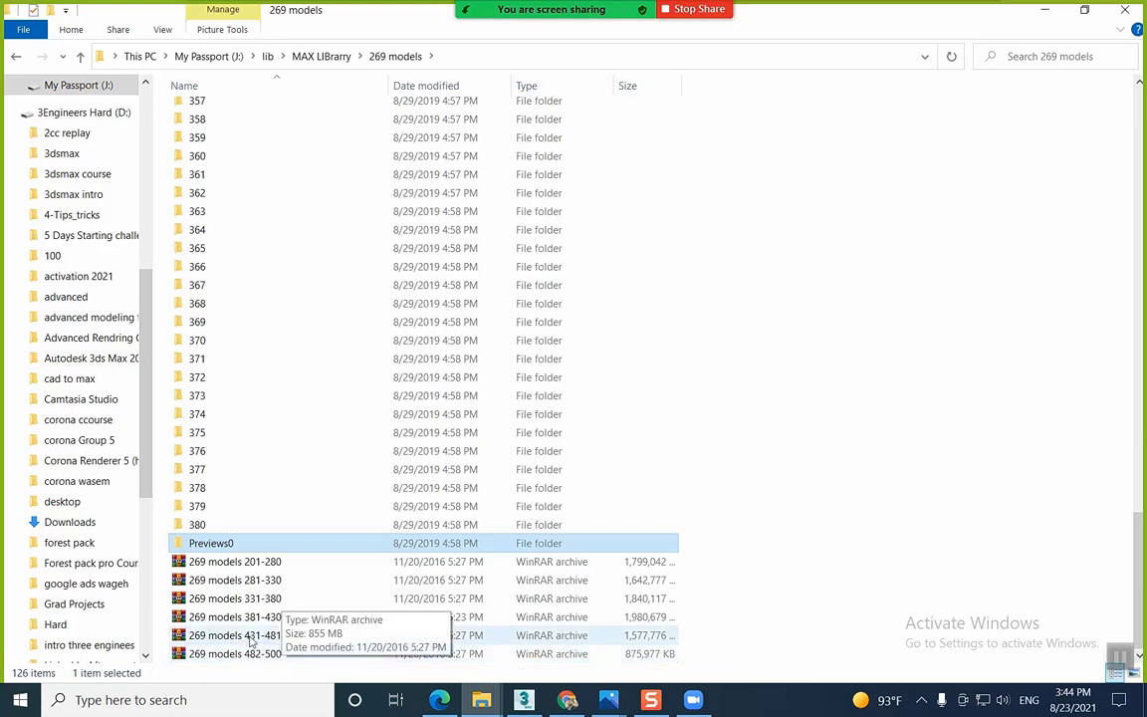
{"action": "left_click", "coordinate": [263, 619]}
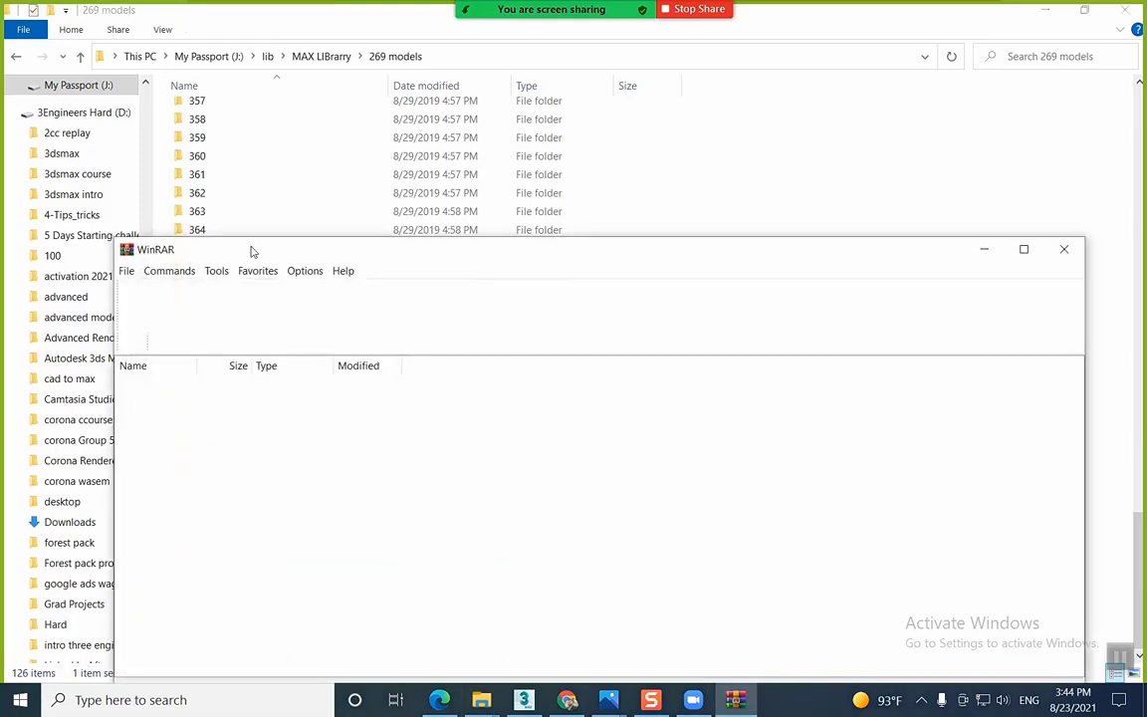
{"action": "left_click_drag", "start_coordinate": [251, 252], "coordinate": [281, 43]}
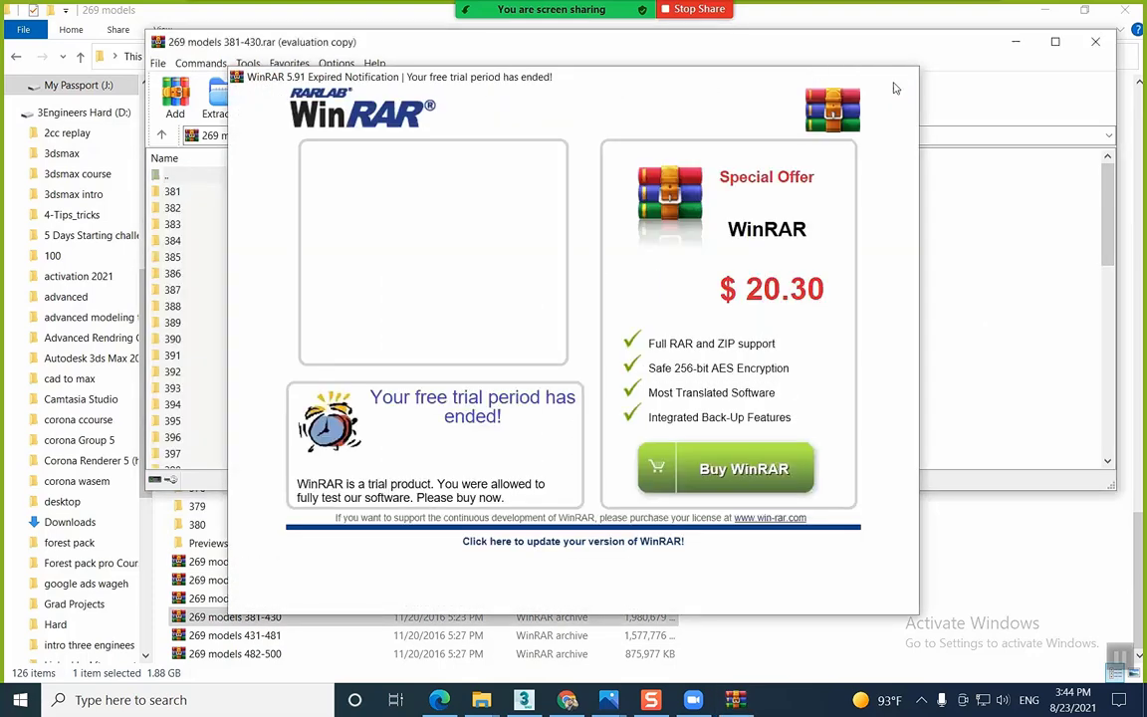
{"action": "left_click", "coordinate": [893, 88]}
{"action": "scroll", "coordinate": [179, 400], "scroll_direction": "down", "scroll_amount": 5}
{"action": "scroll", "coordinate": [189, 349], "scroll_direction": "up", "scroll_amount": 3}
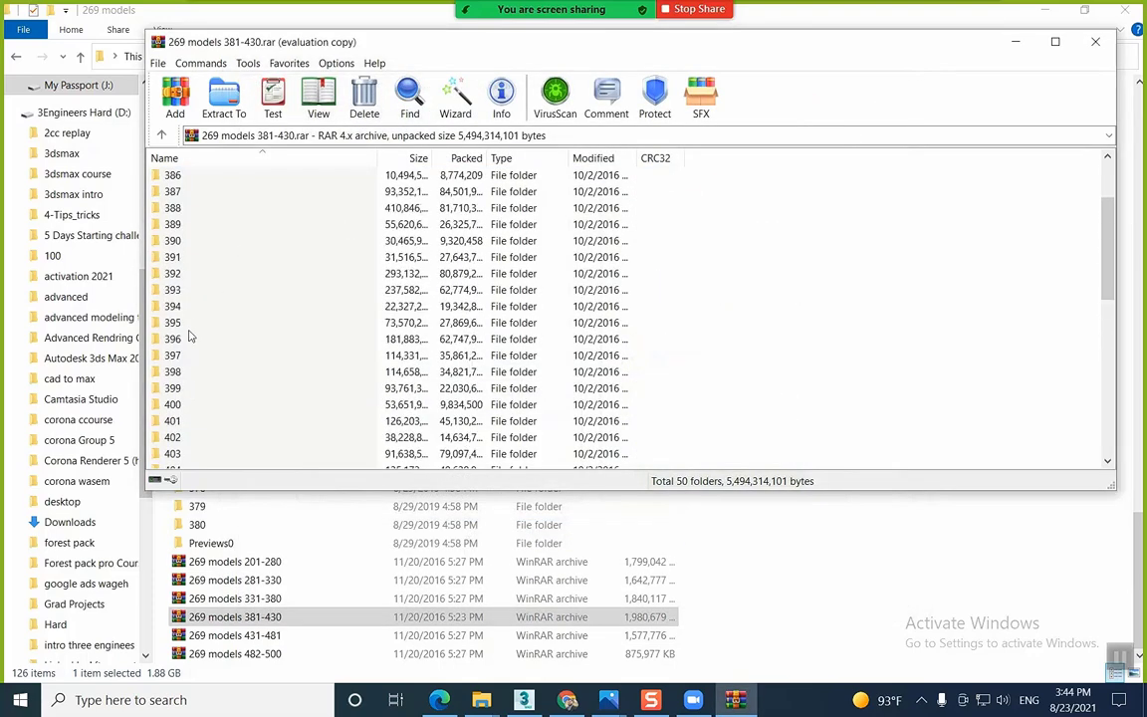
{"action": "left_click", "coordinate": [191, 358]}
{"action": "left_click", "coordinate": [224, 104]}
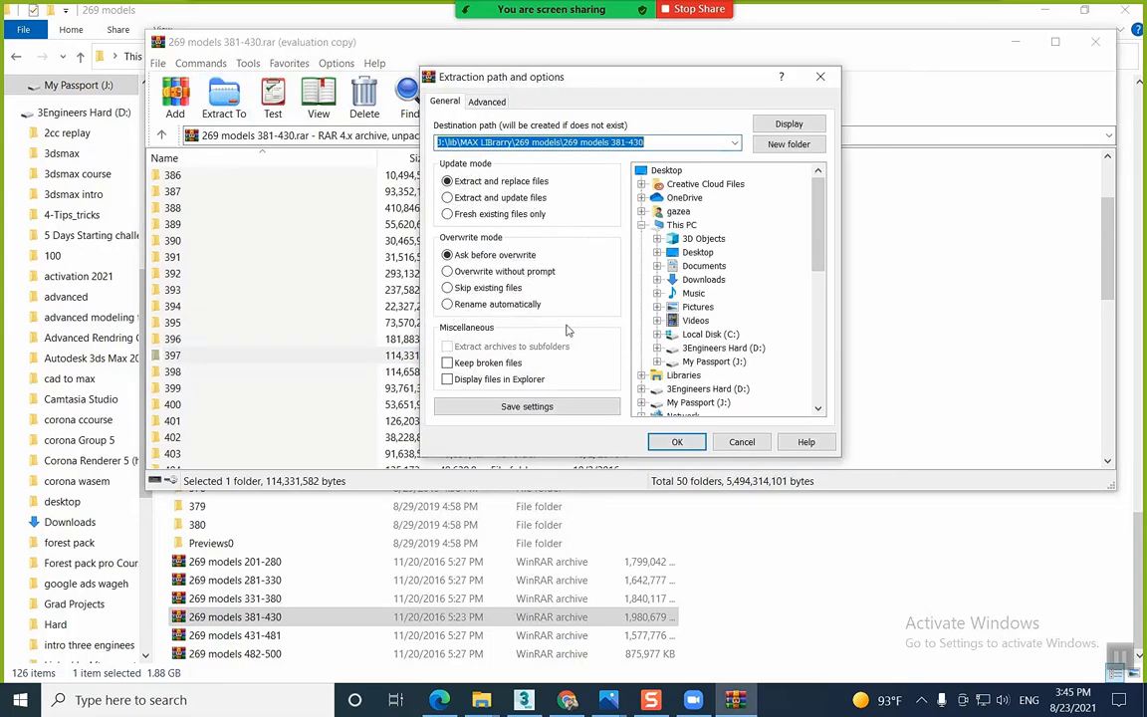
{"action": "left_click", "coordinate": [742, 441]}
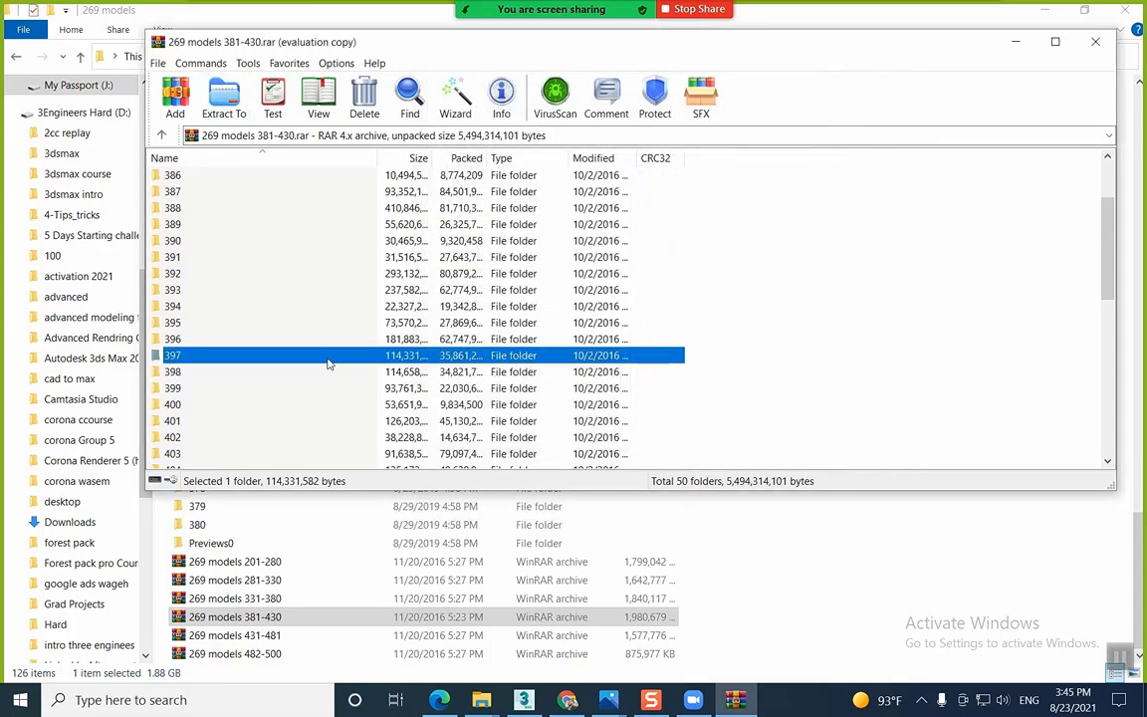
Open folder 397 in the archive and start extracting to J:\lib\MAX LIBrarry\269 models\269 models 381-430
{"action": "double_click", "coordinate": [212, 359]}
{"action": "left_click", "coordinate": [234, 111]}
{"action": "left_click", "coordinate": [687, 441]}
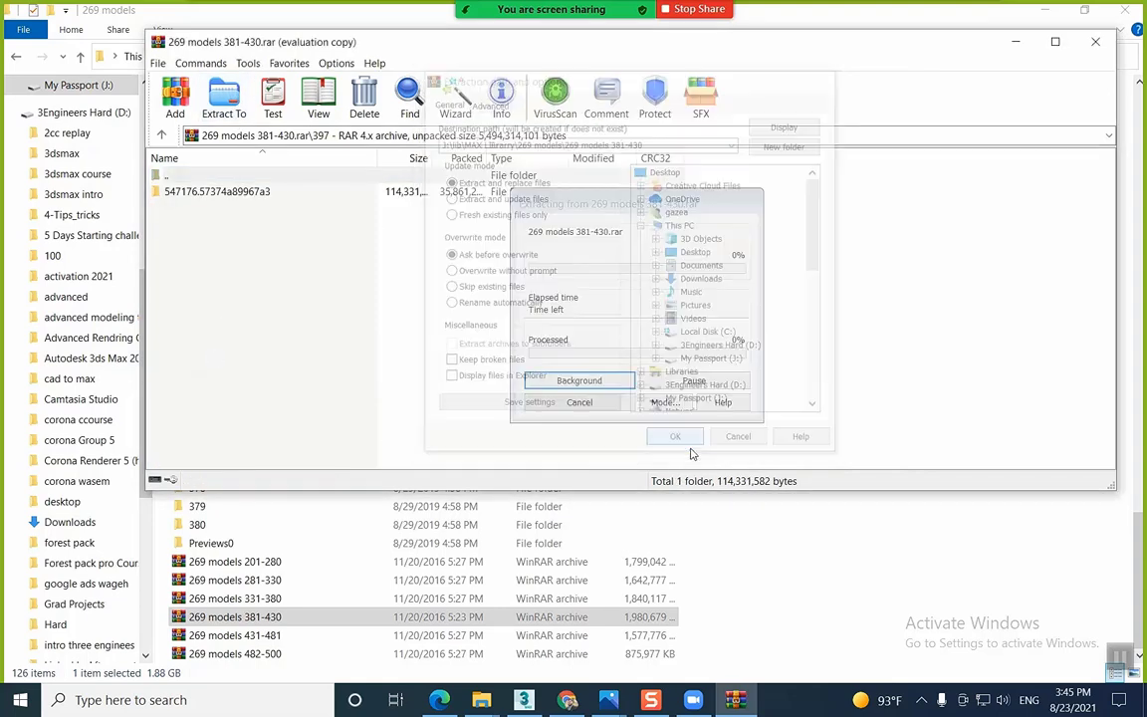
Minimize the archive window and open the extracted folder 547176.57374a89967a3 inside the 269 models 381-430 folder
{"action": "left_click", "coordinate": [600, 357]}
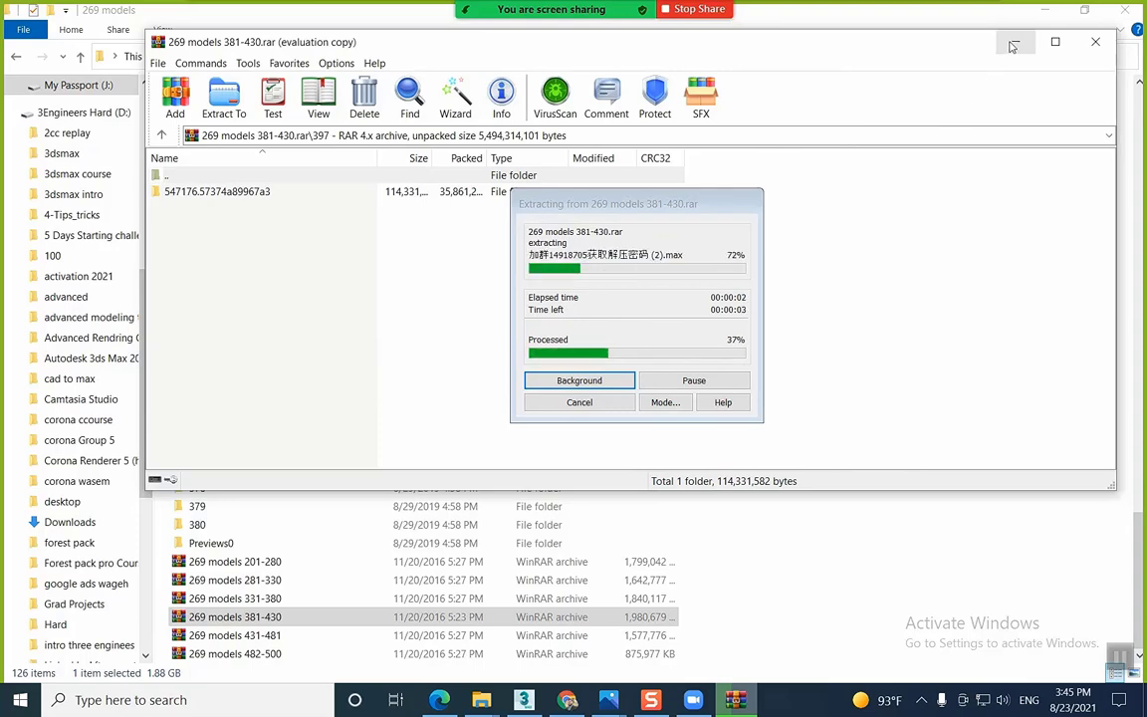
{"action": "left_click", "coordinate": [896, 20]}
{"action": "scroll", "coordinate": [259, 338], "scroll_direction": "up", "scroll_amount": 20}
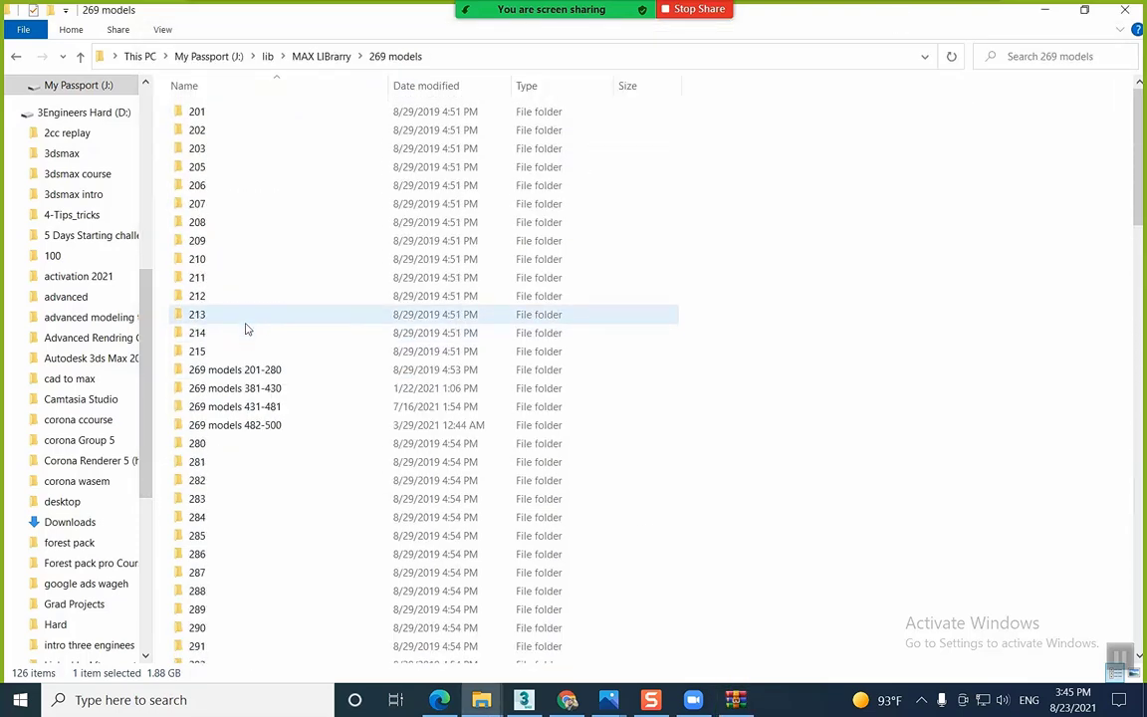
{"action": "double_click", "coordinate": [265, 388]}
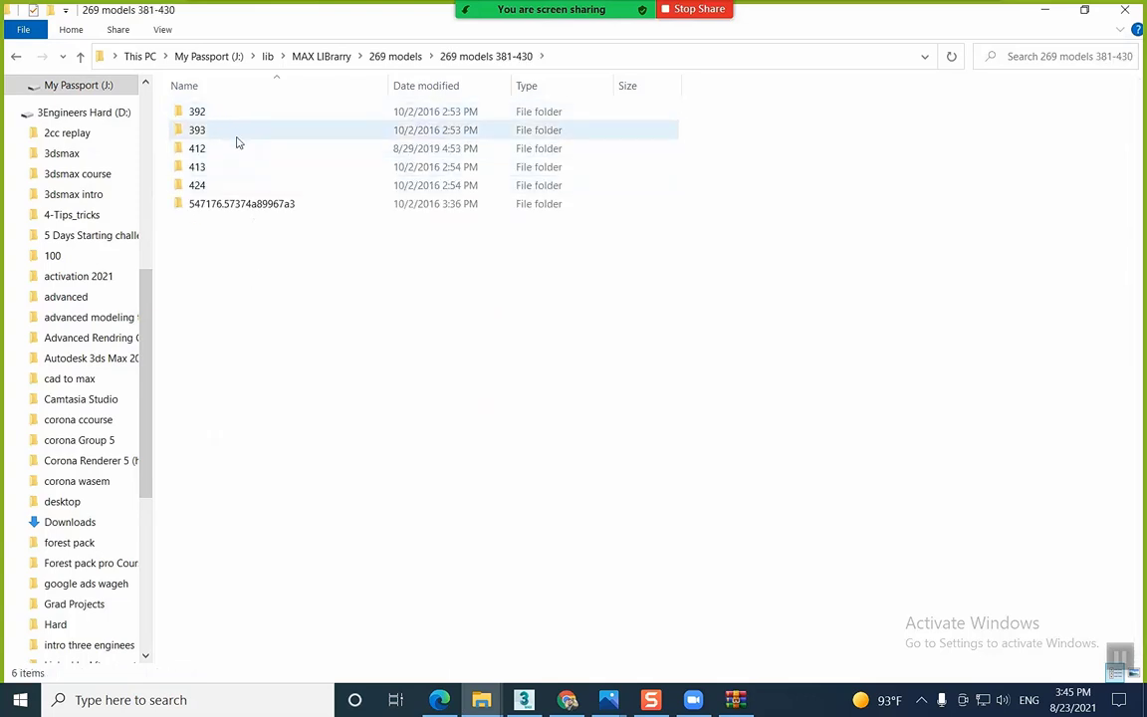
{"action": "double_click", "coordinate": [239, 204]}
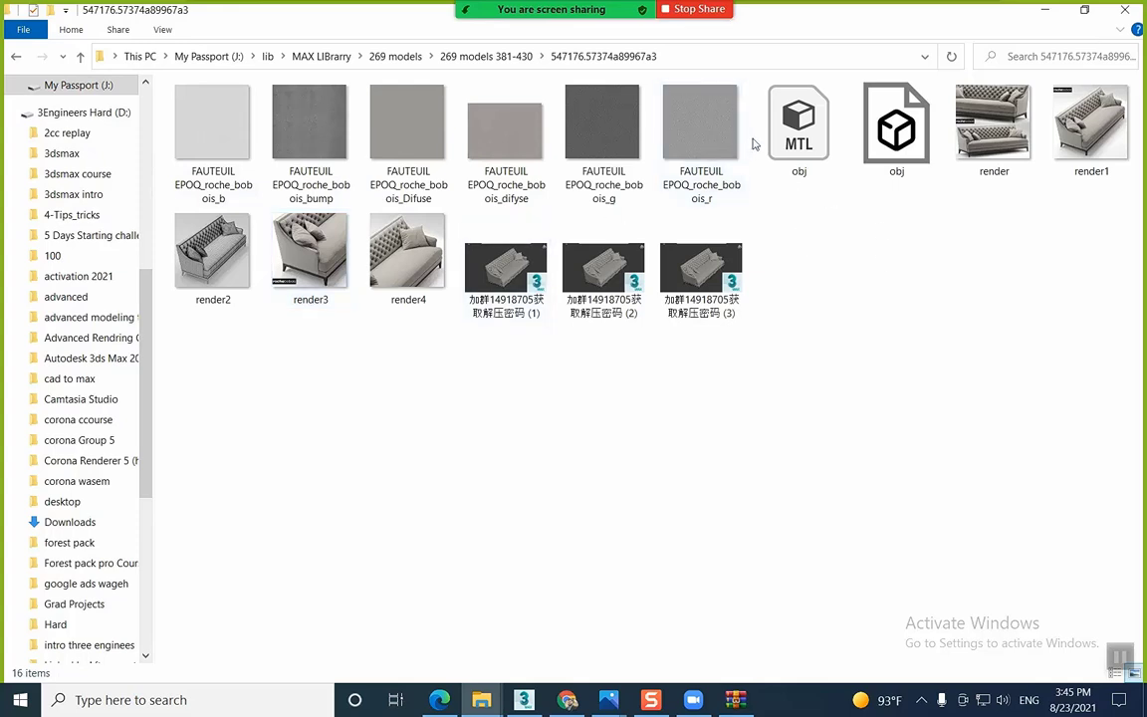
Copy the six FAUTEUIL EPOQ_roche_bobois texture images into the MAPS folder of the INTERIOR project, and return to the INTERIOR folder
{"action": "left_click_drag", "start_coordinate": [754, 135], "coordinate": [181, 171]}
{"action": "right_click", "coordinate": [390, 142]}
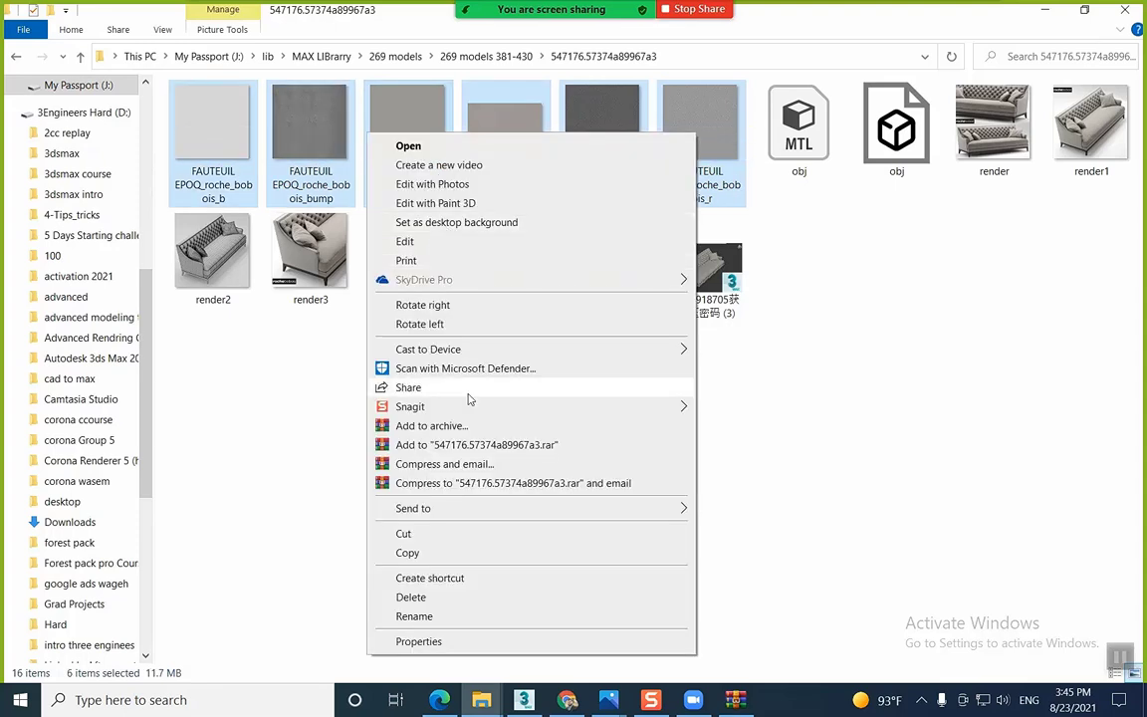
{"action": "left_click", "coordinate": [446, 553]}
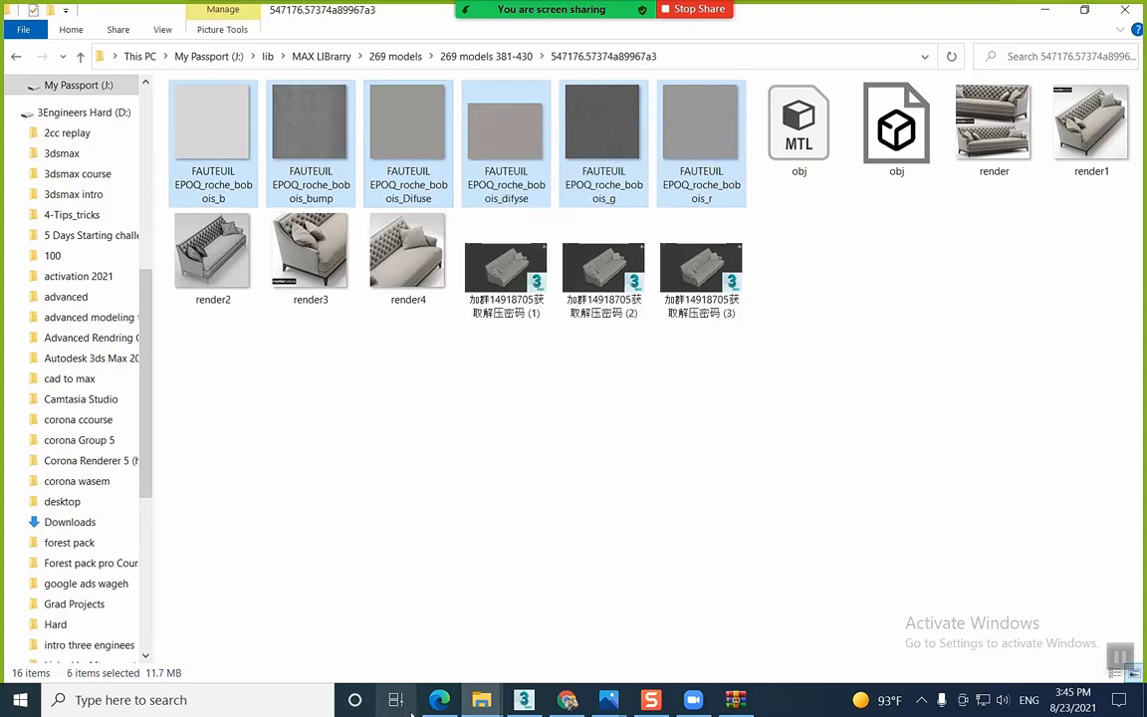
{"action": "mouse_move", "coordinate": [481, 699]}
{"action": "left_click", "coordinate": [579, 623]}
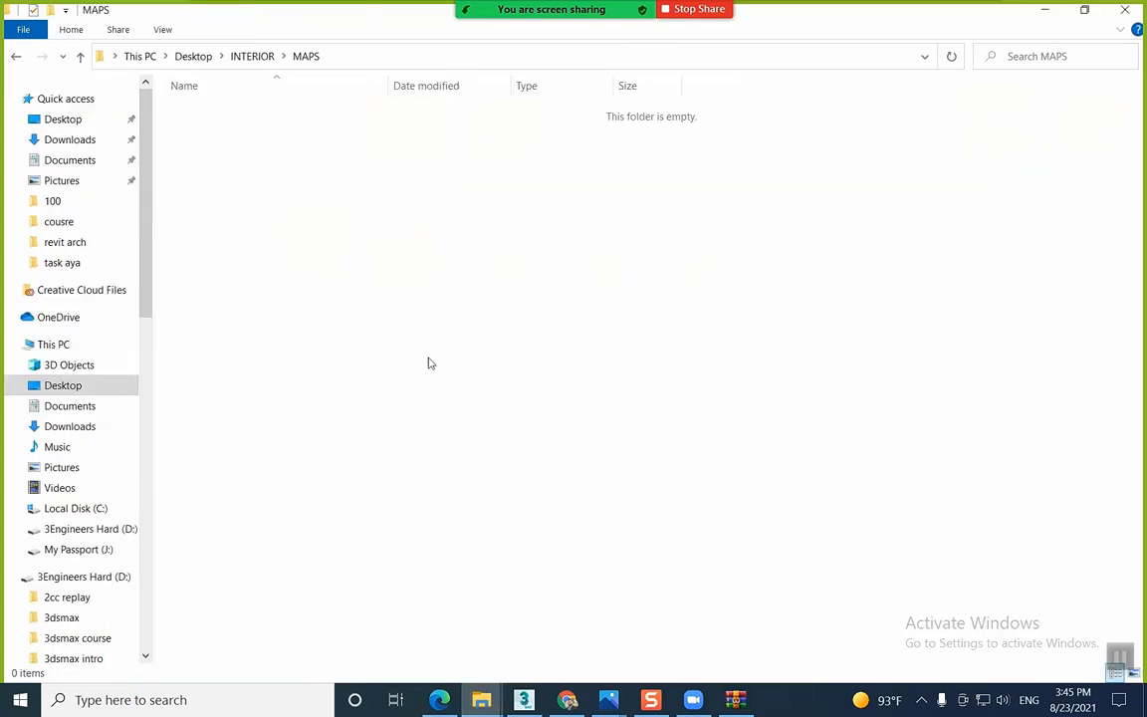
{"action": "right_click", "coordinate": [419, 262]}
{"action": "left_click", "coordinate": [477, 405]}
{"action": "left_click", "coordinate": [370, 298]}
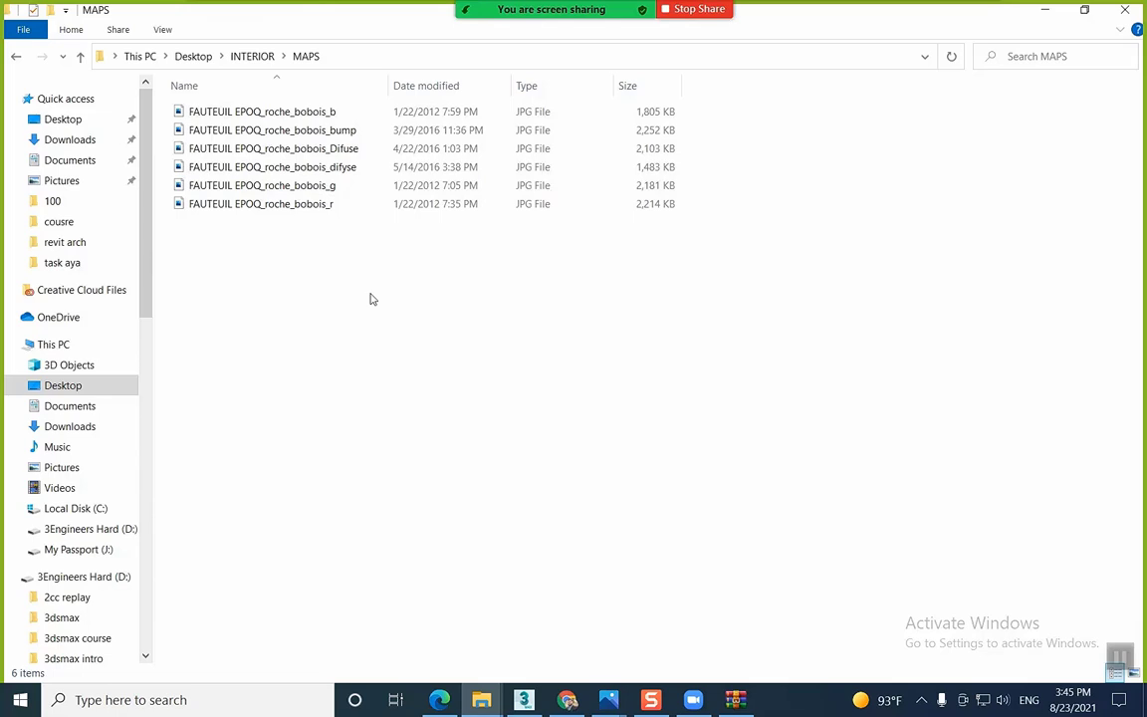
{"action": "left_click", "coordinate": [252, 55]}
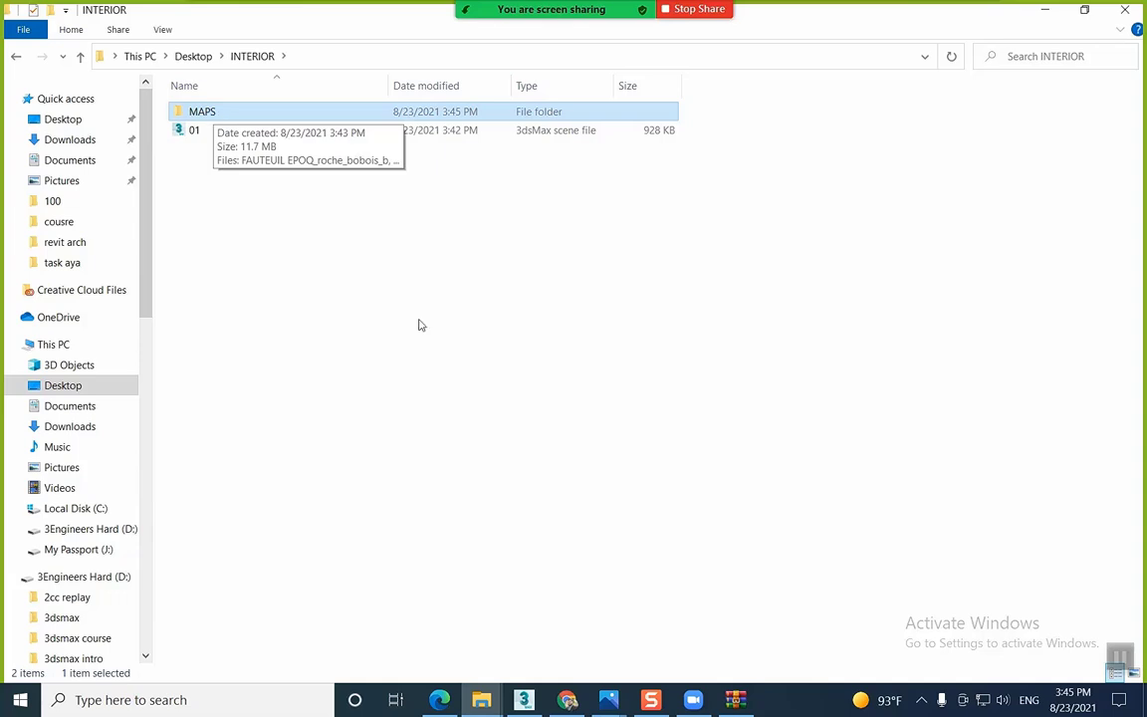
Merge the first sofa scene file from the 547176.57374a89967a3 model folder into the open 3ds Max scene and close the Scene Converter
{"action": "mouse_move", "coordinate": [481, 696]}
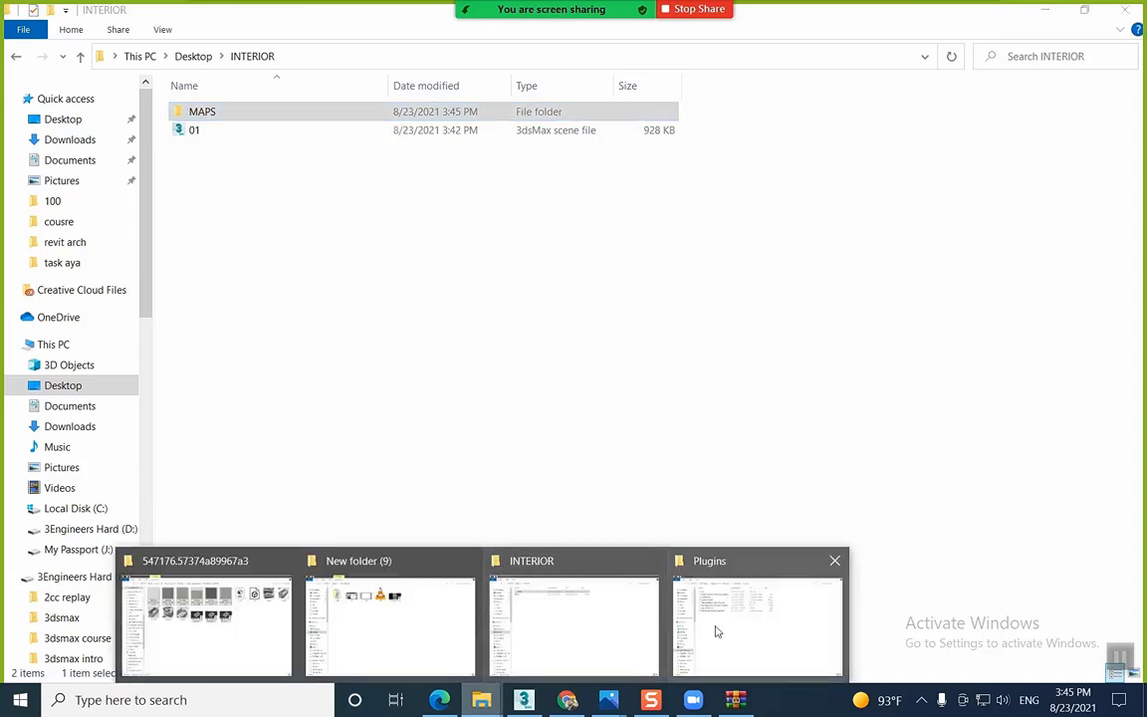
{"action": "left_click", "coordinate": [266, 624]}
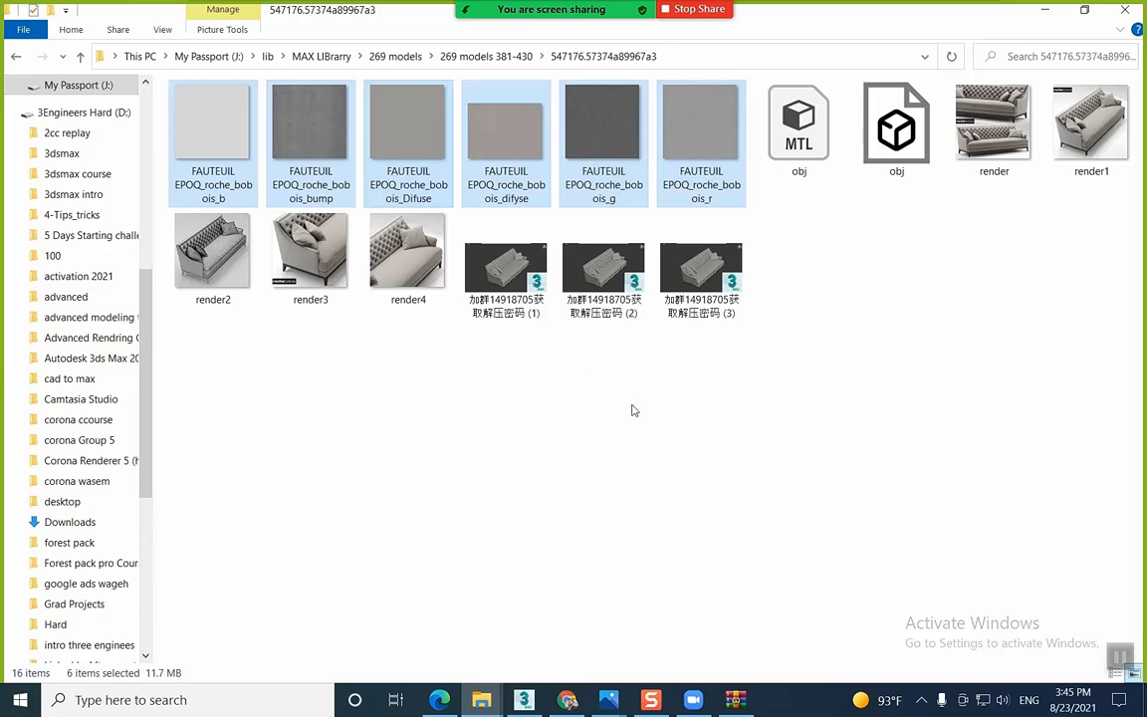
{"action": "left_click_drag", "start_coordinate": [504, 266], "coordinate": [528, 531]}
{"action": "left_click", "coordinate": [560, 555]}
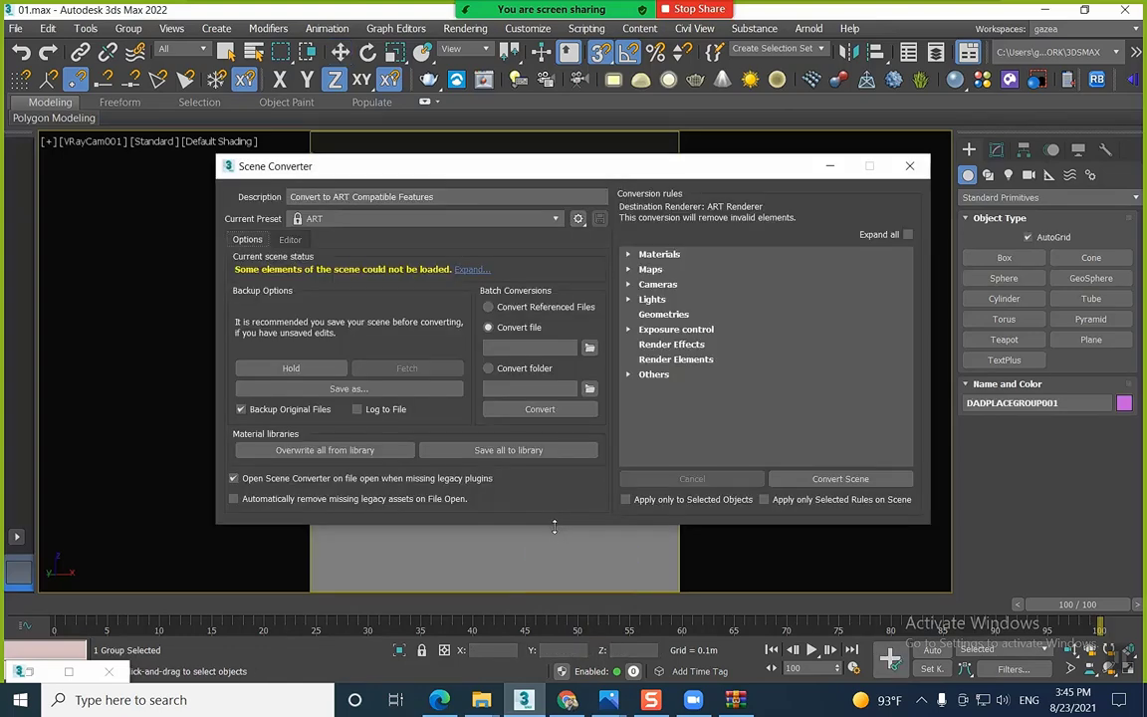
{"action": "left_click", "coordinate": [549, 547]}
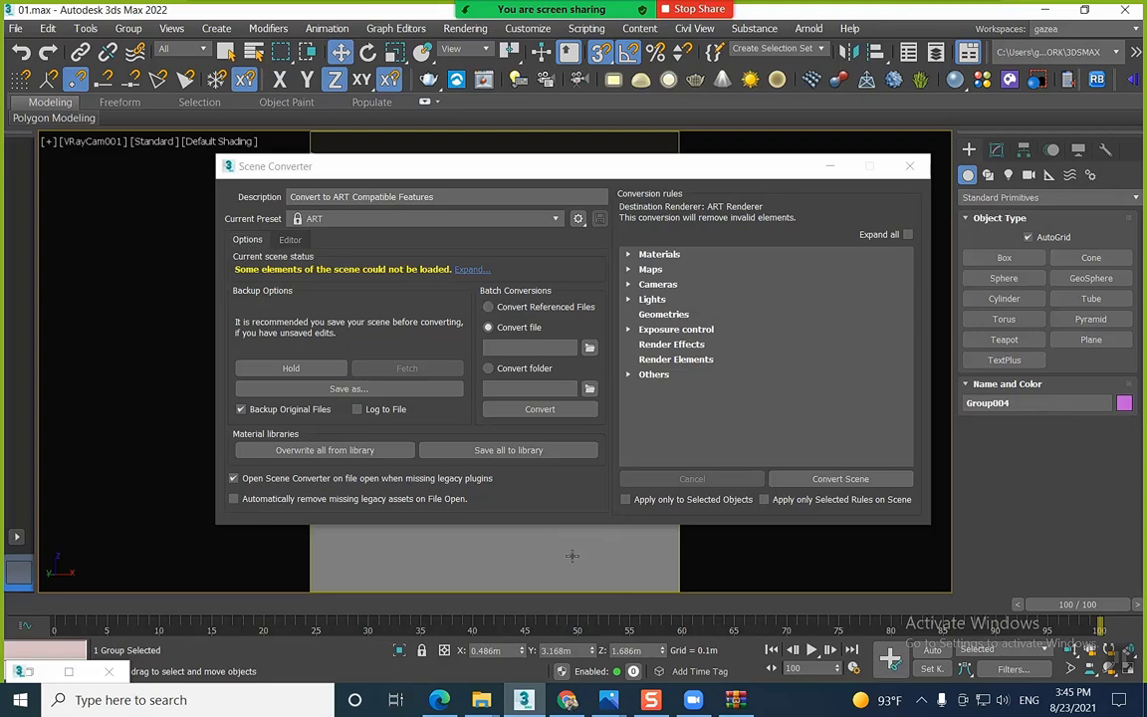
{"action": "left_click", "coordinate": [918, 167]}
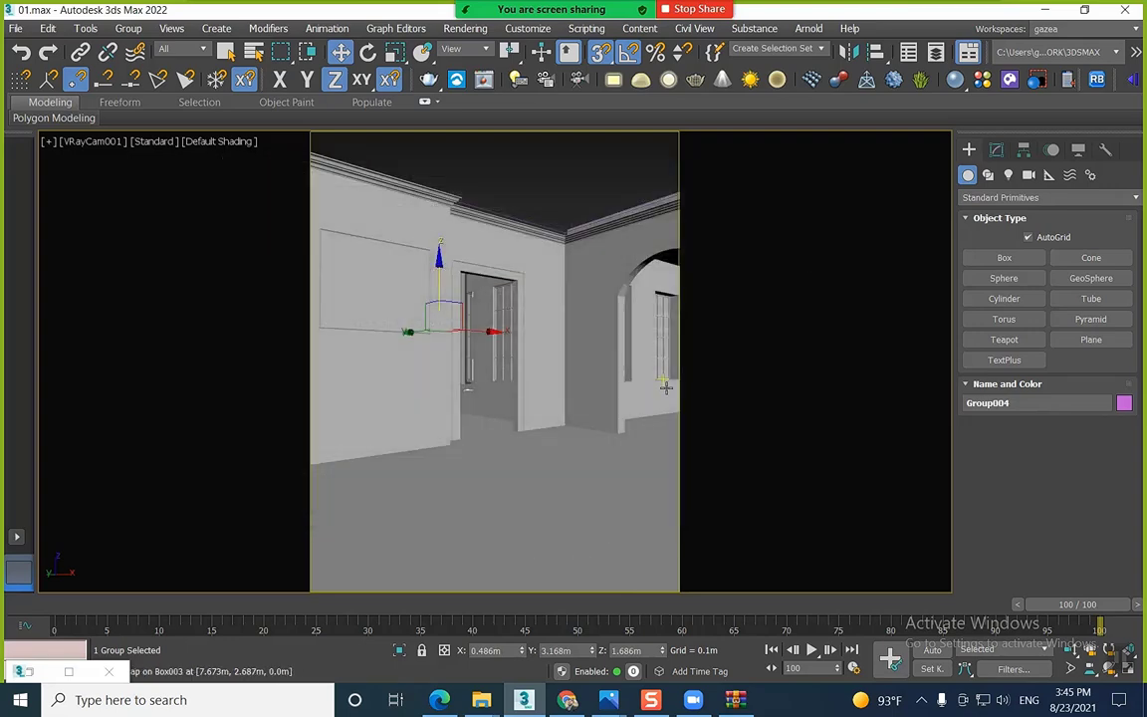
Pull the merged sofa clear of the window wall into the empty area outside the room in the perspective view
{"action": "key", "text": "p"}
{"action": "scroll", "coordinate": [568, 395], "scroll_direction": "up", "scroll_amount": 5}
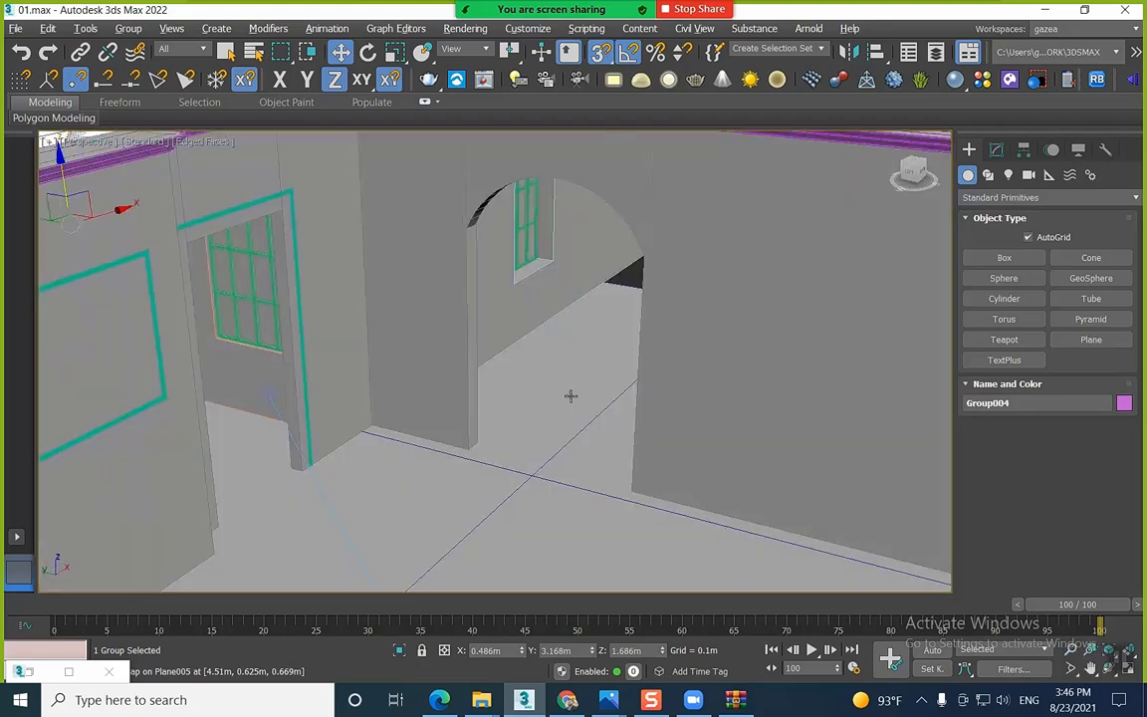
{"action": "scroll", "coordinate": [627, 427], "scroll_direction": "down", "scroll_amount": 5}
{"action": "middle_click_drag", "start_coordinate": [627, 427], "coordinate": [697, 349]}
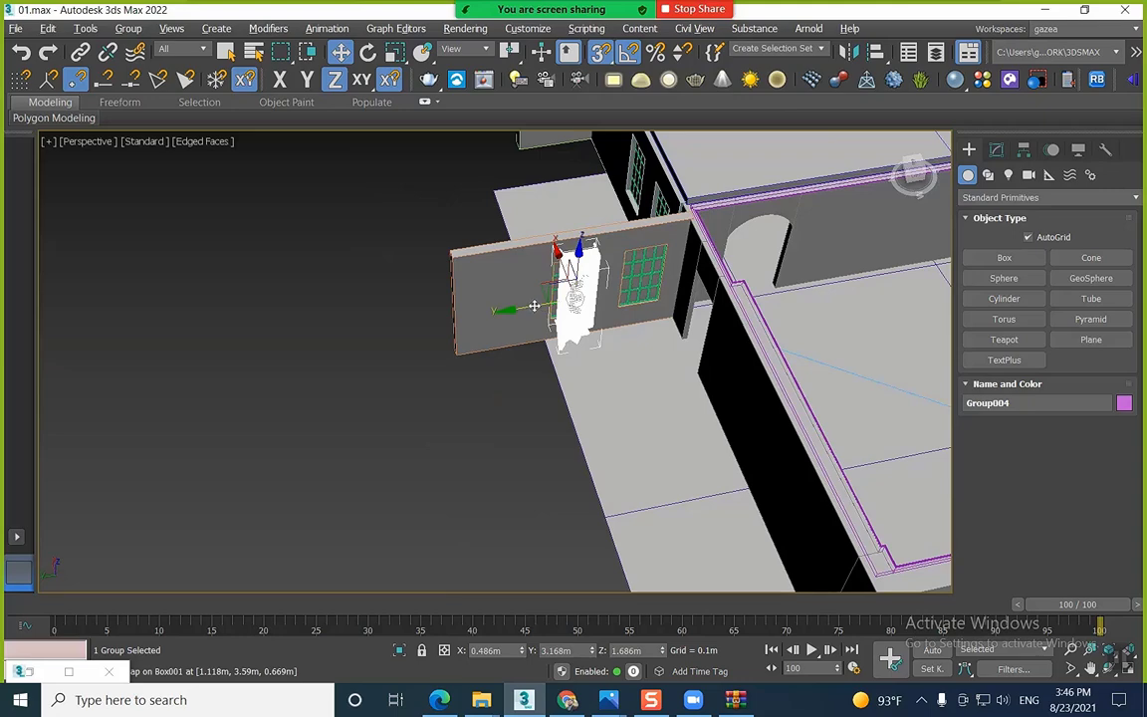
{"action": "left_click_drag", "start_coordinate": [533, 306], "coordinate": [297, 329]}
Rotate the sofa group until it stands upright and faces along the room
{"action": "middle_click_drag", "start_coordinate": [355, 336], "coordinate": [456, 299], "text": "alt"}
{"action": "key", "text": "e"}
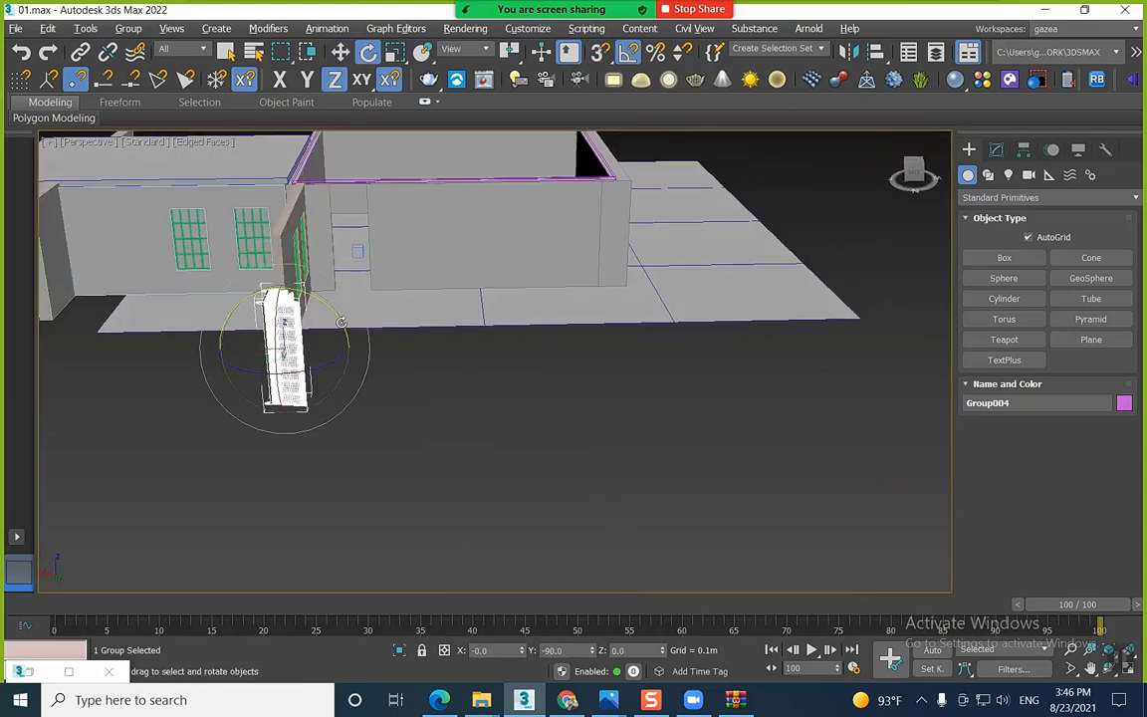
{"action": "left_click_drag", "start_coordinate": [304, 299], "coordinate": [281, 285]}
{"action": "middle_click_drag", "start_coordinate": [376, 283], "coordinate": [278, 344], "text": "alt"}
{"action": "left_click_drag", "start_coordinate": [286, 343], "coordinate": [269, 388]}
Move the upright sofa over the floor inside the large room and wrap it in a new group
{"action": "key", "text": "w"}
{"action": "middle_click_drag", "start_coordinate": [316, 359], "coordinate": [361, 357]}
{"action": "left_click_drag", "start_coordinate": [227, 291], "coordinate": [595, 294]}
{"action": "left_click", "coordinate": [129, 28]}
{"action": "left_click", "coordinate": [128, 71]}
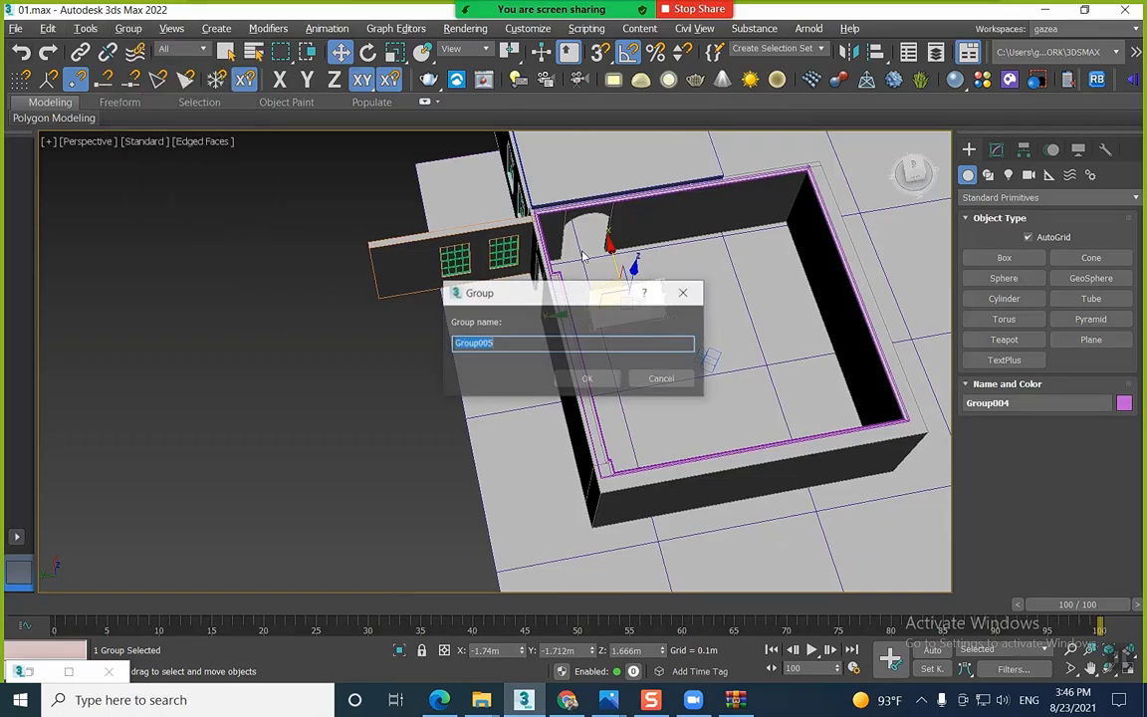
{"action": "left_click", "coordinate": [589, 376]}
Align the sofa group to the floor plane on Z only, matching its minimum to the floor's maximum
{"action": "key", "text": "z"}
{"action": "middle_click_drag", "start_coordinate": [633, 376], "coordinate": [624, 329], "text": "alt"}
{"action": "scroll", "coordinate": [603, 360], "scroll_direction": "down", "scroll_amount": 5}
{"action": "scroll", "coordinate": [703, 314], "scroll_direction": "up", "scroll_amount": 4}
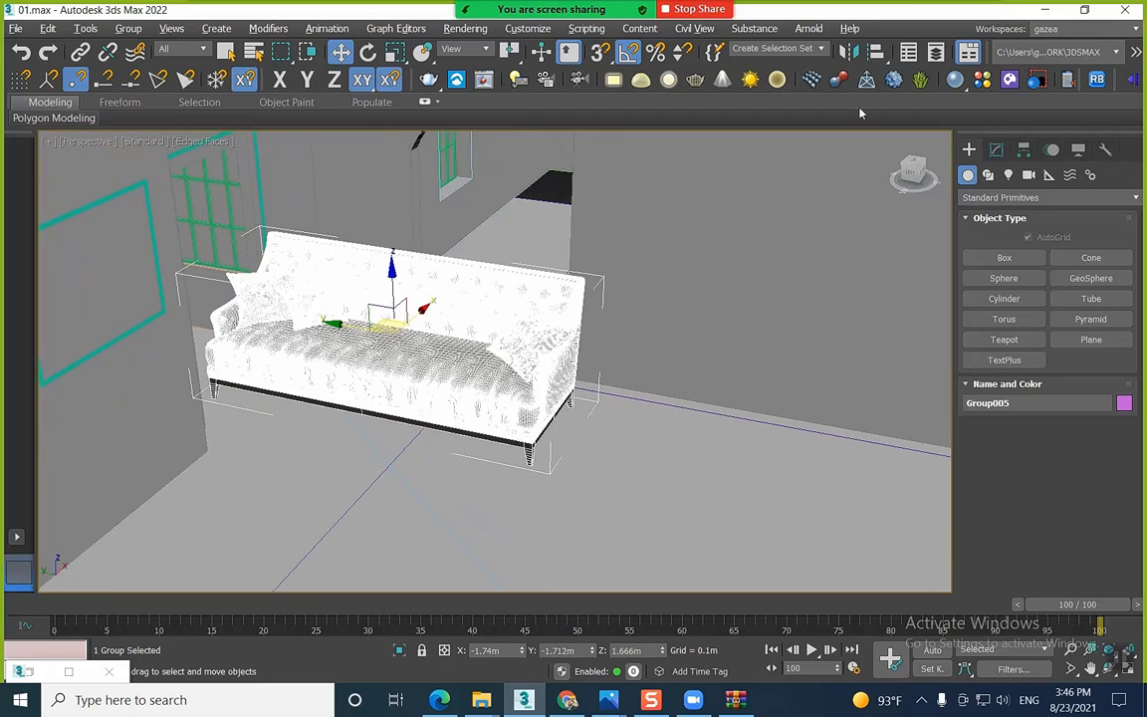
{"action": "left_click", "coordinate": [875, 54]}
{"action": "left_click", "coordinate": [669, 466]}
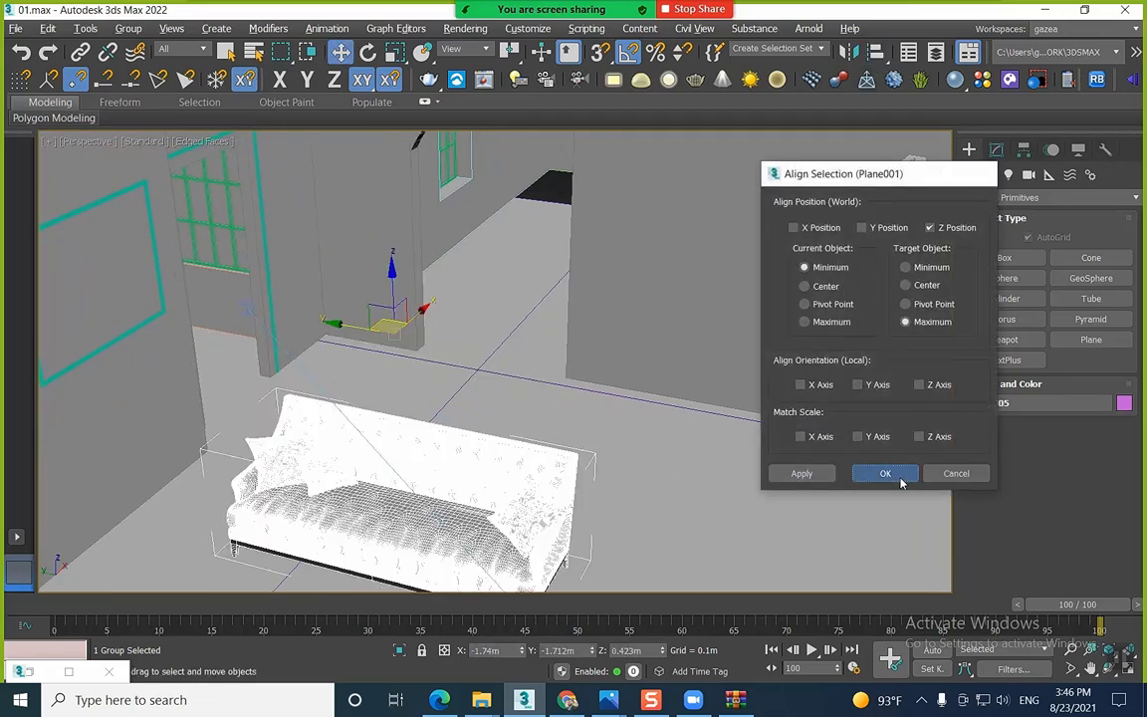
{"action": "left_click", "coordinate": [885, 473]}
In the VRayCam001 view, slide the sofa along X towards the arched wall to about X -1.213 m
{"action": "middle_click_drag", "start_coordinate": [637, 518], "coordinate": [560, 379], "text": "alt"}
{"action": "key", "text": "c"}
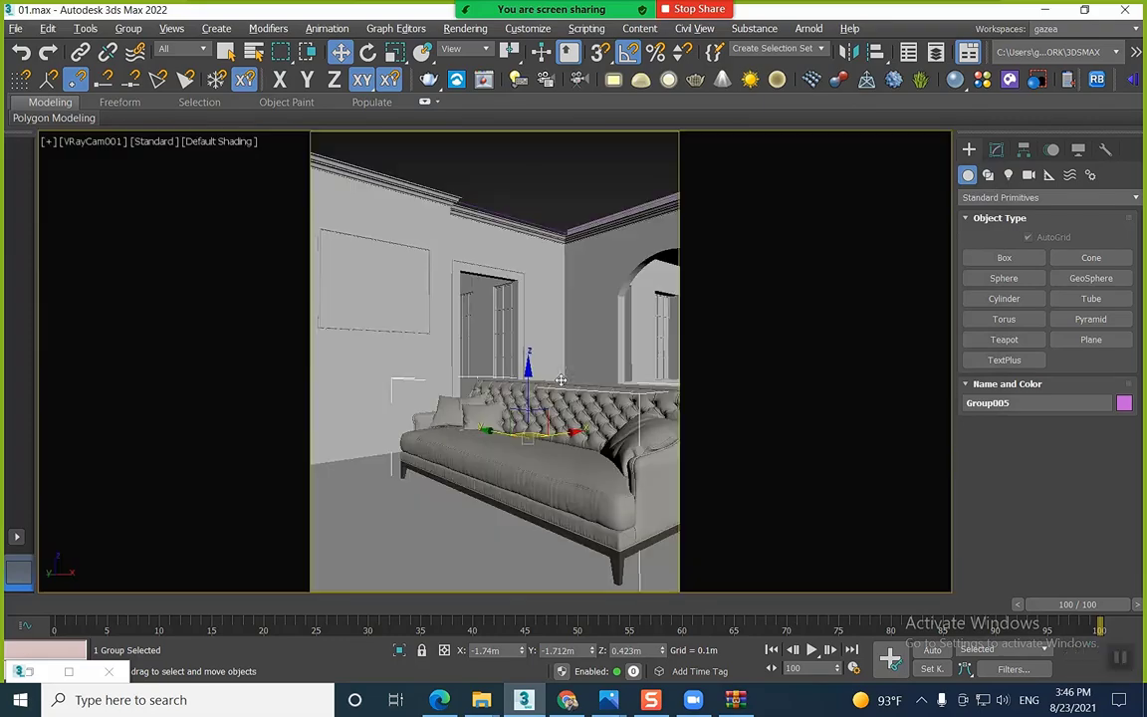
{"action": "mouse_move", "coordinate": [564, 431]}
{"action": "left_mouse_down"}
{"action": "mouse_move", "coordinate": [625, 421]}
{"action": "mouse_move", "coordinate": [552, 432]}
{"action": "mouse_move", "coordinate": [563, 434]}
{"action": "left_mouse_up"}
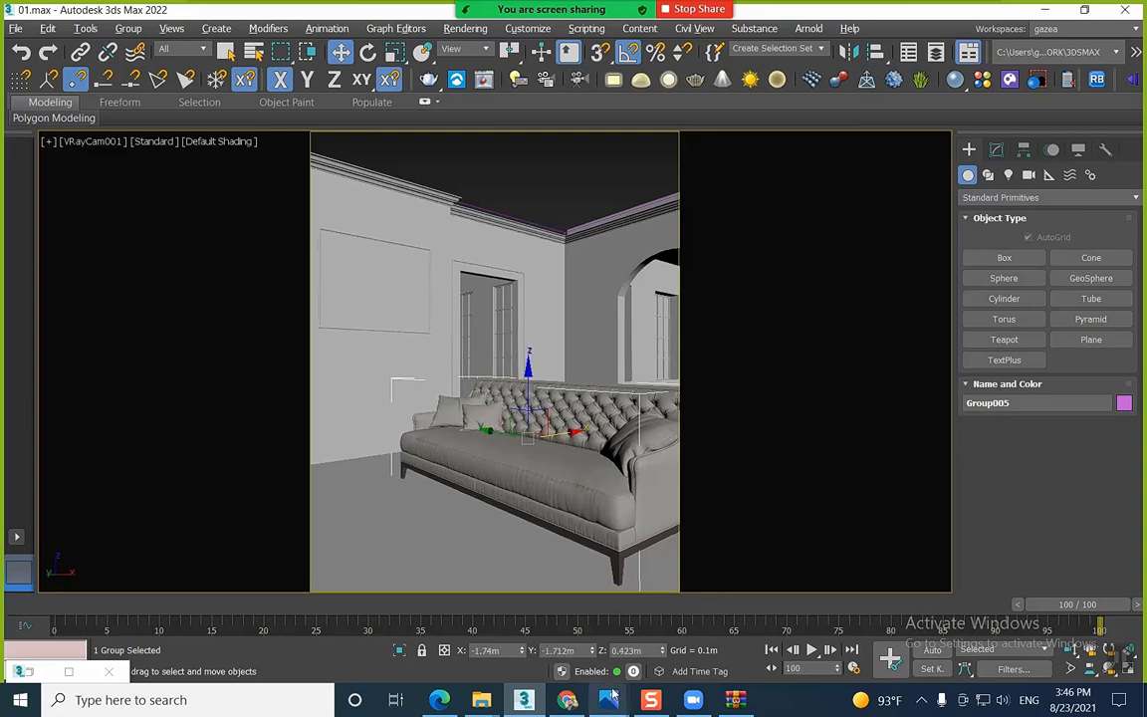
{"action": "mouse_move", "coordinate": [611, 694]}
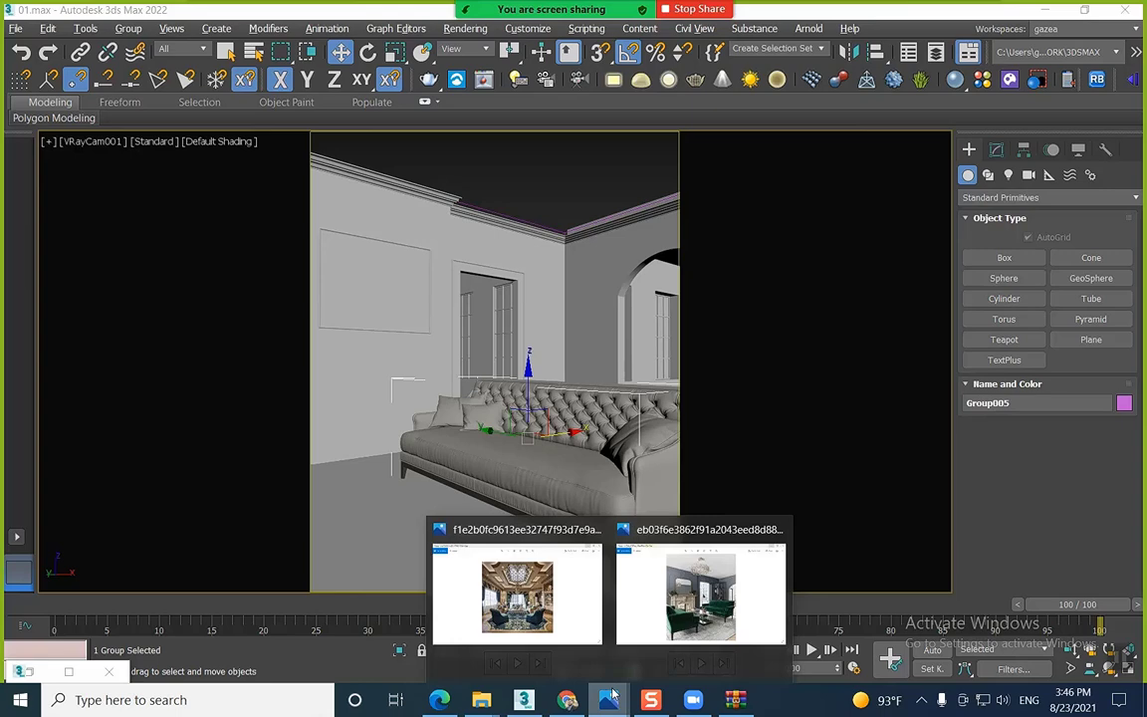
{"action": "left_click_drag", "start_coordinate": [557, 418], "coordinate": [622, 415]}
{"action": "left_click_drag", "start_coordinate": [623, 417], "coordinate": [603, 418]}
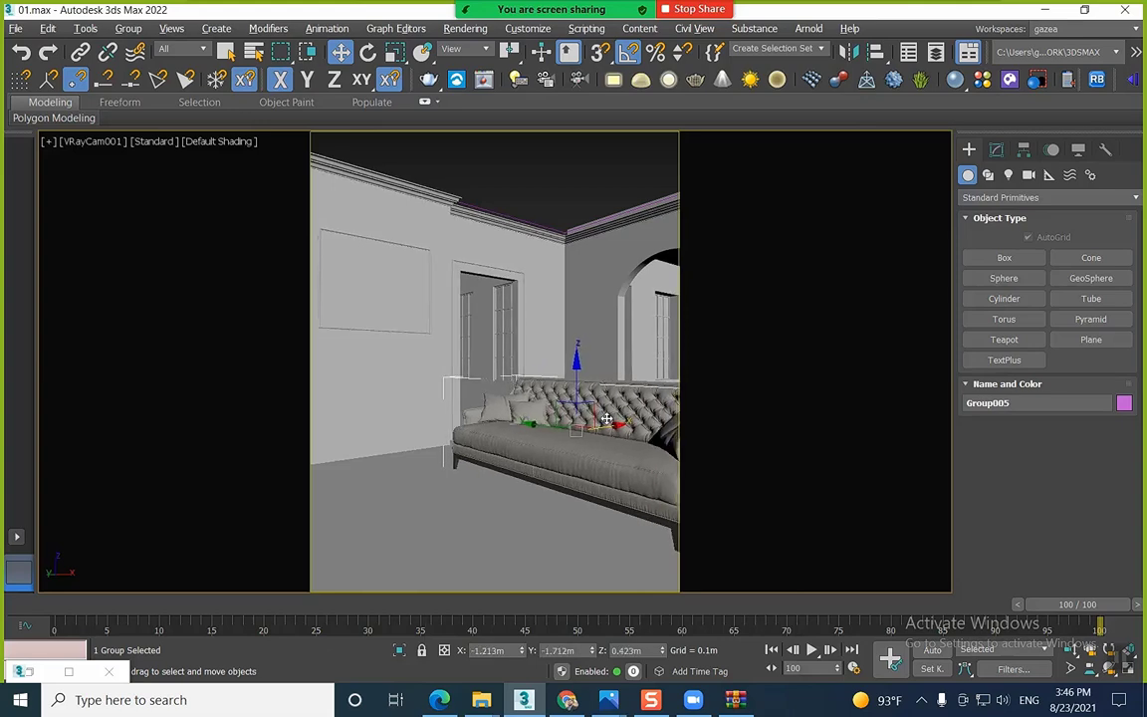
Dolly the camera back, orbit it slightly and shift the sofa to about X -1.133 m, Y -1.613 m
{"action": "key", "text": "alt+z"}
{"action": "scroll", "coordinate": [576, 394], "scroll_direction": "down", "scroll_amount": 3}
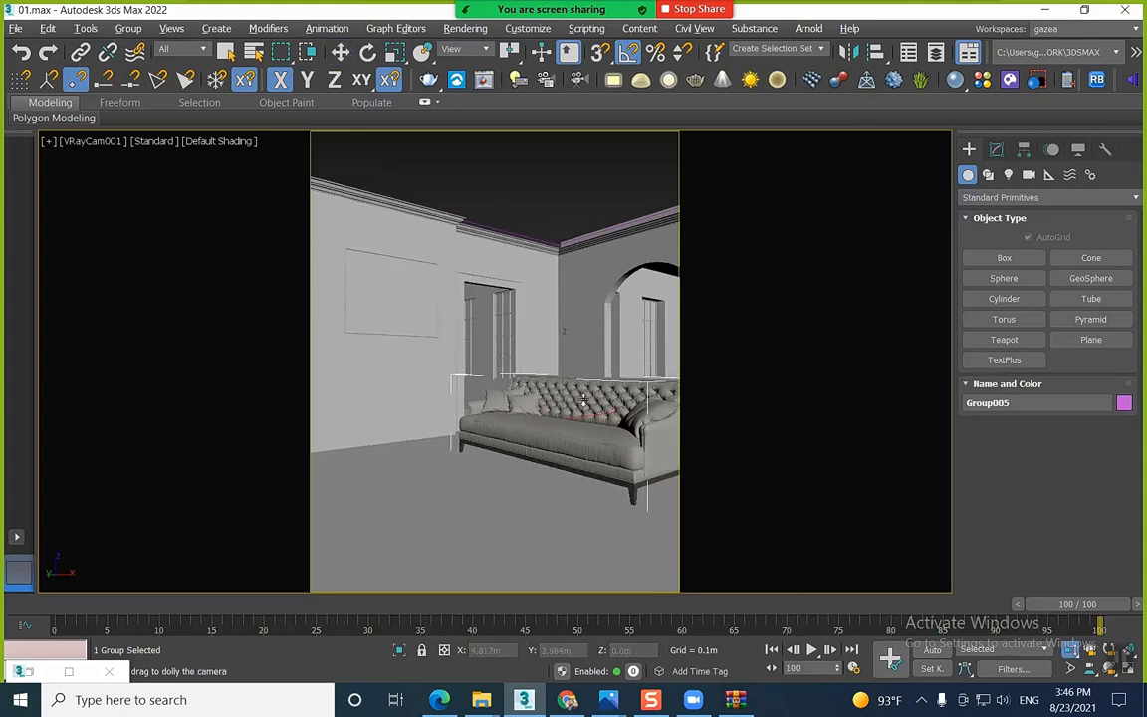
{"action": "scroll", "coordinate": [577, 396], "scroll_direction": "down", "scroll_amount": 3}
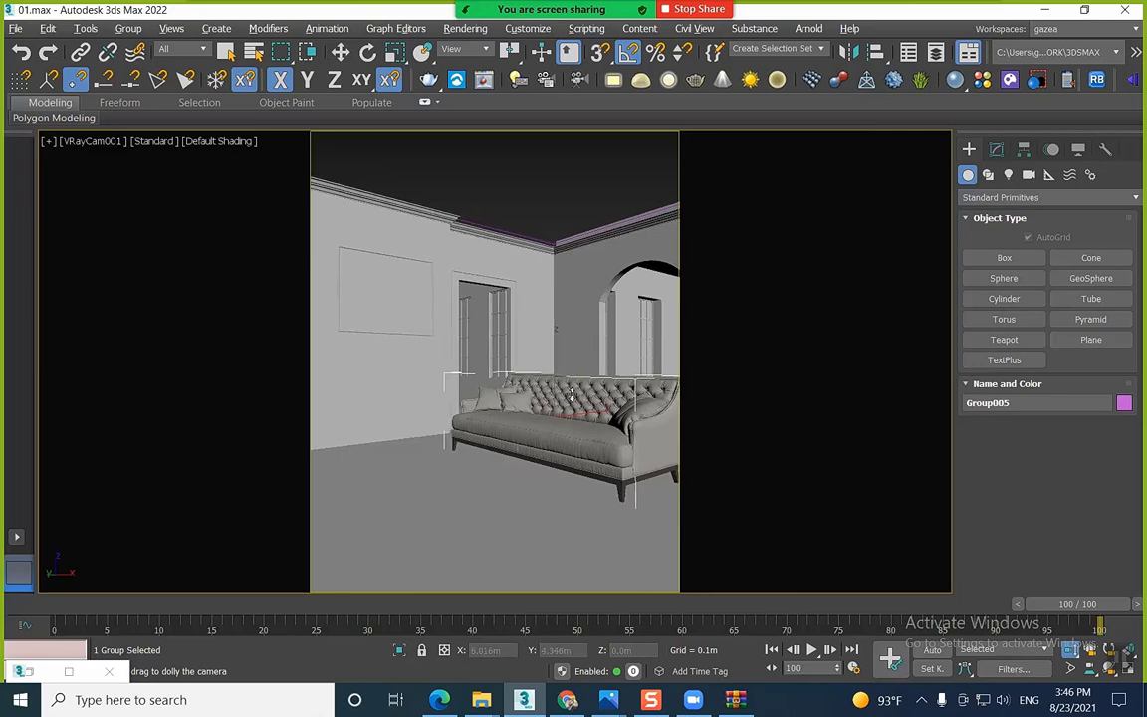
{"action": "middle_click_drag", "start_coordinate": [546, 395], "coordinate": [564, 396]}
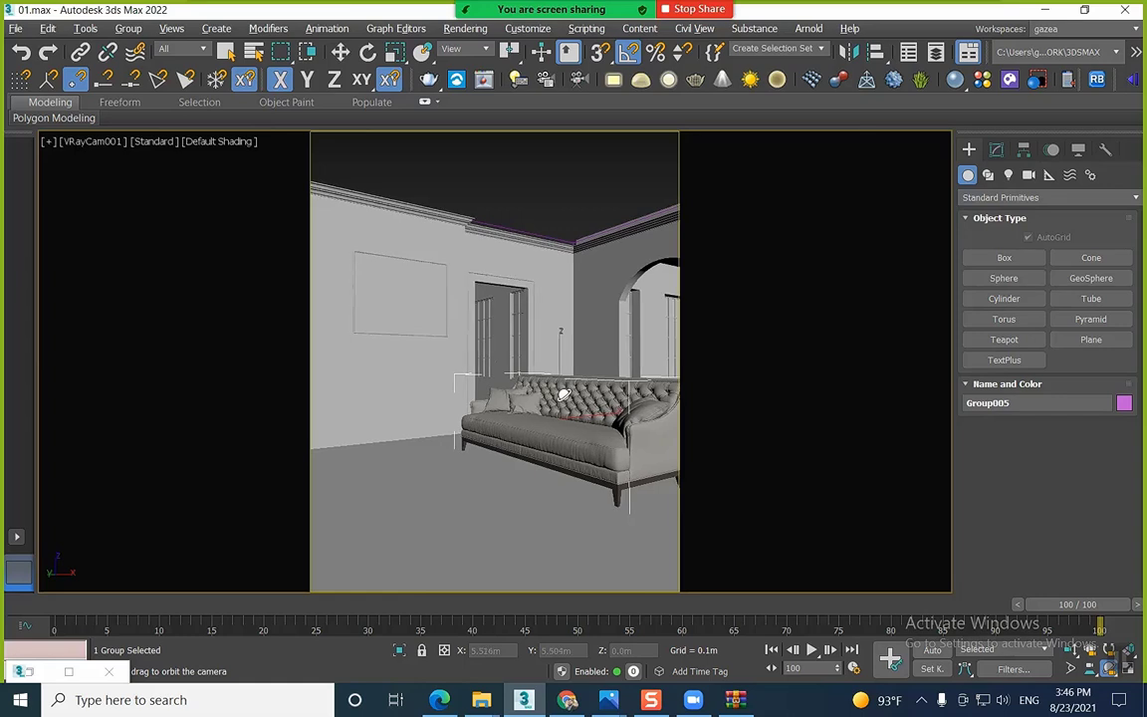
{"action": "key", "text": "w"}
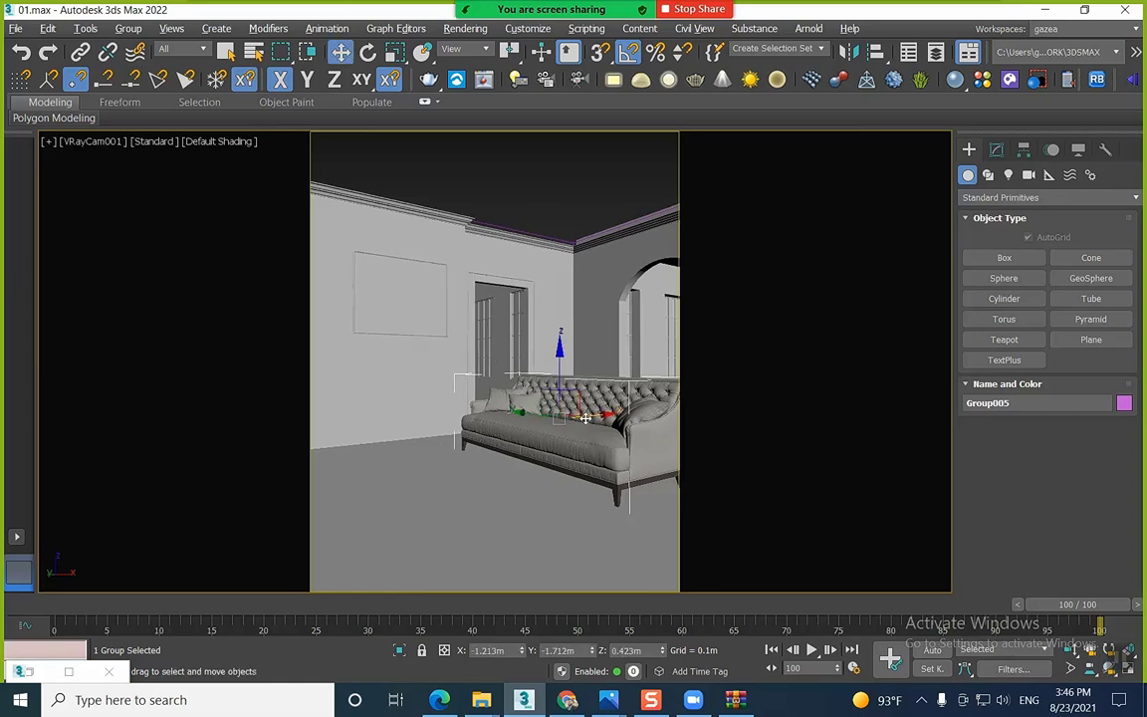
{"action": "left_click_drag", "start_coordinate": [528, 414], "coordinate": [522, 413]}
Mirror the sofa across X as an instance and move the copy opposite the original, to about X -3.6 m
{"action": "left_click", "coordinate": [849, 53]}
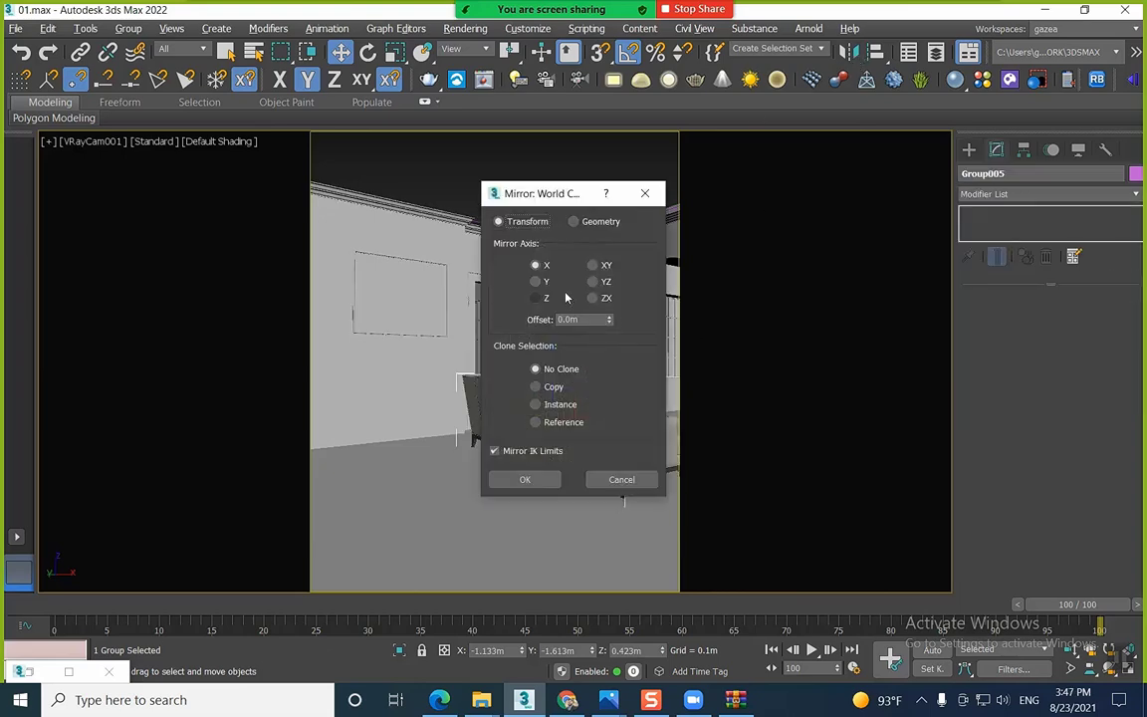
{"action": "left_click", "coordinate": [554, 406]}
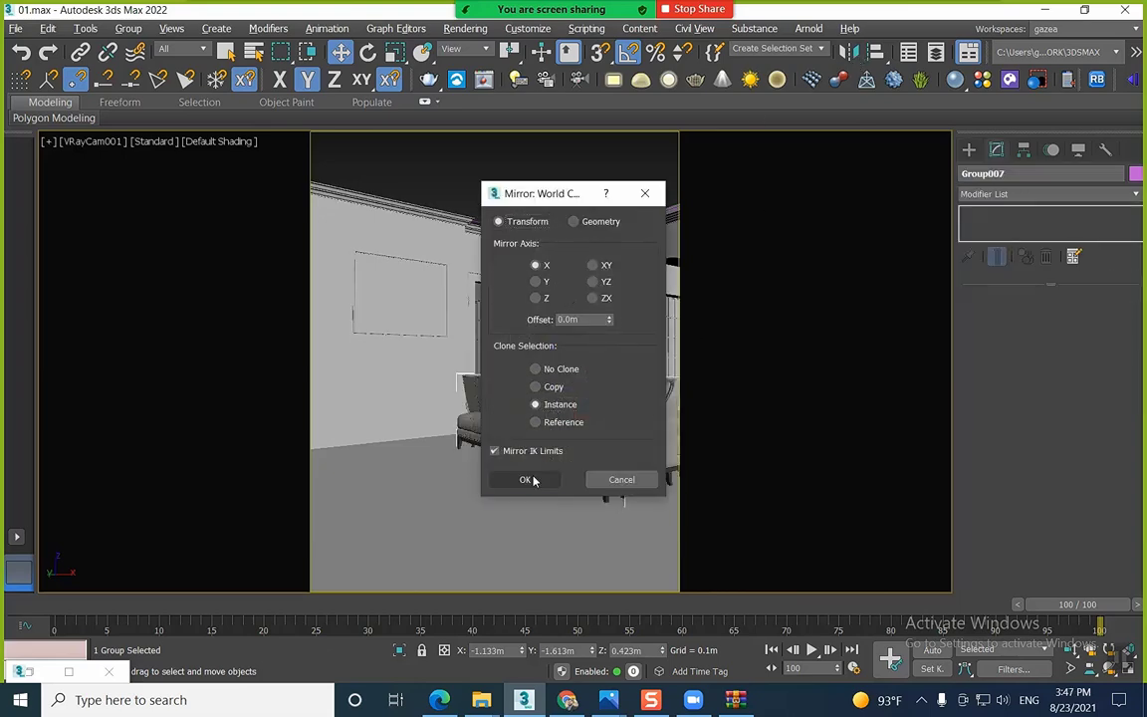
{"action": "left_click", "coordinate": [524, 479]}
{"action": "left_click_drag", "start_coordinate": [589, 416], "coordinate": [299, 456]}
Dolly the camera farther back and orbit it to frame both facing sofas
{"action": "middle_click_drag", "start_coordinate": [299, 456], "coordinate": [408, 463]}
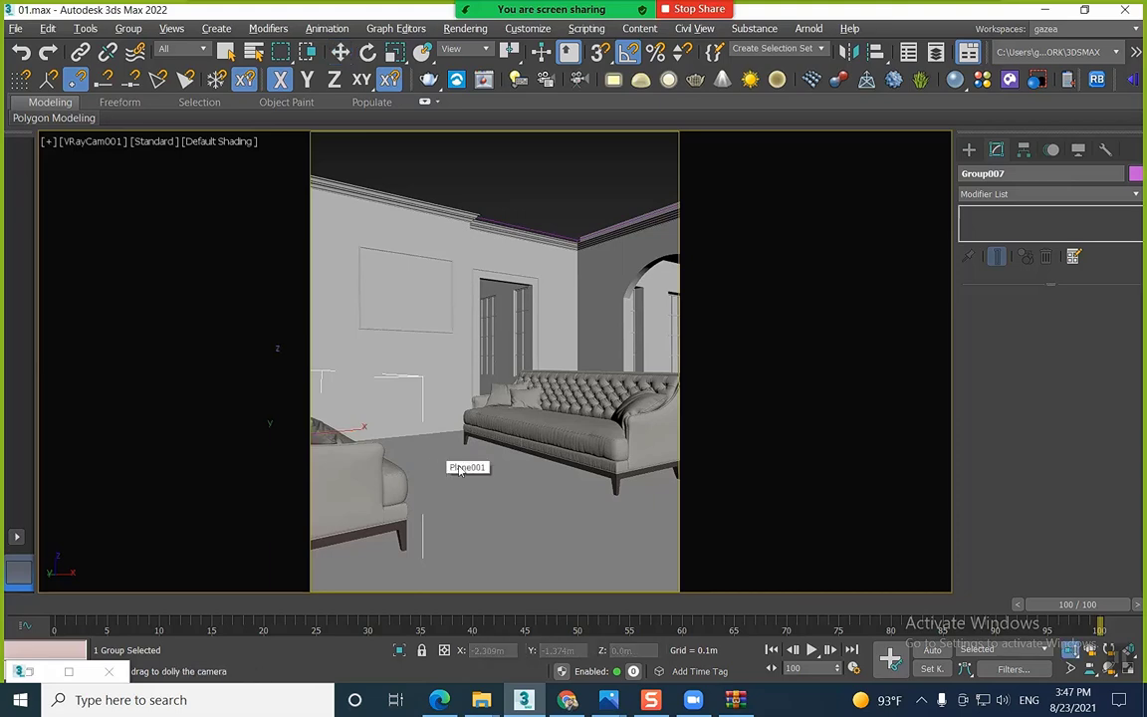
{"action": "scroll", "coordinate": [456, 469], "scroll_direction": "down", "scroll_amount": 3}
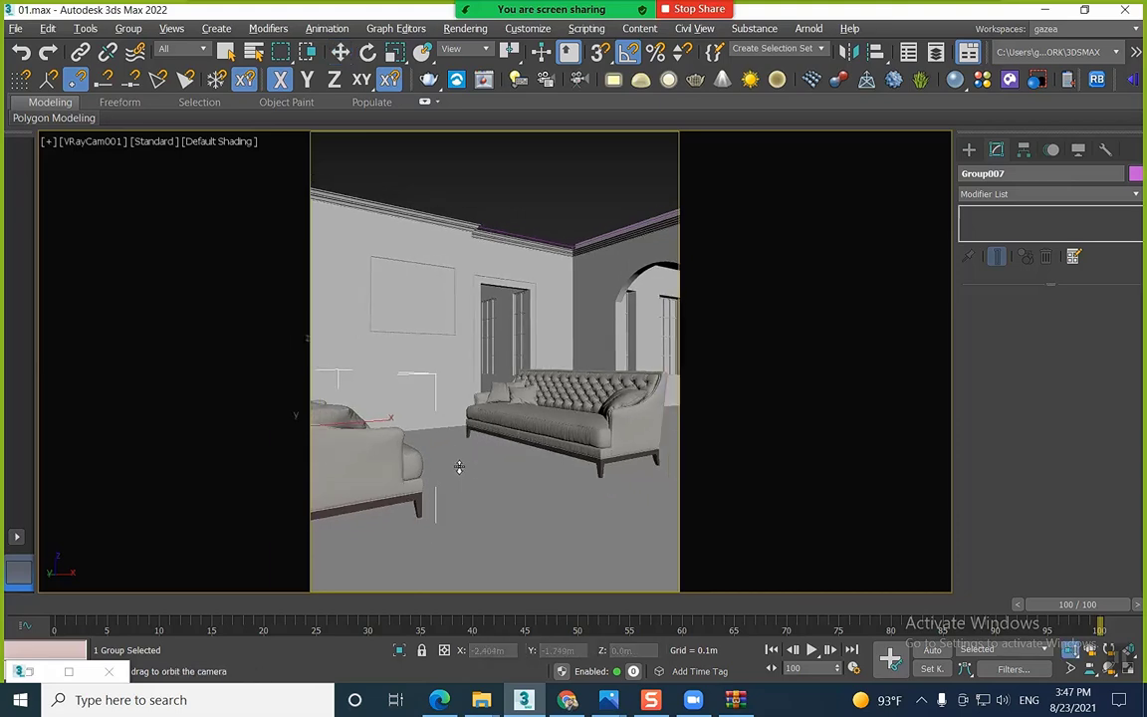
{"action": "left_click_drag", "start_coordinate": [492, 464], "coordinate": [561, 465]}
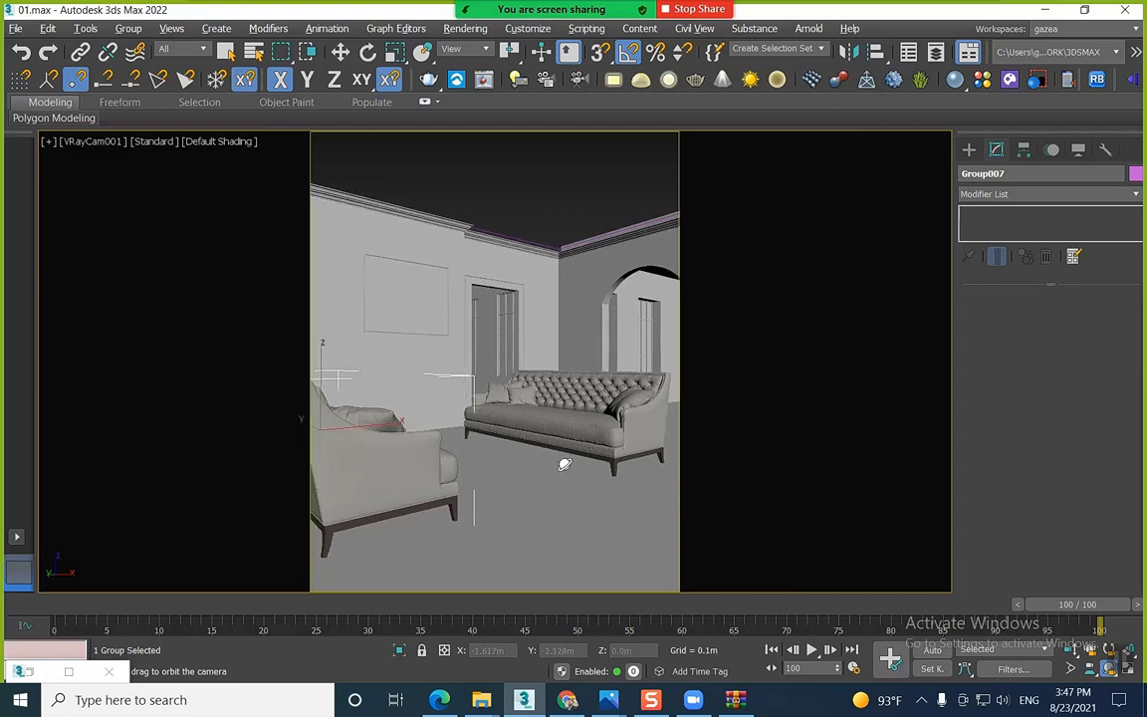
{"action": "middle_click_drag", "start_coordinate": [561, 465], "coordinate": [559, 462]}
{"action": "key", "text": "w"}
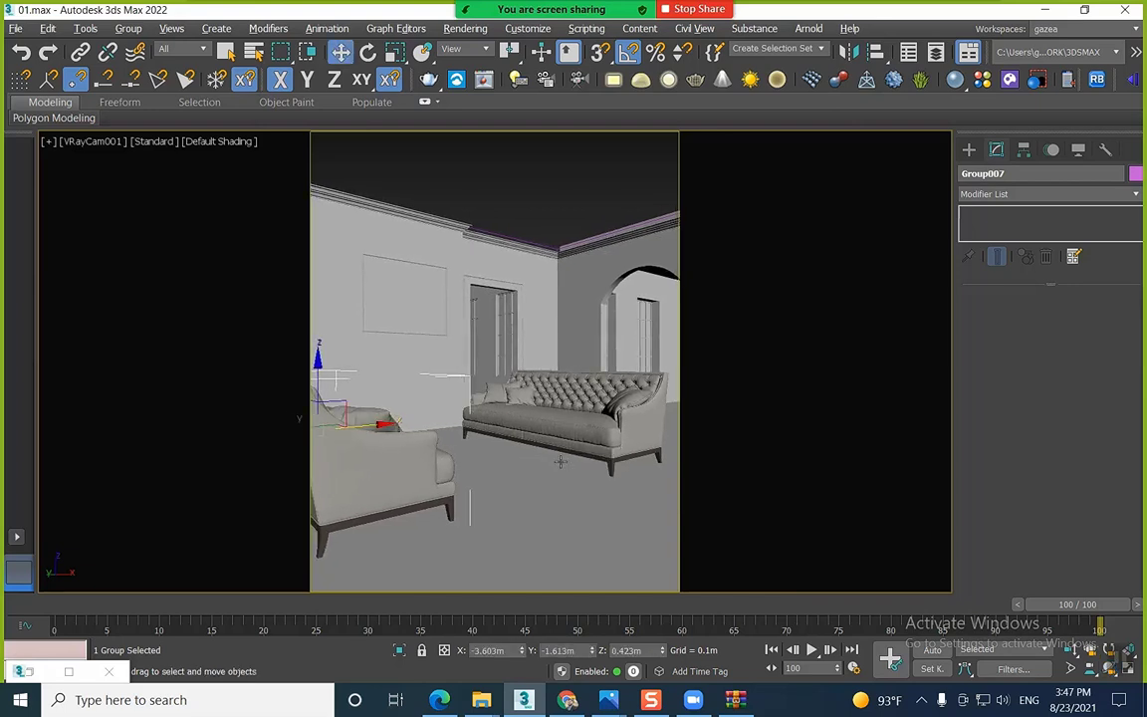
Enlarge the rectangular wall frame by moving the left and lower segments of its editable spline outward, the lower one to about Z 1.146 m
{"action": "left_click", "coordinate": [423, 333]}
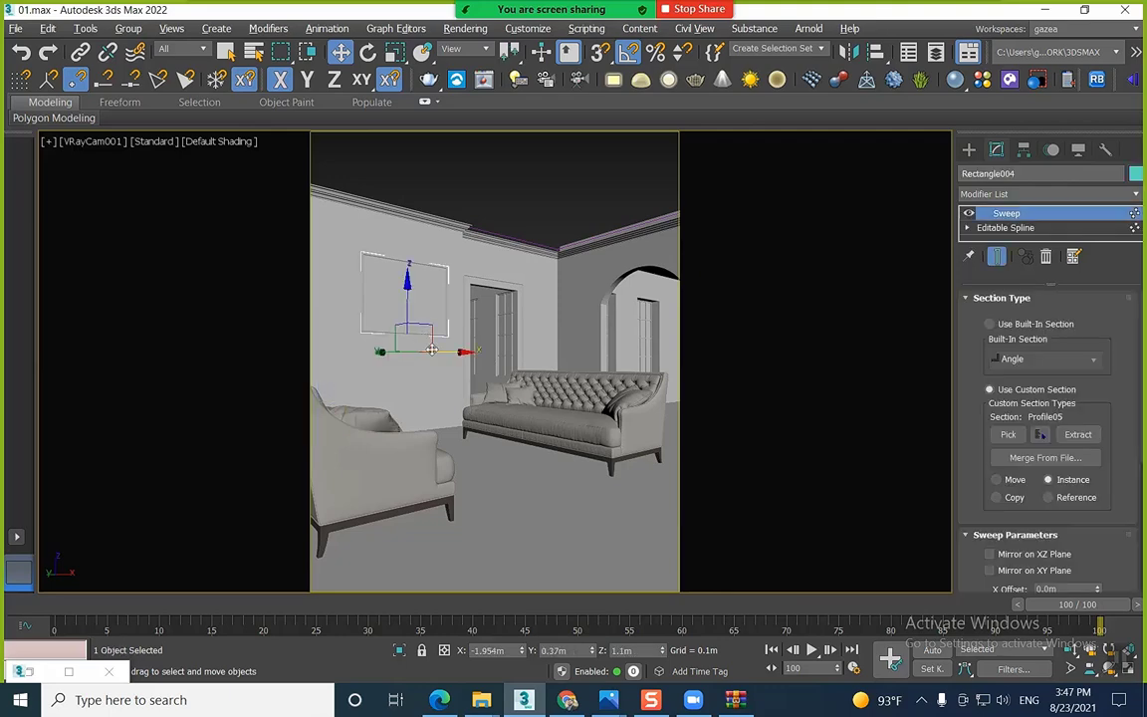
{"action": "left_click", "coordinate": [1006, 228]}
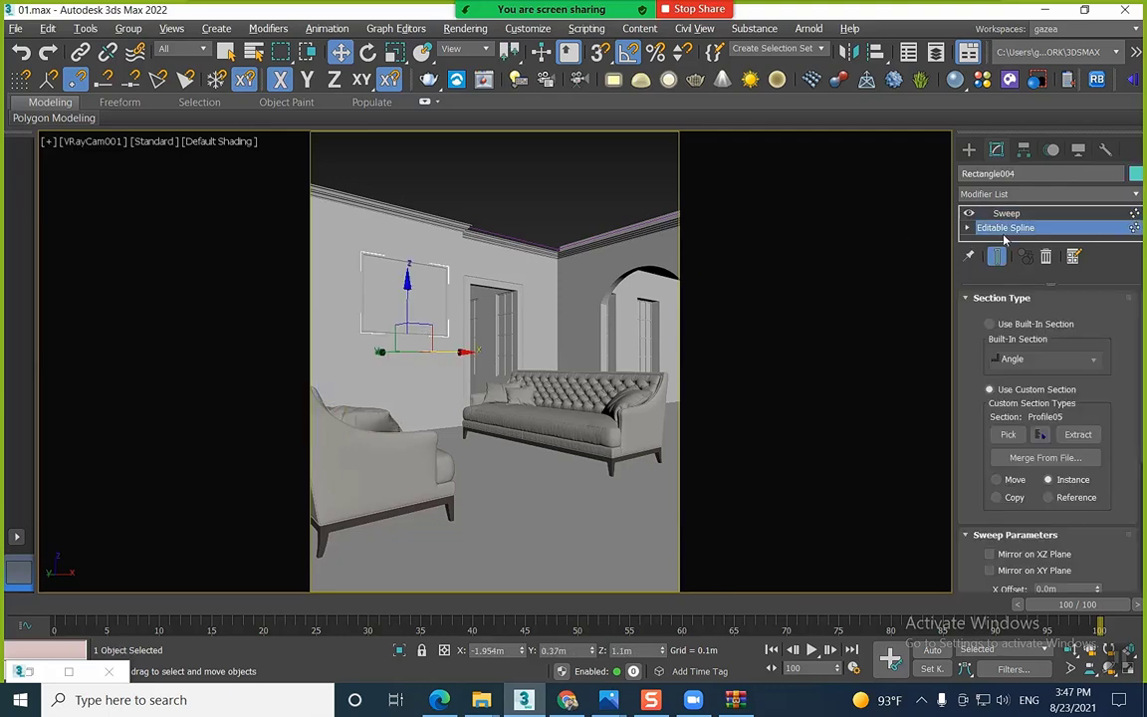
{"action": "scroll", "coordinate": [984, 331], "scroll_direction": "up", "scroll_amount": 4}
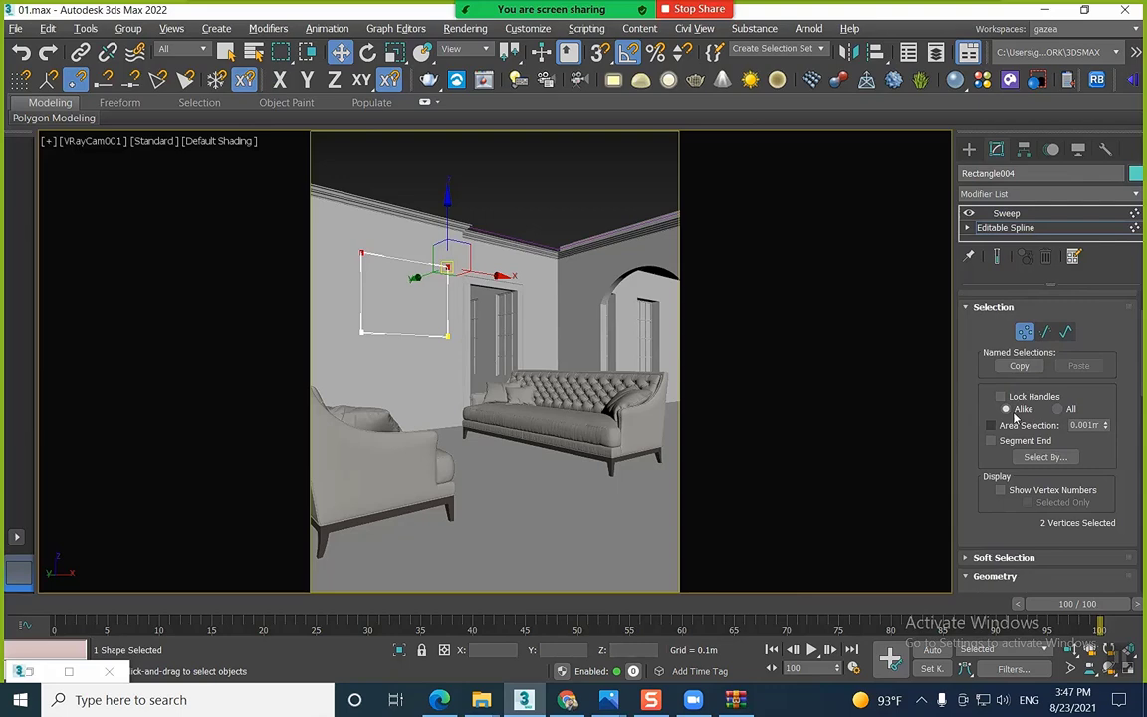
{"action": "left_click", "coordinate": [1043, 334]}
{"action": "left_click", "coordinate": [342, 297]}
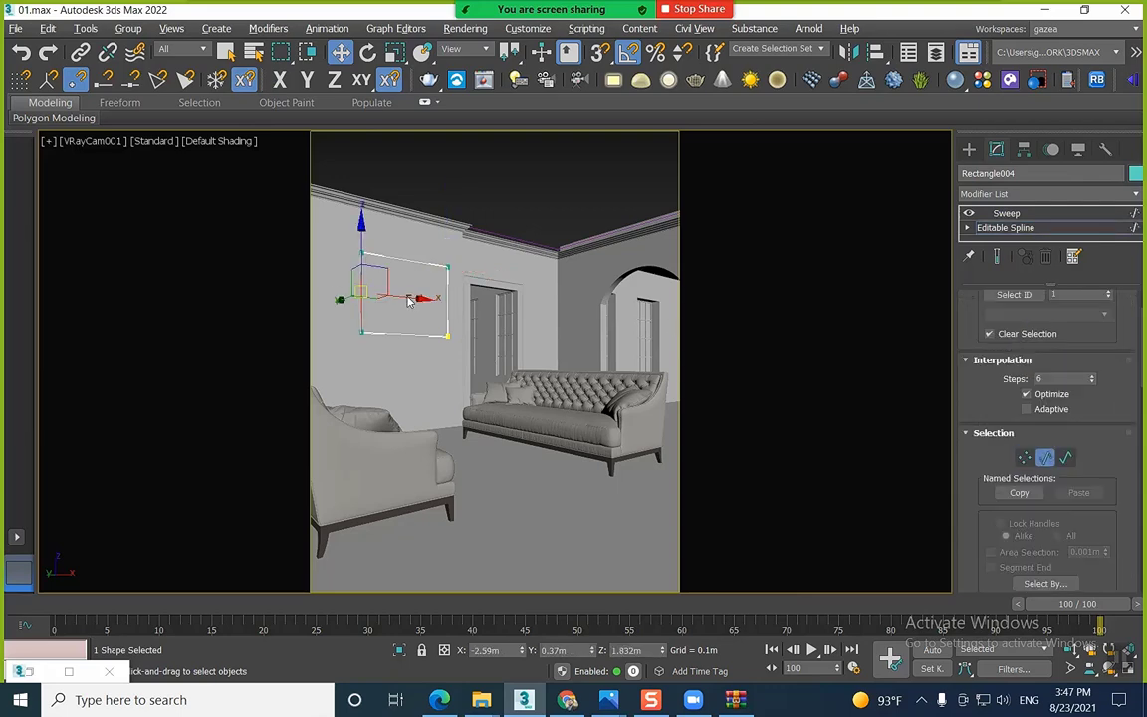
{"action": "mouse_move", "coordinate": [396, 296]}
{"action": "left_mouse_down"}
{"action": "mouse_move", "coordinate": [361, 290]}
{"action": "mouse_move", "coordinate": [391, 304]}
{"action": "left_mouse_up"}
{"action": "left_click", "coordinate": [389, 333]}
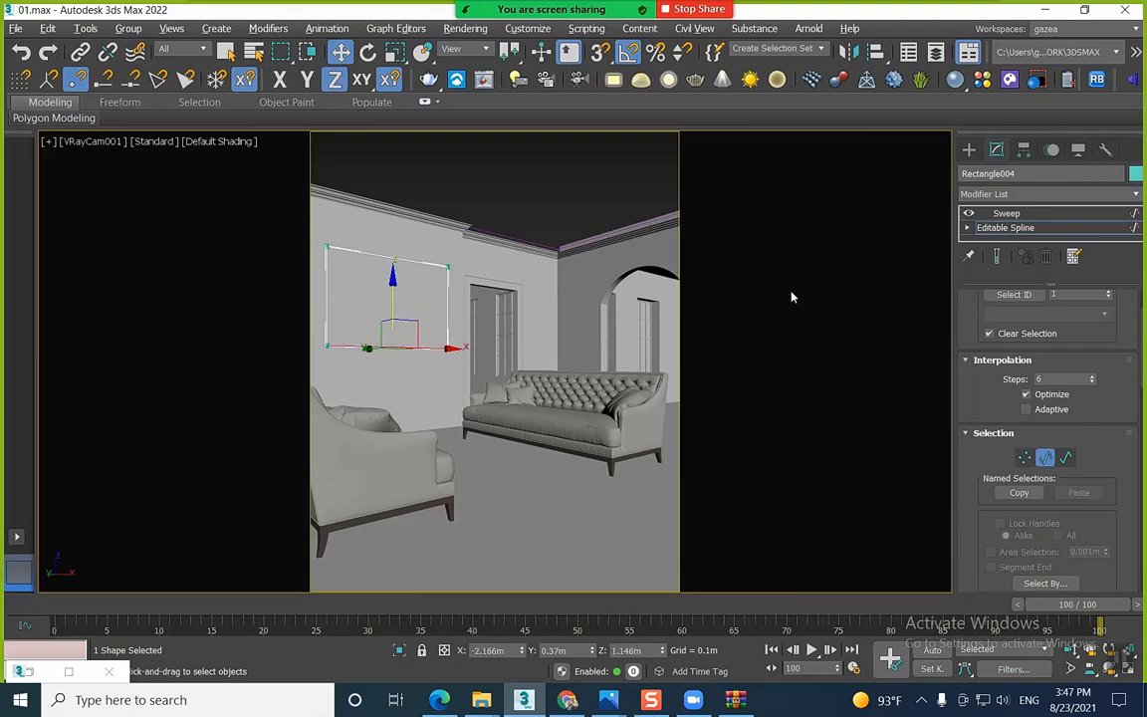
{"action": "left_click", "coordinate": [968, 149]}
Dolly, pan and orbit the camera to recompose the shot around both sofas, the wall frame and the archway
{"action": "left_click", "coordinate": [1070, 649]}
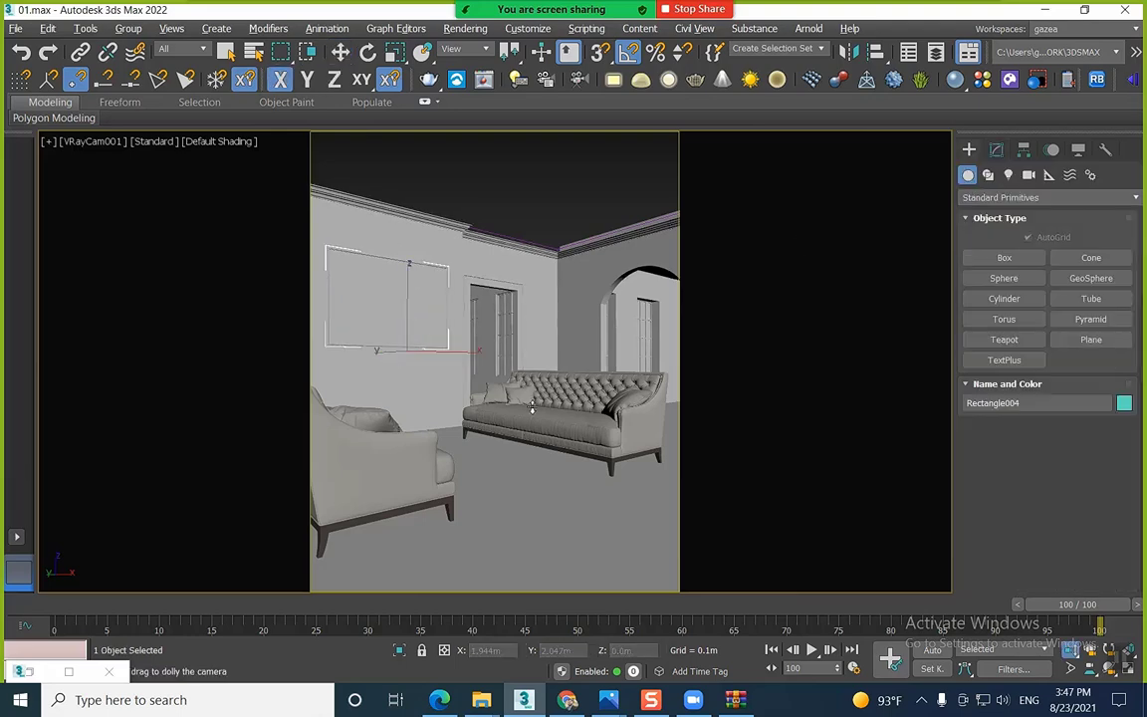
{"action": "left_click_drag", "start_coordinate": [537, 378], "coordinate": [539, 416]}
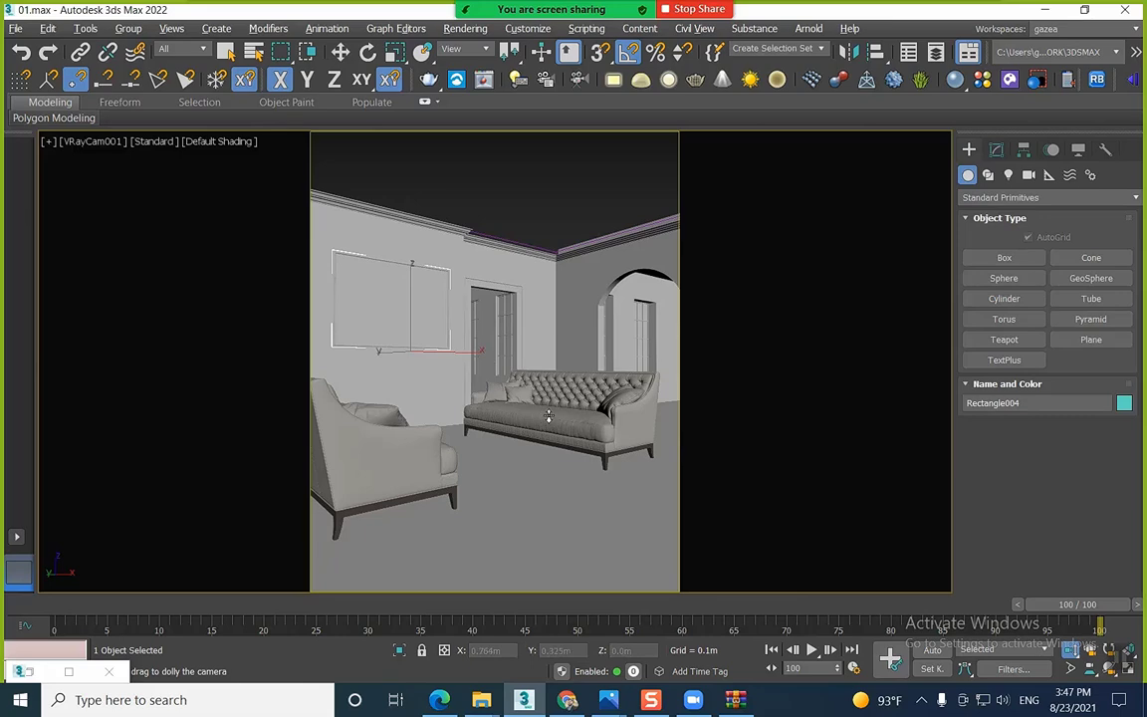
{"action": "middle_click_drag", "start_coordinate": [548, 413], "coordinate": [602, 423]}
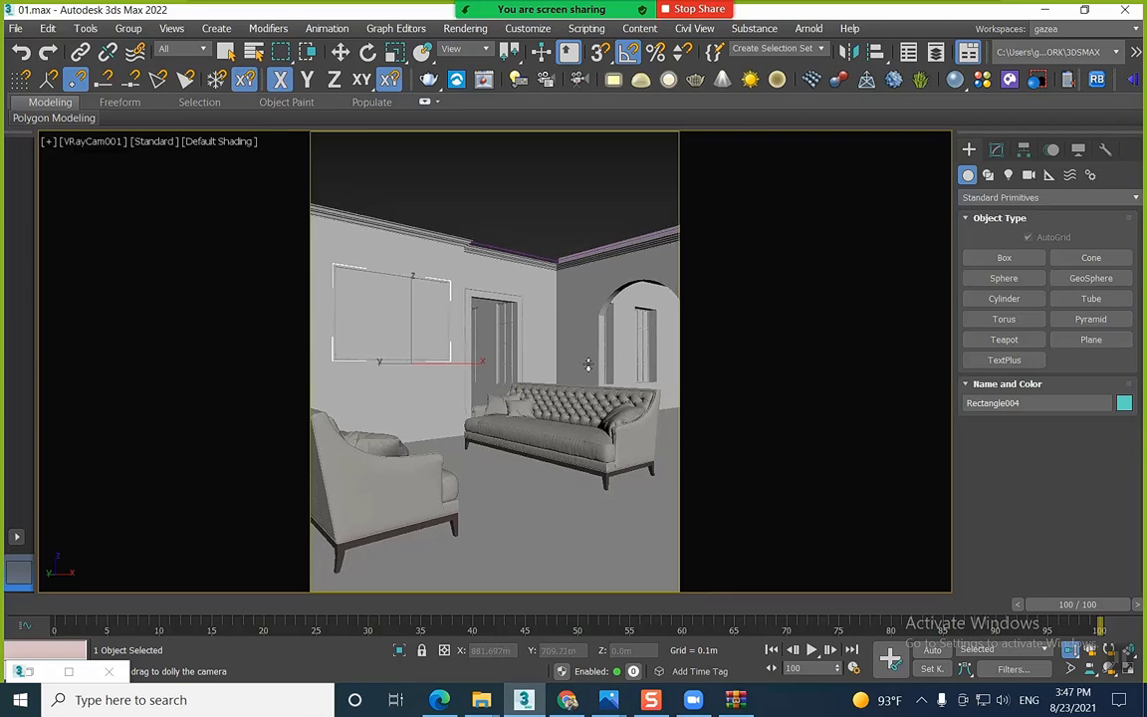
{"action": "key", "text": "ctrl+r"}
{"action": "left_click_drag", "start_coordinate": [534, 350], "coordinate": [566, 345]}
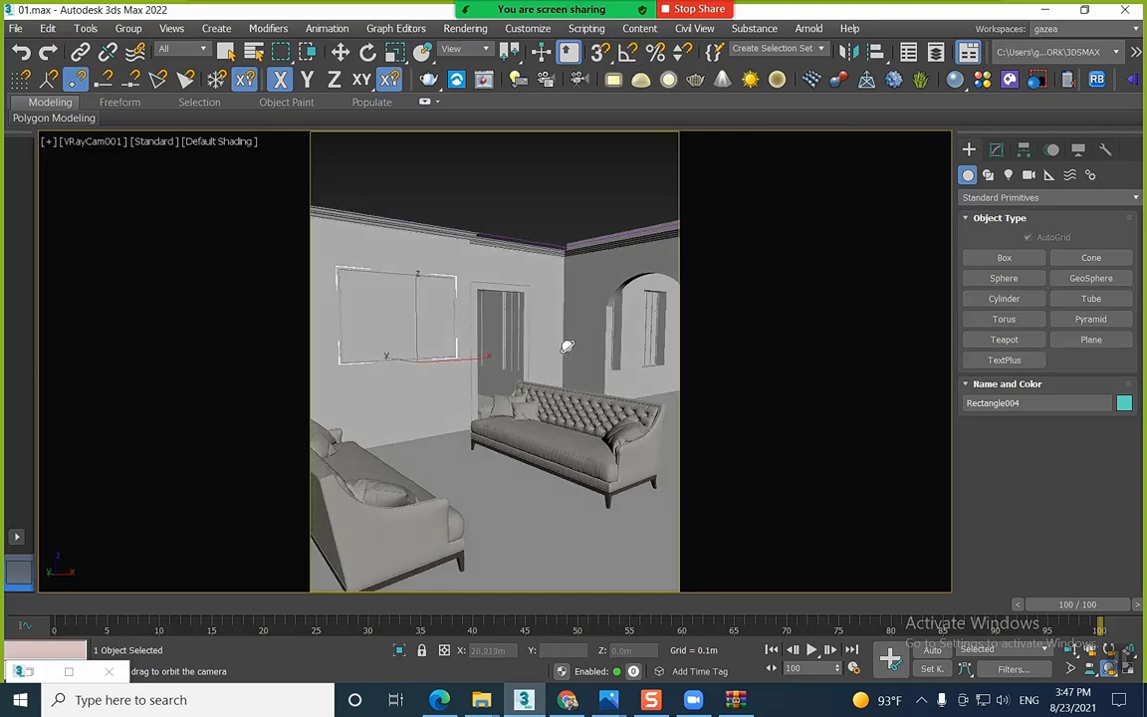
{"action": "middle_click_drag", "start_coordinate": [566, 345], "coordinate": [571, 322]}
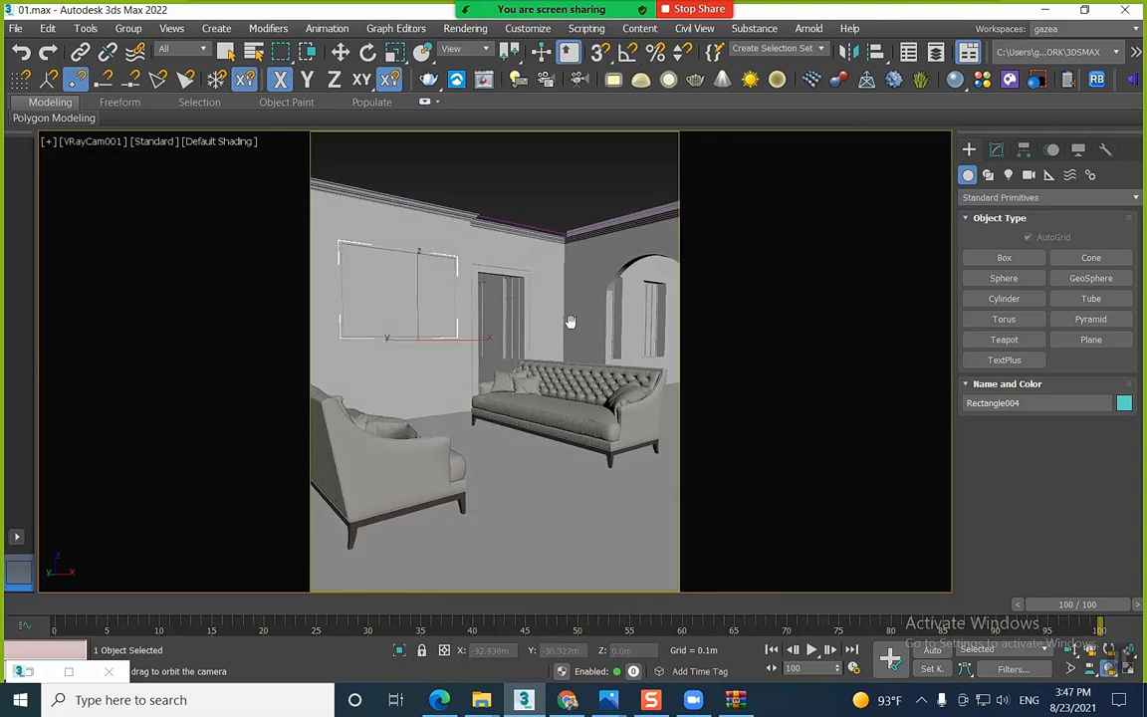
Move the far sofa about -0.25 m along Y and the near sofa along X to about -3.75 m
{"action": "left_click_drag", "start_coordinate": [571, 322], "coordinate": [566, 323]}
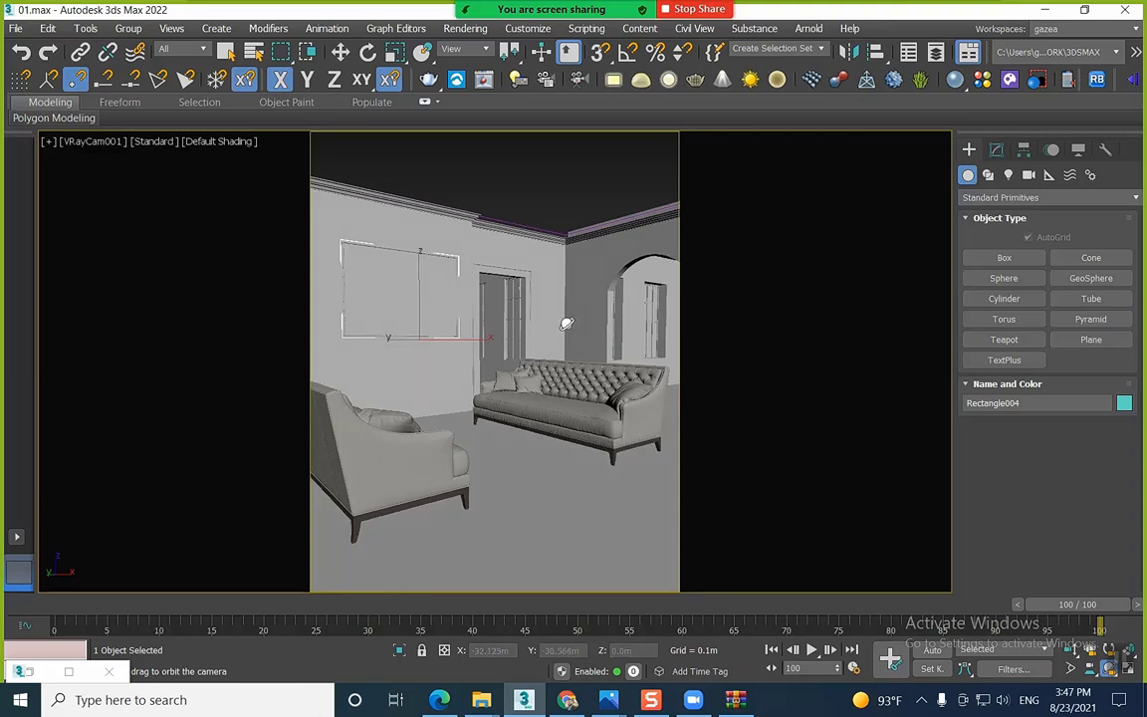
{"action": "middle_click_drag", "start_coordinate": [566, 323], "coordinate": [562, 329]}
{"action": "key", "text": "w"}
{"action": "left_click", "coordinate": [581, 400]}
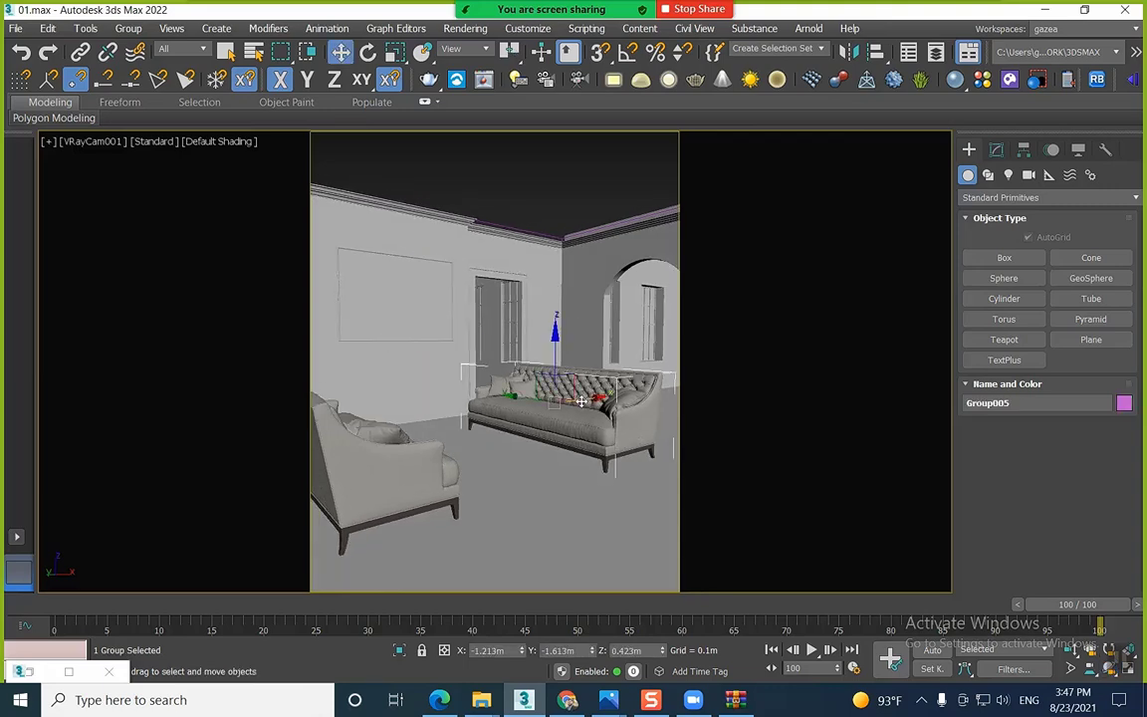
{"action": "left_click_drag", "start_coordinate": [526, 390], "coordinate": [541, 400]}
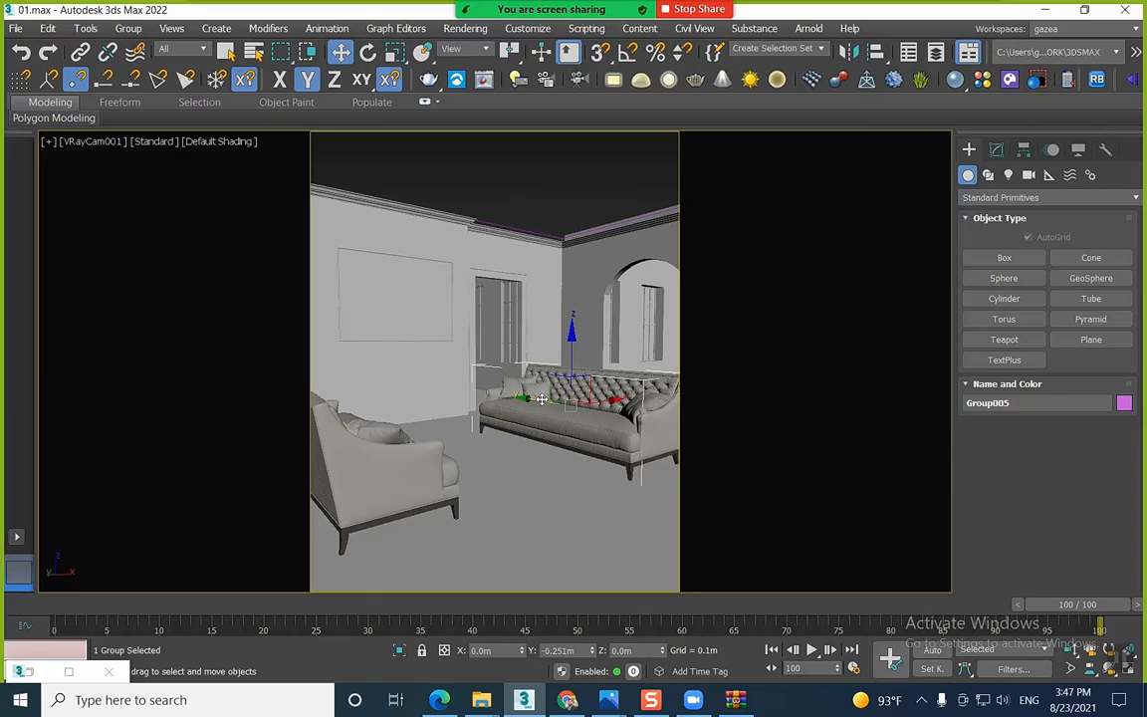
{"action": "left_click", "coordinate": [376, 468]}
{"action": "left_click_drag", "start_coordinate": [369, 433], "coordinate": [360, 432]}
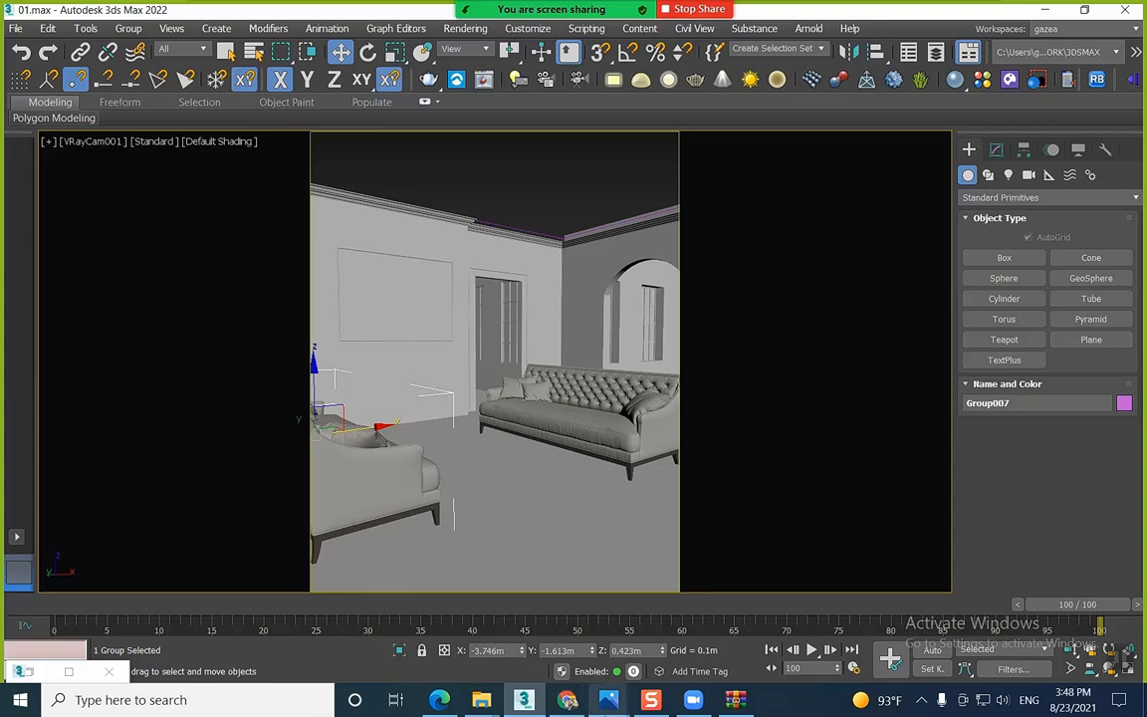
Switch to File Explorer and examine the model previews in the Previews0 folder of 269 models
{"action": "mouse_move", "coordinate": [481, 699]}
{"action": "left_click", "coordinate": [244, 597]}
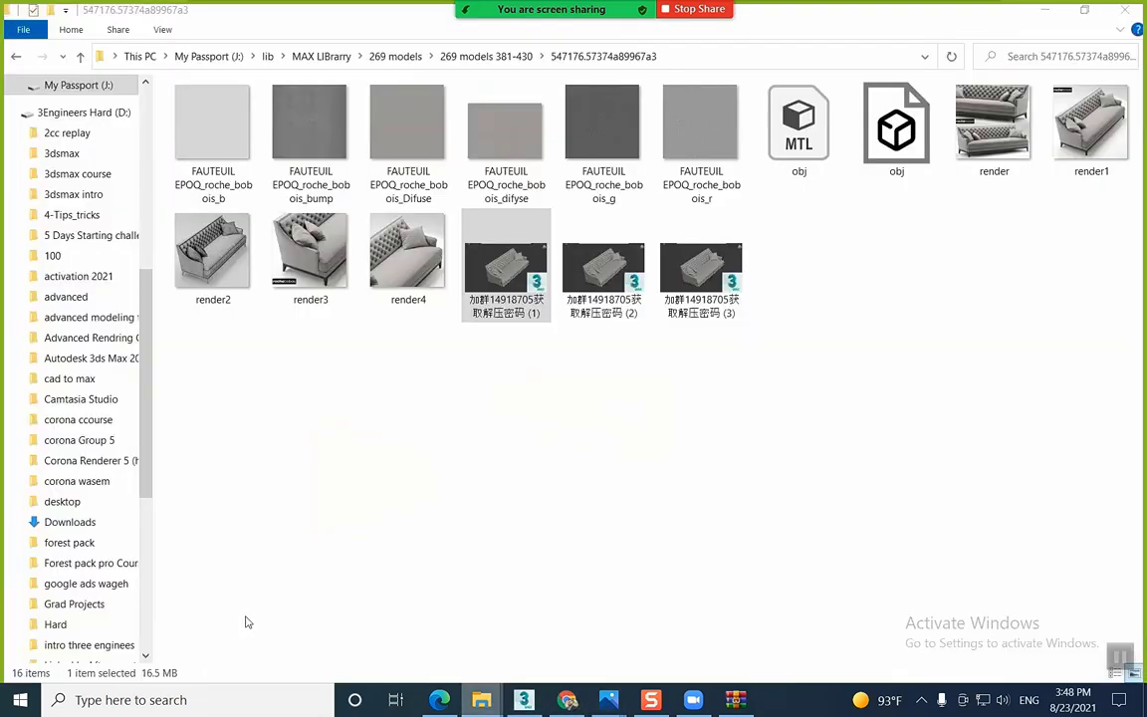
{"action": "left_click", "coordinate": [460, 61]}
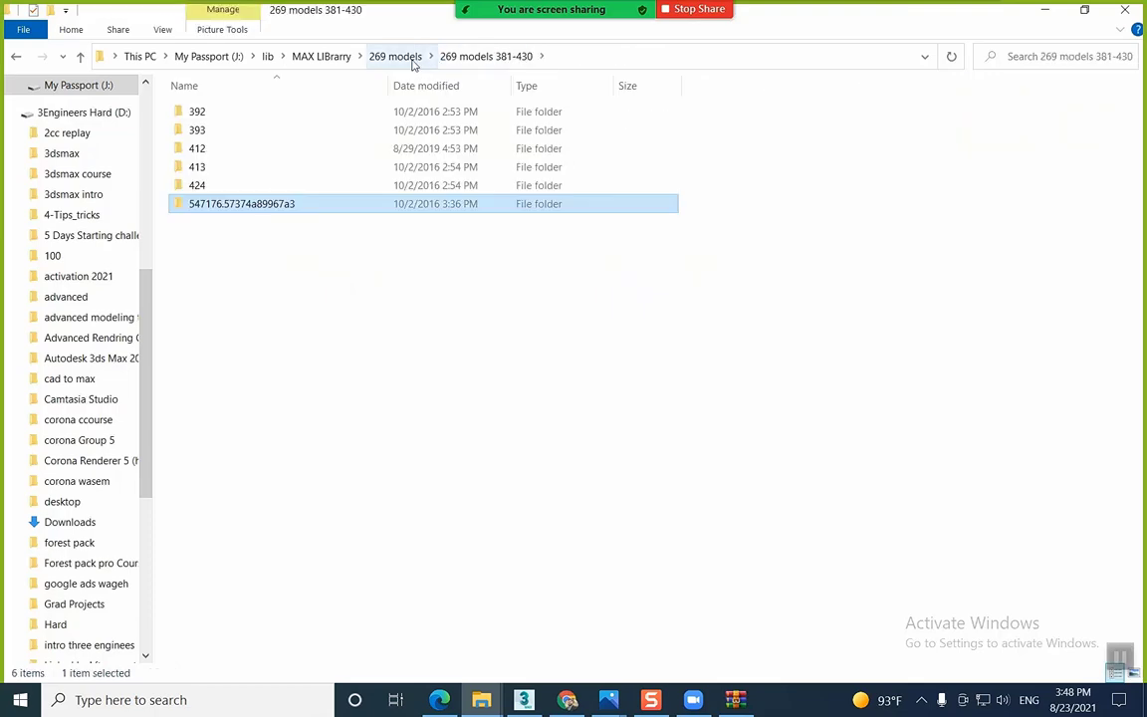
{"action": "left_click", "coordinate": [398, 57]}
{"action": "scroll", "coordinate": [259, 235], "scroll_direction": "down", "scroll_amount": 20}
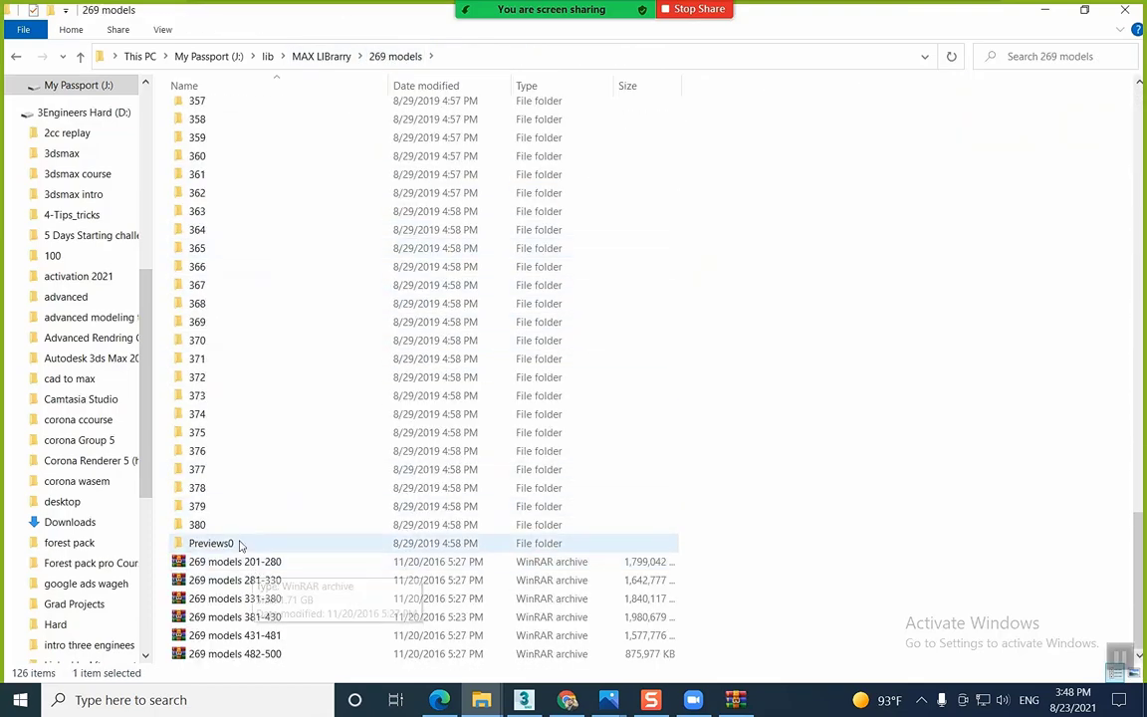
{"action": "double_click", "coordinate": [239, 542]}
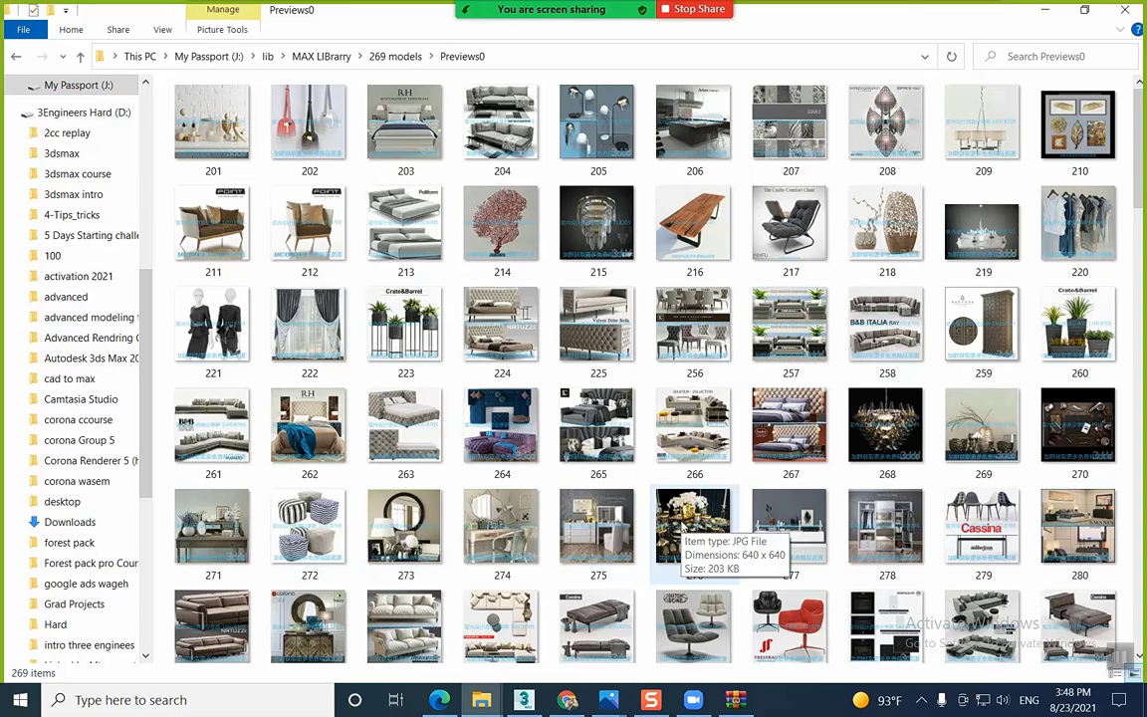
{"action": "scroll", "coordinate": [683, 528], "scroll_direction": "down", "scroll_amount": 2}
{"action": "scroll", "coordinate": [683, 528], "scroll_direction": "down", "scroll_amount": 3}
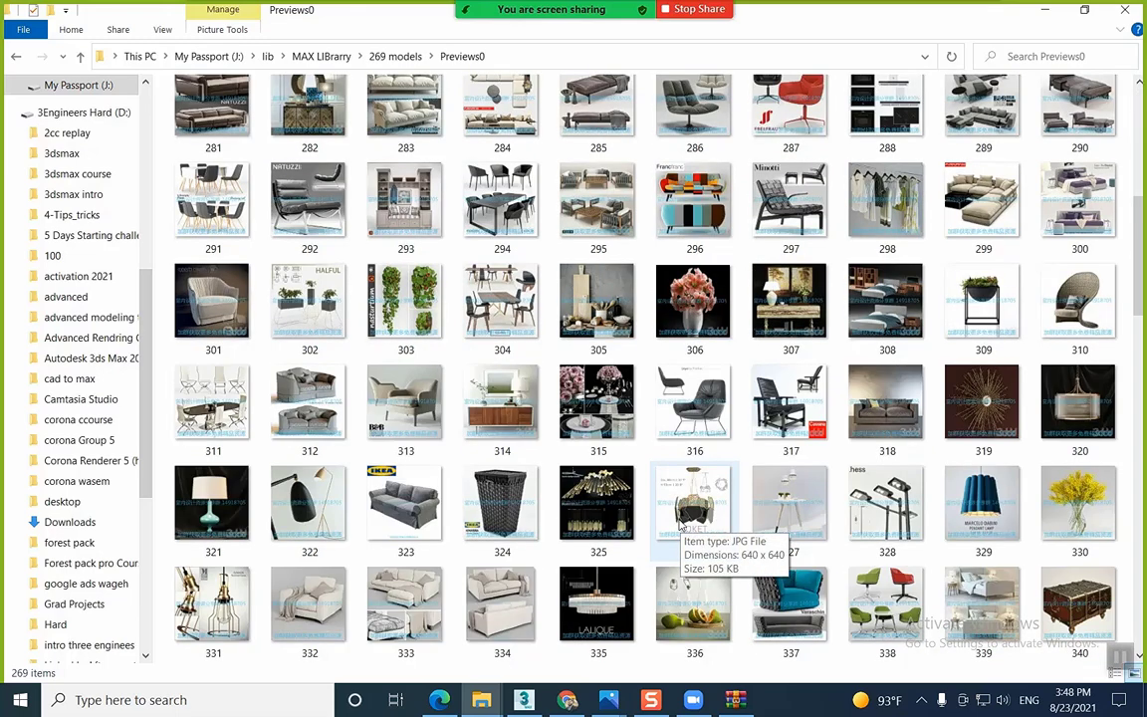
{"action": "scroll", "coordinate": [683, 526], "scroll_direction": "down", "scroll_amount": 3}
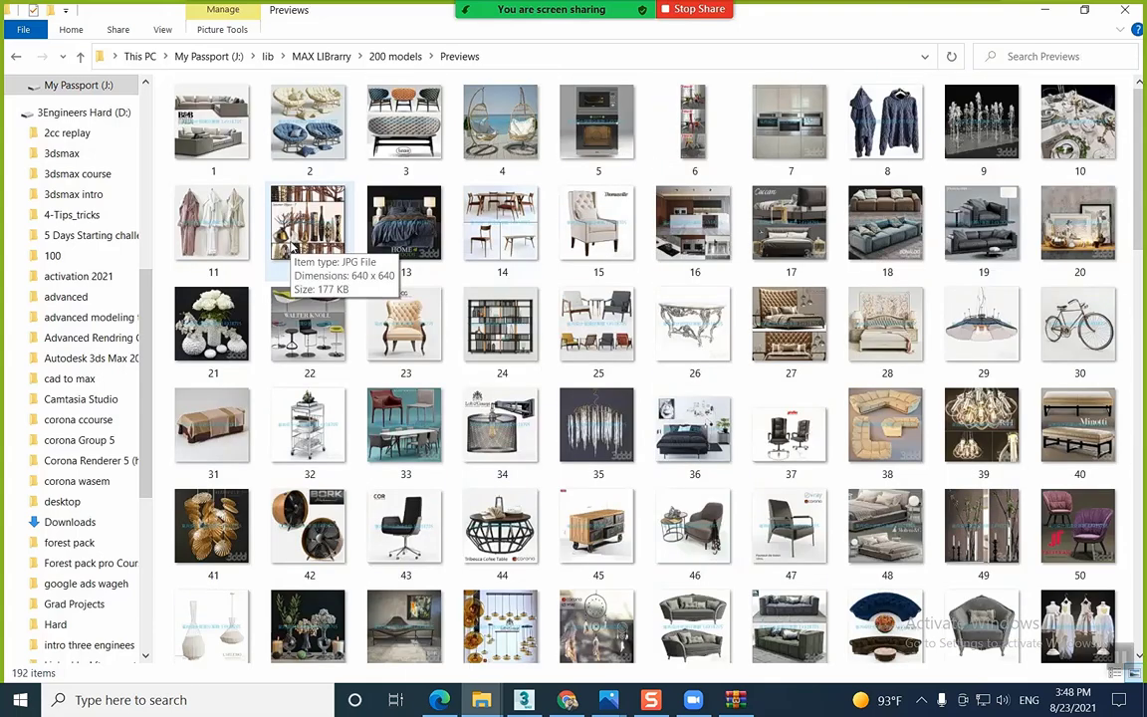
Examine the furniture and decor previews in the Previews folder of 200 models
{"action": "scroll", "coordinate": [292, 249], "scroll_direction": "down", "scroll_amount": 2}
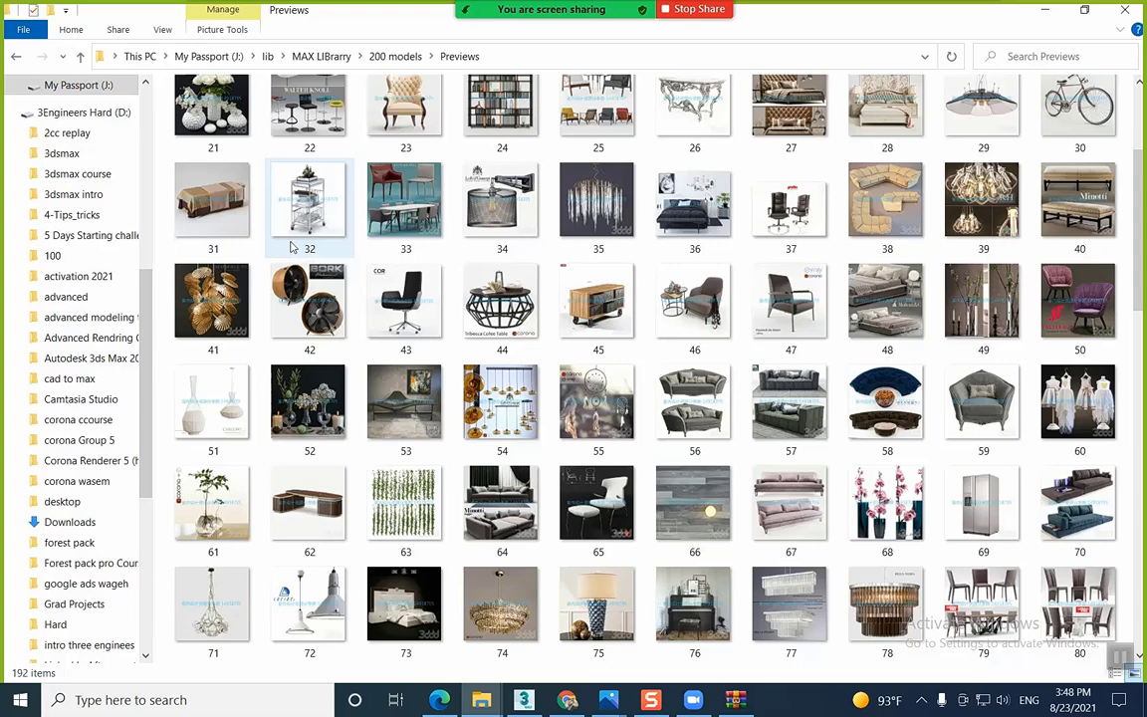
{"action": "scroll", "coordinate": [292, 249], "scroll_direction": "down", "scroll_amount": 3}
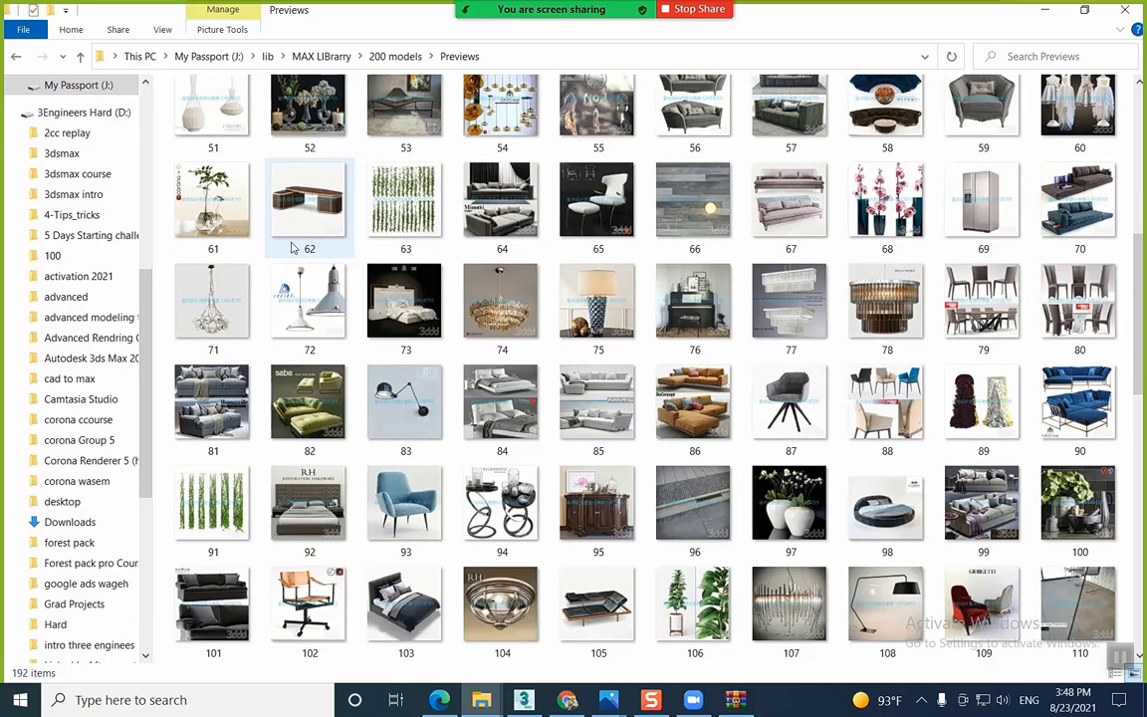
{"action": "scroll", "coordinate": [291, 249], "scroll_direction": "down", "scroll_amount": 3}
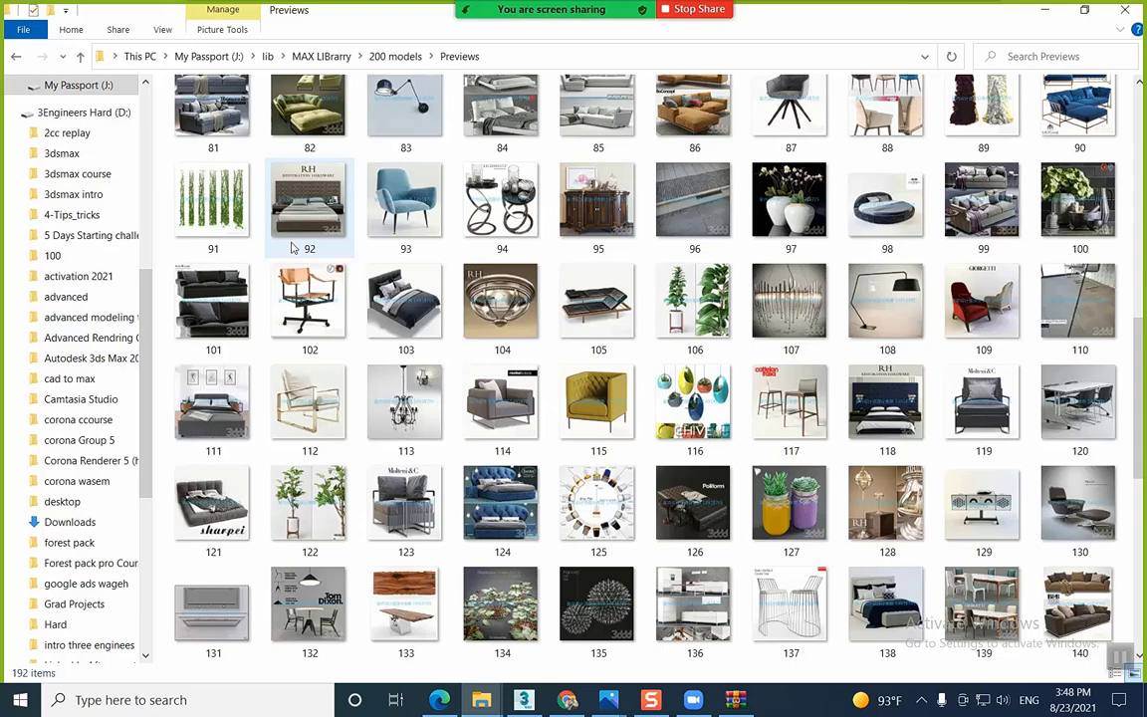
{"action": "scroll", "coordinate": [292, 248], "scroll_direction": "down", "scroll_amount": 3}
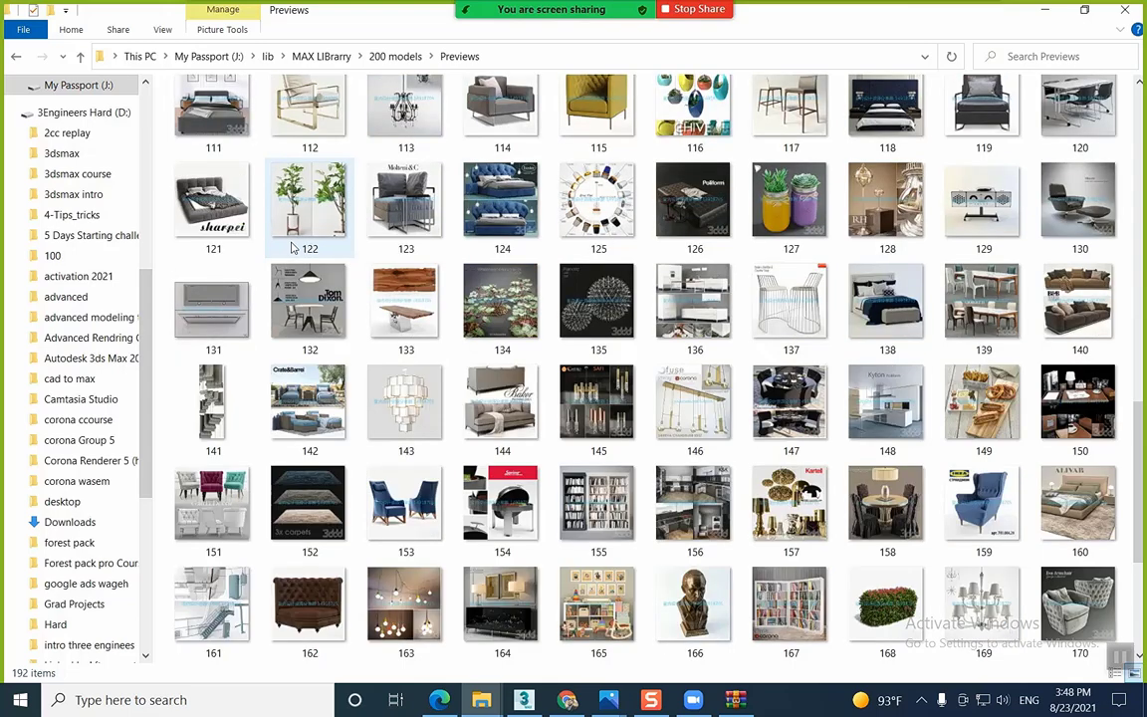
{"action": "scroll", "coordinate": [291, 249], "scroll_direction": "down", "scroll_amount": 3}
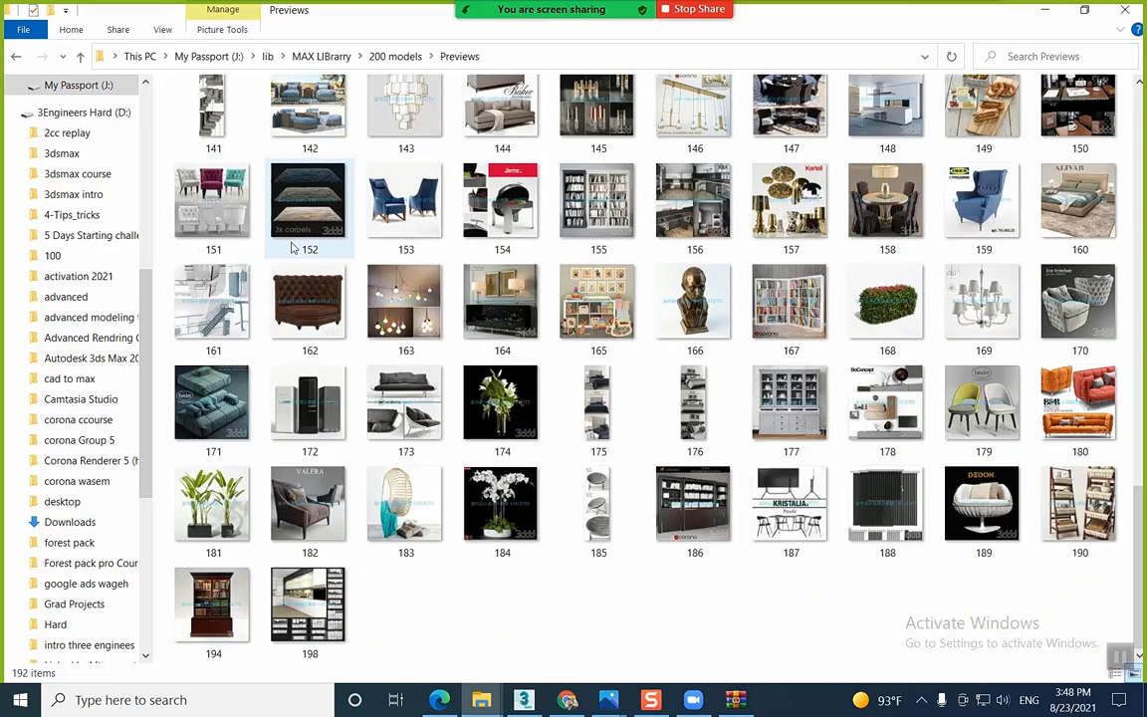
Return to the main model library and open the 3dsky folder nested inside its 3dsky folder
{"action": "key", "text": "BackSpace"}
{"action": "key", "text": "BackSpace"}
{"action": "double_click", "coordinate": [227, 185]}
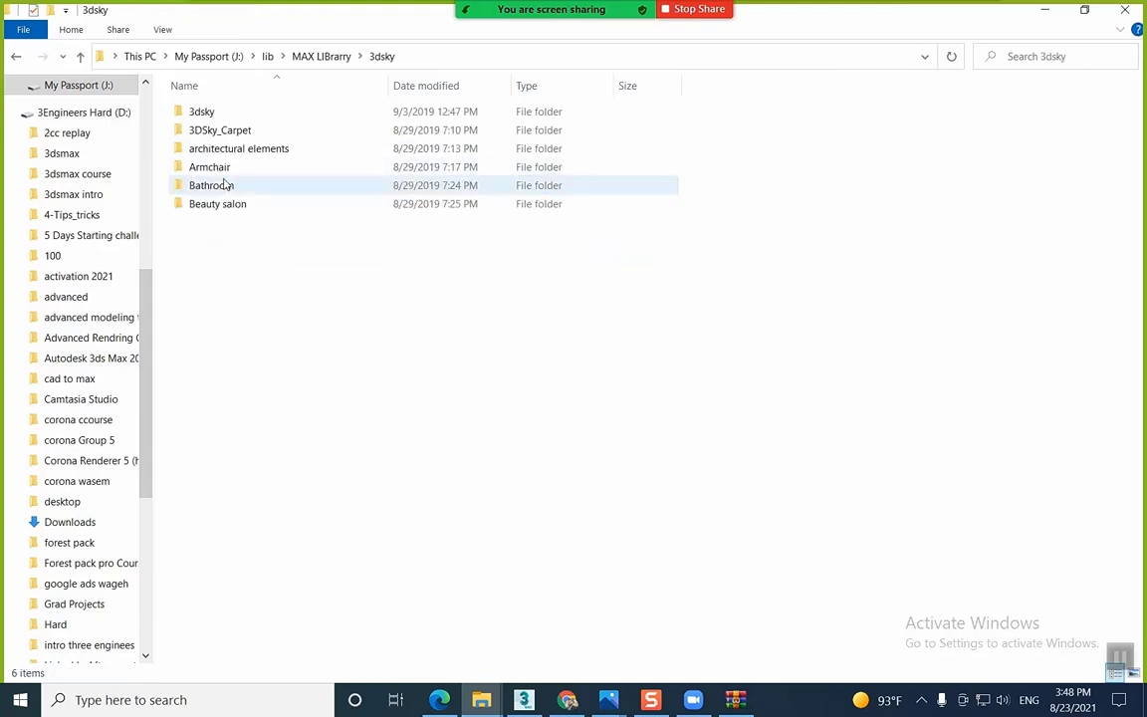
{"action": "double_click", "coordinate": [239, 114]}
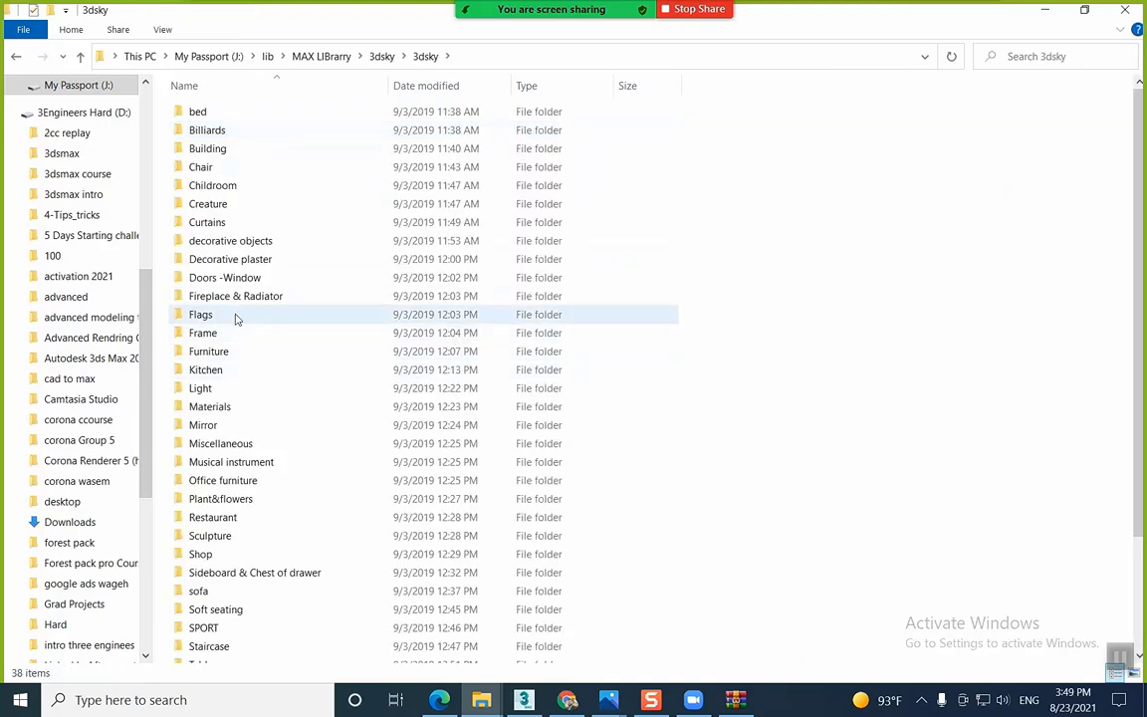
Display the 3dsky category folders as large icons so most categories fit in view
{"action": "right_click", "coordinate": [724, 194]}
{"action": "left_click", "coordinate": [800, 206]}
{"action": "right_click", "coordinate": [801, 218]}
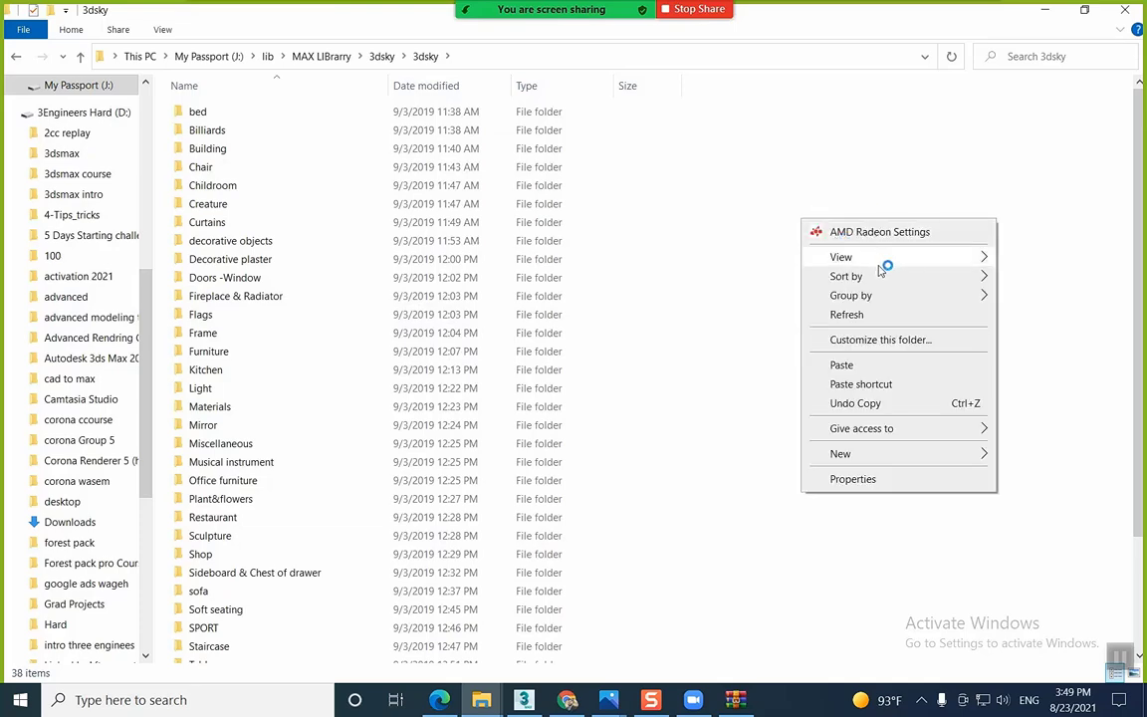
{"action": "mouse_move", "coordinate": [881, 261]}
{"action": "left_click", "coordinate": [766, 276]}
{"action": "scroll", "coordinate": [779, 276], "scroll_direction": "down", "scroll_amount": 5}
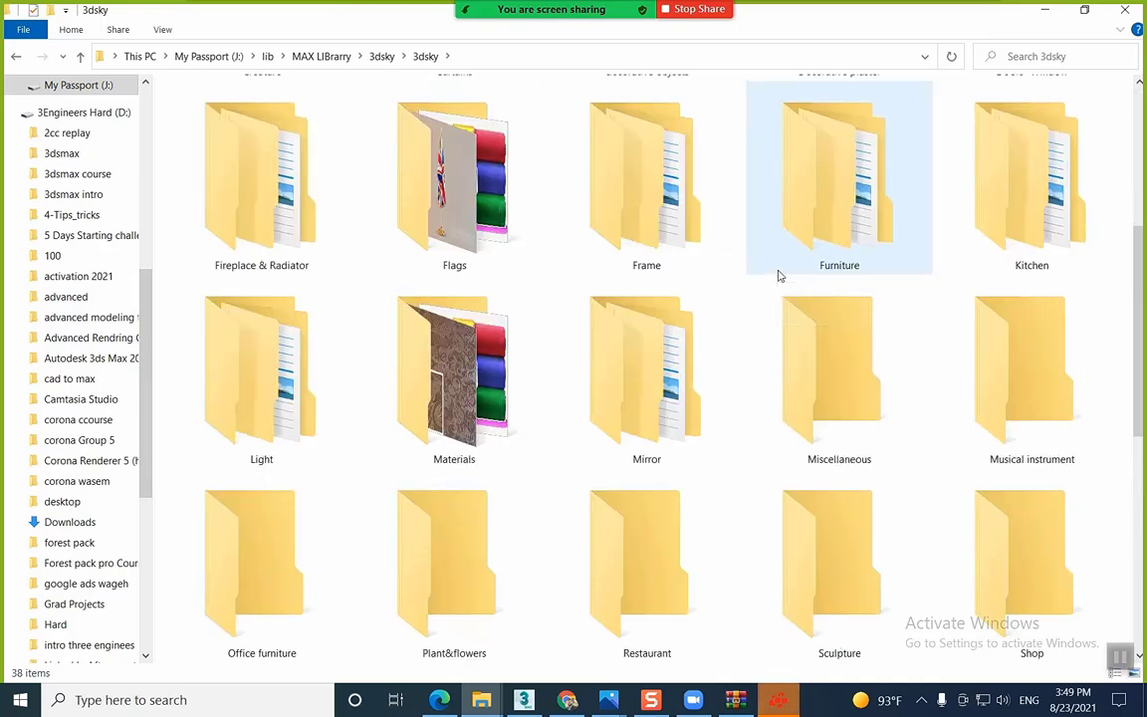
{"action": "scroll", "coordinate": [780, 275], "scroll_direction": "down", "scroll_amount": 5}
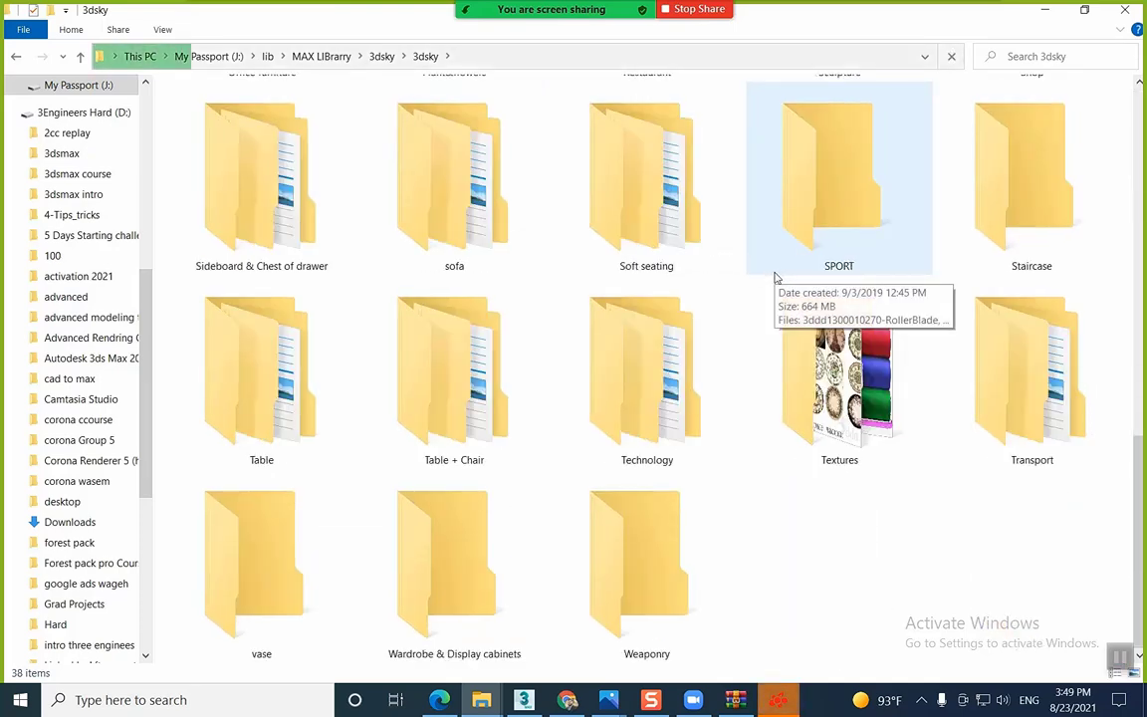
{"action": "key", "text": "alt+Up"}
{"action": "double_click", "coordinate": [228, 114]}
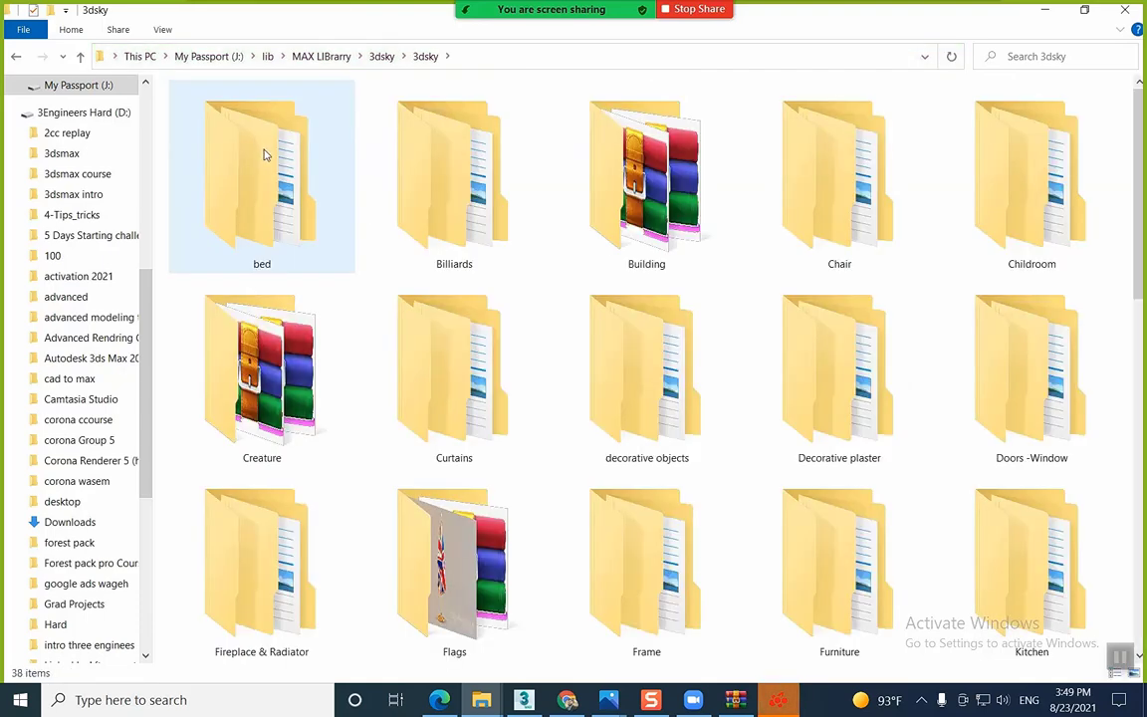
{"action": "scroll", "coordinate": [289, 194], "scroll_direction": "down", "scroll_amount": 2, "text": "ctrl"}
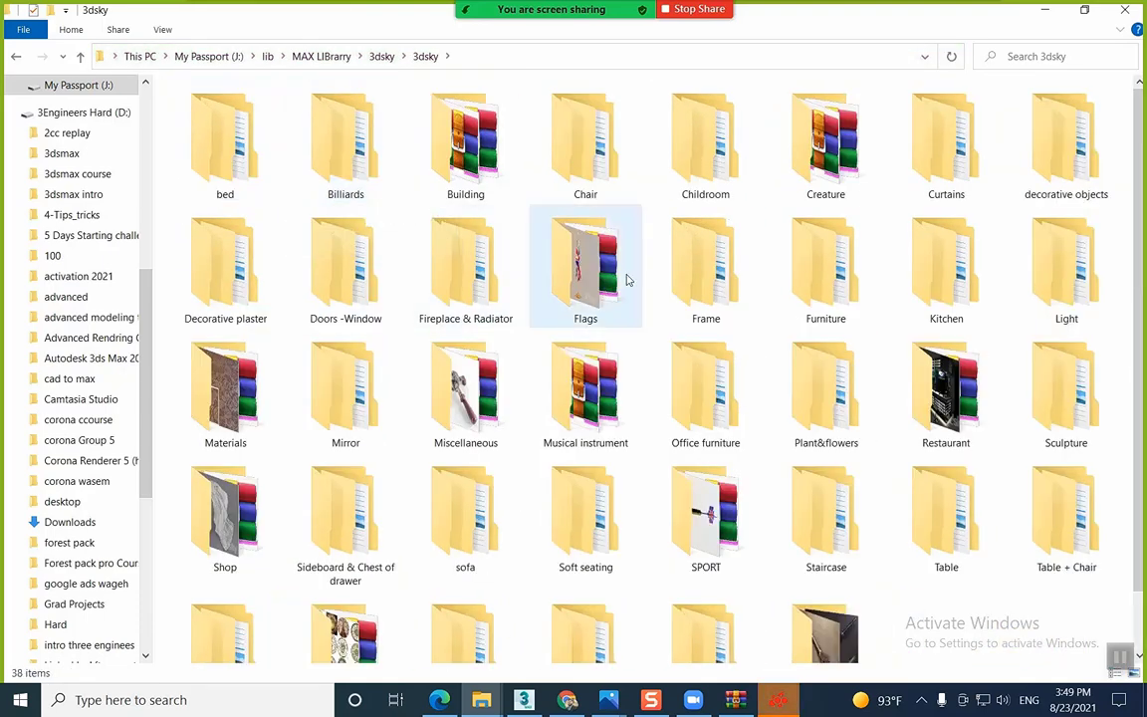
Open the Classical subfolder of the Fireplace & Radiator category
{"action": "left_click", "coordinate": [719, 266]}
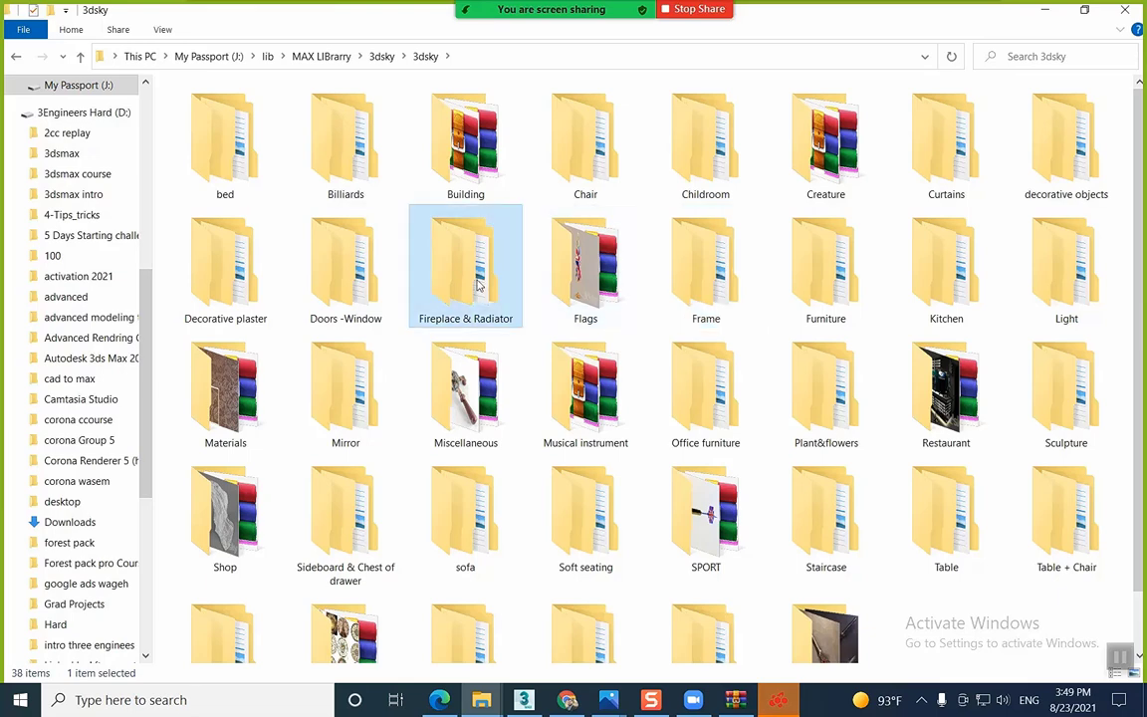
{"action": "double_click", "coordinate": [466, 264]}
{"action": "right_click", "coordinate": [378, 282]}
{"action": "left_click", "coordinate": [211, 197]}
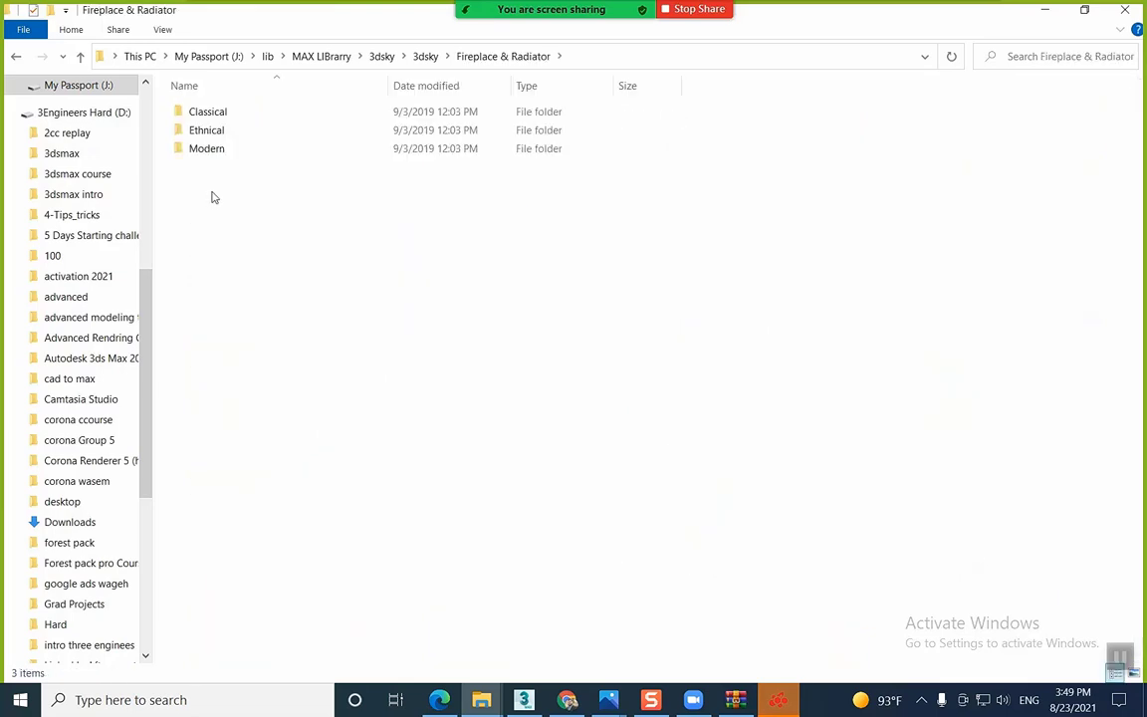
{"action": "left_click", "coordinate": [235, 115]}
{"action": "double_click", "coordinate": [235, 115]}
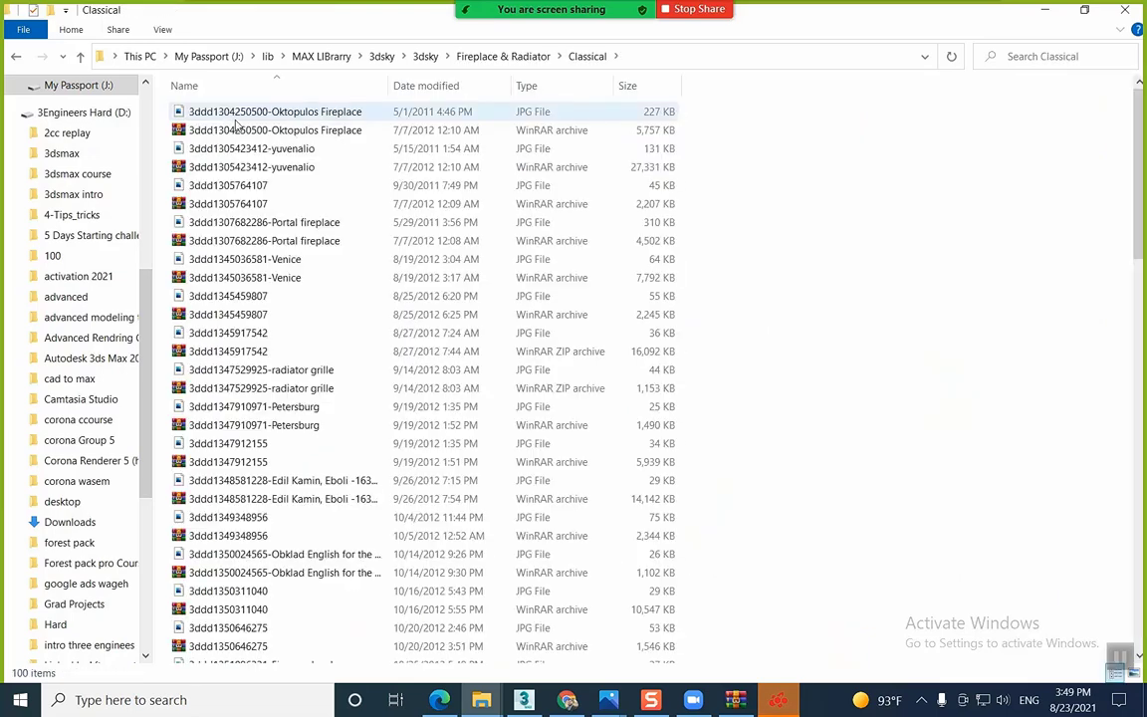
{"action": "right_click", "coordinate": [946, 220]}
{"action": "mouse_move", "coordinate": [981, 253]}
{"action": "left_click", "coordinate": [856, 256]}
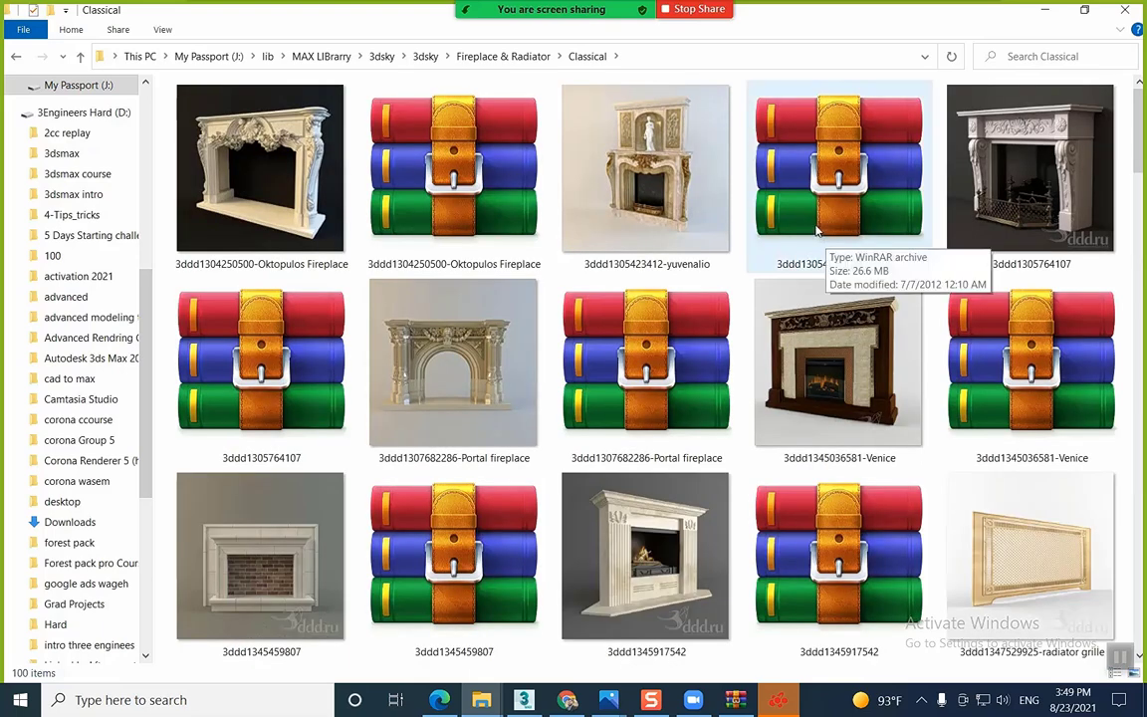
{"action": "double_click", "coordinate": [1034, 177]}
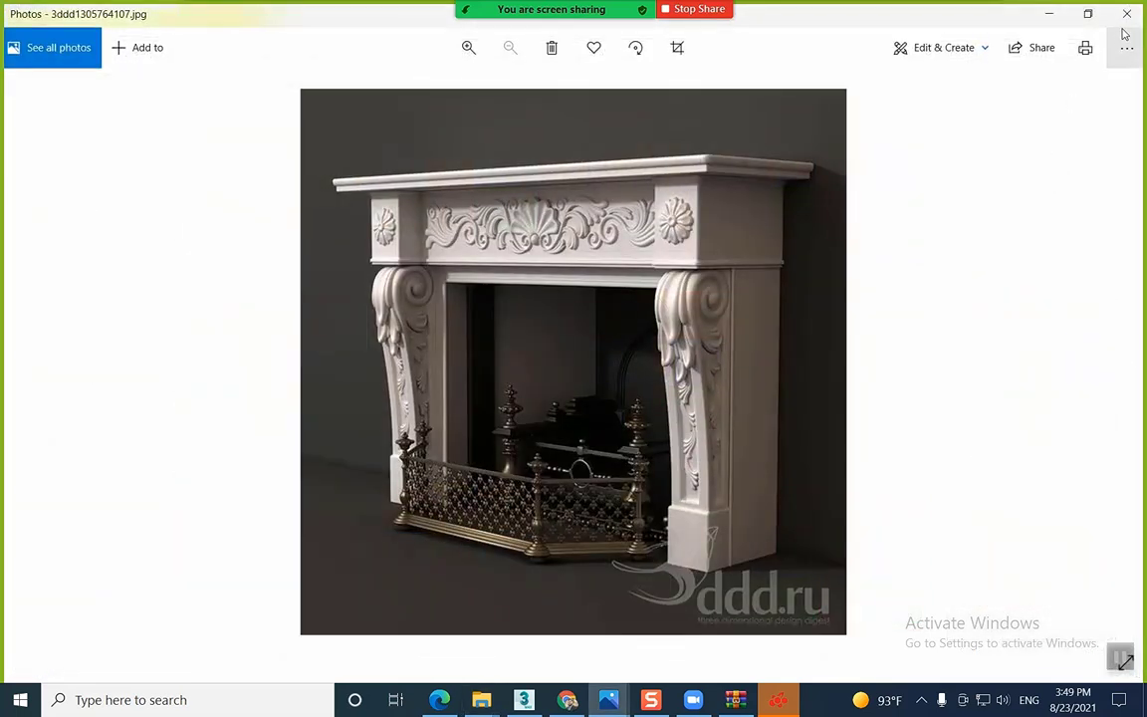
{"action": "left_click", "coordinate": [1126, 13]}
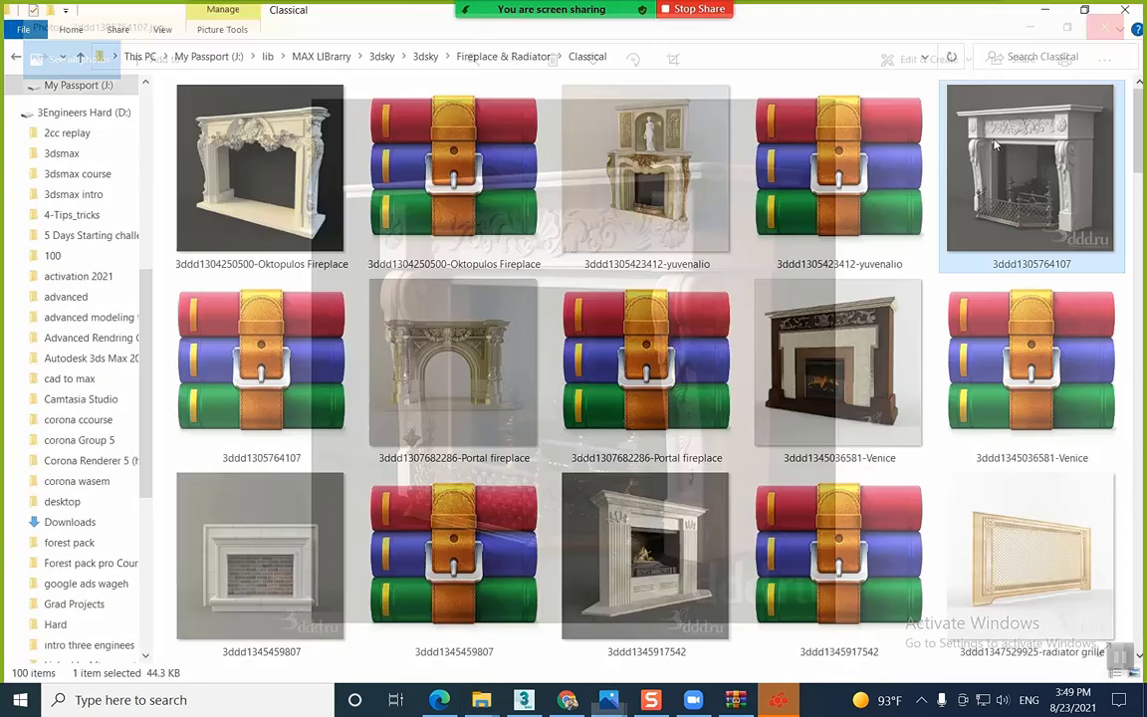
Bring up the reference photo of the room with green sofas and move its window below the fireplace thumbnails
{"action": "mouse_move", "coordinate": [601, 705]}
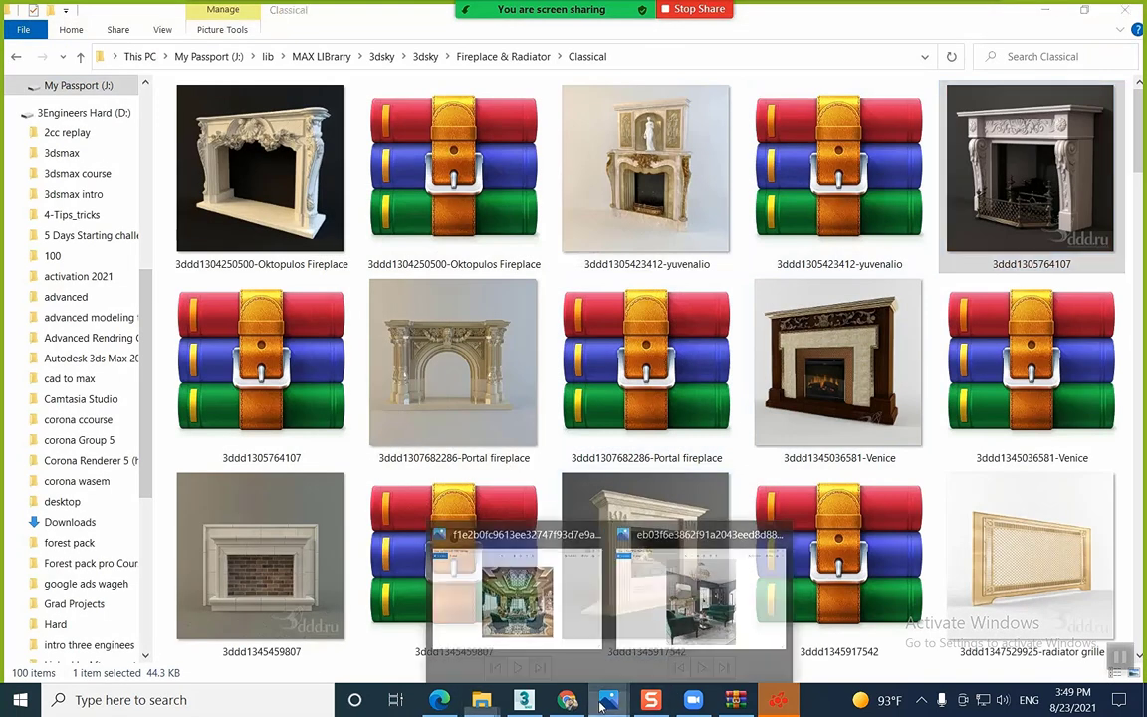
{"action": "left_click", "coordinate": [657, 612]}
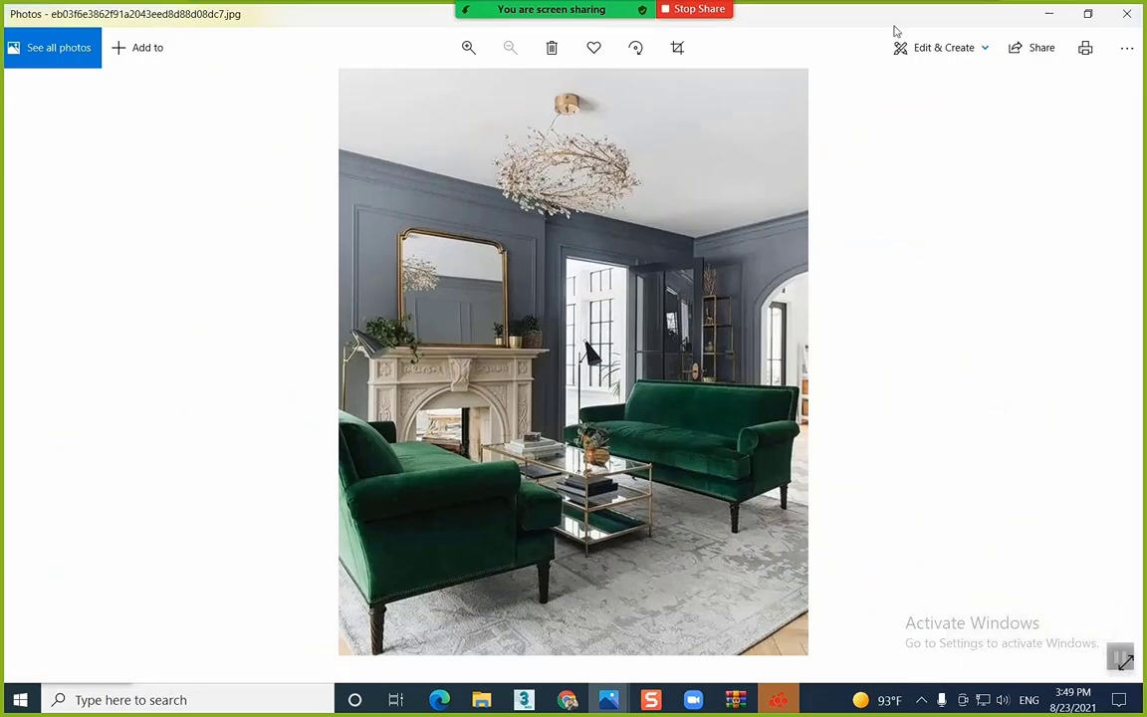
{"action": "left_click_drag", "start_coordinate": [894, 32], "coordinate": [714, 579]}
Examine the Classical fireplace thumbnails for a model resembling the fireplace in the reference photo
{"action": "scroll", "coordinate": [728, 422], "scroll_direction": "down", "scroll_amount": 5}
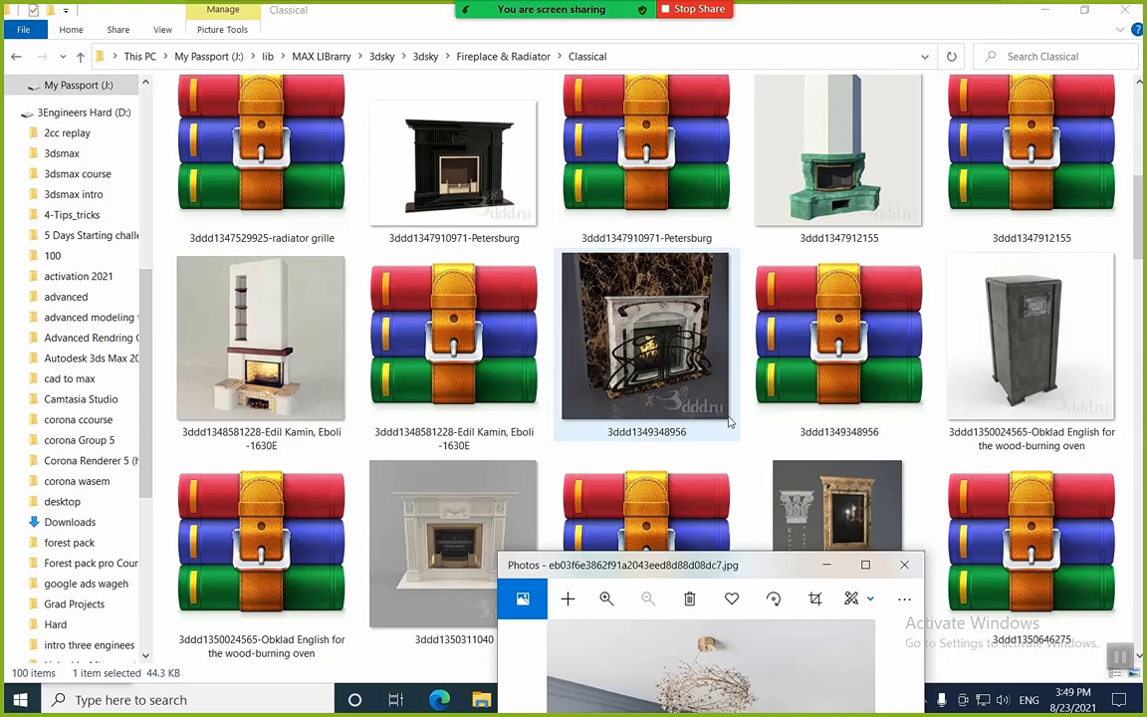
{"action": "scroll", "coordinate": [728, 422], "scroll_direction": "down", "scroll_amount": 5}
{"action": "scroll", "coordinate": [728, 422], "scroll_direction": "down", "scroll_amount": 10}
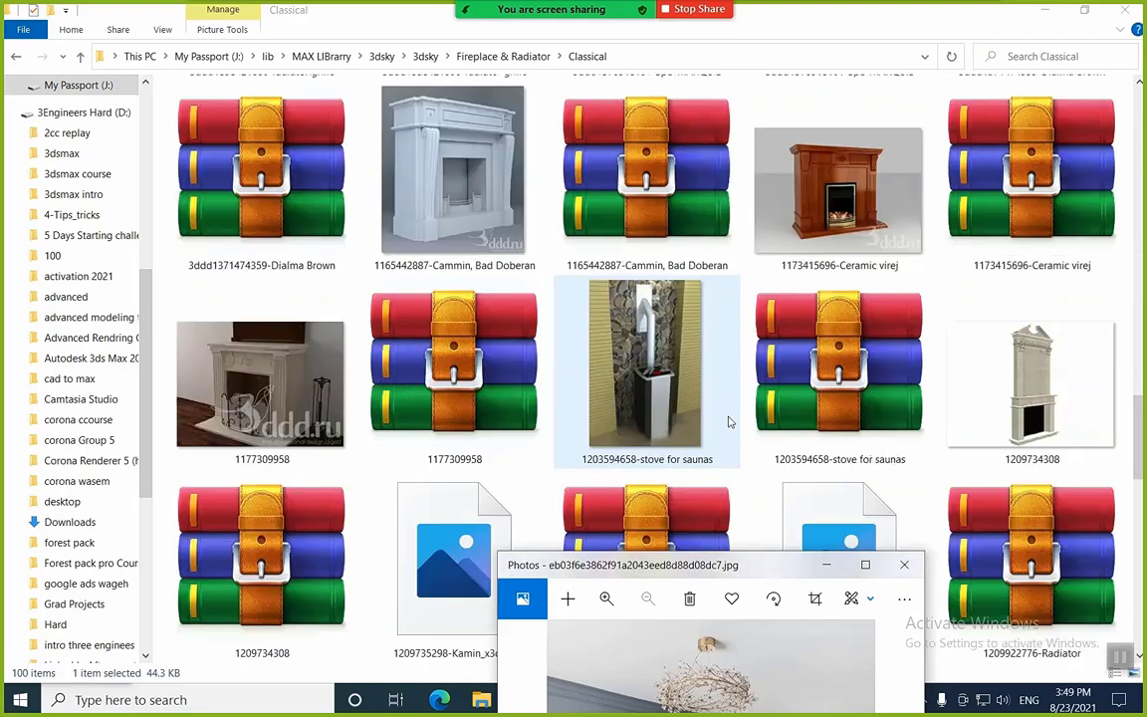
{"action": "scroll", "coordinate": [728, 422], "scroll_direction": "down", "scroll_amount": 3}
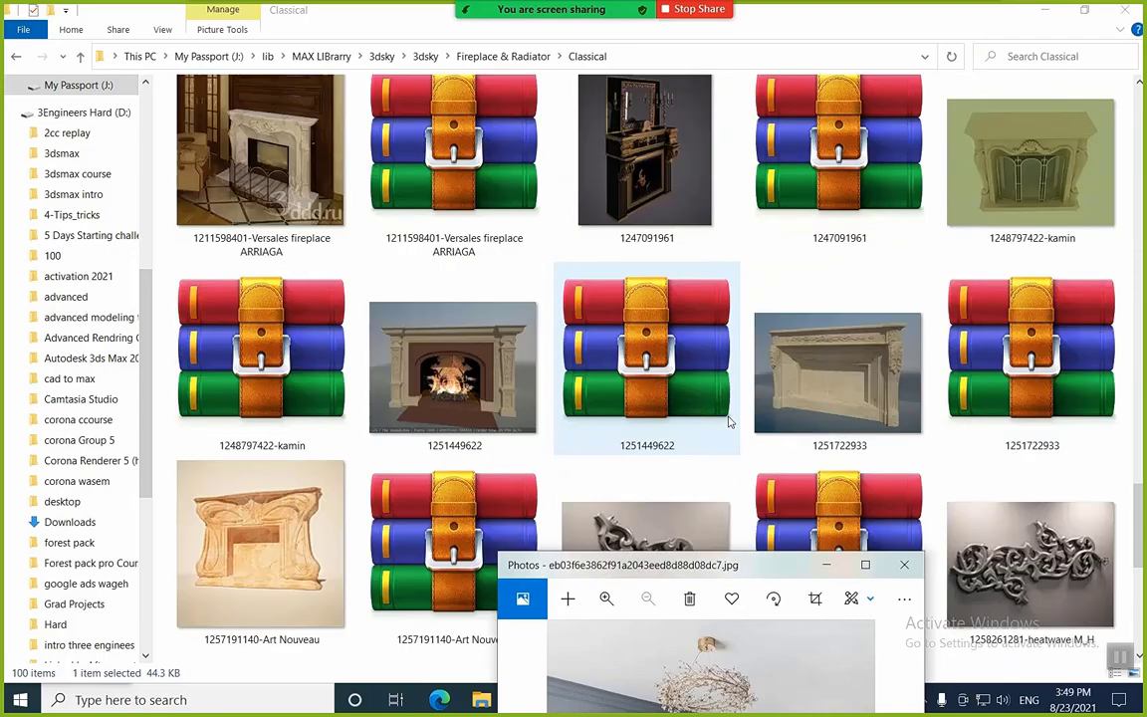
{"action": "scroll", "coordinate": [727, 422], "scroll_direction": "down", "scroll_amount": 5}
{"action": "scroll", "coordinate": [727, 422], "scroll_direction": "up", "scroll_amount": 3}
{"action": "scroll", "coordinate": [728, 422], "scroll_direction": "down", "scroll_amount": 3}
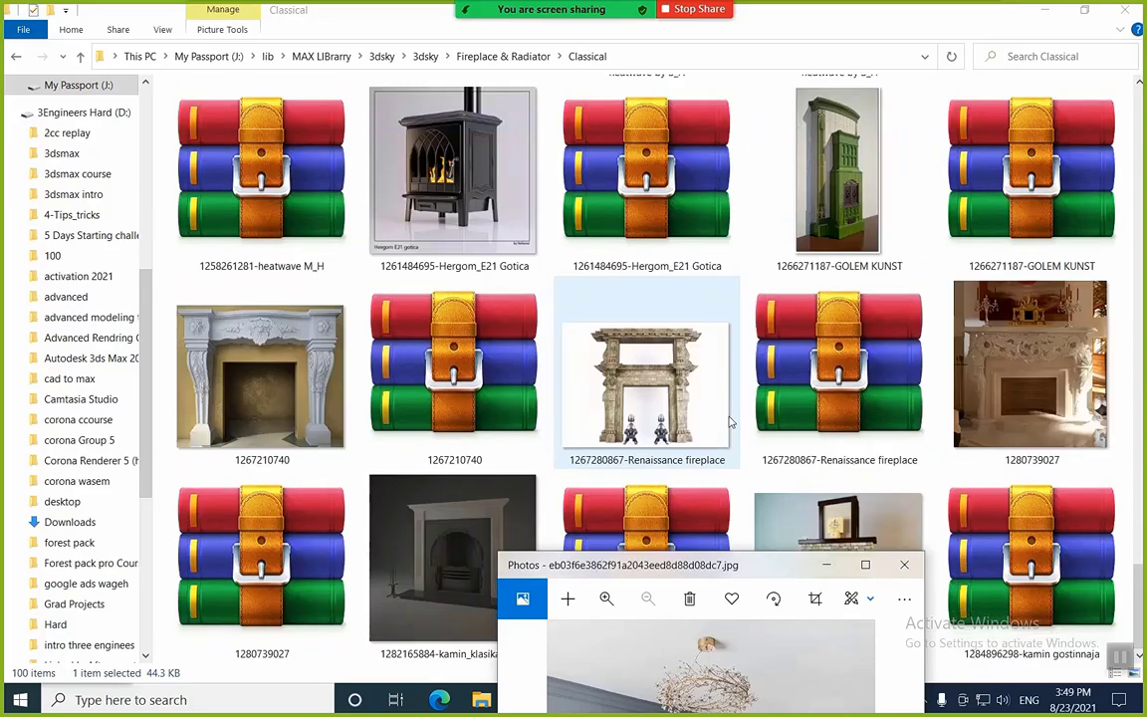
{"action": "scroll", "coordinate": [728, 422], "scroll_direction": "up", "scroll_amount": 15}
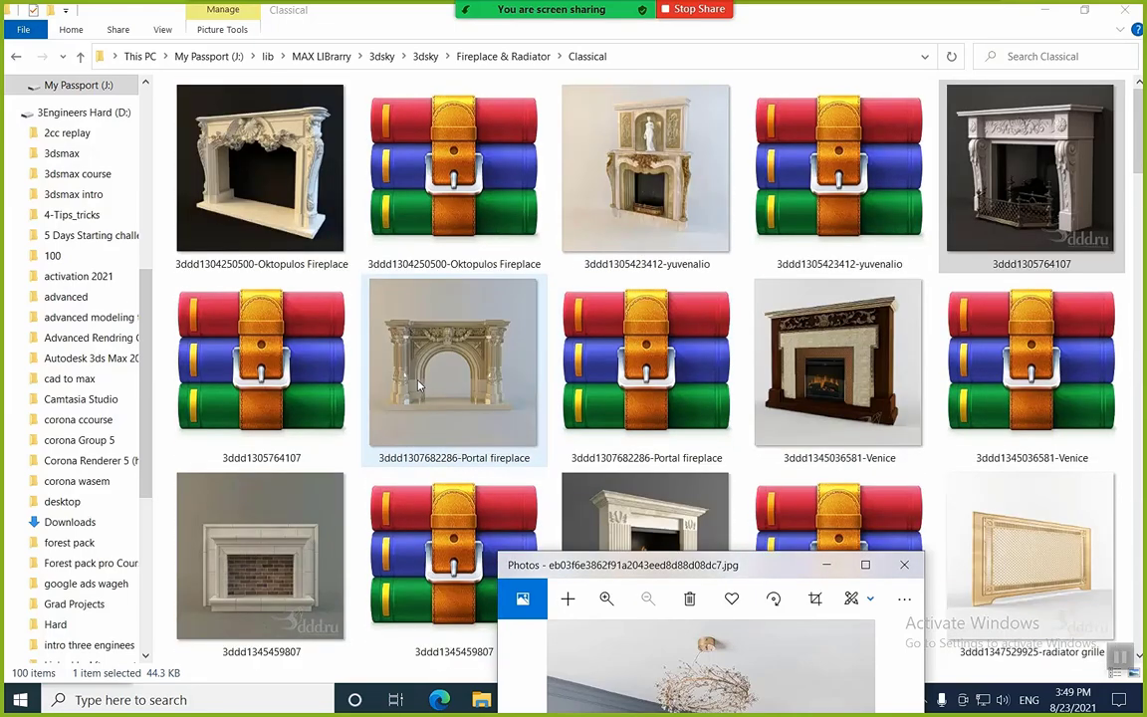
{"action": "double_click", "coordinate": [394, 160]}
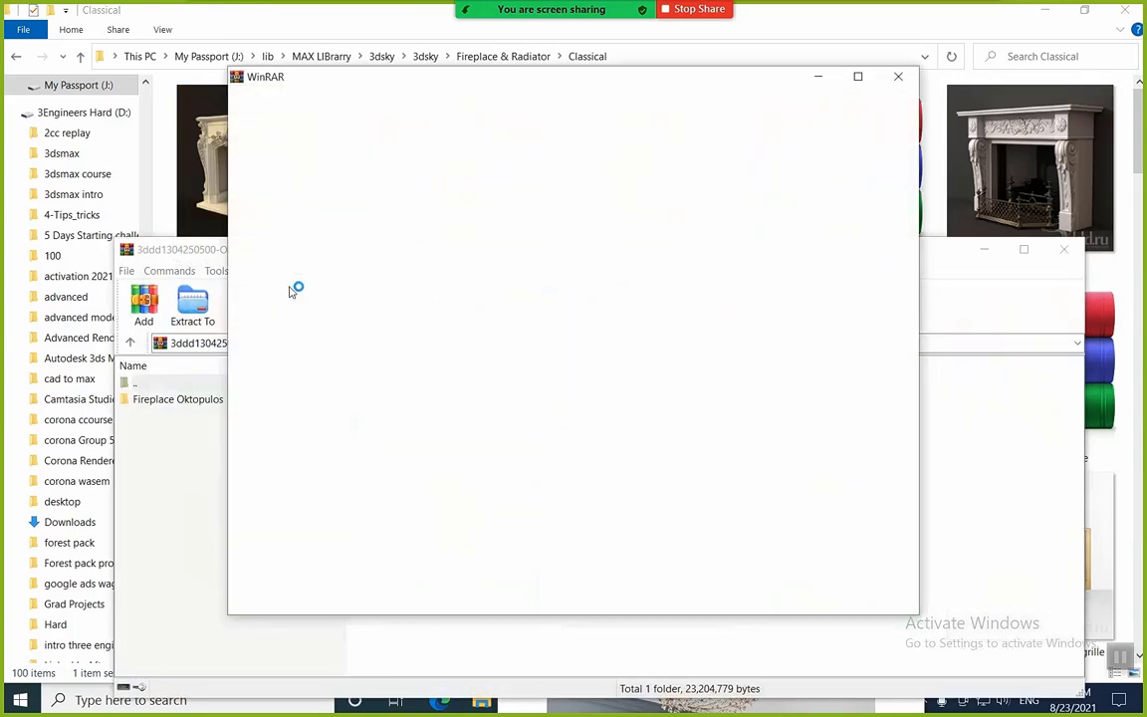
{"action": "left_click", "coordinate": [897, 77]}
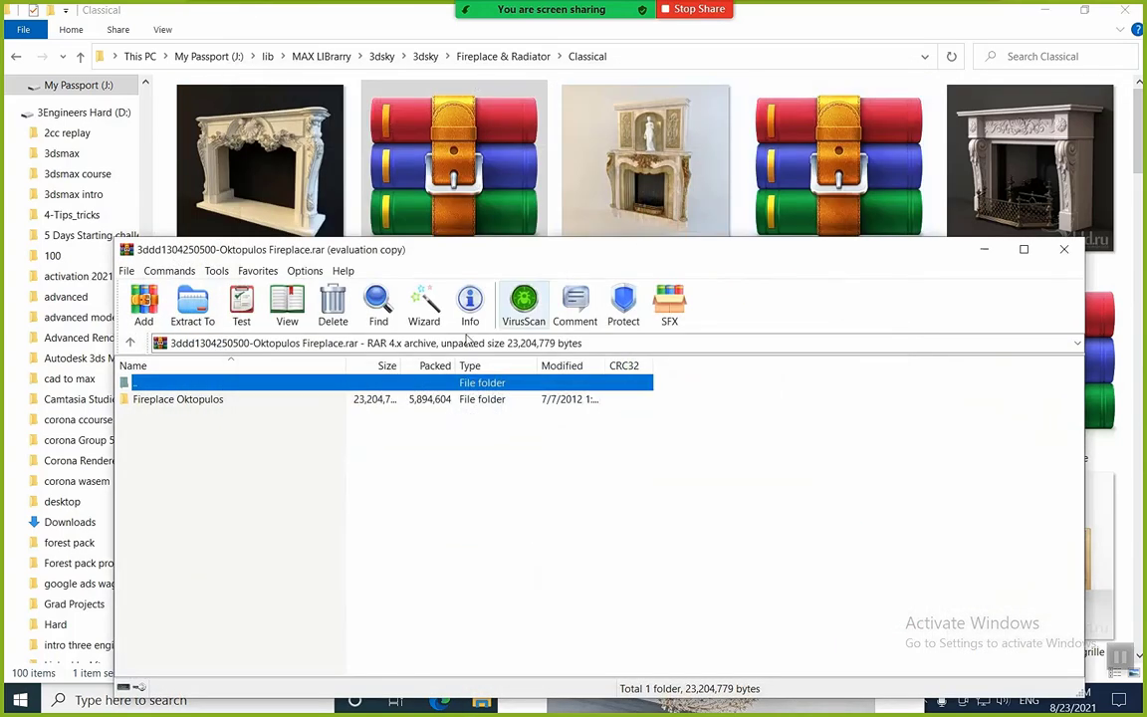
{"action": "left_click", "coordinate": [204, 315]}
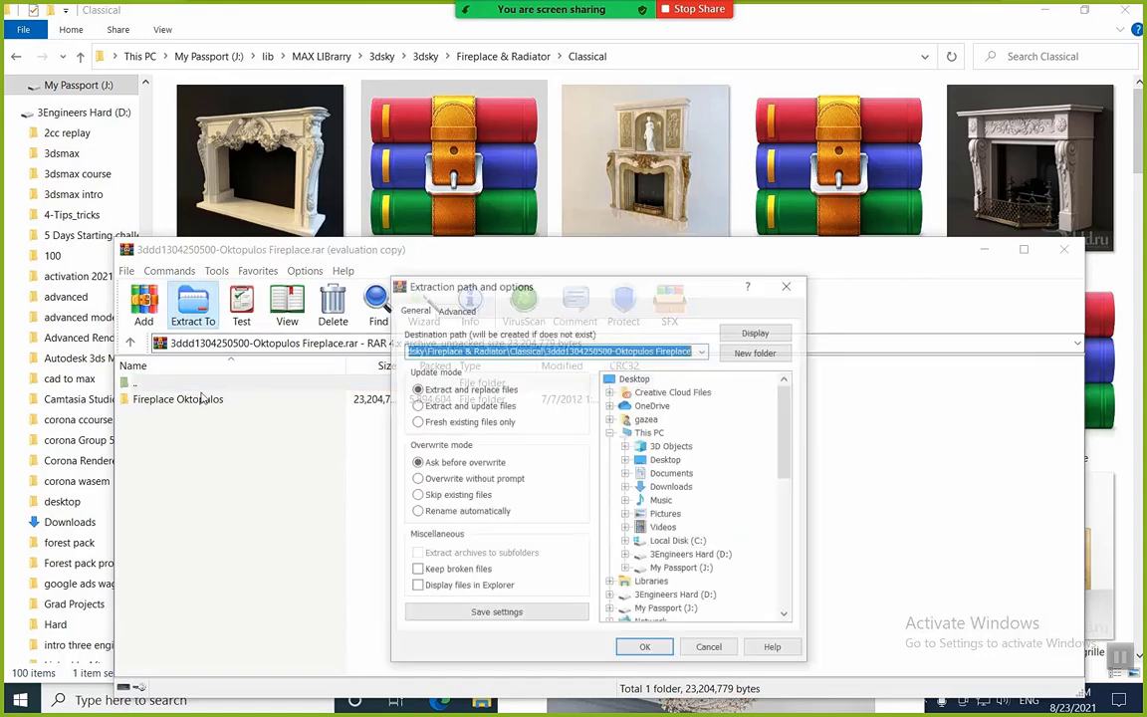
{"action": "left_click", "coordinate": [646, 647]}
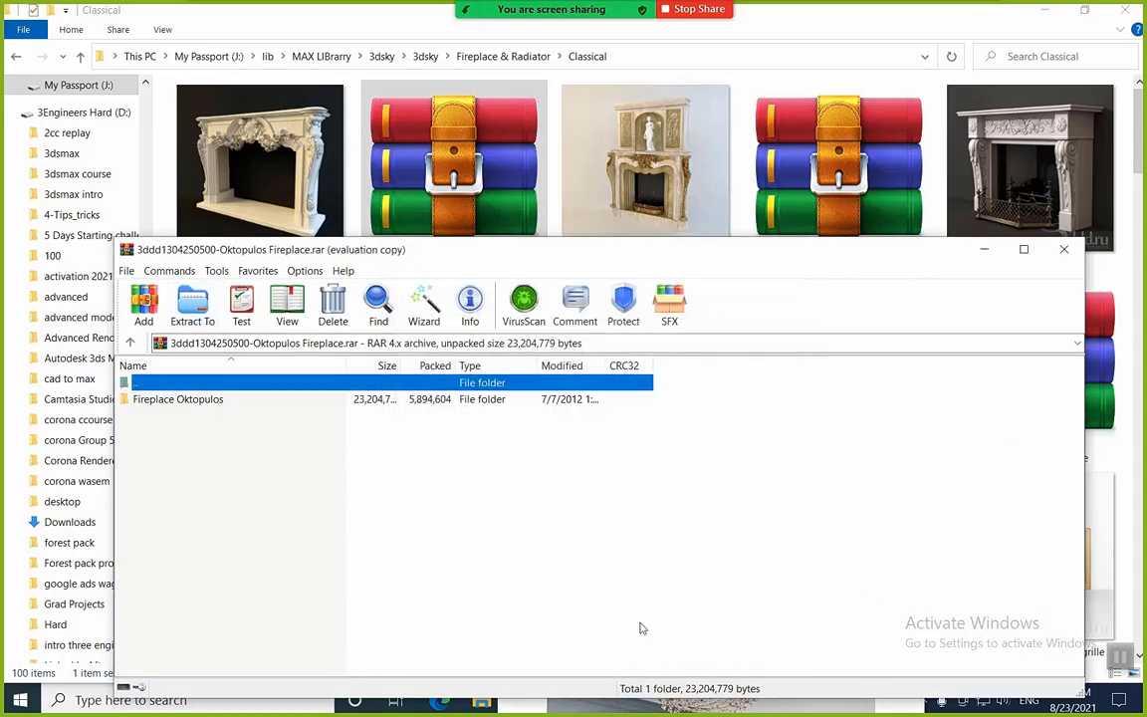
{"action": "left_click", "coordinate": [288, 206]}
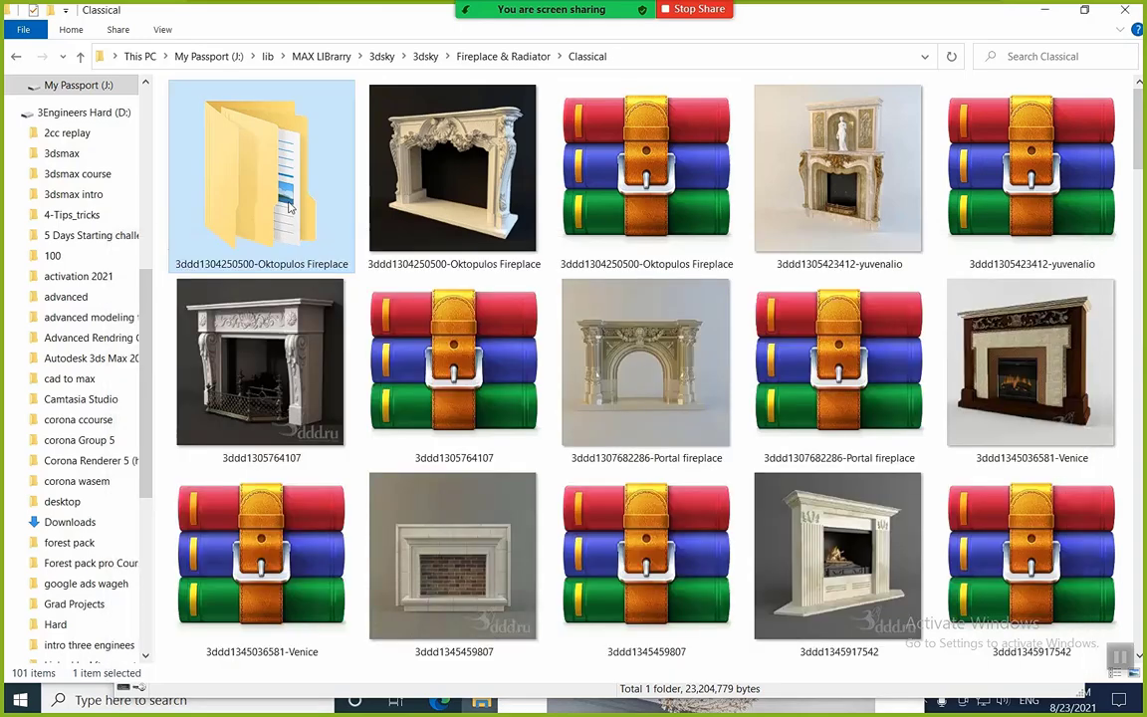
{"action": "double_click", "coordinate": [288, 206]}
{"action": "left_click", "coordinate": [266, 117]}
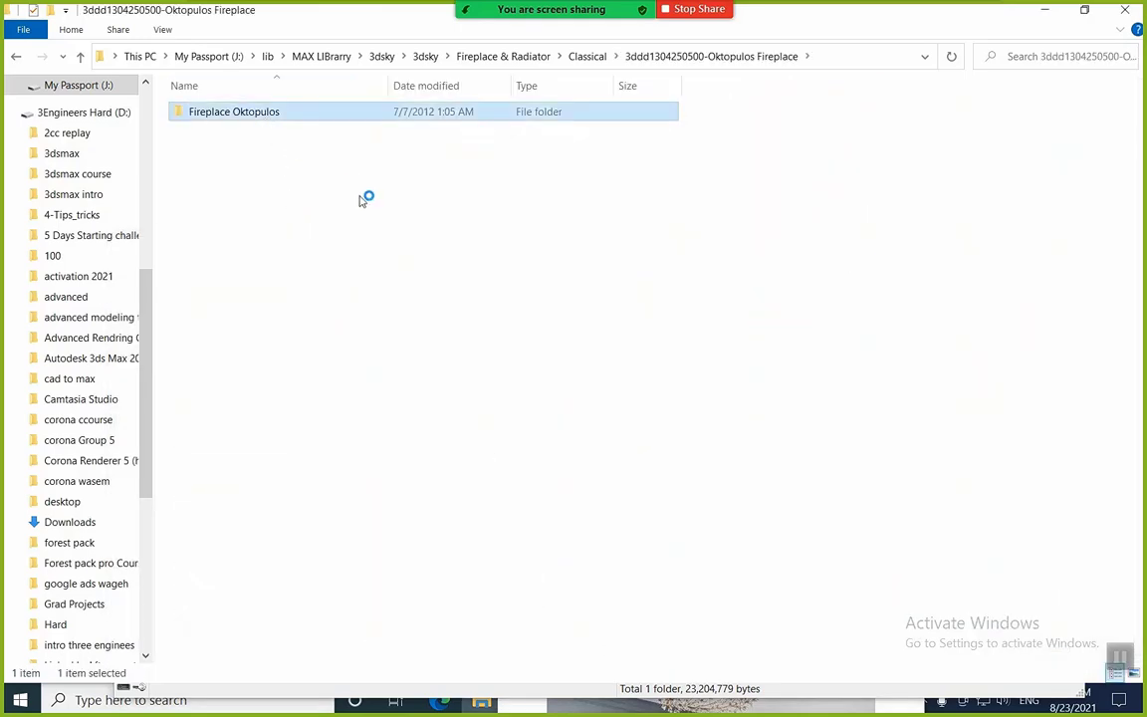
{"action": "key", "text": "Return"}
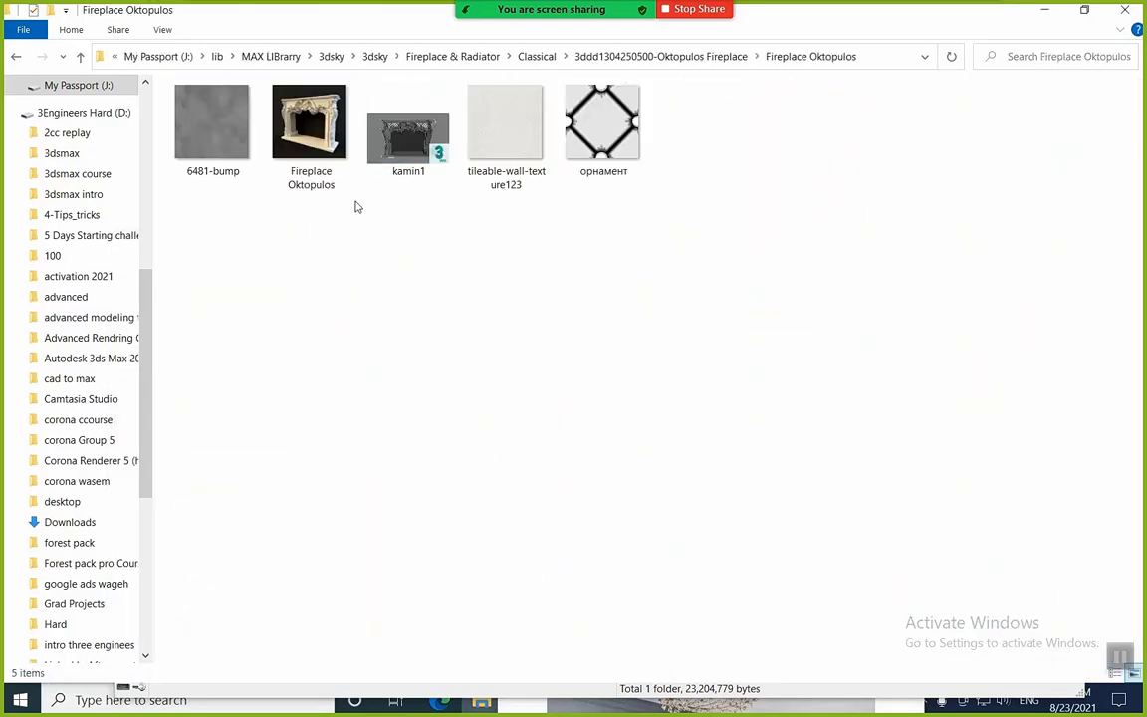
Copy all the Fireplace Oktopulos files into the MAPS folder of the INTERIOR project folder on the desktop
{"action": "key", "text": "ctrl+a"}
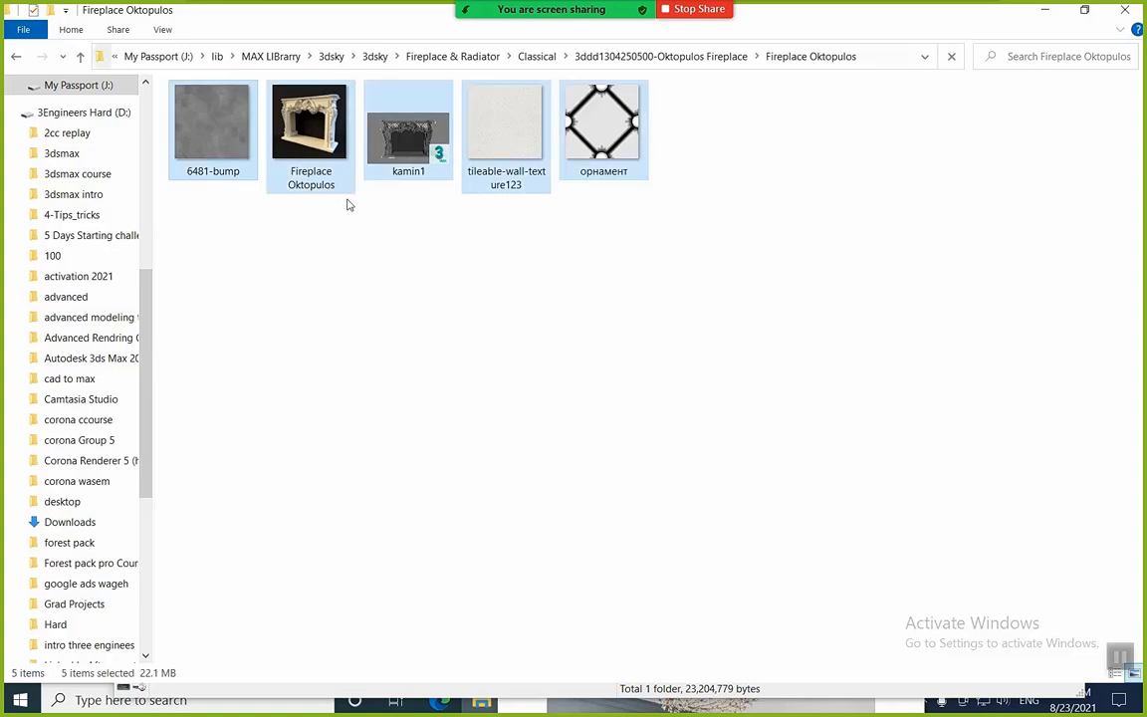
{"action": "left_click", "coordinate": [1143, 709]}
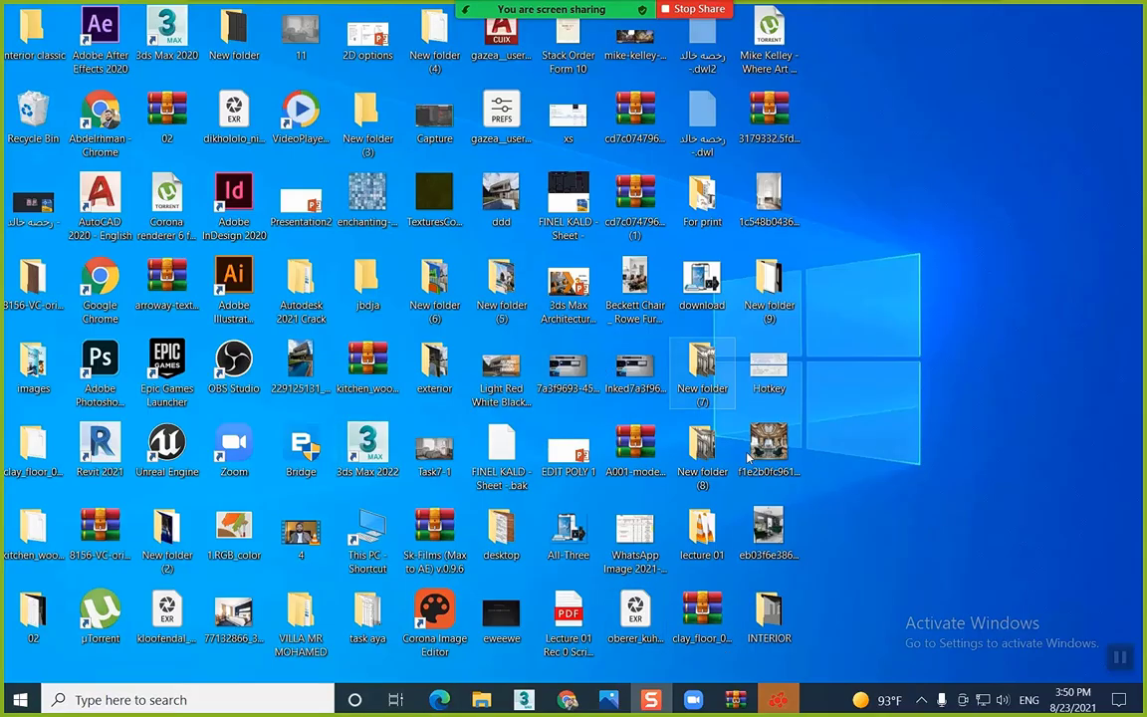
{"action": "double_click", "coordinate": [769, 619]}
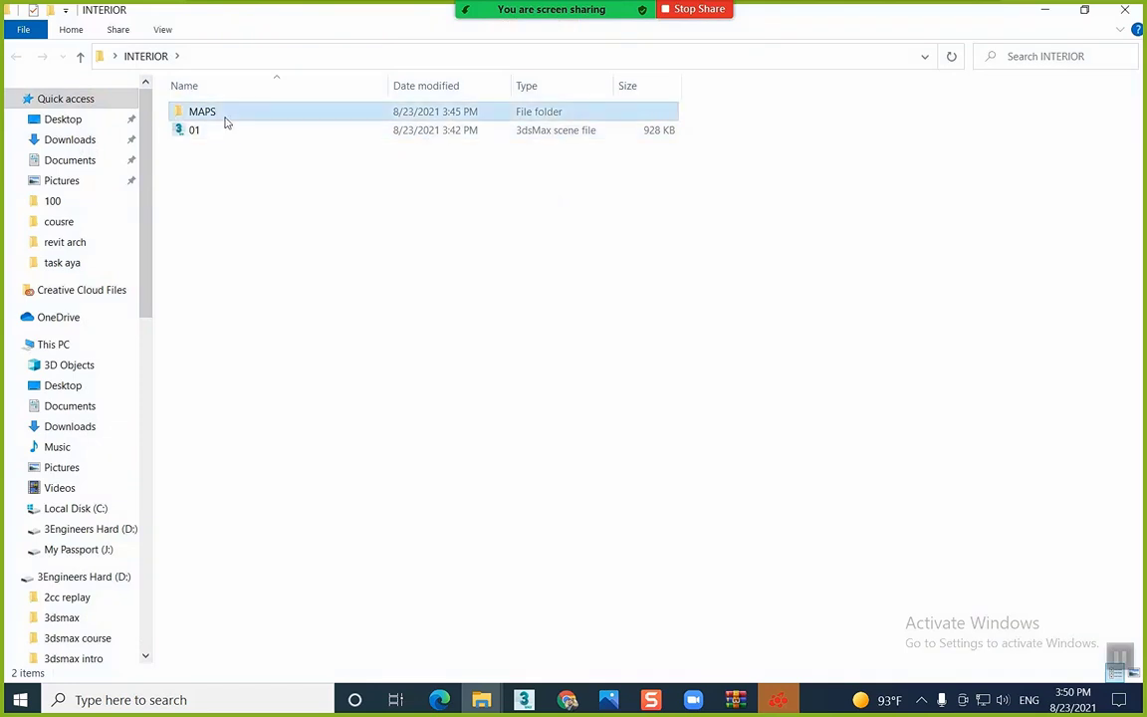
{"action": "double_click", "coordinate": [226, 123]}
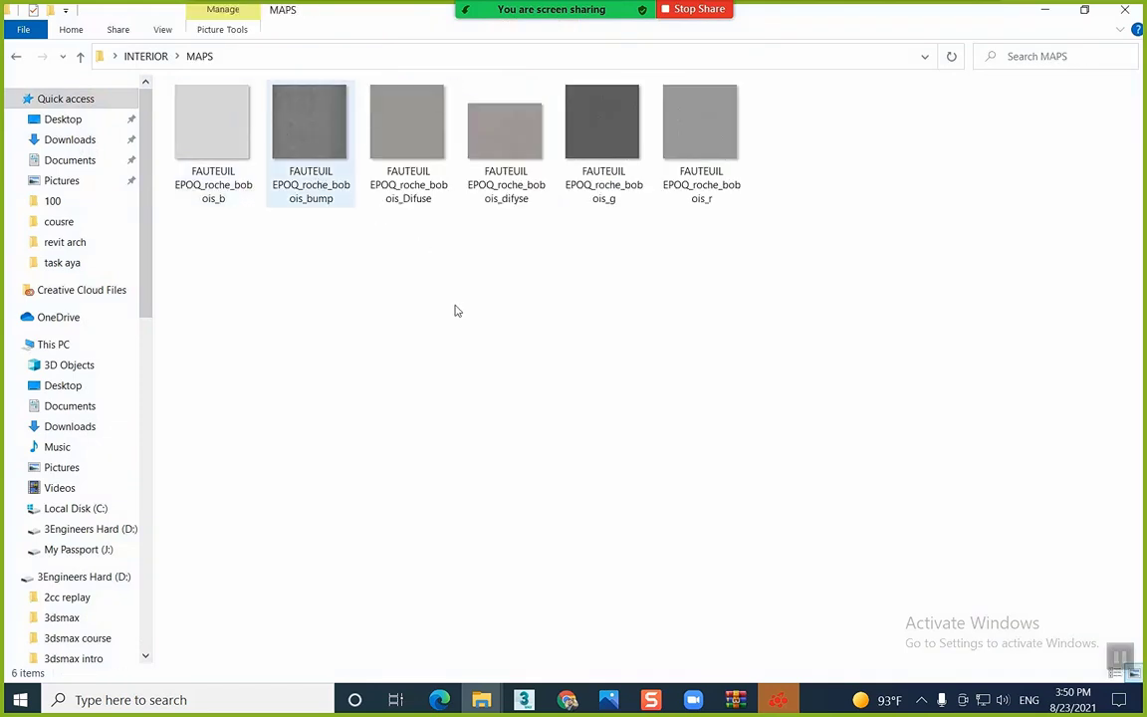
{"action": "key", "text": "ctrl+v"}
Merge the kamin1 fireplace from the MAPS folder into the 3ds Max scene, placing it between the sofas, and dismiss the Scene Converter
{"action": "left_click", "coordinate": [1008, 233]}
{"action": "left_click_drag", "start_coordinate": [995, 139], "coordinate": [507, 488]}
{"action": "left_click", "coordinate": [528, 517]}
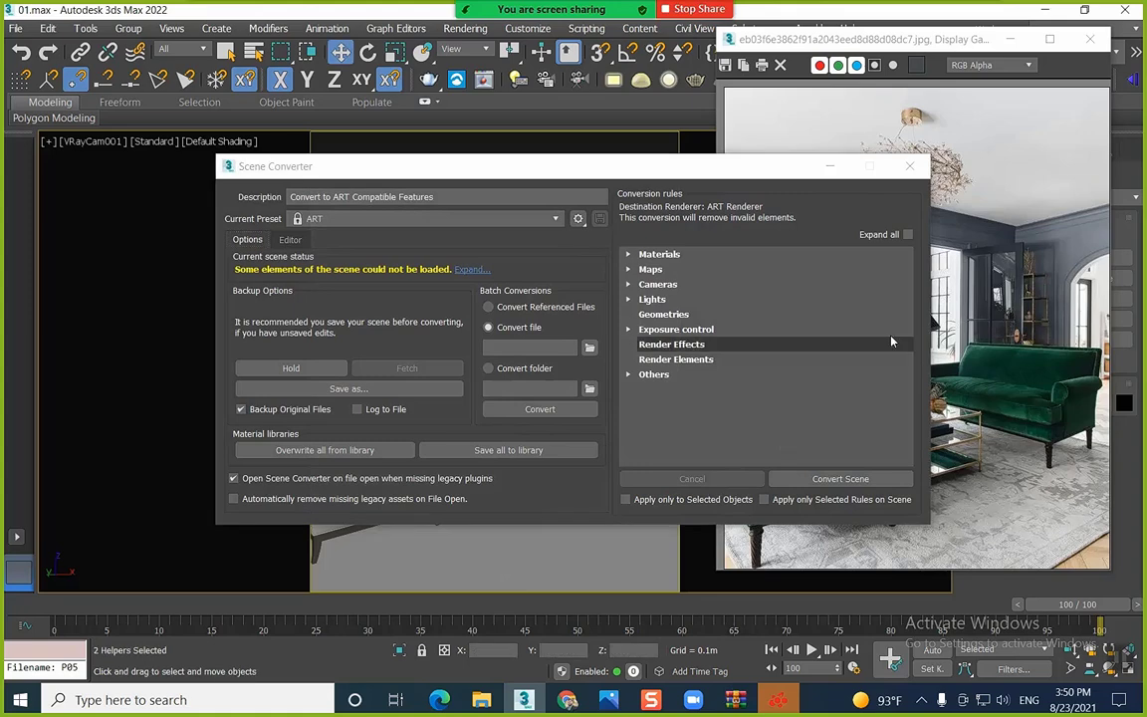
{"action": "left_click", "coordinate": [913, 166]}
{"action": "left_click_drag", "start_coordinate": [561, 387], "coordinate": [472, 407]}
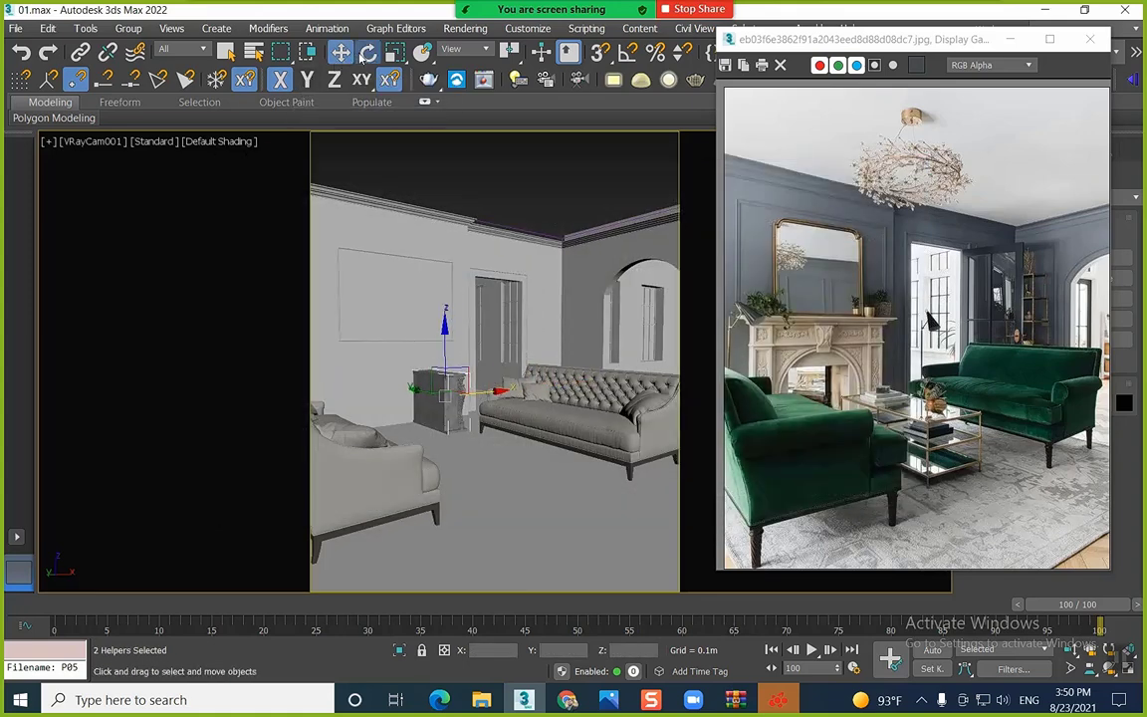
Rotate the fireplace -90 degrees about Z with angle snap enabled so its front faces the room
{"action": "left_click", "coordinate": [368, 52]}
{"action": "left_click_drag", "start_coordinate": [402, 368], "coordinate": [325, 364]}
{"action": "left_click", "coordinate": [627, 53]}
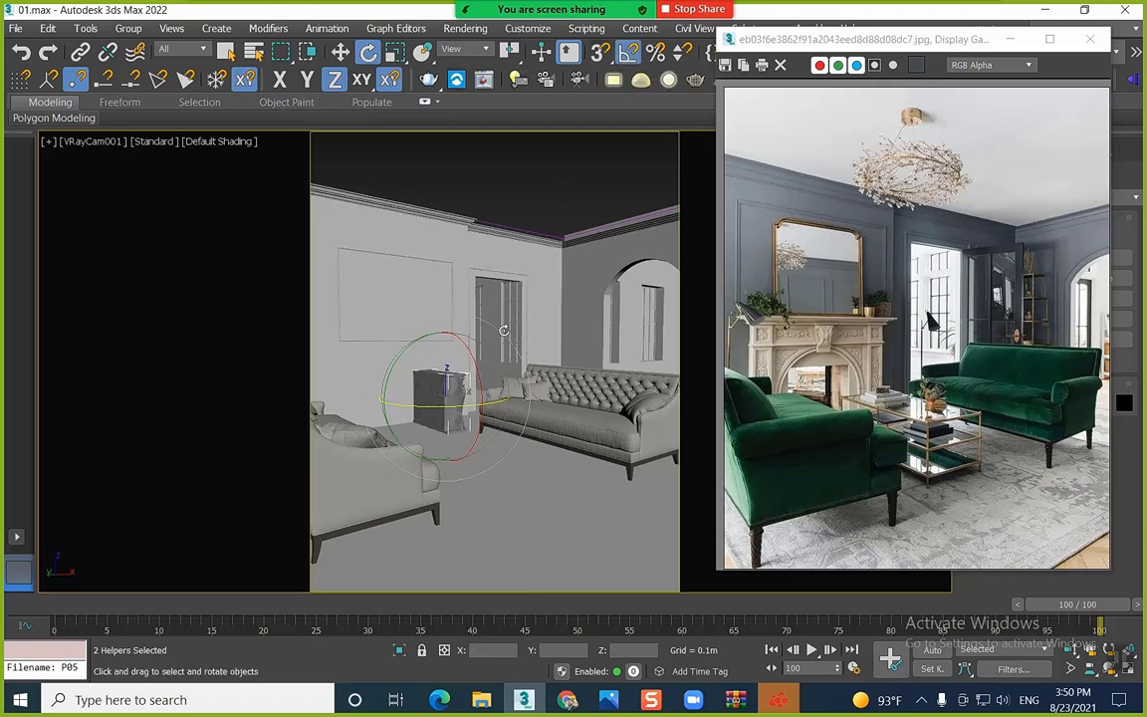
{"action": "left_click_drag", "start_coordinate": [451, 410], "coordinate": [414, 406]}
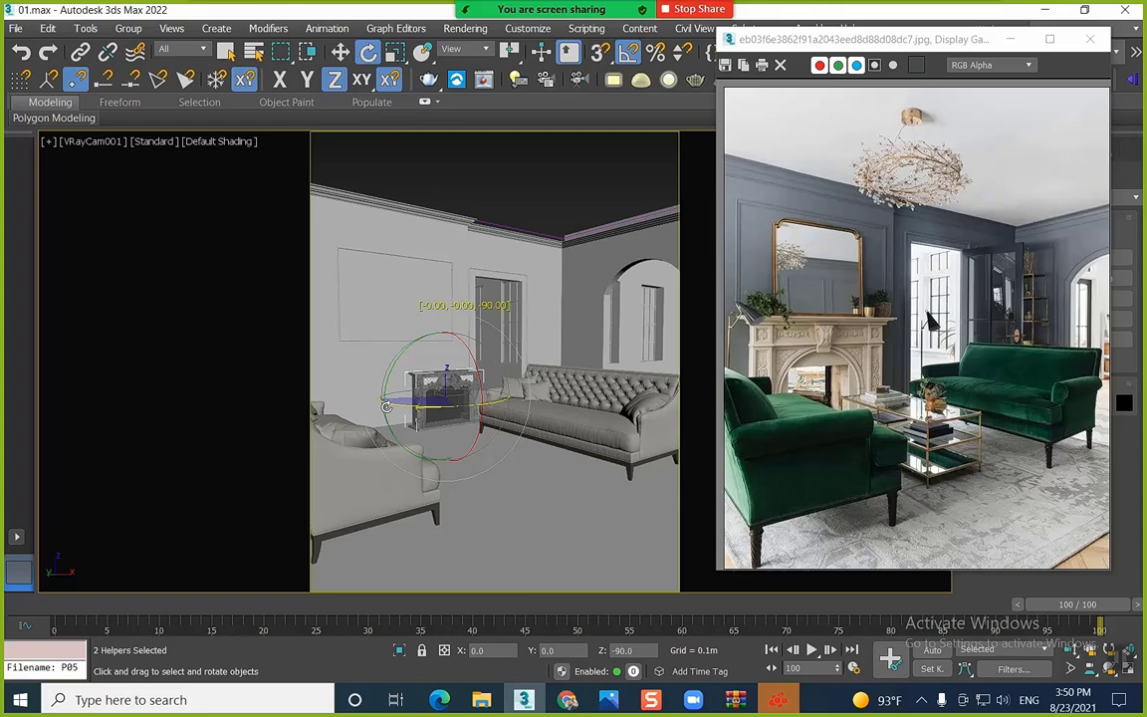
{"action": "left_click_drag", "start_coordinate": [386, 406], "coordinate": [389, 405]}
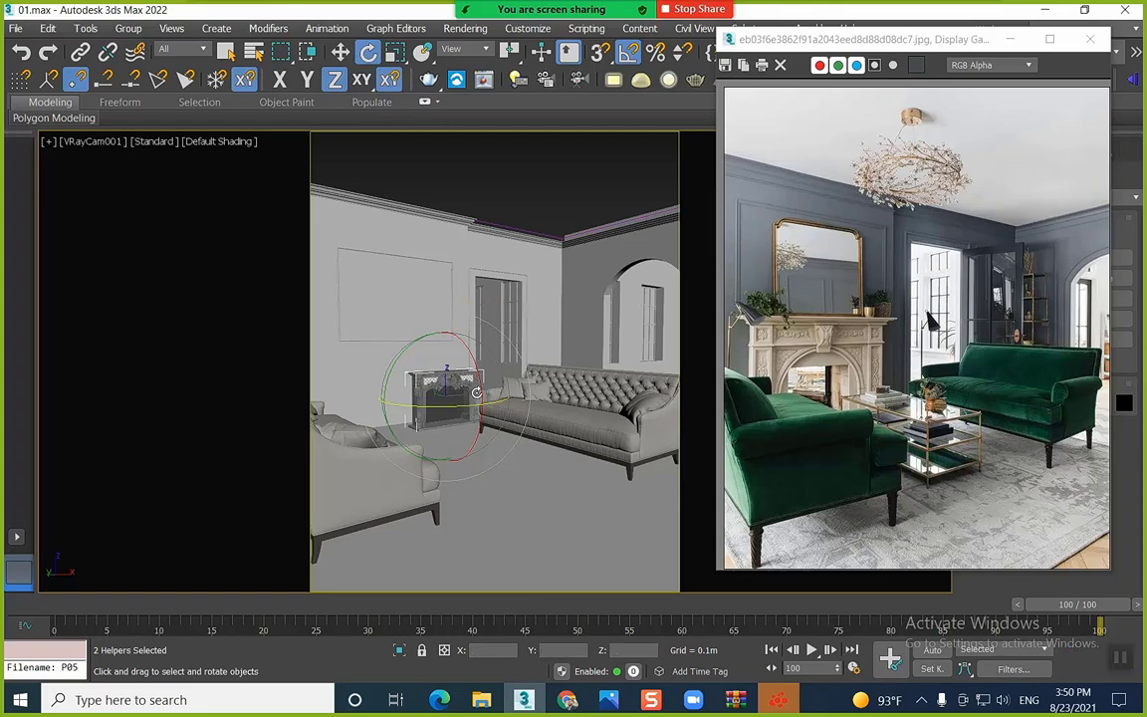
Scale the fireplace up uniformly in the perspective view to suit the size of the wall and sofas
{"action": "key", "text": "p"}
{"action": "middle_click_drag", "start_coordinate": [475, 393], "coordinate": [461, 346], "text": "alt"}
{"action": "key", "text": "r"}
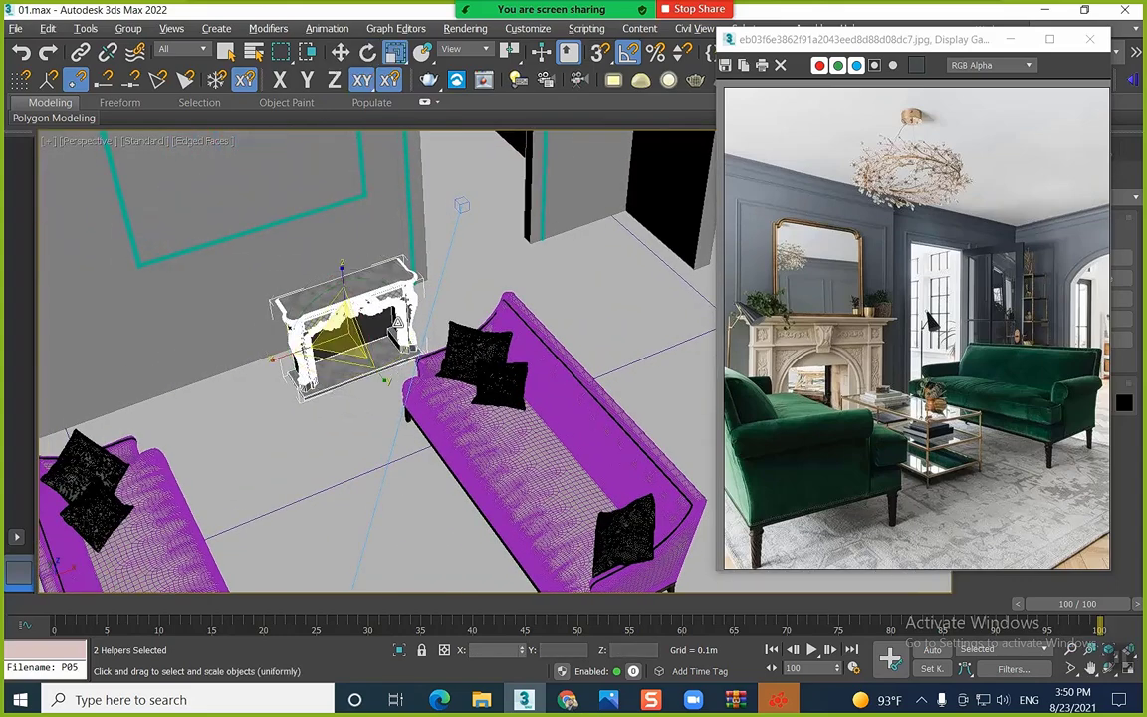
{"action": "left_click_drag", "start_coordinate": [369, 334], "coordinate": [366, 316]}
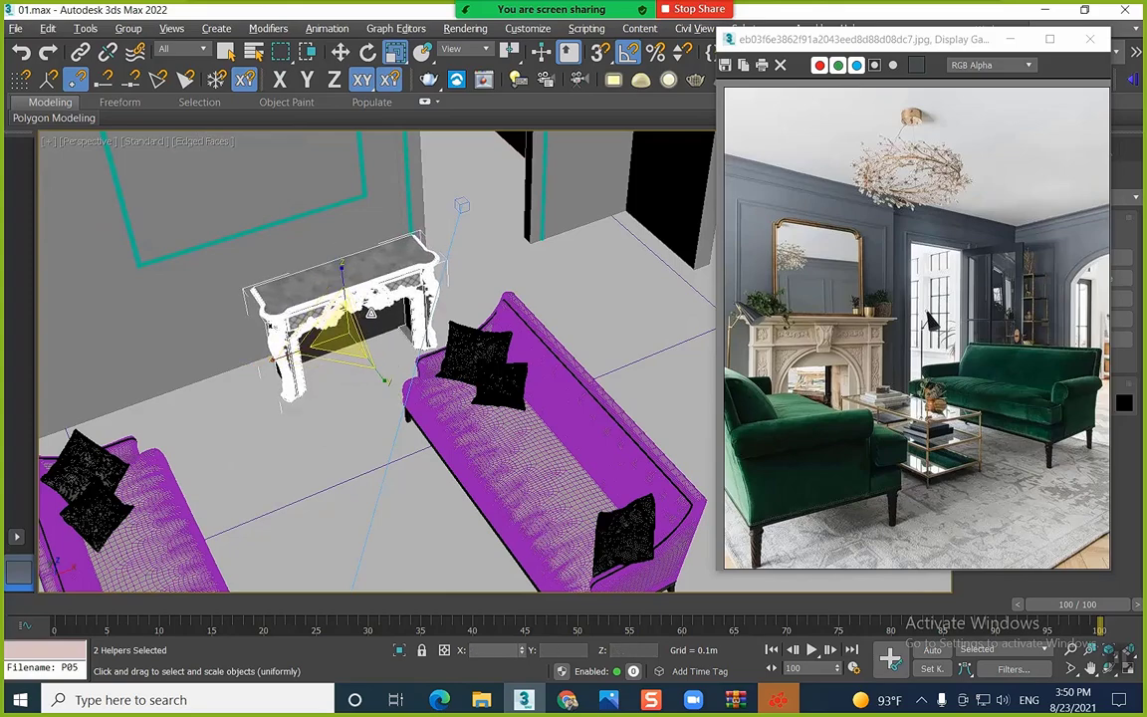
Move the fireplace along the wall so that it stands below the rectangular wall frame
{"action": "key", "text": "w"}
{"action": "middle_click_drag", "start_coordinate": [366, 316], "coordinate": [420, 304], "text": "alt"}
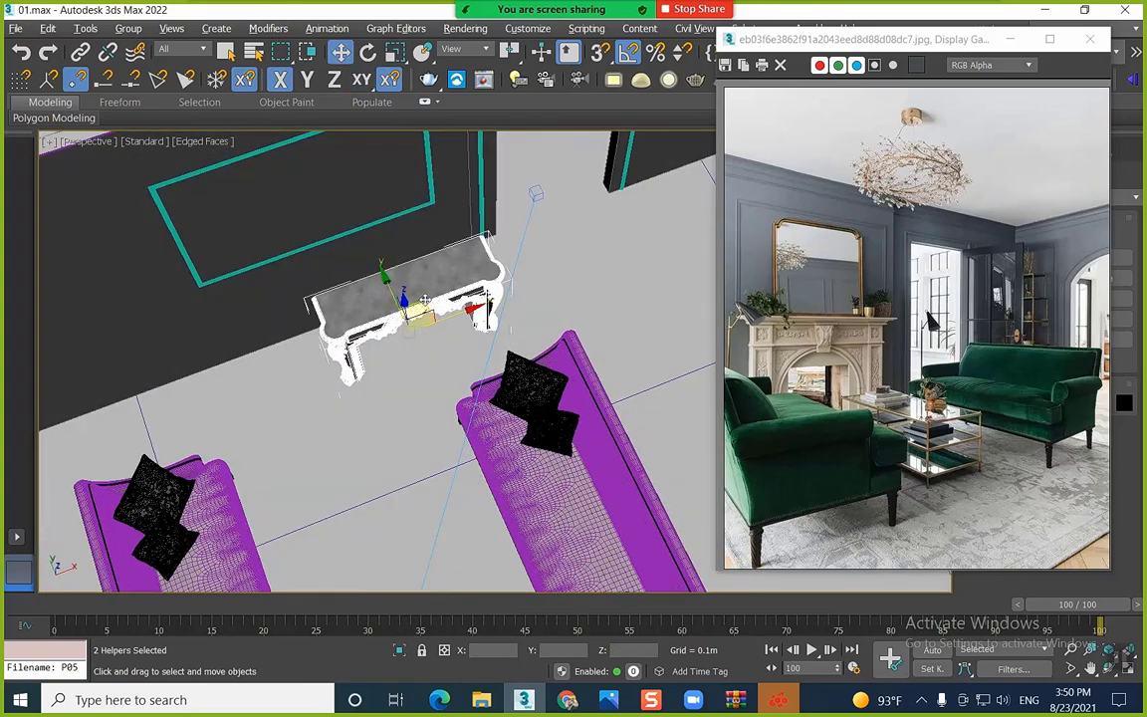
{"action": "left_click_drag", "start_coordinate": [424, 301], "coordinate": [360, 299]}
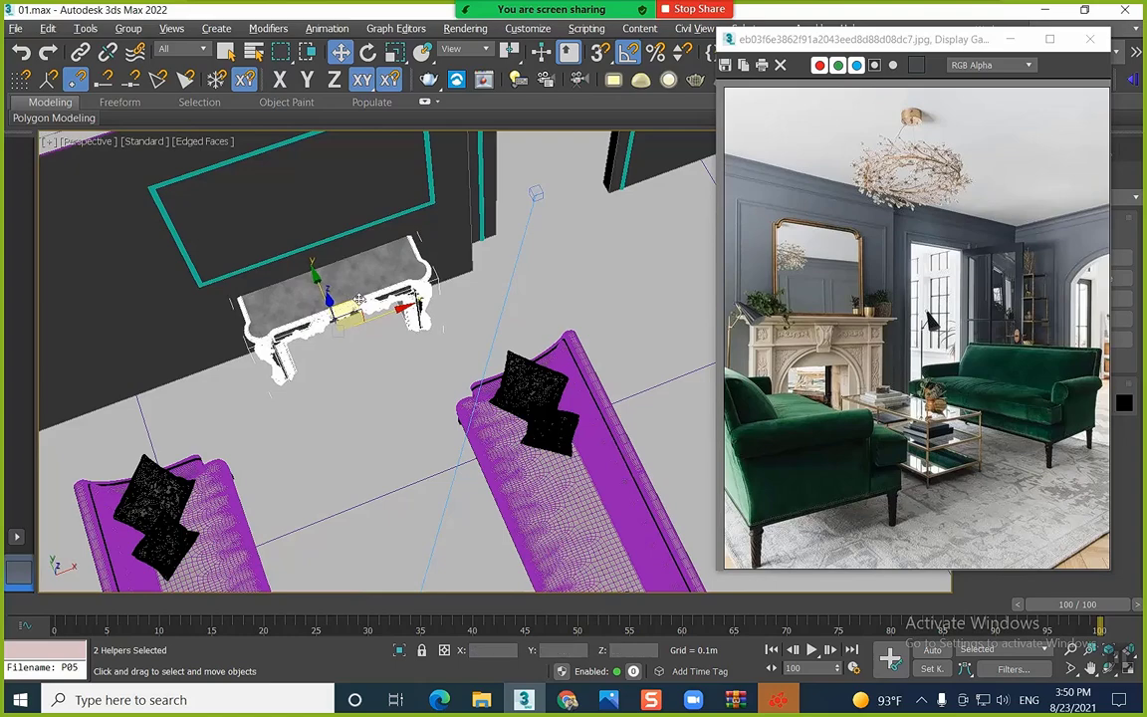
{"action": "middle_click_drag", "start_coordinate": [360, 299], "coordinate": [730, 193], "text": "alt"}
Align the fireplace to the floor Plane001 in Z position, matching its minimum to the floor's maximum
{"action": "left_click_drag", "start_coordinate": [853, 30], "coordinate": [853, 134]}
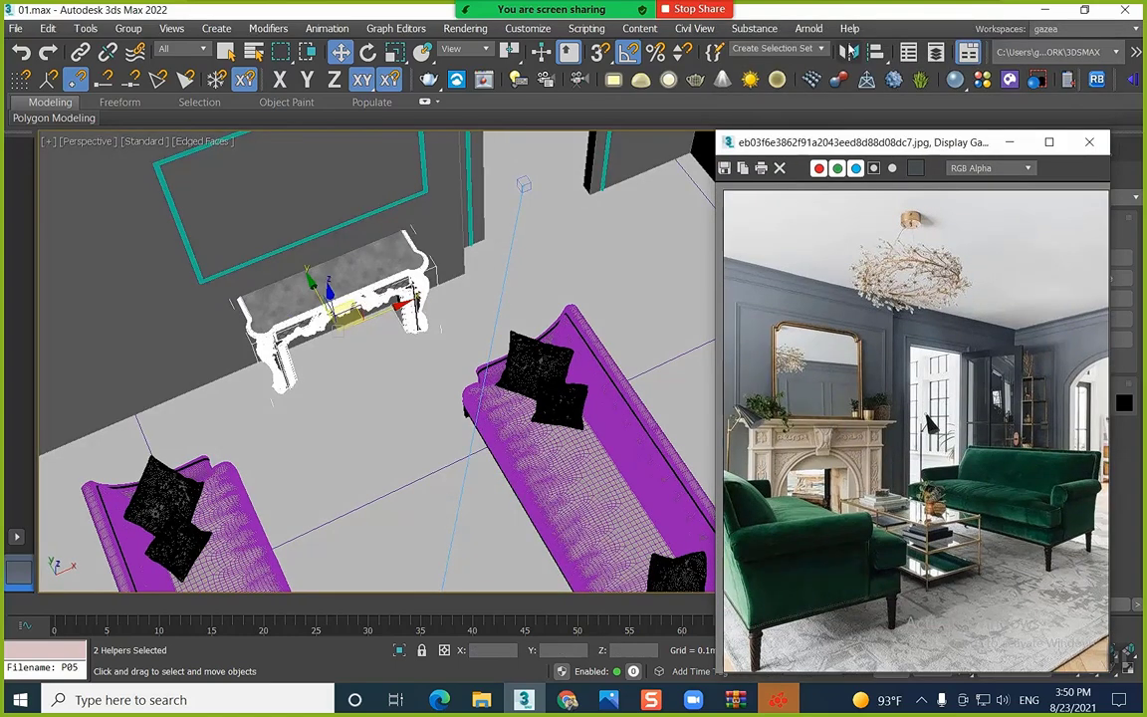
{"action": "key", "text": "alt+a"}
{"action": "left_click", "coordinate": [588, 264]}
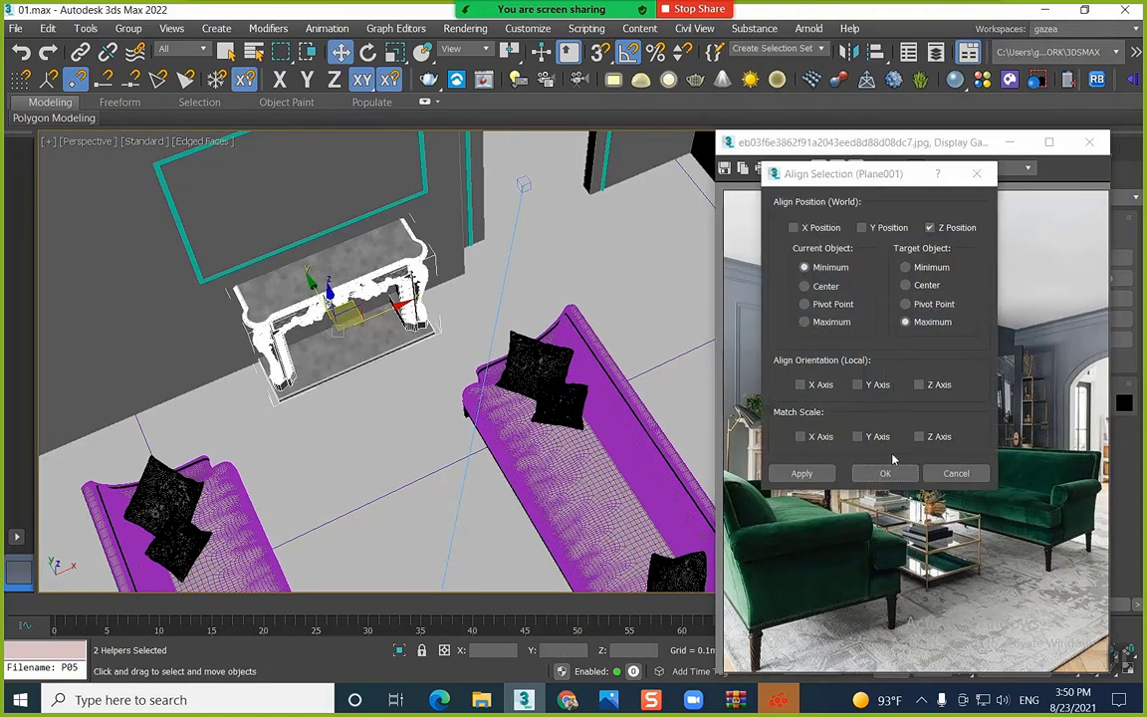
{"action": "left_click", "coordinate": [886, 473]}
{"action": "middle_click_drag", "start_coordinate": [297, 385], "coordinate": [348, 341], "text": "alt"}
{"action": "scroll", "coordinate": [342, 309], "scroll_direction": "up", "scroll_amount": 5}
{"action": "scroll", "coordinate": [385, 317], "scroll_direction": "down", "scroll_amount": 3}
{"action": "left_click", "coordinate": [325, 409]}
{"action": "left_click", "coordinate": [389, 486]}
{"action": "middle_click_drag", "start_coordinate": [389, 486], "coordinate": [304, 377], "text": "alt"}
Select the fireplace group and shift it slightly out from the wall along Y to 0.166 m
{"action": "key", "text": "c"}
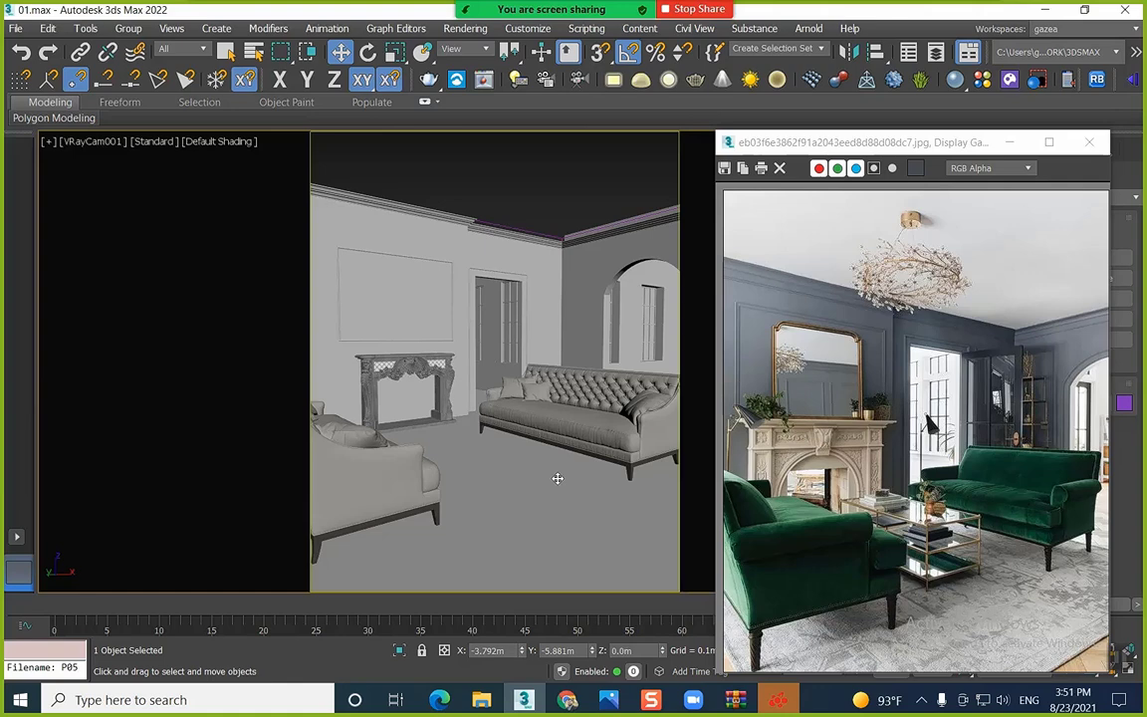
{"action": "left_click", "coordinate": [393, 370]}
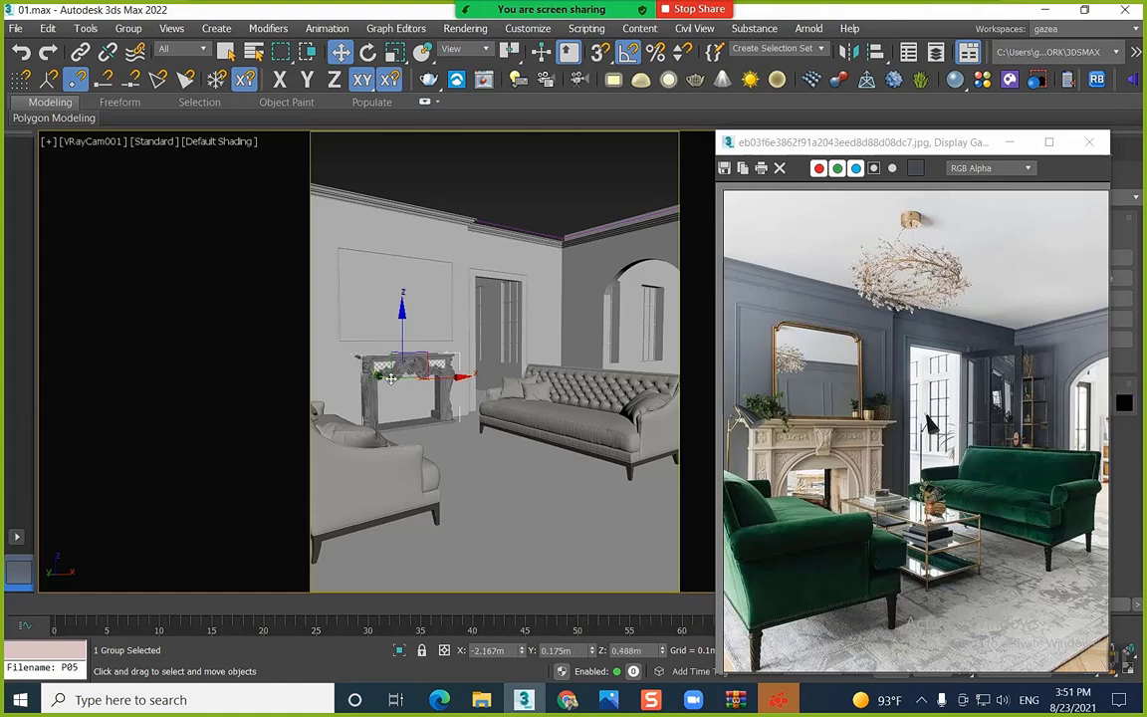
{"action": "left_click_drag", "start_coordinate": [369, 376], "coordinate": [417, 391]}
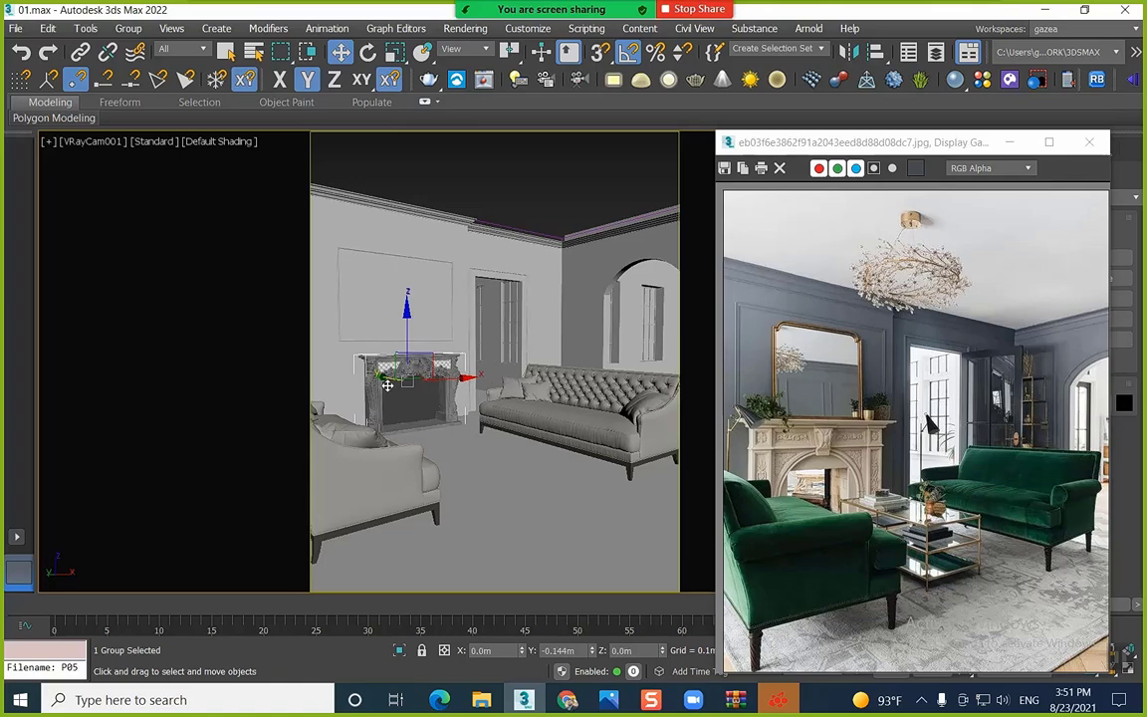
{"action": "key", "text": "p"}
{"action": "key", "text": "z"}
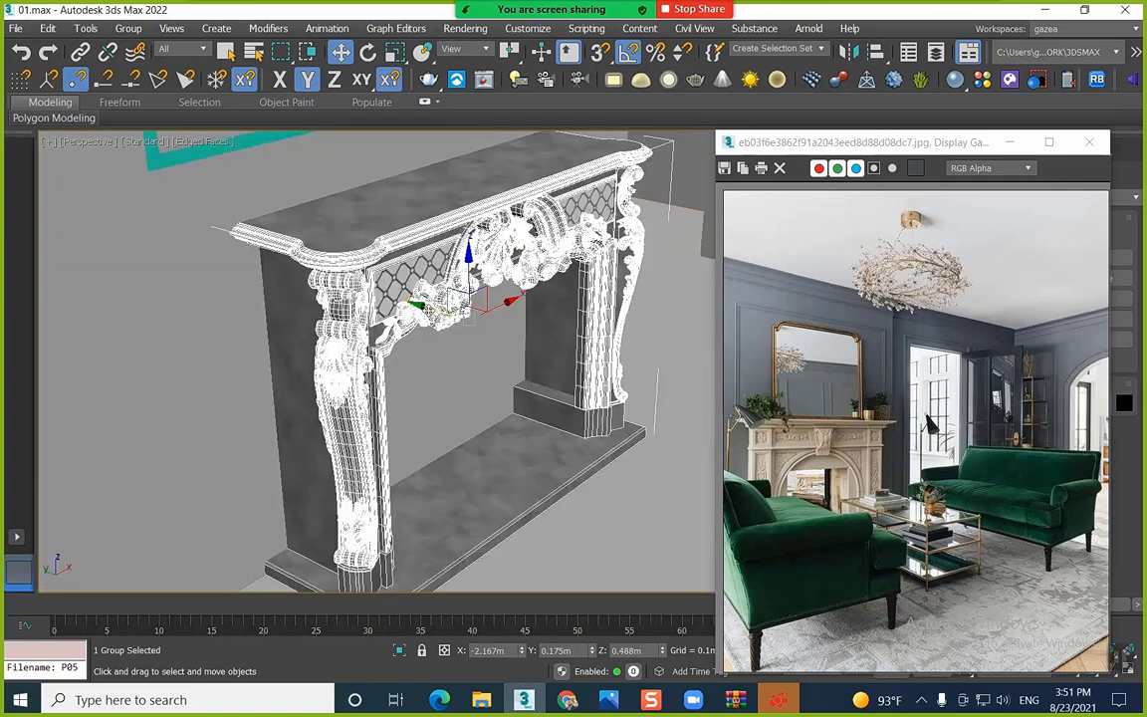
{"action": "left_click_drag", "start_coordinate": [468, 316], "coordinate": [471, 320]}
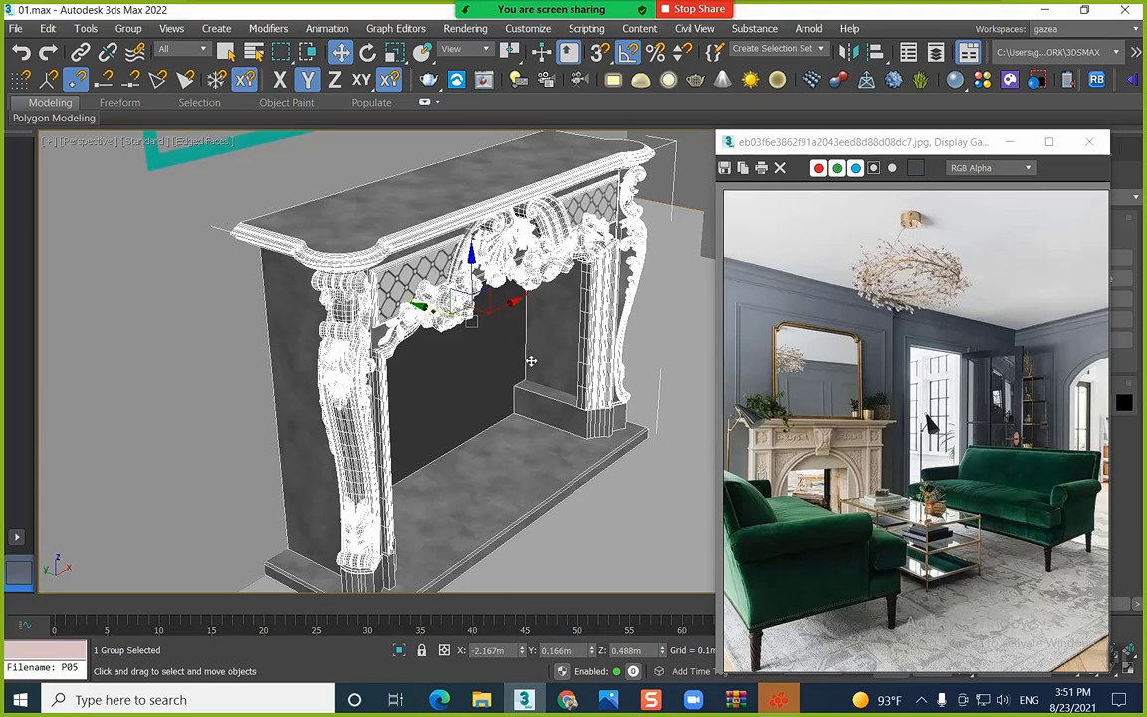
Check the fireplace's placement within the whole room and save the scene
{"action": "middle_click_drag", "start_coordinate": [530, 361], "coordinate": [380, 389], "text": "alt"}
{"action": "scroll", "coordinate": [463, 361], "scroll_direction": "down", "scroll_amount": 5}
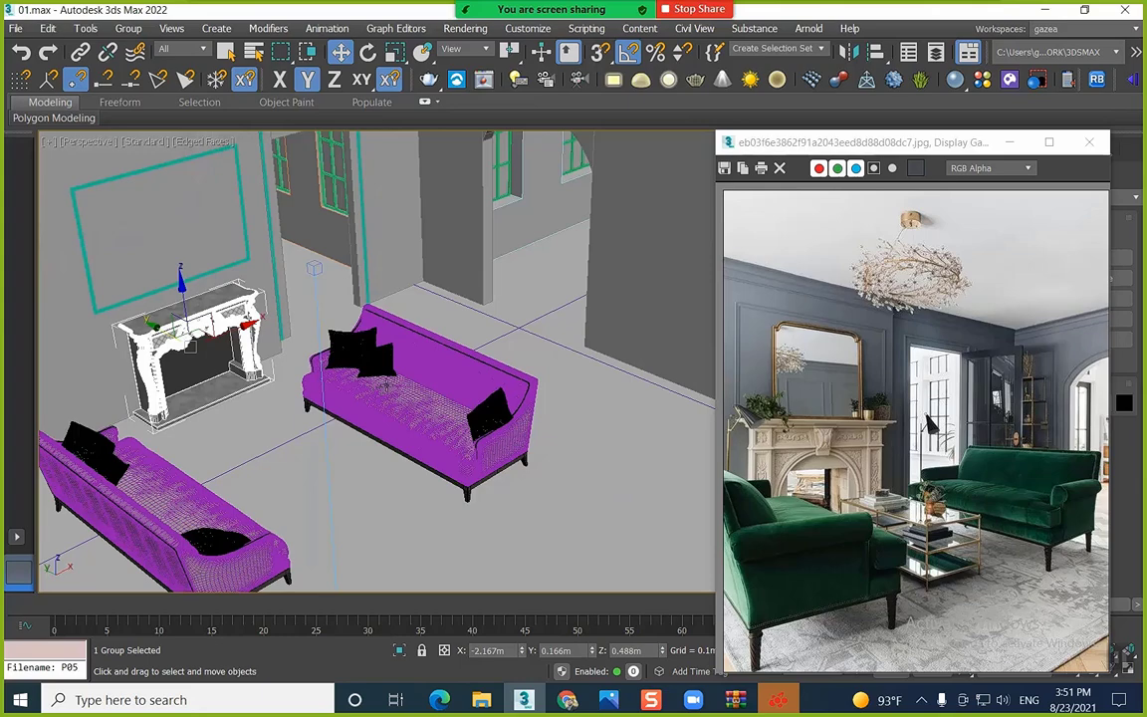
{"action": "scroll", "coordinate": [385, 385], "scroll_direction": "down", "scroll_amount": 4}
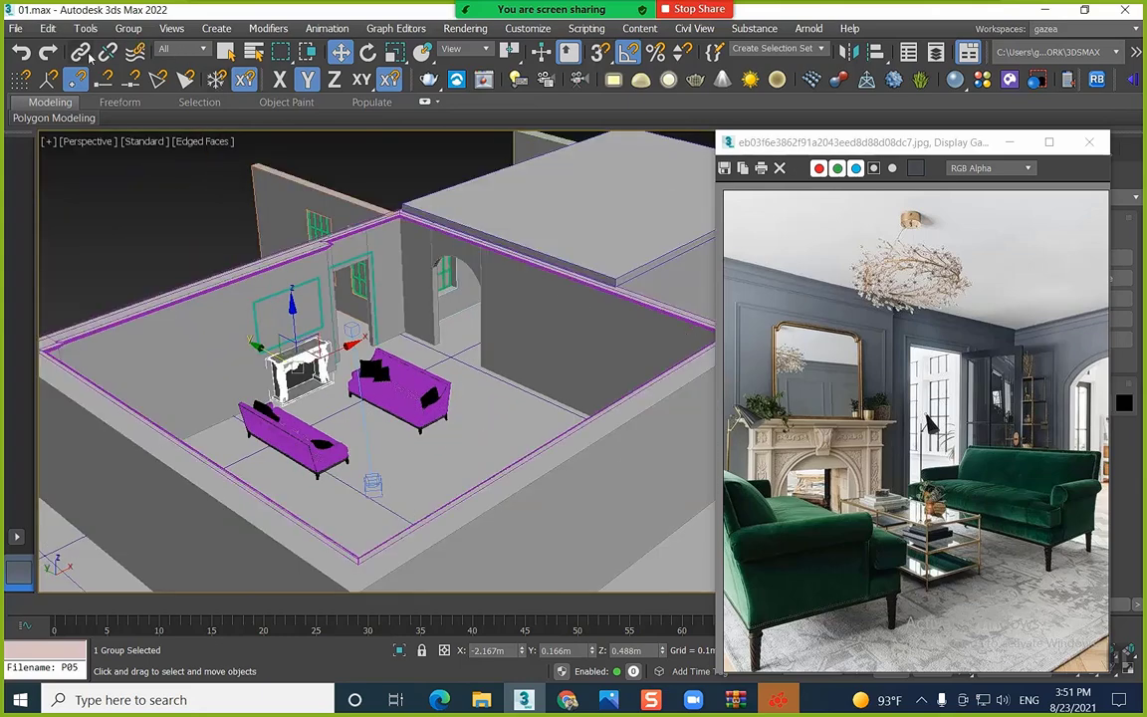
{"action": "left_click", "coordinate": [22, 30]}
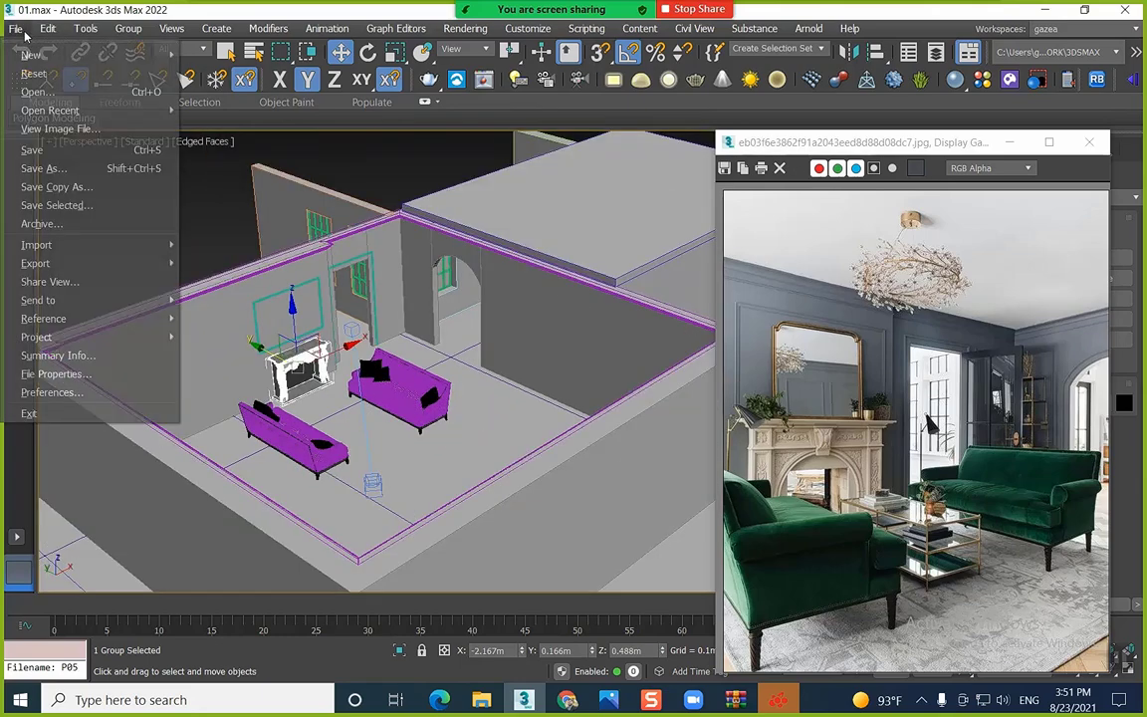
{"action": "left_click", "coordinate": [53, 152]}
Copy the plugin file FloorGenerator_max2022_64bit.dlm from the FloorGenerator_max2022 subfolder of Floorgenerator & multitexture in Downloads
{"action": "mouse_move", "coordinate": [481, 699]}
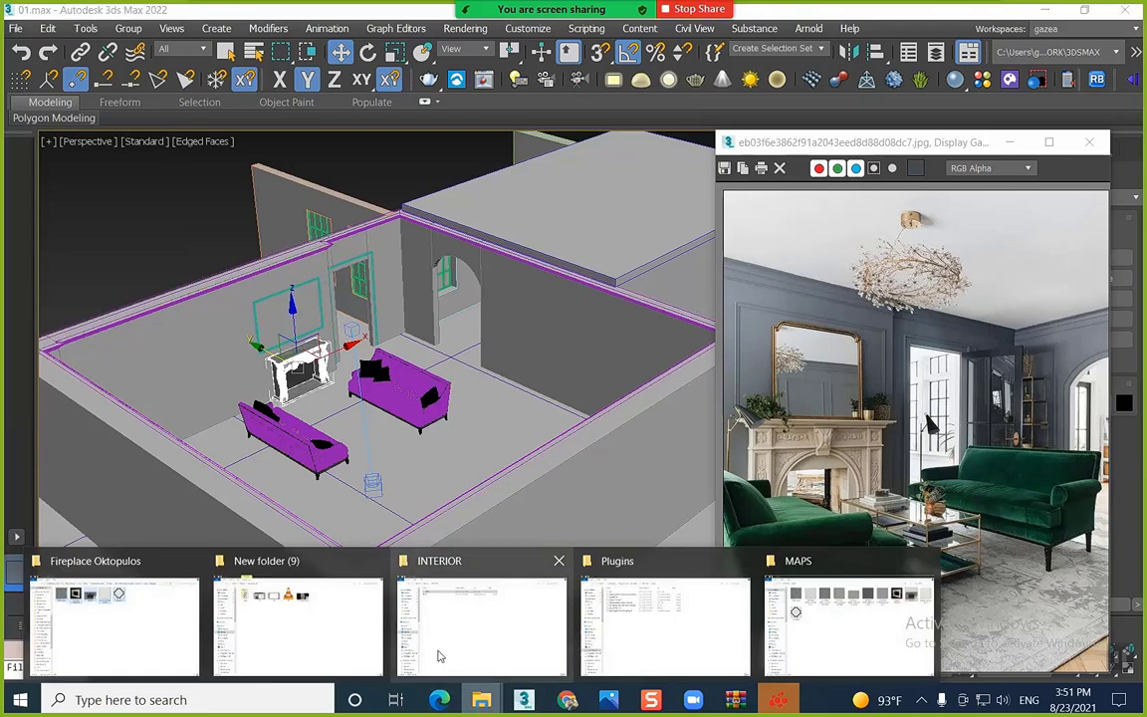
{"action": "left_click", "coordinate": [439, 637]}
{"action": "left_click", "coordinate": [62, 140]}
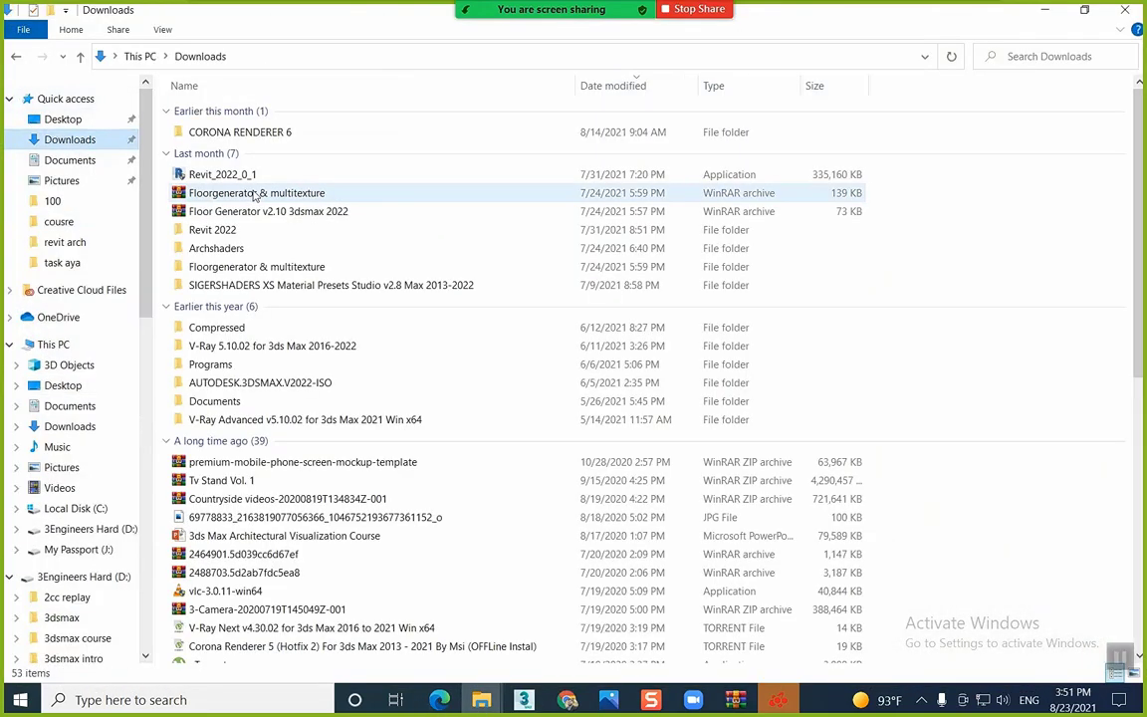
{"action": "double_click", "coordinate": [227, 266]}
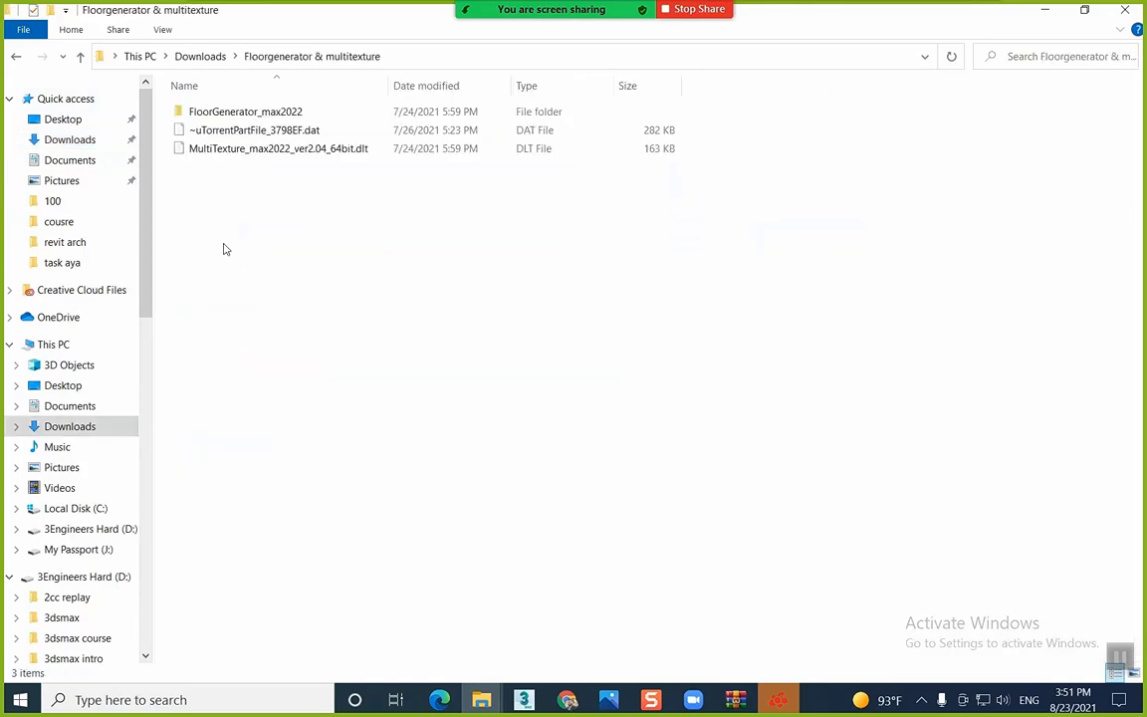
{"action": "double_click", "coordinate": [221, 114]}
{"action": "left_click", "coordinate": [223, 118]}
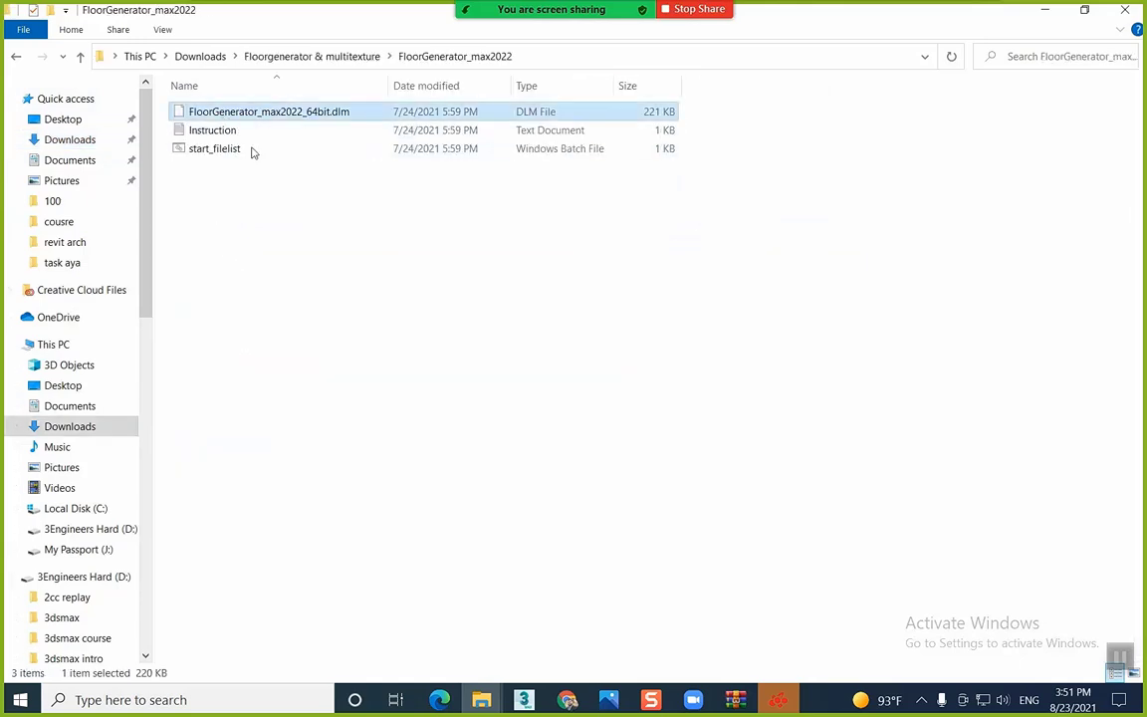
{"action": "right_click", "coordinate": [224, 114]}
{"action": "left_click", "coordinate": [307, 397]}
Examine the Plugins folder of the 3ds Max 2022 installation for the FloorGenerator file, reaching it from the desktop shortcut's file location
{"action": "left_click", "coordinate": [481, 700]}
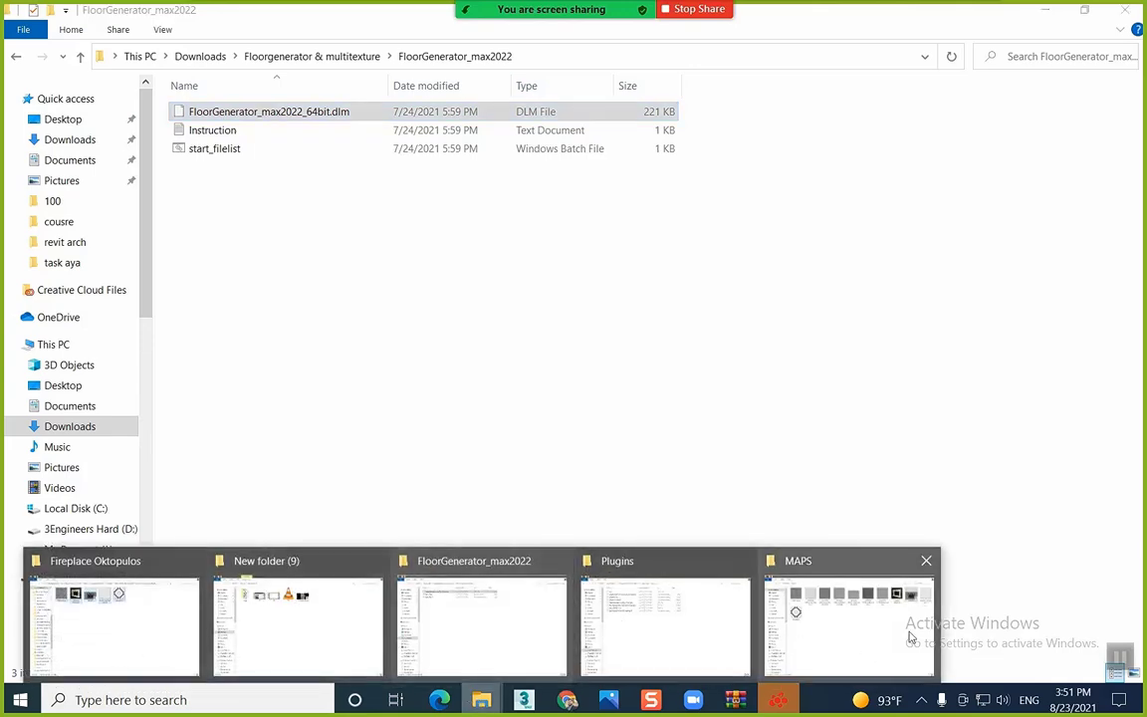
{"action": "left_click", "coordinate": [1044, 10]}
{"action": "left_click", "coordinate": [1044, 10]}
{"action": "left_click", "coordinate": [1044, 10]}
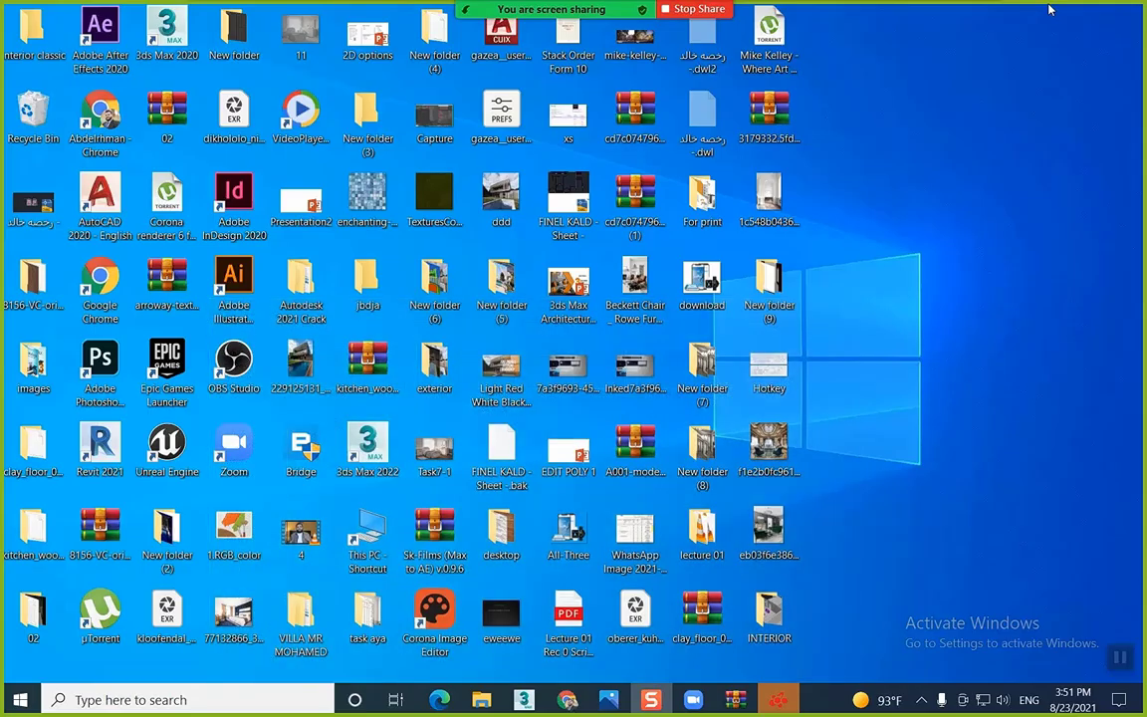
{"action": "right_click", "coordinate": [376, 454]}
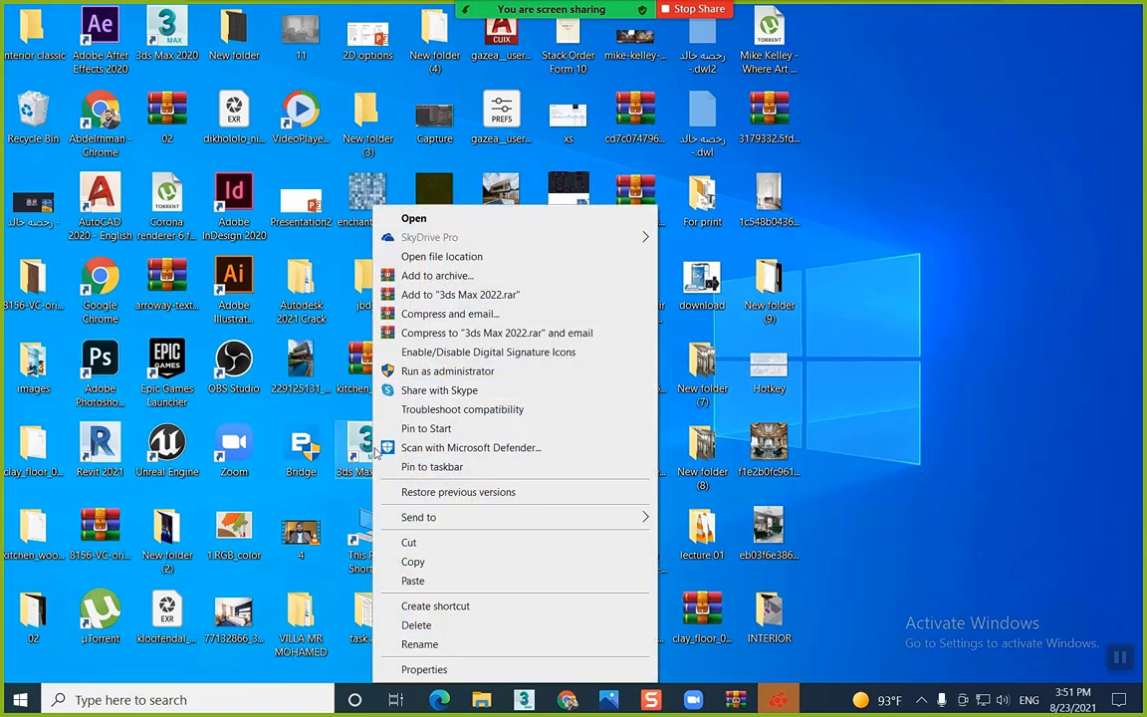
{"action": "left_click", "coordinate": [441, 256]}
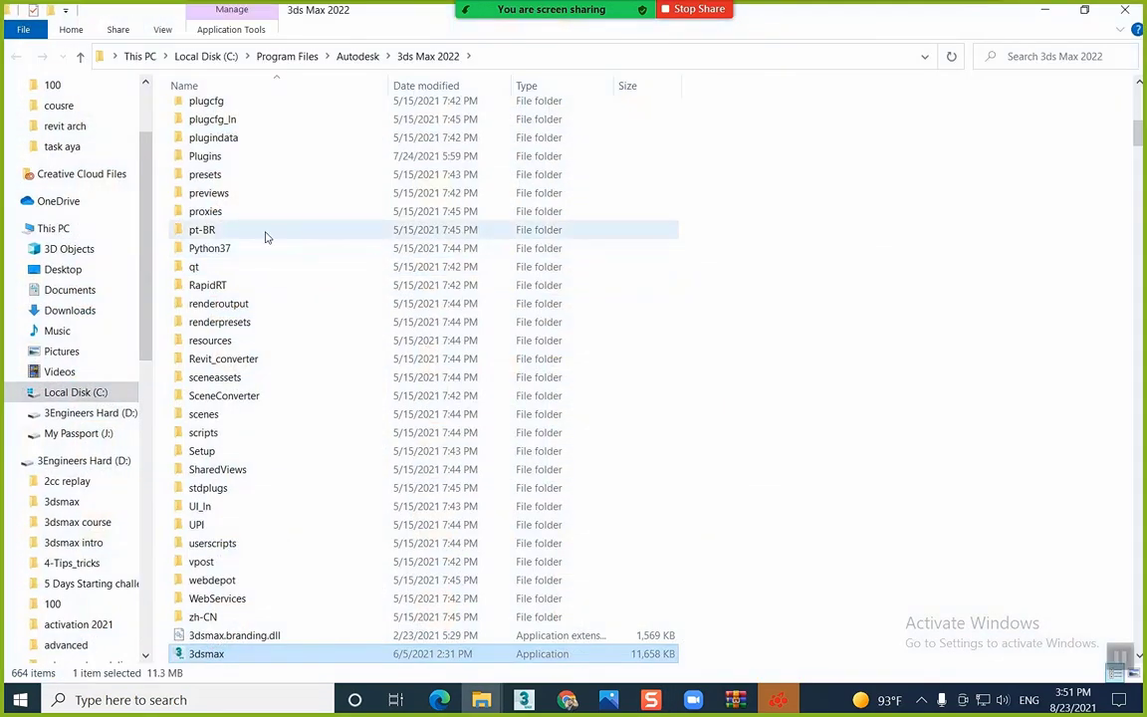
{"action": "double_click", "coordinate": [199, 156]}
{"action": "right_click", "coordinate": [290, 324]}
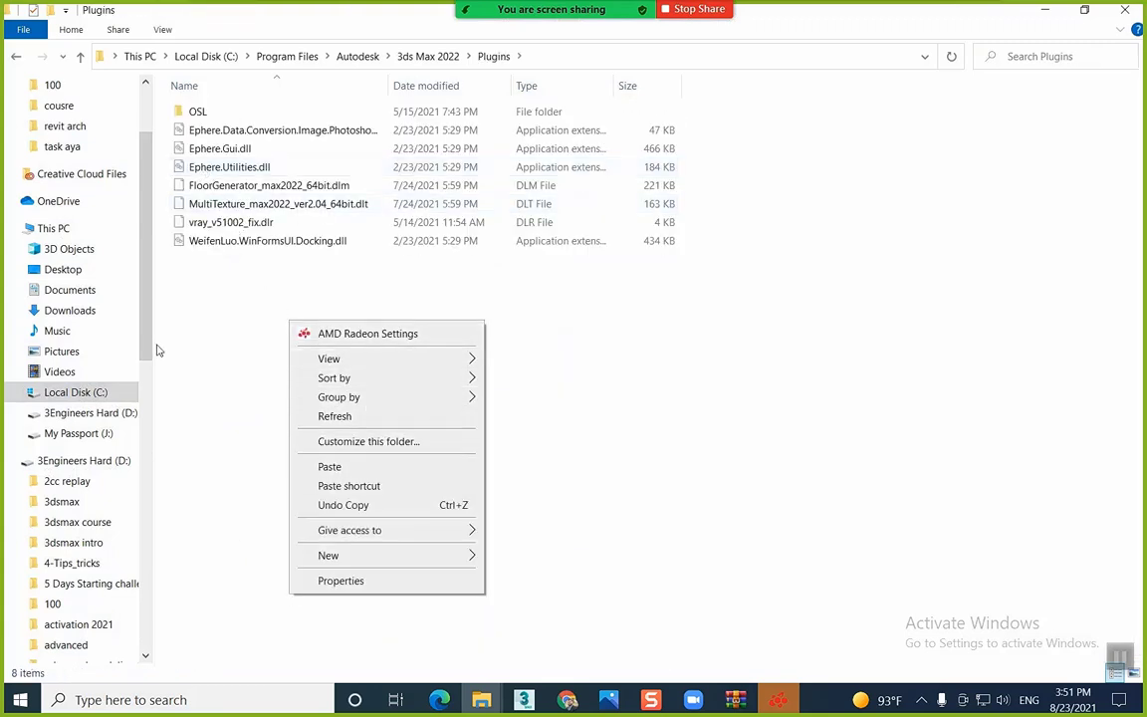
{"action": "left_click", "coordinate": [189, 311]}
{"action": "left_click", "coordinate": [1037, 15]}
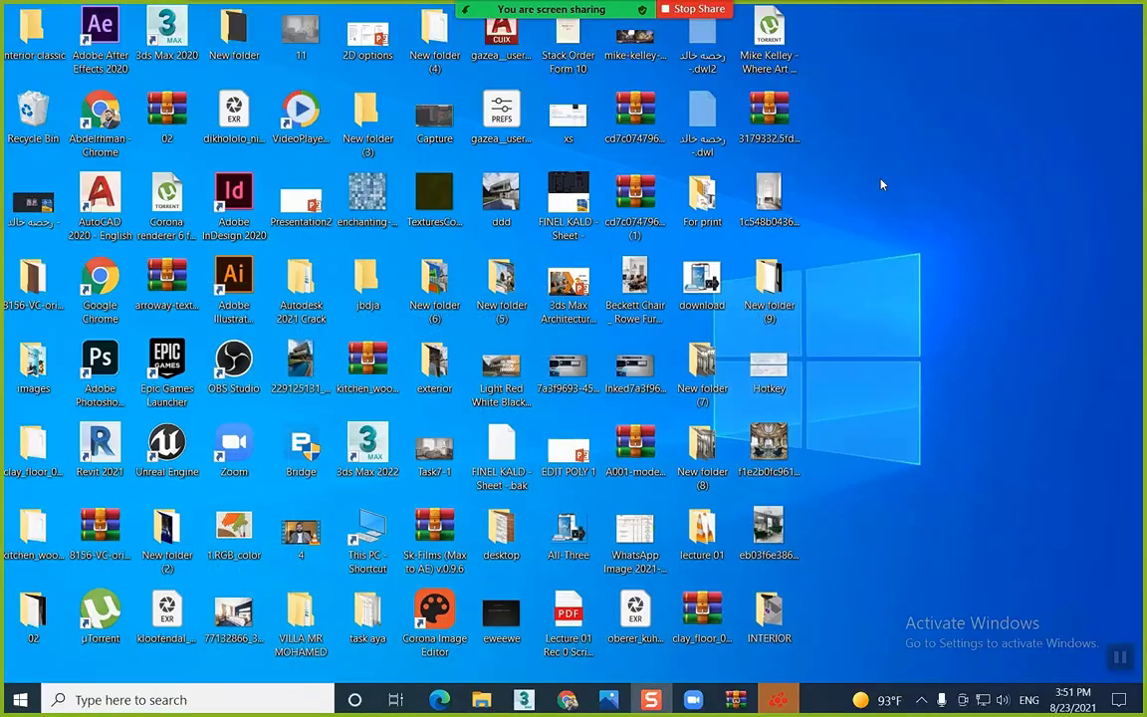
Switch back to 3ds Max, minimize the reference image and add the FloorGenerator modifier to the floor Plane001
{"action": "left_click", "coordinate": [524, 702]}
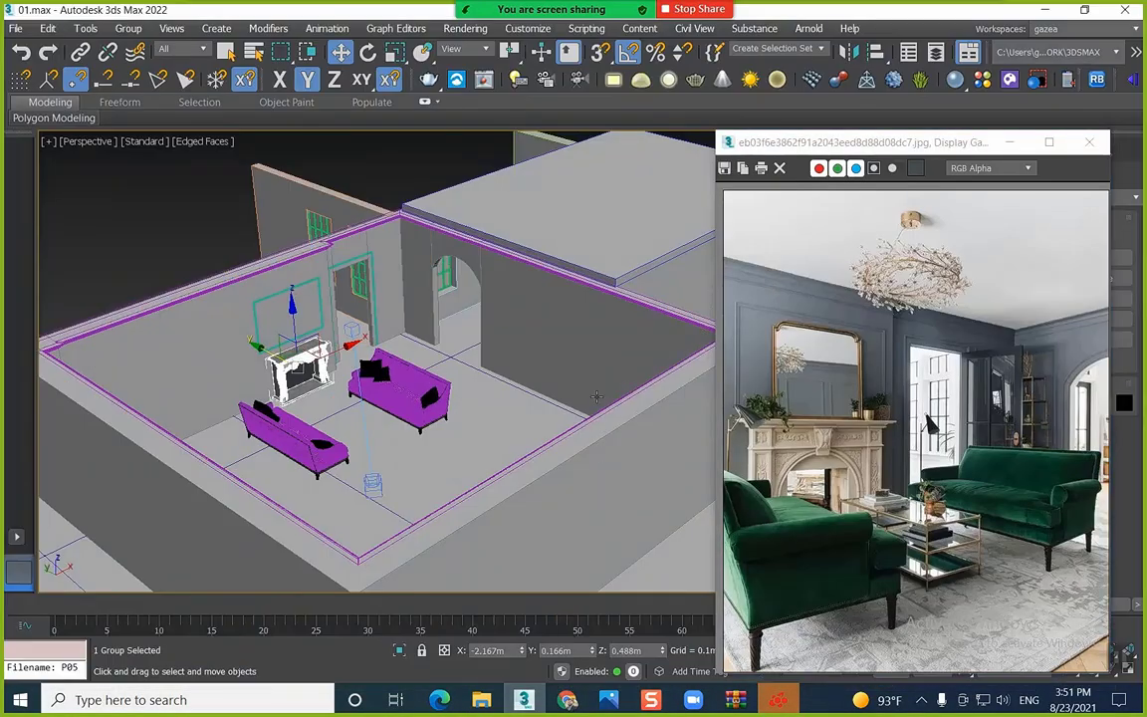
{"action": "scroll", "coordinate": [460, 426], "scroll_direction": "up", "scroll_amount": 5}
{"action": "left_click", "coordinate": [534, 371]}
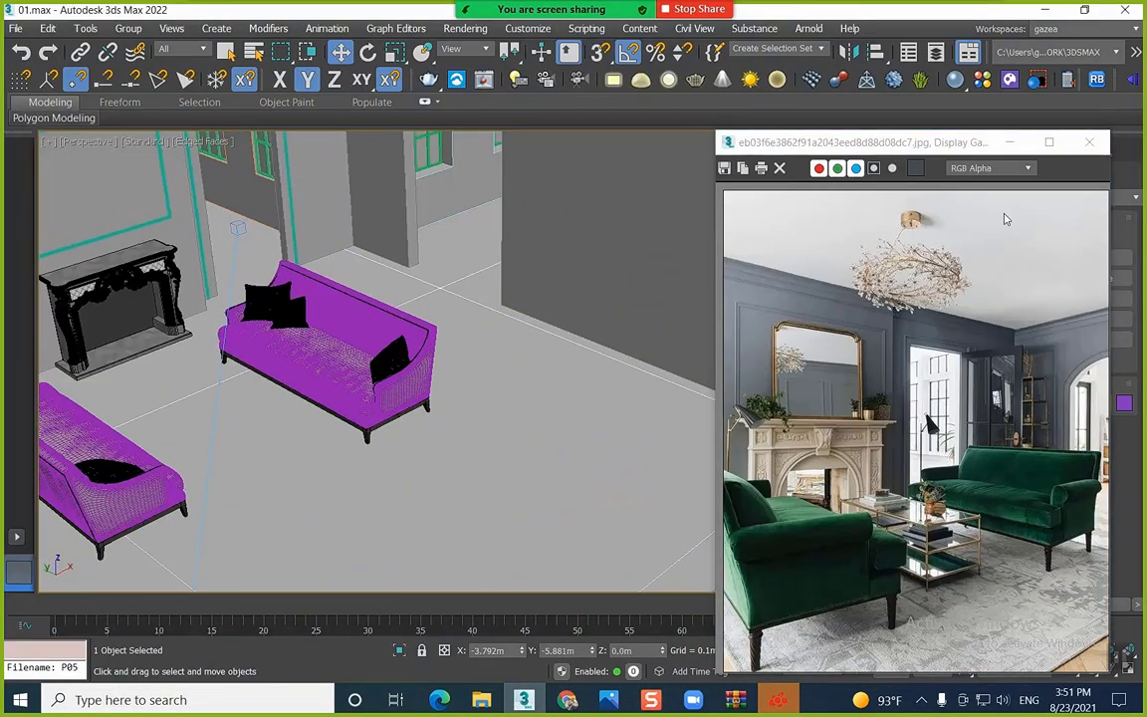
{"action": "left_click", "coordinate": [1009, 143]}
{"action": "left_click", "coordinate": [997, 152]}
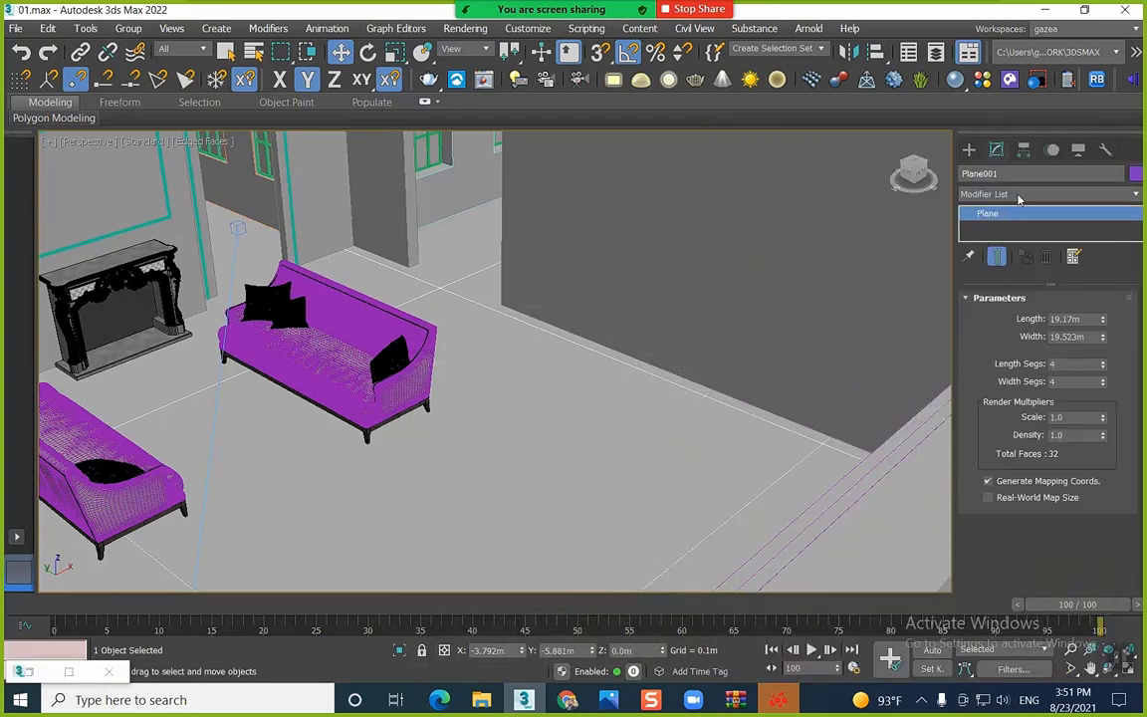
{"action": "left_click", "coordinate": [1018, 195]}
{"action": "scroll", "coordinate": [1035, 298], "scroll_direction": "down", "scroll_amount": 10}
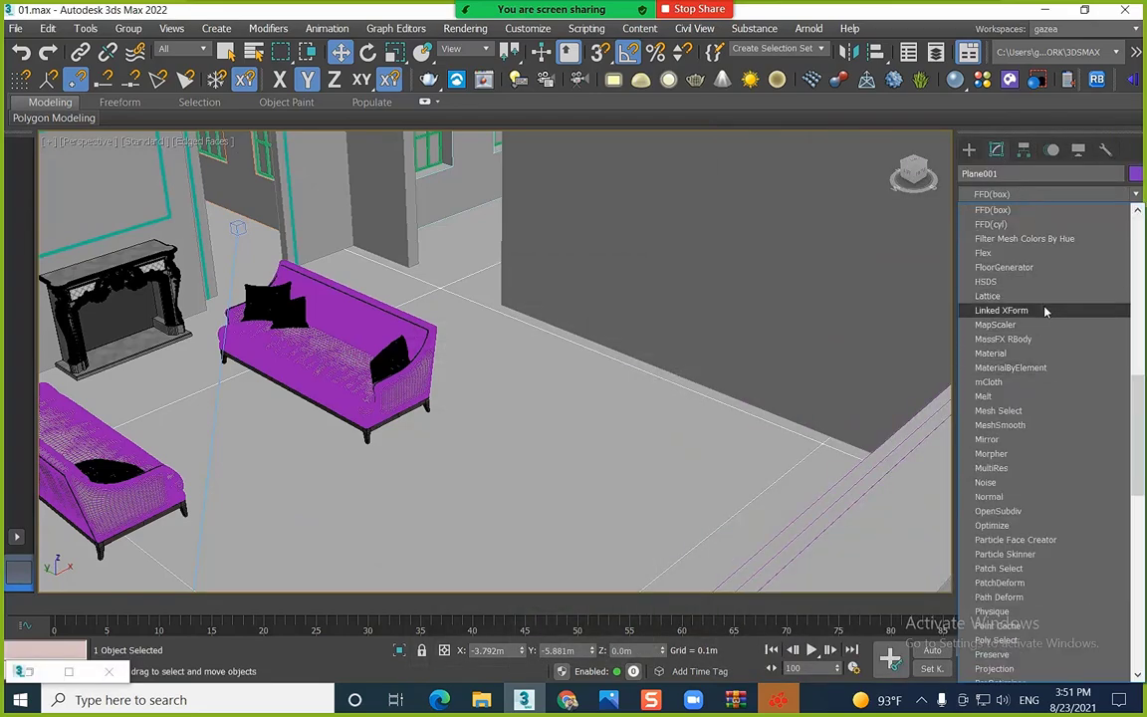
{"action": "left_click", "coordinate": [1035, 269]}
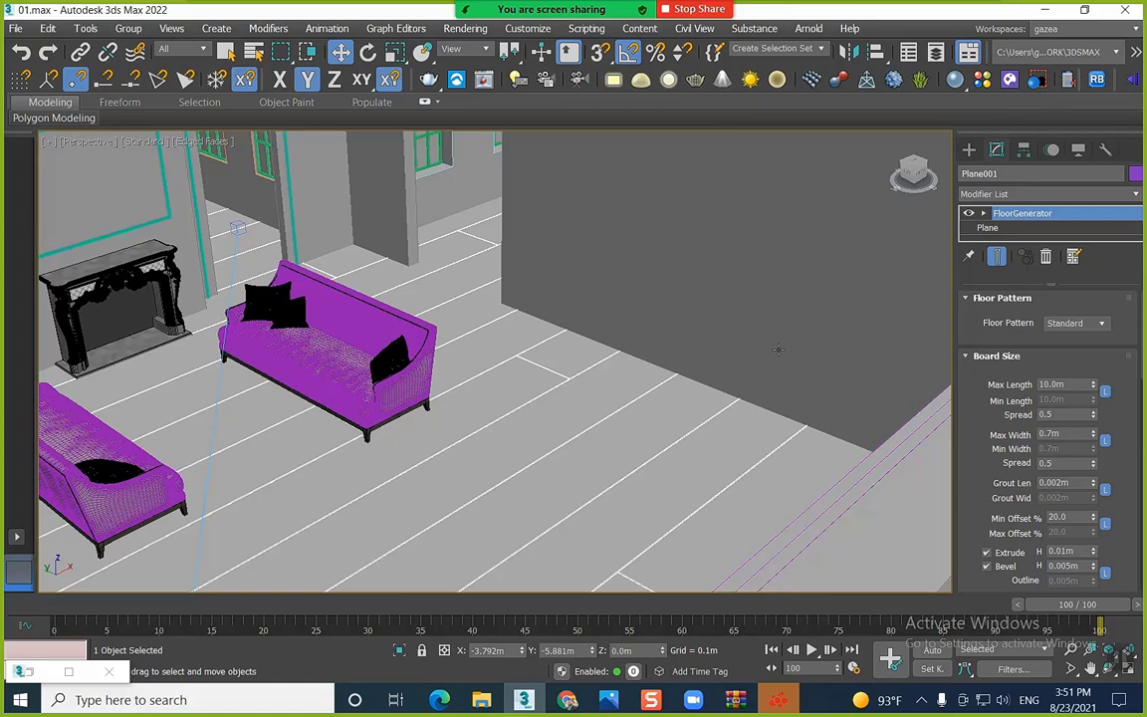
Move the board floor horizontally to about X 1.941 m, Y -4.82 m so that it extends beneath the adjoining rooms
{"action": "scroll", "coordinate": [478, 358], "scroll_direction": "down", "scroll_amount": 10}
{"action": "middle_click_drag", "start_coordinate": [478, 328], "coordinate": [505, 287]}
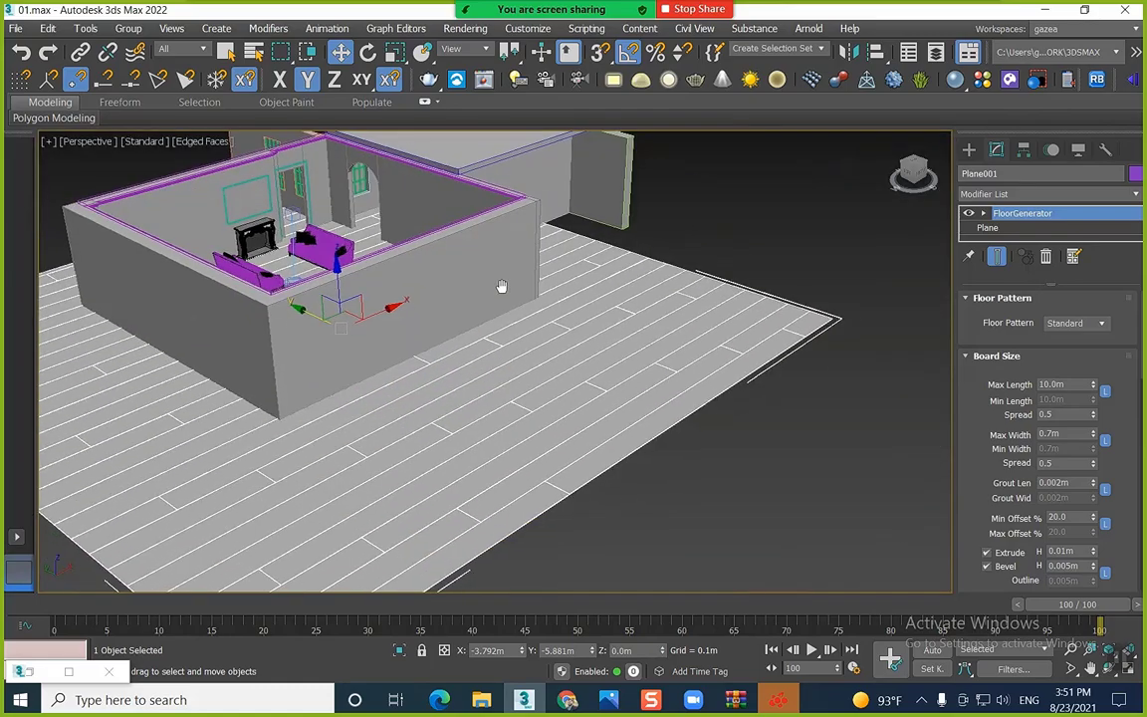
{"action": "scroll", "coordinate": [423, 295], "scroll_direction": "up", "scroll_amount": 4}
{"action": "middle_click_drag", "start_coordinate": [423, 295], "coordinate": [940, 357], "text": "alt"}
{"action": "scroll", "coordinate": [939, 356], "scroll_direction": "down", "scroll_amount": 5}
{"action": "scroll", "coordinate": [914, 337], "scroll_direction": "up", "scroll_amount": 5}
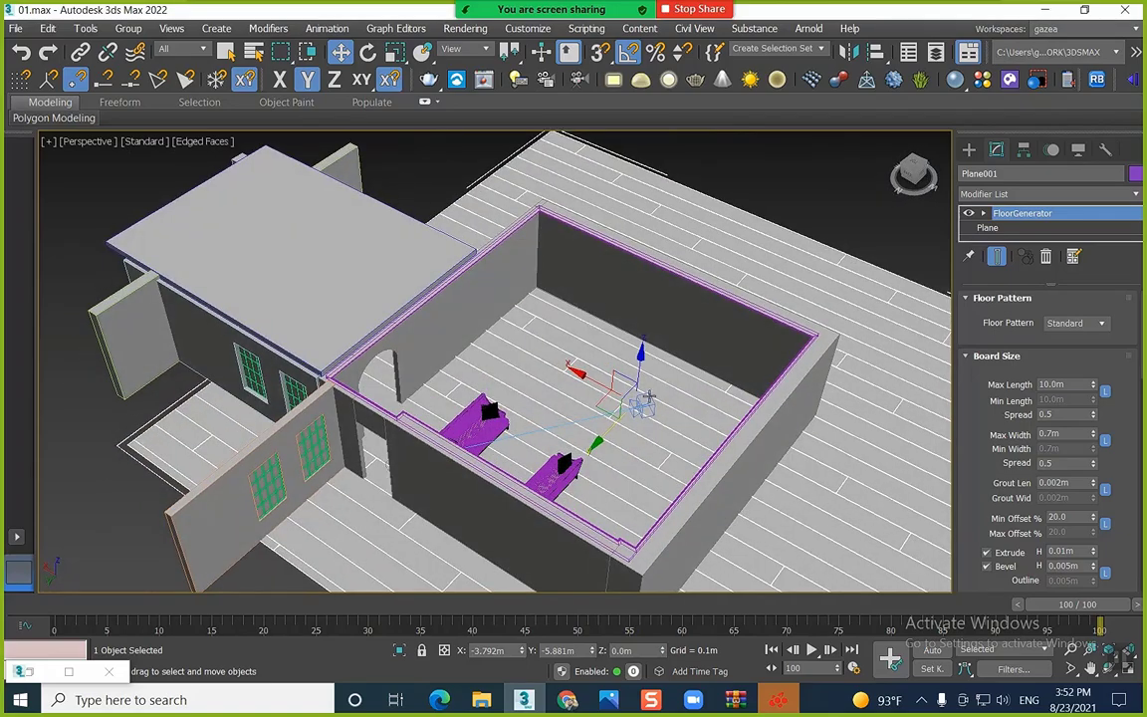
{"action": "left_click_drag", "start_coordinate": [601, 409], "coordinate": [414, 342]}
{"action": "middle_click_drag", "start_coordinate": [414, 342], "coordinate": [786, 425], "text": "alt"}
{"action": "scroll", "coordinate": [391, 320], "scroll_direction": "up", "scroll_amount": 5}
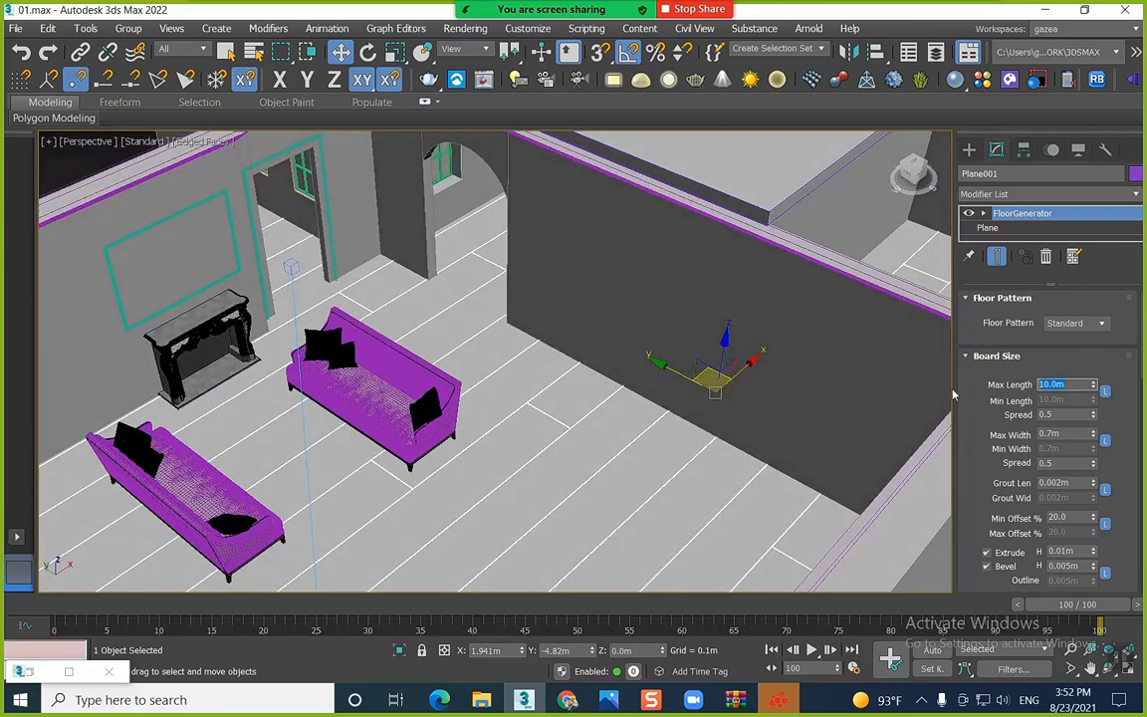
Set the floor boards' maximum length to 1 m and maximum width to 0.2 m
{"action": "type", "text": "1"}
{"action": "key", "text": "Return"}
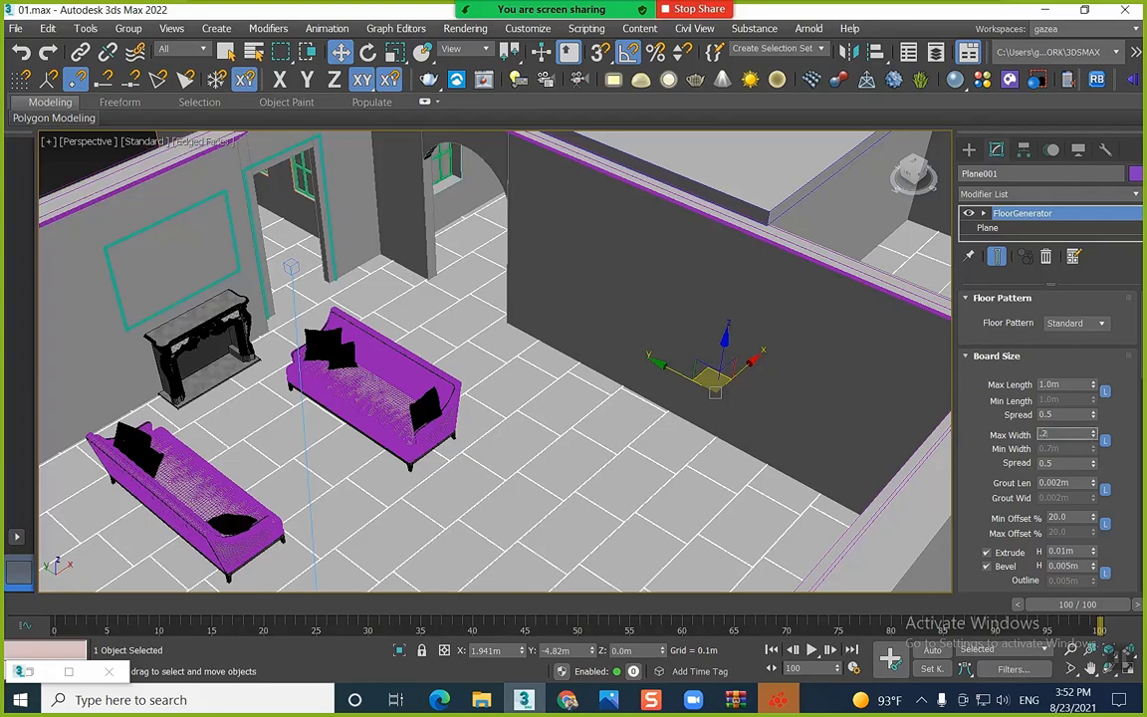
{"action": "type", "text": ".2"}
{"action": "key", "text": "Return"}
{"action": "middle_click_drag", "start_coordinate": [422, 352], "coordinate": [436, 355], "text": "alt"}
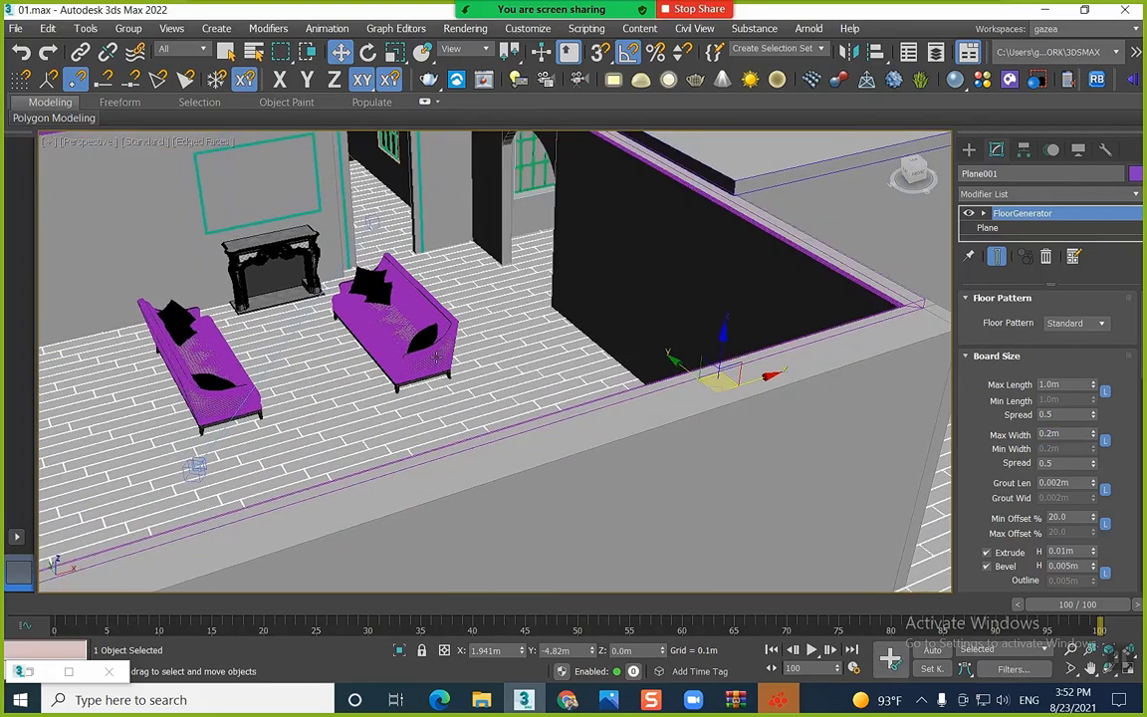
{"action": "scroll", "coordinate": [436, 355], "scroll_direction": "up", "scroll_amount": 5}
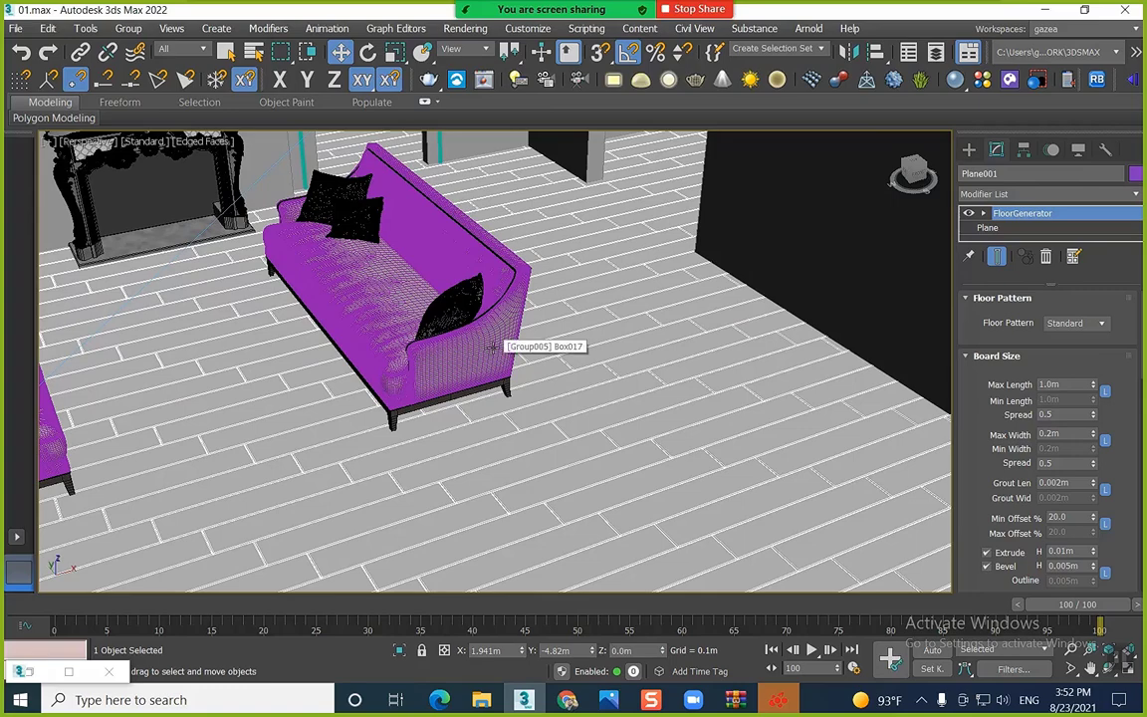
Hide the edged faces in the perspective view and disable Bevel for the floor boards
{"action": "key", "text": "F4"}
{"action": "scroll", "coordinate": [491, 347], "scroll_direction": "up", "scroll_amount": 10}
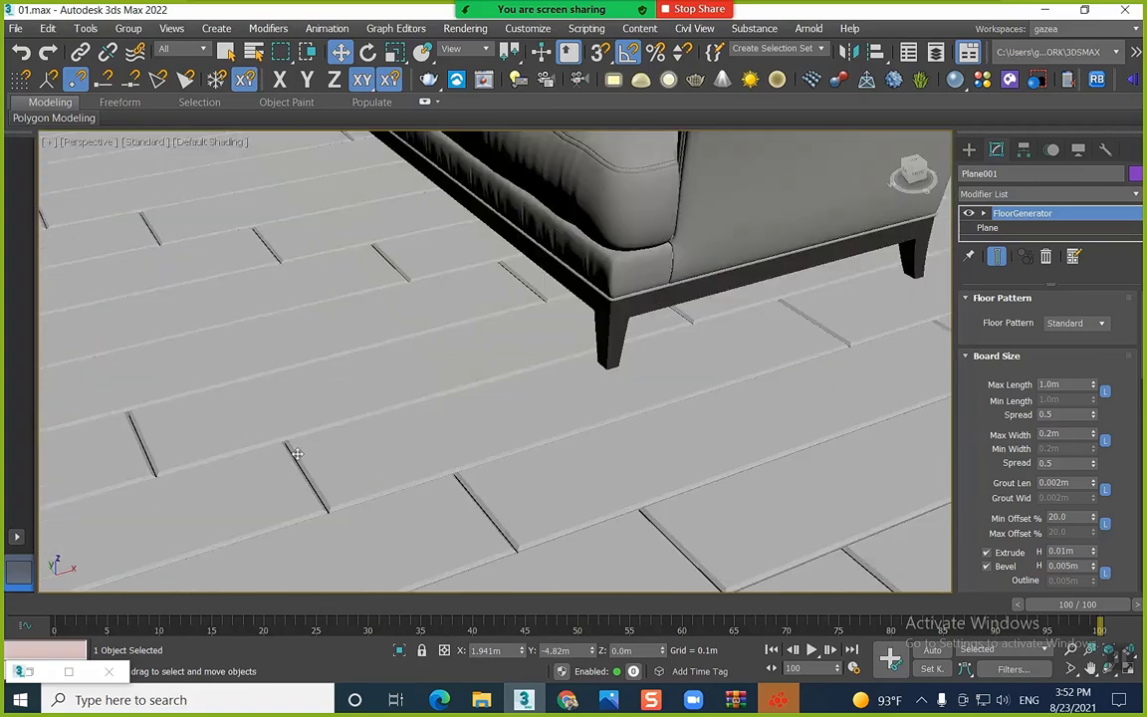
{"action": "middle_click_drag", "start_coordinate": [687, 416], "coordinate": [464, 373]}
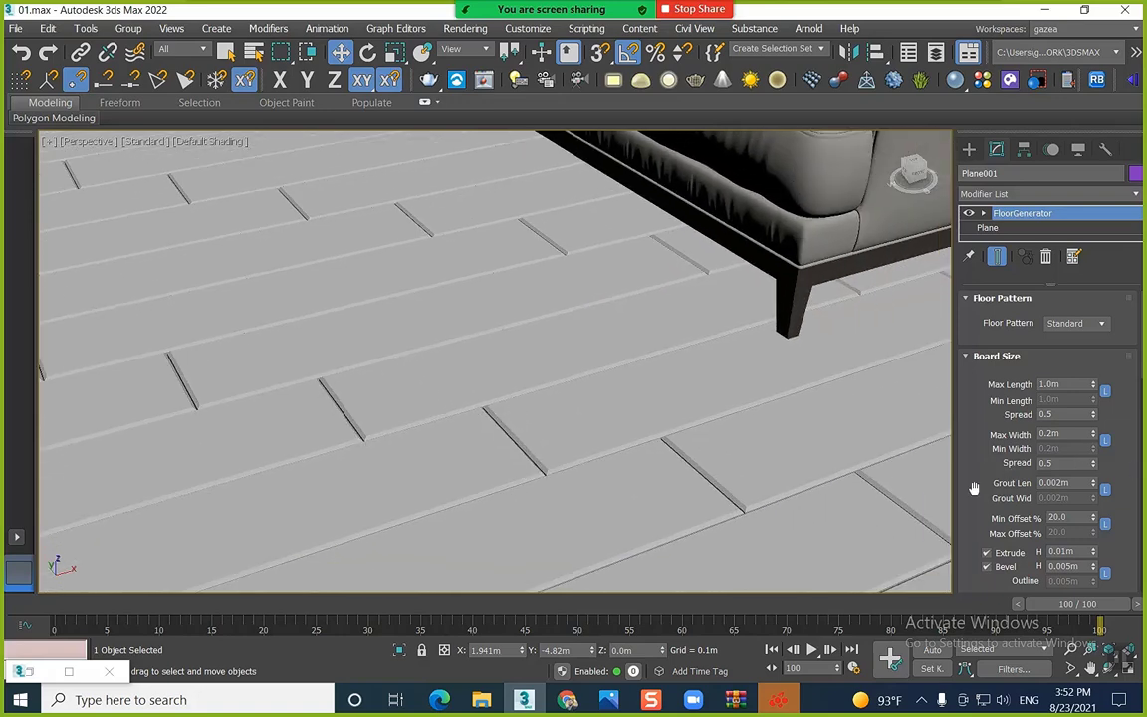
{"action": "scroll", "coordinate": [356, 399], "scroll_direction": "up", "scroll_amount": 5}
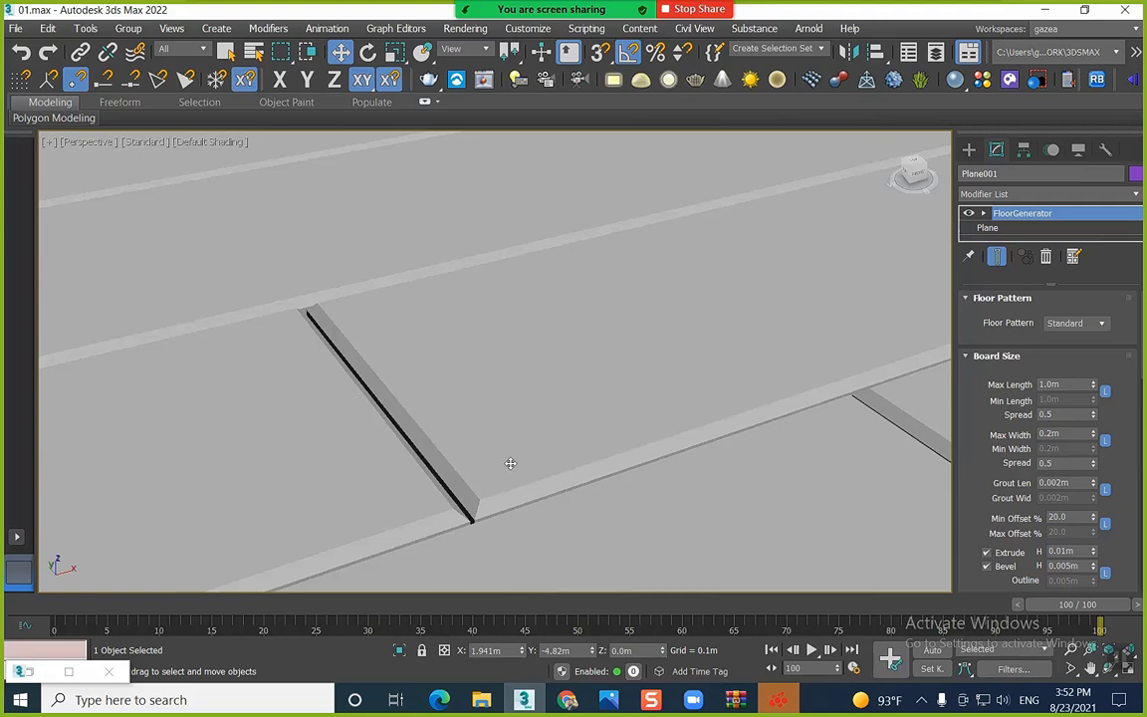
{"action": "left_click", "coordinate": [999, 568]}
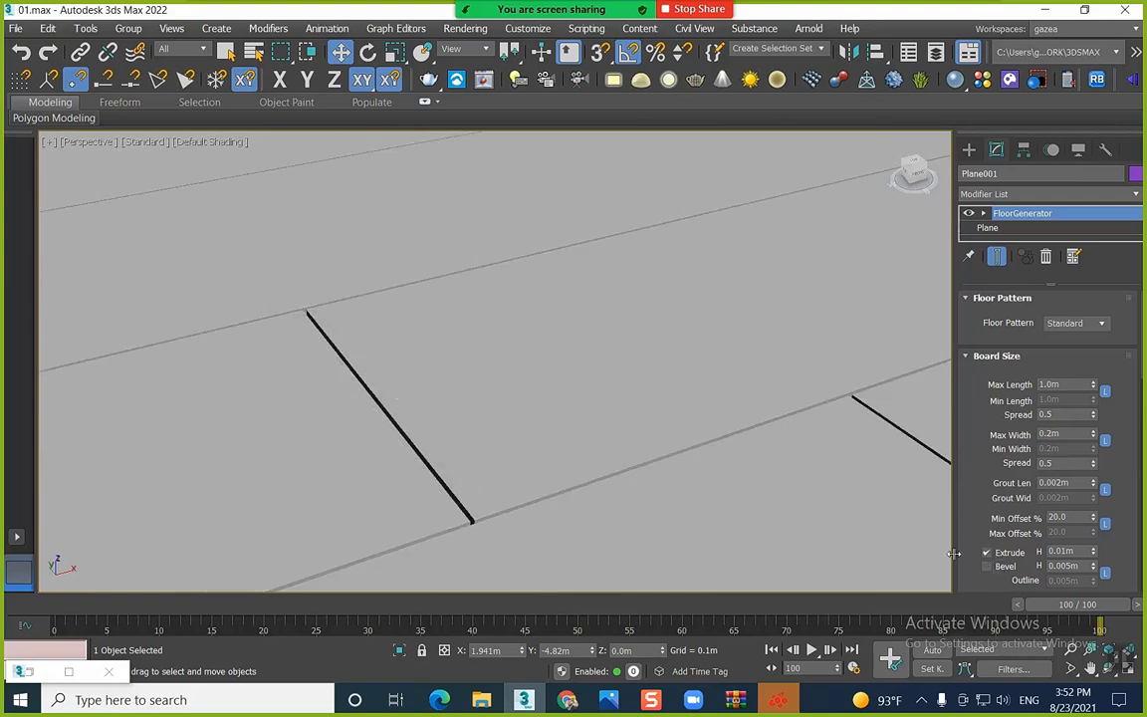
{"action": "middle_click_drag", "start_coordinate": [622, 443], "coordinate": [592, 443]}
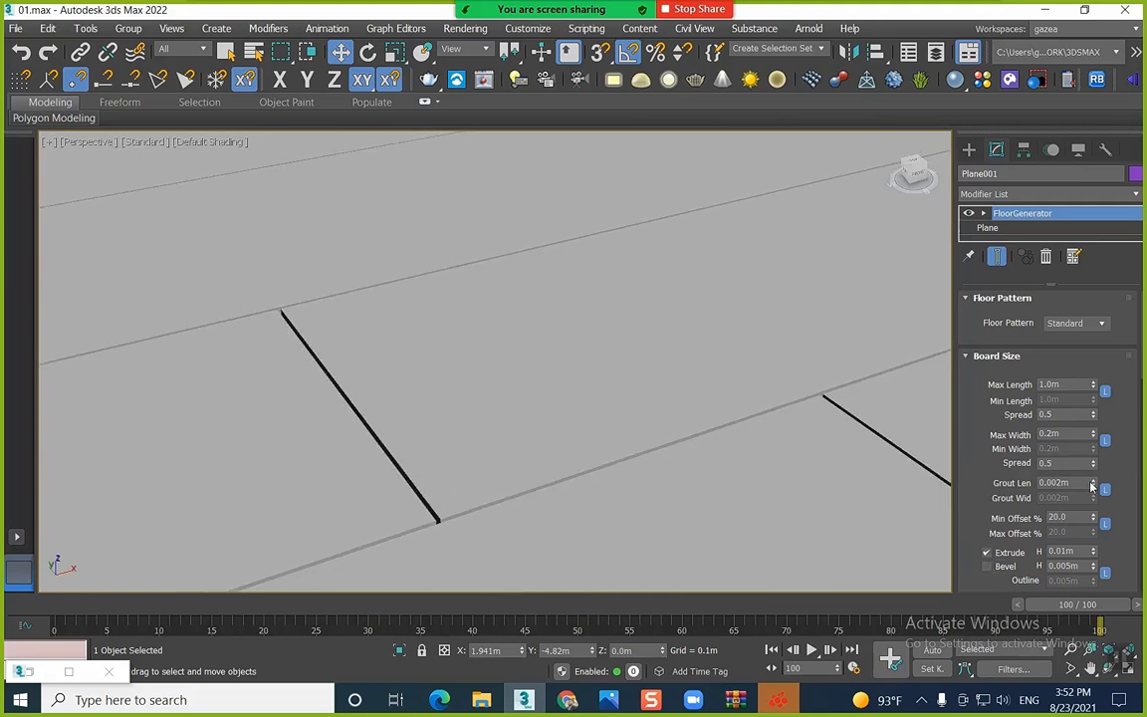
Clone the floor as a copy named Plane006 and remove the copy's FloorGenerator modifier, leaving a plain plane under the boards
{"action": "key", "text": "ctrl+v"}
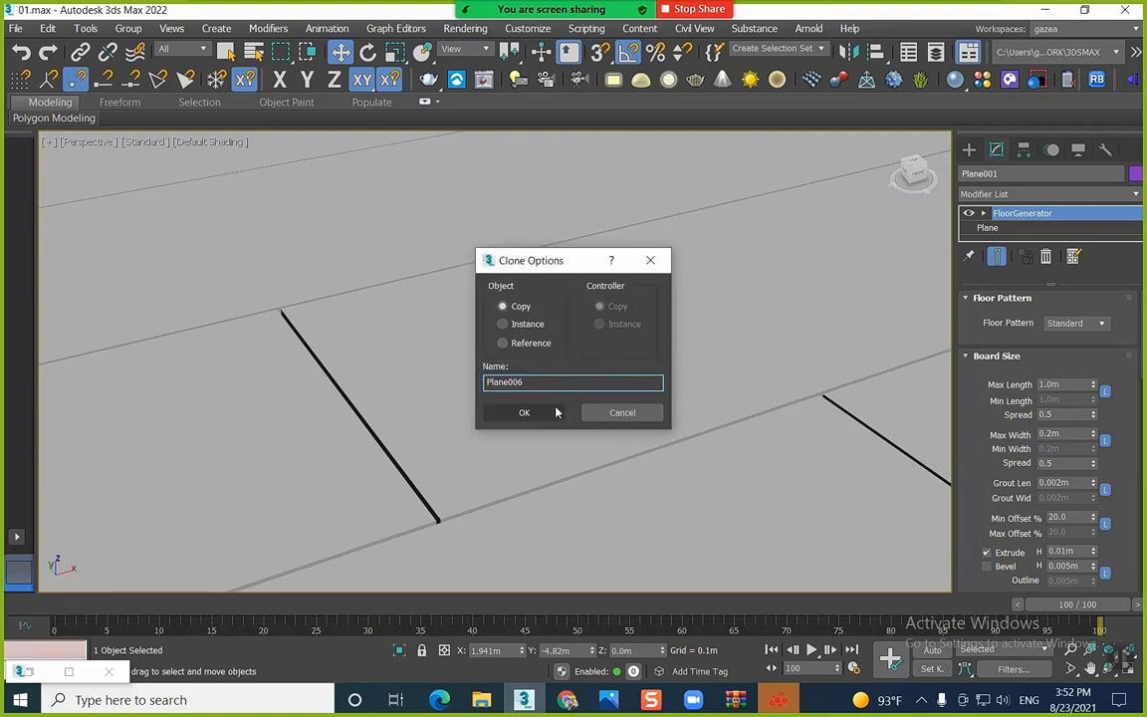
{"action": "left_click", "coordinate": [650, 260]}
{"action": "left_click", "coordinate": [630, 434]}
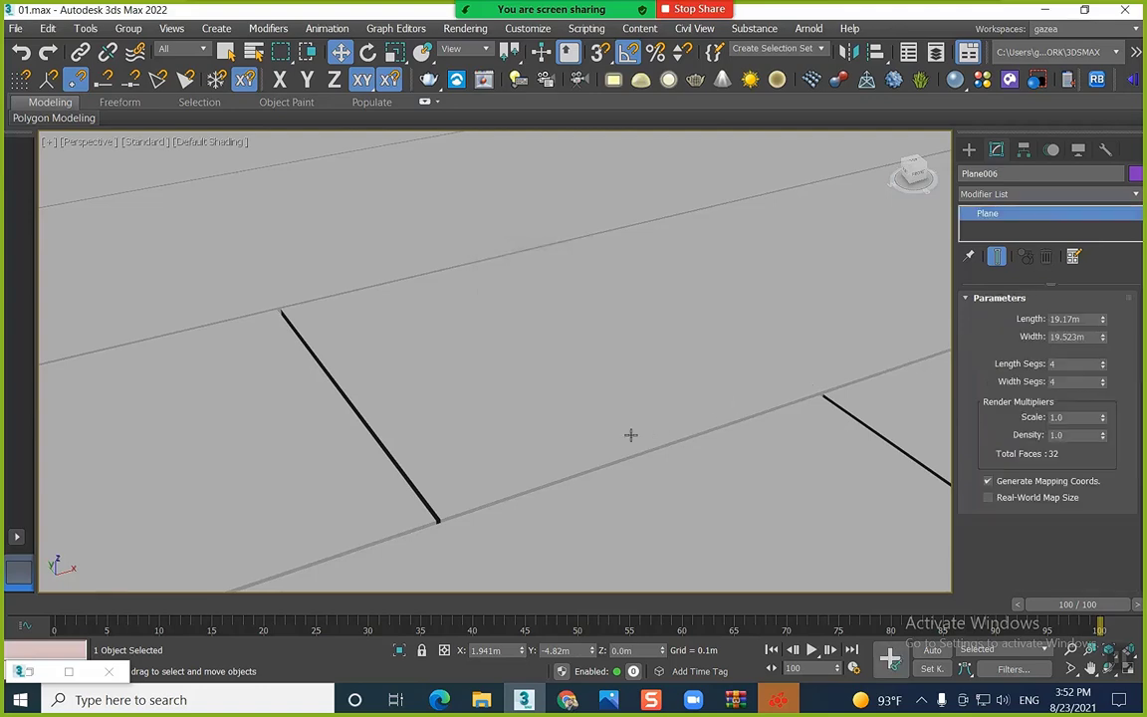
{"action": "scroll", "coordinate": [623, 431], "scroll_direction": "down", "scroll_amount": 4}
{"action": "middle_click_drag", "start_coordinate": [624, 430], "coordinate": [515, 414]}
{"action": "scroll", "coordinate": [517, 410], "scroll_direction": "up", "scroll_amount": 5}
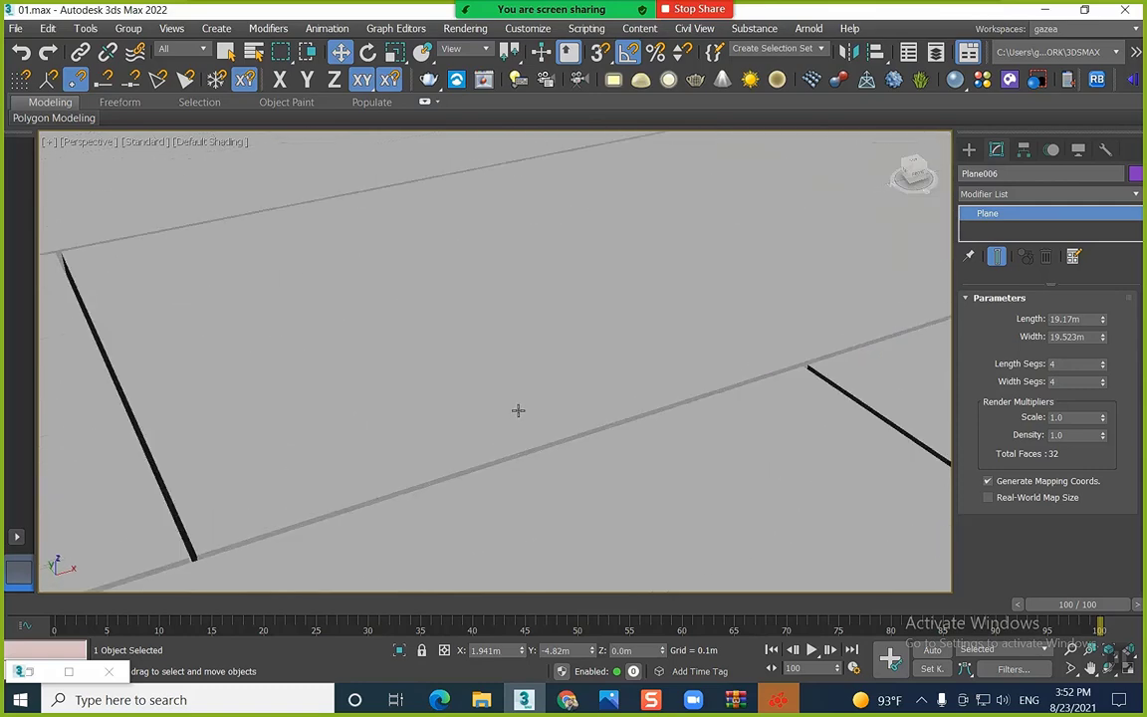
{"action": "scroll", "coordinate": [557, 410], "scroll_direction": "down", "scroll_amount": 4}
{"action": "scroll", "coordinate": [643, 415], "scroll_direction": "up", "scroll_amount": 1}
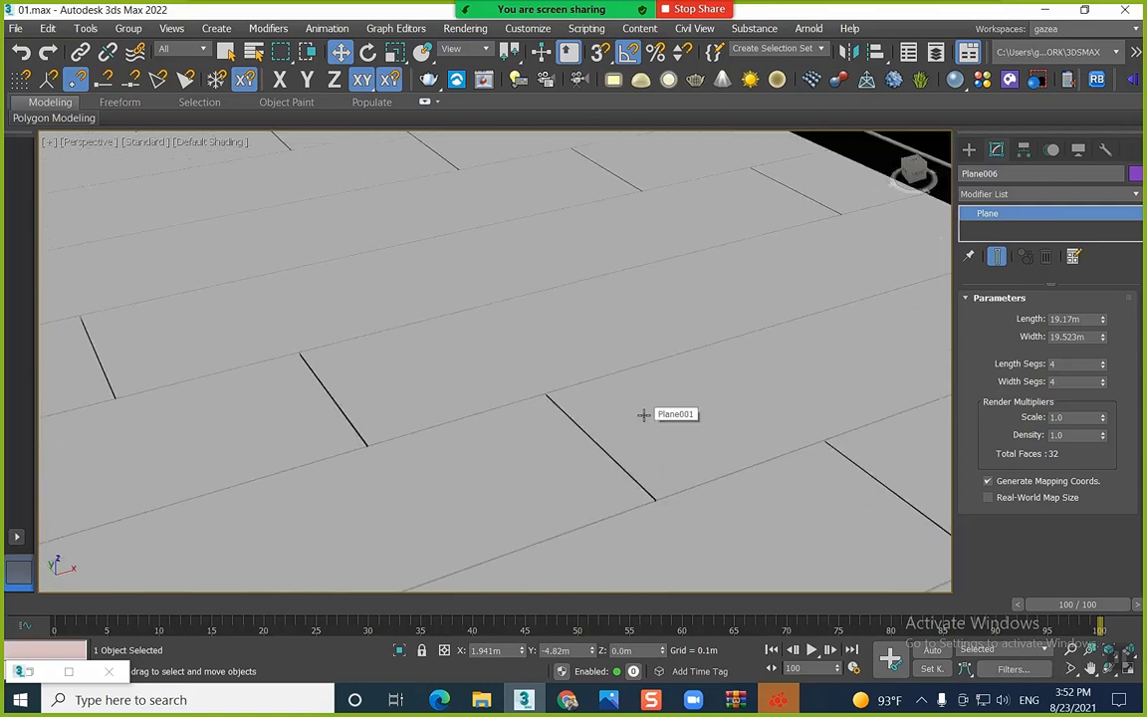
Select the board floor Plane001, change its floor pattern to Herringbone and check it around the sofas
{"action": "left_click", "coordinate": [565, 382]}
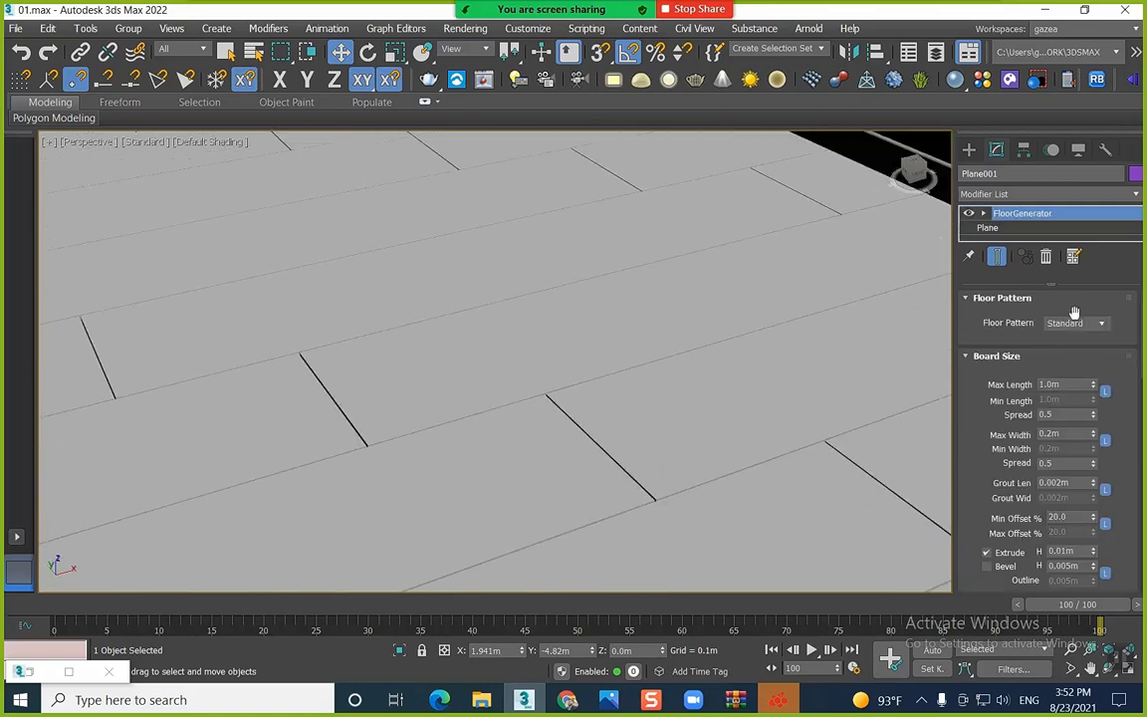
{"action": "left_click", "coordinate": [1076, 323]}
{"action": "left_click", "coordinate": [1073, 344]}
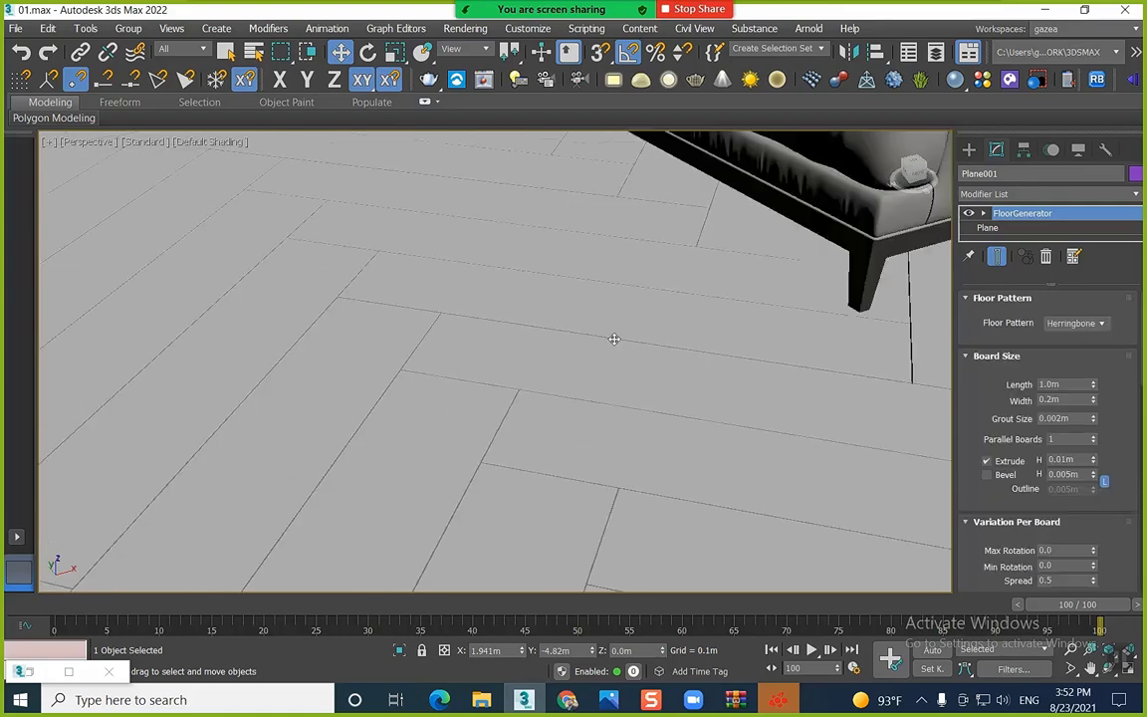
{"action": "scroll", "coordinate": [614, 340], "scroll_direction": "down", "scroll_amount": 5}
{"action": "middle_click_drag", "start_coordinate": [630, 342], "coordinate": [665, 321]}
{"action": "key", "text": "space"}
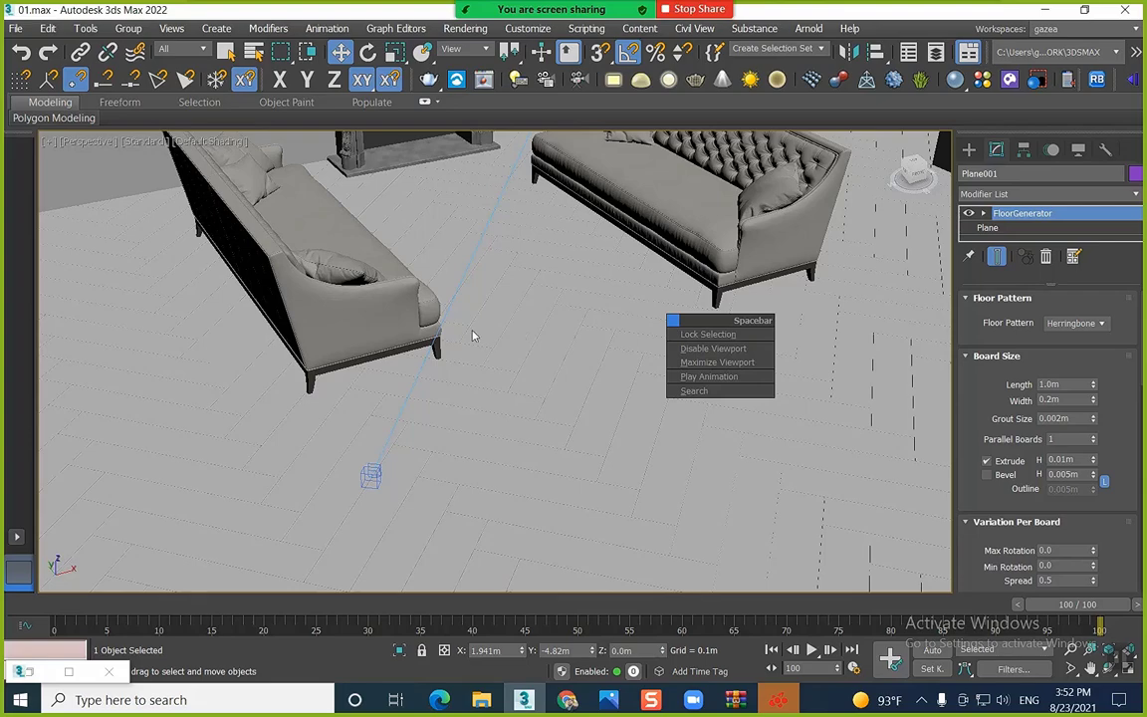
{"action": "middle_click_drag", "start_coordinate": [472, 336], "coordinate": [535, 333], "text": "alt"}
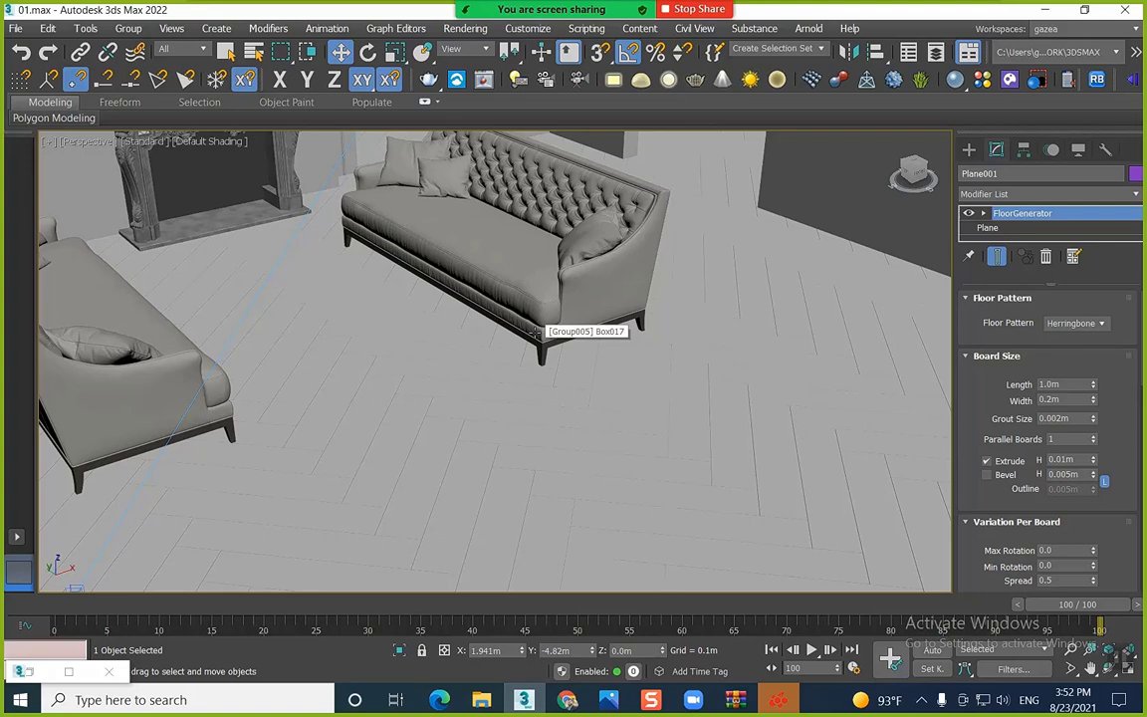
{"action": "middle_click_drag", "start_coordinate": [531, 331], "coordinate": [551, 359], "text": "alt"}
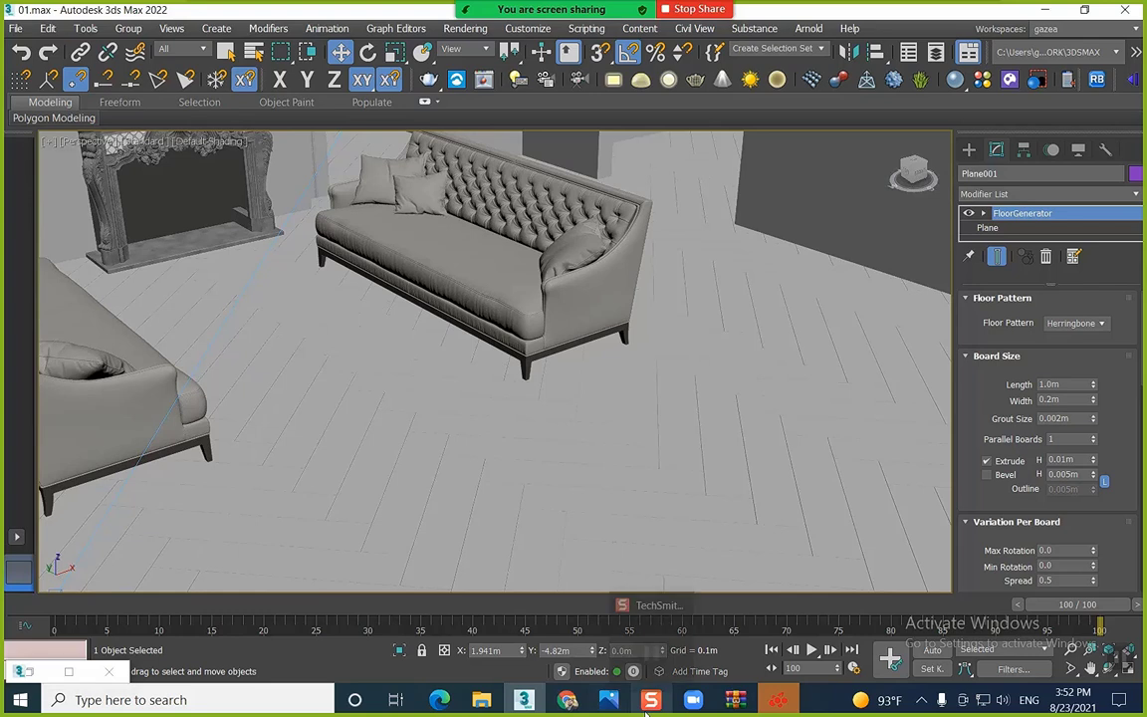
Switch to the FloorGenerator_max2022 folder in File Explorer and copy the plugin file FloorGenerator_max2022_64bit.dlm
{"action": "mouse_move", "coordinate": [776, 699]}
{"action": "left_click", "coordinate": [854, 579]}
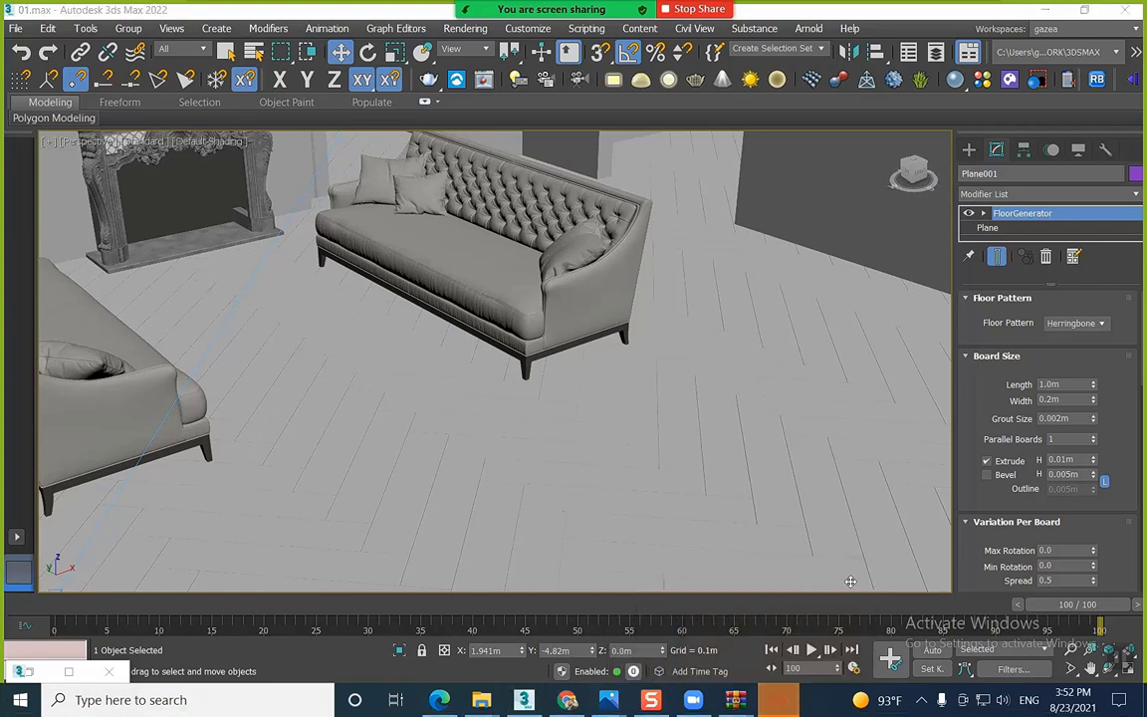
{"action": "left_click", "coordinate": [1044, 10]}
{"action": "mouse_move", "coordinate": [478, 705]}
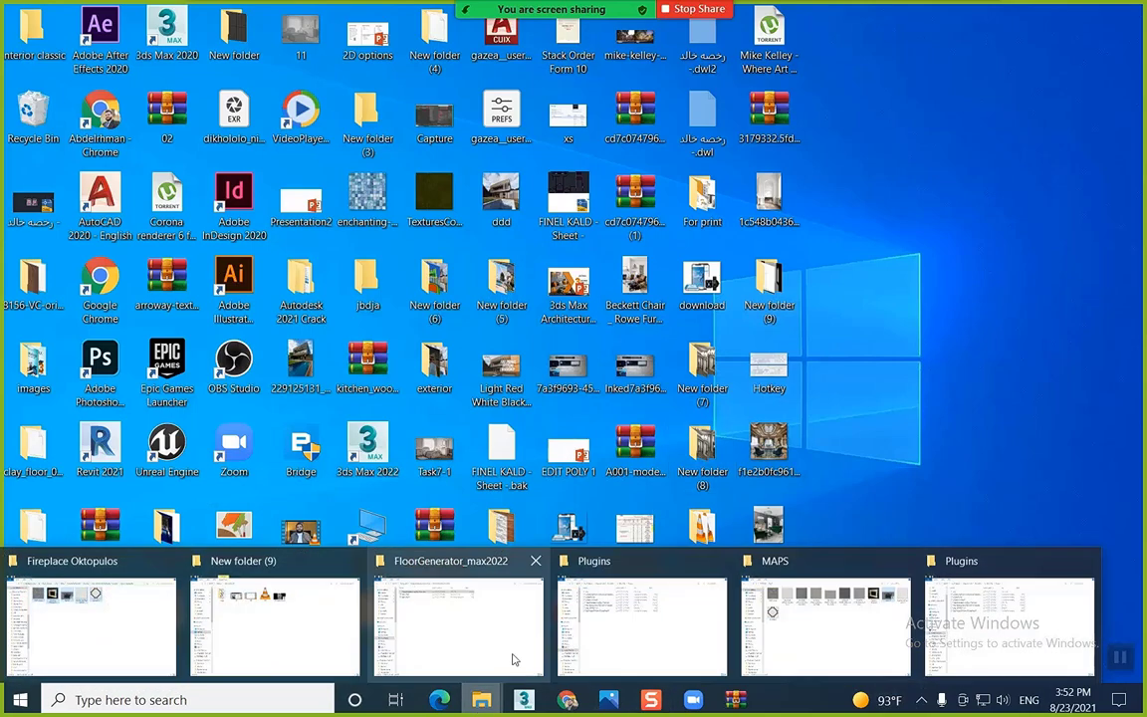
{"action": "left_click", "coordinate": [451, 616]}
{"action": "right_click", "coordinate": [351, 111]}
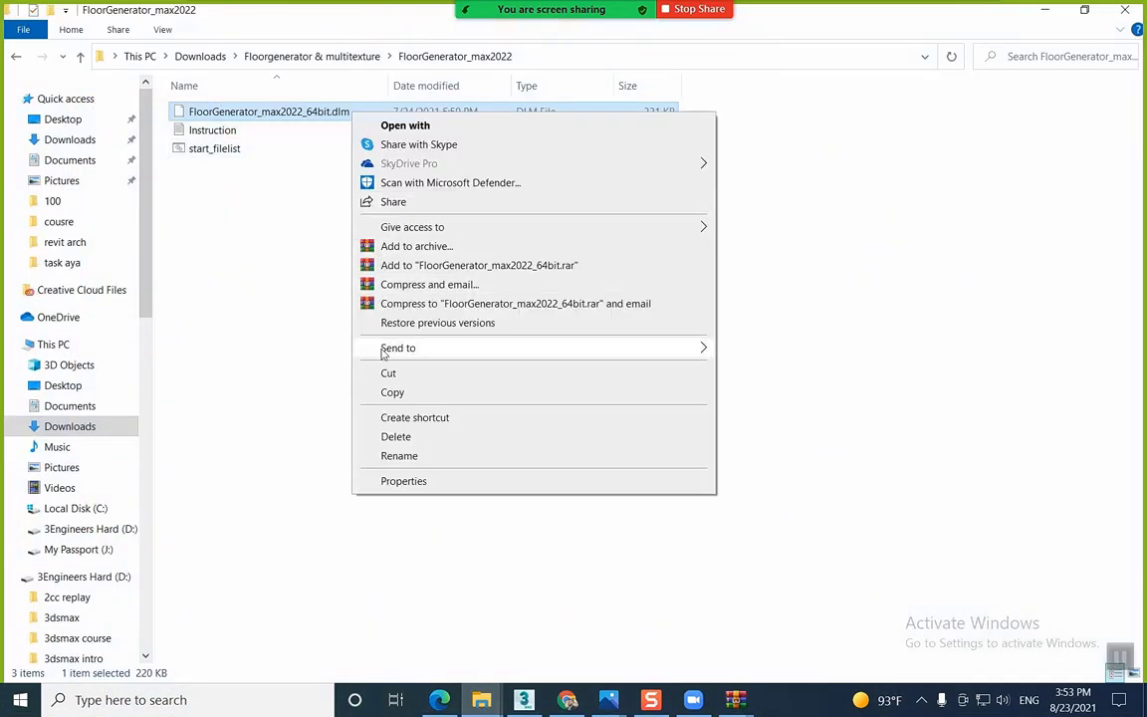
{"action": "left_click", "coordinate": [404, 391]}
View the 3ds Max 2022 Plugins folder that holds the installed plugin files and minimize both folder windows
{"action": "mouse_move", "coordinate": [482, 700]}
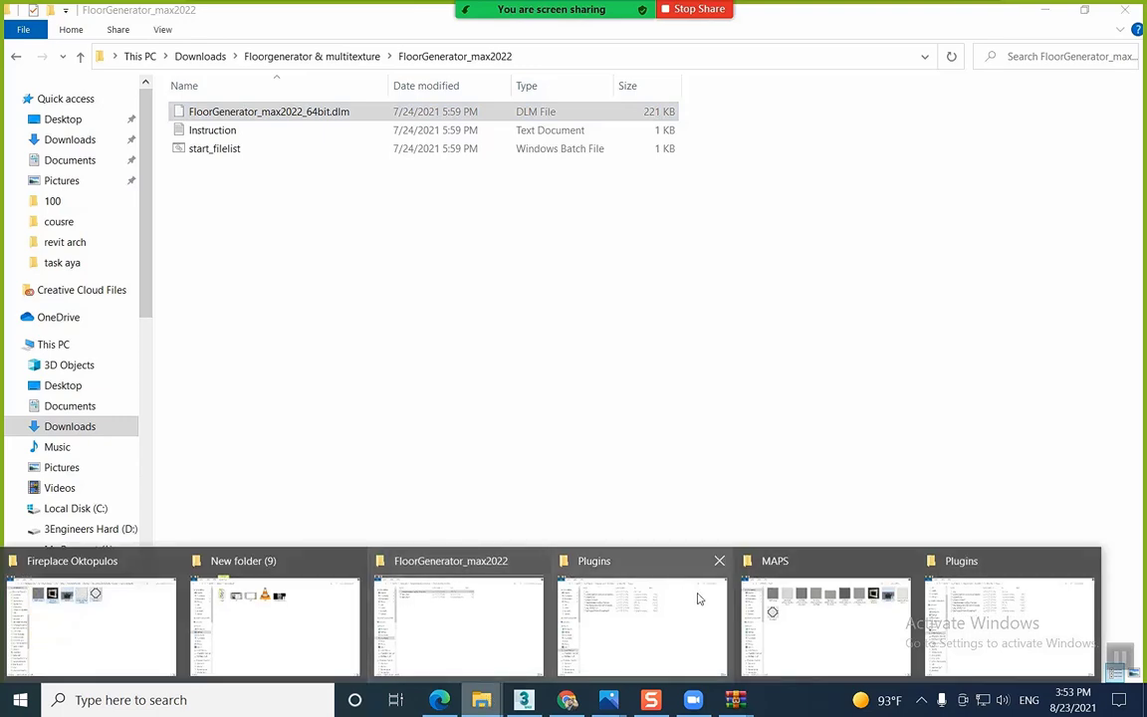
{"action": "left_click", "coordinate": [1008, 612]}
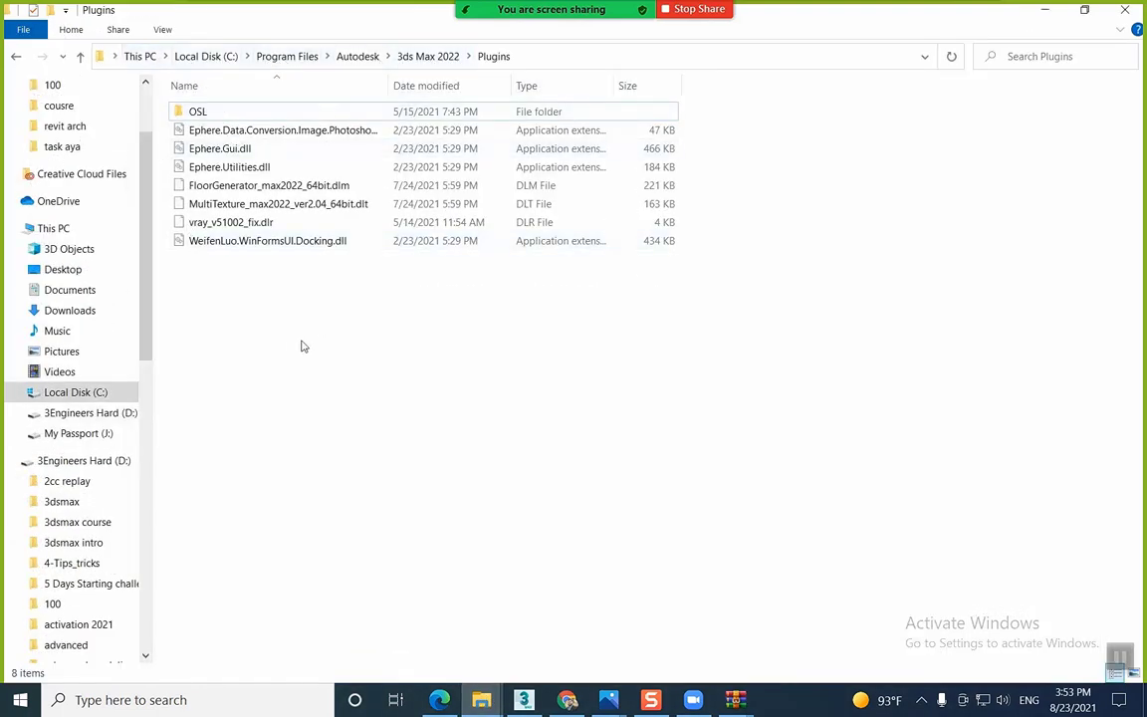
{"action": "right_click", "coordinate": [243, 322]}
{"action": "left_click", "coordinate": [777, 434]}
{"action": "left_click", "coordinate": [1041, 10]}
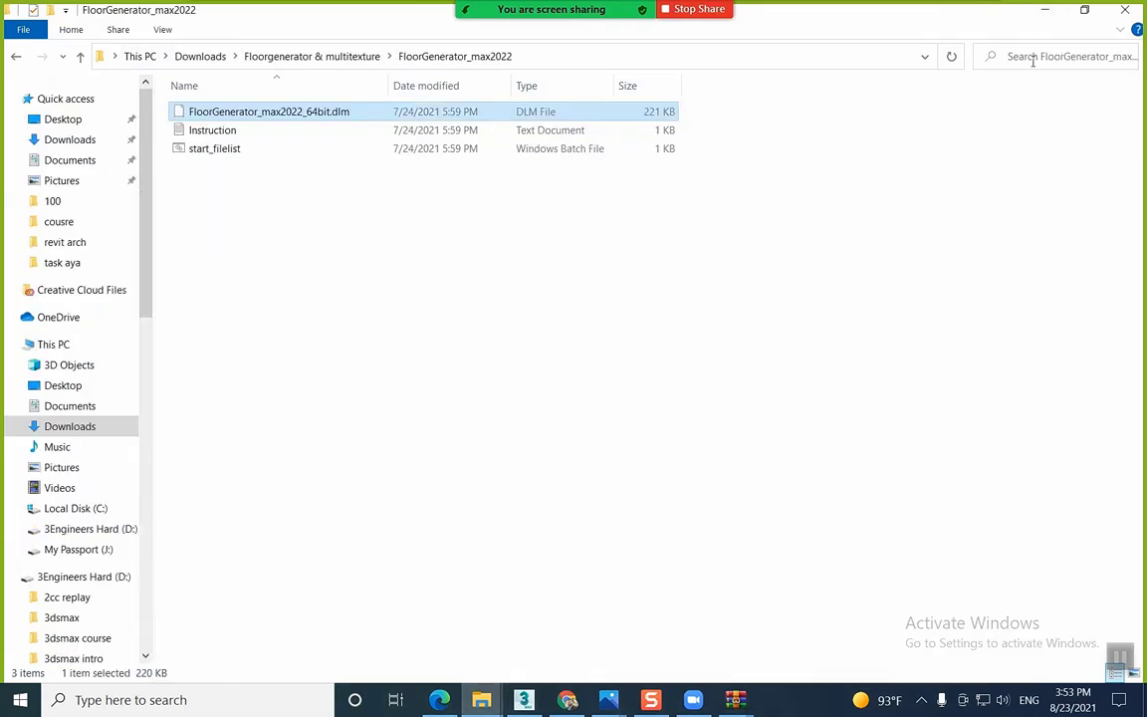
{"action": "left_click", "coordinate": [1043, 12]}
Return to 3ds Max, move the reference photo window off the floor area and show edged faces in the perspective view
{"action": "left_click", "coordinate": [569, 701]}
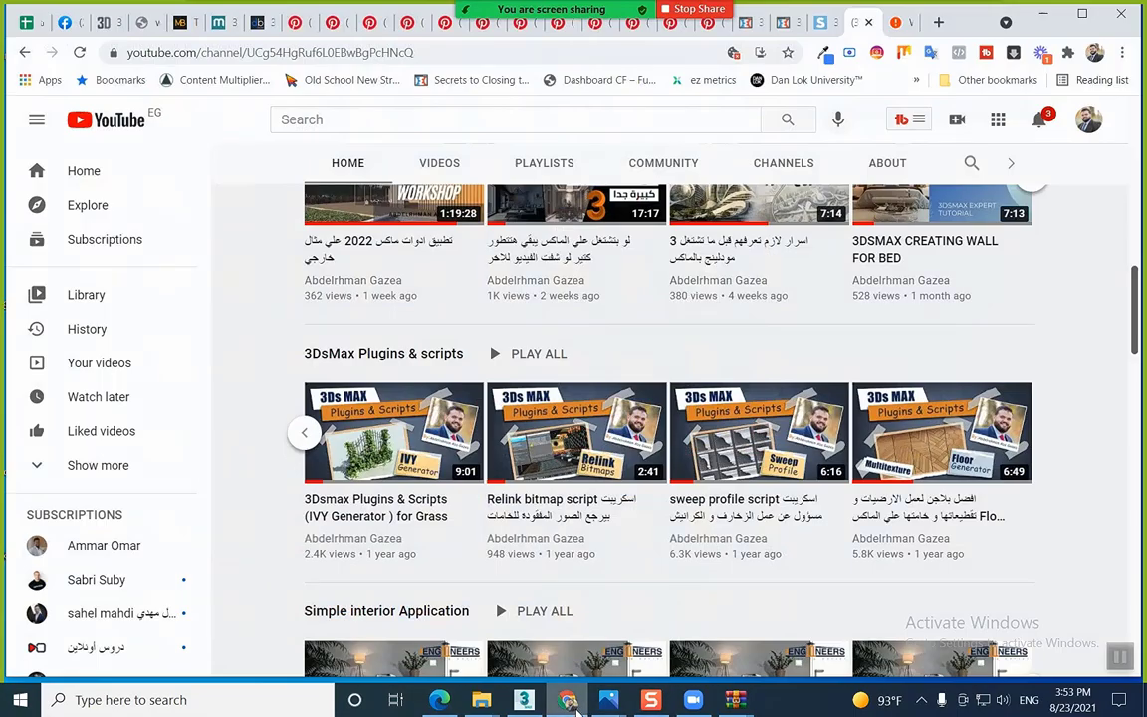
{"action": "left_click", "coordinate": [569, 701]}
{"action": "left_click", "coordinate": [523, 700]}
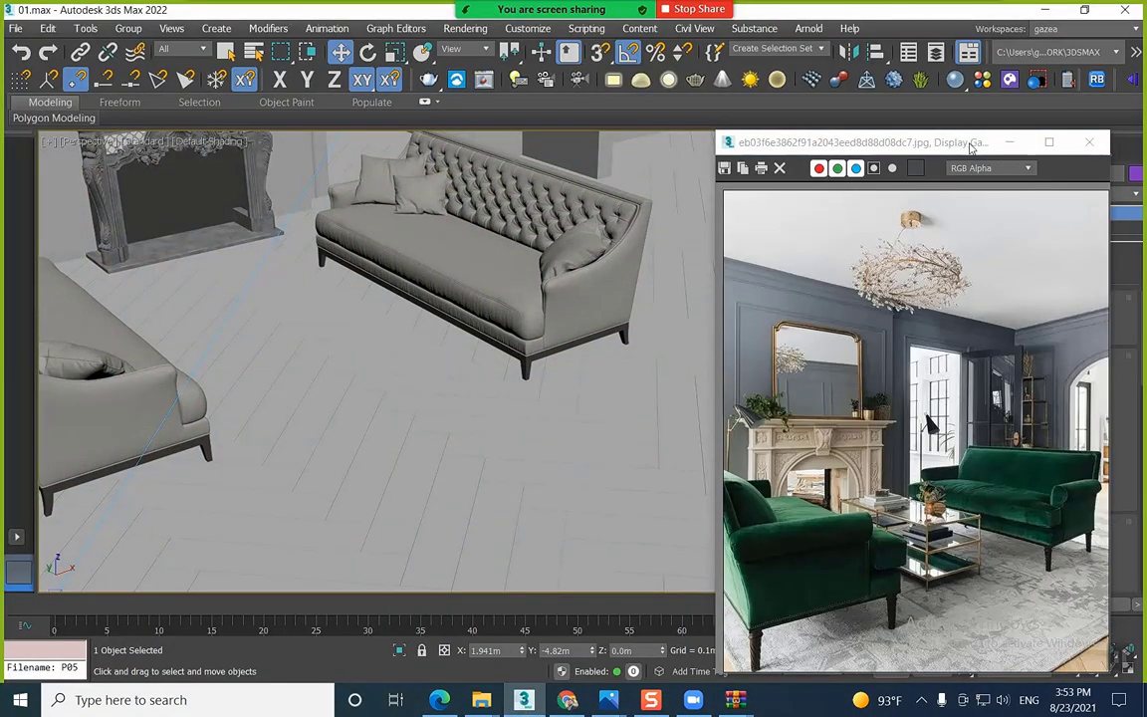
{"action": "left_click_drag", "start_coordinate": [971, 148], "coordinate": [636, 563]}
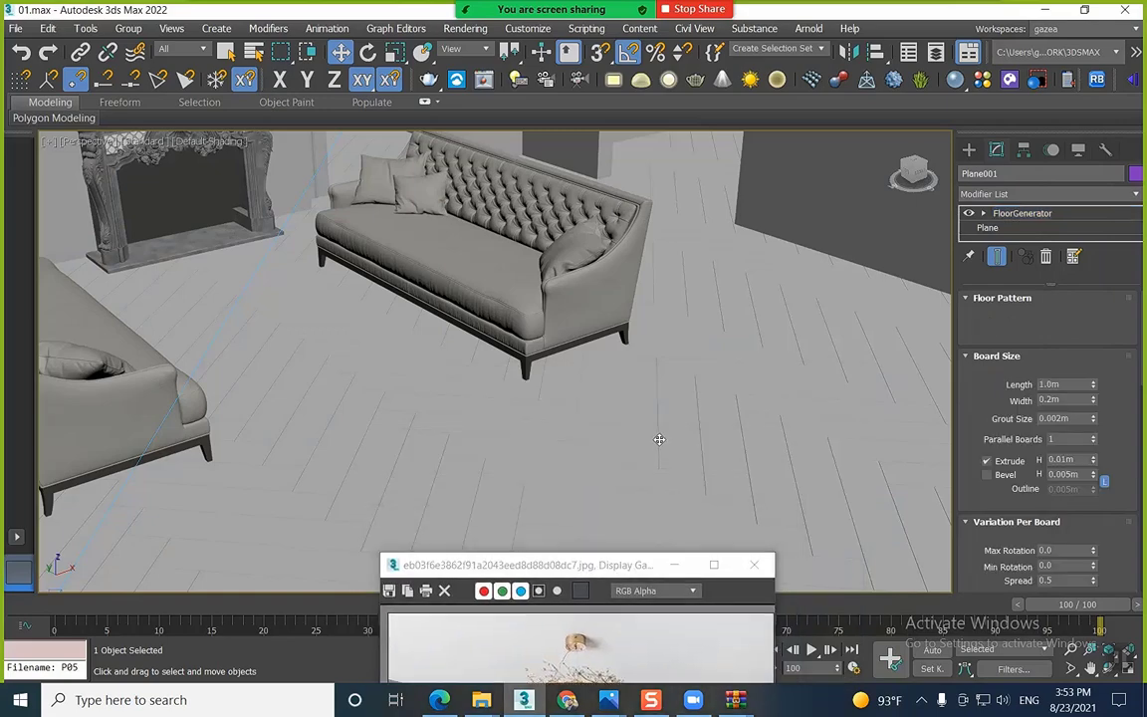
{"action": "key", "text": "F4"}
{"action": "scroll", "coordinate": [659, 415], "scroll_direction": "up", "scroll_amount": 3}
{"action": "scroll", "coordinate": [683, 430], "scroll_direction": "down", "scroll_amount": 3}
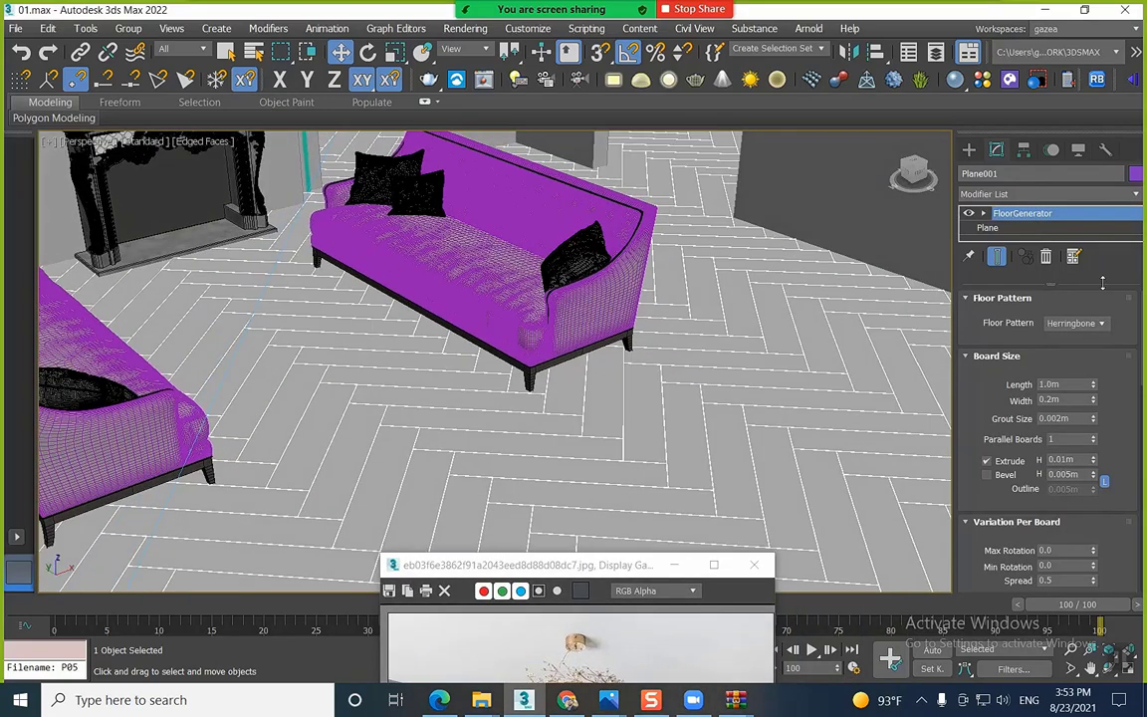
Try the Chevron and Basket Weave floor patterns on the board floor Plane001
{"action": "left_click", "coordinate": [1101, 324]}
{"action": "left_click", "coordinate": [1085, 360]}
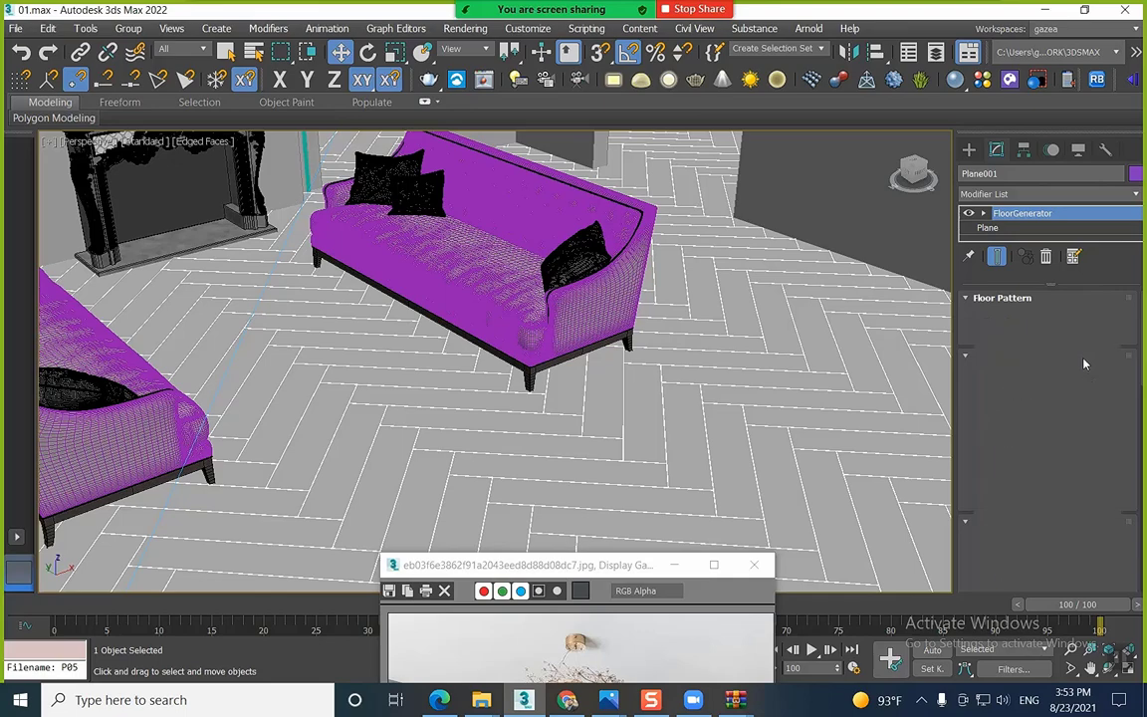
{"action": "left_click", "coordinate": [1101, 324]}
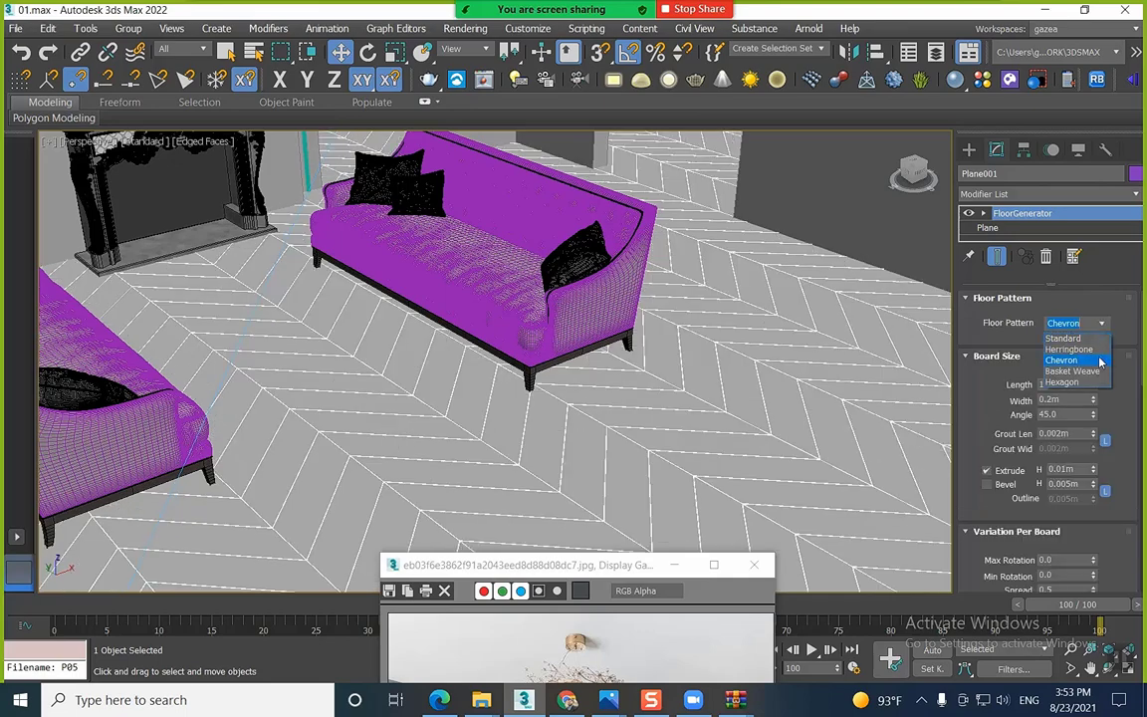
{"action": "left_click", "coordinate": [1073, 373]}
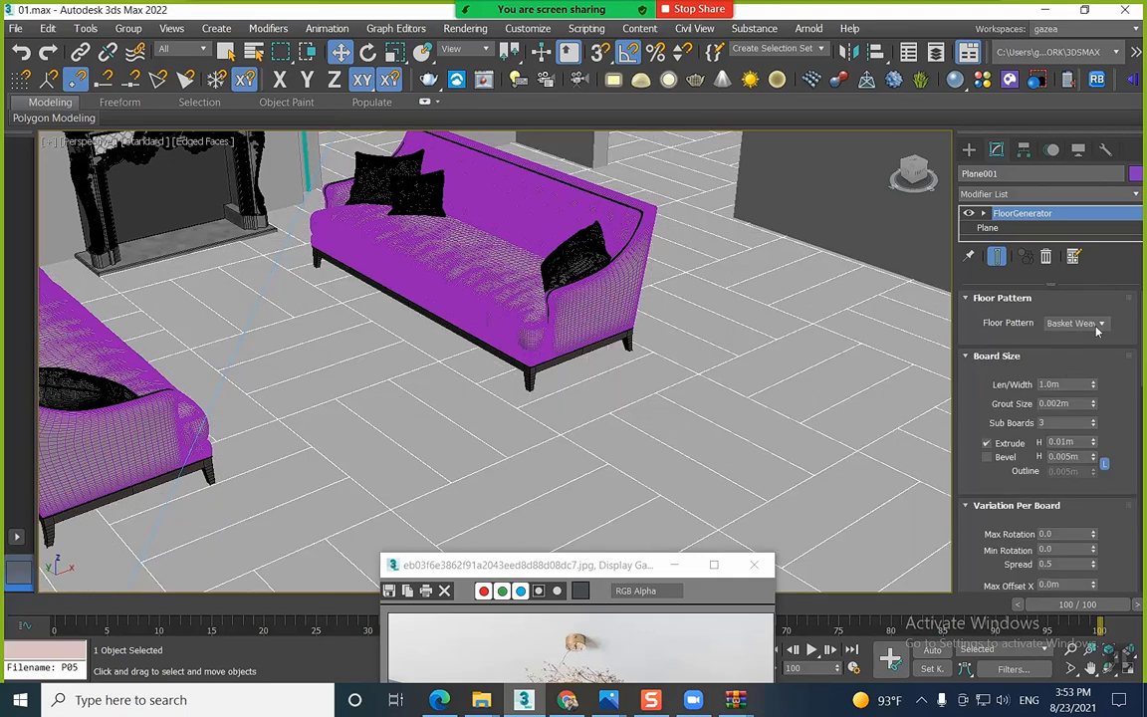
Try the Hexagon floor pattern with a tile radius of 0.46 m
{"action": "left_click", "coordinate": [1095, 325]}
{"action": "left_click", "coordinate": [1094, 387]}
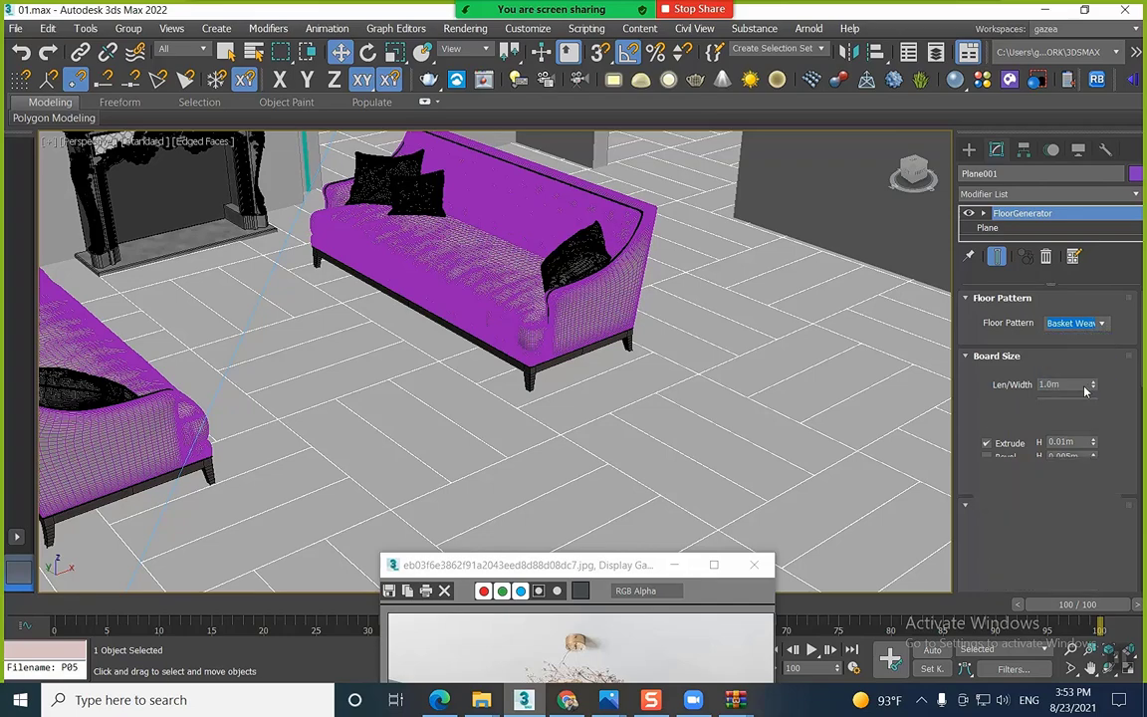
{"action": "left_click_drag", "start_coordinate": [1099, 388], "coordinate": [1094, 426]}
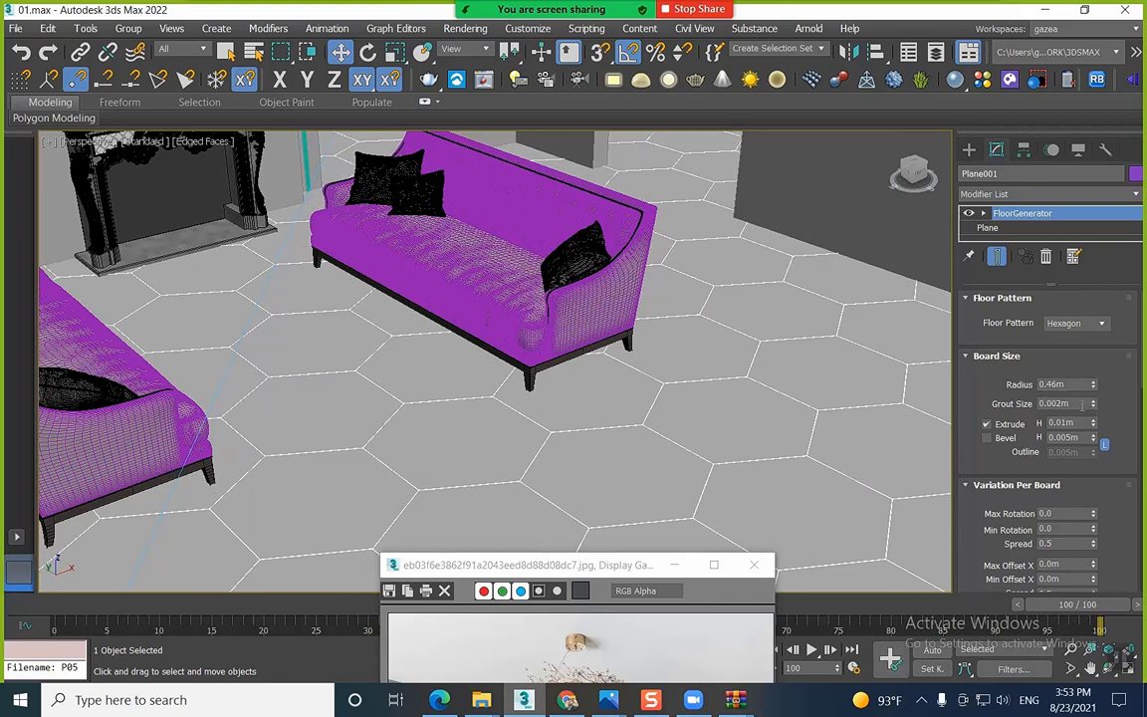
Switch the floor pattern to Standard and set the boards' maximum length to 0.6 m
{"action": "left_click", "coordinate": [1101, 324]}
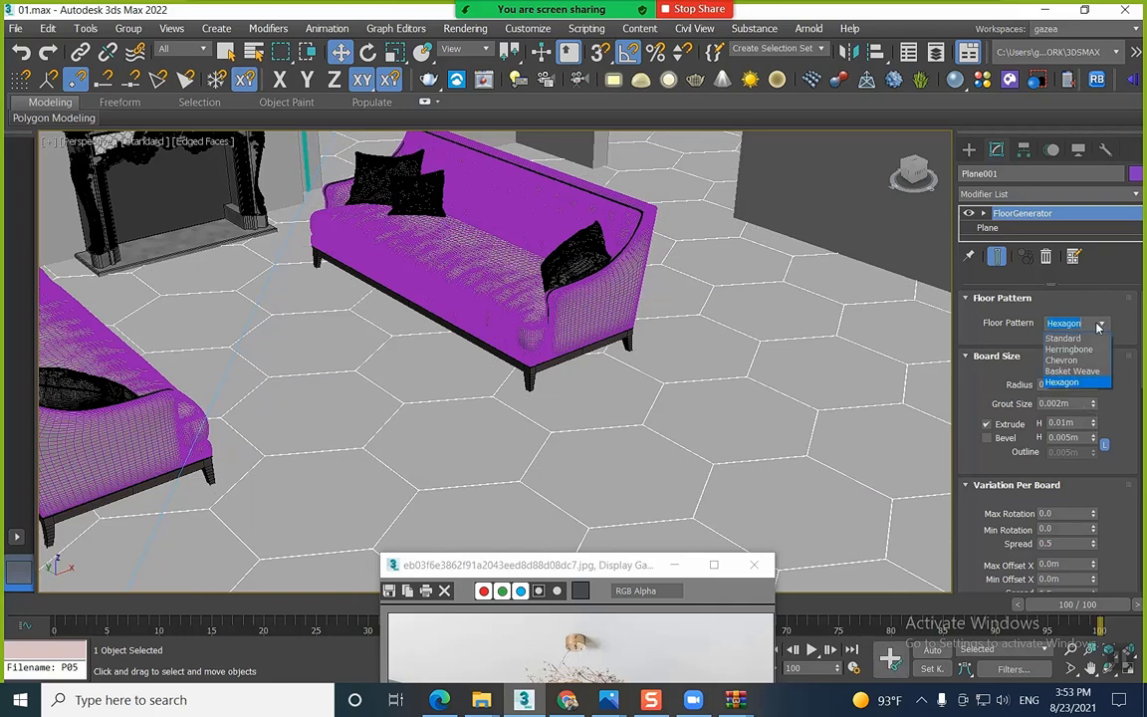
{"action": "left_click", "coordinate": [1068, 336]}
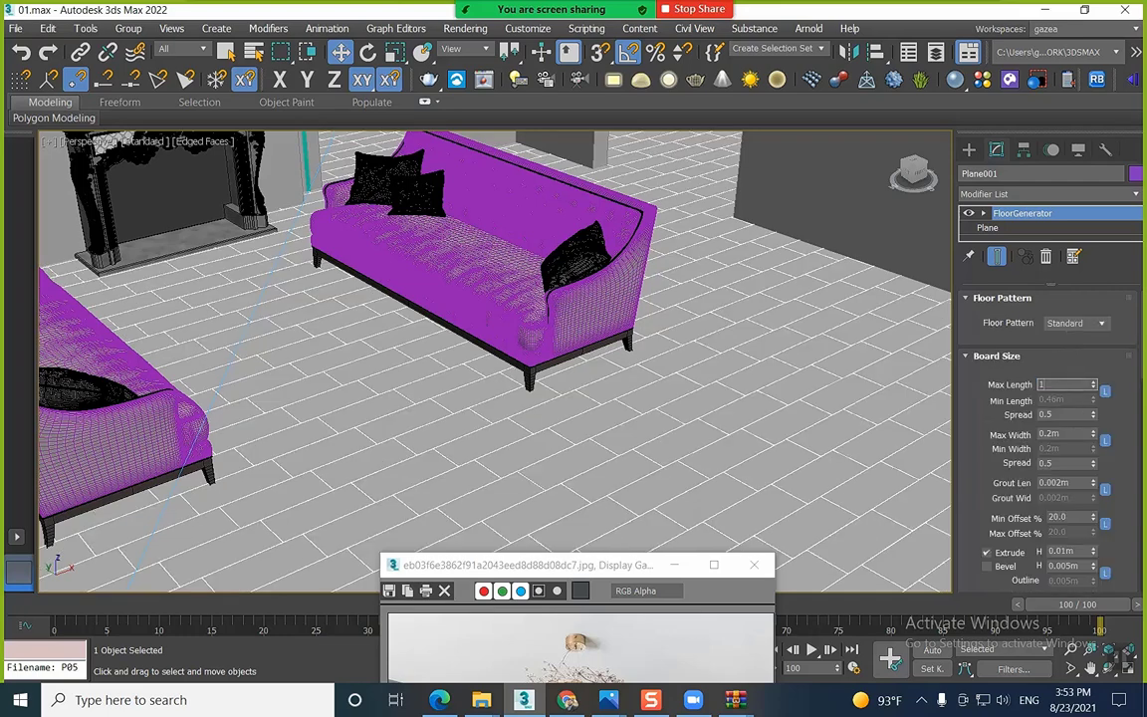
{"action": "type", "text": "1"}
{"action": "key", "text": "Return"}
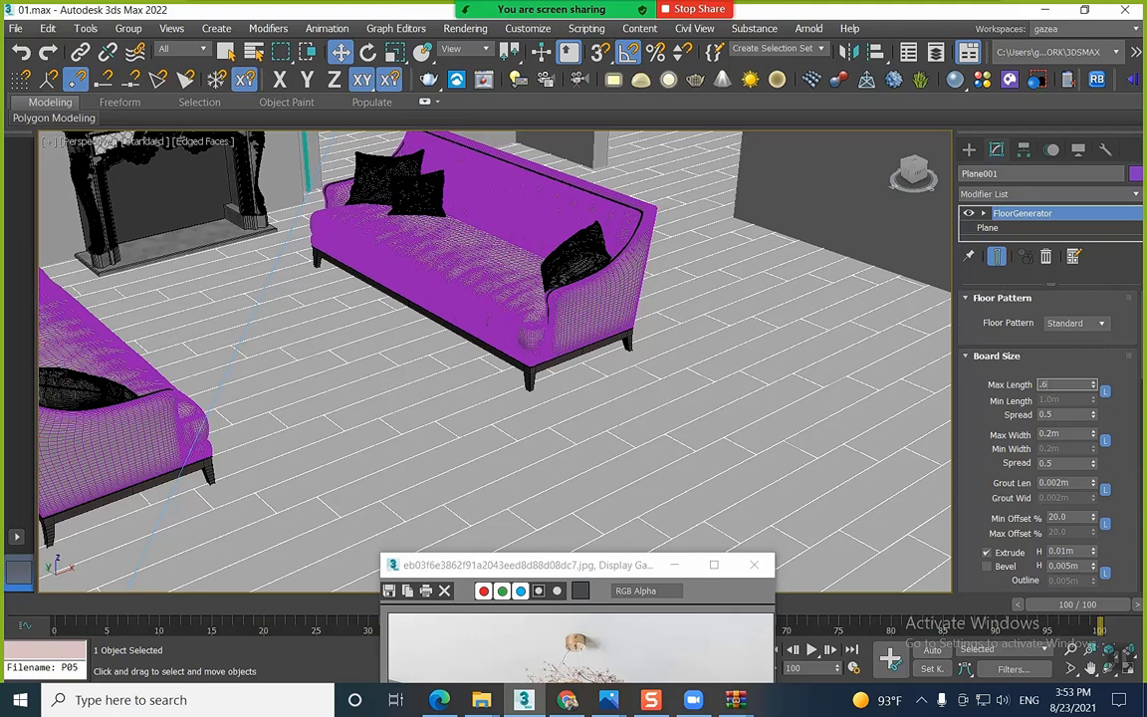
{"action": "type", "text": ".6"}
{"action": "key", "text": "Return"}
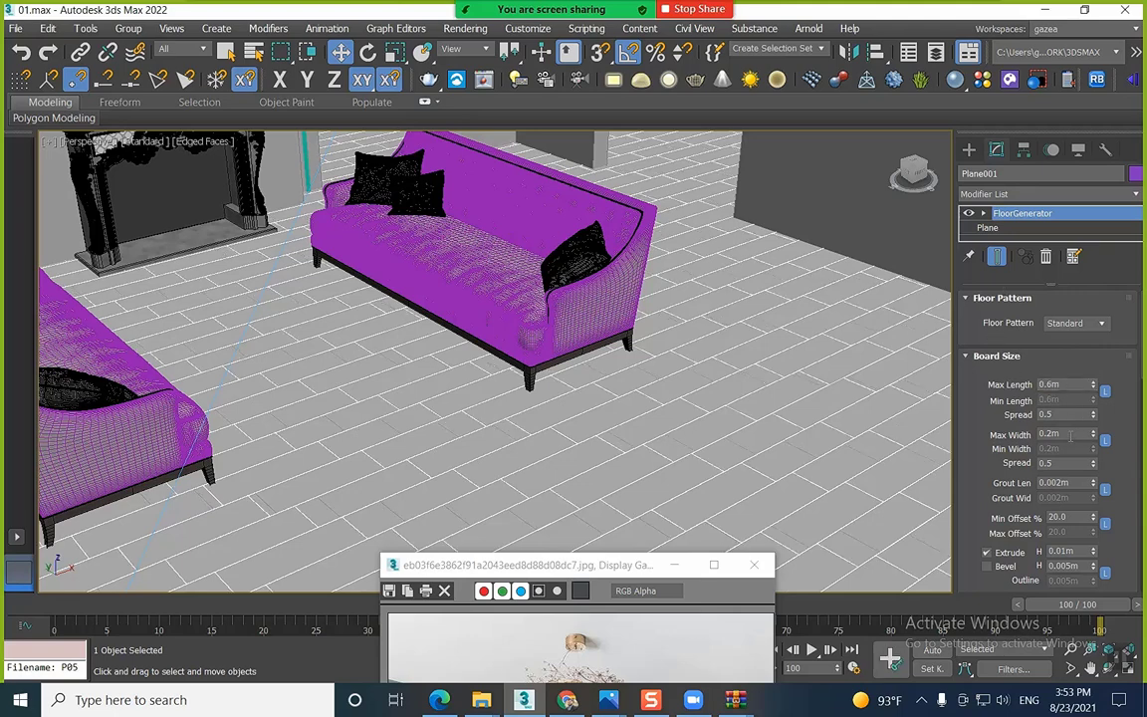
Set the boards' maximum width to 0.6 m and minimum offset to 0% for an aligned square tile grid
{"action": "type", "text": ".6"}
{"action": "key", "text": "Return"}
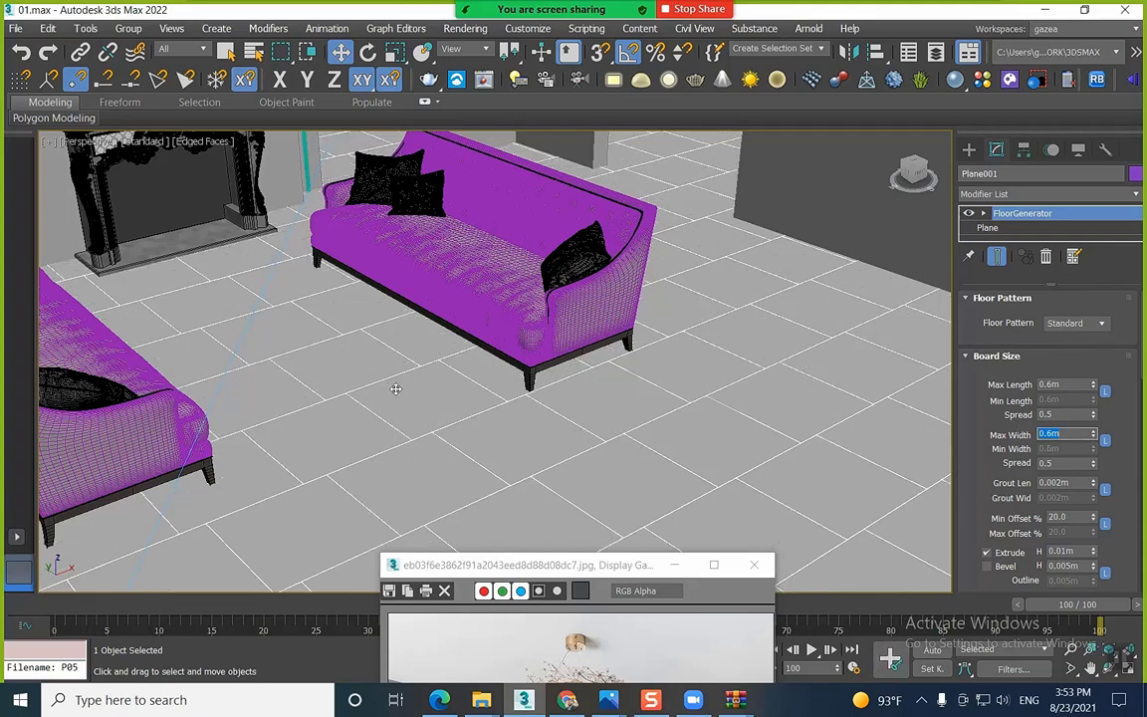
{"action": "scroll", "coordinate": [395, 388], "scroll_direction": "up", "scroll_amount": 2}
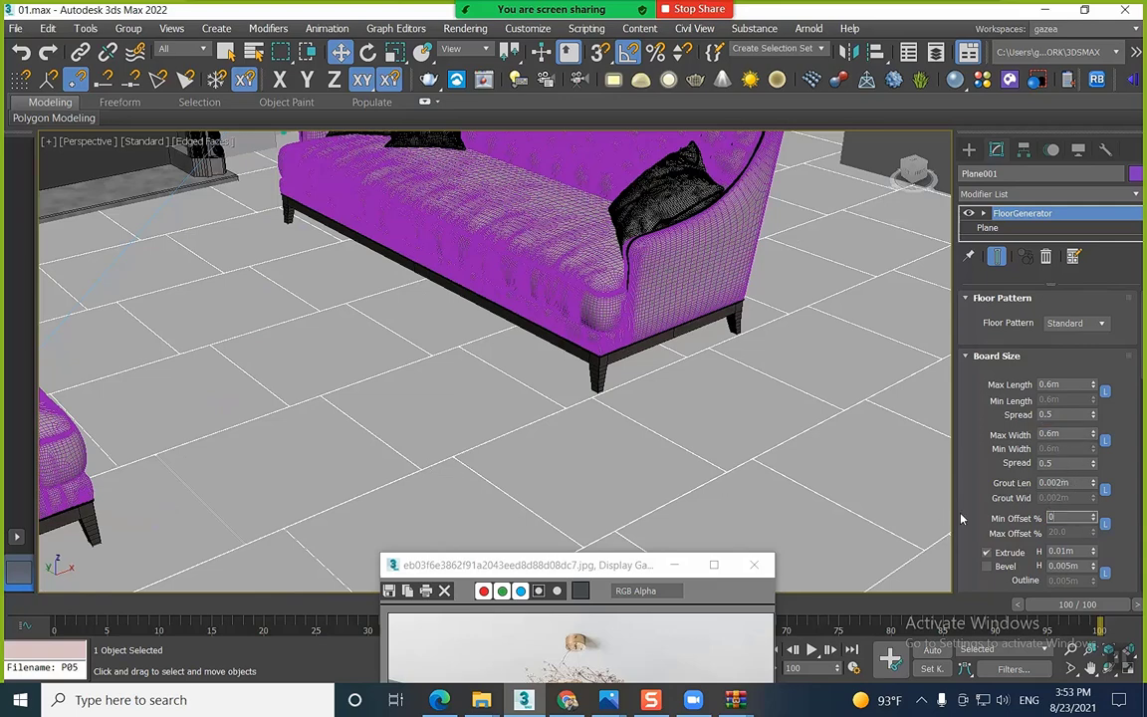
{"action": "key", "text": "Return"}
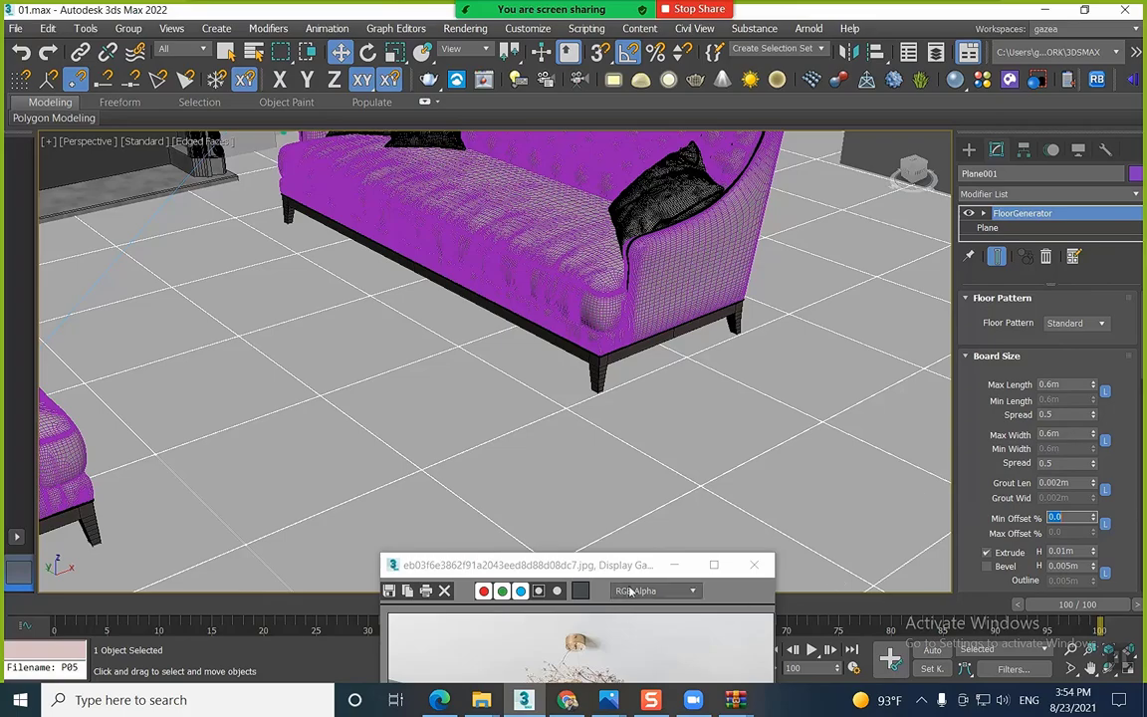
Switch to Chrome and browse the YouTube channel's home page and uploaded videos for tutorials on floors and floor materials
{"action": "left_click", "coordinate": [566, 700]}
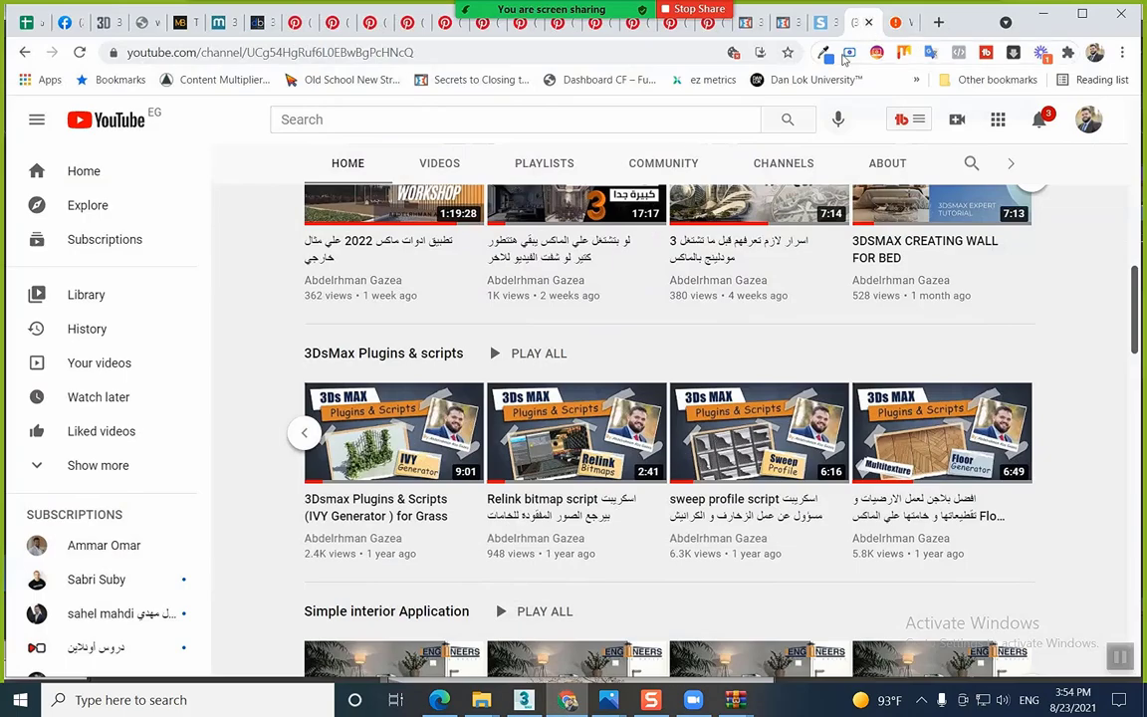
{"action": "scroll", "coordinate": [459, 333], "scroll_direction": "up", "scroll_amount": 10}
{"action": "scroll", "coordinate": [460, 333], "scroll_direction": "down", "scroll_amount": 10}
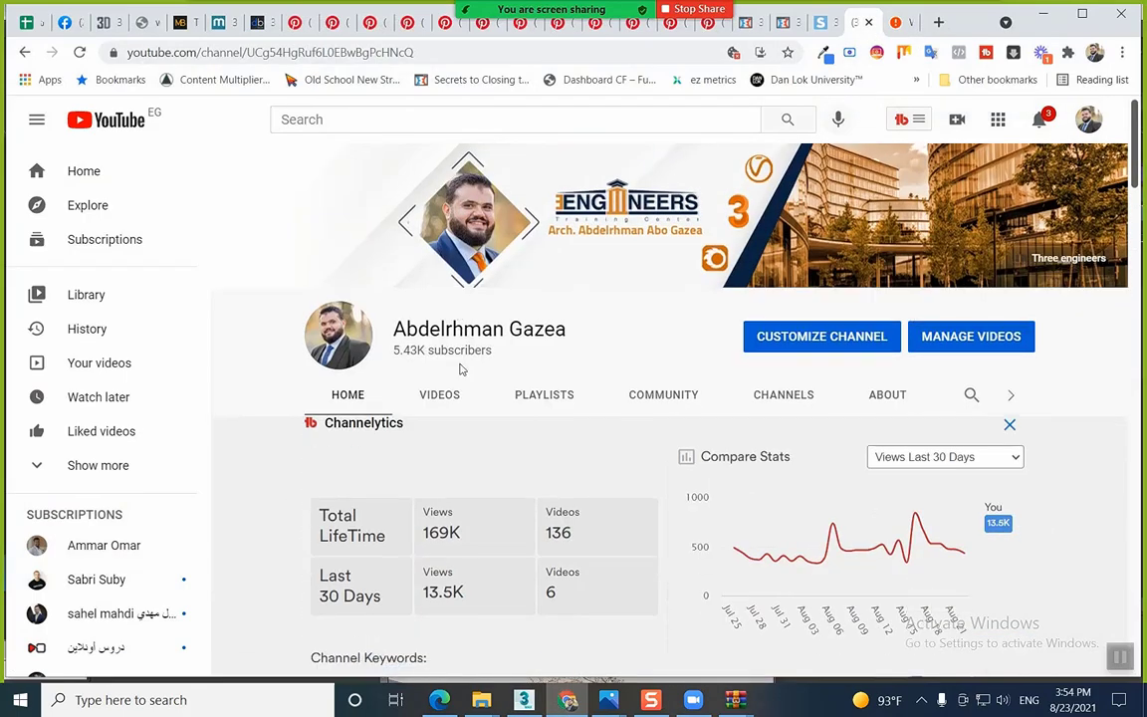
{"action": "scroll", "coordinate": [950, 428], "scroll_direction": "down", "scroll_amount": 2}
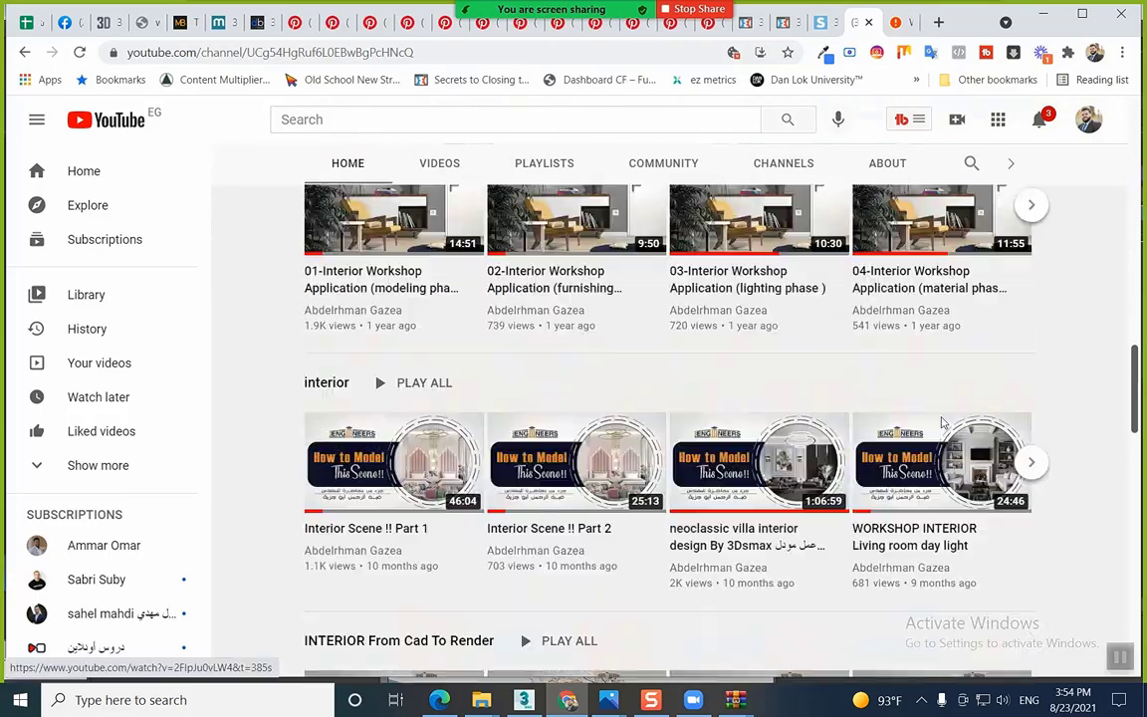
{"action": "scroll", "coordinate": [941, 418], "scroll_direction": "up", "scroll_amount": 3}
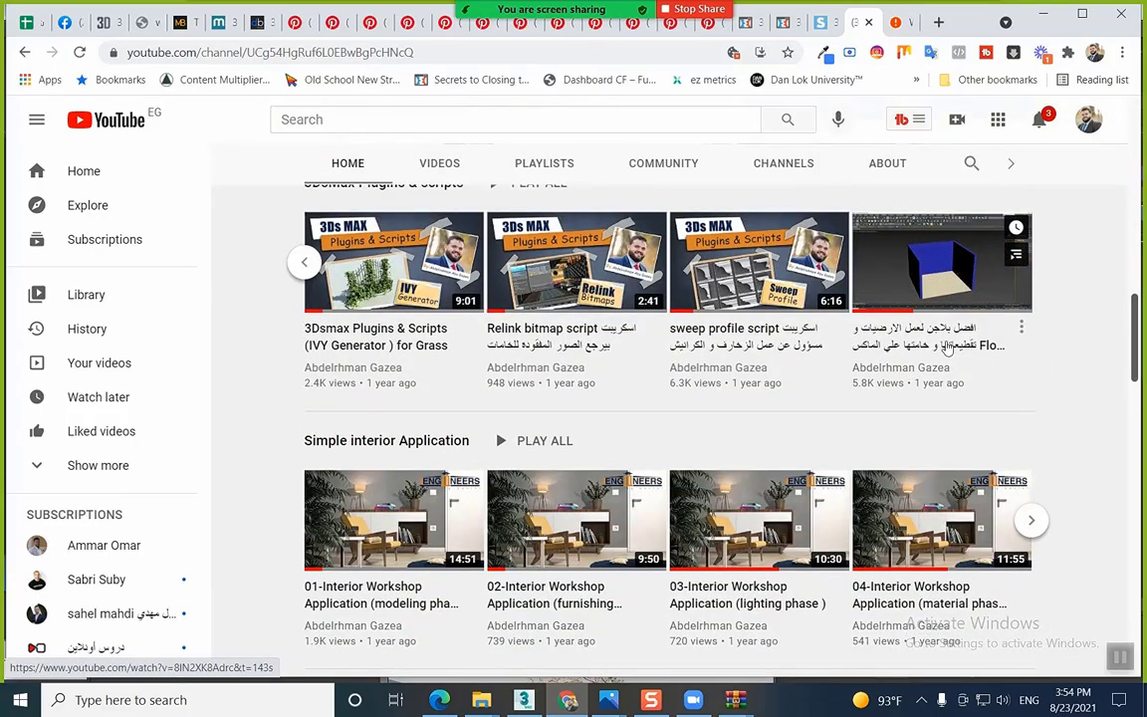
{"action": "scroll", "coordinate": [491, 359], "scroll_direction": "up", "scroll_amount": 10}
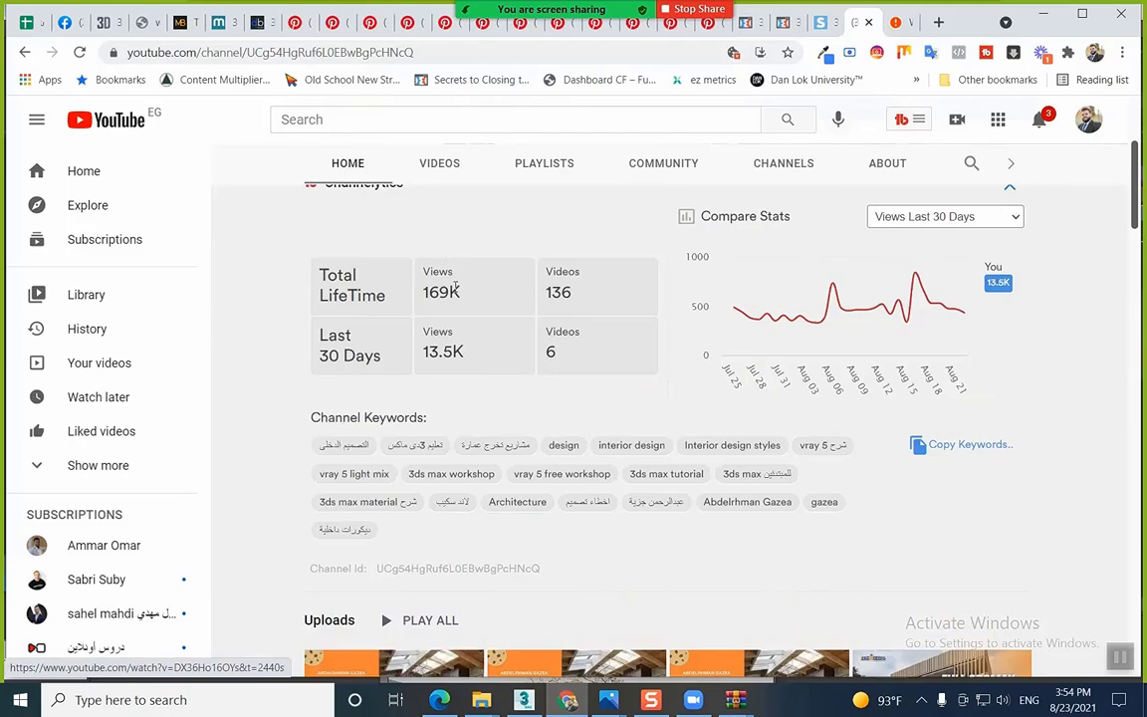
{"action": "left_click", "coordinate": [447, 230]}
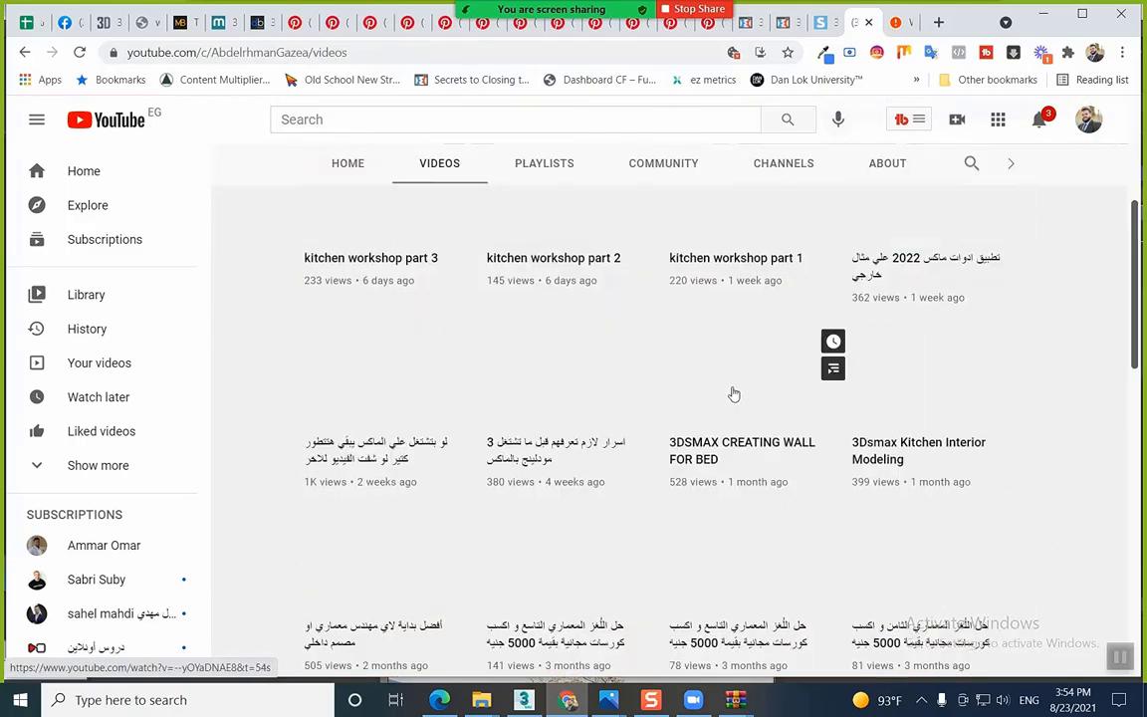
{"action": "scroll", "coordinate": [751, 390], "scroll_direction": "down", "scroll_amount": 14}
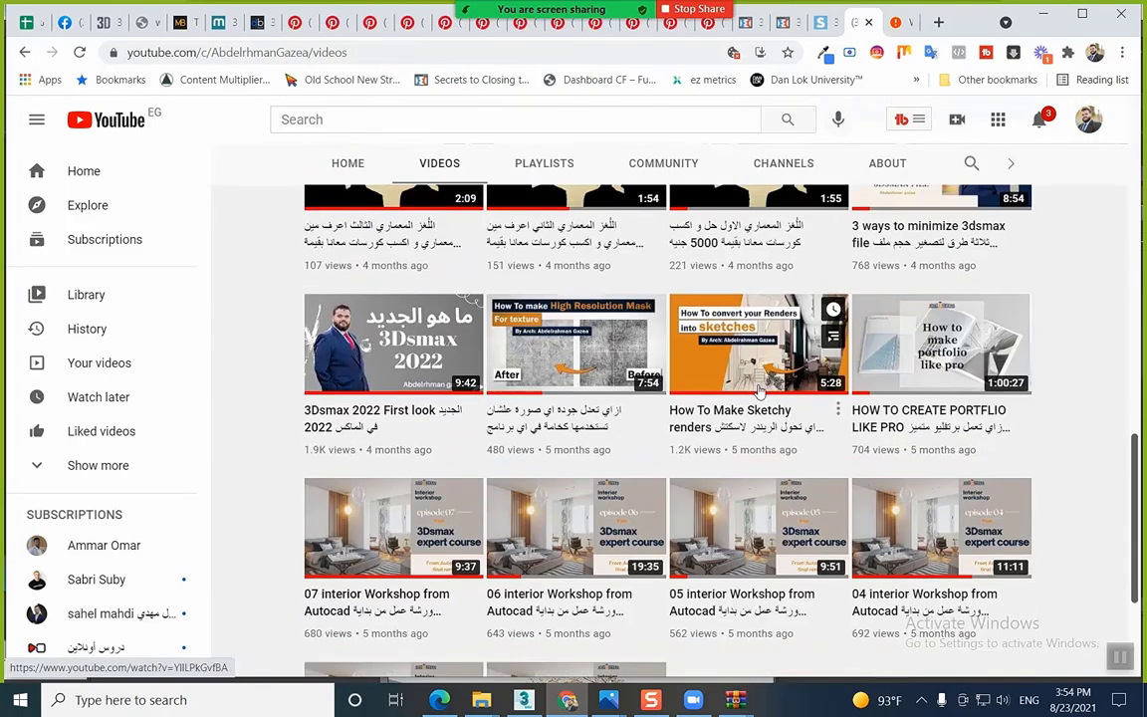
{"action": "scroll", "coordinate": [758, 392], "scroll_direction": "down", "scroll_amount": 5}
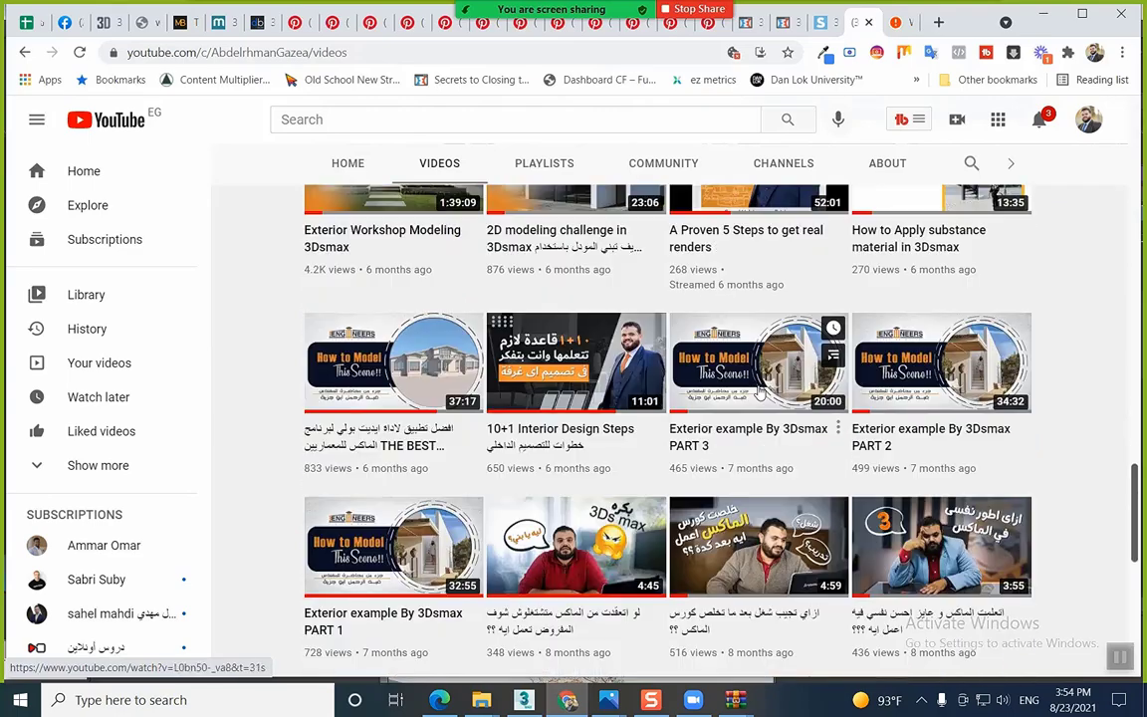
{"action": "scroll", "coordinate": [759, 391], "scroll_direction": "down", "scroll_amount": 1}
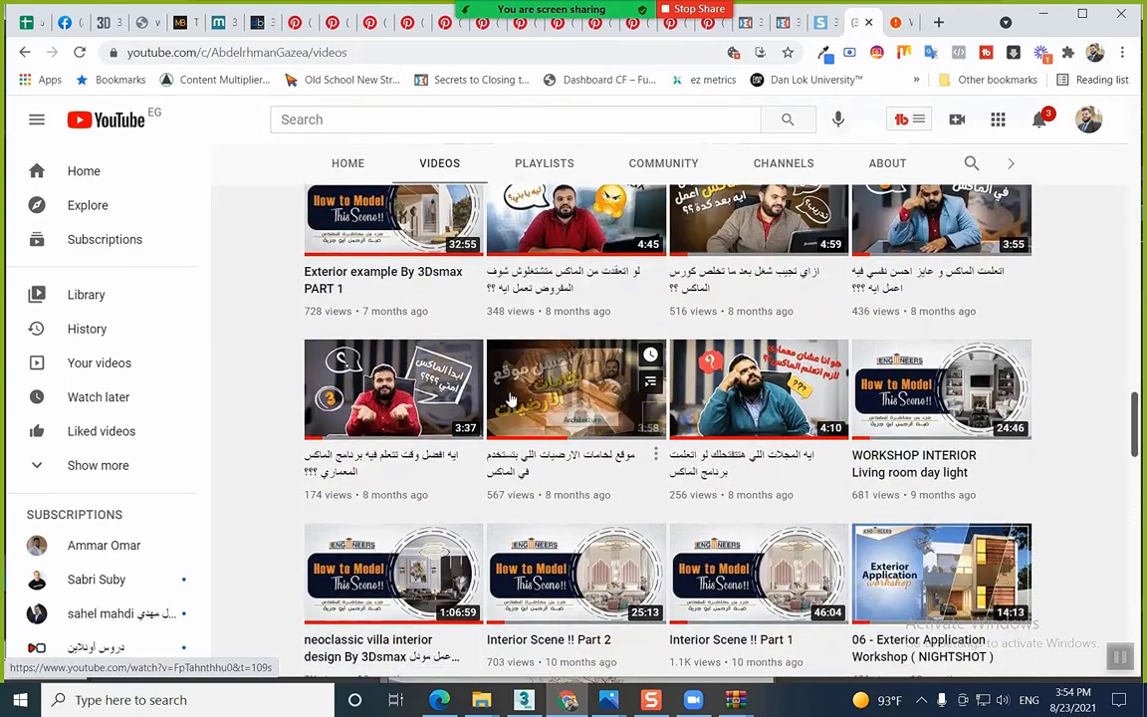
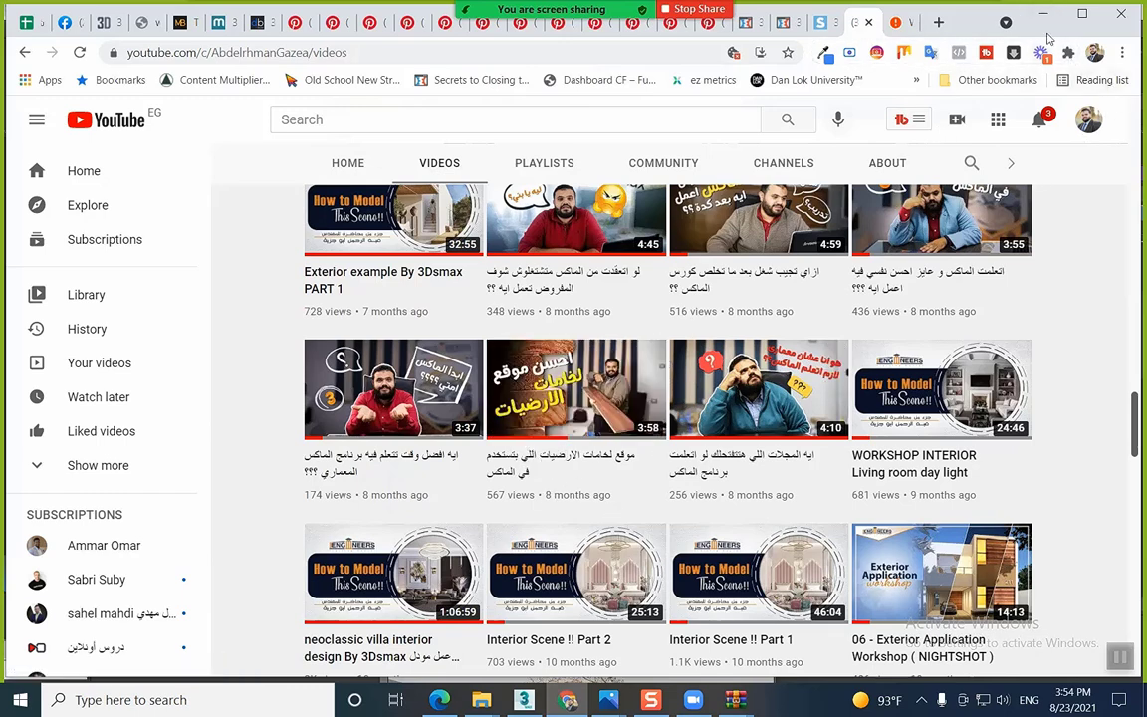
Switch back to 3ds Max and set the floor boards to 1 m maximum length, 0.2 m maximum width and 20% minimum offset
{"action": "key", "text": "alt+Tab"}
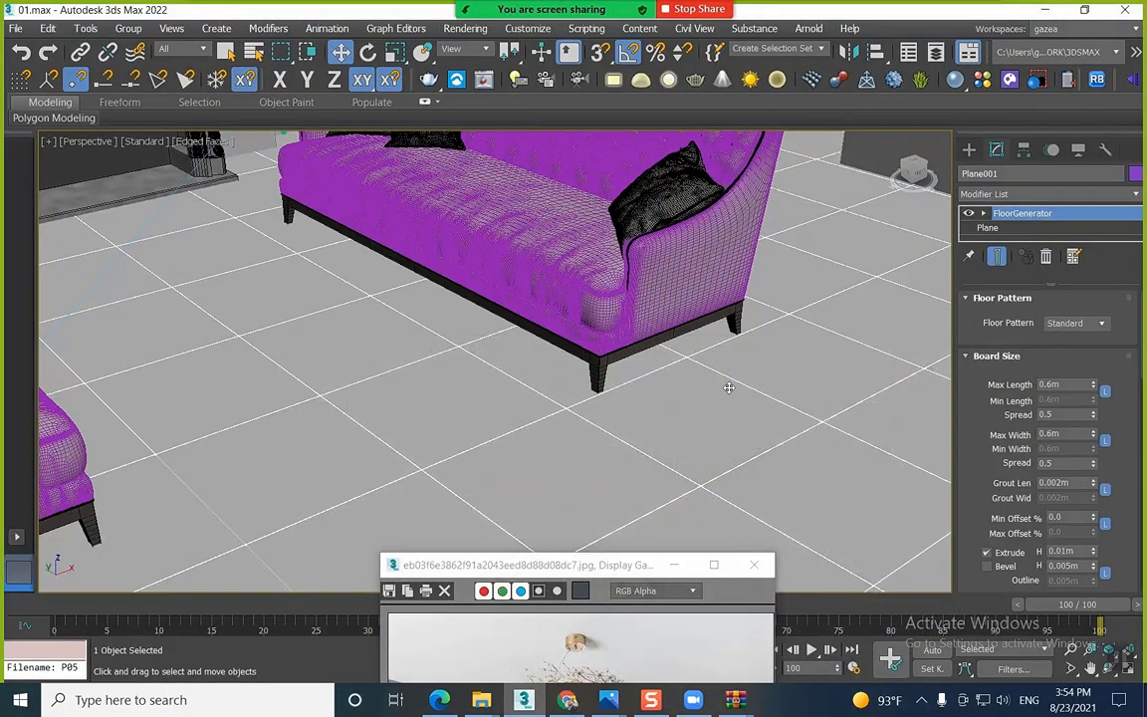
{"action": "left_click", "coordinate": [1041, 397]}
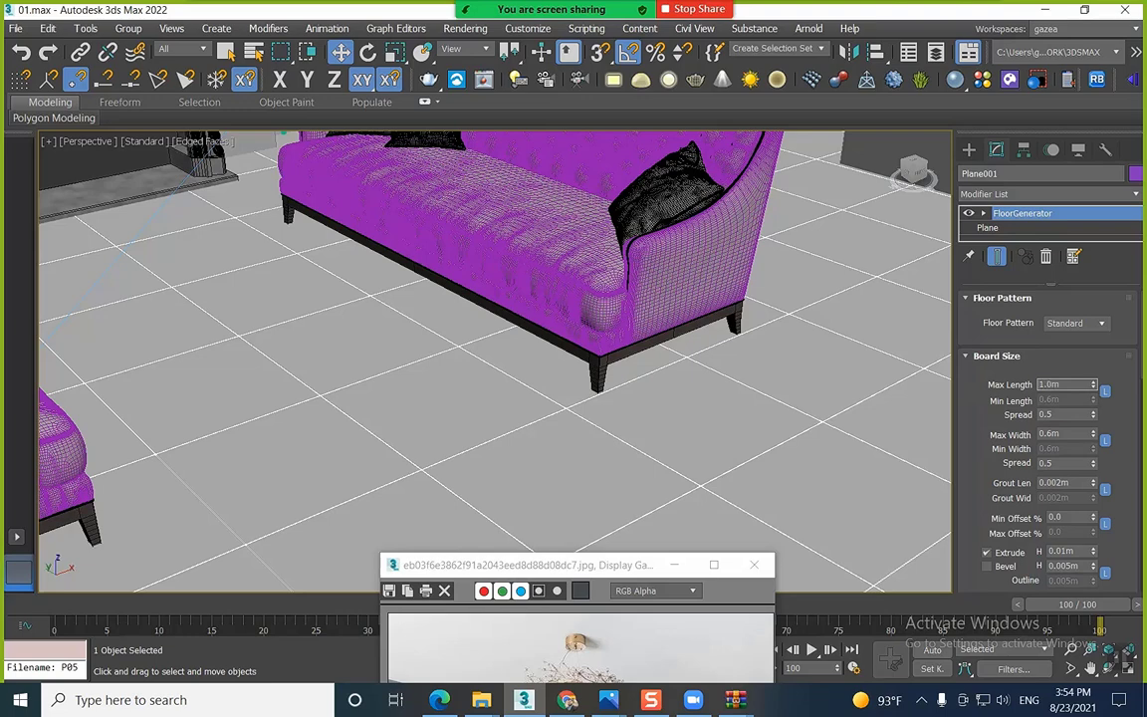
{"action": "key", "text": "Return"}
{"action": "type", "text": "0.2"}
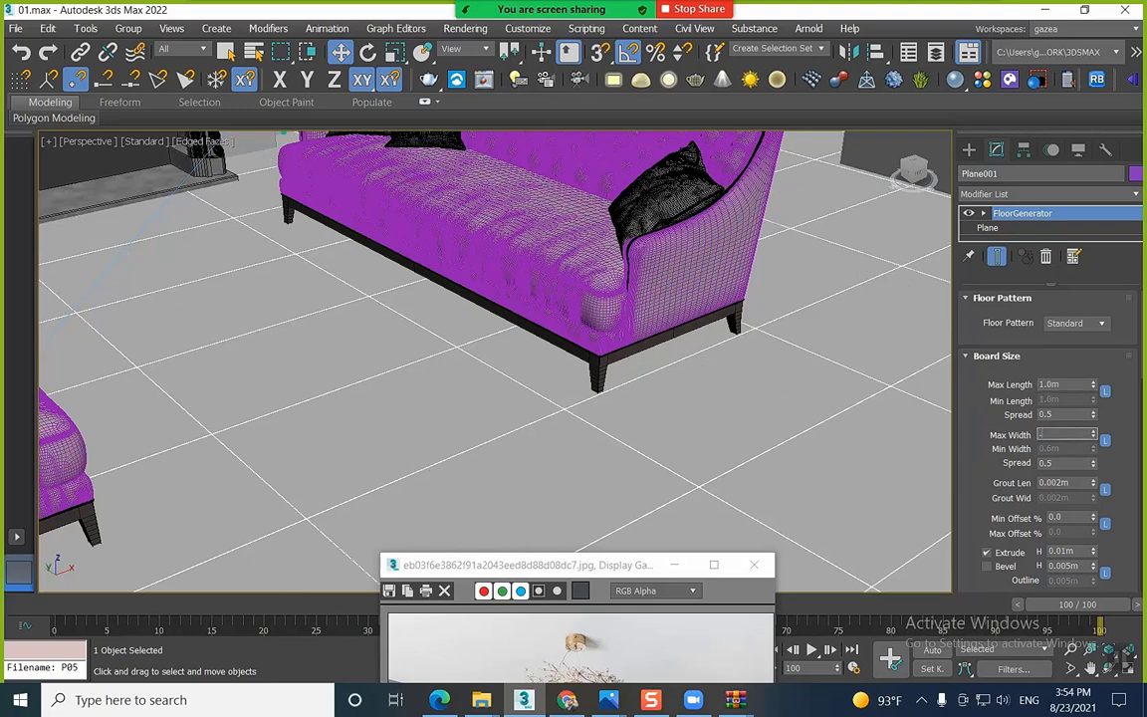
{"action": "key", "text": "Return"}
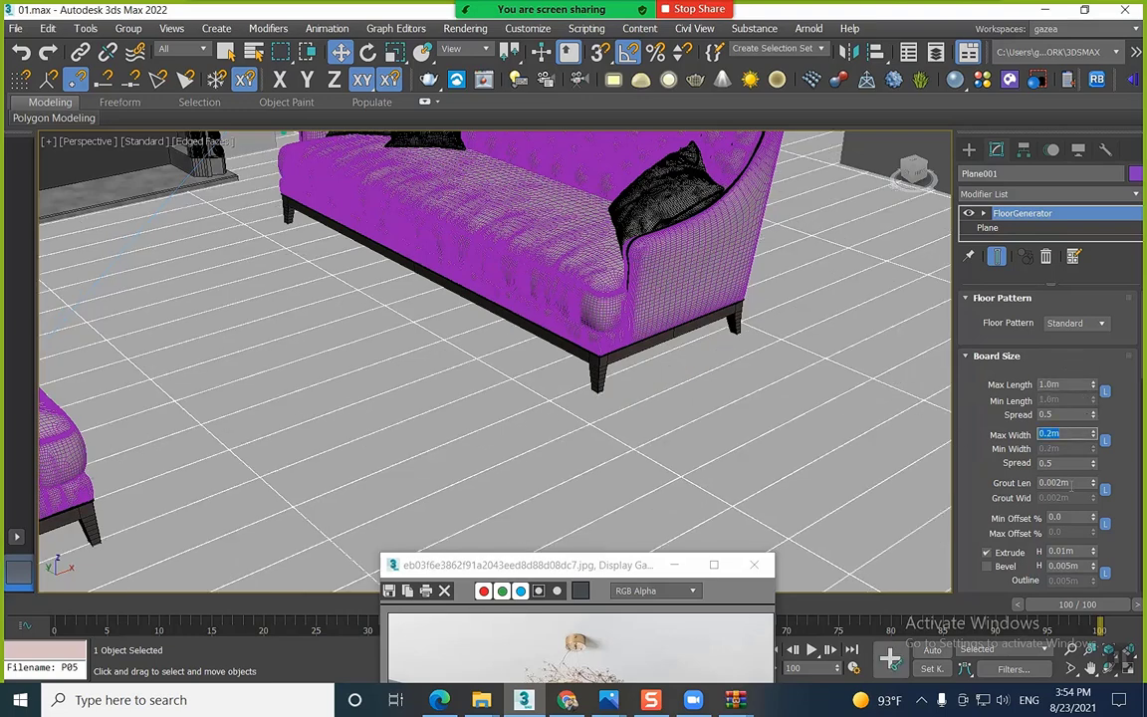
{"action": "key", "text": "Return"}
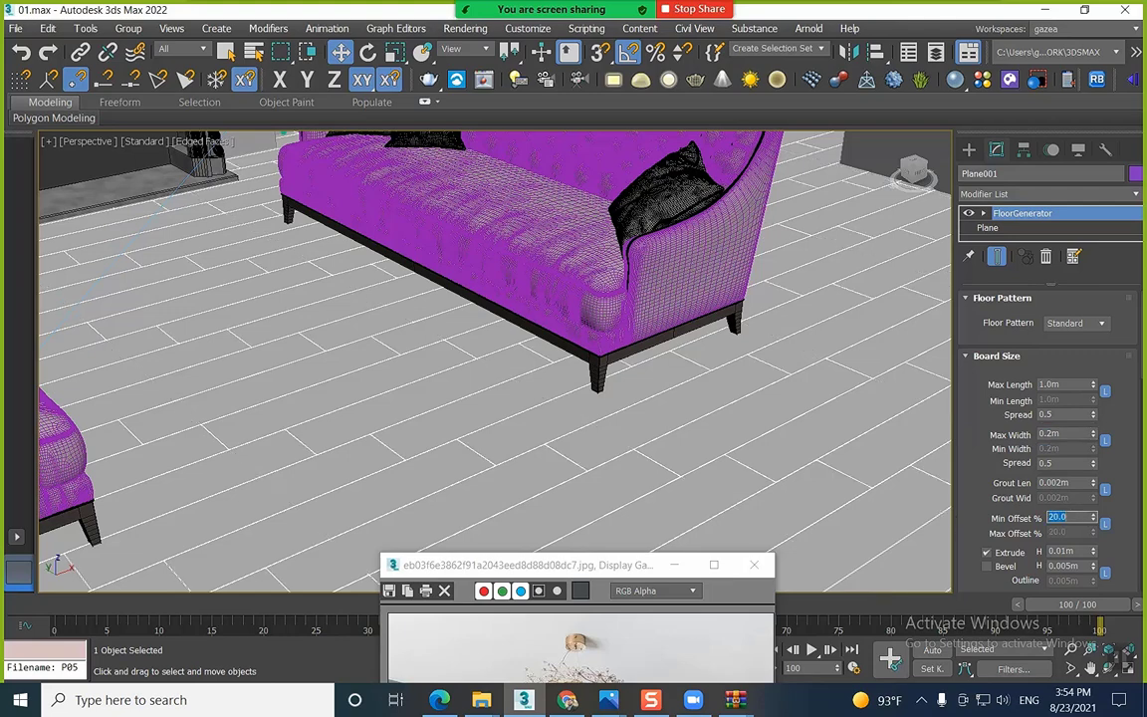
Change the floor pattern to Herringbone and close the reference image window
{"action": "left_click", "coordinate": [1099, 324]}
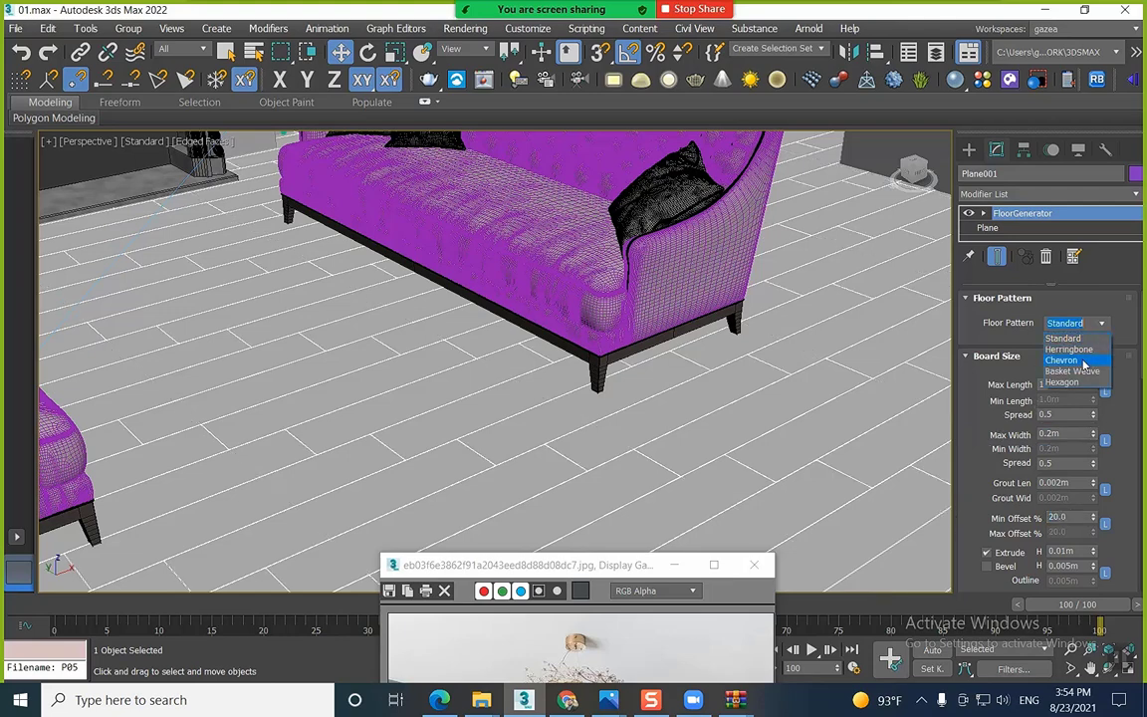
{"action": "left_click", "coordinate": [1079, 350]}
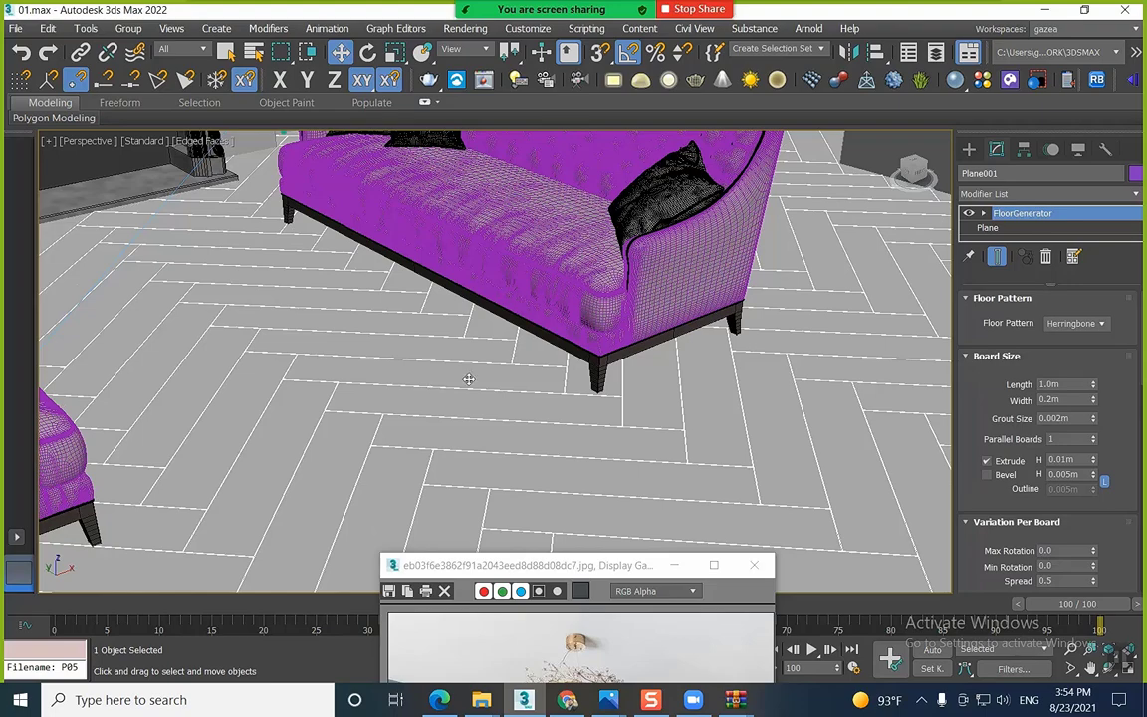
{"action": "middle_click_drag", "start_coordinate": [468, 379], "coordinate": [475, 363], "text": "alt"}
{"action": "left_click", "coordinate": [753, 564]}
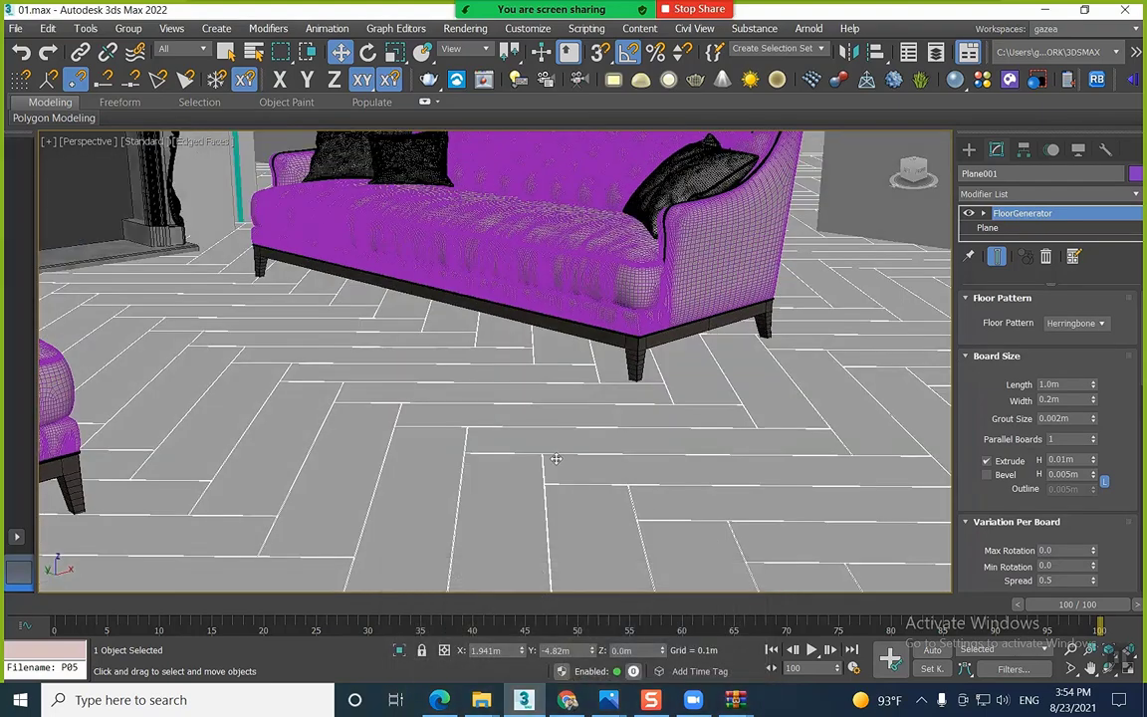
{"action": "scroll", "coordinate": [477, 400], "scroll_direction": "down", "scroll_amount": 5}
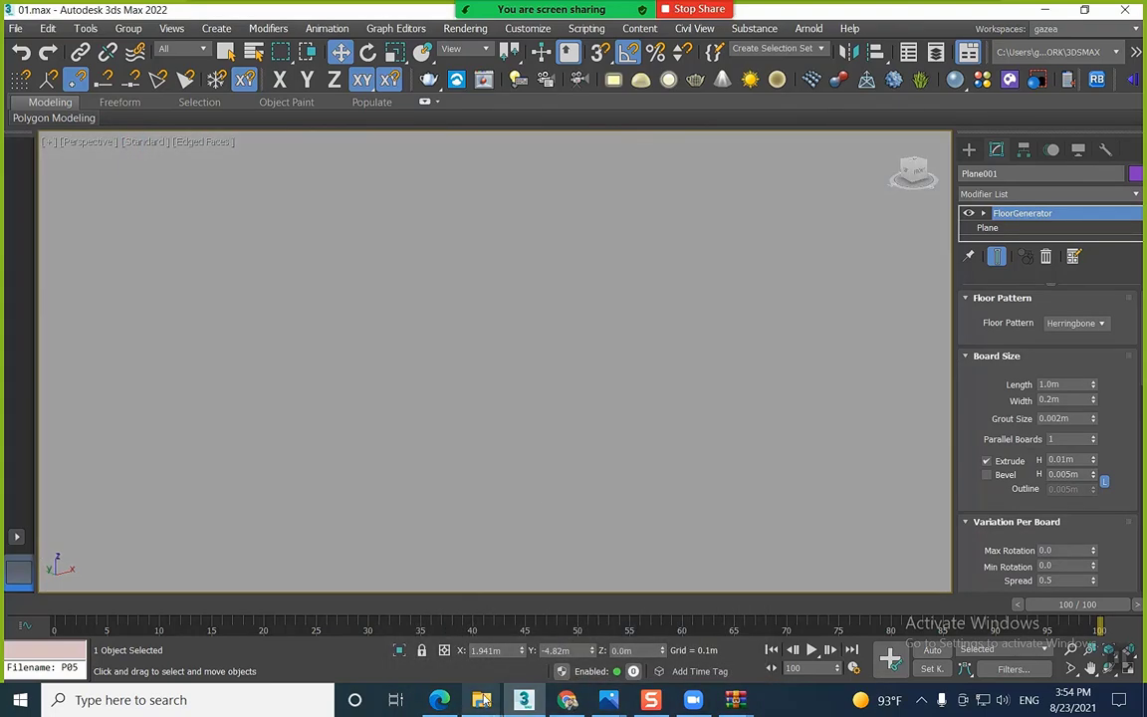
Switch to File Explorer, open lib > MAX LIBrarry > 3dsky > 3DSky_Carpet on the J: drive, and show its contents as extra large icons
{"action": "mouse_move", "coordinate": [481, 700]}
{"action": "left_click", "coordinate": [339, 619]}
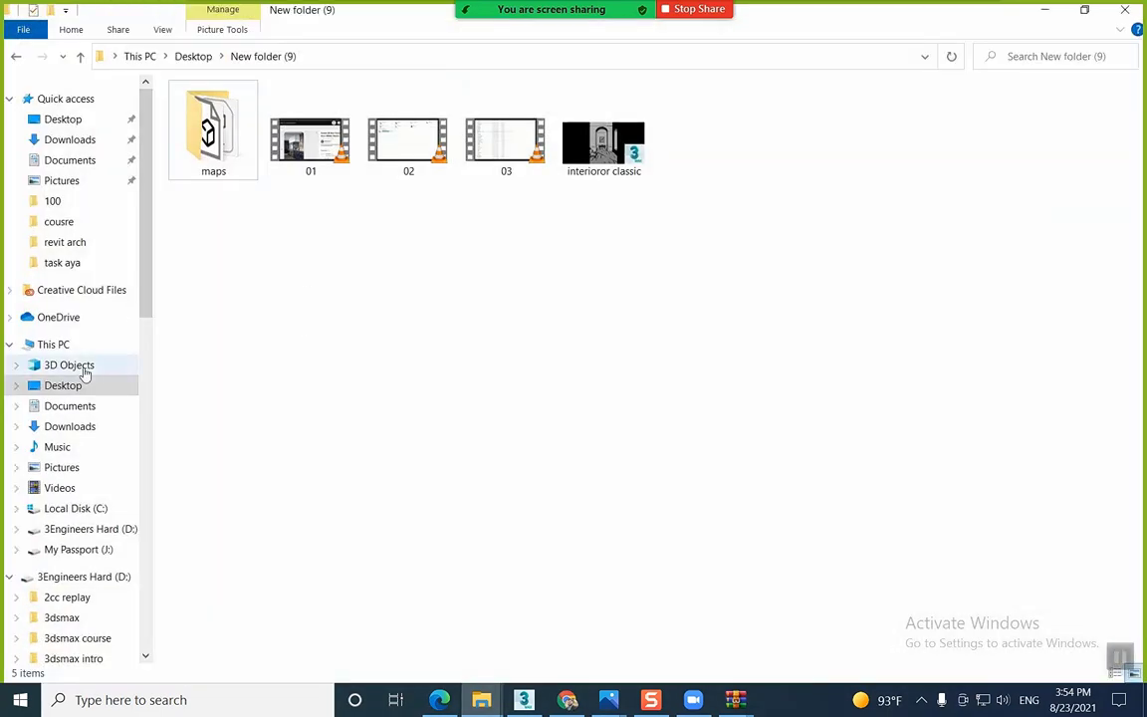
{"action": "left_click", "coordinate": [66, 577]}
{"action": "left_click", "coordinate": [71, 550]}
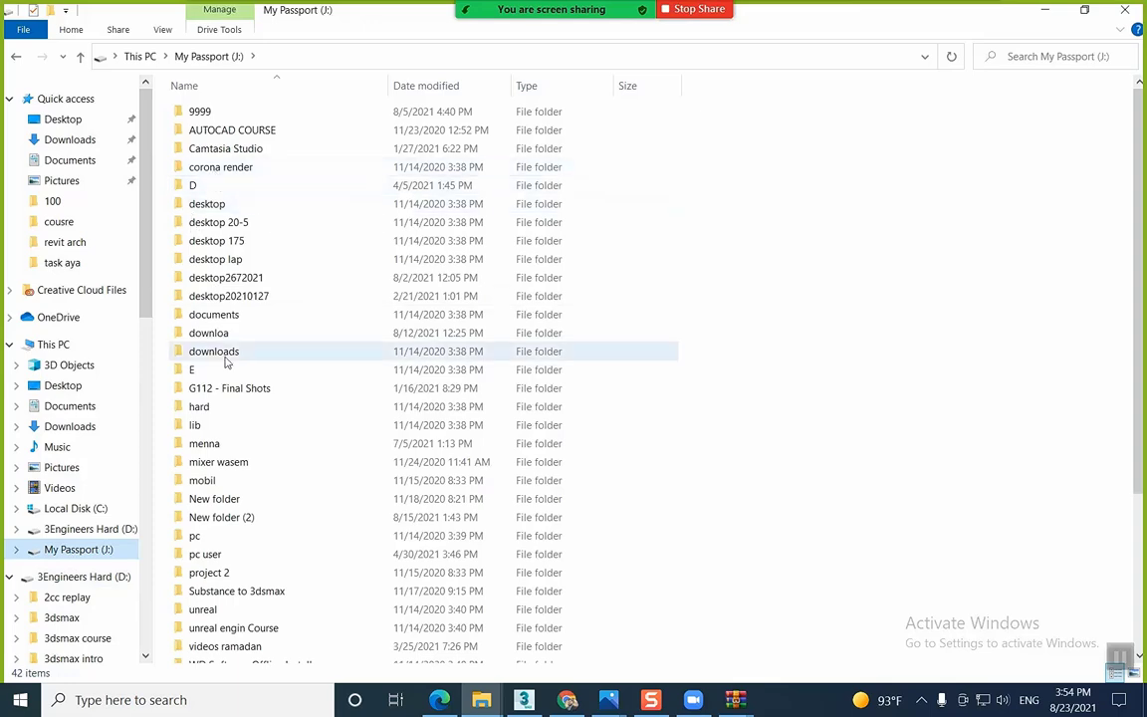
{"action": "double_click", "coordinate": [212, 427]}
{"action": "double_click", "coordinate": [218, 148]}
{"action": "double_click", "coordinate": [224, 129]}
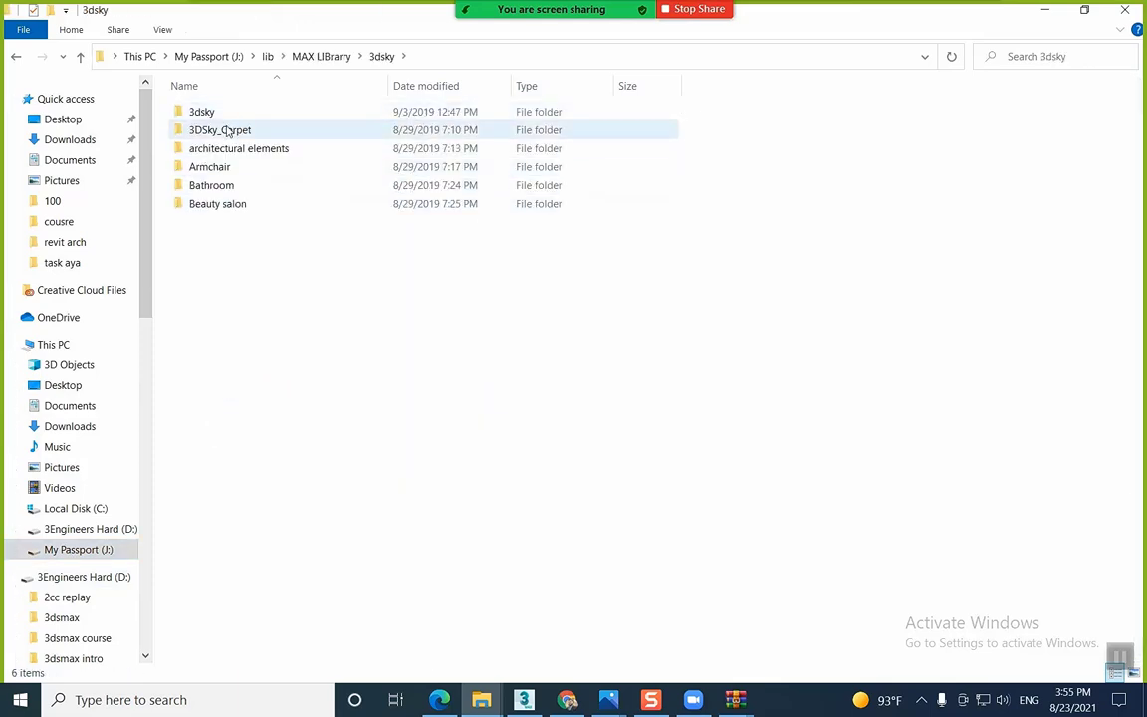
{"action": "double_click", "coordinate": [229, 129]}
{"action": "right_click", "coordinate": [737, 205]}
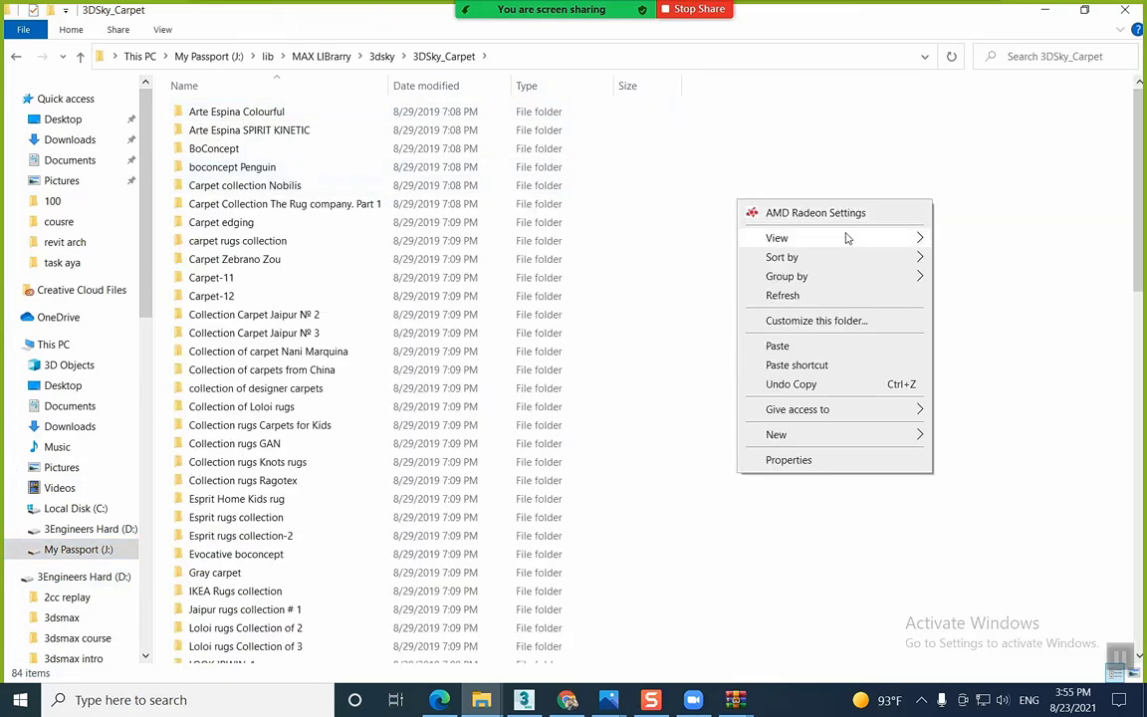
{"action": "mouse_move", "coordinate": [845, 236]}
{"action": "left_click", "coordinate": [960, 238]}
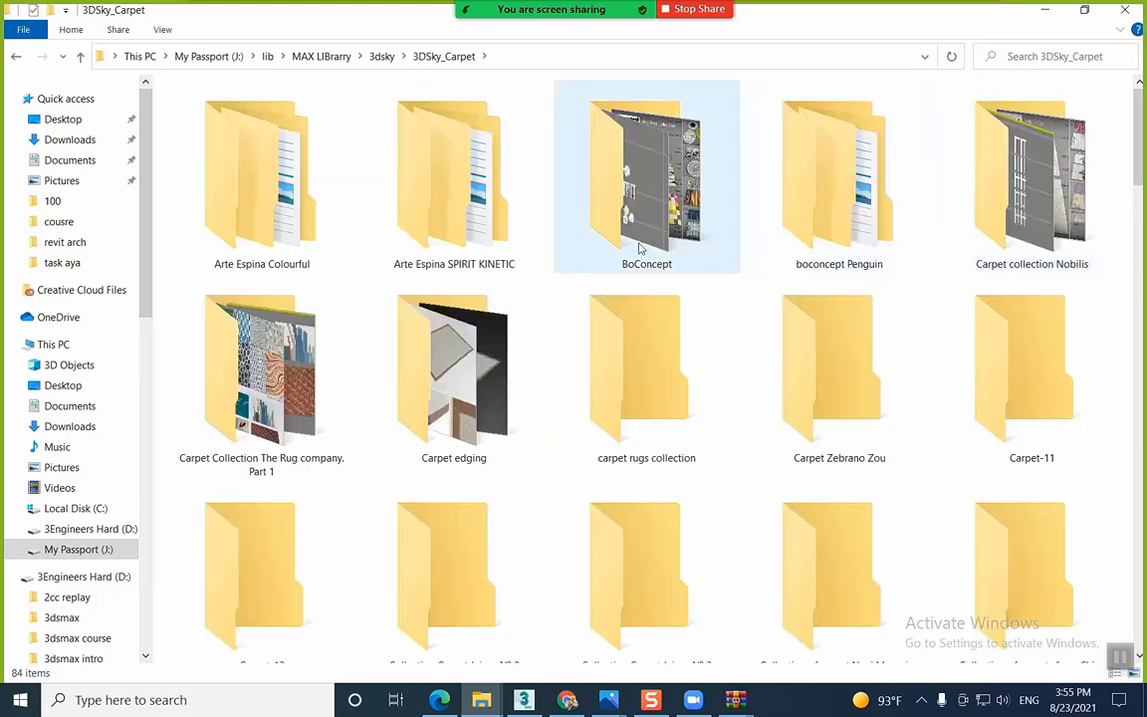
Examine the rug collection previews in the carpet library, including LOOK IRWIN-1 and LOOK IRWIN-2, to choose a rug set
{"action": "scroll", "coordinate": [512, 409], "scroll_direction": "down", "scroll_amount": 4}
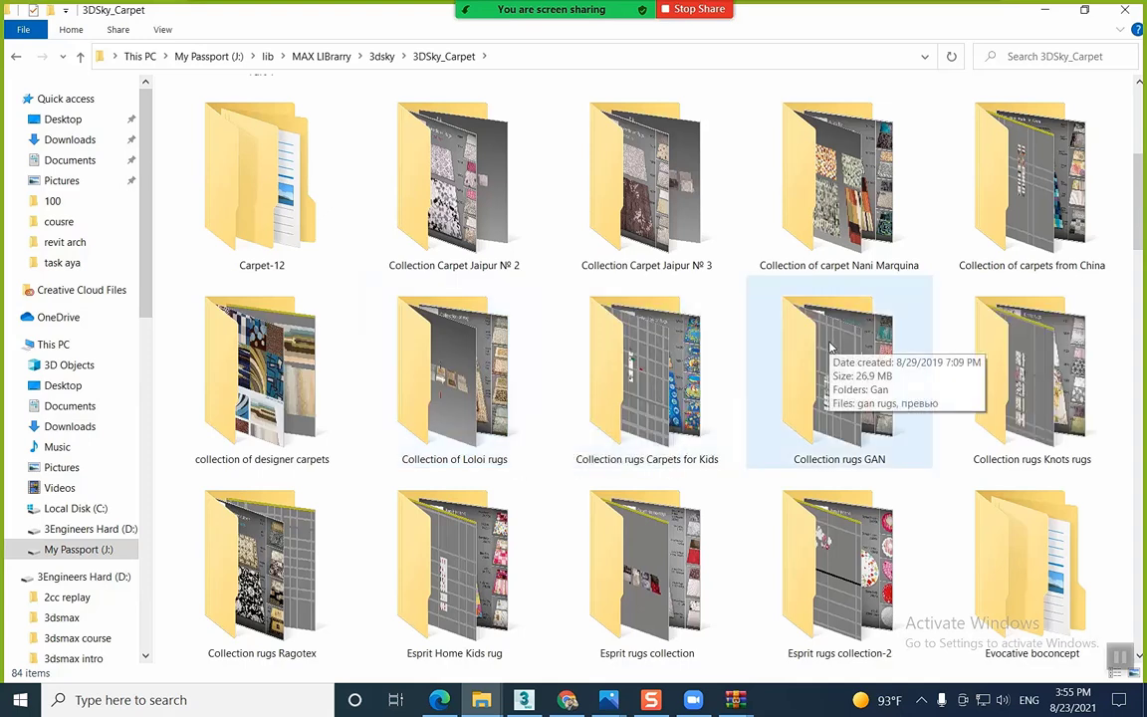
{"action": "scroll", "coordinate": [828, 347], "scroll_direction": "down", "scroll_amount": 8}
{"action": "left_click", "coordinate": [508, 459]}
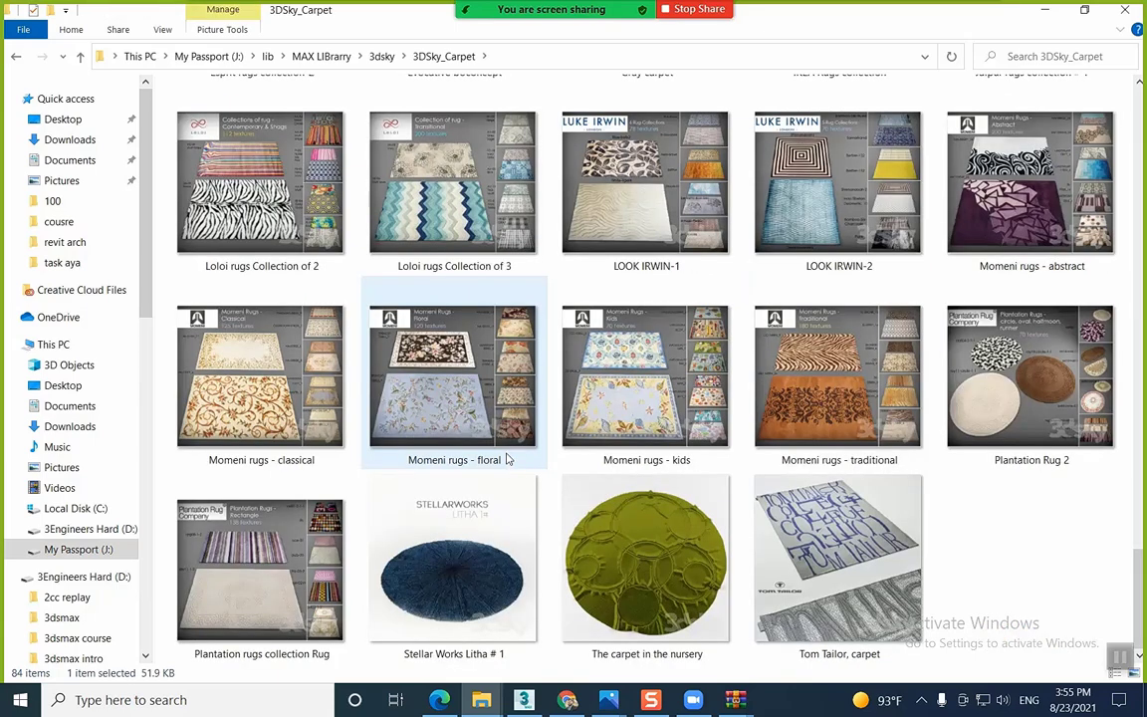
{"action": "left_click", "coordinate": [647, 236]}
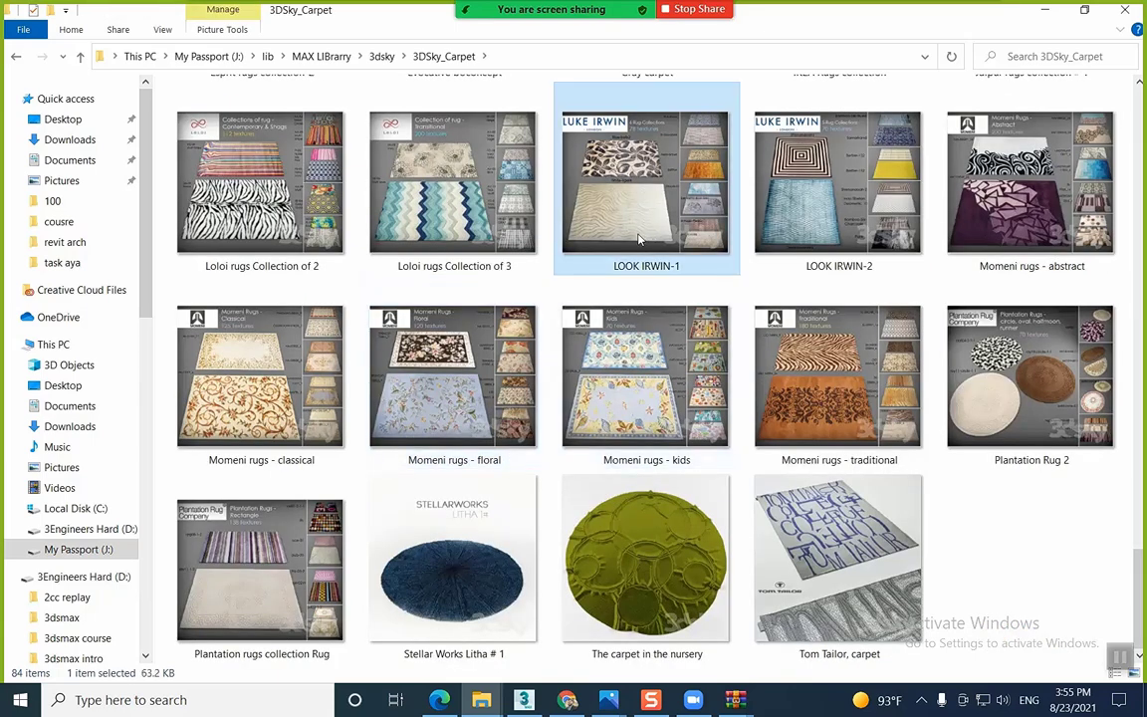
{"action": "left_click", "coordinate": [751, 234]}
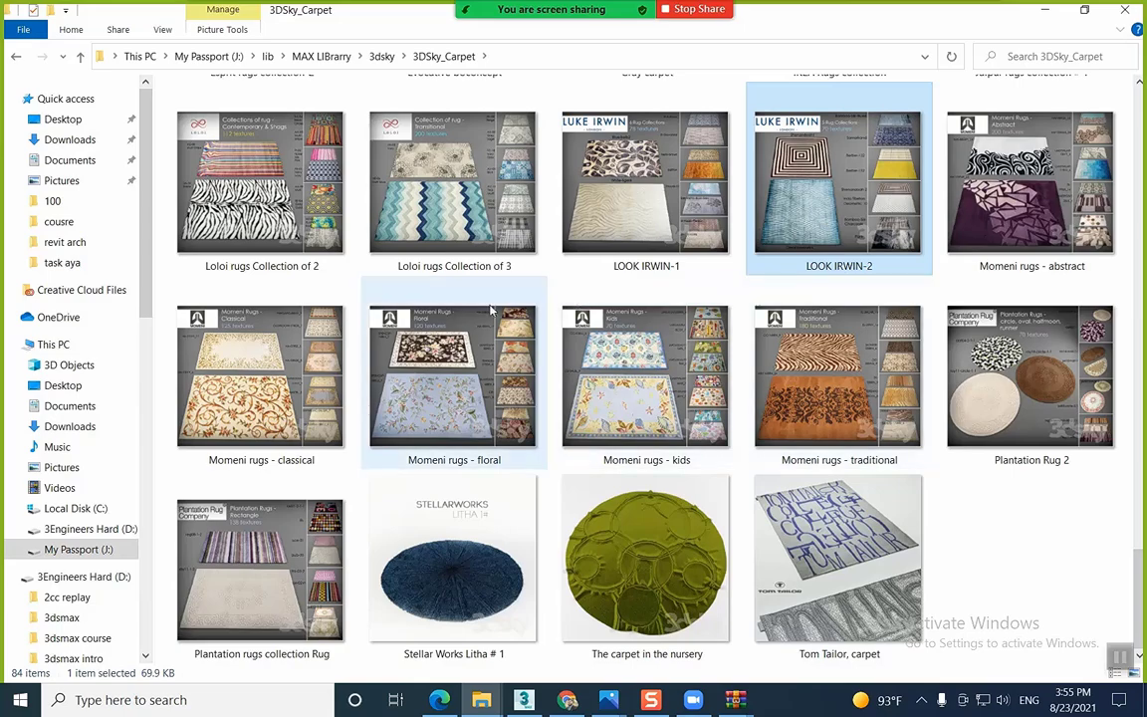
{"action": "scroll", "coordinate": [490, 311], "scroll_direction": "up", "scroll_amount": 14}
{"action": "scroll", "coordinate": [490, 311], "scroll_direction": "down", "scroll_amount": 6}
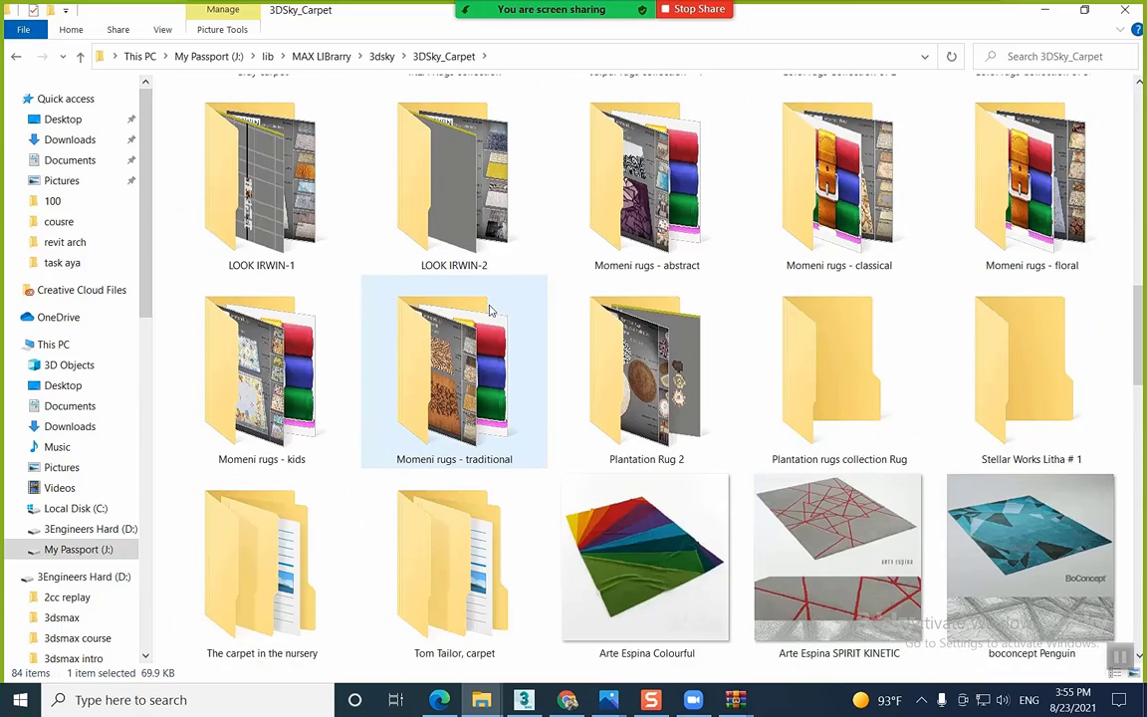
{"action": "scroll", "coordinate": [490, 311], "scroll_direction": "up", "scroll_amount": 3}
{"action": "scroll", "coordinate": [489, 311], "scroll_direction": "down", "scroll_amount": 2}
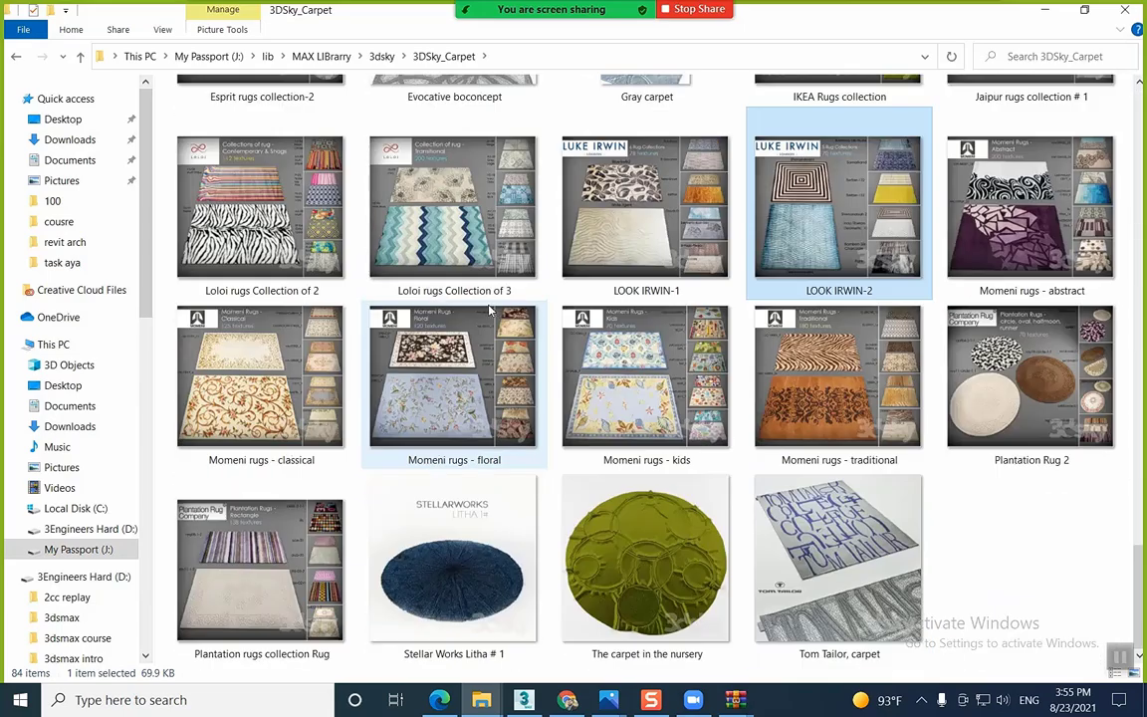
{"action": "scroll", "coordinate": [489, 311], "scroll_direction": "up", "scroll_amount": 4}
{"action": "scroll", "coordinate": [488, 311], "scroll_direction": "up", "scroll_amount": 6}
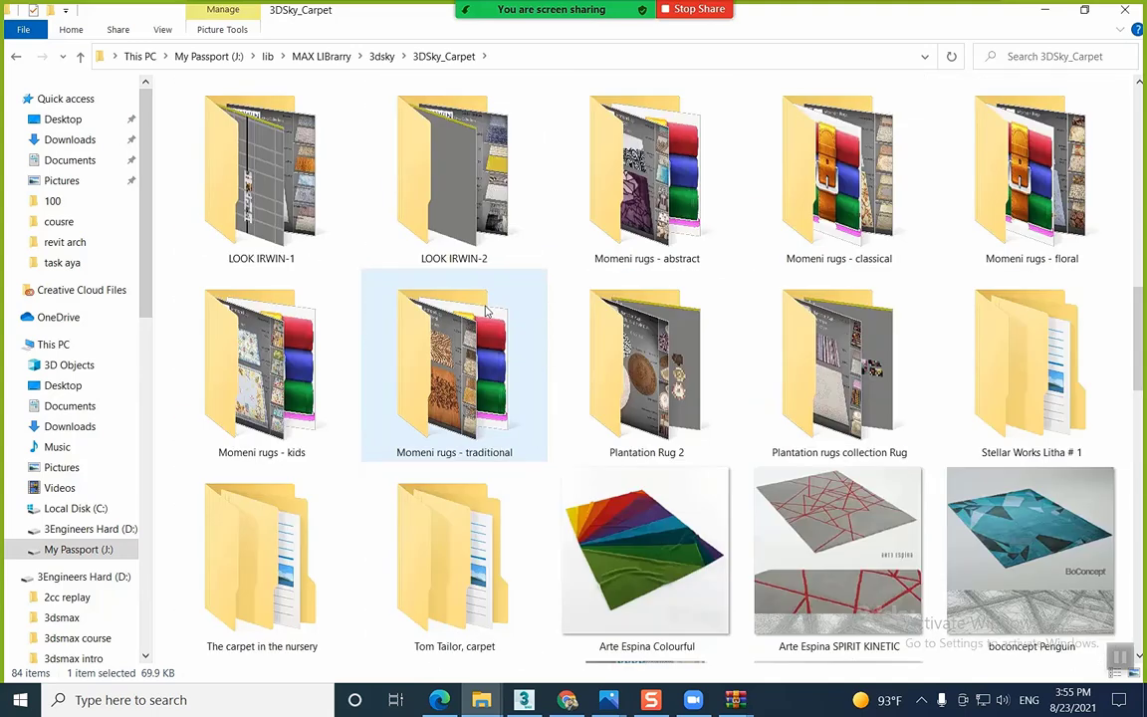
Open the LOOK IRWIN-2 rug folder and show its files as extra large icons
{"action": "double_click", "coordinate": [464, 163]}
{"action": "right_click", "coordinate": [453, 290]}
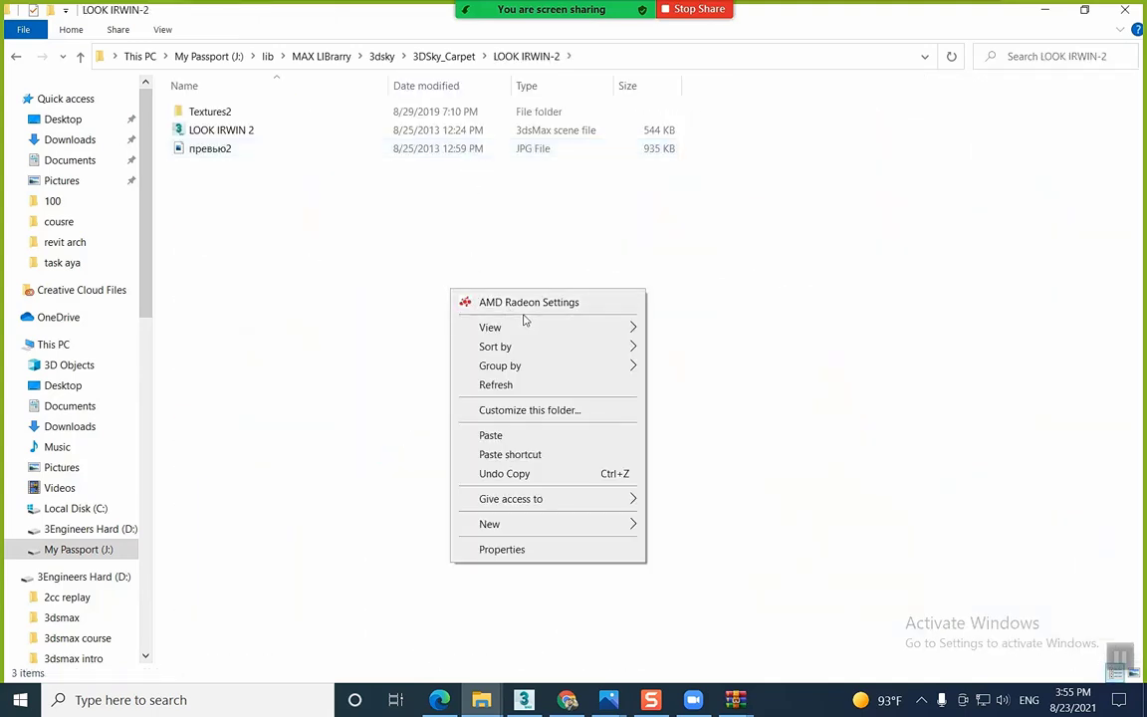
{"action": "mouse_move", "coordinate": [486, 326]}
{"action": "left_click", "coordinate": [700, 329]}
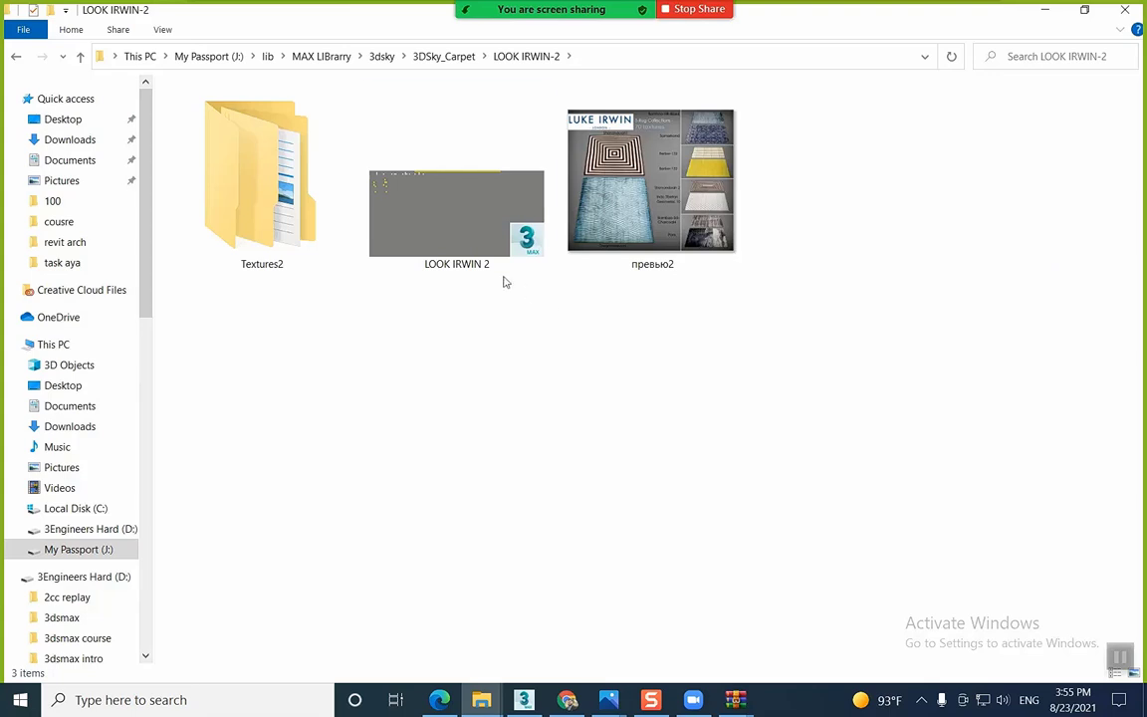
Examine the BABYLON textures inside Textures2 and the project's MAPS folder, and return to the LOOK IRWIN-2 folder
{"action": "left_click_drag", "start_coordinate": [498, 257], "coordinate": [543, 402]}
{"action": "double_click", "coordinate": [262, 180]}
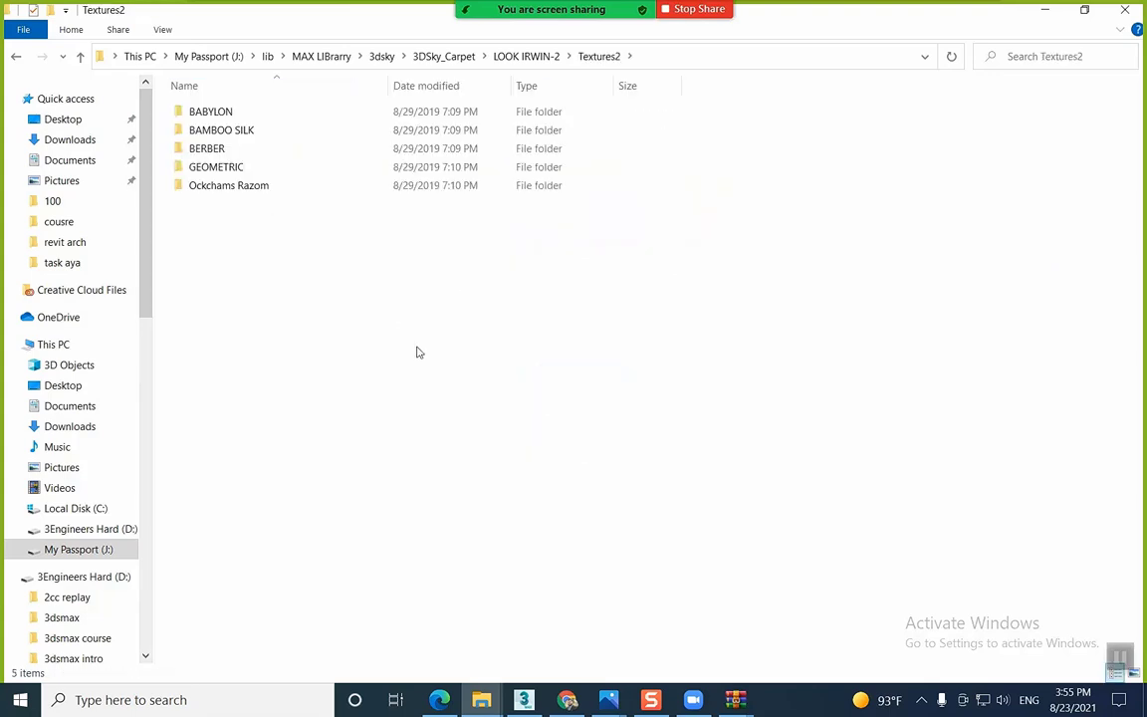
{"action": "double_click", "coordinate": [215, 112]}
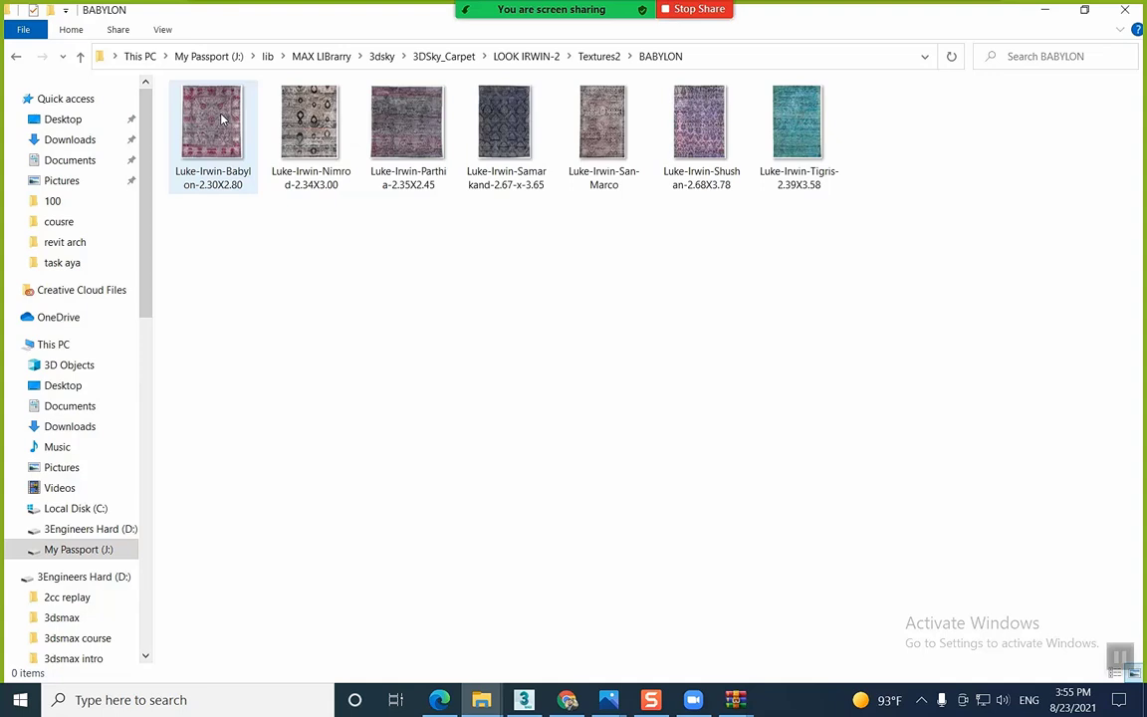
{"action": "left_click", "coordinate": [18, 57]}
{"action": "left_click", "coordinate": [18, 58]}
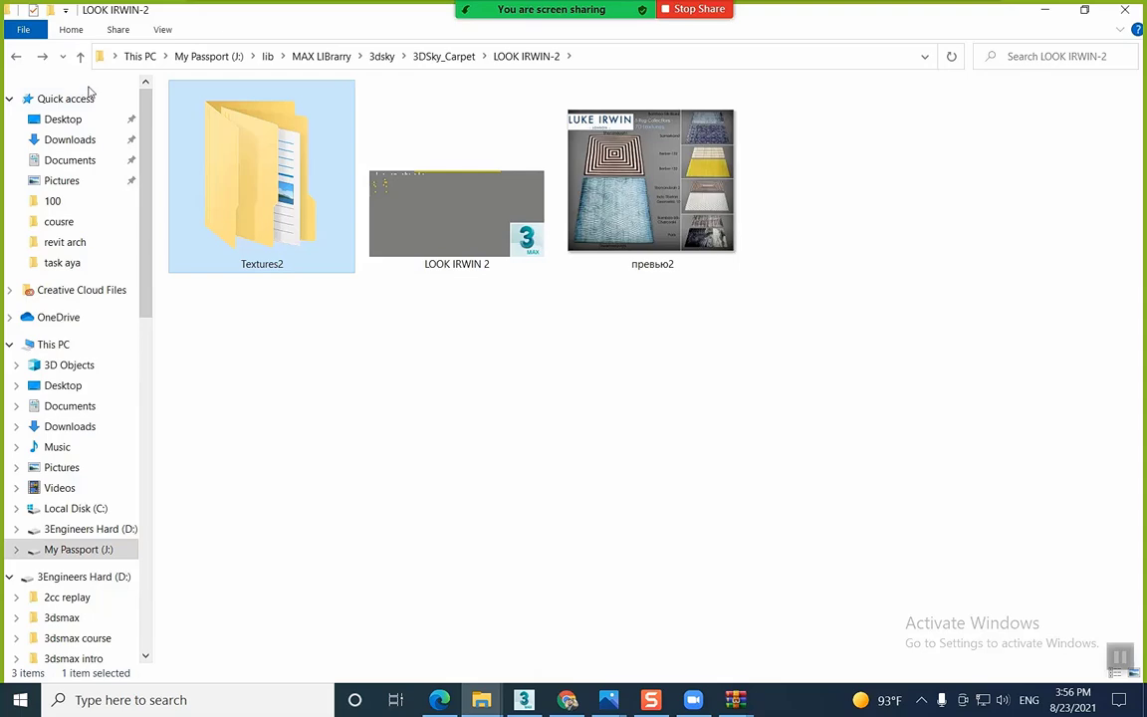
{"action": "mouse_move", "coordinate": [481, 700]}
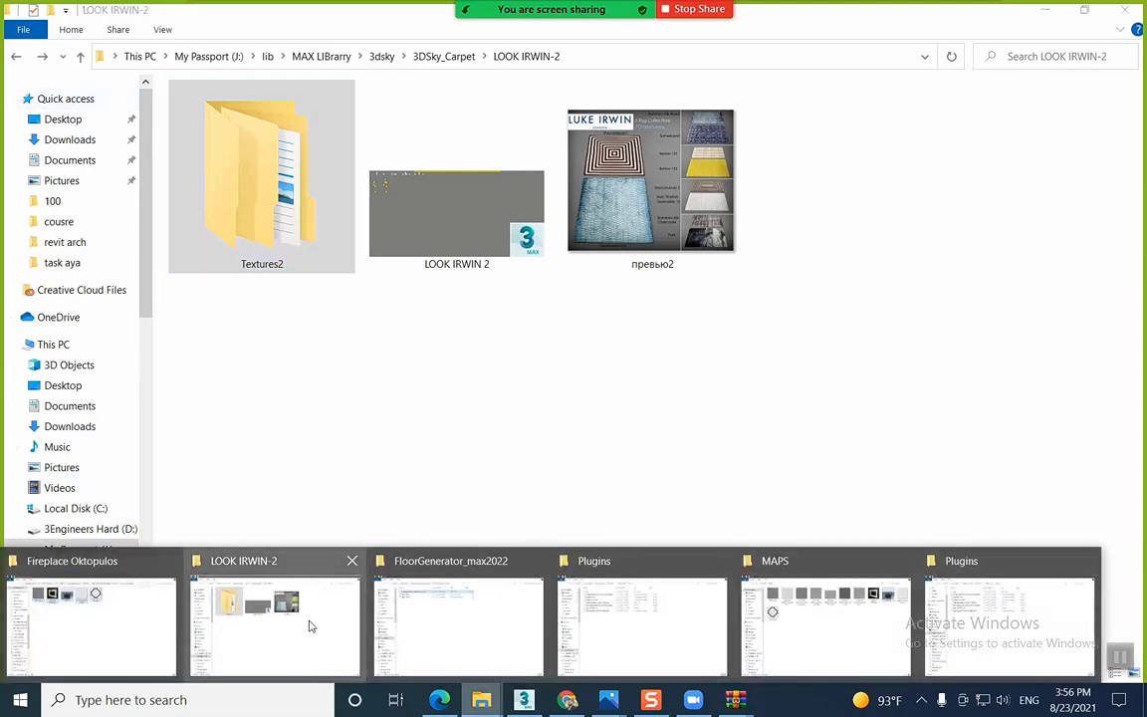
{"action": "left_click", "coordinate": [836, 625]}
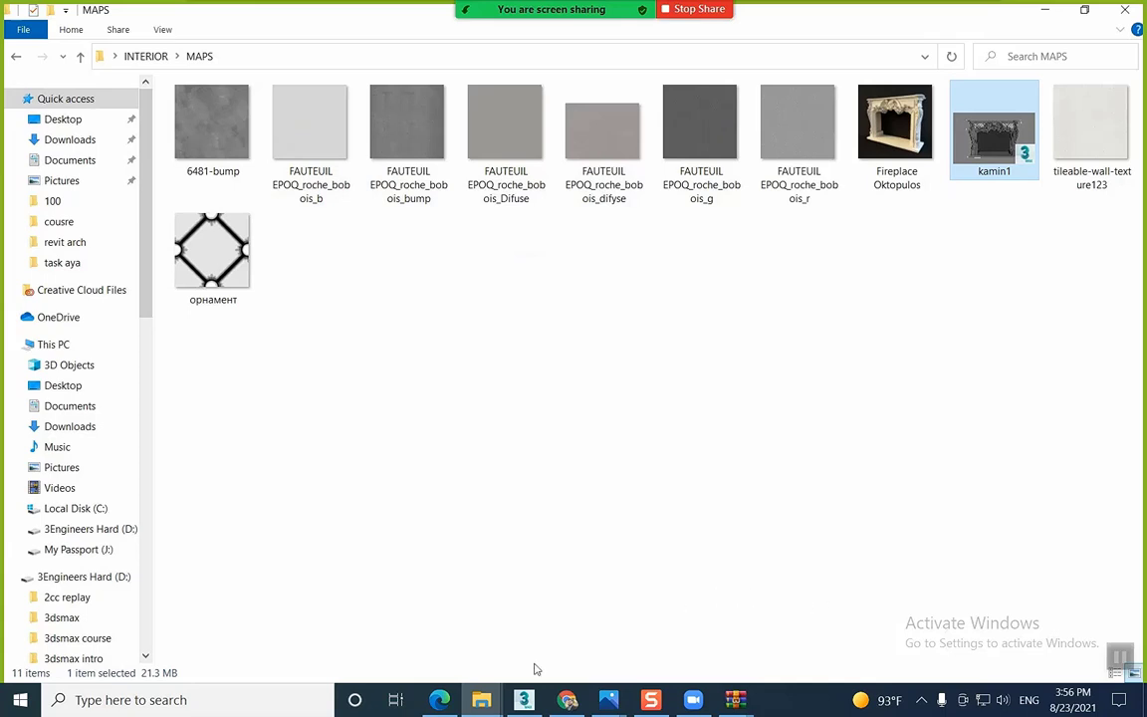
{"action": "mouse_move", "coordinate": [481, 700]}
{"action": "left_click", "coordinate": [283, 595]}
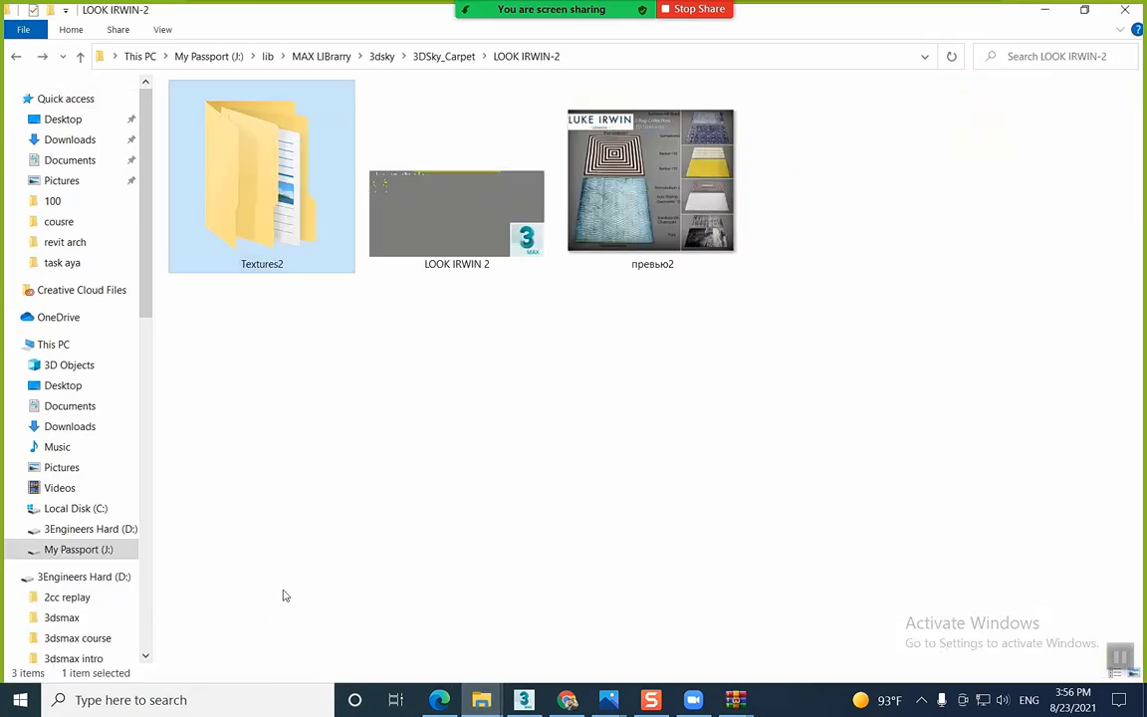
Merge the LOOK IRWIN 2 rug scene into the open 3ds Max scene, dismissing the obsolete-file notice and the Scene Converter
{"action": "left_click_drag", "start_coordinate": [462, 230], "coordinate": [586, 512]}
{"action": "left_click", "coordinate": [619, 533]}
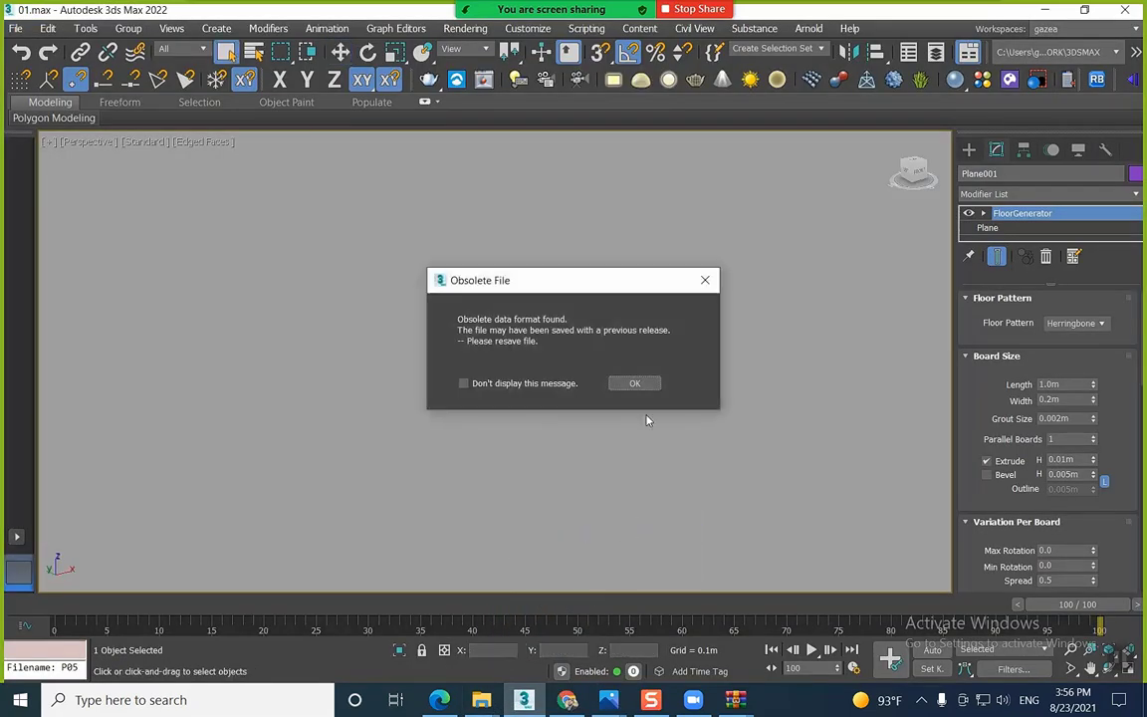
{"action": "left_click", "coordinate": [649, 387]}
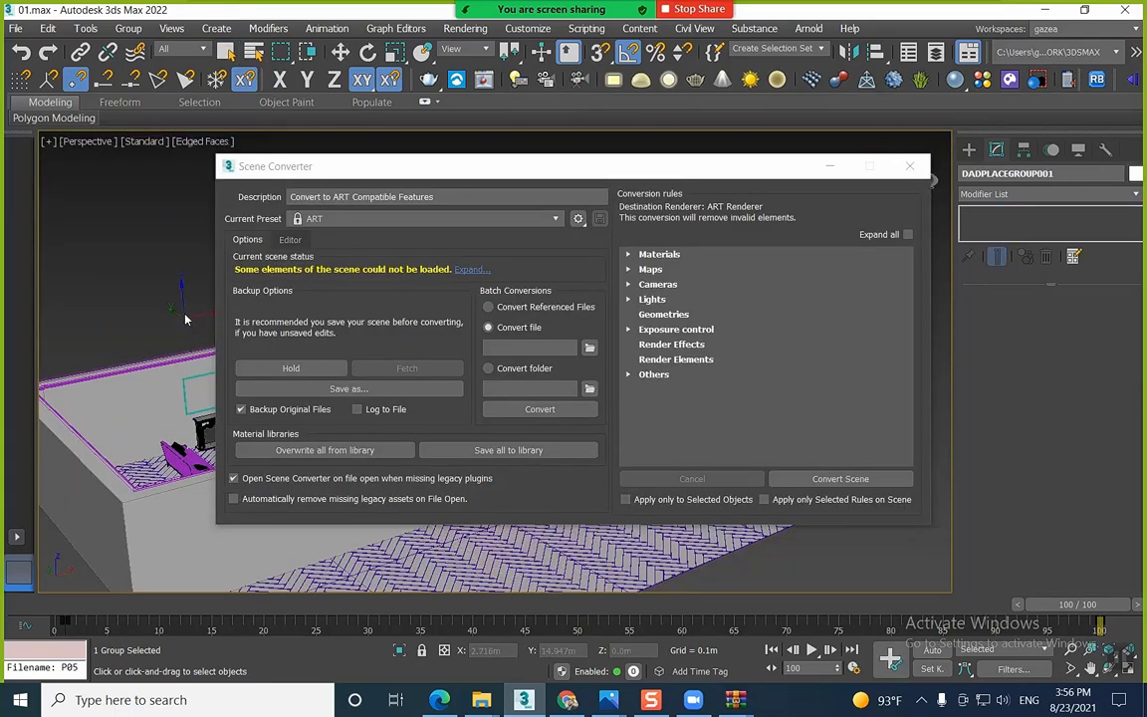
{"action": "left_click", "coordinate": [909, 166]}
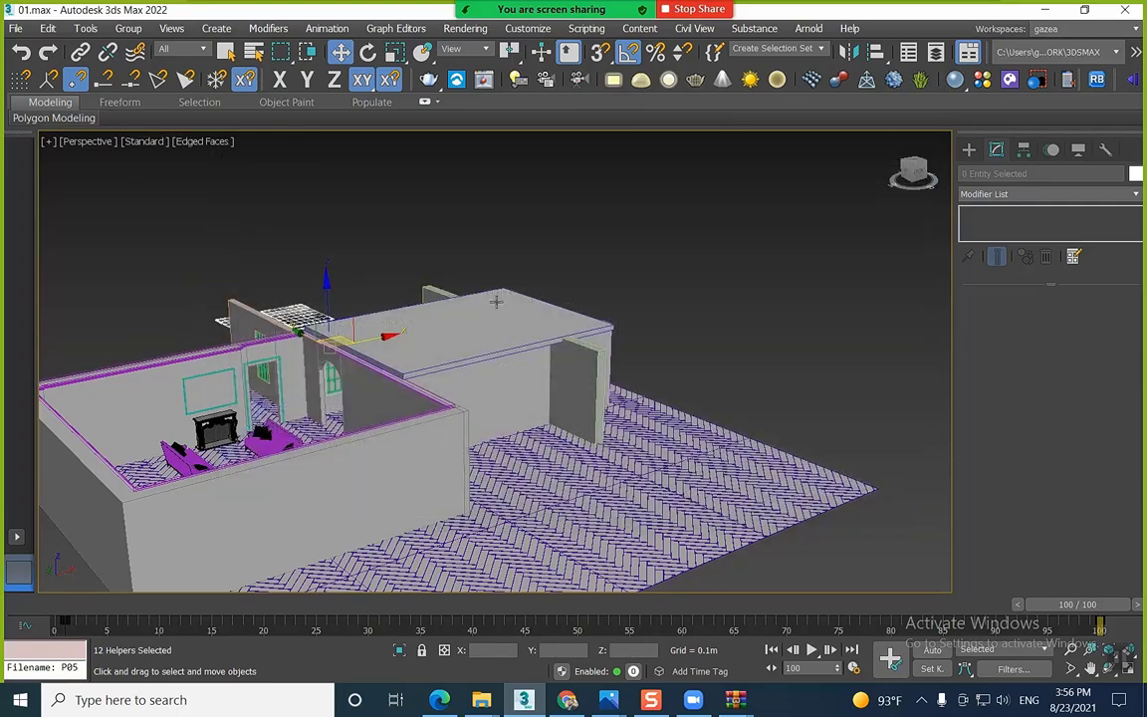
Move the merged rug groups outside the building, into the empty area beyond the floor, and deselect them
{"action": "left_click_drag", "start_coordinate": [344, 337], "coordinate": [725, 320]}
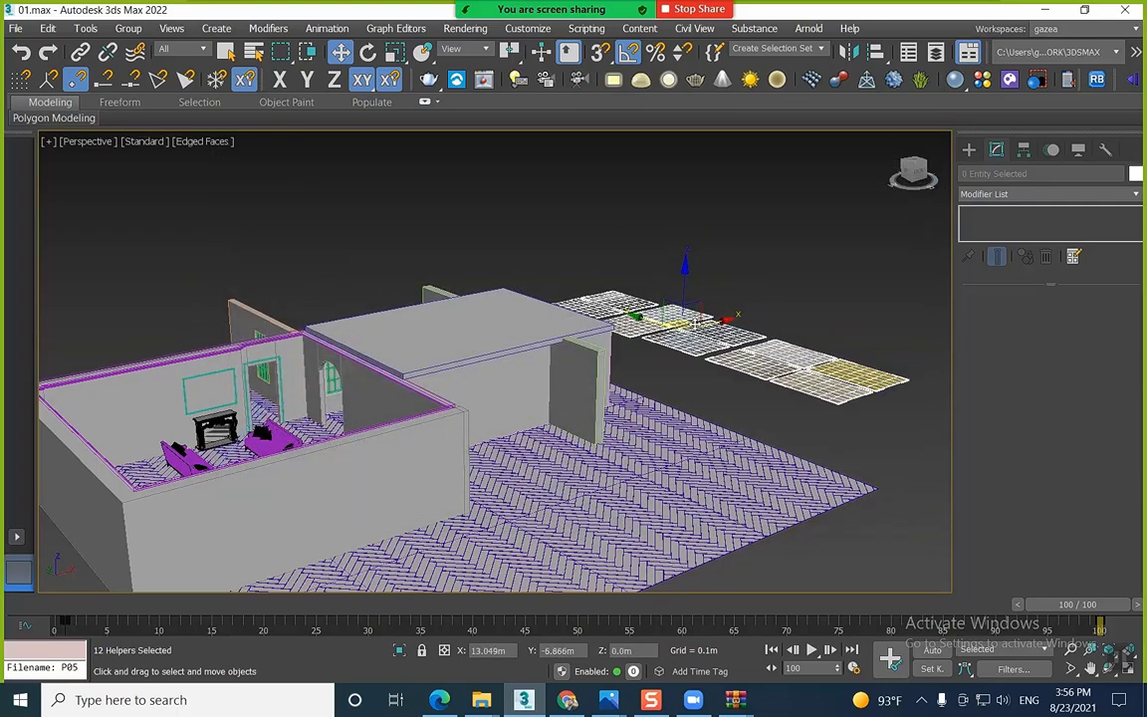
{"action": "left_click", "coordinate": [772, 409]}
{"action": "middle_click_drag", "start_coordinate": [772, 409], "coordinate": [765, 463], "text": "alt"}
{"action": "mouse_move", "coordinate": [765, 464]}
{"action": "middle_mouse_down"}
{"action": "mouse_move", "coordinate": [744, 431]}
{"action": "mouse_move", "coordinate": [725, 435]}
{"action": "middle_mouse_up"}
{"action": "scroll", "coordinate": [725, 435], "scroll_direction": "down", "scroll_amount": 3}
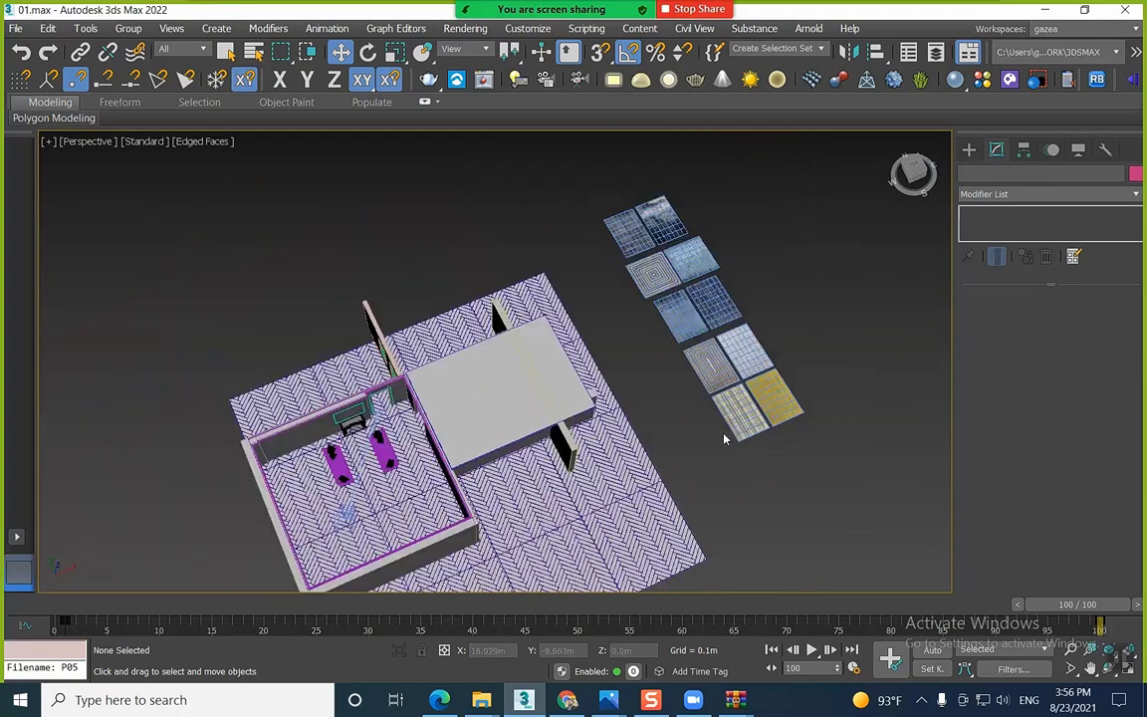
Turn off edged faces and move the light blue rug between the two sofas, at about X -2.46 m, Y -1.73 m
{"action": "key", "text": "F4"}
{"action": "scroll", "coordinate": [731, 287], "scroll_direction": "up", "scroll_amount": 8}
{"action": "scroll", "coordinate": [732, 290], "scroll_direction": "down", "scroll_amount": 6}
{"action": "mouse_move", "coordinate": [742, 350]}
{"action": "middle_mouse_down"}
{"action": "mouse_move", "coordinate": [826, 261]}
{"action": "mouse_move", "coordinate": [814, 258]}
{"action": "middle_mouse_up"}
{"action": "left_click_drag", "start_coordinate": [757, 171], "coordinate": [254, 470]}
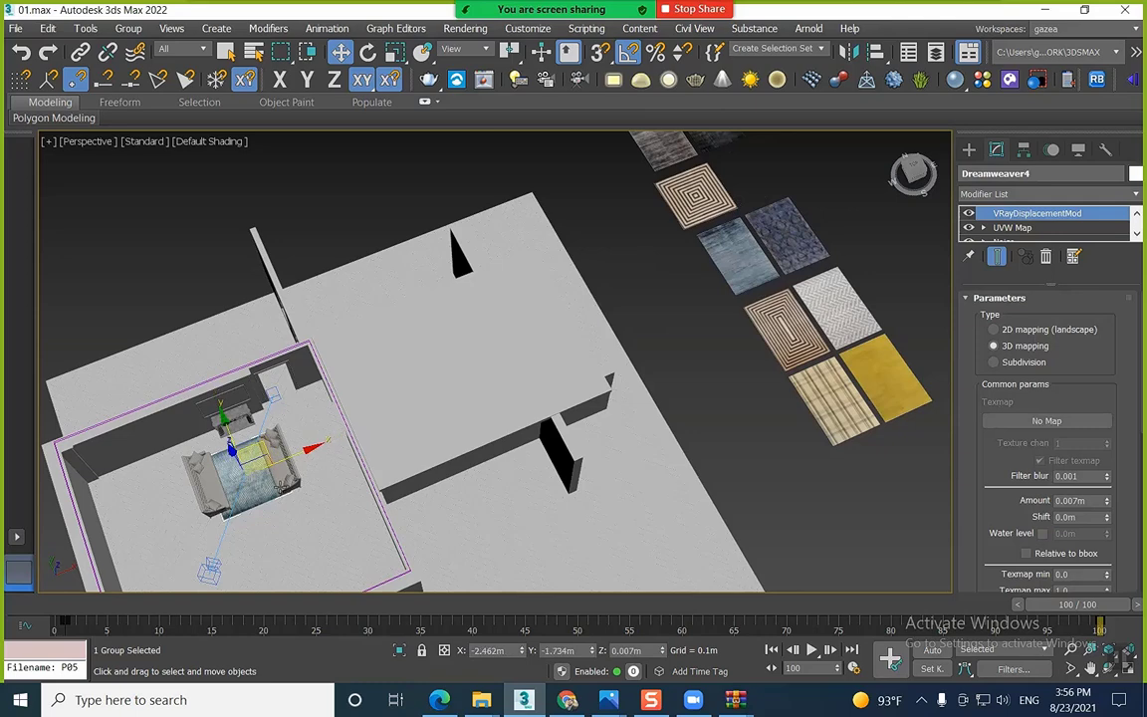
Create a plane VRayLight about 0.29 by 0.20 m over the rug and raise it to about Z 2.53 m
{"action": "key", "text": "c"}
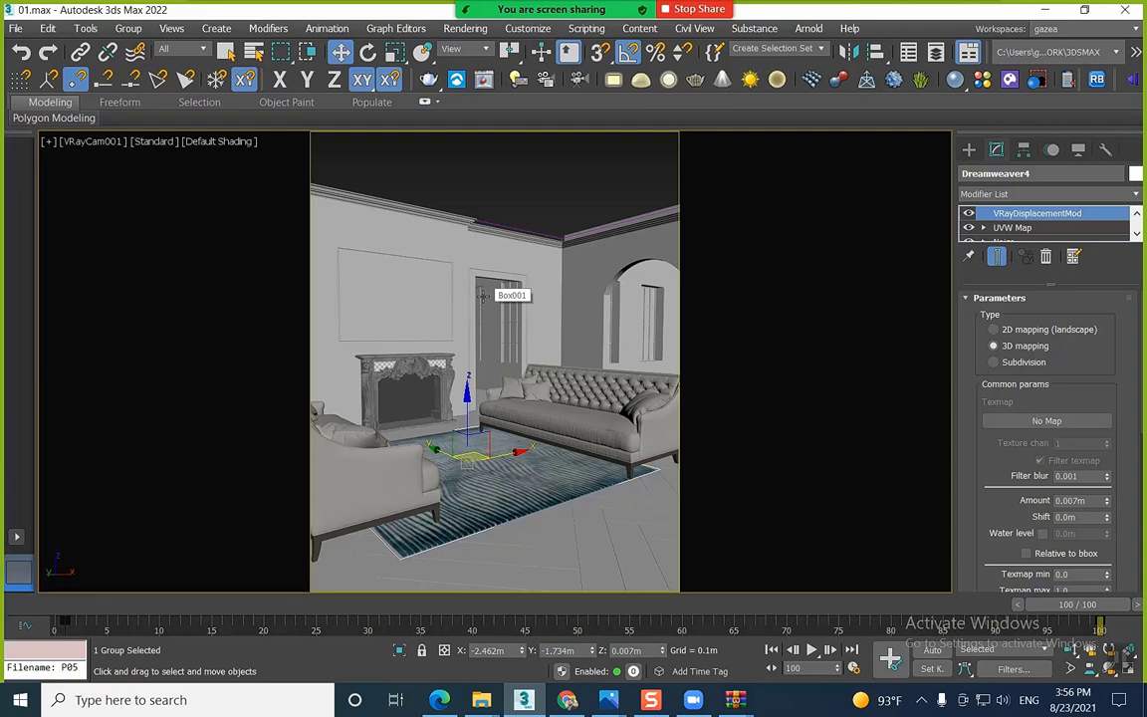
{"action": "left_click", "coordinate": [969, 149]}
{"action": "left_click", "coordinate": [1008, 175]}
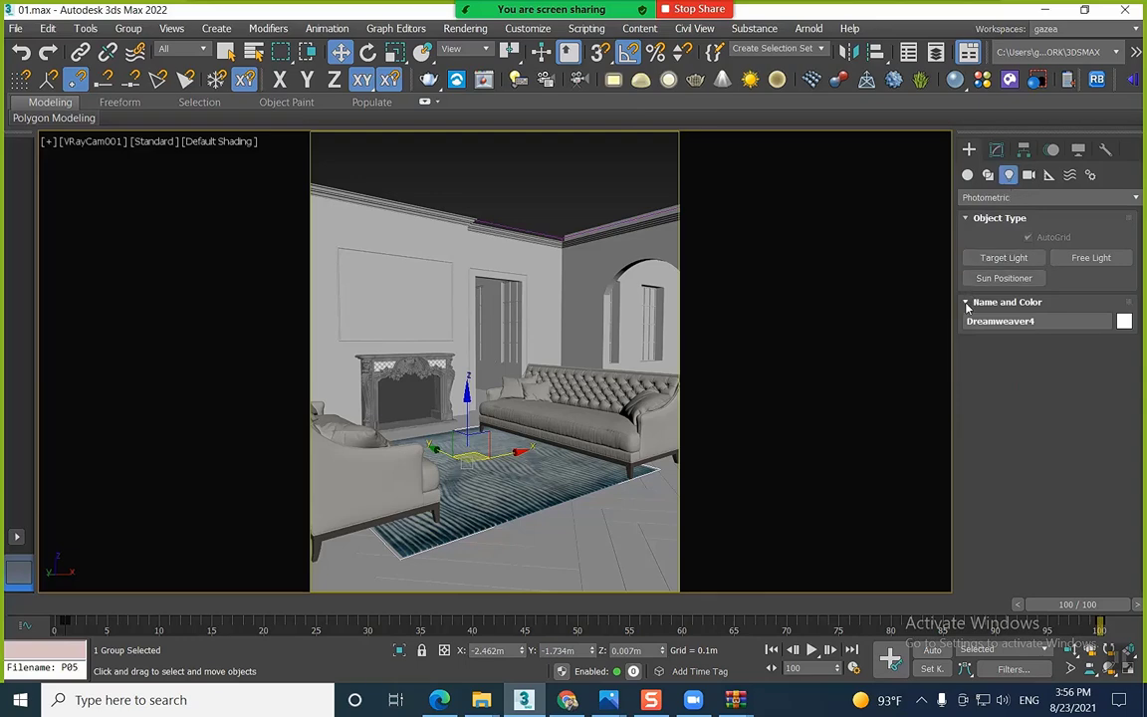
{"action": "left_click", "coordinate": [1021, 198]}
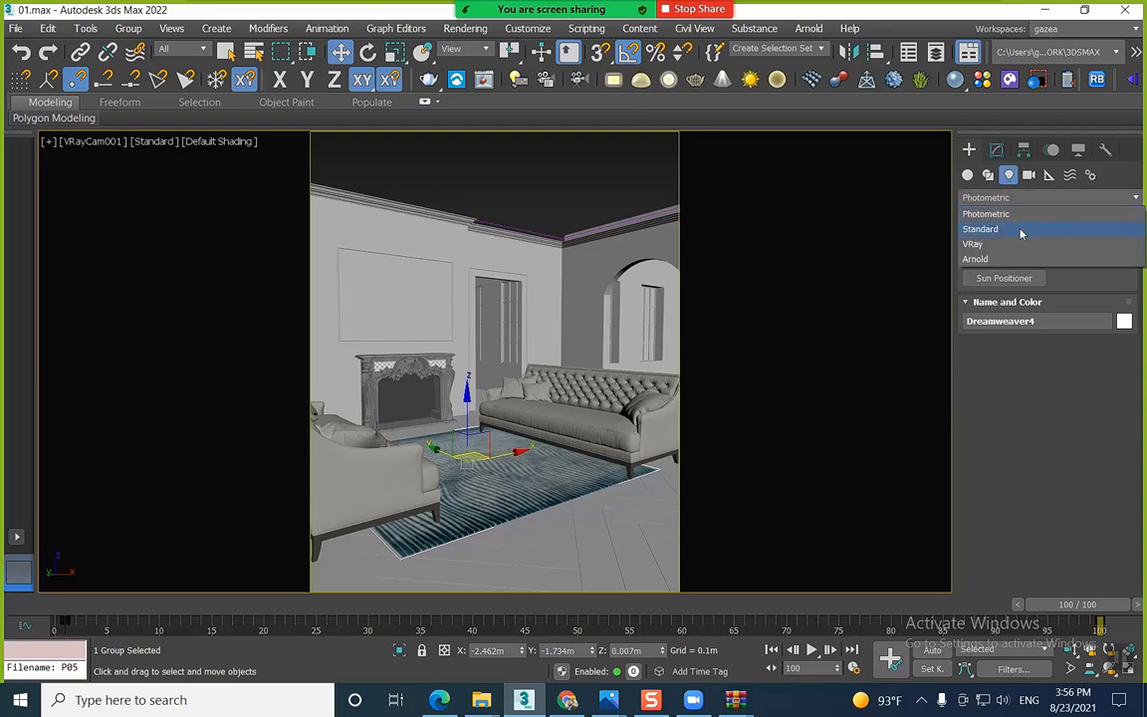
{"action": "left_click", "coordinate": [1015, 244]}
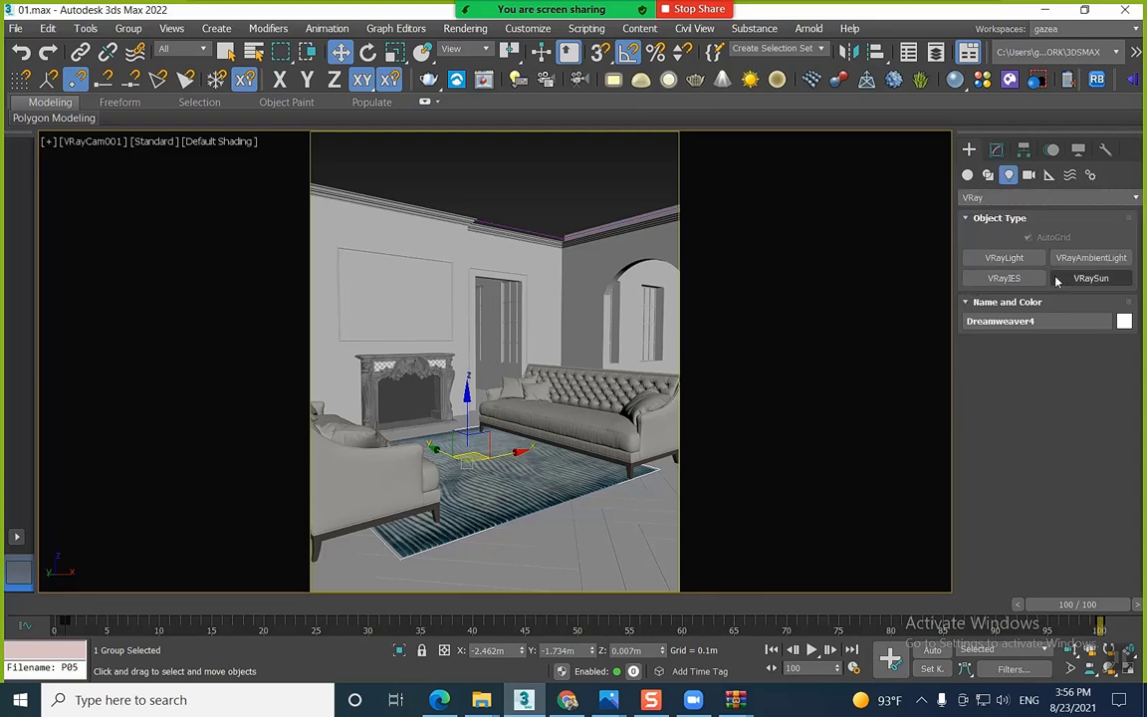
{"action": "left_click", "coordinate": [1008, 259]}
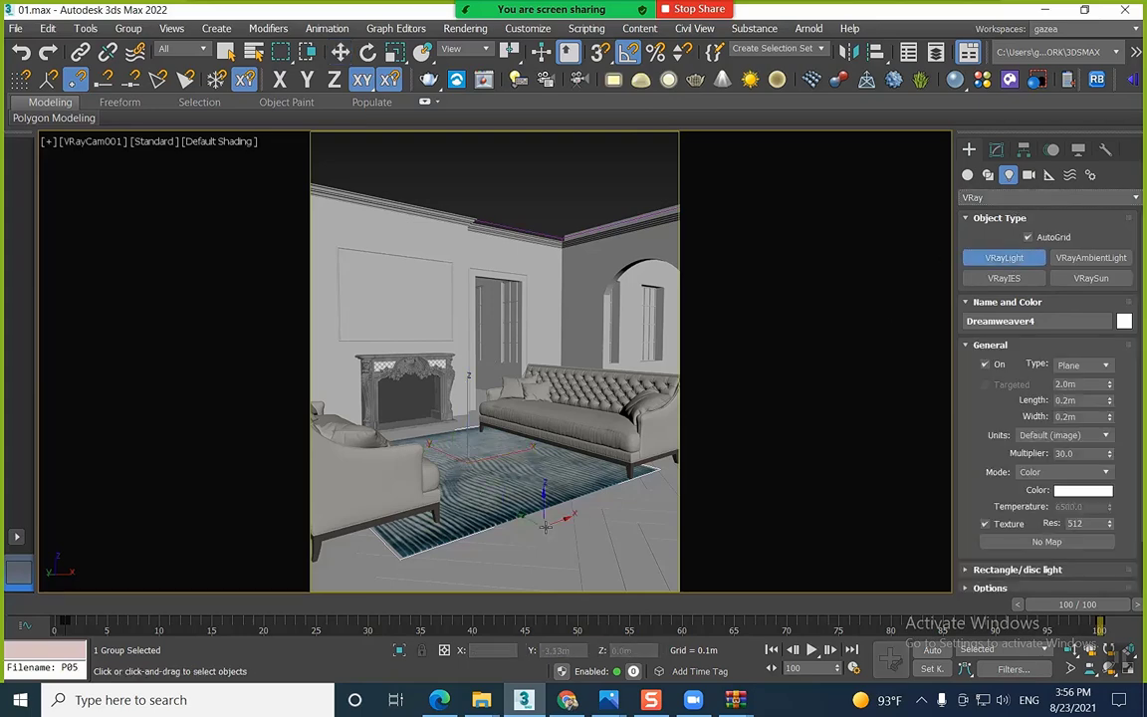
{"action": "left_click_drag", "start_coordinate": [536, 488], "coordinate": [559, 495]}
{"action": "key", "text": "w"}
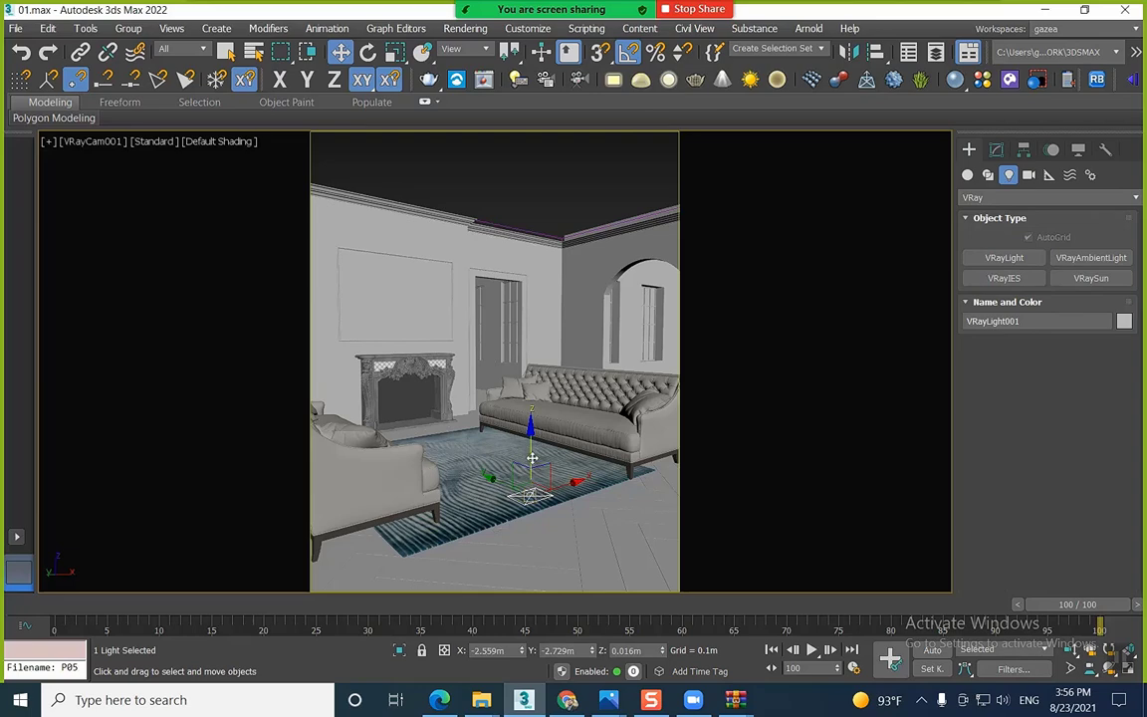
{"action": "mouse_move", "coordinate": [532, 446]}
{"action": "left_mouse_down"}
{"action": "mouse_move", "coordinate": [520, 112]}
{"action": "mouse_move", "coordinate": [466, 96]}
{"action": "left_mouse_up"}
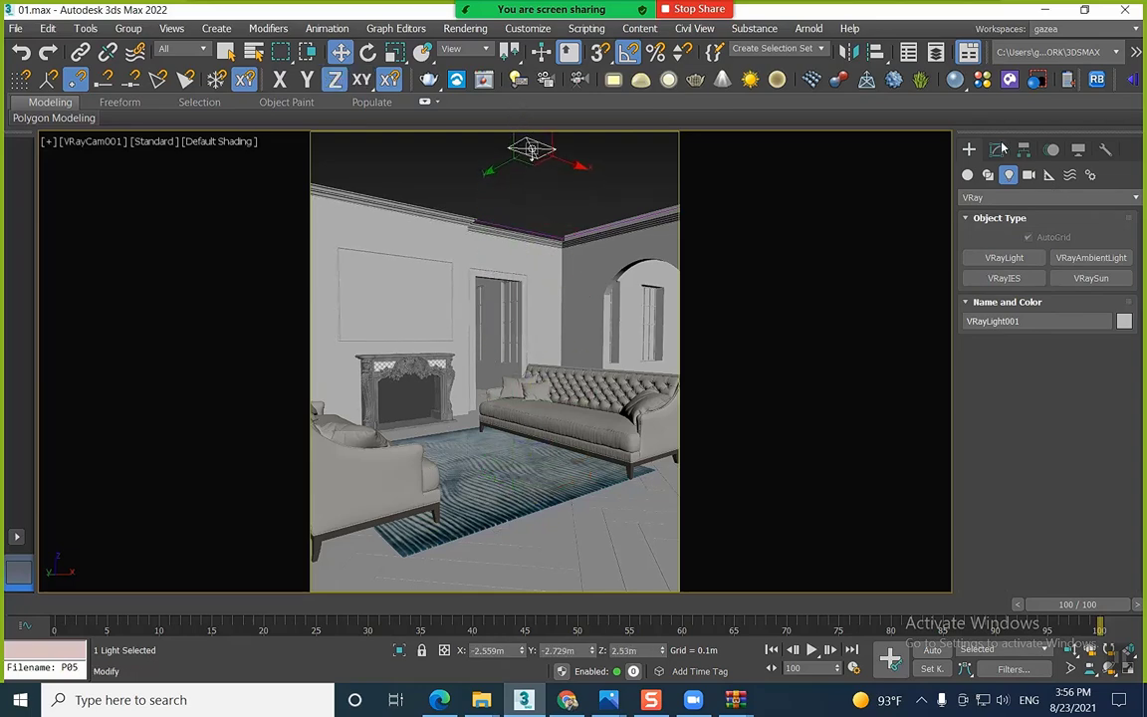
Make the new VRayLight invisible and stop it from affecting specular and reflections
{"action": "left_click", "coordinate": [995, 149]}
{"action": "scroll", "coordinate": [982, 456], "scroll_direction": "down", "scroll_amount": 1}
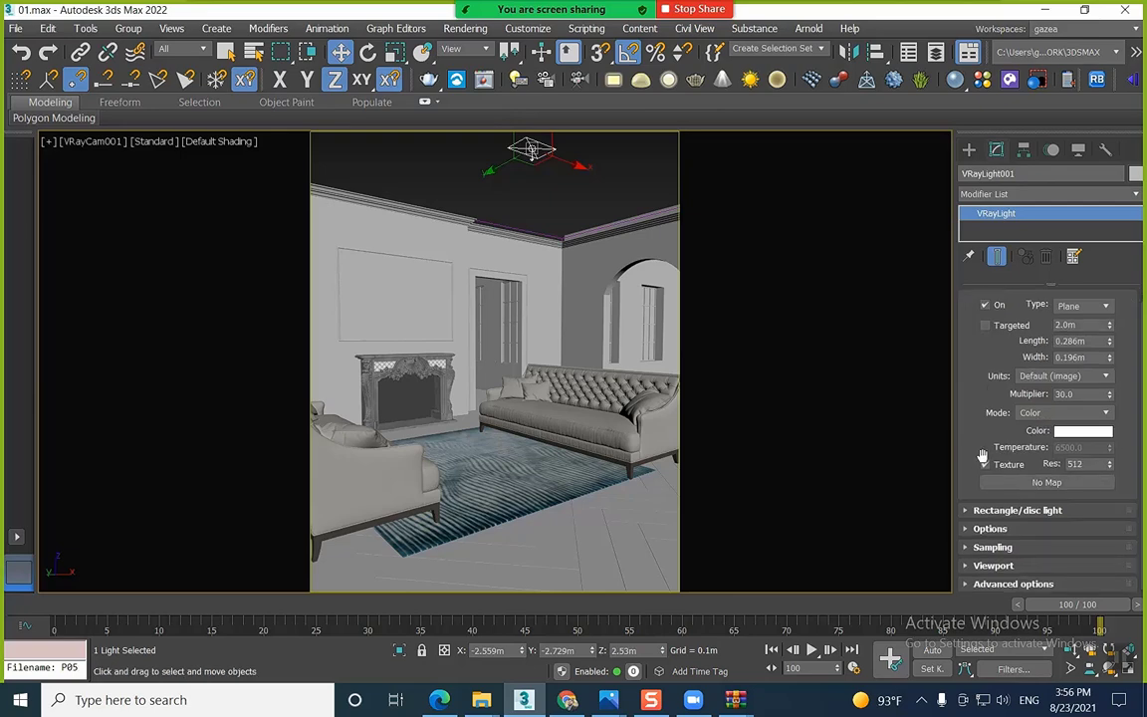
{"action": "left_click", "coordinate": [989, 529]}
{"action": "left_click", "coordinate": [1008, 427]}
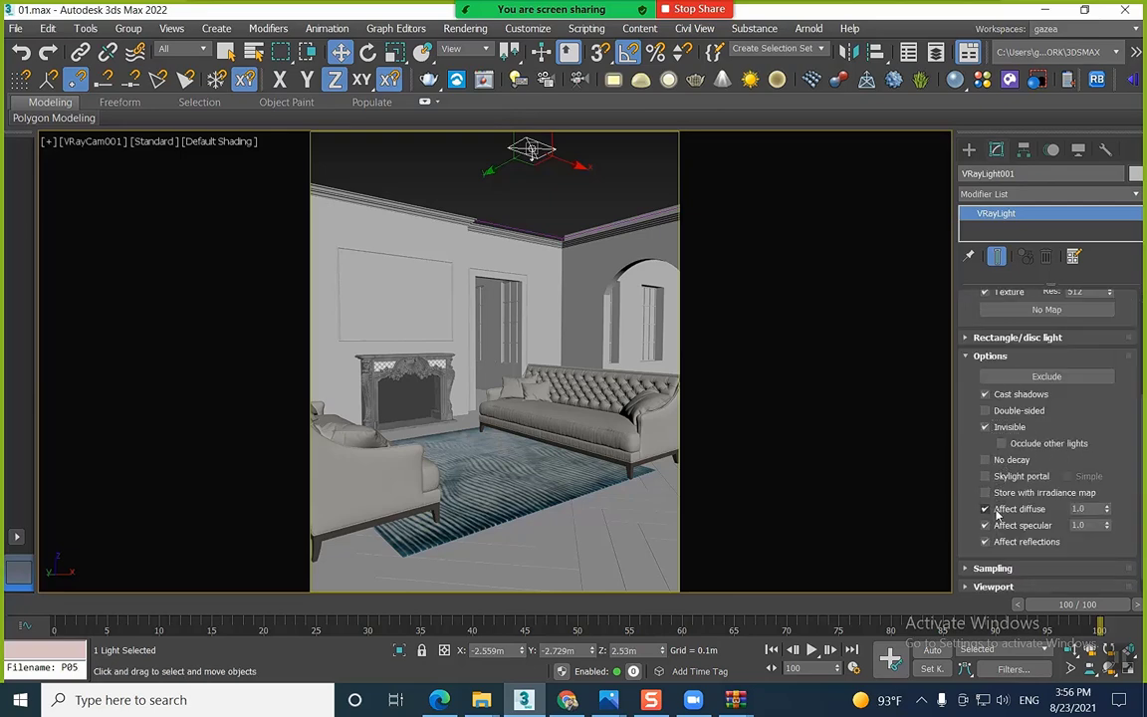
Open the V-Ray Frame Buffer and set the light's units to Radiant power (W) with a multiplier of 1200
{"action": "right_click", "coordinate": [633, 256]}
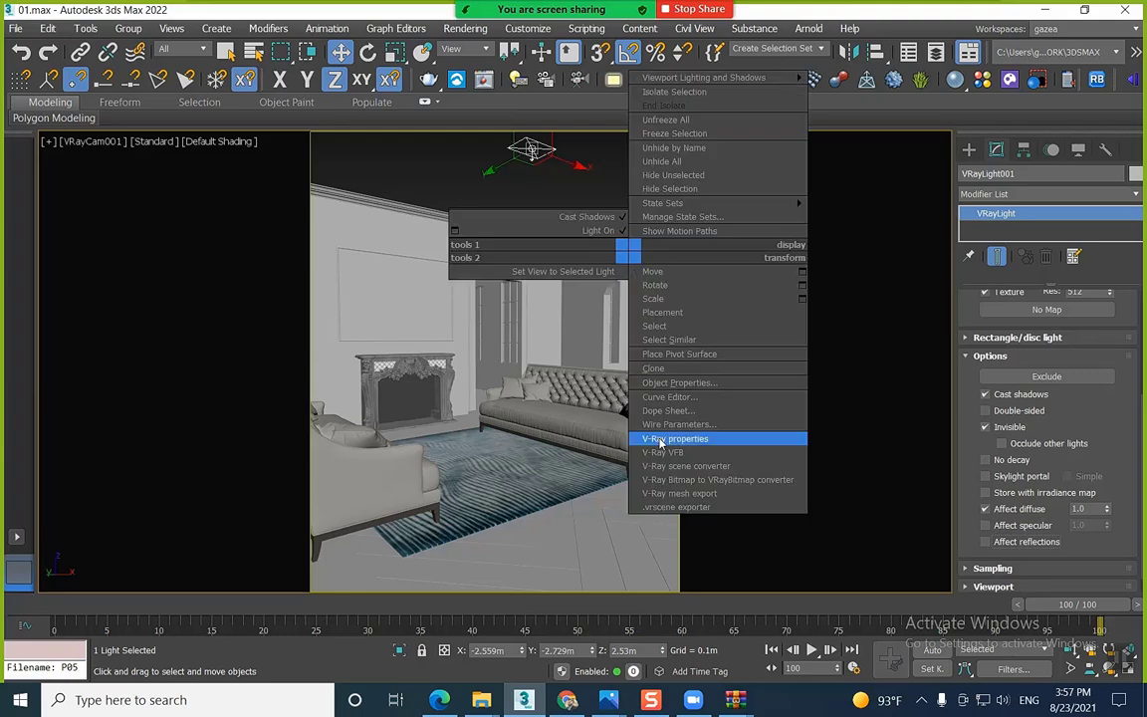
{"action": "left_click", "coordinate": [647, 408]}
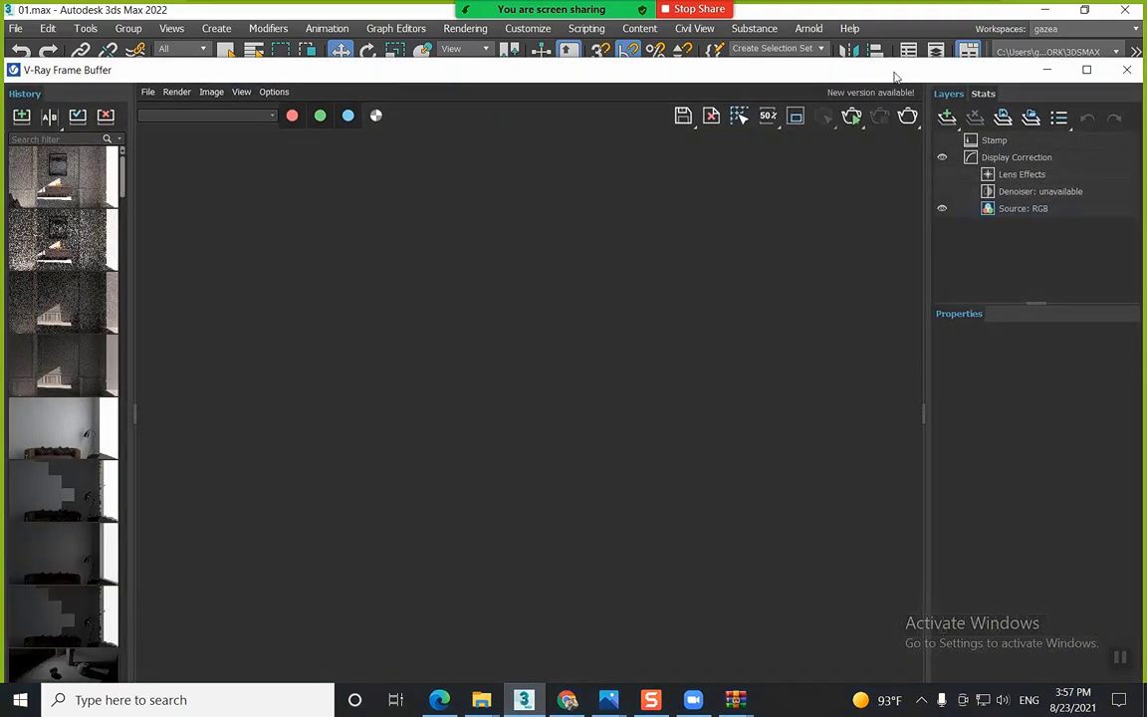
{"action": "left_click_drag", "start_coordinate": [894, 77], "coordinate": [830, 613]}
{"action": "scroll", "coordinate": [1095, 409], "scroll_direction": "up", "scroll_amount": 5}
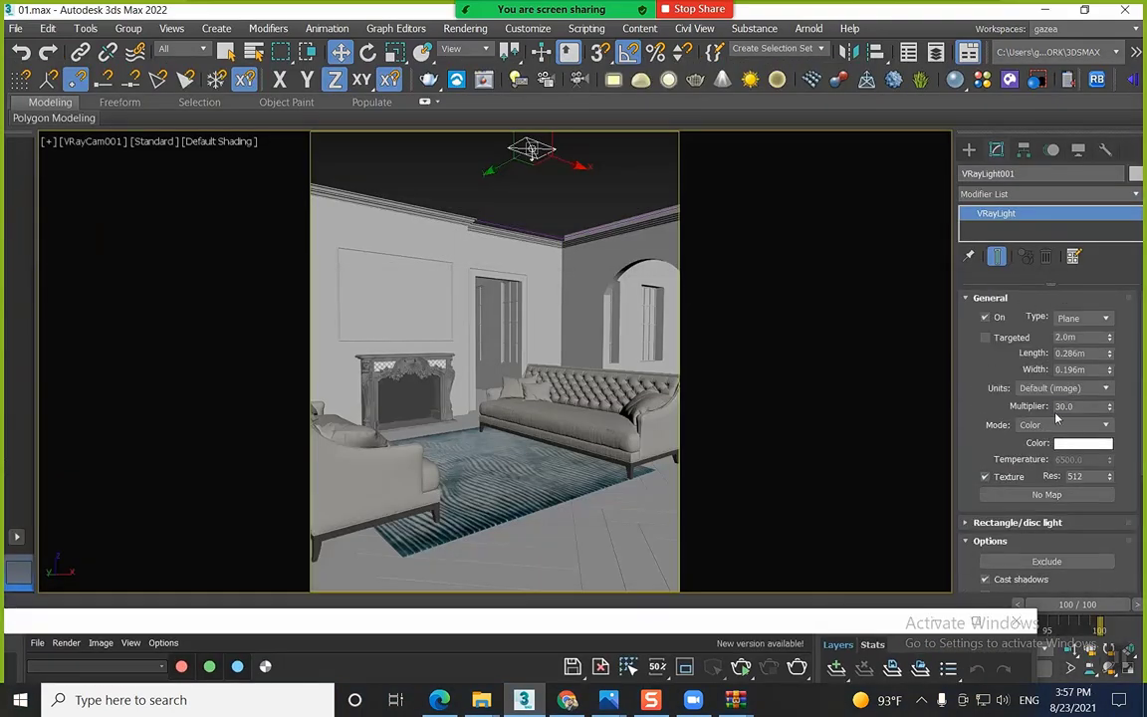
{"action": "left_click", "coordinate": [1078, 387]}
{"action": "left_click", "coordinate": [1075, 436]}
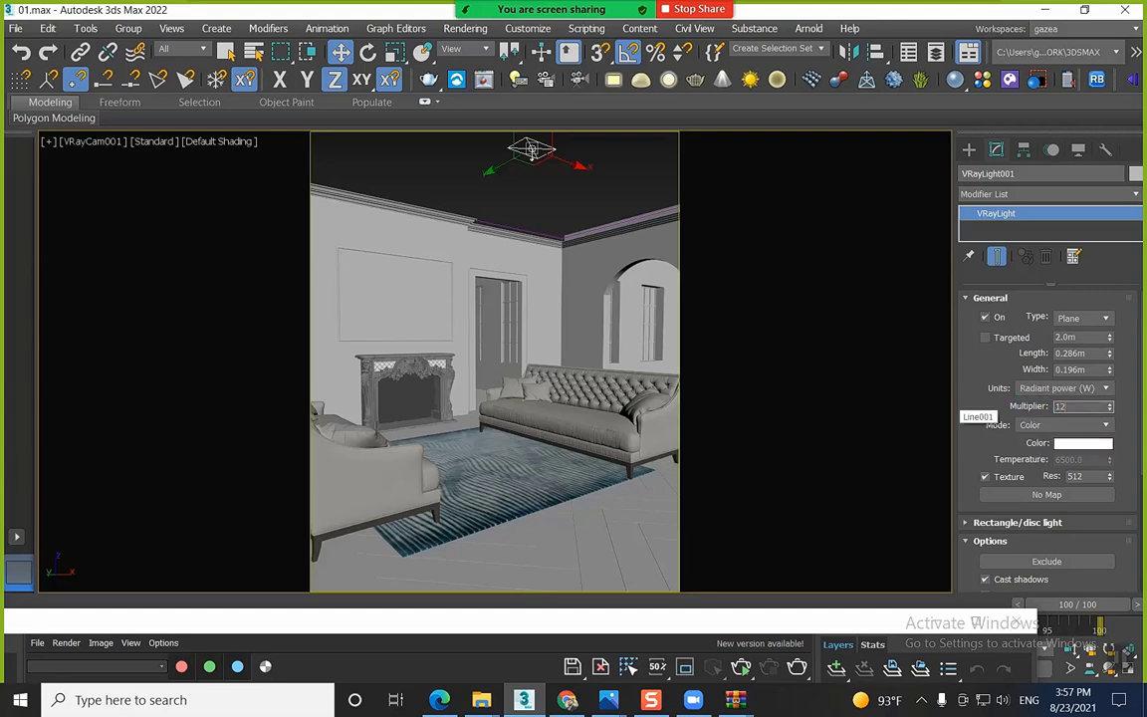
Run a test render of the camera view in the V-Ray Frame Buffer, then minimise the frame buffer
{"action": "right_click", "coordinate": [446, 212]}
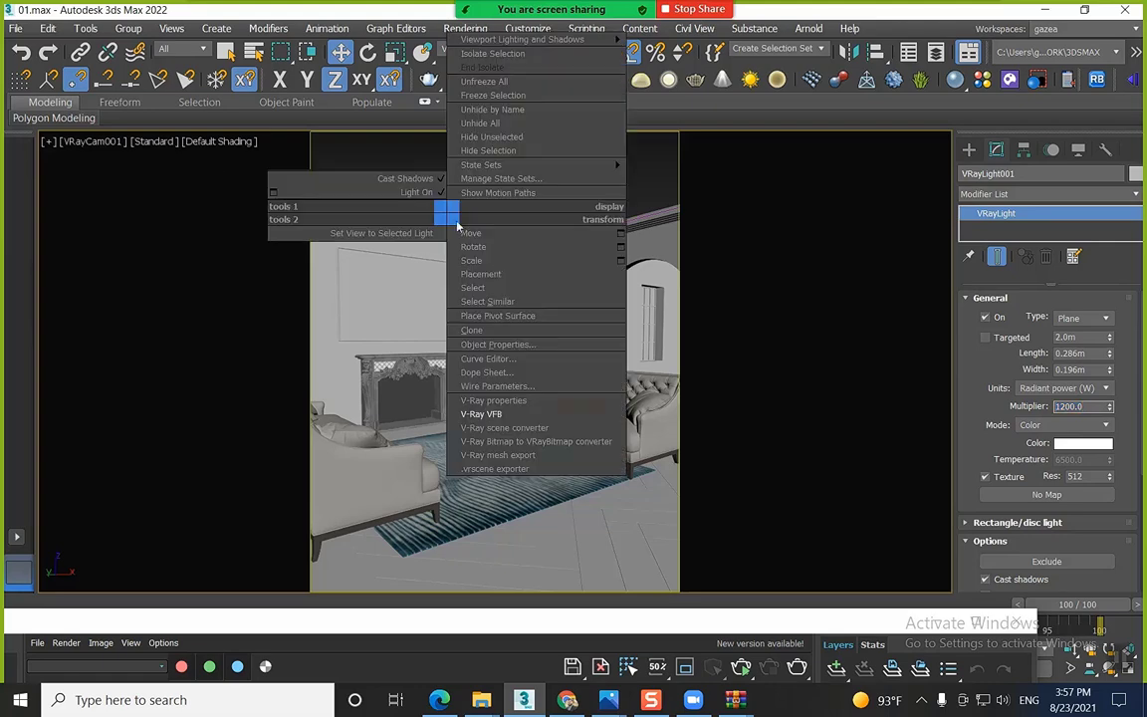
{"action": "left_click", "coordinate": [593, 627]}
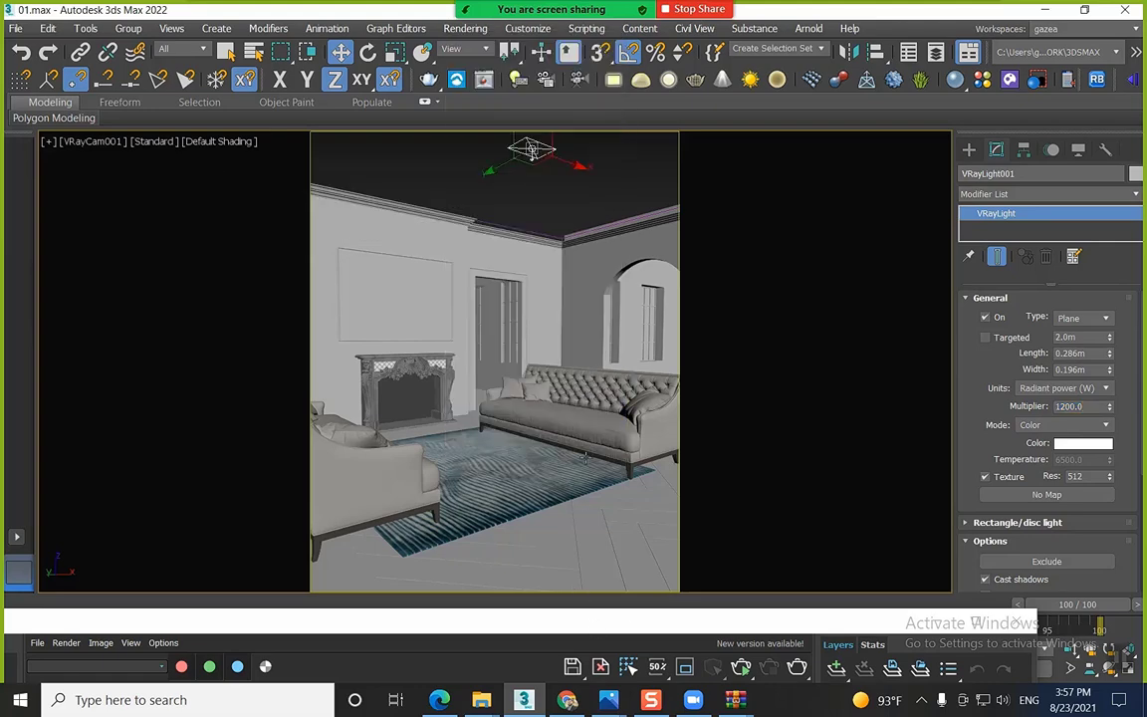
{"action": "left_click_drag", "start_coordinate": [594, 624], "coordinate": [527, 208]}
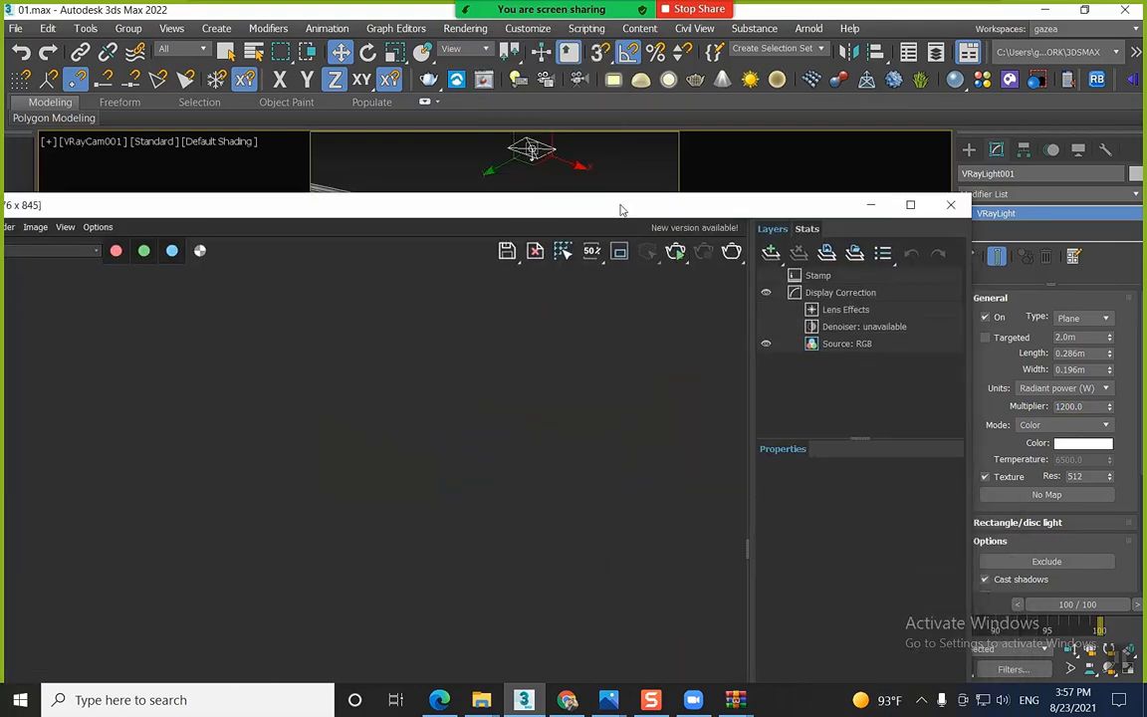
{"action": "left_click_drag", "start_coordinate": [619, 209], "coordinate": [742, 82]}
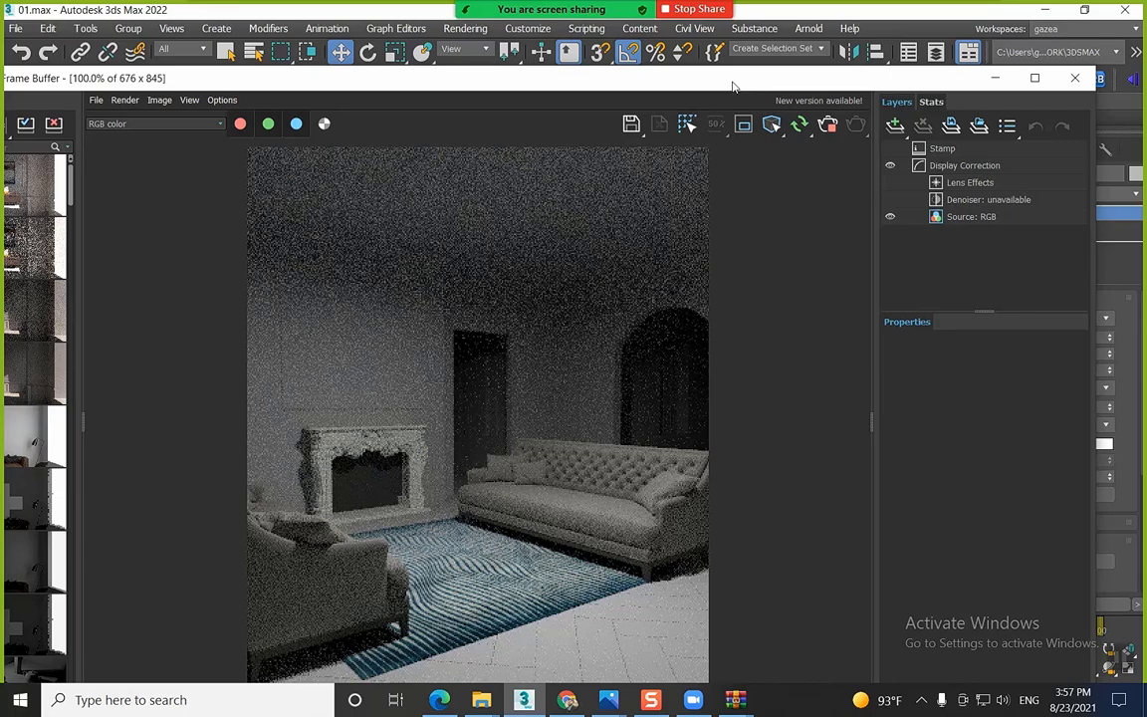
{"action": "left_click", "coordinate": [994, 77]}
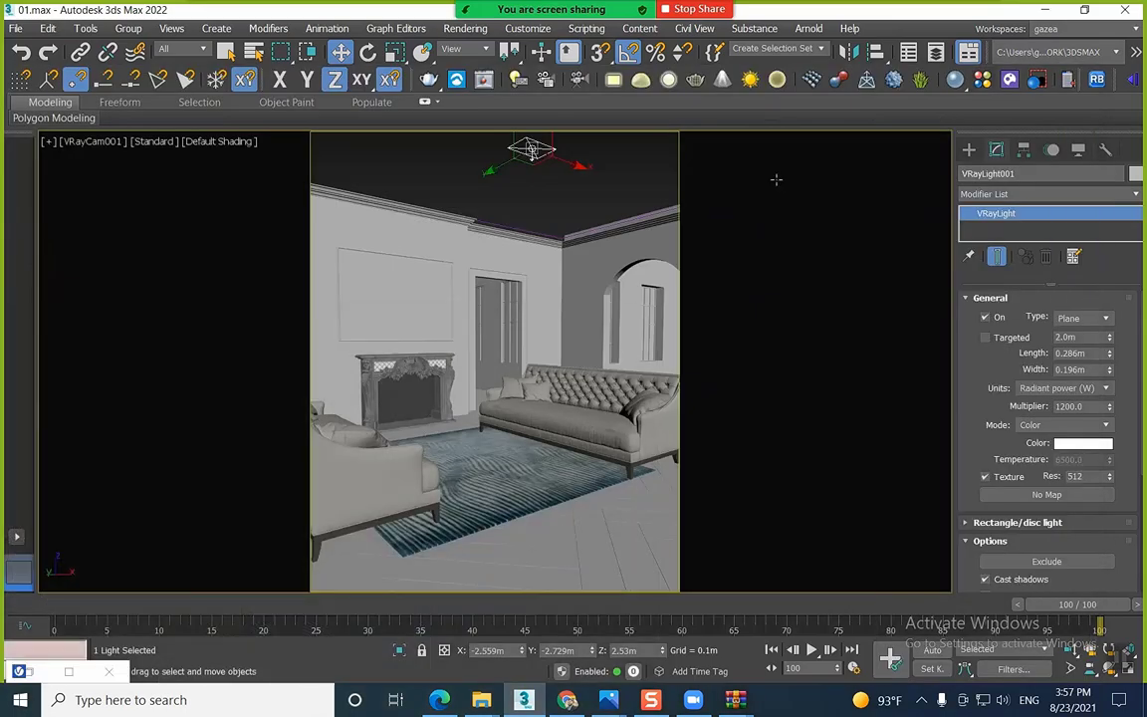
Open the Group004 window from outside the building and delete the solid pane filling its grid
{"action": "key", "text": "p"}
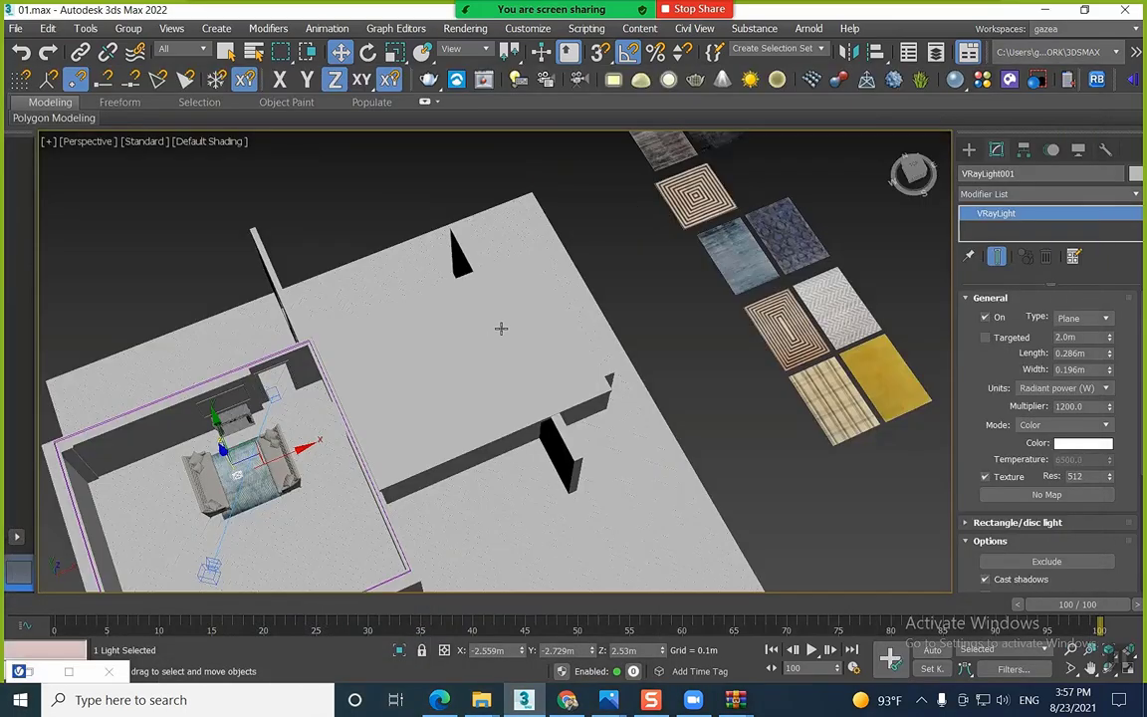
{"action": "scroll", "coordinate": [501, 327], "scroll_direction": "down", "scroll_amount": 3}
{"action": "middle_click_drag", "start_coordinate": [500, 428], "coordinate": [797, 337], "text": "alt"}
{"action": "scroll", "coordinate": [443, 402], "scroll_direction": "up", "scroll_amount": 8}
{"action": "left_click", "coordinate": [318, 325]}
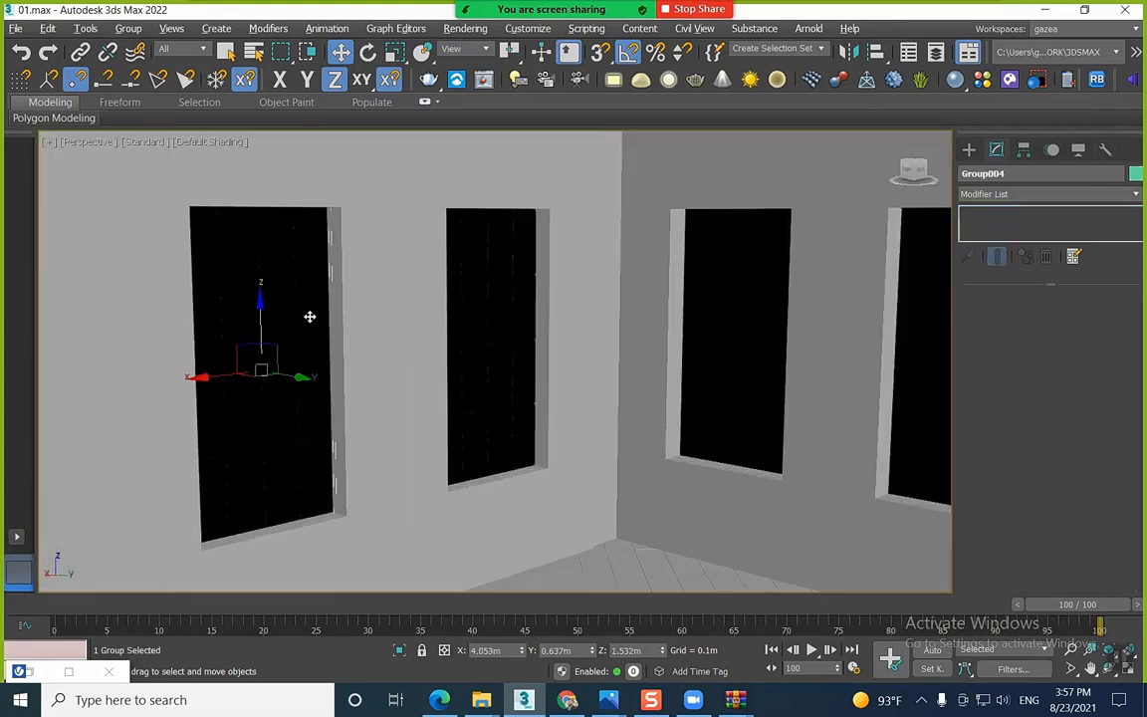
{"action": "left_click", "coordinate": [128, 27]}
{"action": "left_click", "coordinate": [139, 95]}
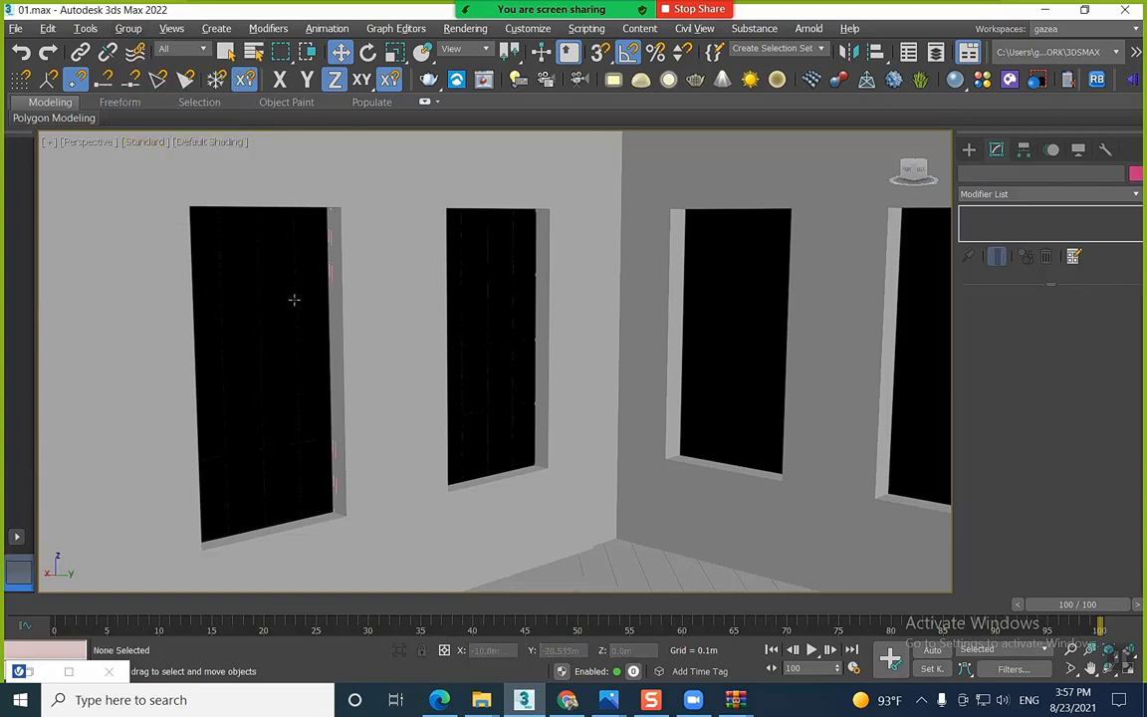
{"action": "left_click", "coordinate": [282, 299]}
{"action": "key", "text": "Delete"}
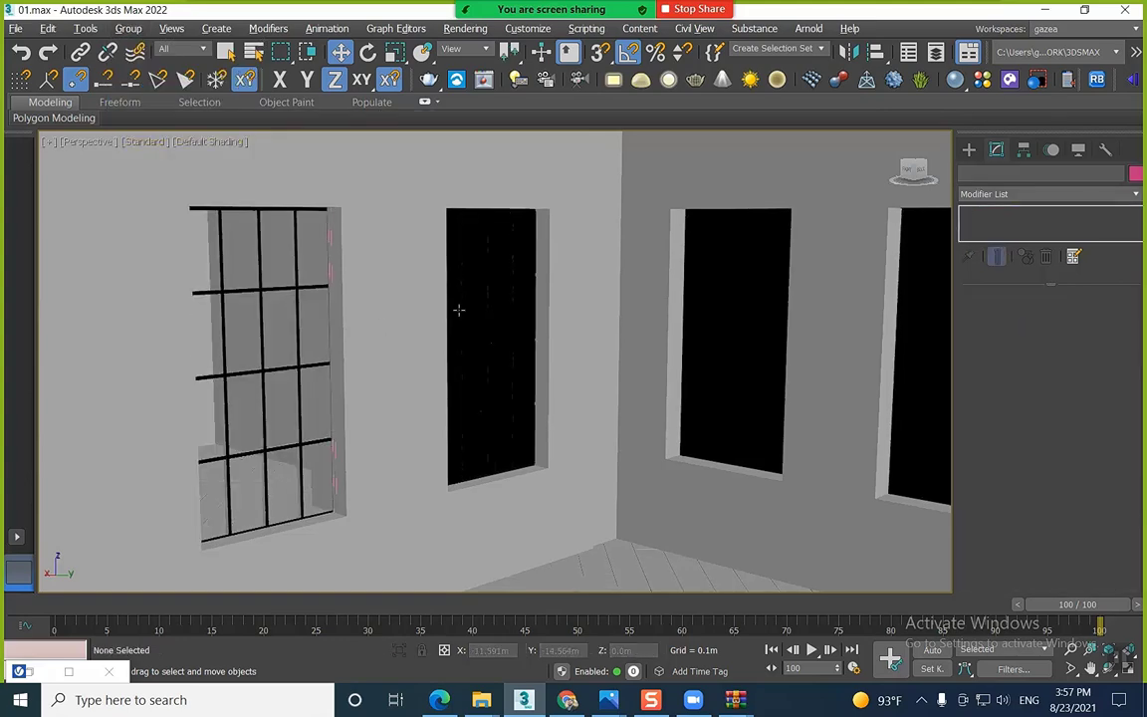
Open the neighbouring Group003 window on the same wall and delete its solid pane
{"action": "left_click", "coordinate": [473, 296]}
{"action": "left_click", "coordinate": [127, 28]}
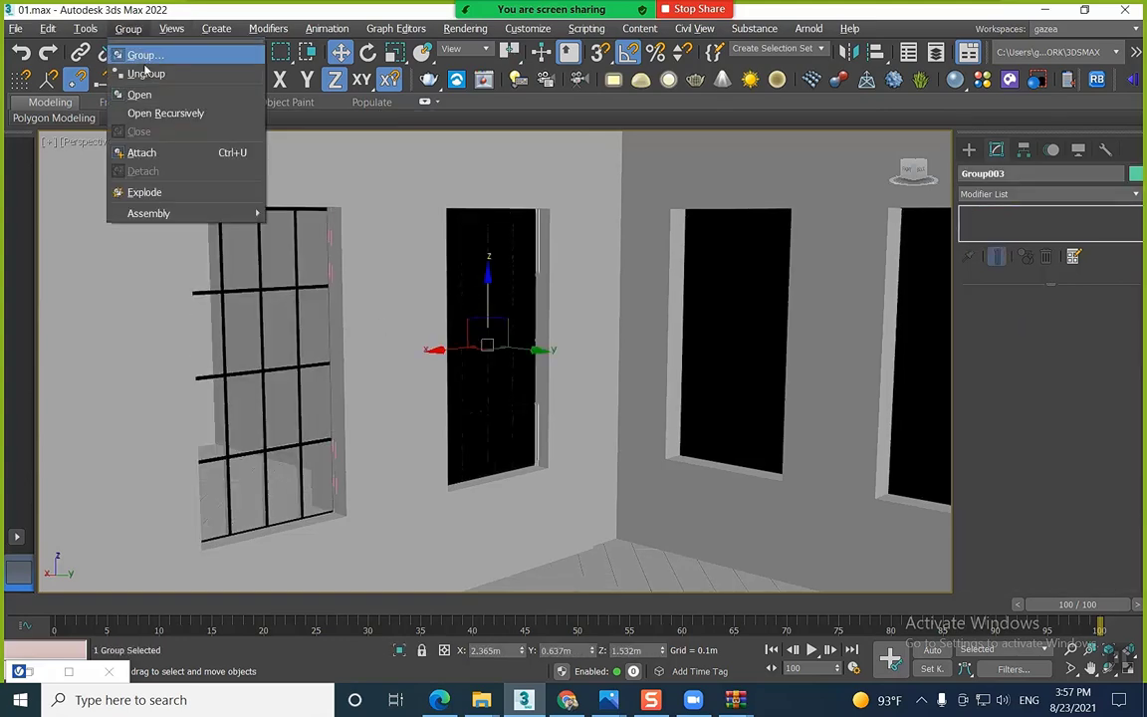
{"action": "left_click", "coordinate": [139, 92]}
{"action": "left_click", "coordinate": [475, 300]}
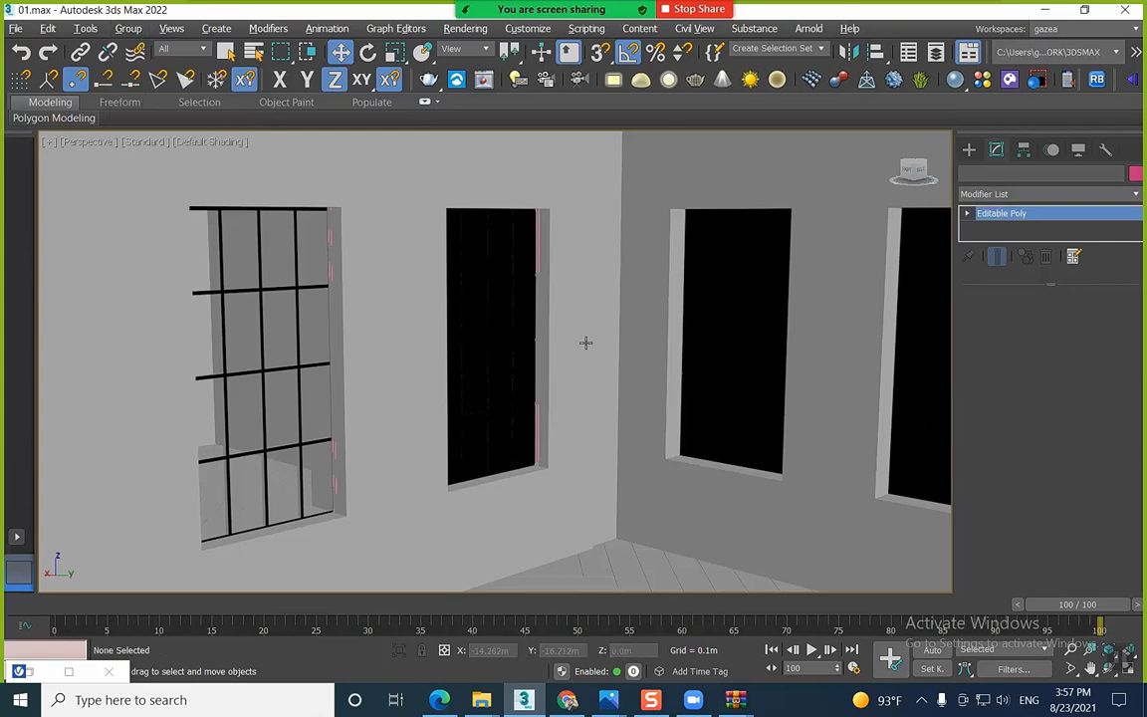
{"action": "key", "text": "Delete"}
Open the Group001 window nearest the corner on the adjoining wall recursively and delete its pane
{"action": "left_click", "coordinate": [746, 317]}
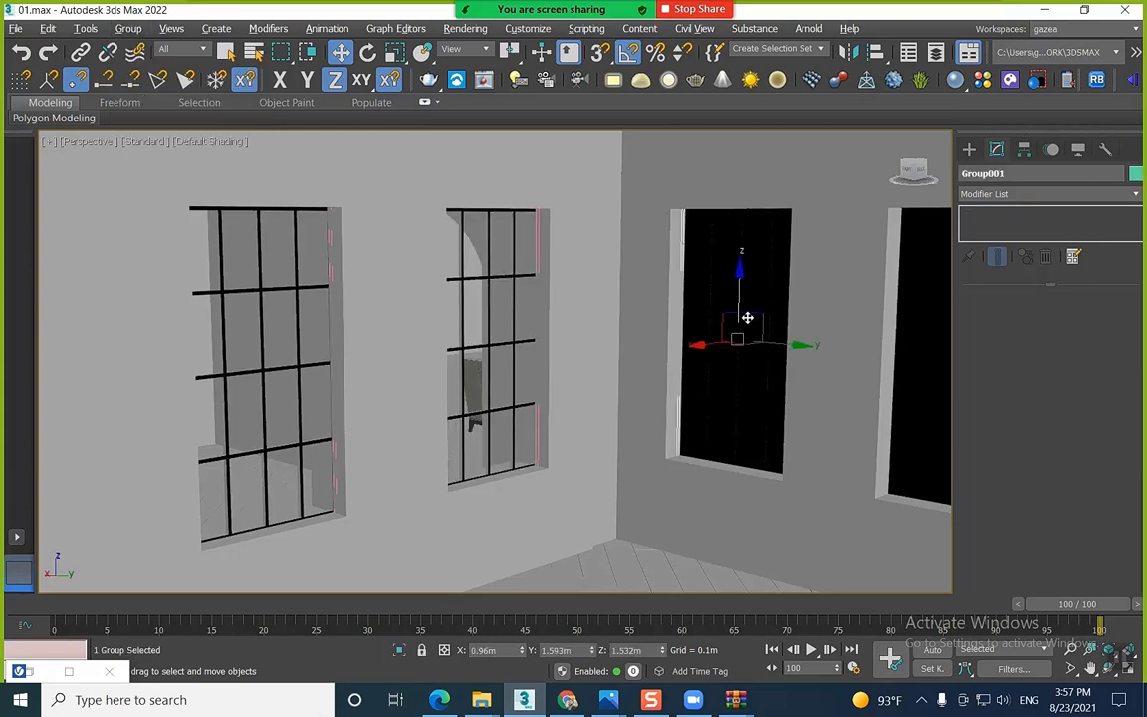
{"action": "left_click", "coordinate": [128, 28]}
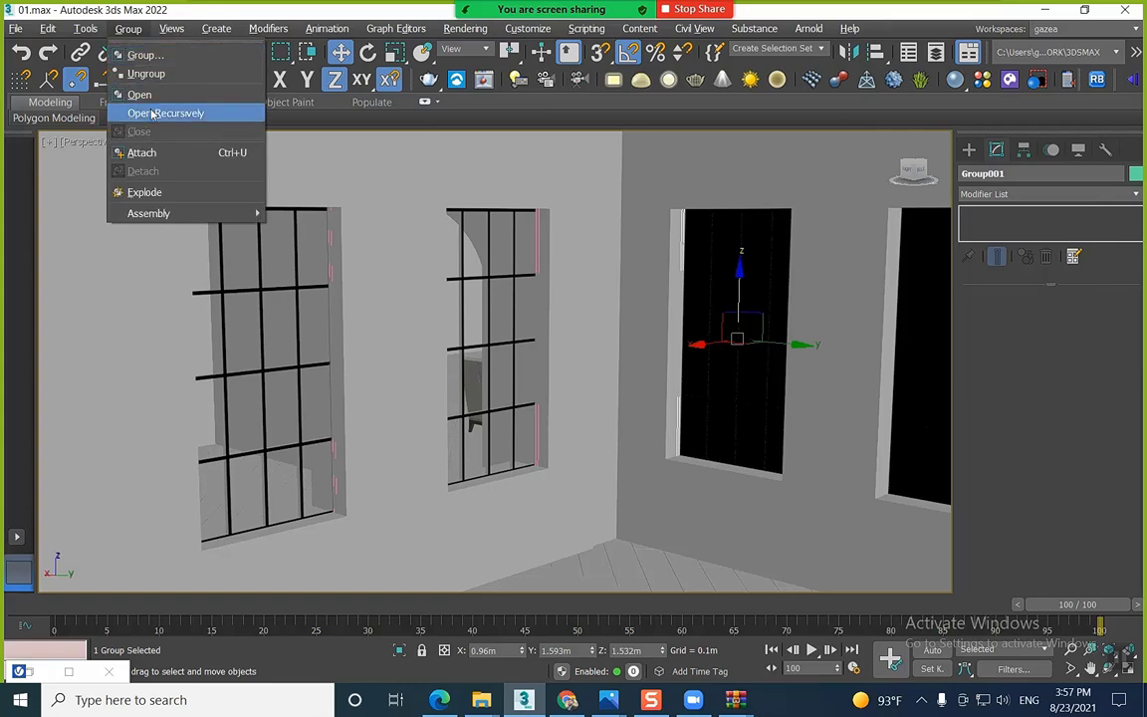
{"action": "left_click", "coordinate": [158, 112]}
{"action": "middle_click_drag", "start_coordinate": [753, 294], "coordinate": [586, 326], "text": "alt"}
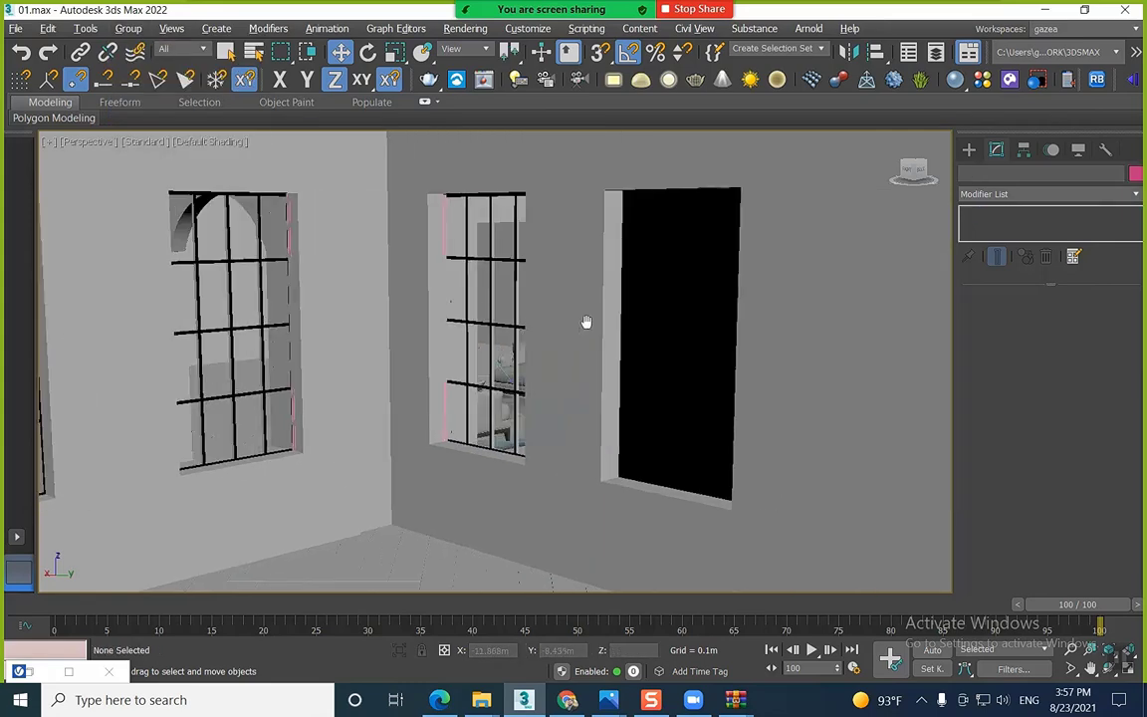
Open the last window, Group002, recursively and delete its solid pane, leaving only the grid
{"action": "left_click", "coordinate": [632, 294]}
{"action": "left_click", "coordinate": [128, 27]}
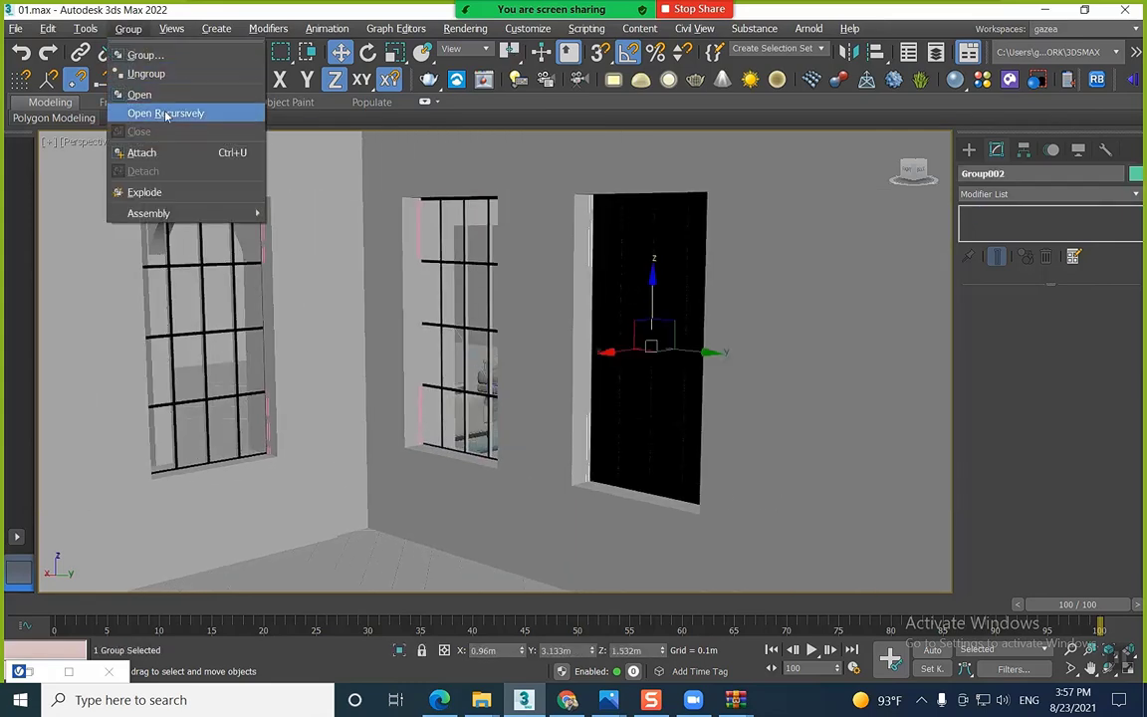
{"action": "left_click", "coordinate": [162, 113]}
{"action": "left_click", "coordinate": [660, 305]}
{"action": "key", "text": "Delete"}
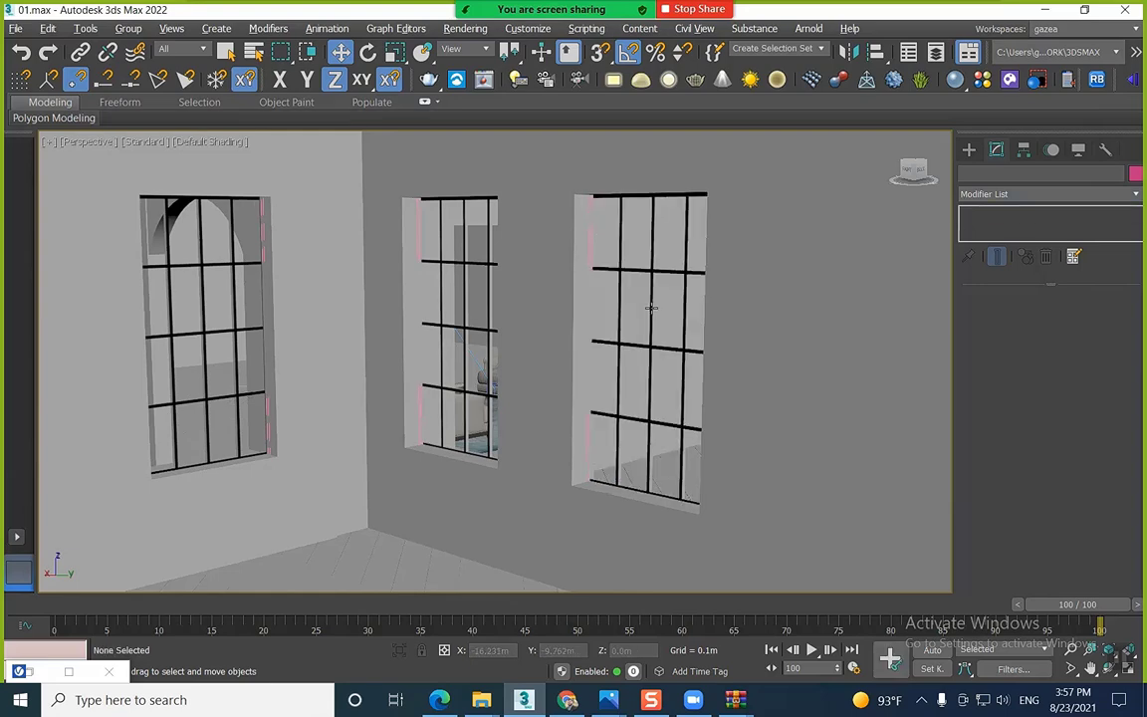
In the wireframe top view, create a VRaySun from far beyond the upper-left corner aimed at the room, adding the VRaySky environment map
{"action": "key", "text": "t"}
{"action": "scroll", "coordinate": [657, 307], "scroll_direction": "down", "scroll_amount": 5}
{"action": "middle_click_drag", "start_coordinate": [677, 310], "coordinate": [600, 246]}
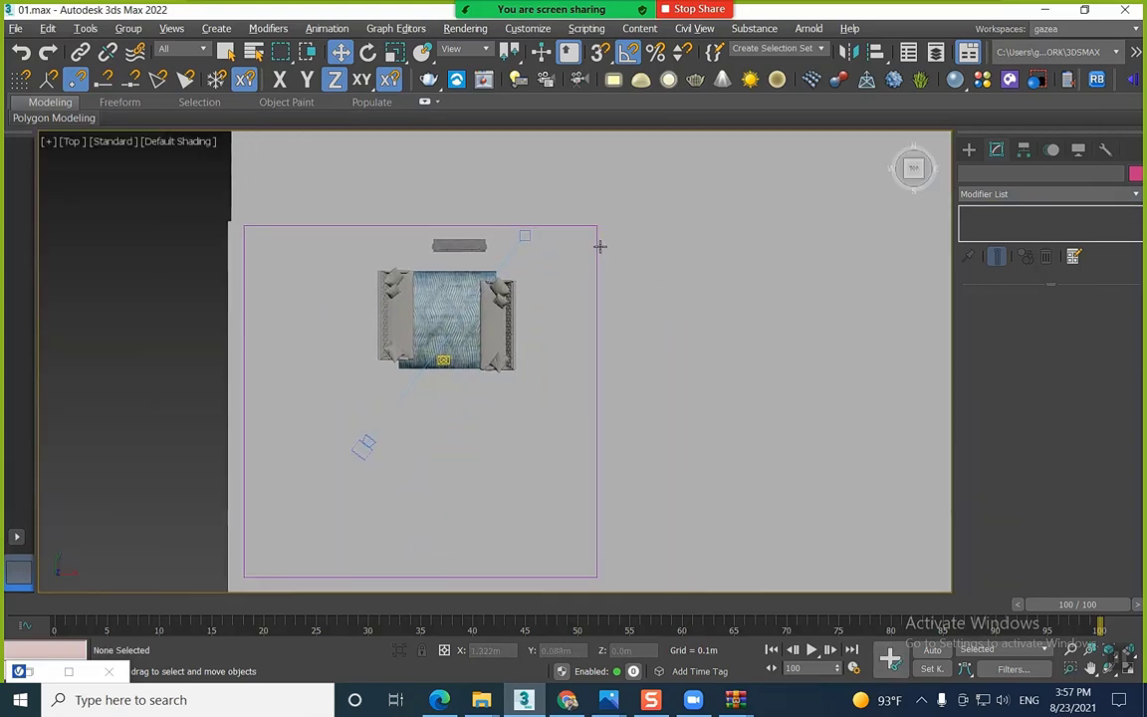
{"action": "key", "text": "F3"}
{"action": "scroll", "coordinate": [600, 245], "scroll_direction": "down", "scroll_amount": 3}
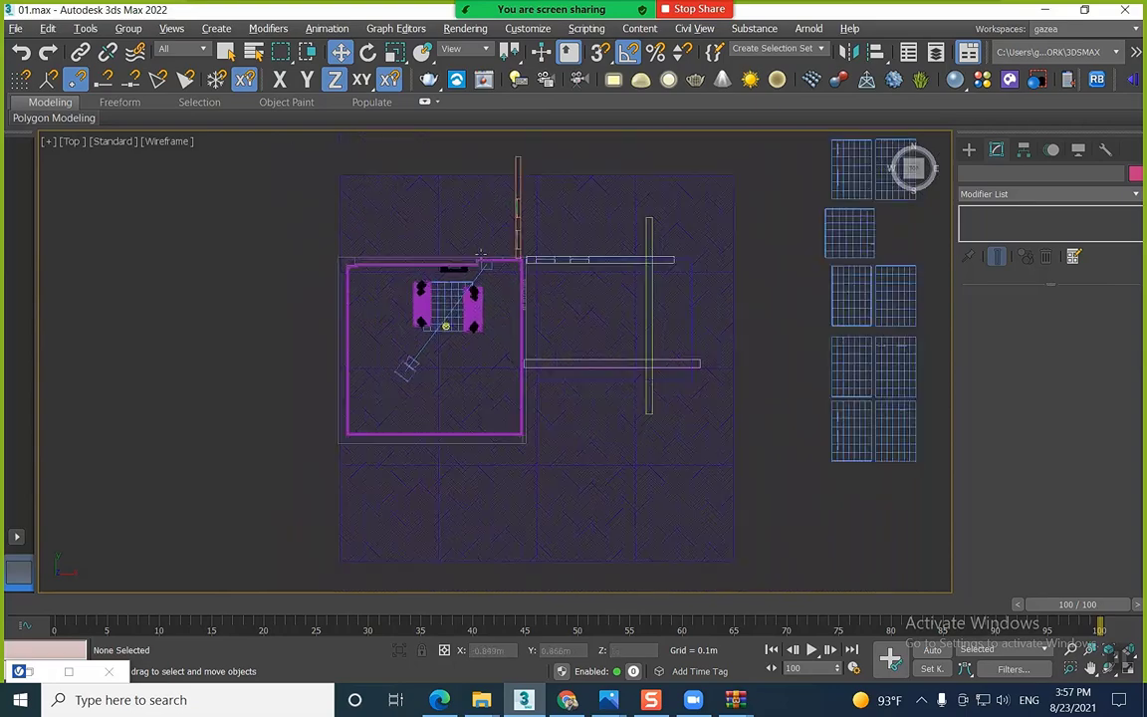
{"action": "scroll", "coordinate": [478, 244], "scroll_direction": "up", "scroll_amount": 5}
{"action": "scroll", "coordinate": [531, 286], "scroll_direction": "down", "scroll_amount": 5}
{"action": "middle_click_drag", "start_coordinate": [545, 286], "coordinate": [512, 321]}
{"action": "left_click", "coordinate": [969, 150]}
{"action": "left_click", "coordinate": [1009, 174]}
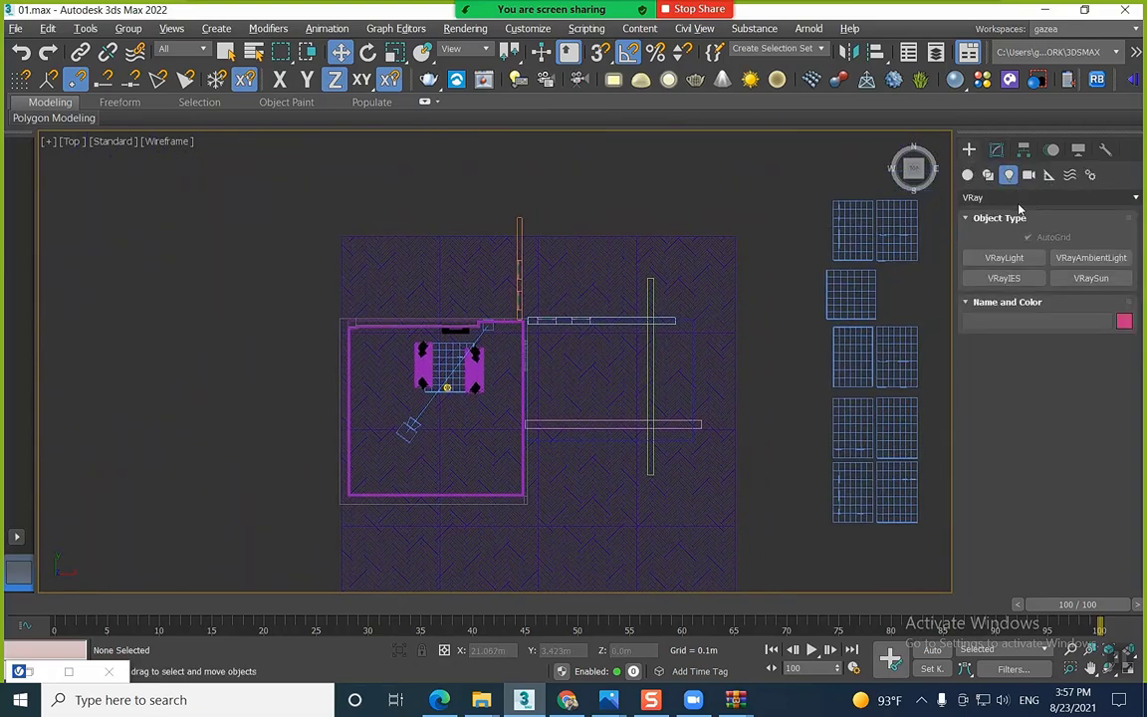
{"action": "left_click", "coordinate": [1088, 279]}
{"action": "middle_click_drag", "start_coordinate": [448, 243], "coordinate": [466, 358]}
{"action": "scroll", "coordinate": [463, 320], "scroll_direction": "down", "scroll_amount": 2}
{"action": "left_click_drag", "start_coordinate": [282, 151], "coordinate": [516, 464]}
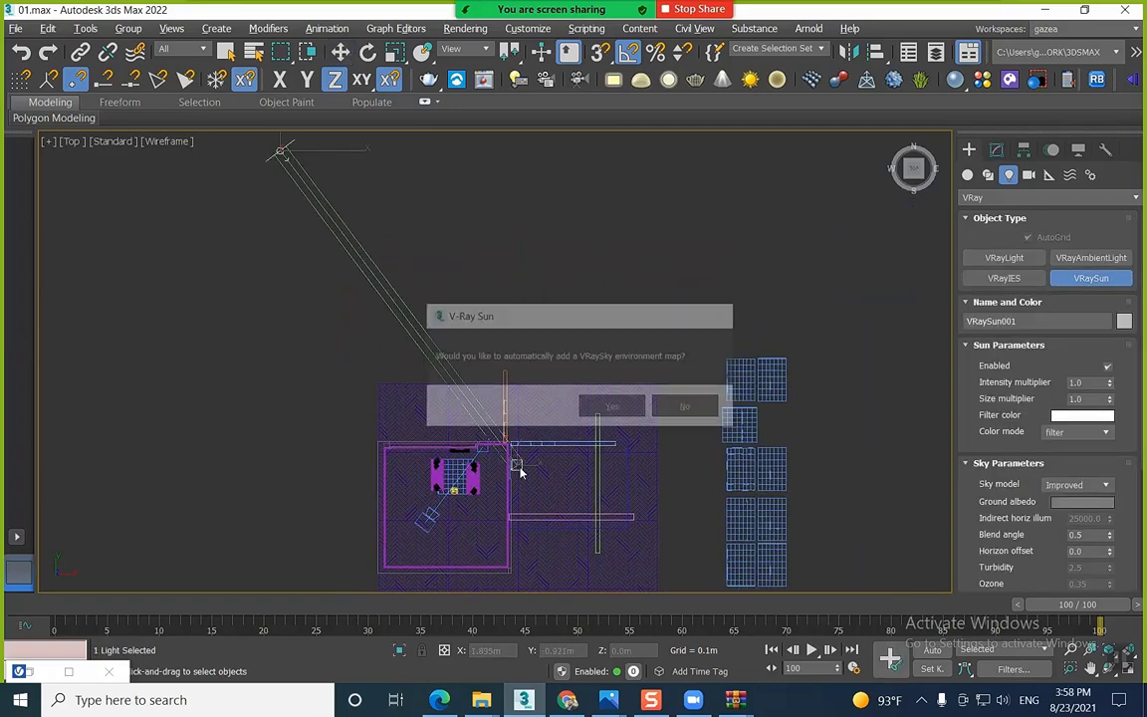
{"action": "left_click", "coordinate": [611, 410]}
{"action": "right_click", "coordinate": [585, 319]}
Raise the VRaySun in the perspective view to about Z 32.85 m
{"action": "key", "text": "p"}
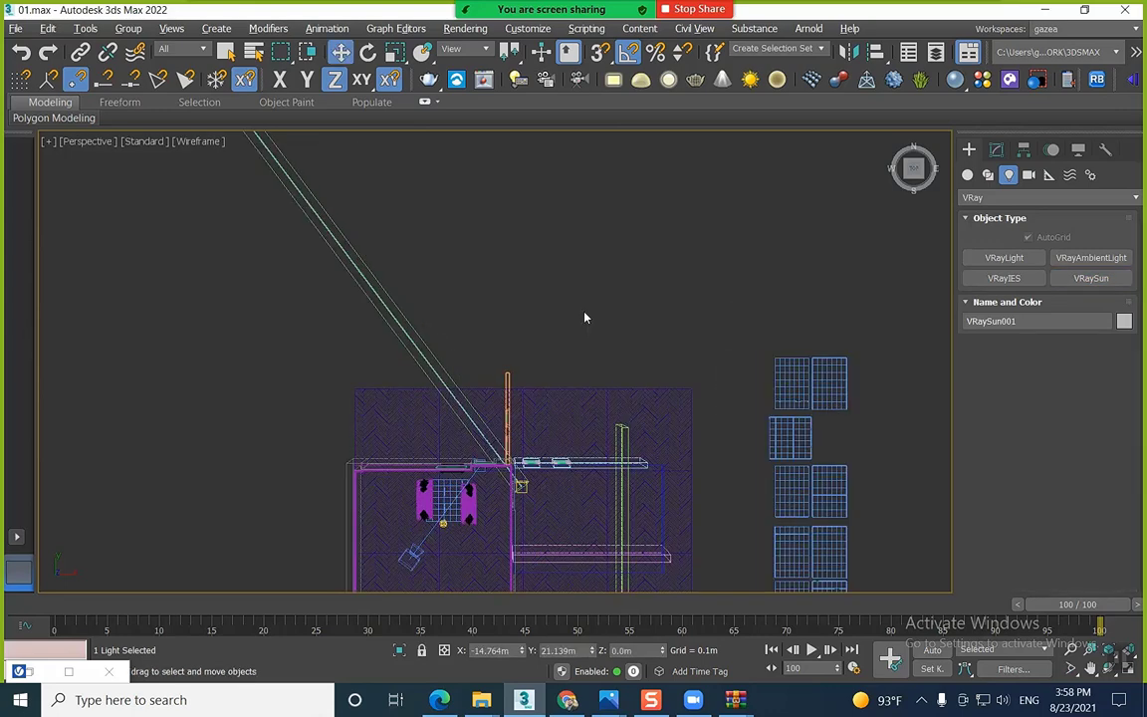
{"action": "scroll", "coordinate": [585, 319], "scroll_direction": "down", "scroll_amount": 5}
{"action": "middle_click_drag", "start_coordinate": [584, 319], "coordinate": [435, 354], "text": "alt"}
{"action": "left_click_drag", "start_coordinate": [435, 355], "coordinate": [439, 170]}
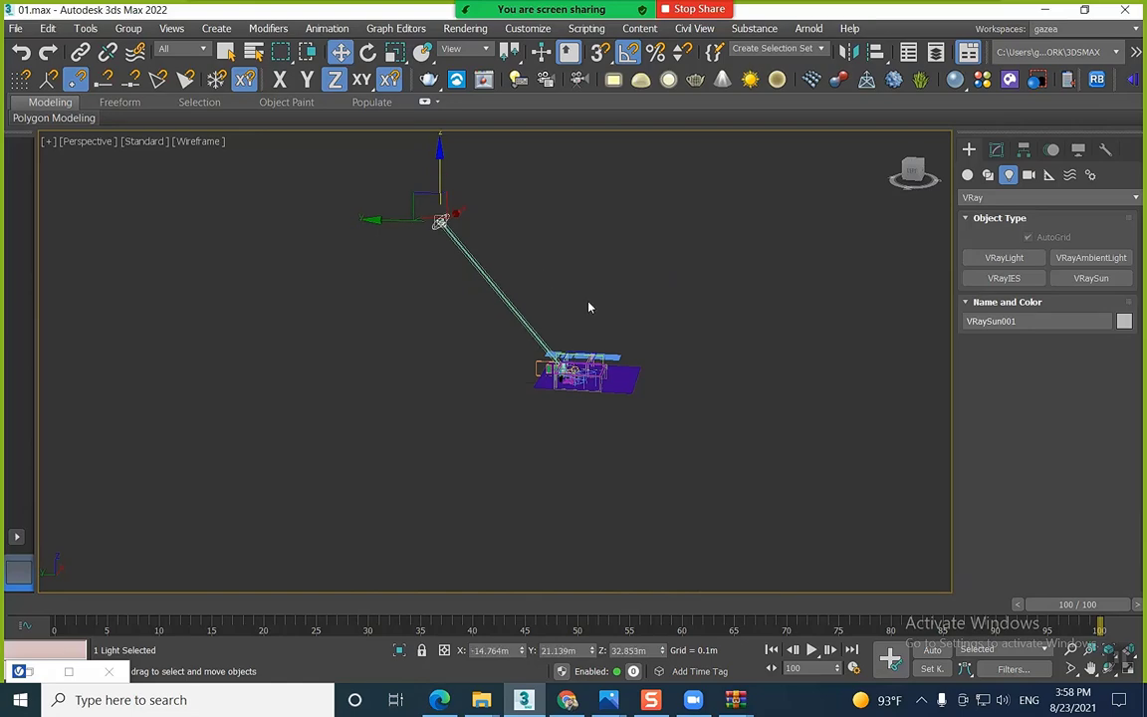
Start a V-Ray interactive render of the room through the VRayCam001 camera view
{"action": "key", "text": "c"}
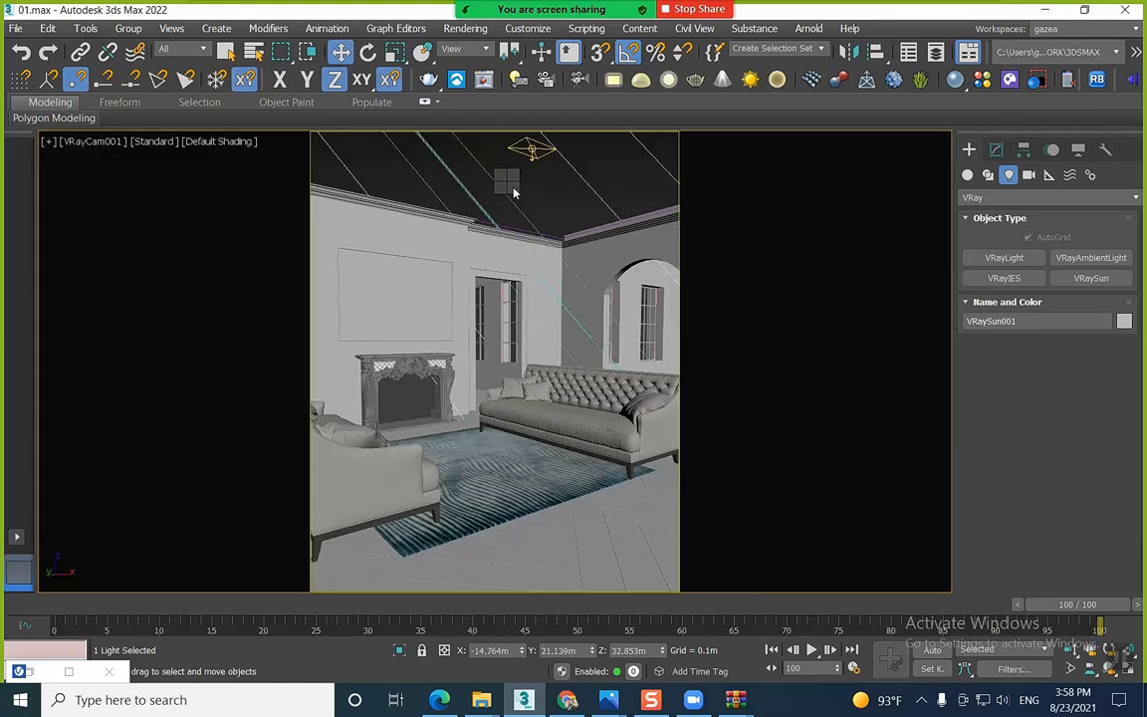
{"action": "right_click", "coordinate": [514, 192]}
{"action": "left_click", "coordinate": [593, 350]}
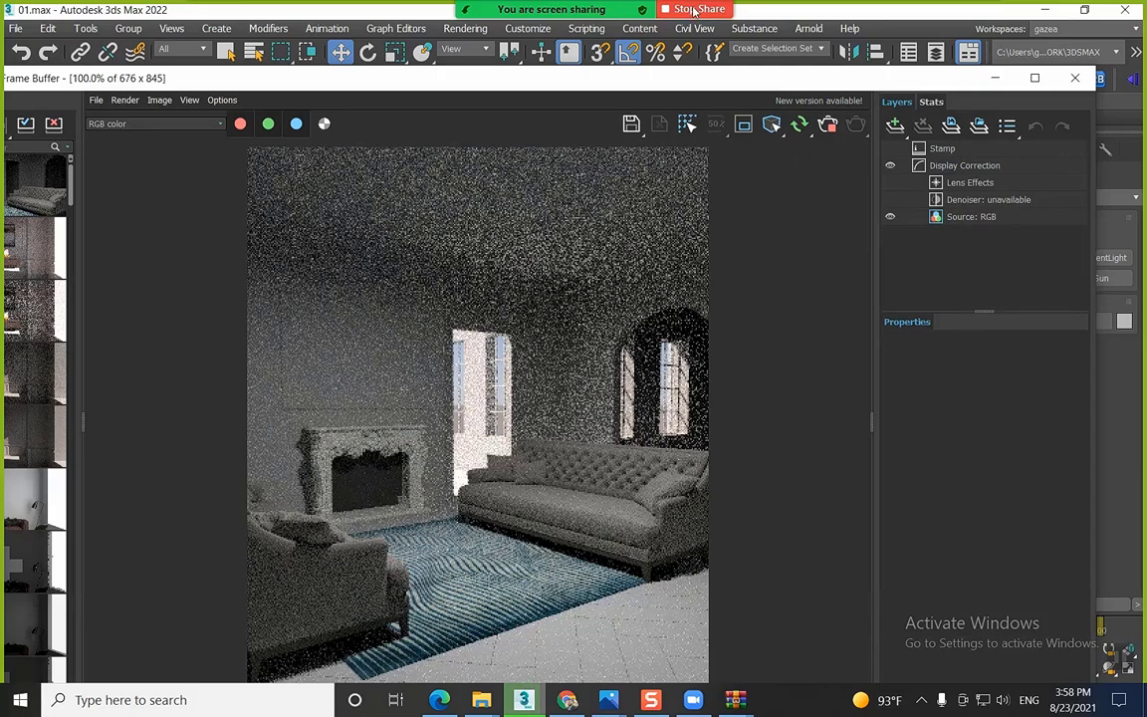
Set the VRaySun's sky horizon offset to 20, keeping the interactive render in view
{"action": "left_click_drag", "start_coordinate": [757, 80], "coordinate": [616, 284]}
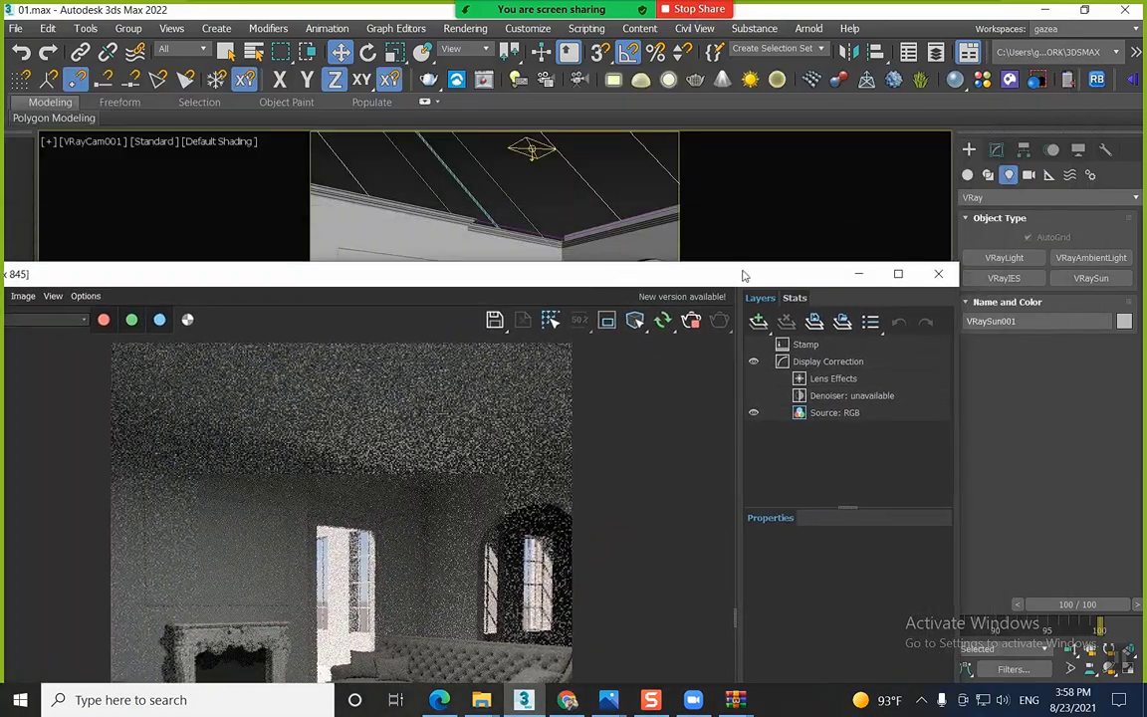
{"action": "left_click", "coordinate": [995, 150]}
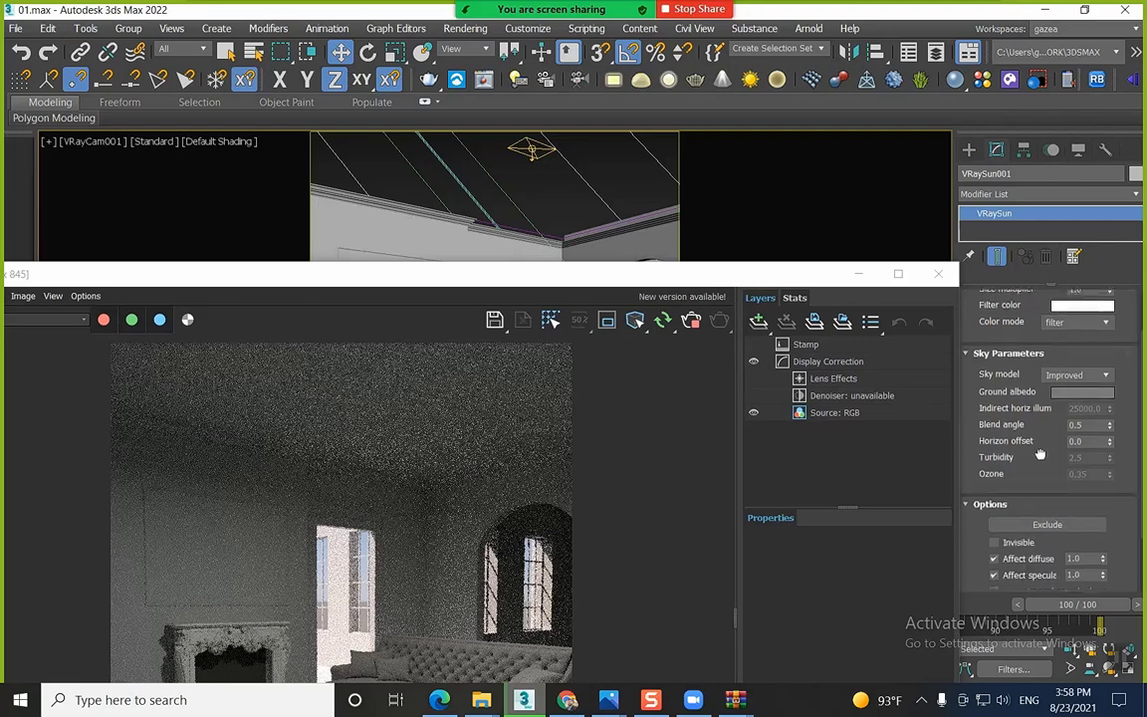
{"action": "scroll", "coordinate": [1055, 353], "scroll_direction": "down", "scroll_amount": 5}
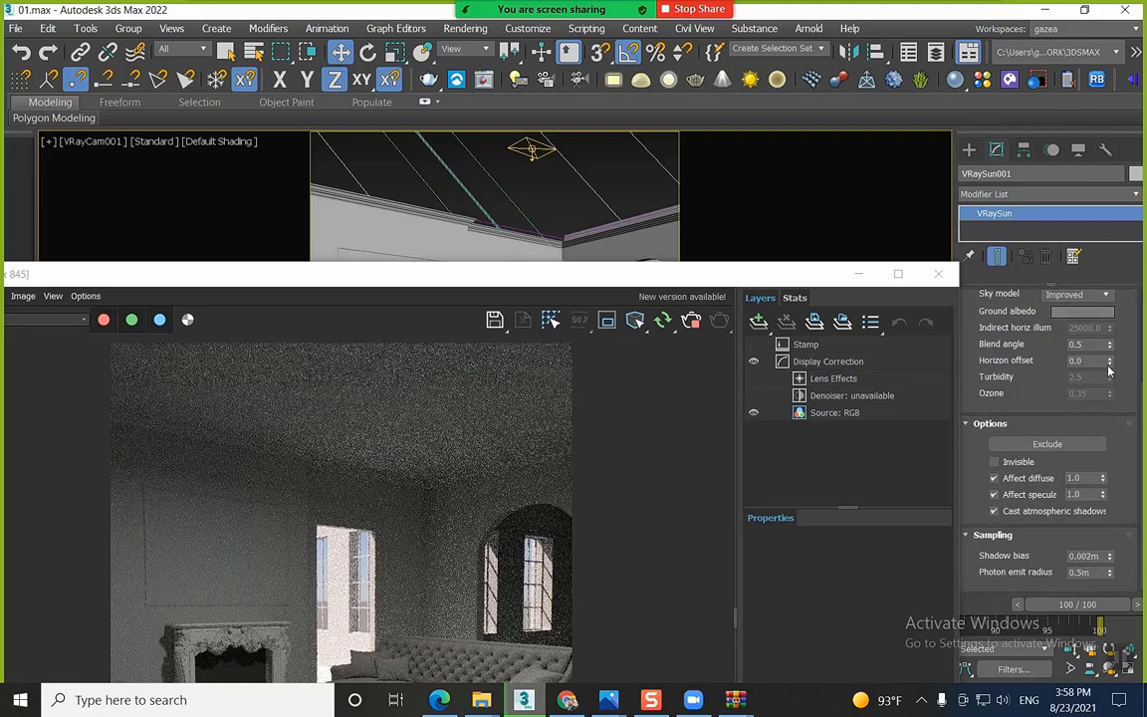
{"action": "left_click_drag", "start_coordinate": [1110, 365], "coordinate": [1110, 328]}
{"action": "left_click_drag", "start_coordinate": [522, 275], "coordinate": [563, 3]}
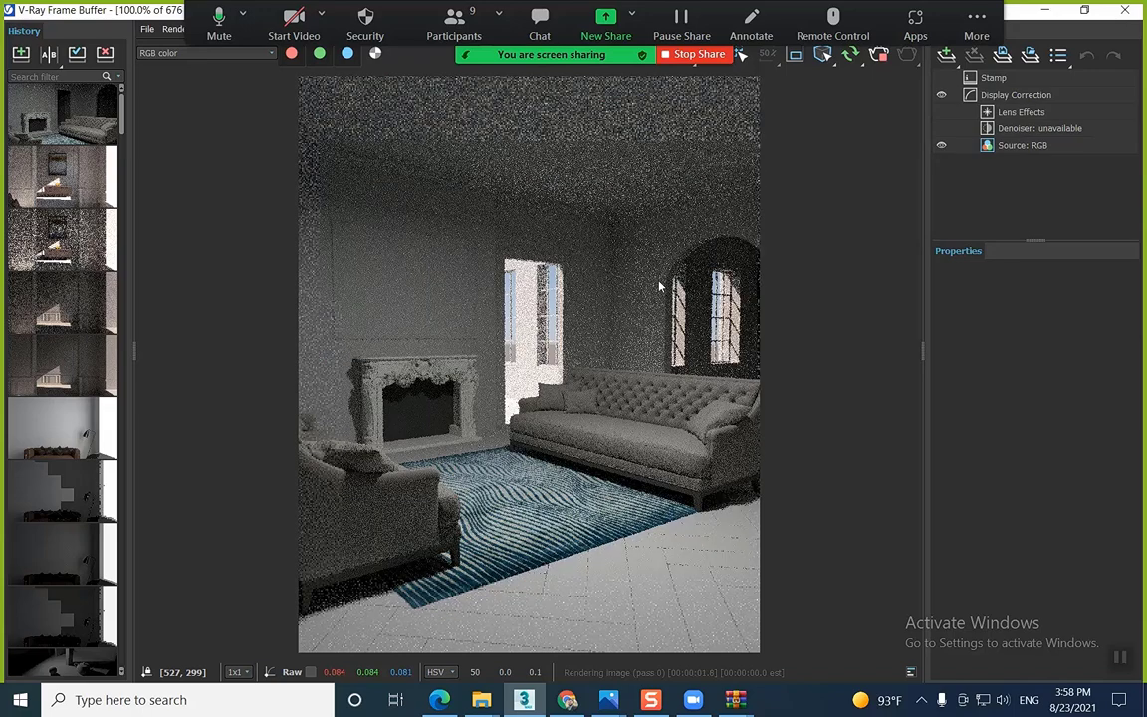
{"action": "left_click_drag", "start_coordinate": [869, 12], "coordinate": [816, 126]}
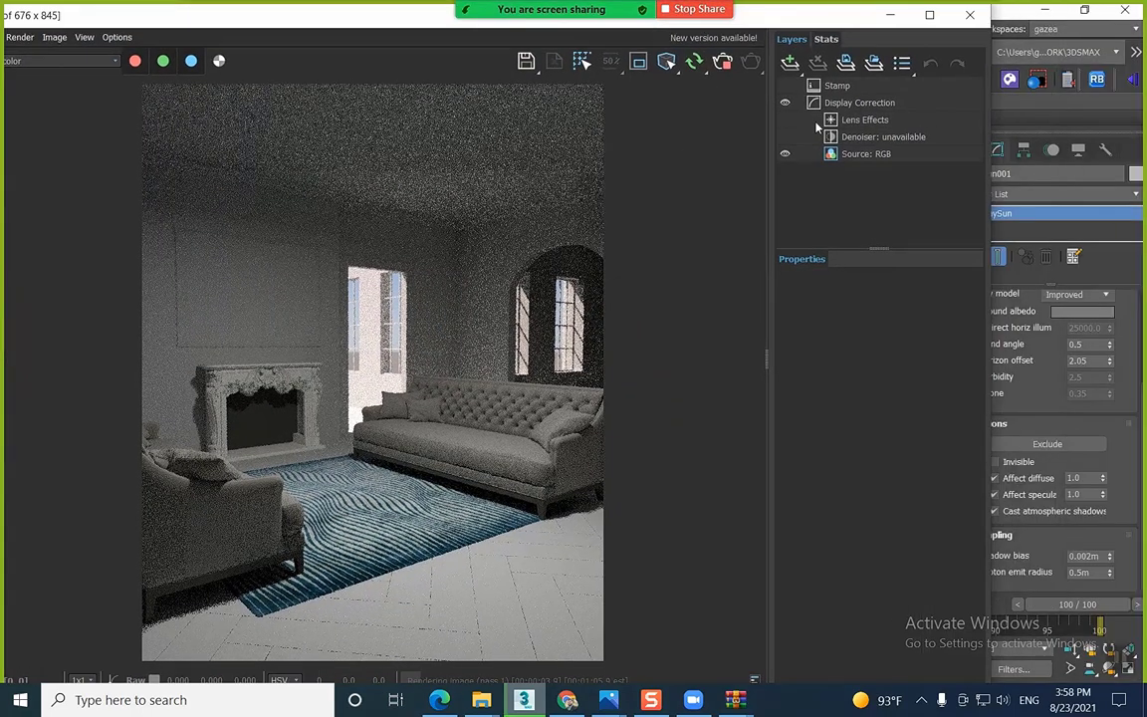
{"action": "double_click", "coordinate": [1085, 360]}
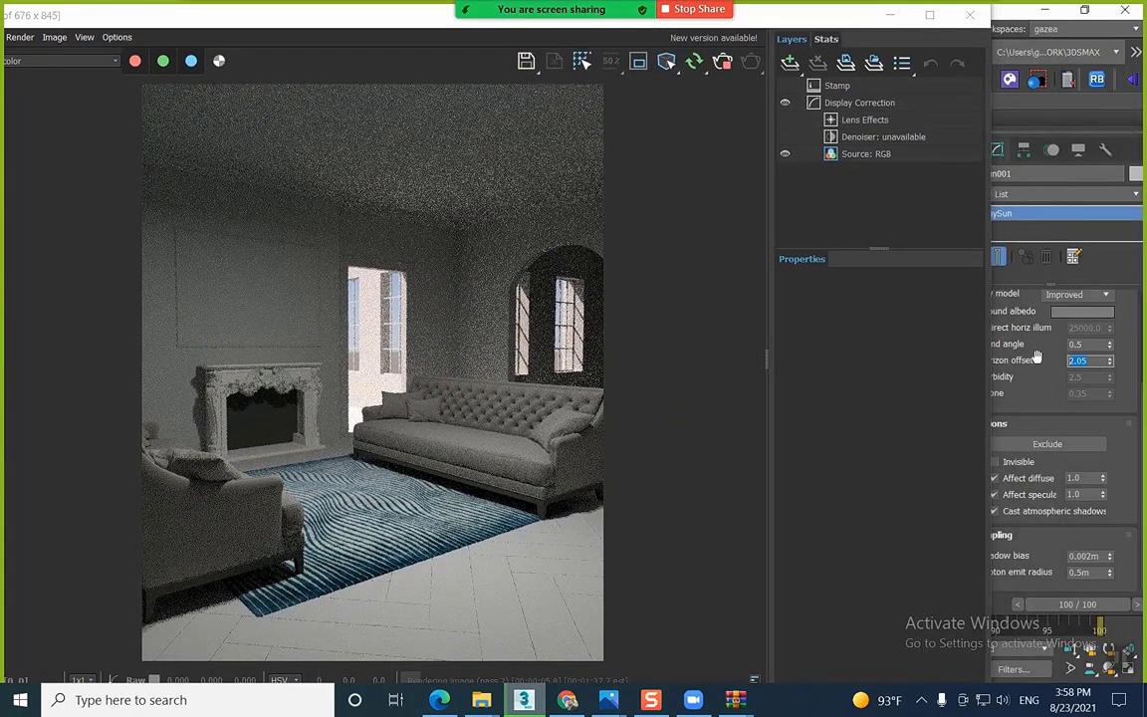
{"action": "type", "text": "20"}
{"action": "key", "text": "Return"}
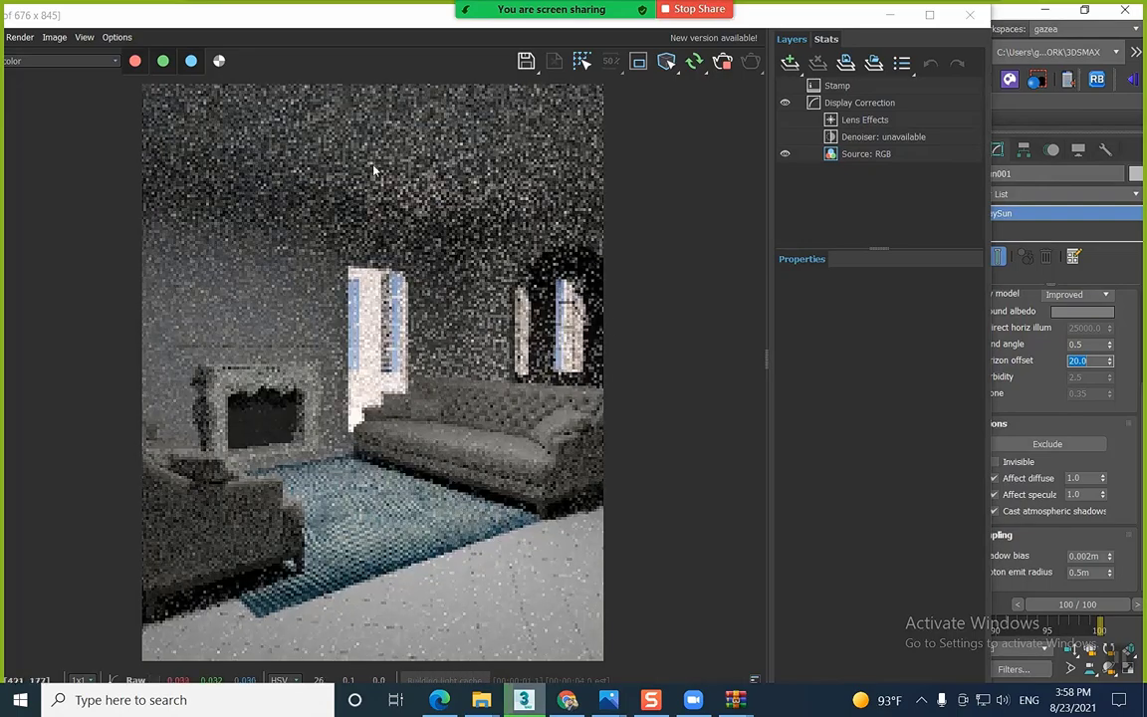
{"action": "left_click_drag", "start_coordinate": [296, 26], "coordinate": [375, 27]}
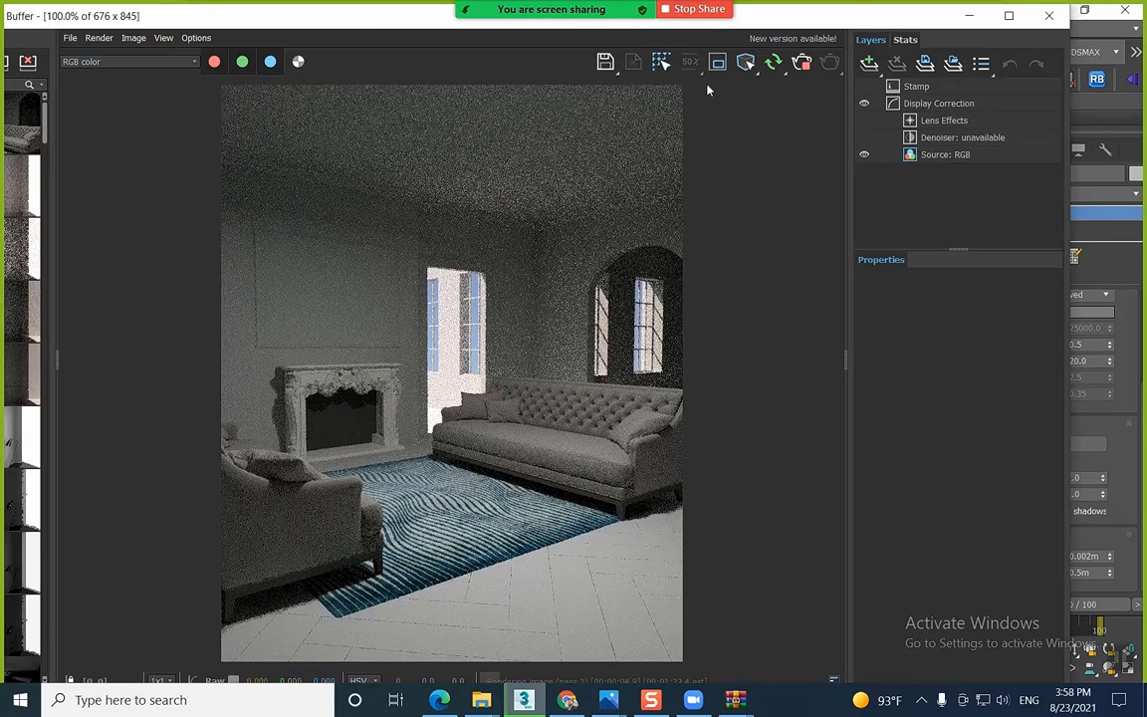
Select the active VRayCam001 camera and set its shutter speed to 50 while the interactive render updates
{"action": "left_click_drag", "start_coordinate": [111, 15], "coordinate": [214, 156]}
{"action": "left_click", "coordinate": [82, 140]}
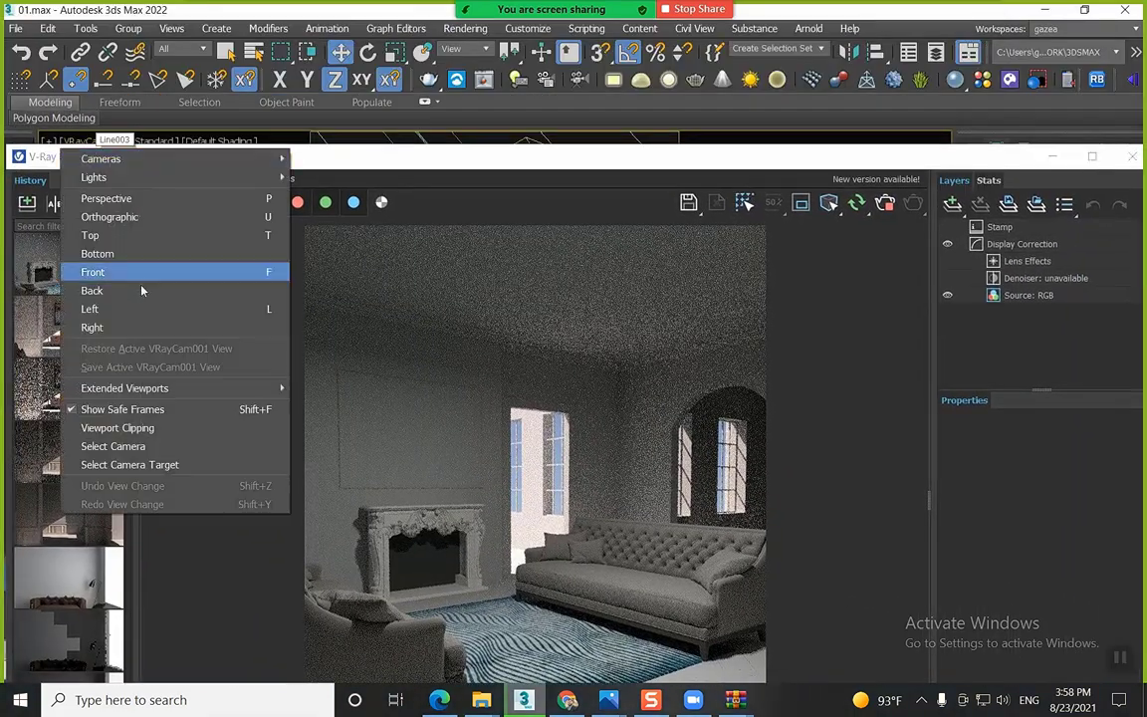
{"action": "left_click", "coordinate": [100, 445]}
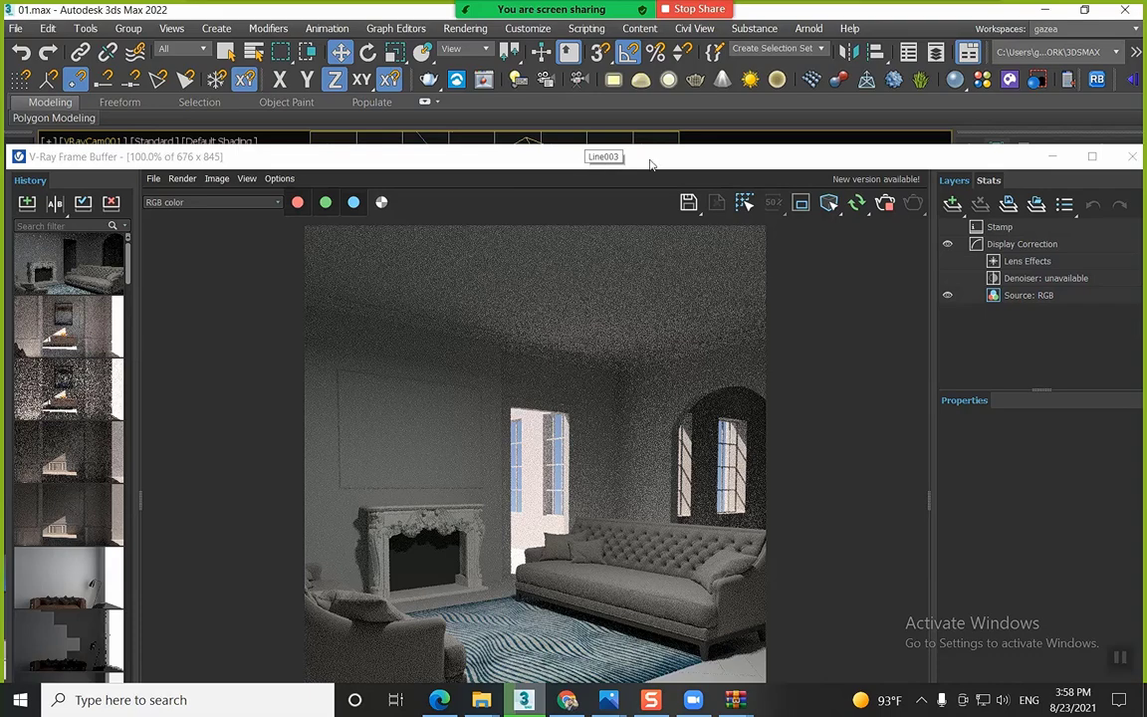
{"action": "left_click_drag", "start_coordinate": [649, 165], "coordinate": [217, 107]}
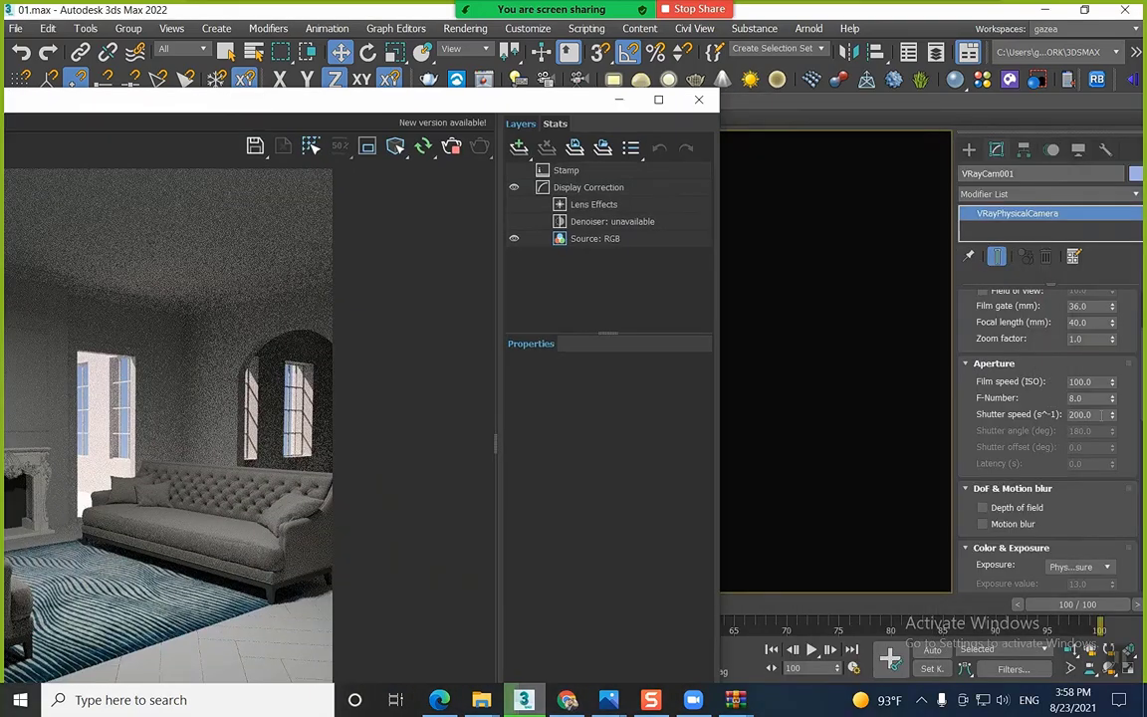
{"action": "double_click", "coordinate": [1080, 414]}
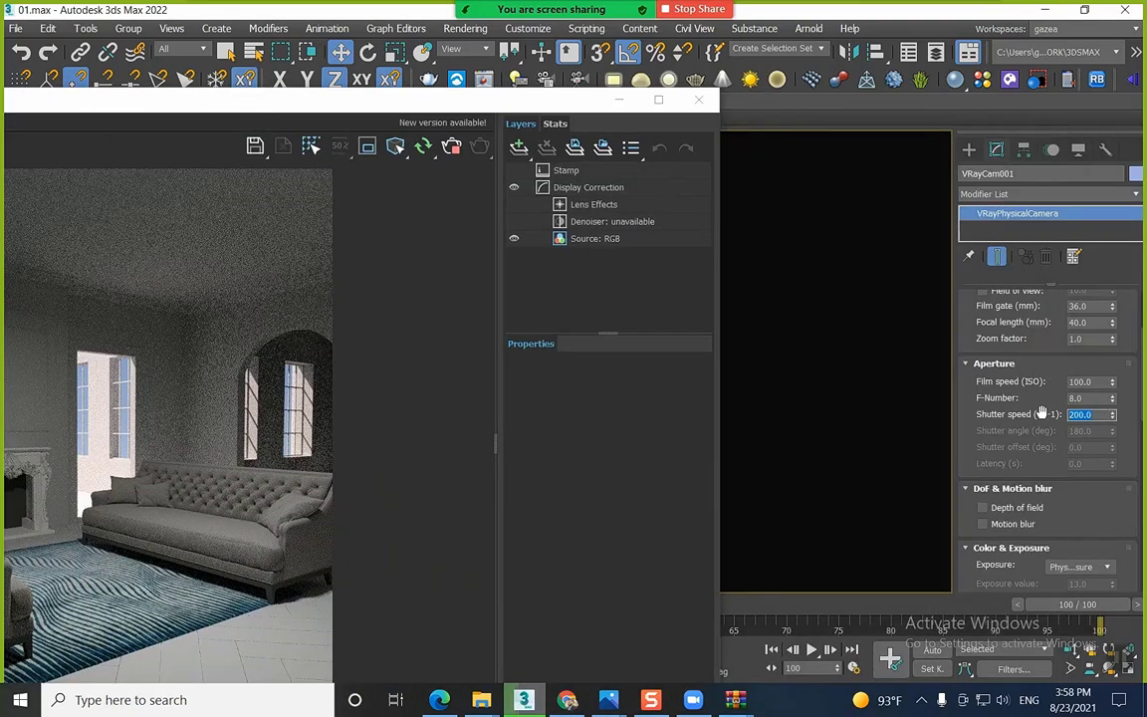
{"action": "type", "text": "50"}
{"action": "key", "text": "Return"}
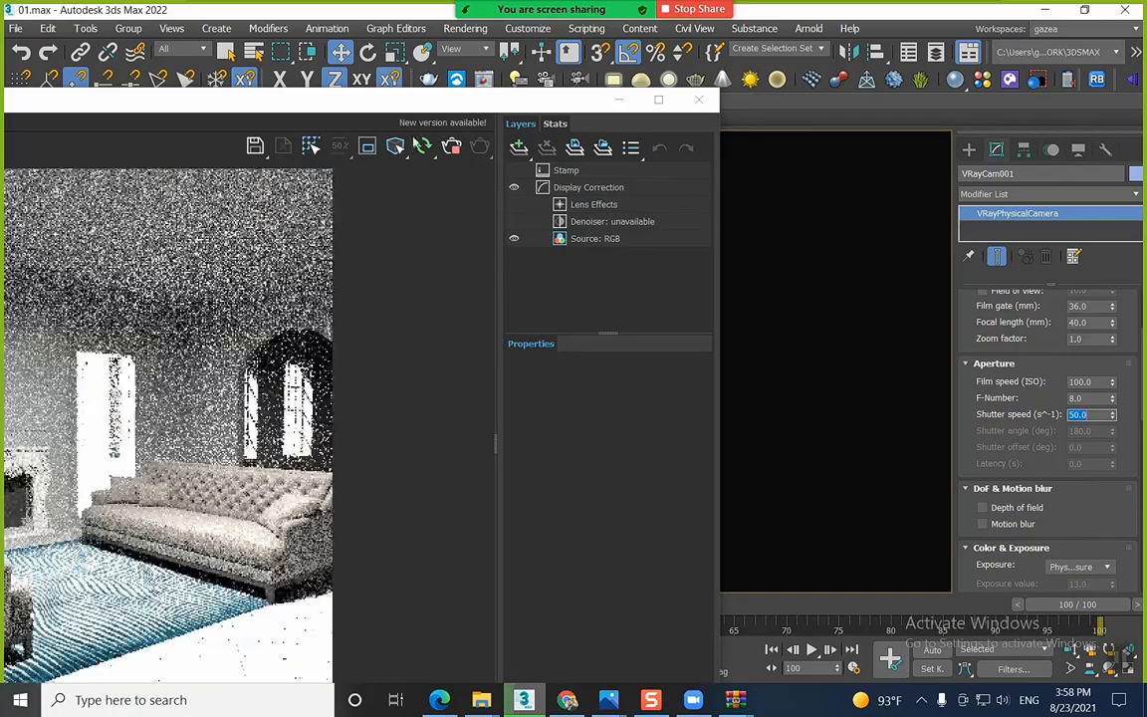
{"action": "left_click_drag", "start_coordinate": [415, 108], "coordinate": [677, 23]}
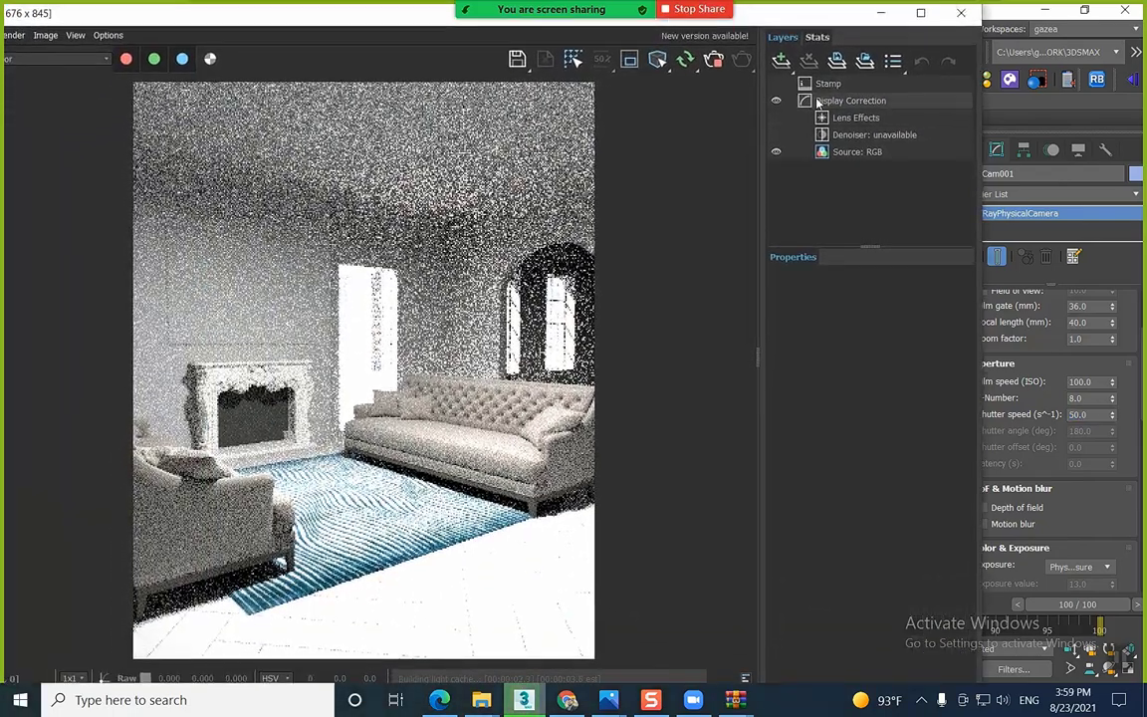
Add an Exposure layer to the render with exposure -0.473 and highlight burn 0.418
{"action": "left_click", "coordinate": [781, 61]}
{"action": "left_click", "coordinate": [804, 199]}
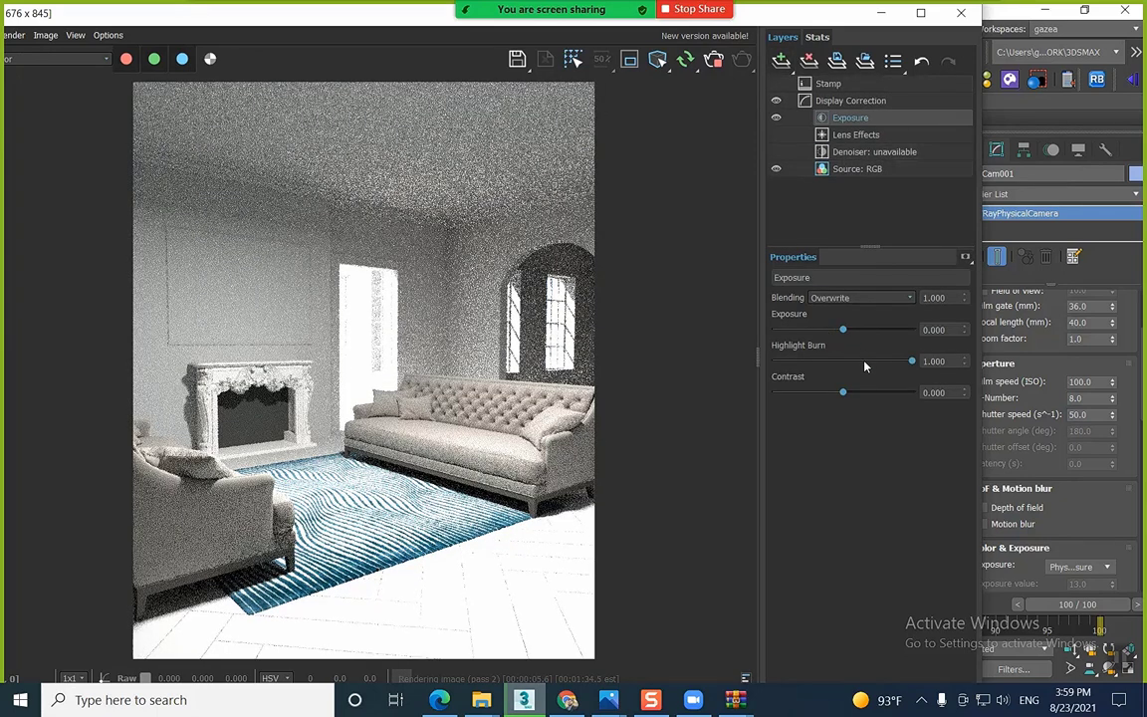
{"action": "mouse_move", "coordinate": [911, 361]}
{"action": "left_mouse_down"}
{"action": "mouse_move", "coordinate": [834, 365]}
{"action": "mouse_move", "coordinate": [836, 333]}
{"action": "left_mouse_up"}
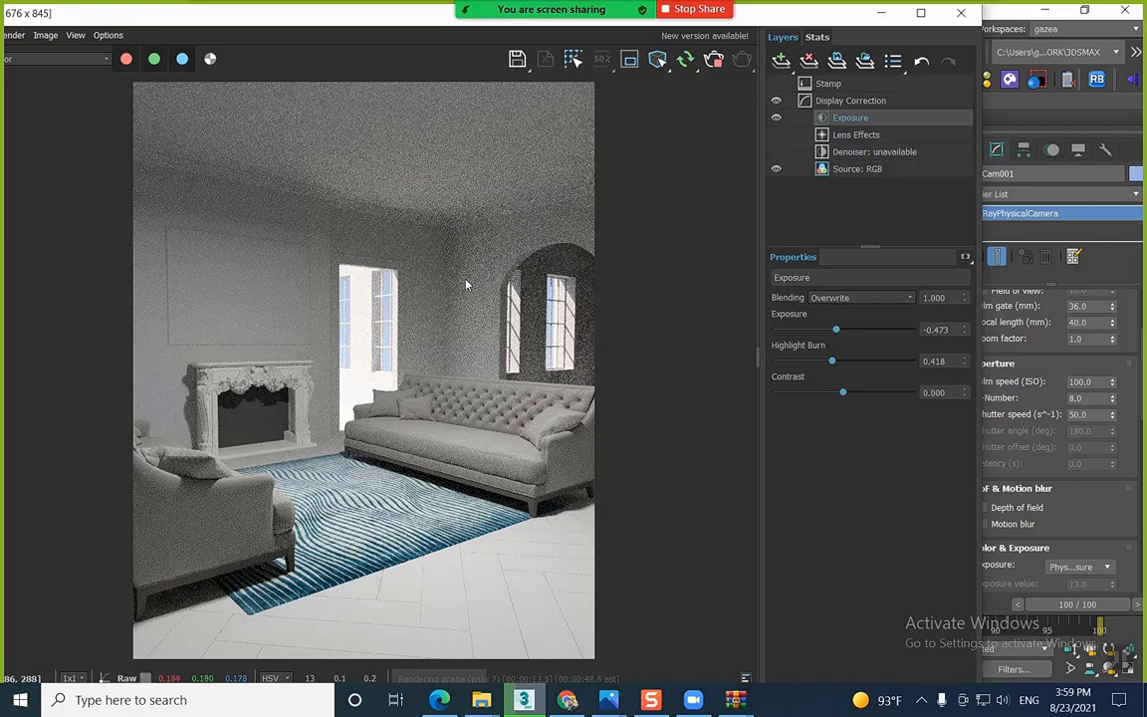
Stop the interactive render, close the frame buffer and clear the camera selection
{"action": "left_click", "coordinate": [715, 63]}
{"action": "left_click", "coordinate": [961, 14]}
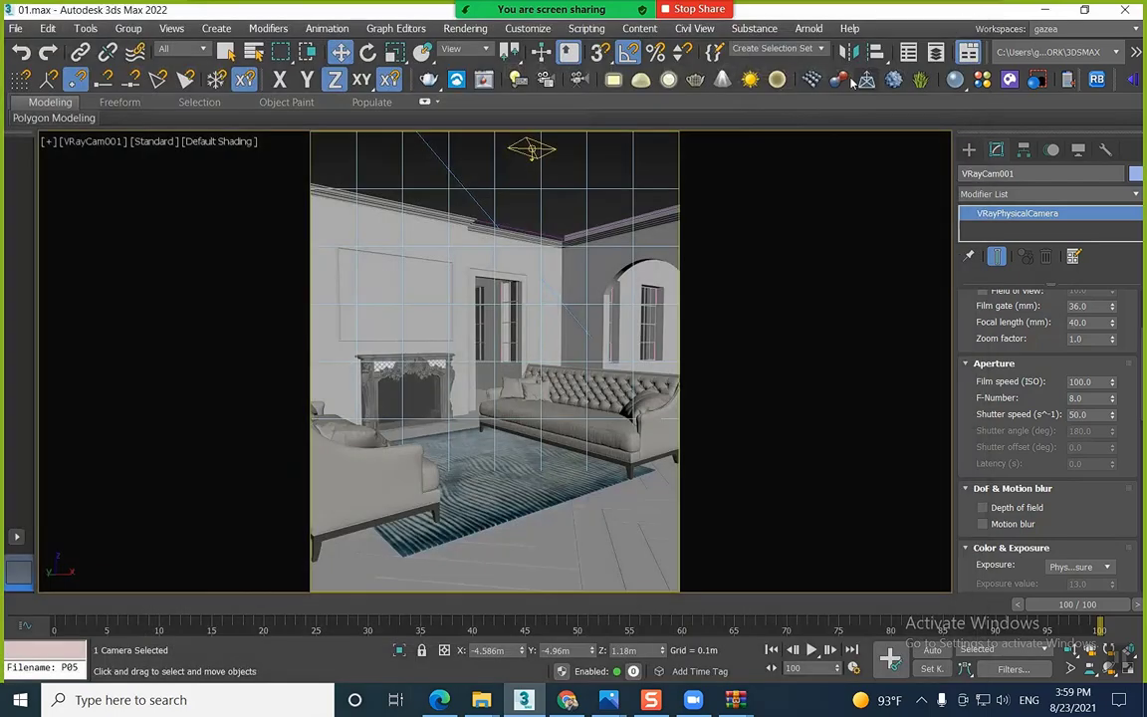
{"action": "left_click", "coordinate": [602, 183]}
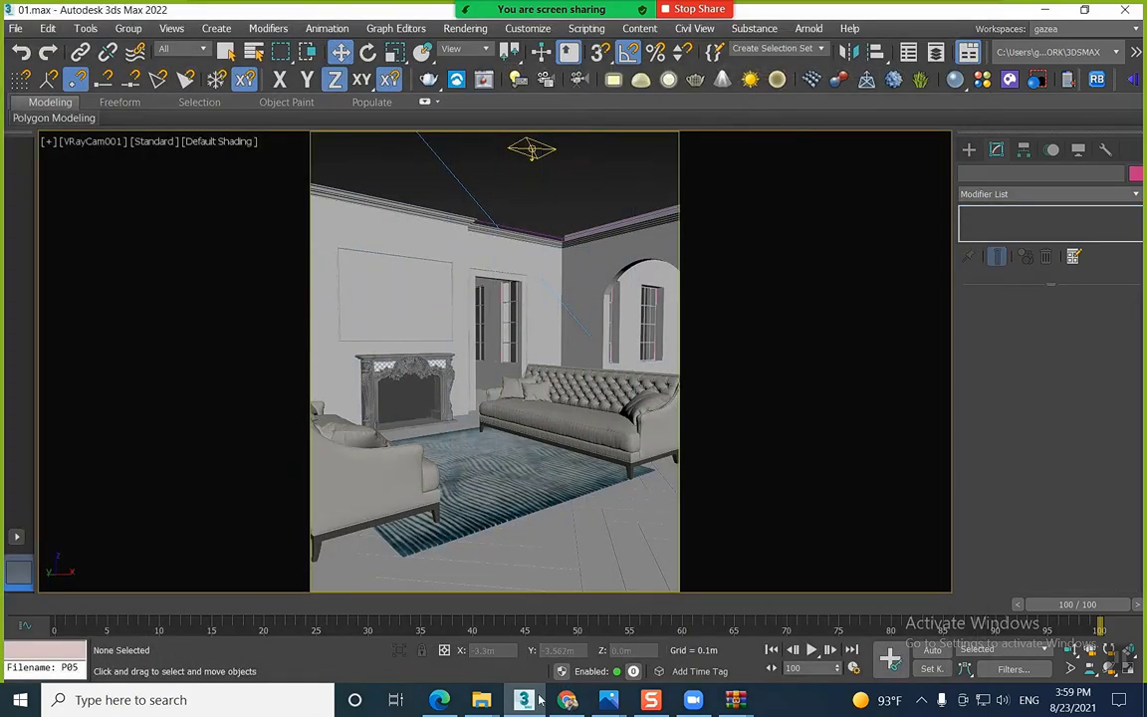
Switch to File Explorer and check the INTERIOR folder's MAPS subfolder and scene file 01, returning to 3ds Max
{"action": "mouse_move", "coordinate": [480, 700]}
{"action": "left_click", "coordinate": [836, 635]}
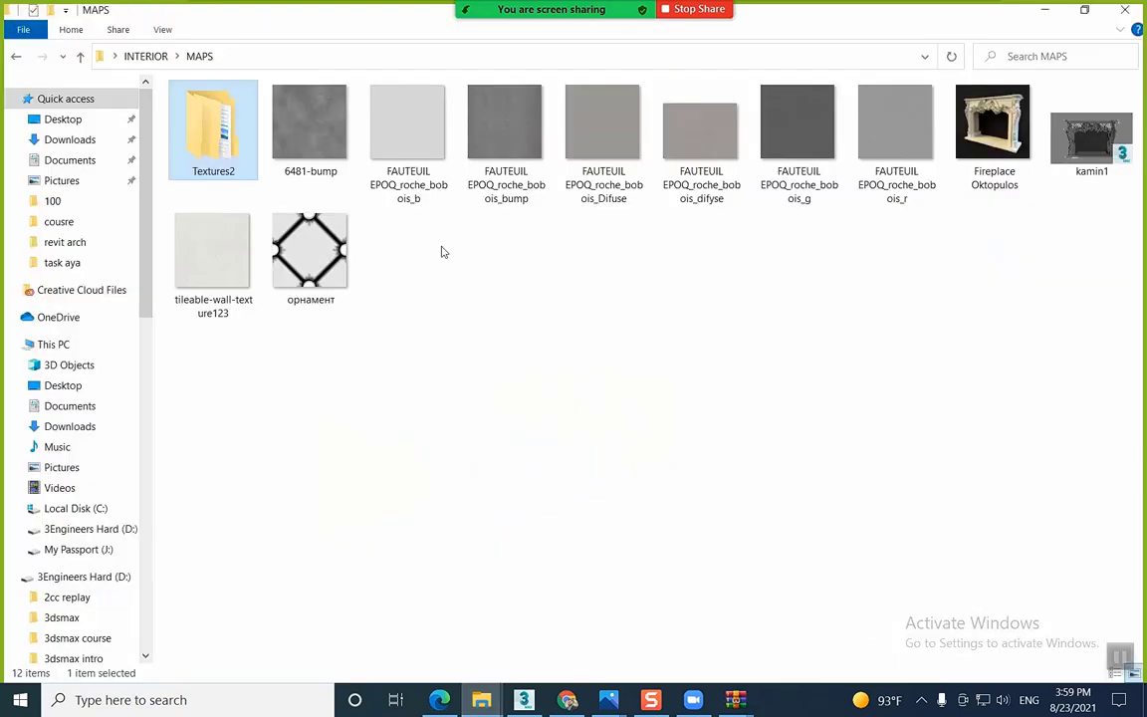
{"action": "left_click", "coordinate": [140, 57]}
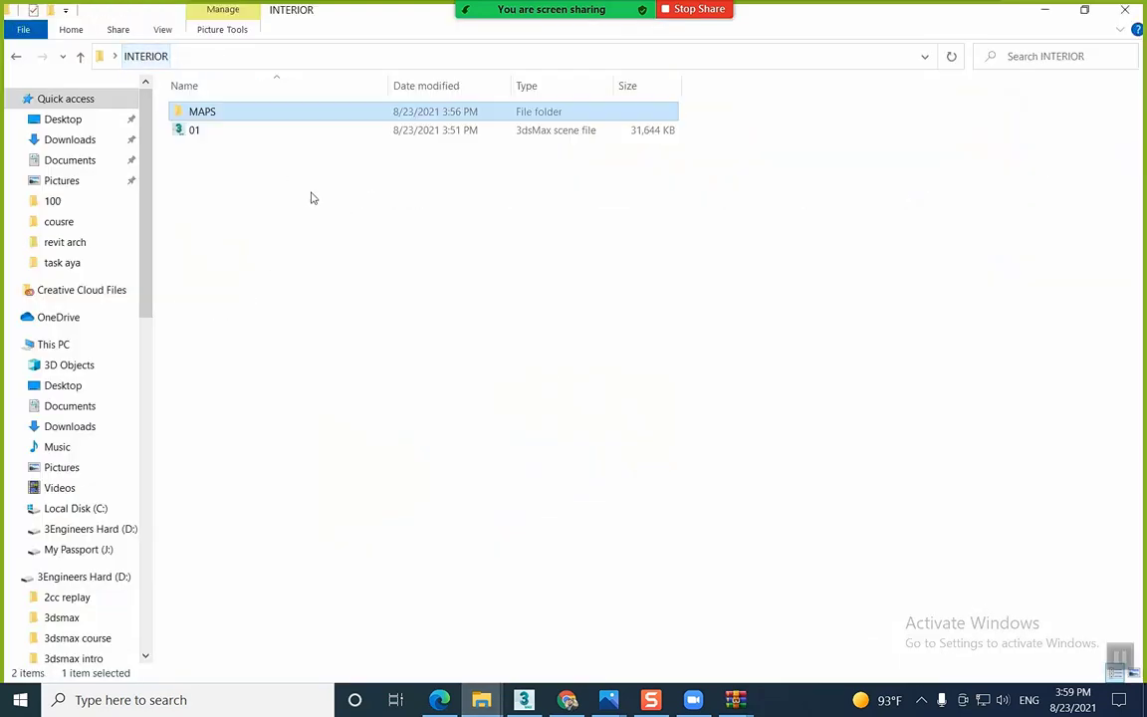
{"action": "left_click", "coordinate": [194, 129]}
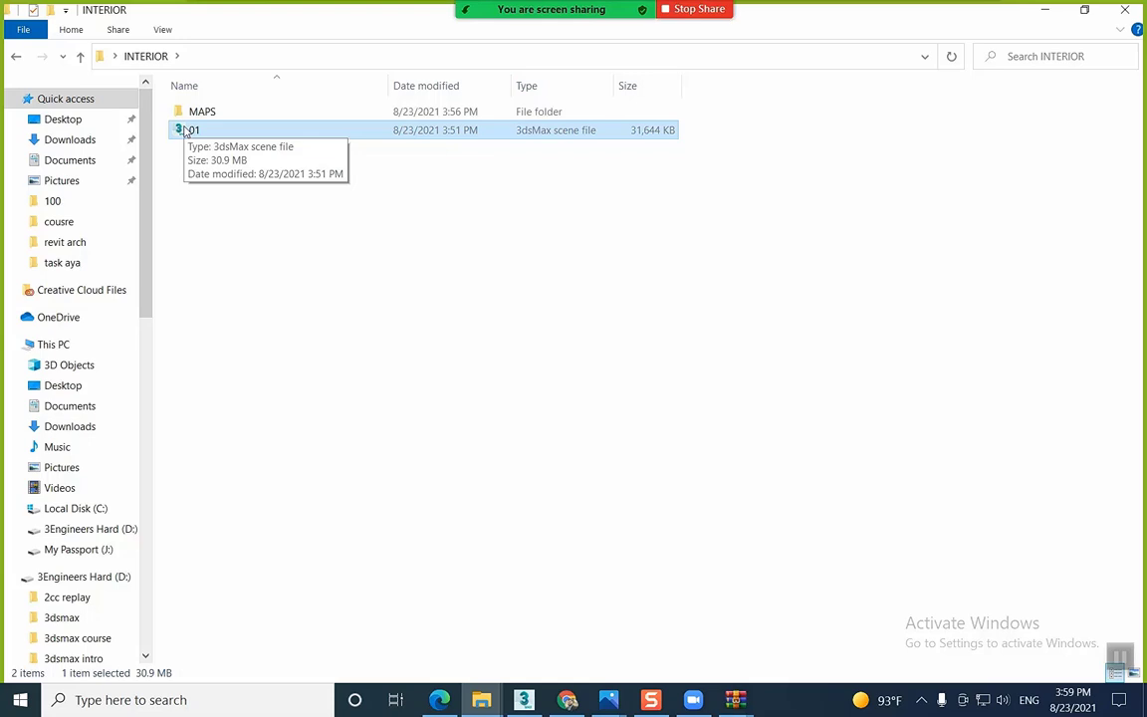
{"action": "left_click", "coordinate": [530, 699]}
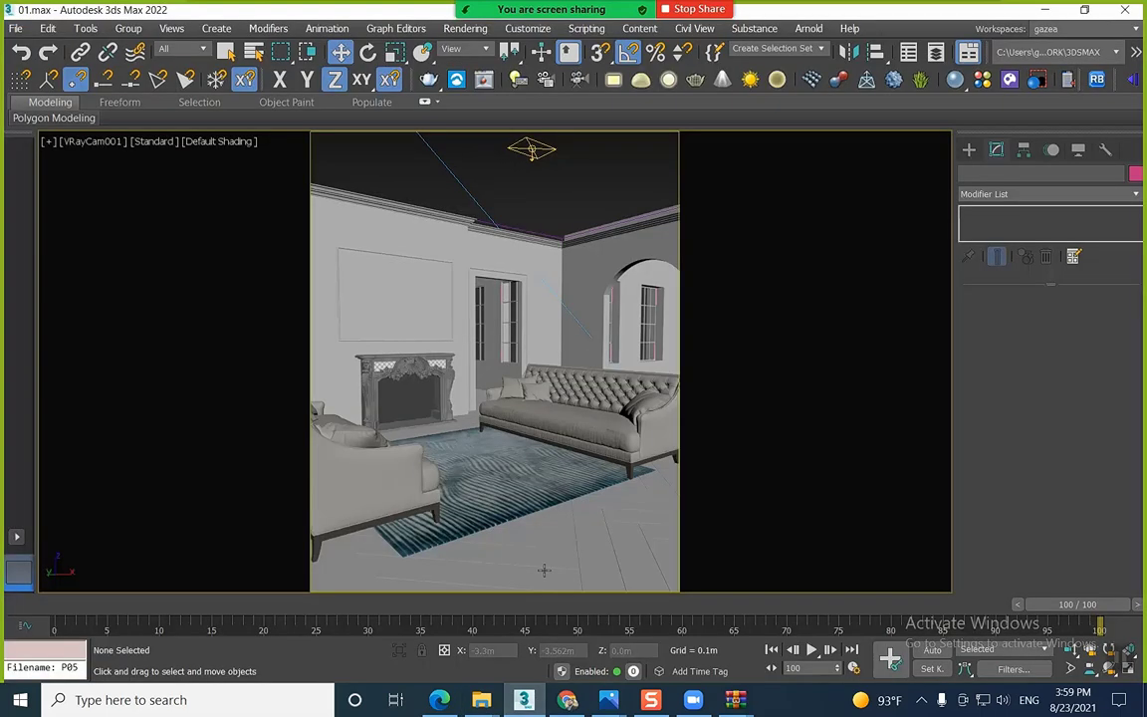
Review the external file search paths in the project path configuration and close it without adding any
{"action": "mouse_move", "coordinate": [505, 43]}
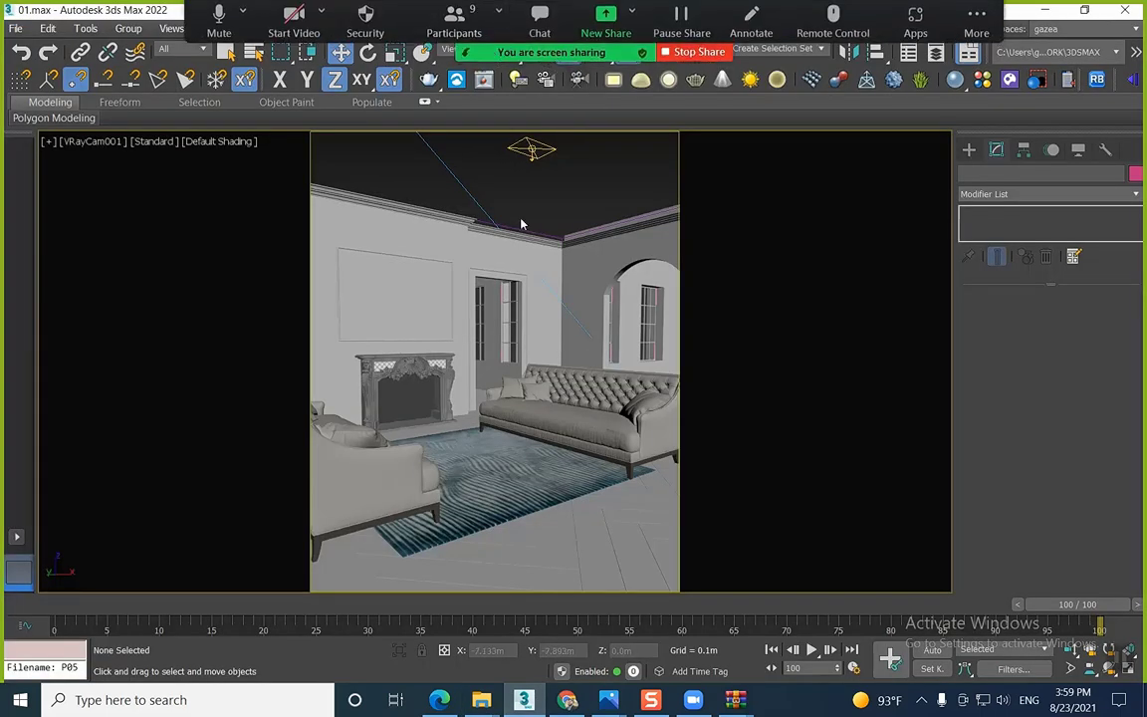
{"action": "left_click", "coordinate": [517, 35]}
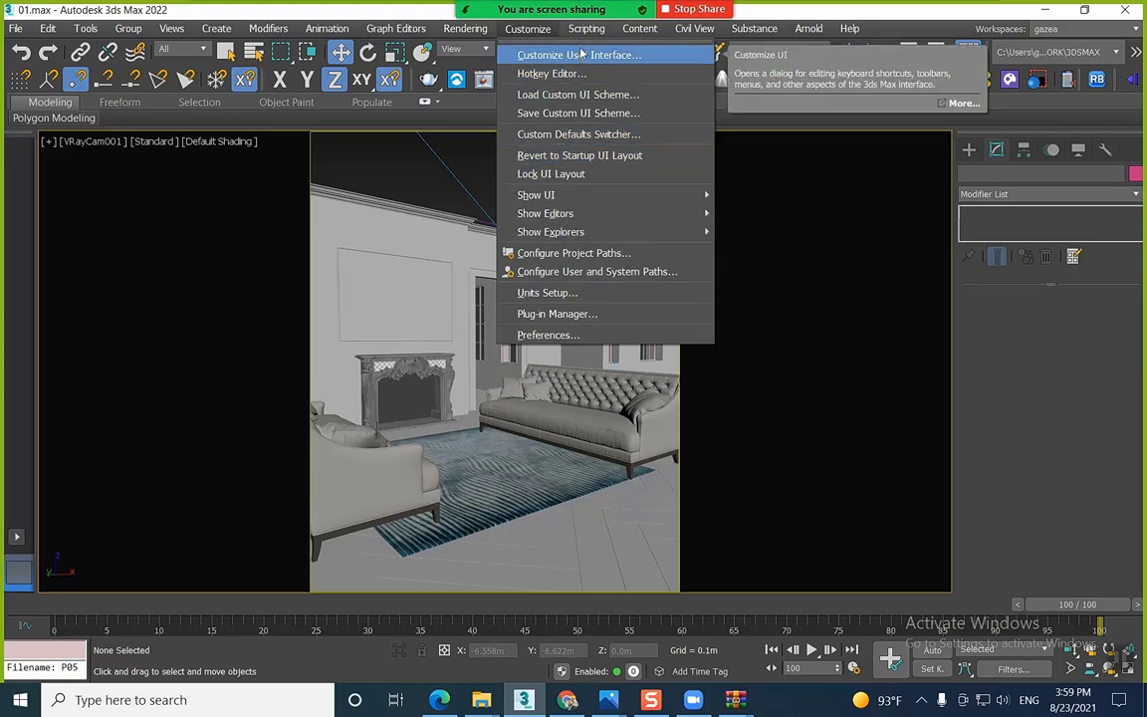
{"action": "left_click", "coordinate": [584, 253]}
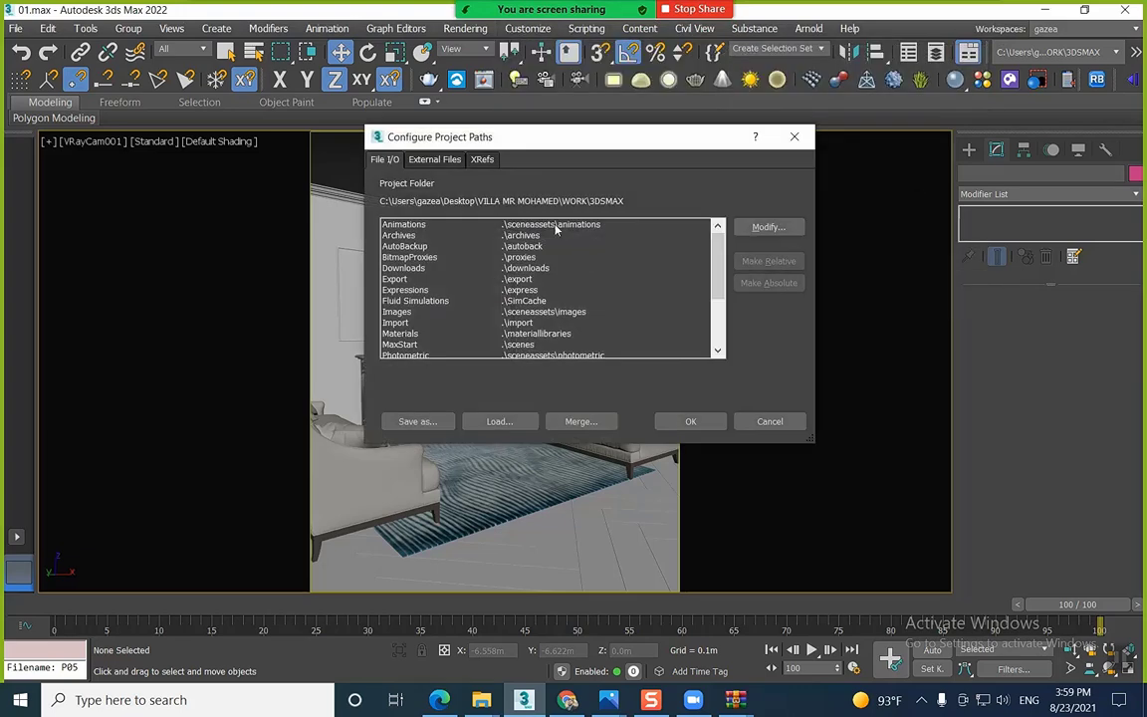
{"action": "left_click", "coordinate": [447, 160]}
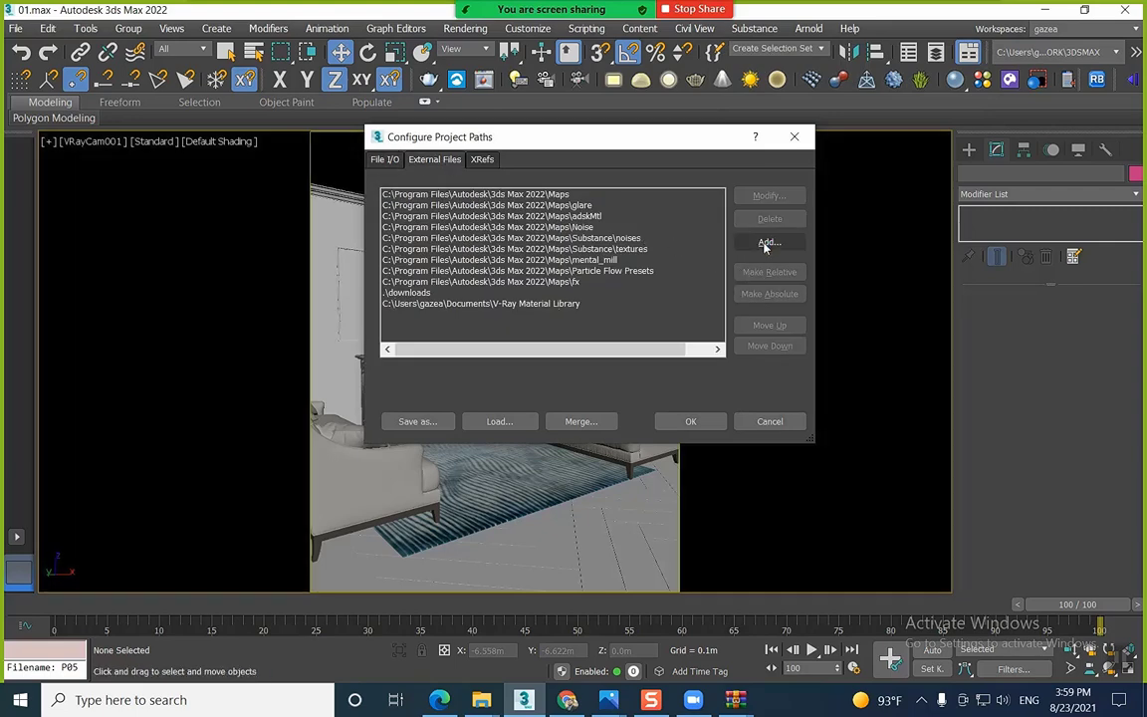
{"action": "left_click", "coordinate": [794, 136]}
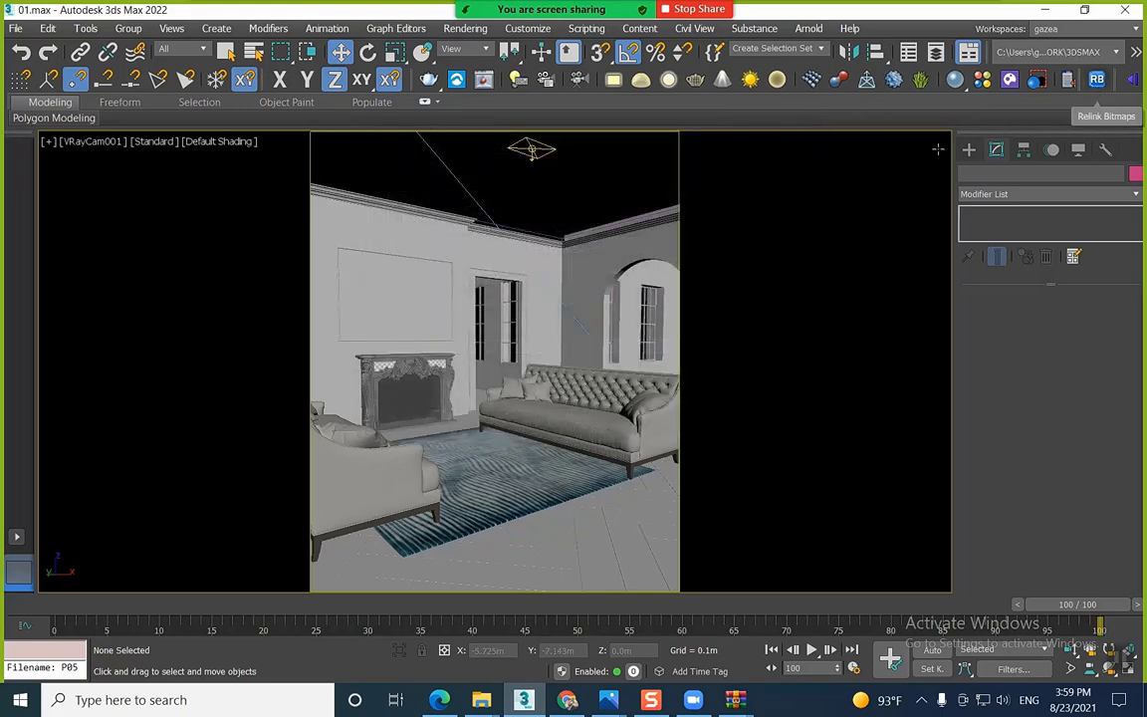
Move the Relink Bitmaps toolbar onto its own row beneath the other toolbars
{"action": "left_click_drag", "start_coordinate": [1088, 90], "coordinate": [443, 119]}
{"action": "left_click", "coordinate": [587, 351]}
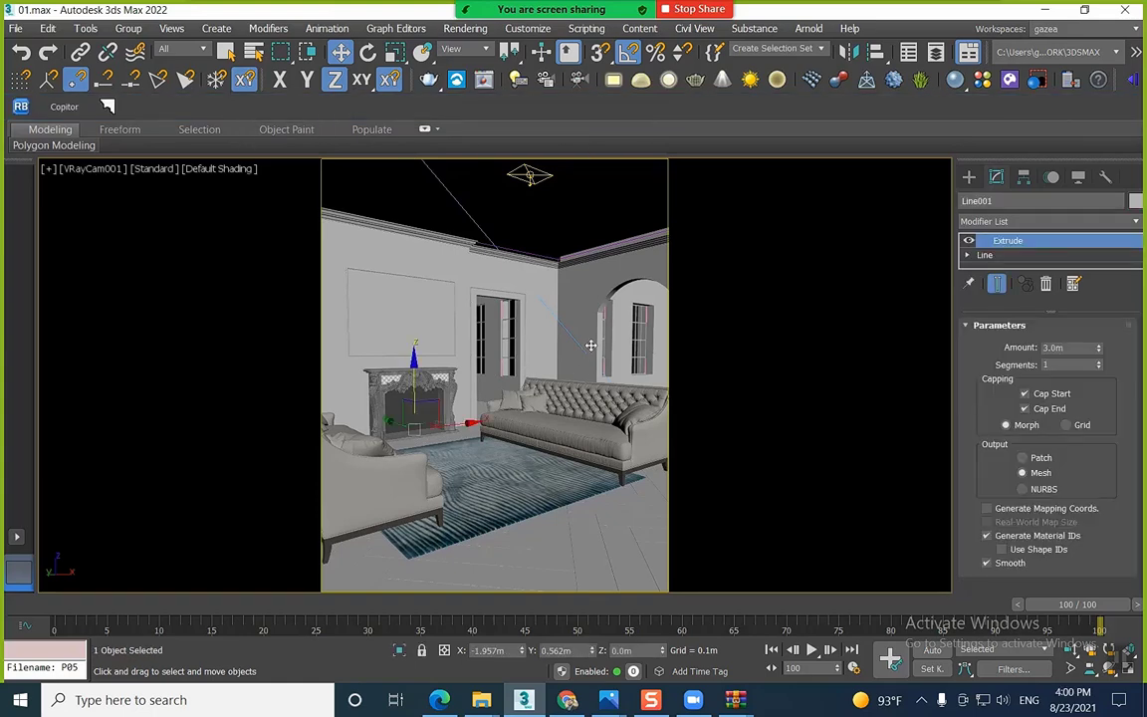
In the wireframe Top view, measure the back wall's outer edge in both directions from a shared vertex with two vertex-snapped Tape helpers
{"action": "key", "text": "t"}
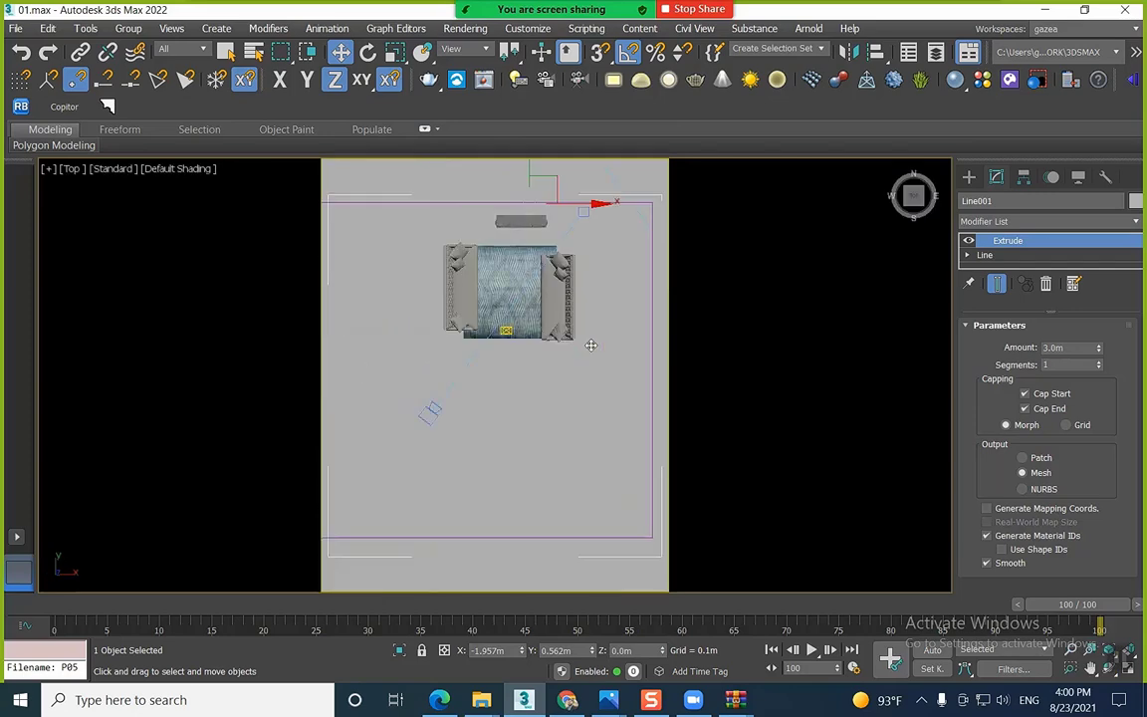
{"action": "left_click", "coordinate": [969, 176]}
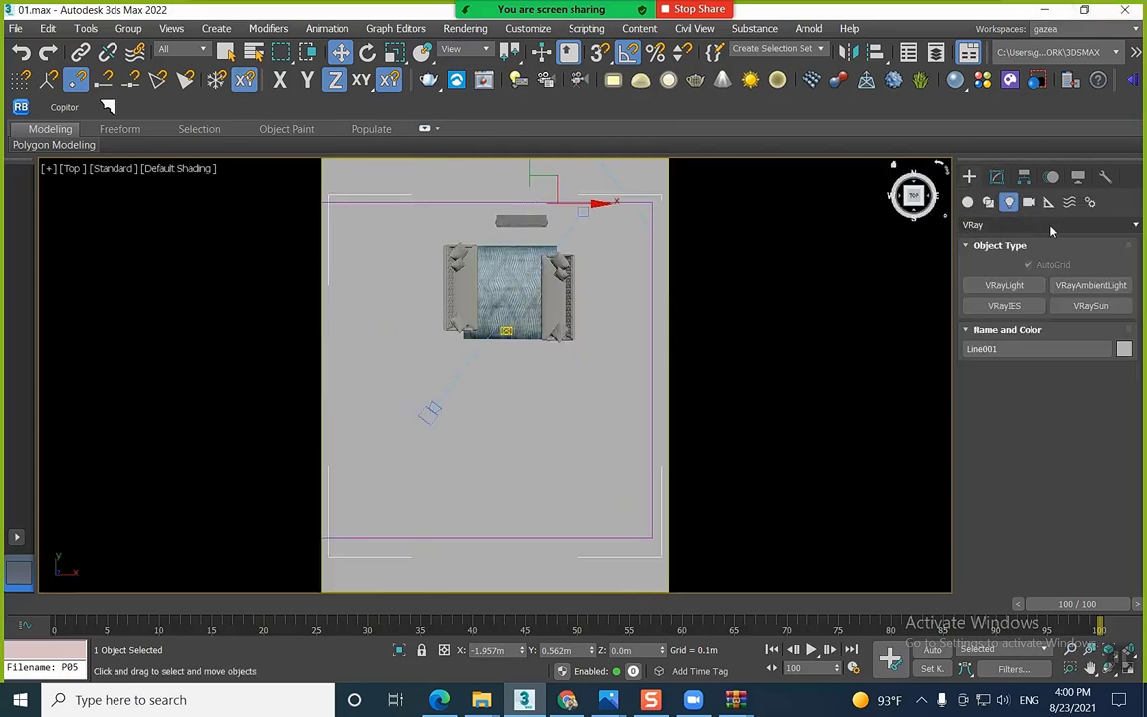
{"action": "left_click", "coordinate": [1050, 203]}
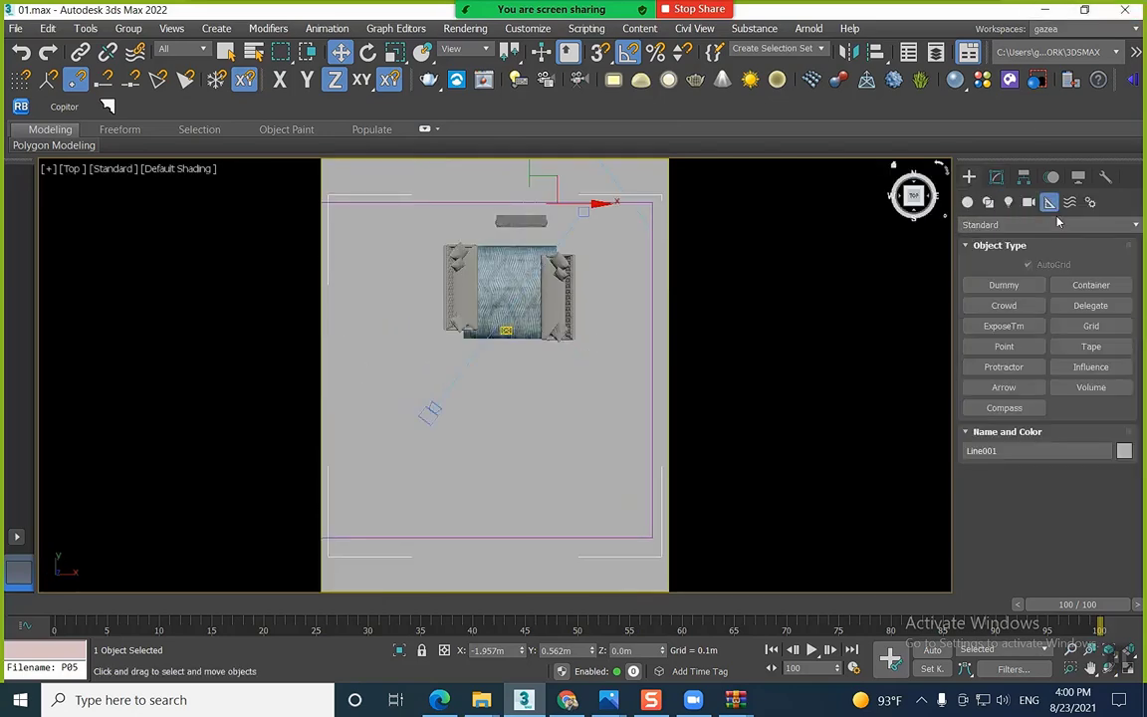
{"action": "left_click", "coordinate": [1092, 347]}
{"action": "key", "text": "F3"}
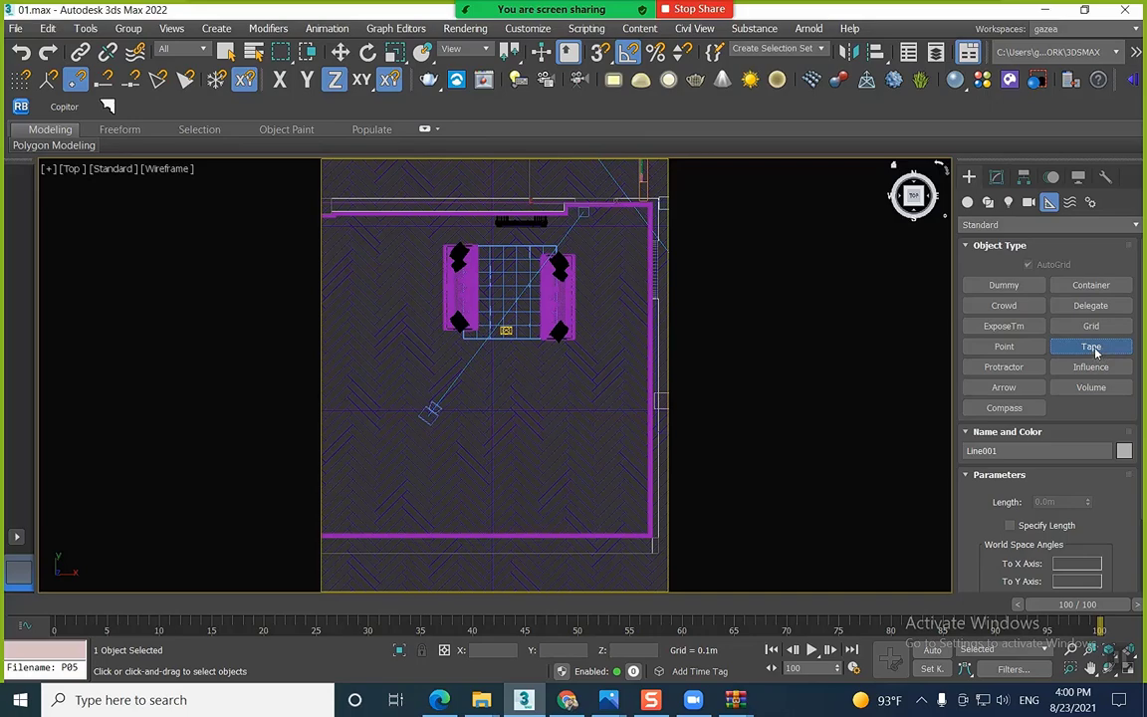
{"action": "middle_click_drag", "start_coordinate": [589, 243], "coordinate": [625, 271]}
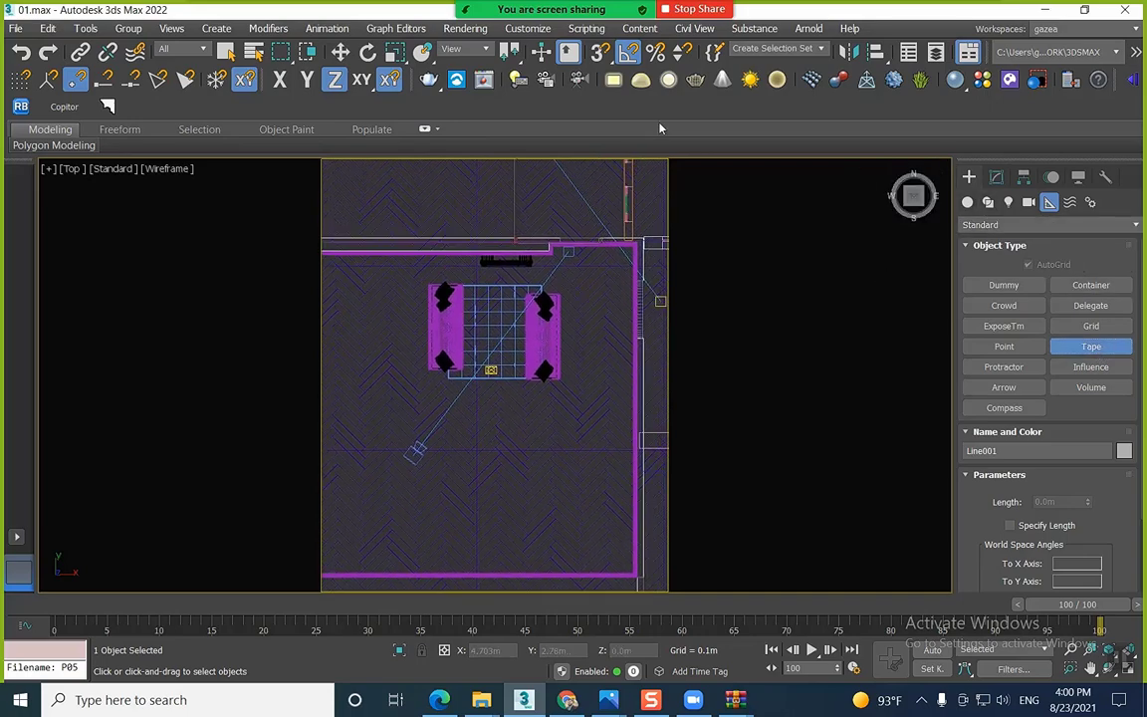
{"action": "scroll", "coordinate": [627, 221], "scroll_direction": "up", "scroll_amount": 5}
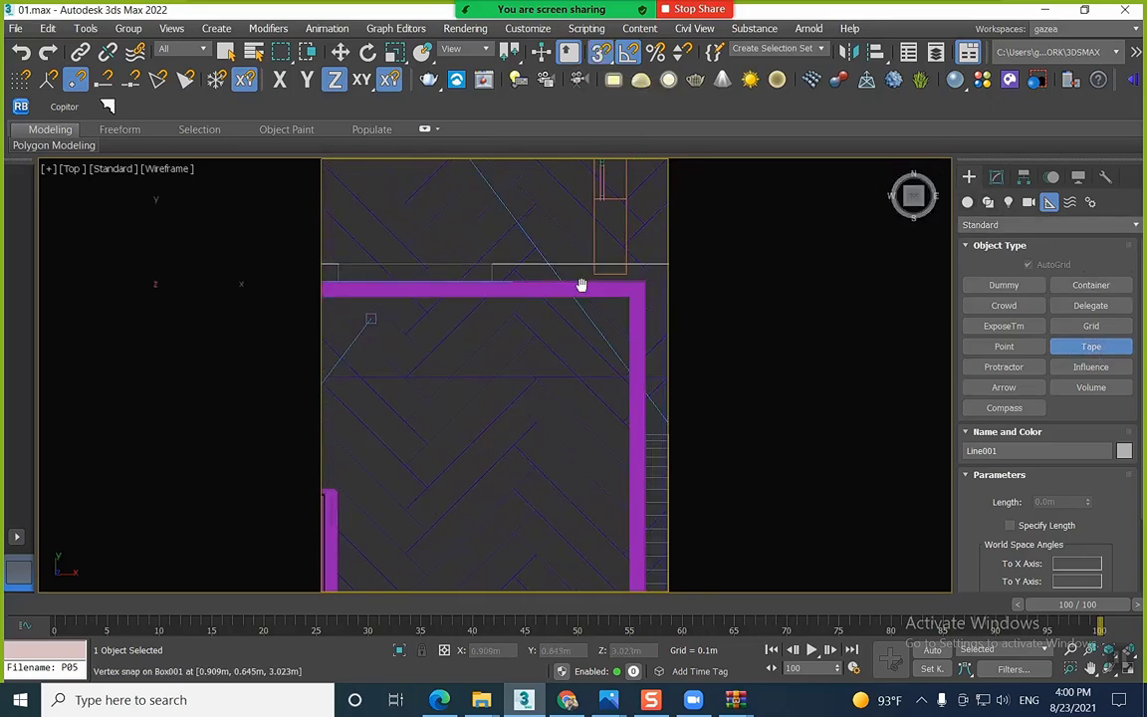
{"action": "scroll", "coordinate": [581, 285], "scroll_direction": "down", "scroll_amount": 2}
{"action": "left_click_drag", "start_coordinate": [517, 278], "coordinate": [415, 280]}
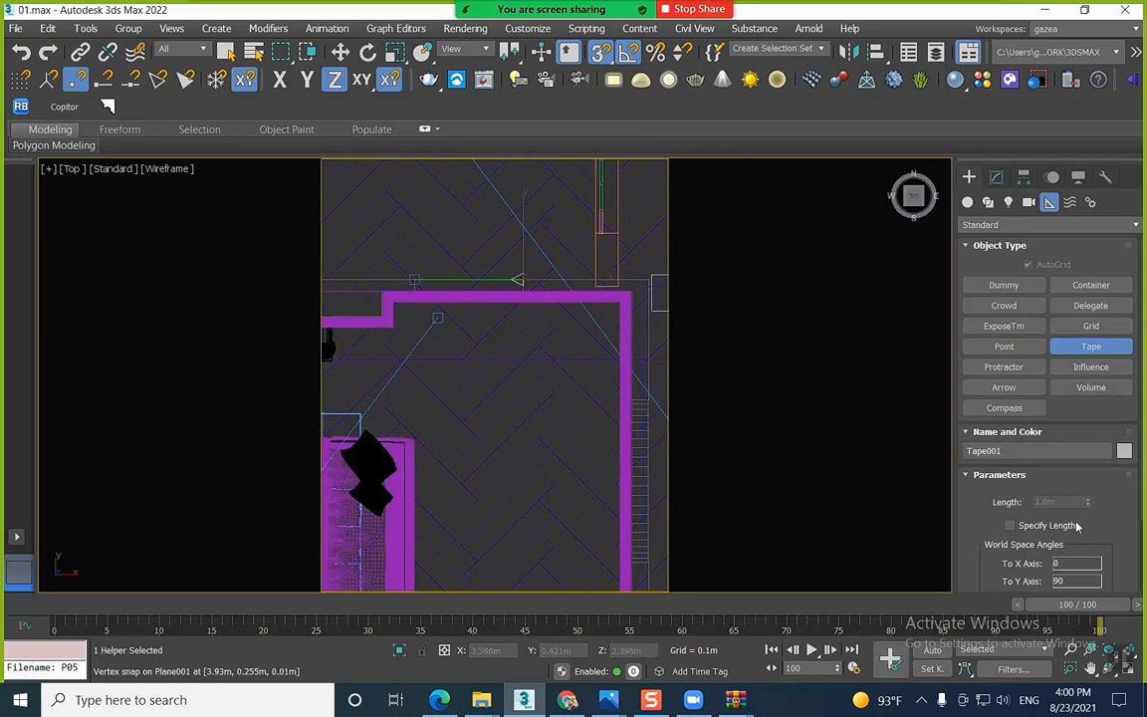
{"action": "middle_click_drag", "start_coordinate": [599, 288], "coordinate": [541, 308]}
{"action": "left_click_drag", "start_coordinate": [463, 298], "coordinate": [590, 299]}
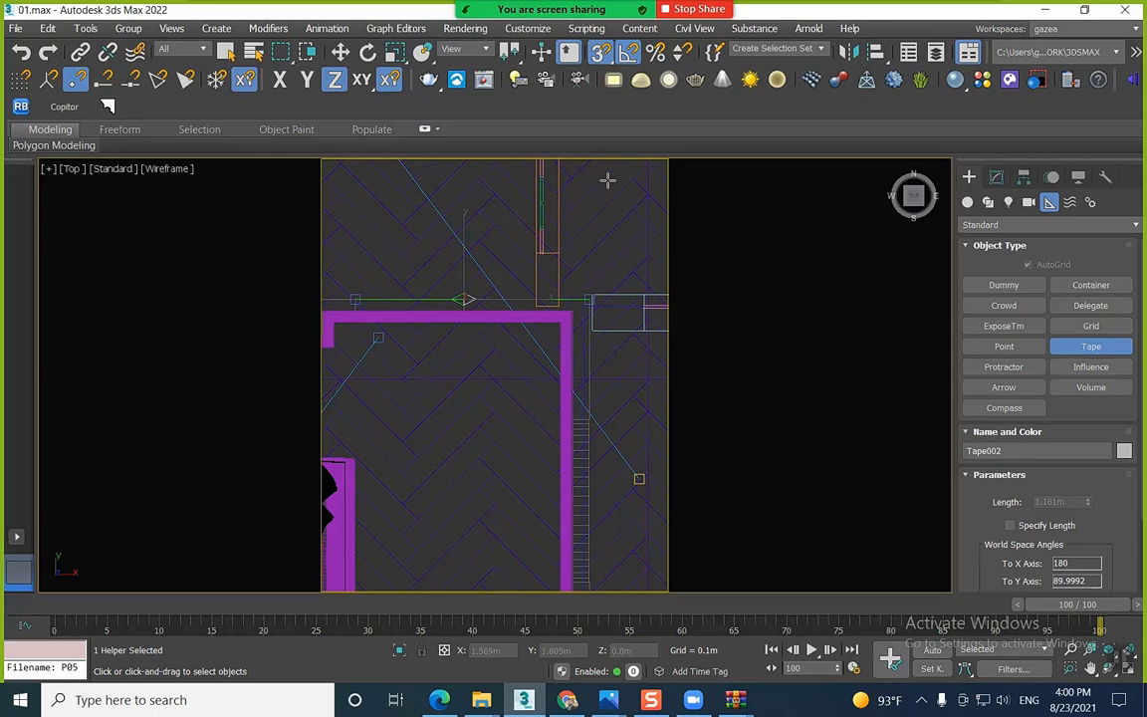
Switch to Chrome, open the YouTube channel's home page and highlight the "INTERIOR From Cad To Render" playlist title
{"action": "left_click", "coordinate": [566, 700]}
{"action": "scroll", "coordinate": [510, 498], "scroll_direction": "up", "scroll_amount": 2}
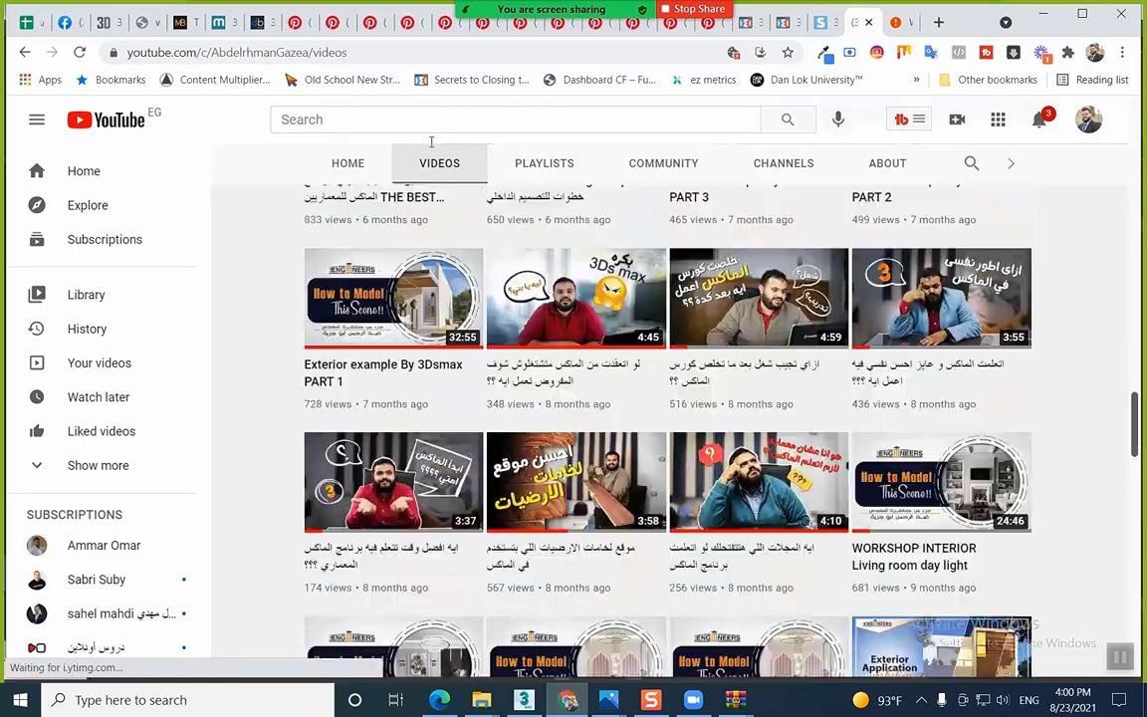
{"action": "scroll", "coordinate": [428, 298], "scroll_direction": "up", "scroll_amount": 15}
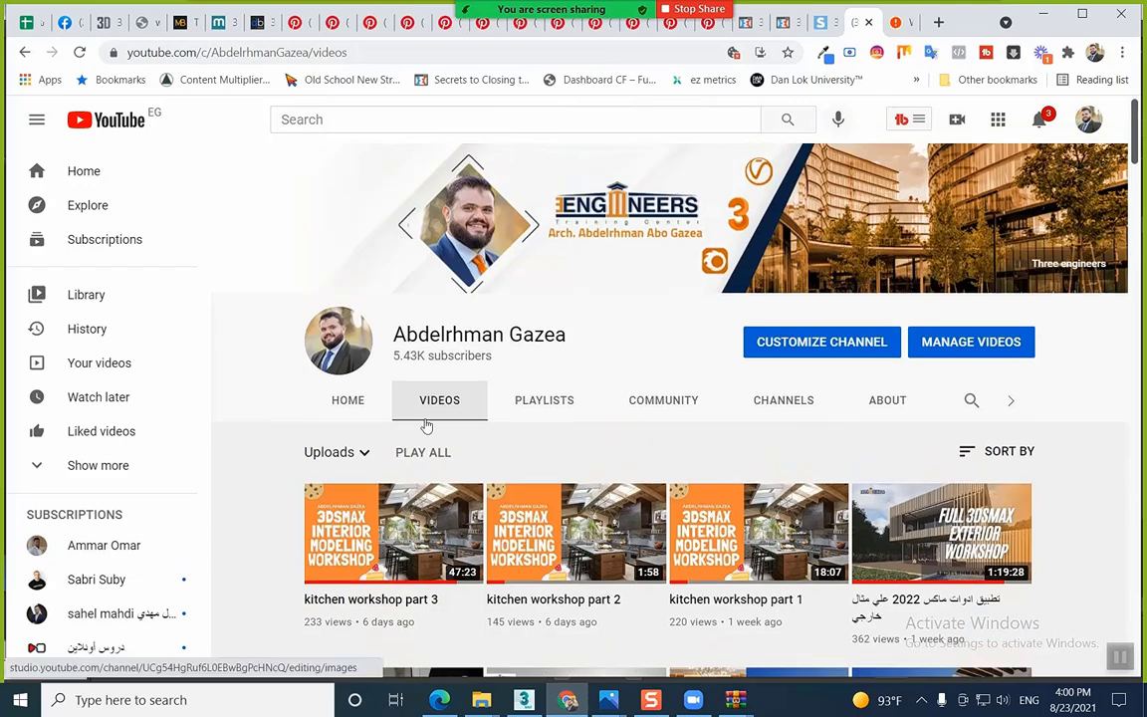
{"action": "left_click", "coordinate": [356, 401]}
{"action": "scroll", "coordinate": [370, 392], "scroll_direction": "down", "scroll_amount": 5}
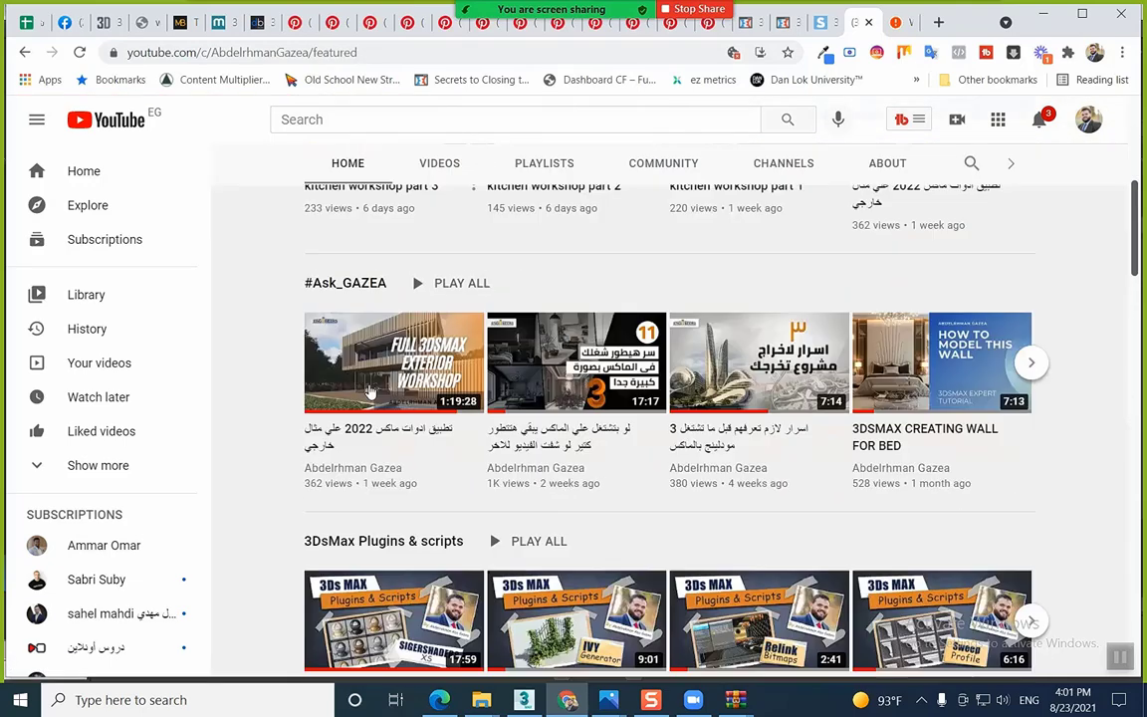
{"action": "scroll", "coordinate": [369, 391], "scroll_direction": "down", "scroll_amount": 5}
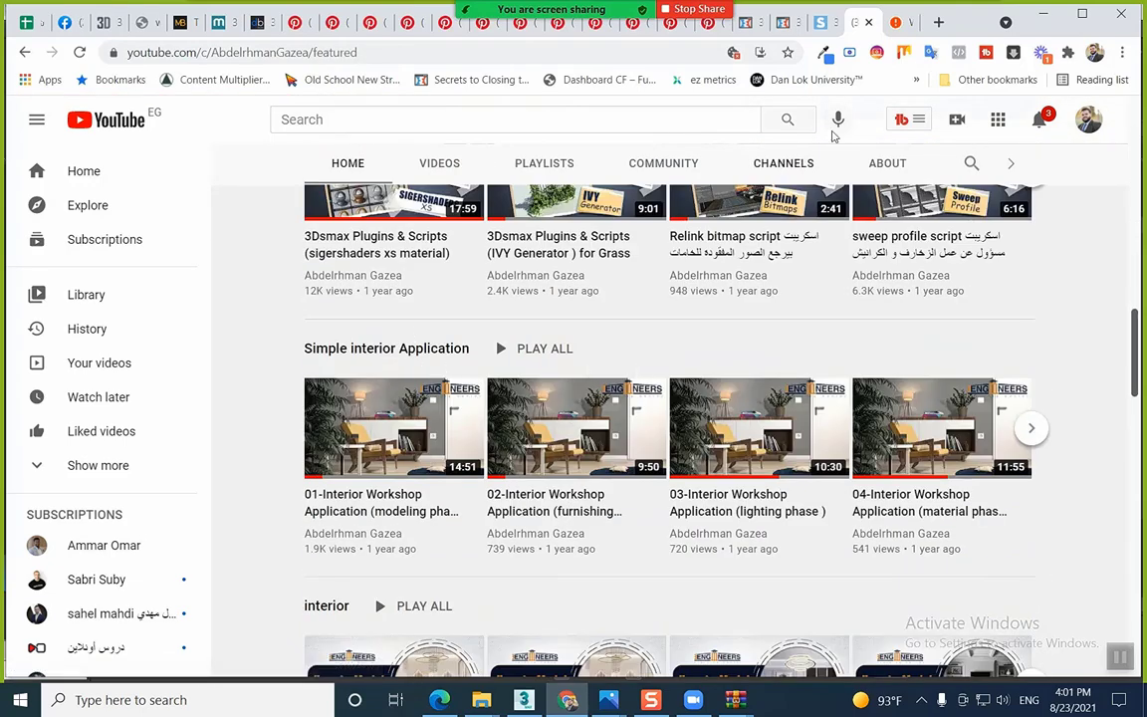
{"action": "scroll", "coordinate": [339, 319], "scroll_direction": "down", "scroll_amount": 5}
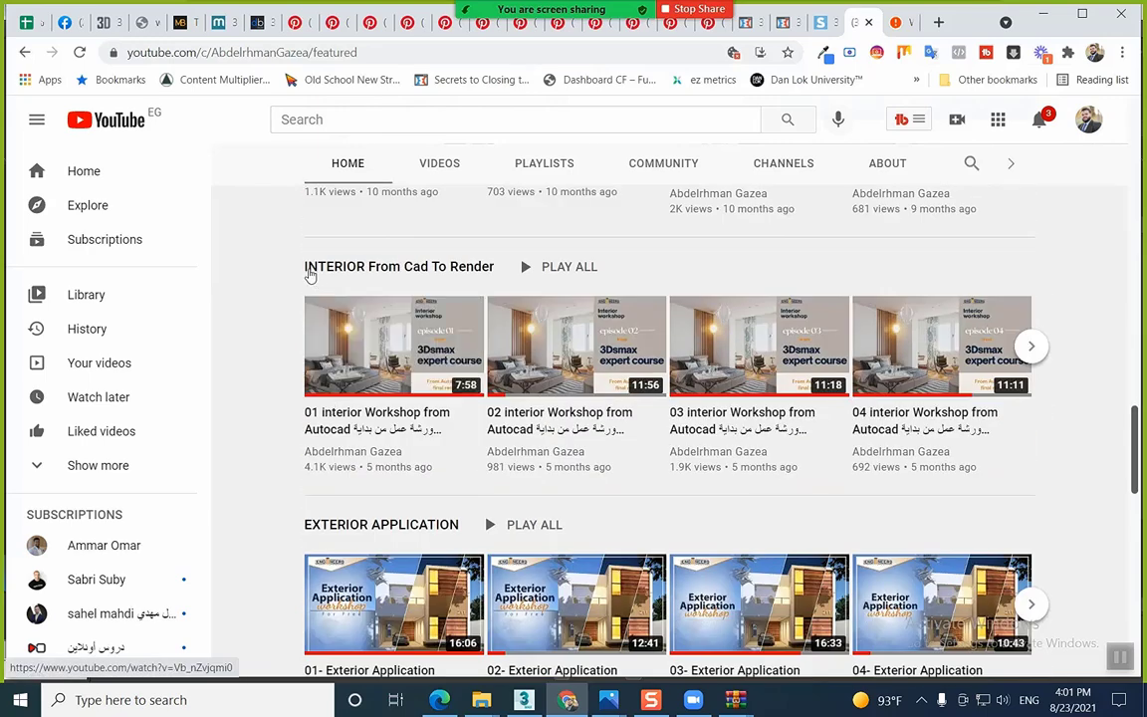
{"action": "left_click_drag", "start_coordinate": [306, 267], "coordinate": [496, 264]}
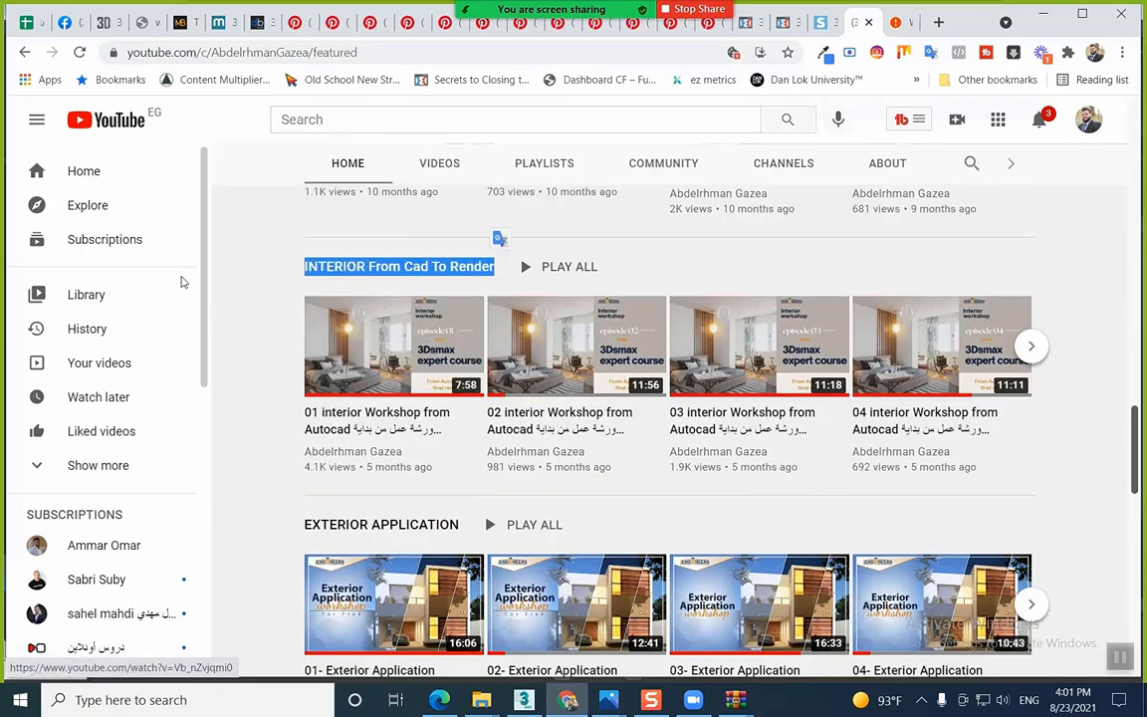